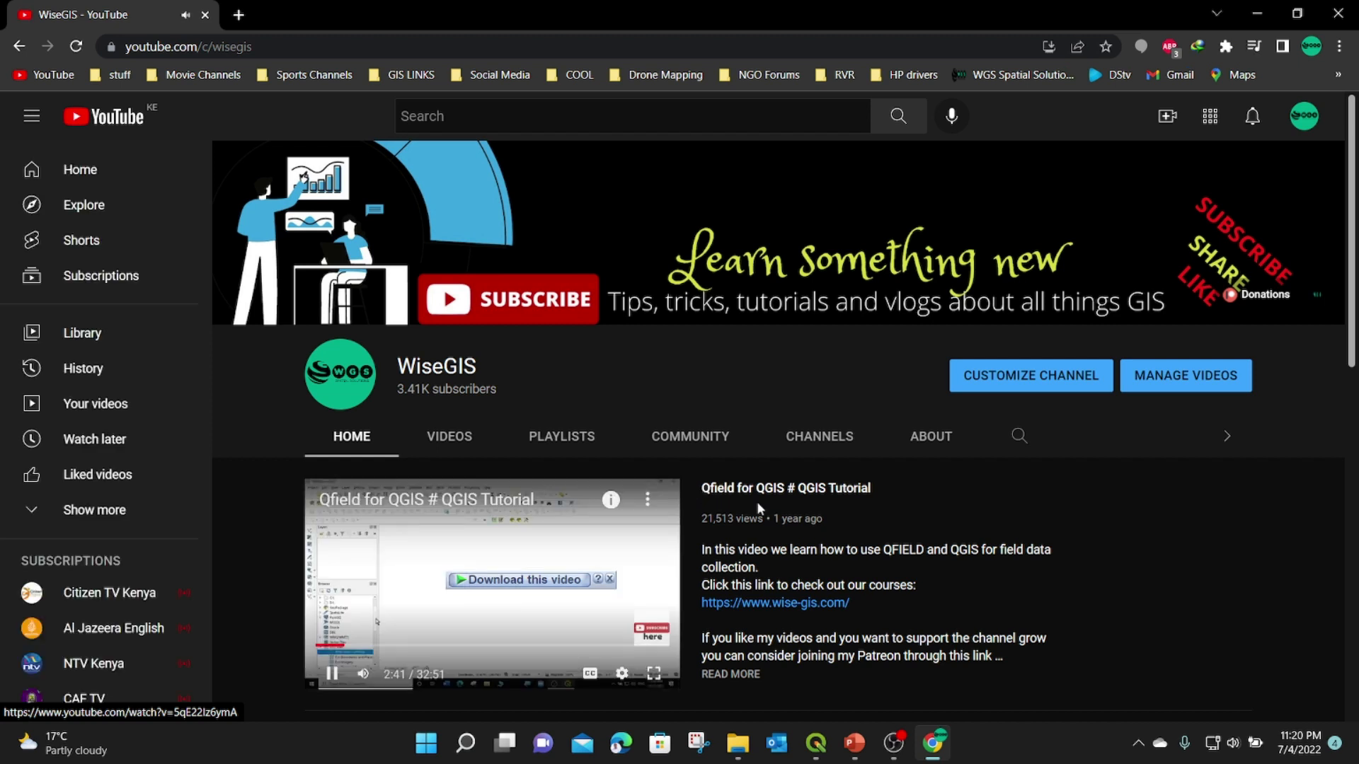
{"action": "left_click", "coordinate": [331, 673]}
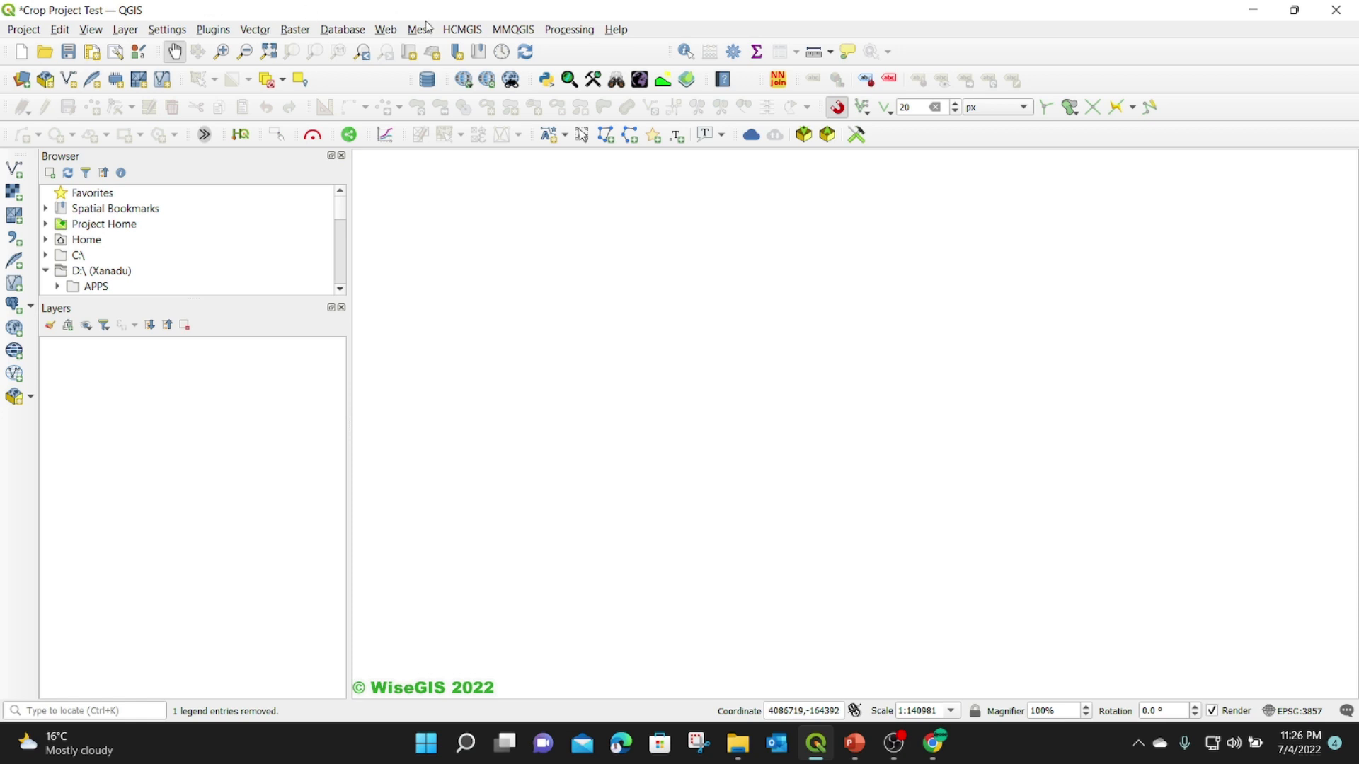
Add the Google Satellite basemap from HCMGIS to the empty project.
{"action": "left_click", "coordinate": [463, 32]}
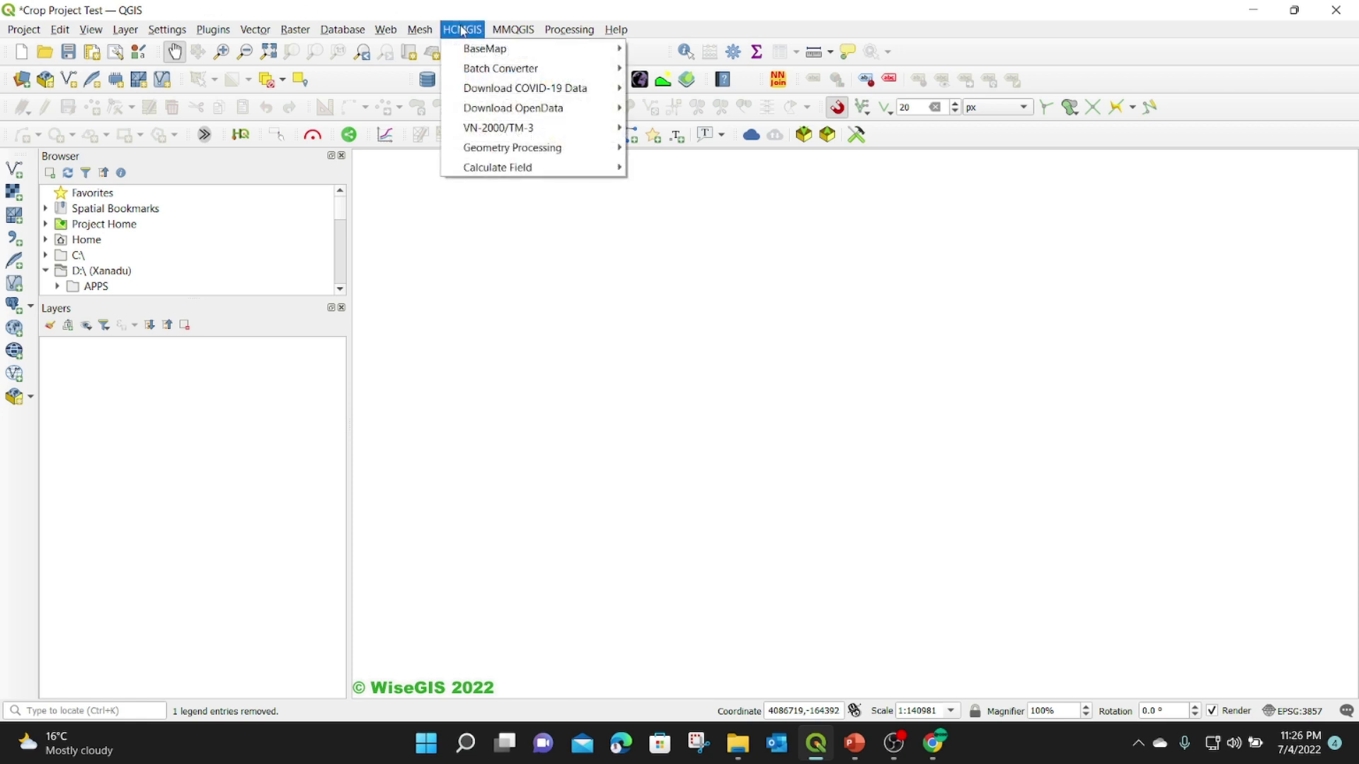
{"action": "mouse_move", "coordinate": [470, 55]}
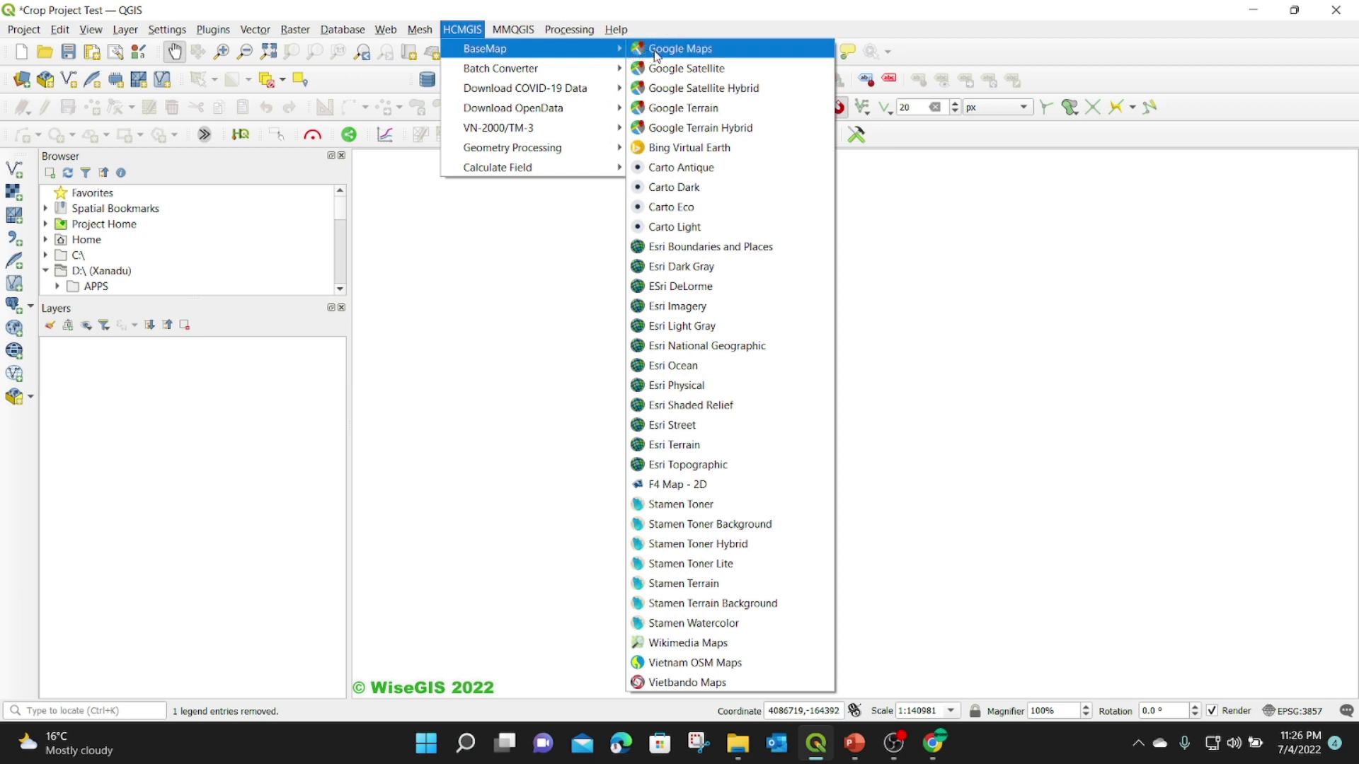
{"action": "left_click", "coordinate": [694, 71]}
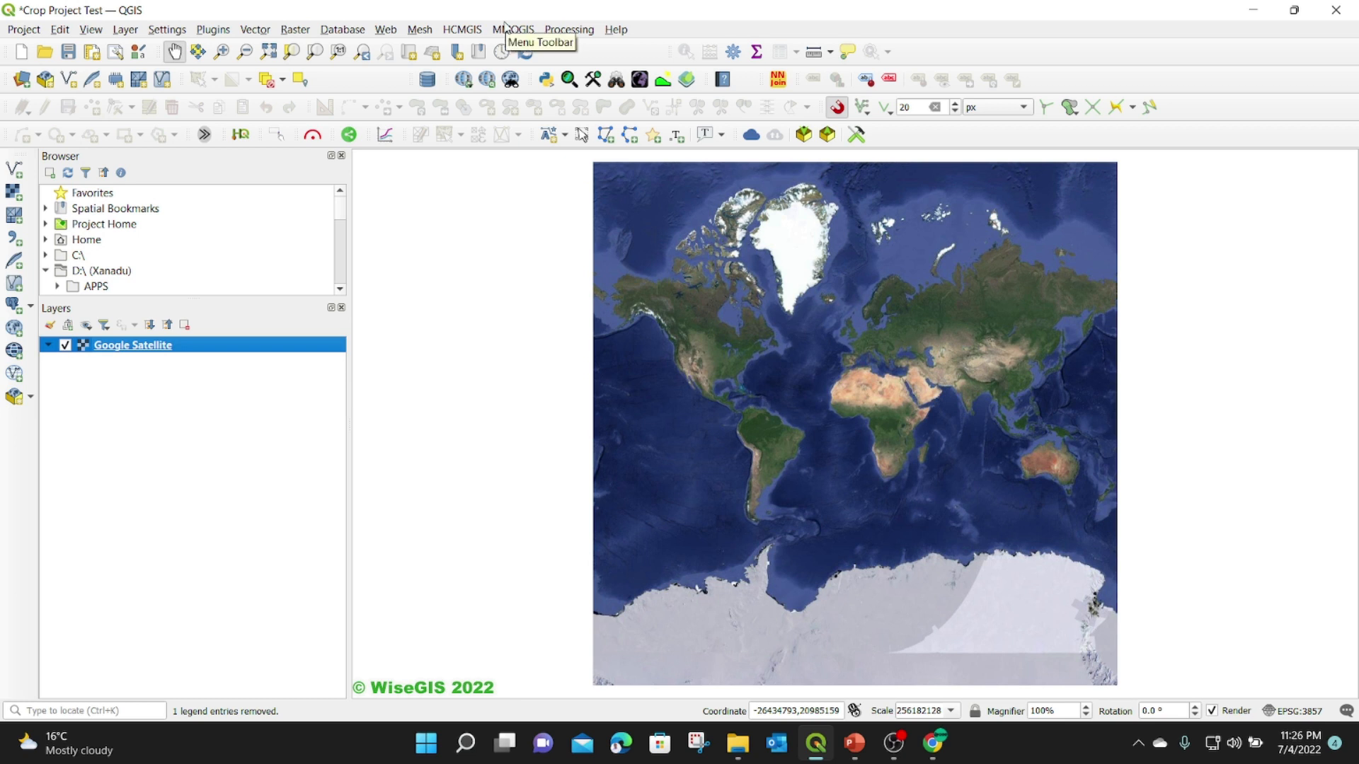
Geocode Nairobi and choose the match "Nairobi, Nairobi County, Nairobi, Kenya" to place it on the map.
{"action": "left_click", "coordinate": [211, 31]}
{"action": "mouse_move", "coordinate": [401, 138]}
{"action": "left_click", "coordinate": [527, 133]}
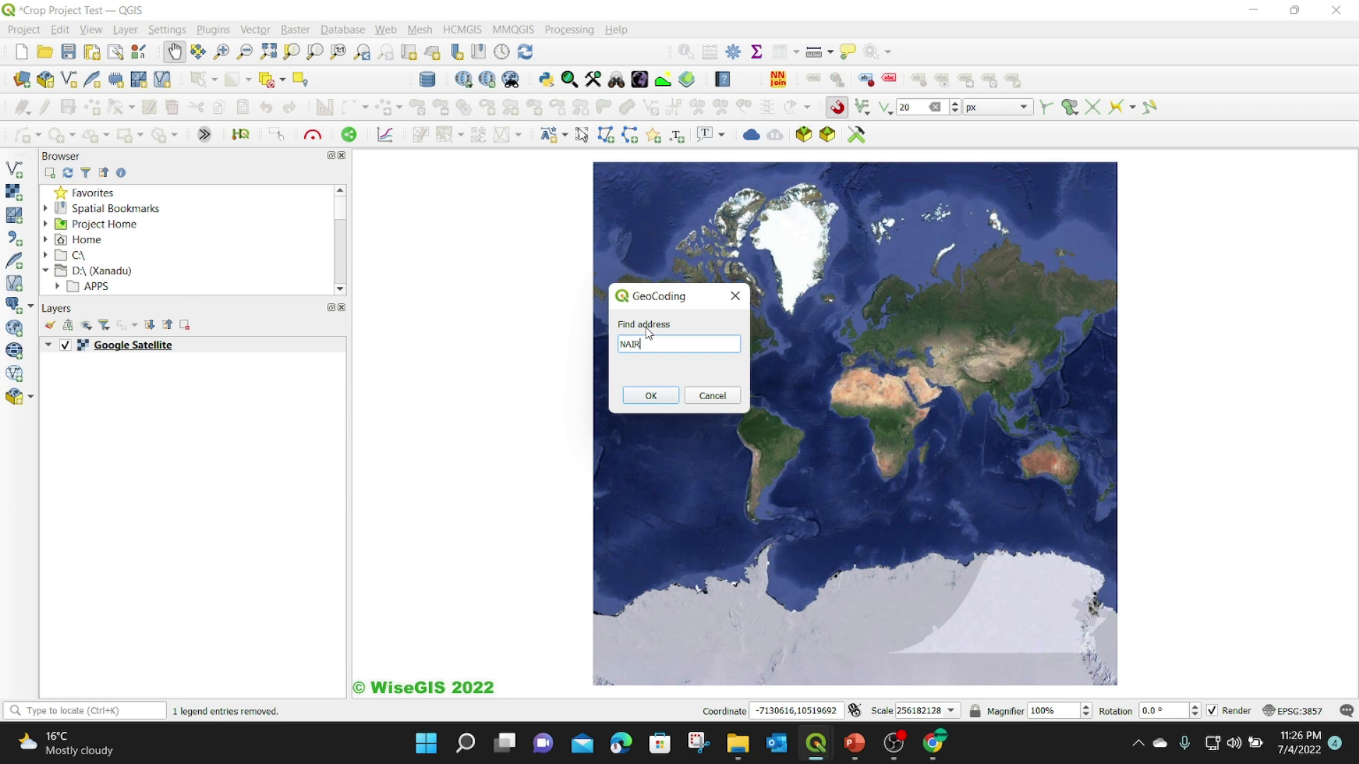
{"action": "key", "text": "Return"}
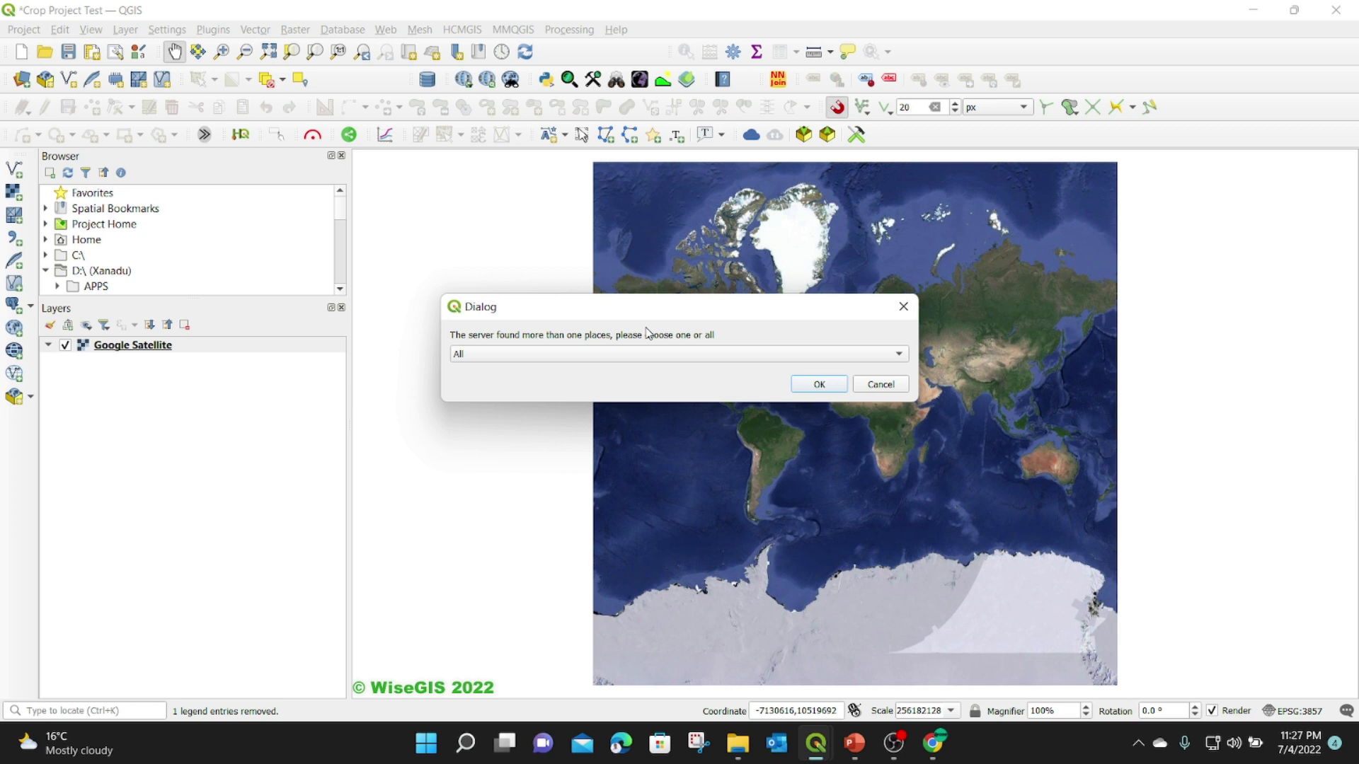
{"action": "left_click", "coordinate": [668, 355]}
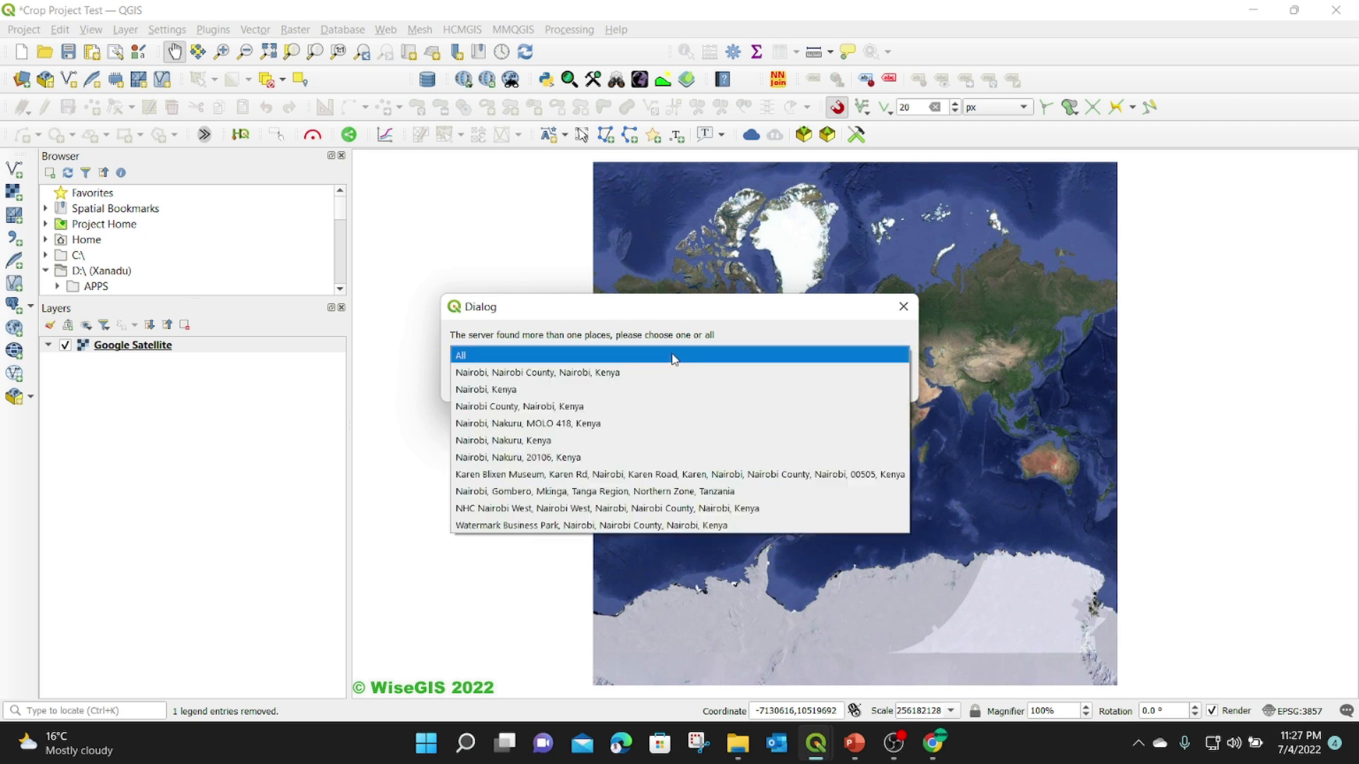
{"action": "left_click", "coordinate": [527, 373]}
{"action": "left_click", "coordinate": [815, 381]}
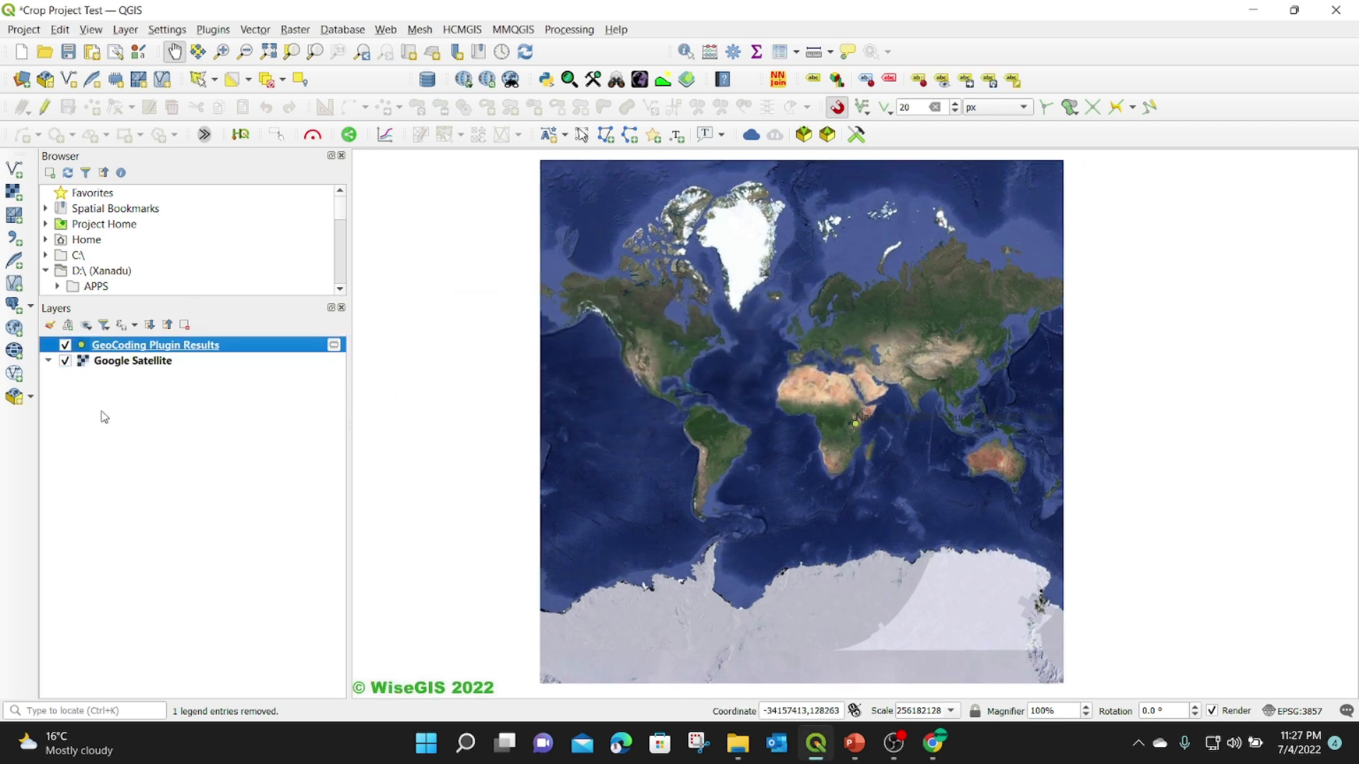
Change the symbol of the GeoCoding Plugin Results layer to the "diamond red" marker.
{"action": "double_click", "coordinate": [104, 349]}
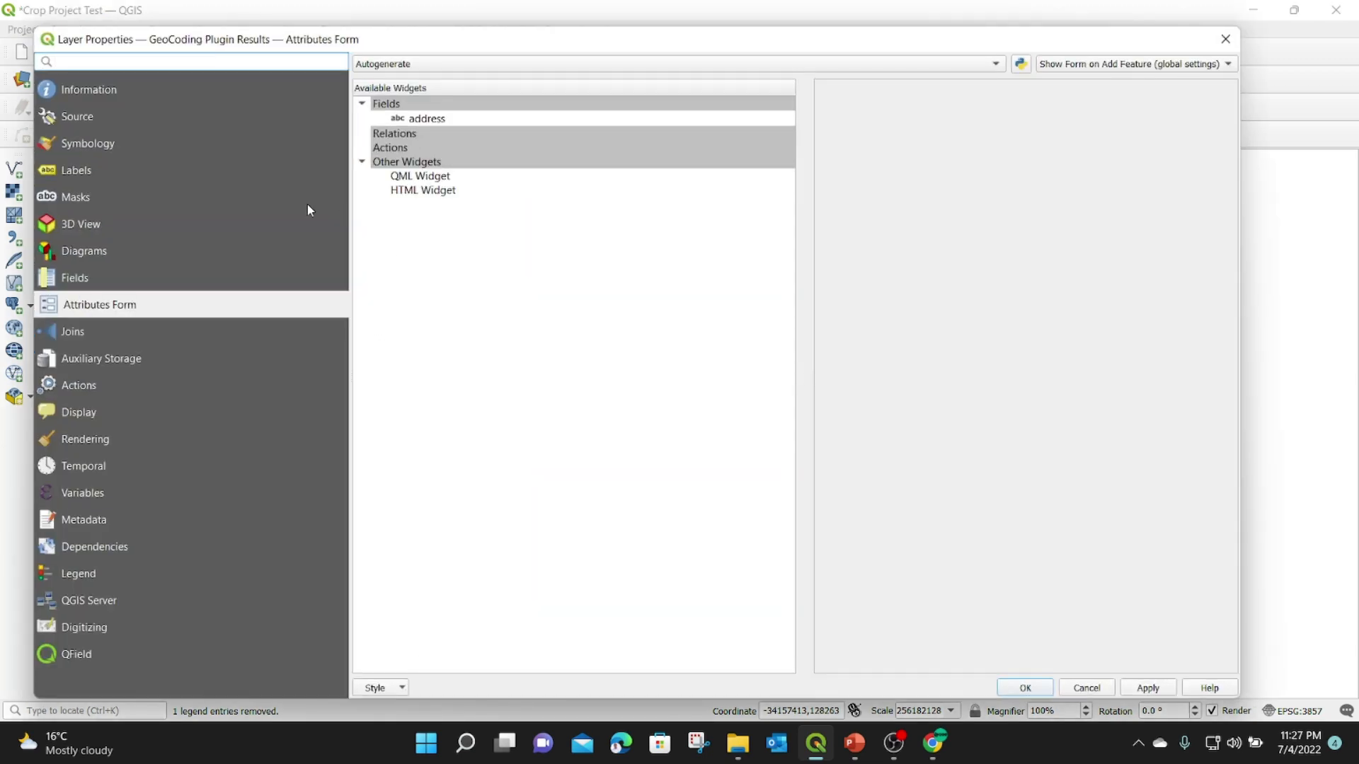
{"action": "left_click", "coordinate": [78, 145]}
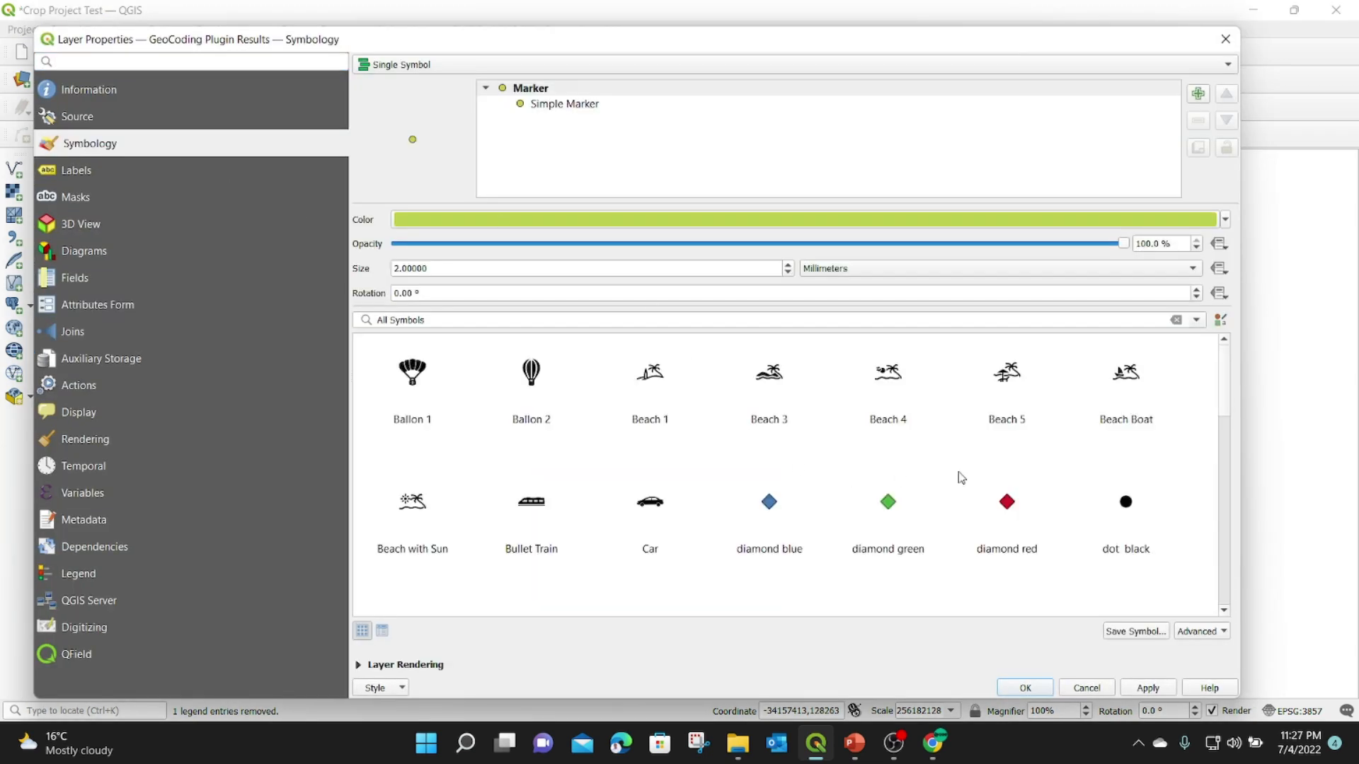
{"action": "left_click", "coordinate": [1008, 504]}
{"action": "left_click", "coordinate": [1025, 688]}
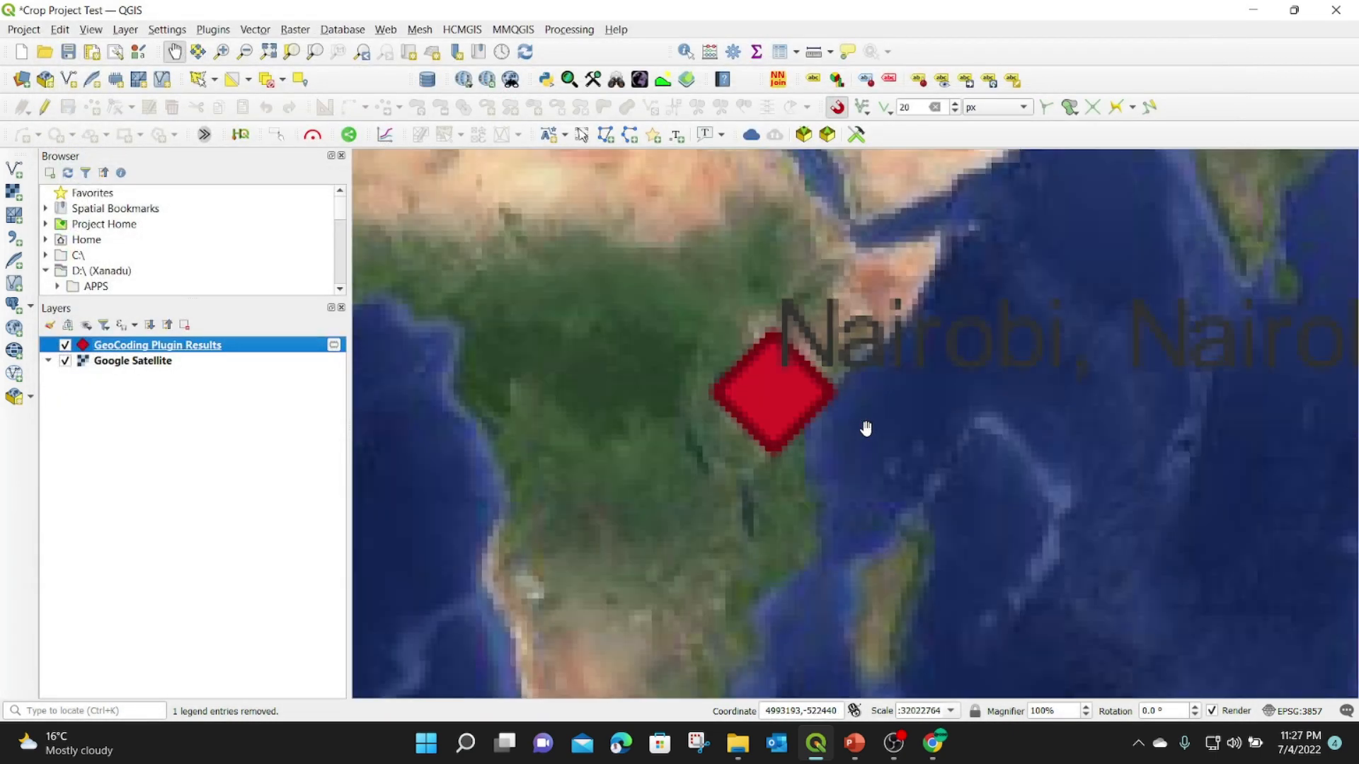
Zoom in on Nairobi and frame the golf course southwest of the geocoded marker.
{"action": "scroll", "coordinate": [867, 426], "scroll_direction": "up", "scroll_amount": 3}
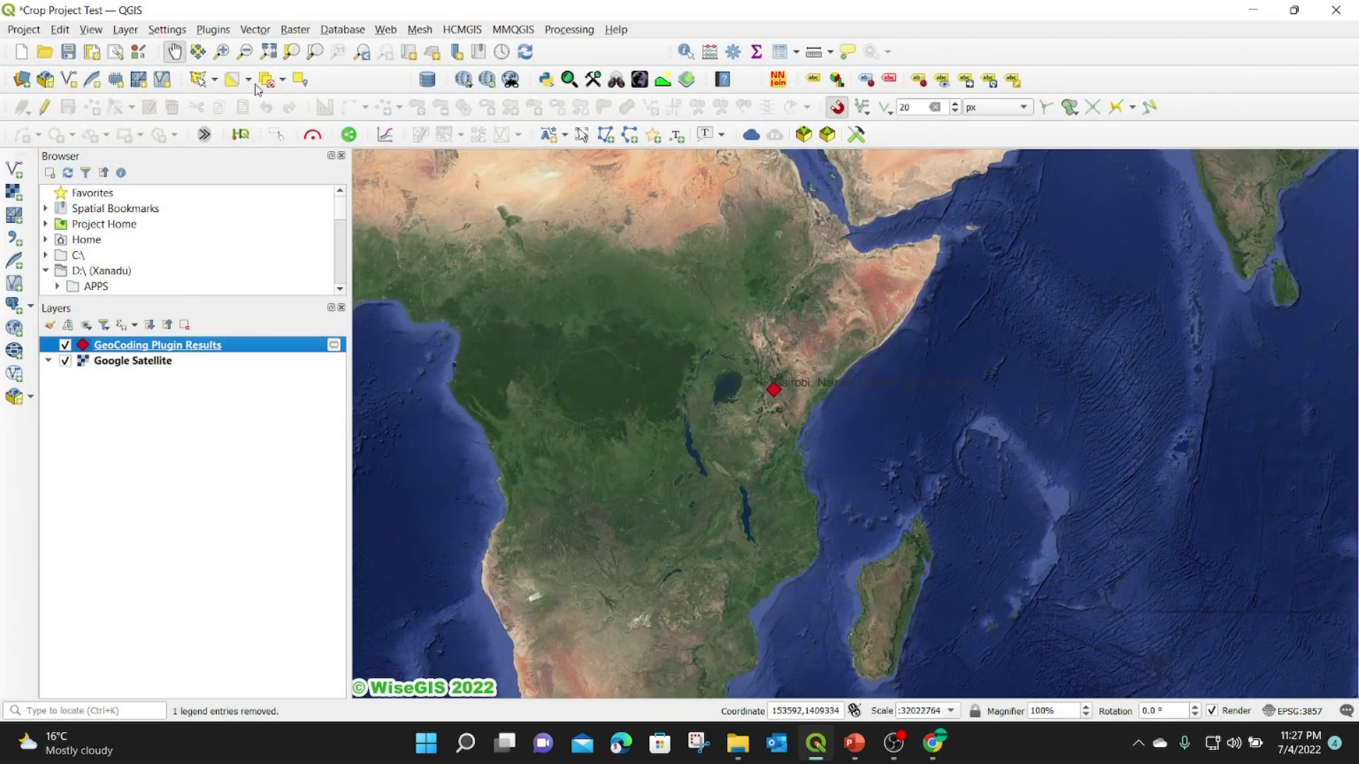
{"action": "left_click", "coordinate": [221, 52]}
{"action": "left_click_drag", "start_coordinate": [762, 372], "coordinate": [914, 539]}
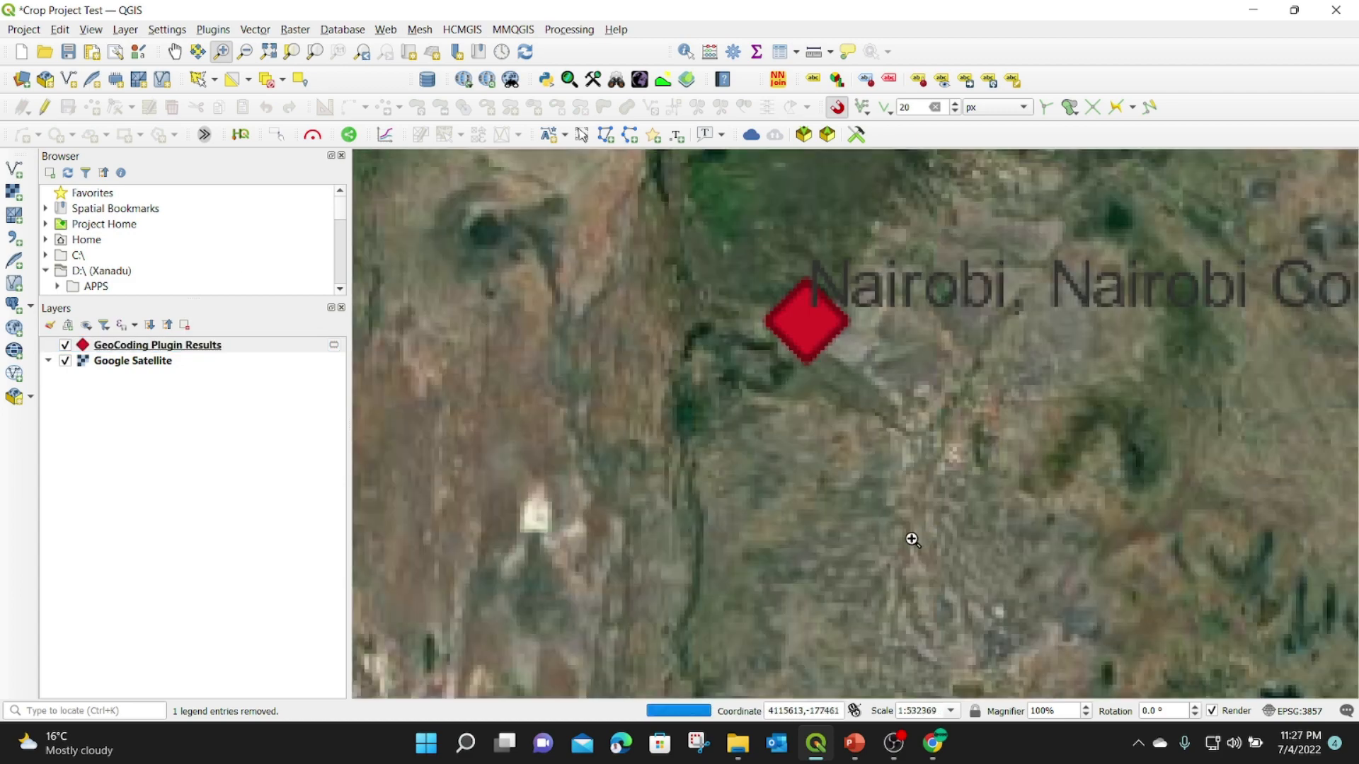
{"action": "left_click_drag", "start_coordinate": [771, 289], "coordinate": [845, 350]}
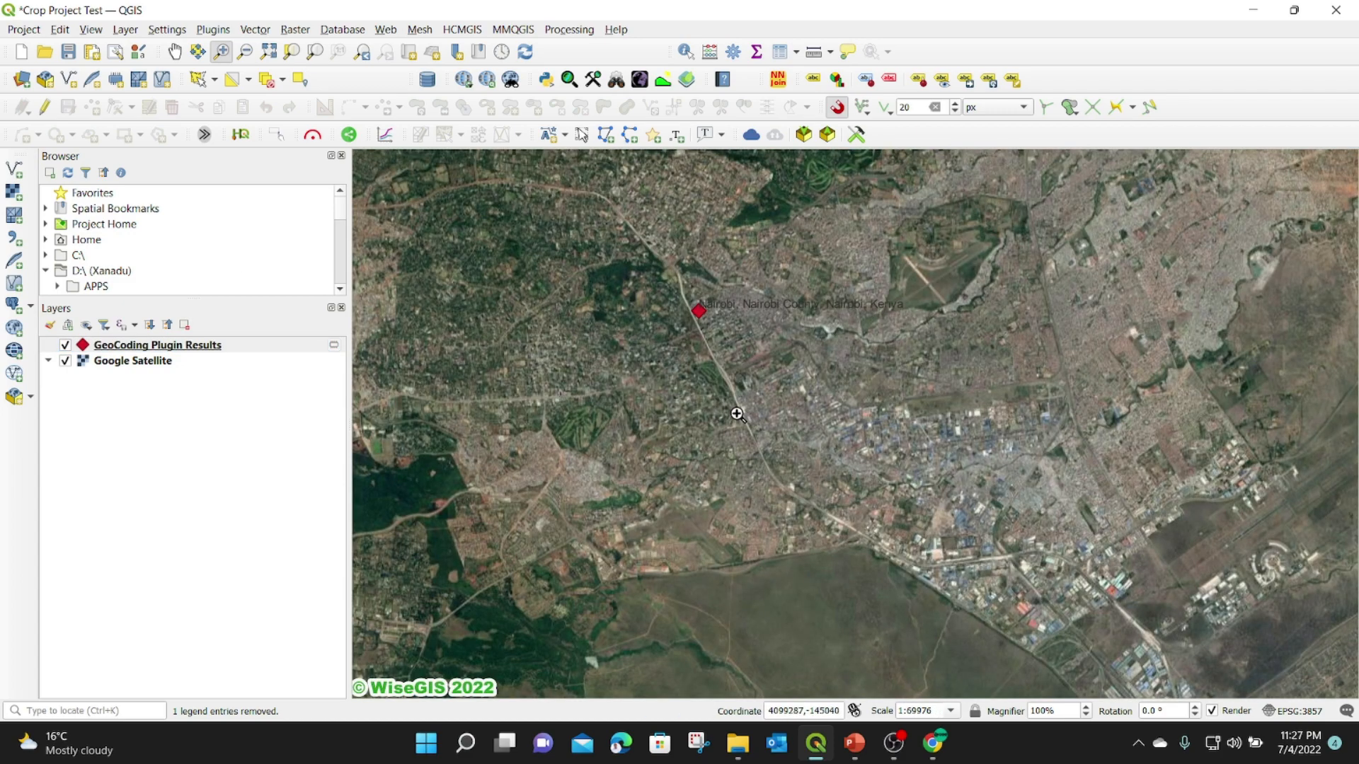
{"action": "left_click_drag", "start_coordinate": [736, 414], "coordinate": [832, 381]}
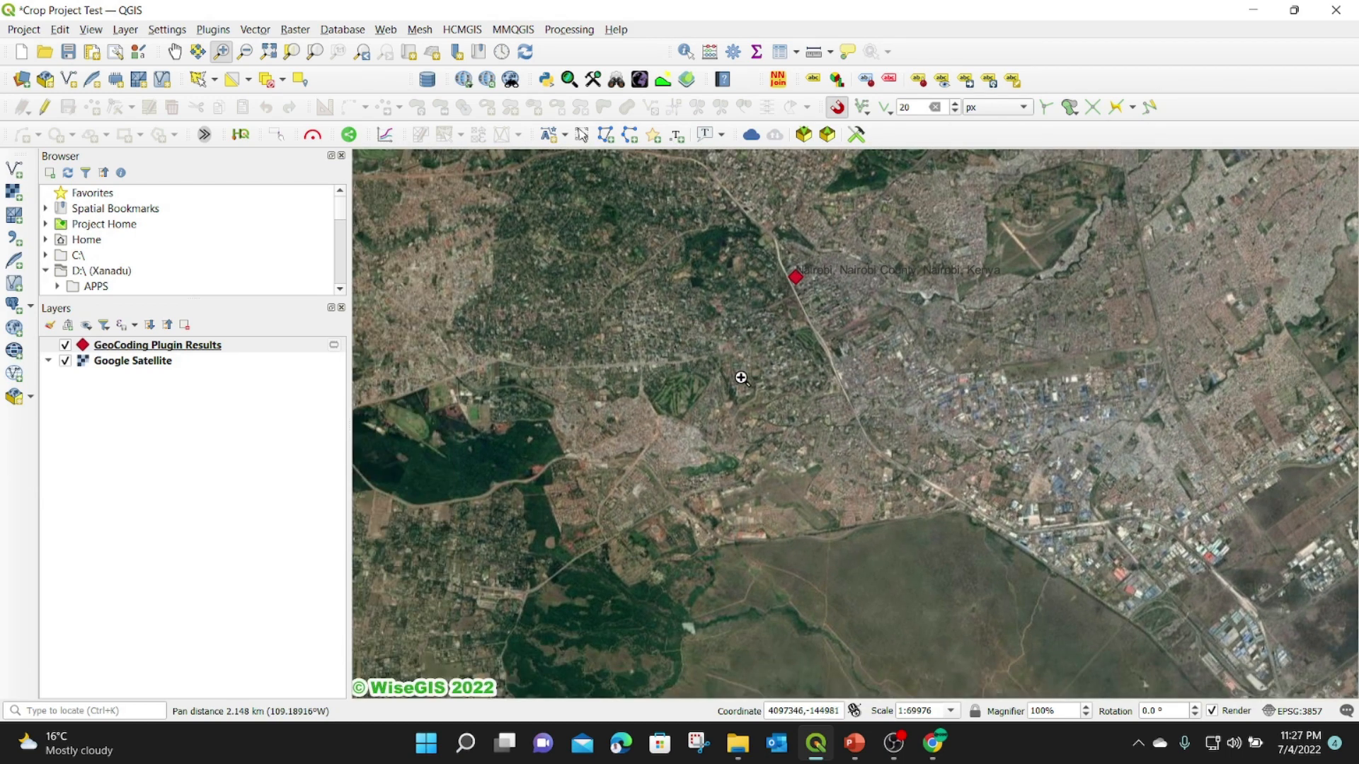
{"action": "left_click_drag", "start_coordinate": [741, 377], "coordinate": [804, 318]}
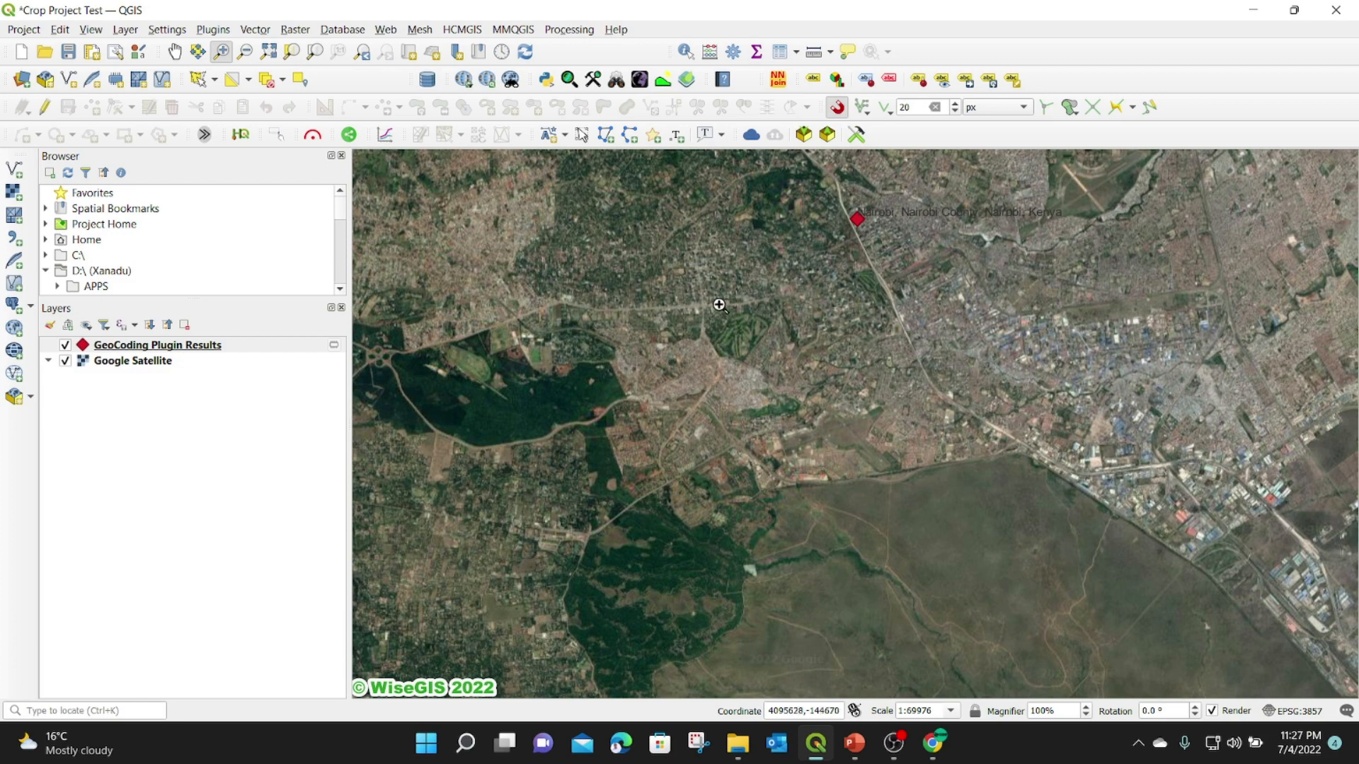
{"action": "left_click_drag", "start_coordinate": [696, 296], "coordinate": [808, 380]}
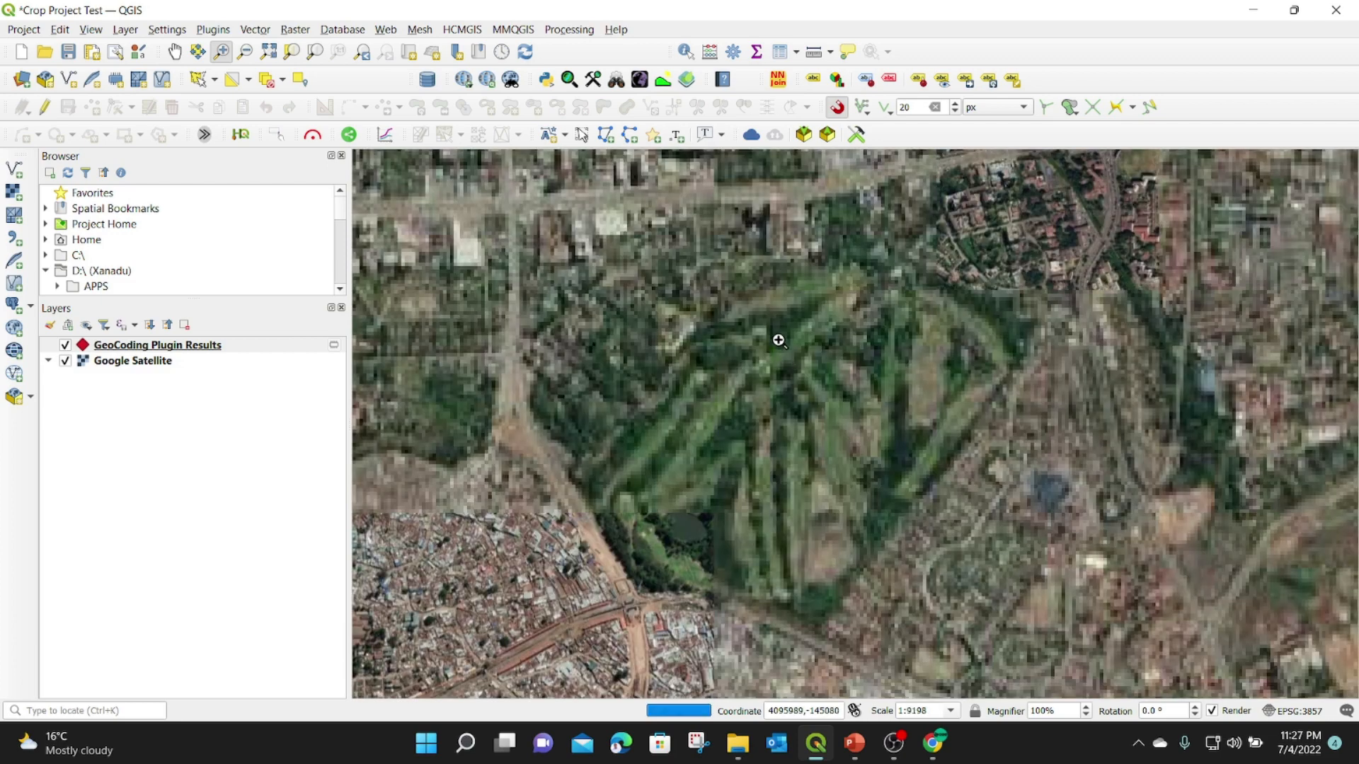
{"action": "left_click_drag", "start_coordinate": [651, 264], "coordinate": [1040, 614]}
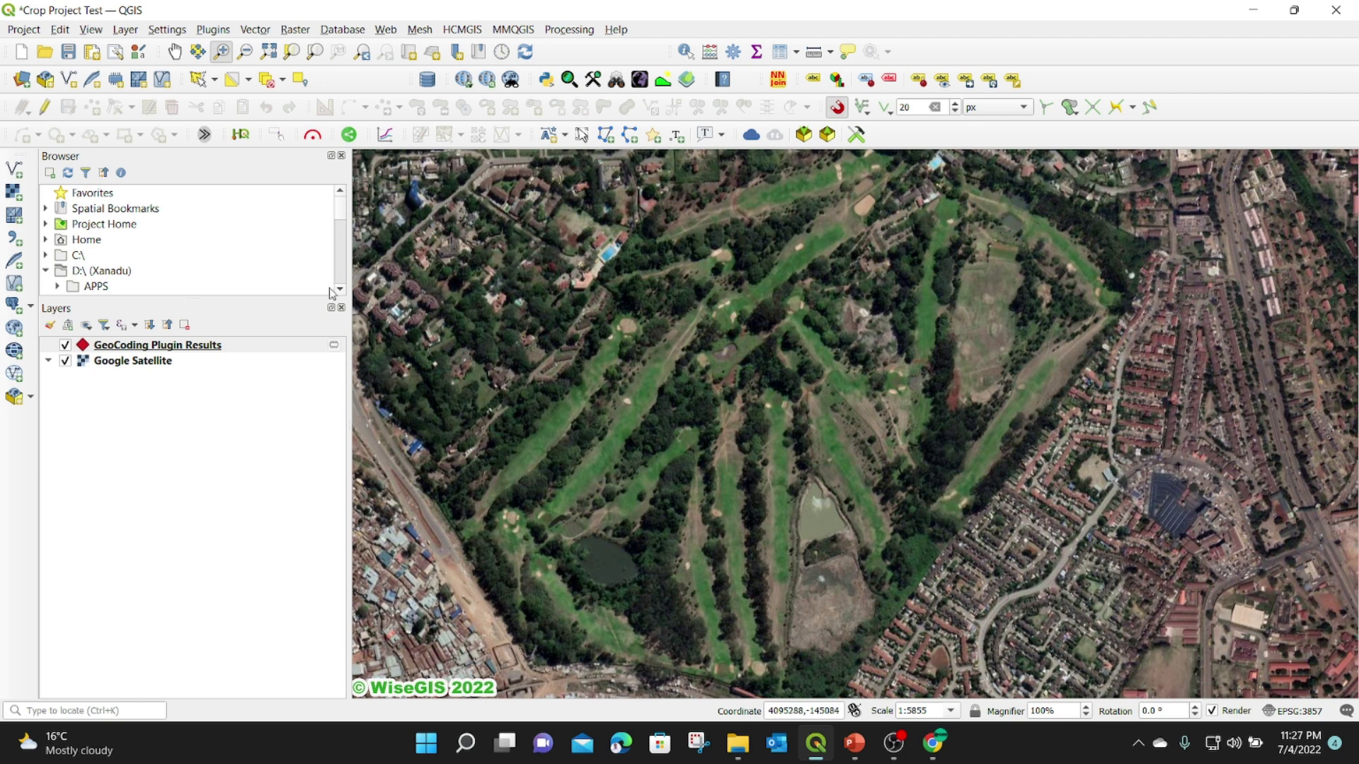
Remove the GeoCoding Plugin Results layer from the project.
{"action": "right_click", "coordinate": [169, 347]}
{"action": "left_click", "coordinate": [226, 170]}
{"action": "left_click", "coordinate": [671, 388]}
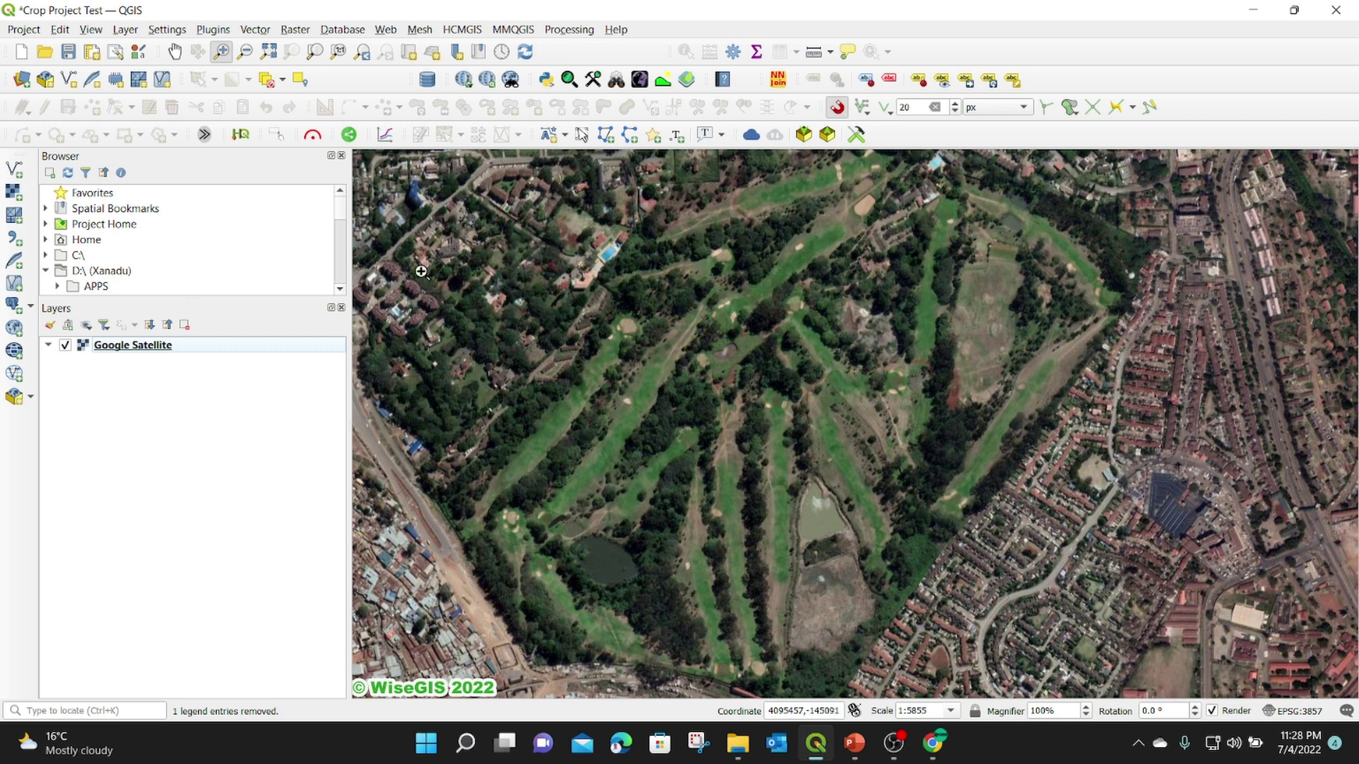
Start a new GeoPackage layer with its database file named Test in the CROP MONOTORING PRJOECT folder on drive G.
{"action": "left_click", "coordinate": [125, 29]}
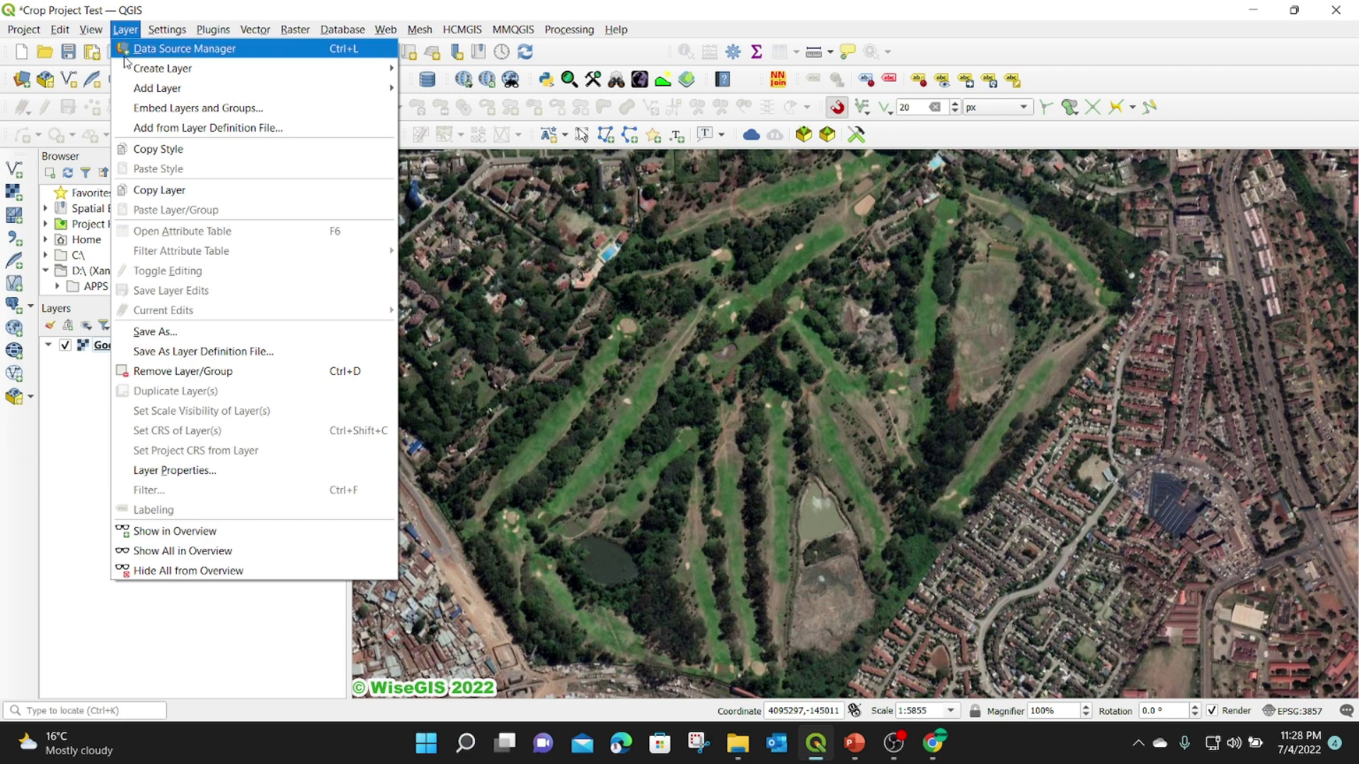
{"action": "mouse_move", "coordinate": [147, 78]}
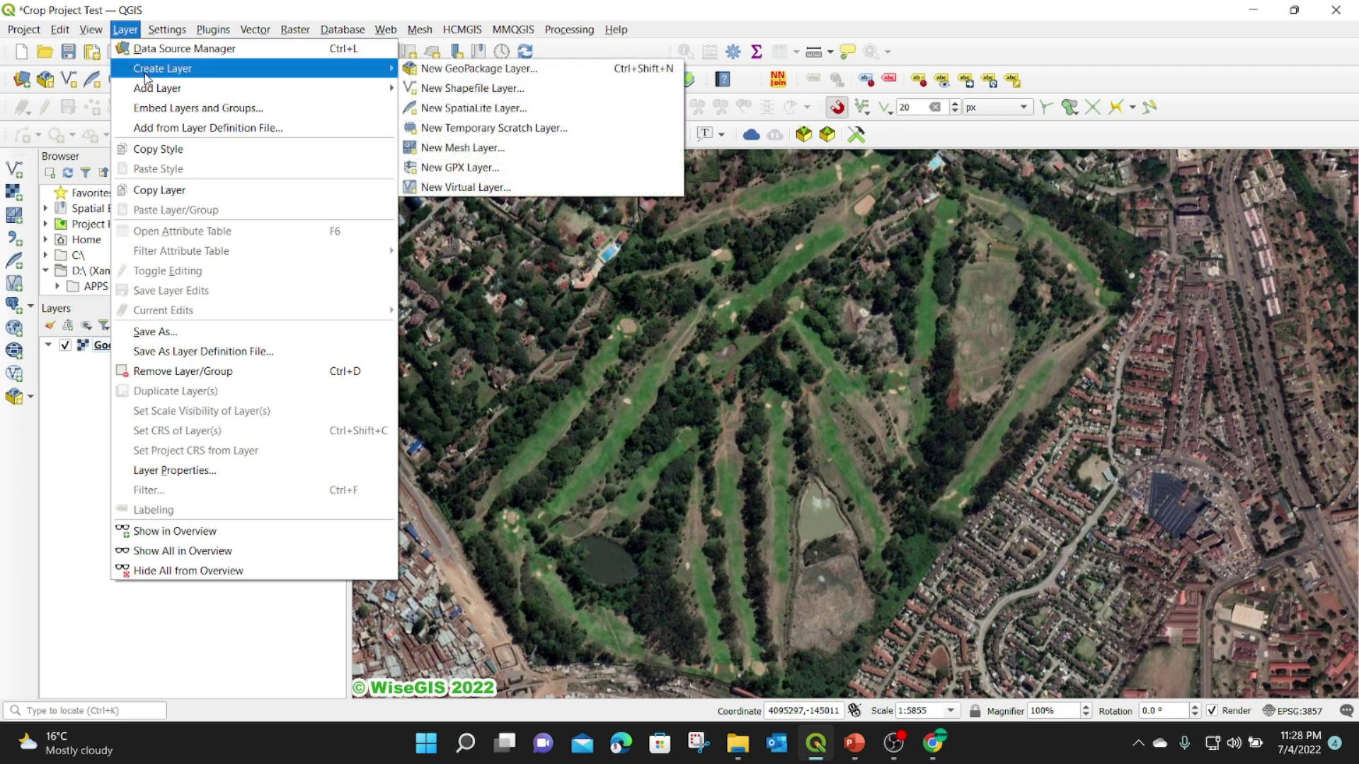
{"action": "left_click", "coordinate": [476, 70]}
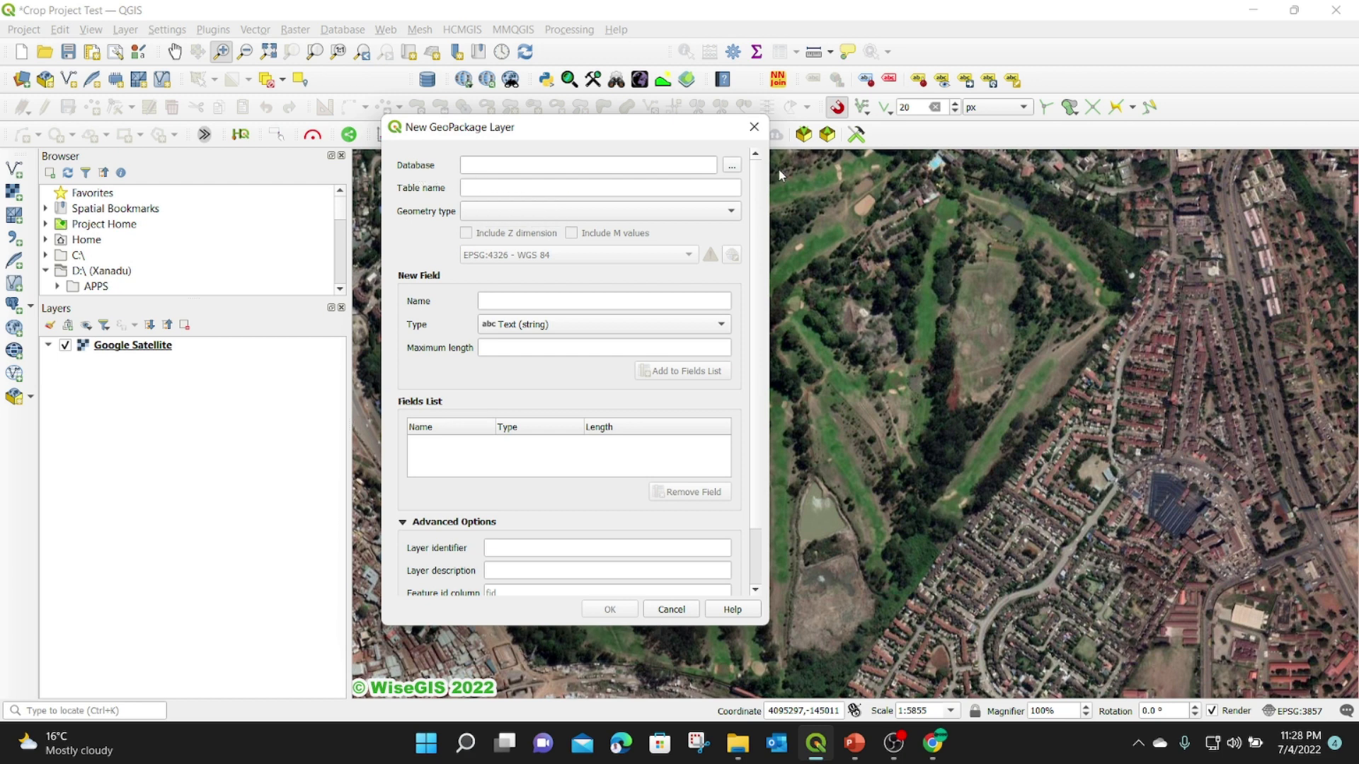
{"action": "left_click", "coordinate": [733, 167]}
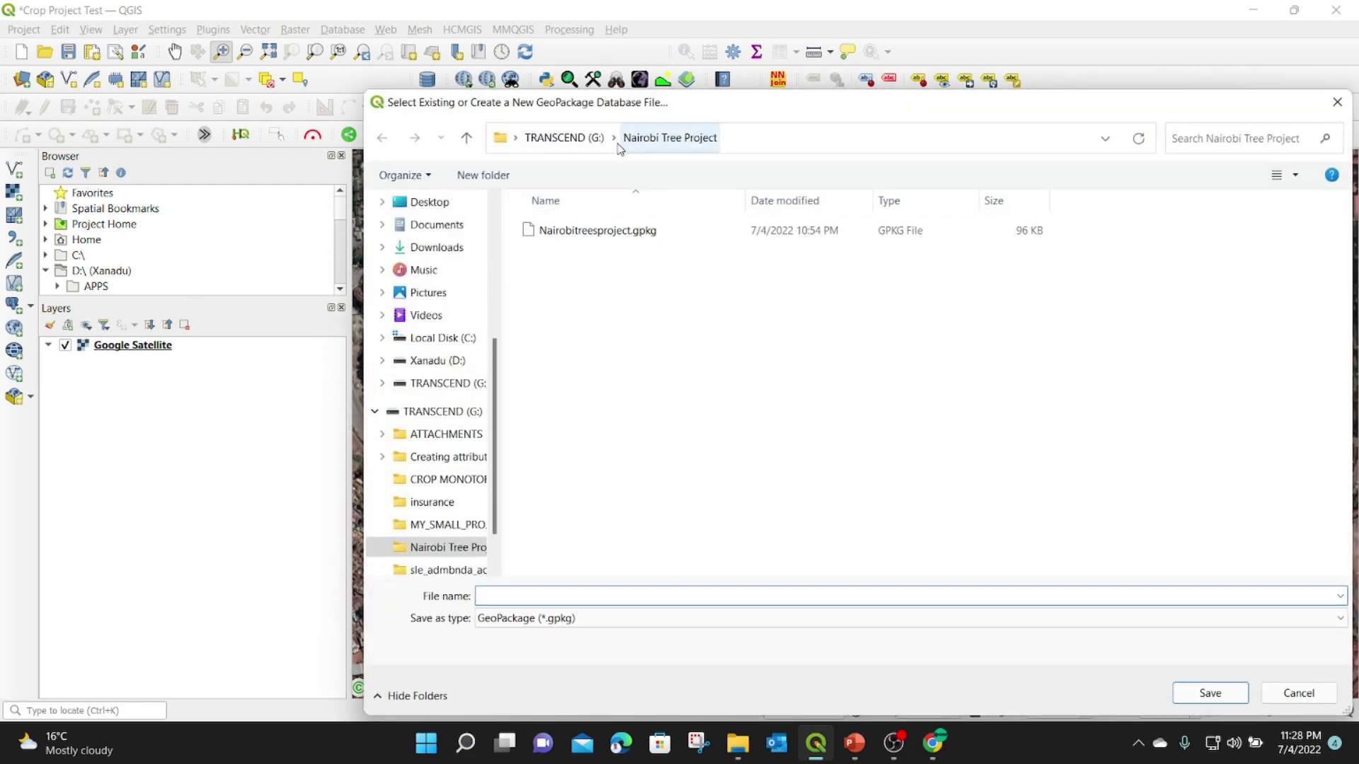
{"action": "left_click", "coordinate": [564, 142]}
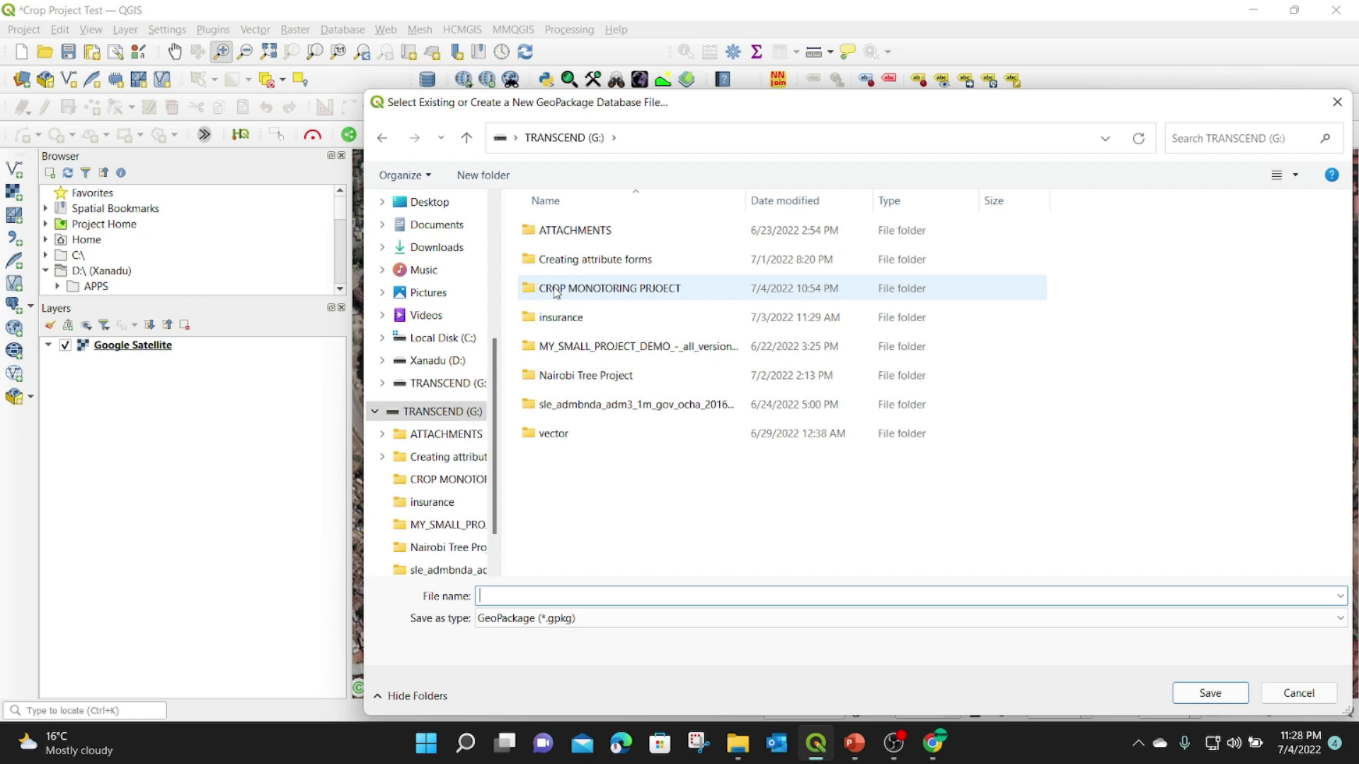
{"action": "double_click", "coordinate": [647, 289]}
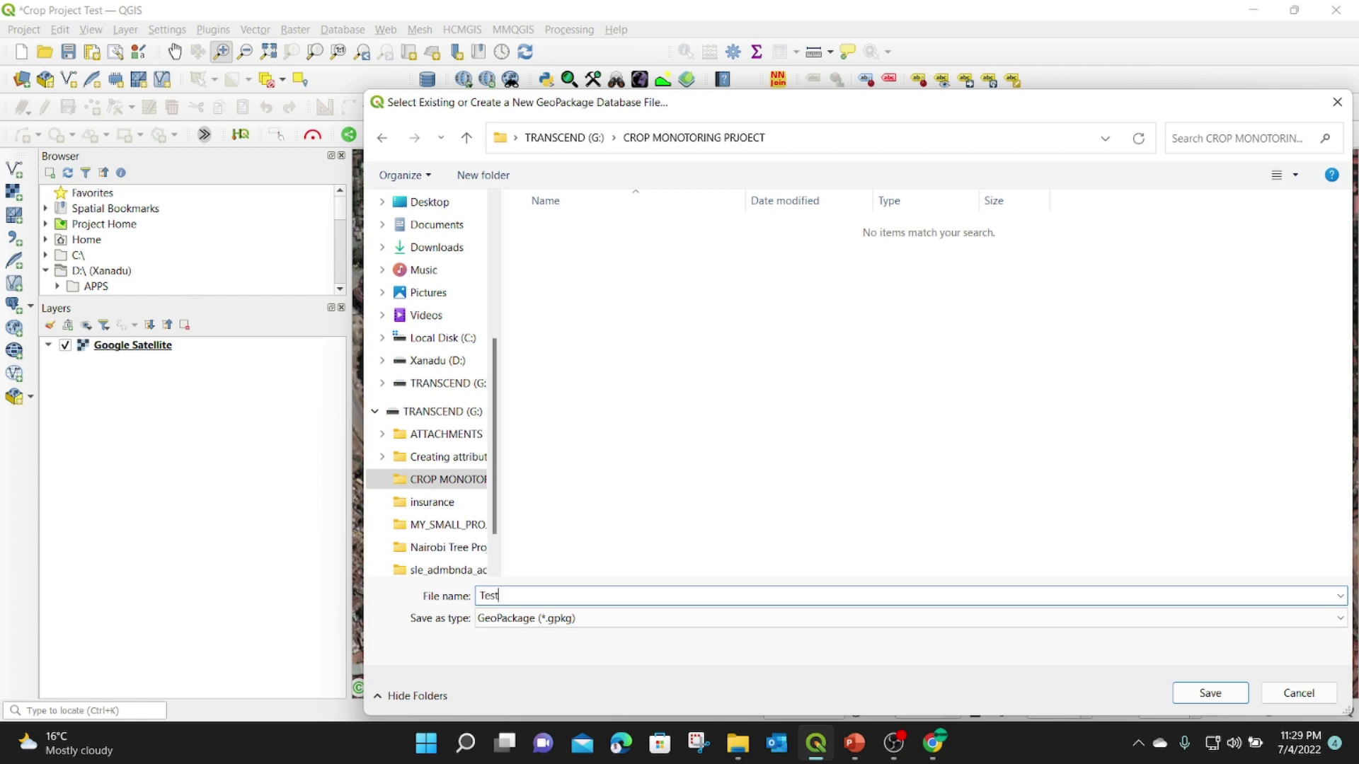
{"action": "left_click", "coordinate": [1208, 693]}
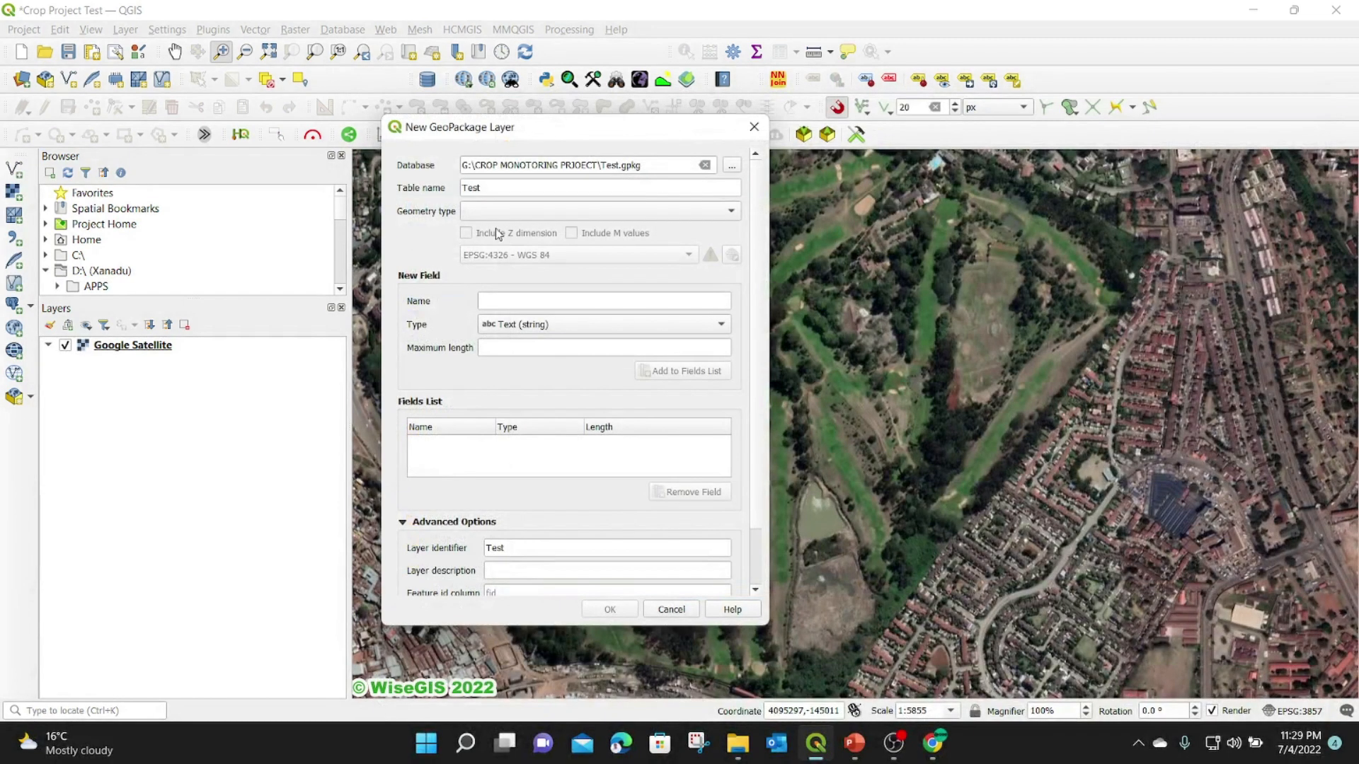
Set the new layer's table name to Crop and its geometry type to Point.
{"action": "left_click", "coordinate": [486, 188]}
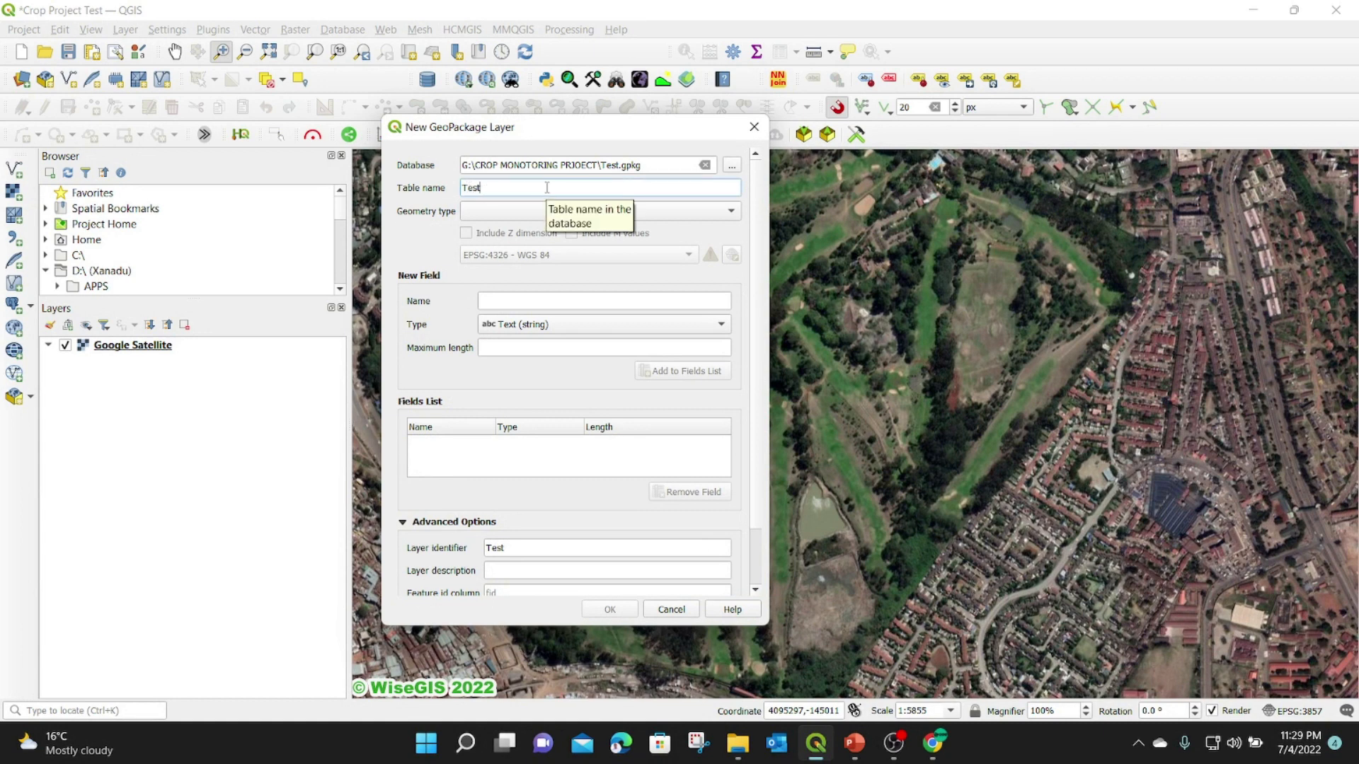
{"action": "key", "text": "BackSpace"}
{"action": "key", "text": "BackSpace"}
{"action": "key", "text": "BackSpace"}
{"action": "key", "text": "BackSpace"}
{"action": "type", "text": "Crop"}
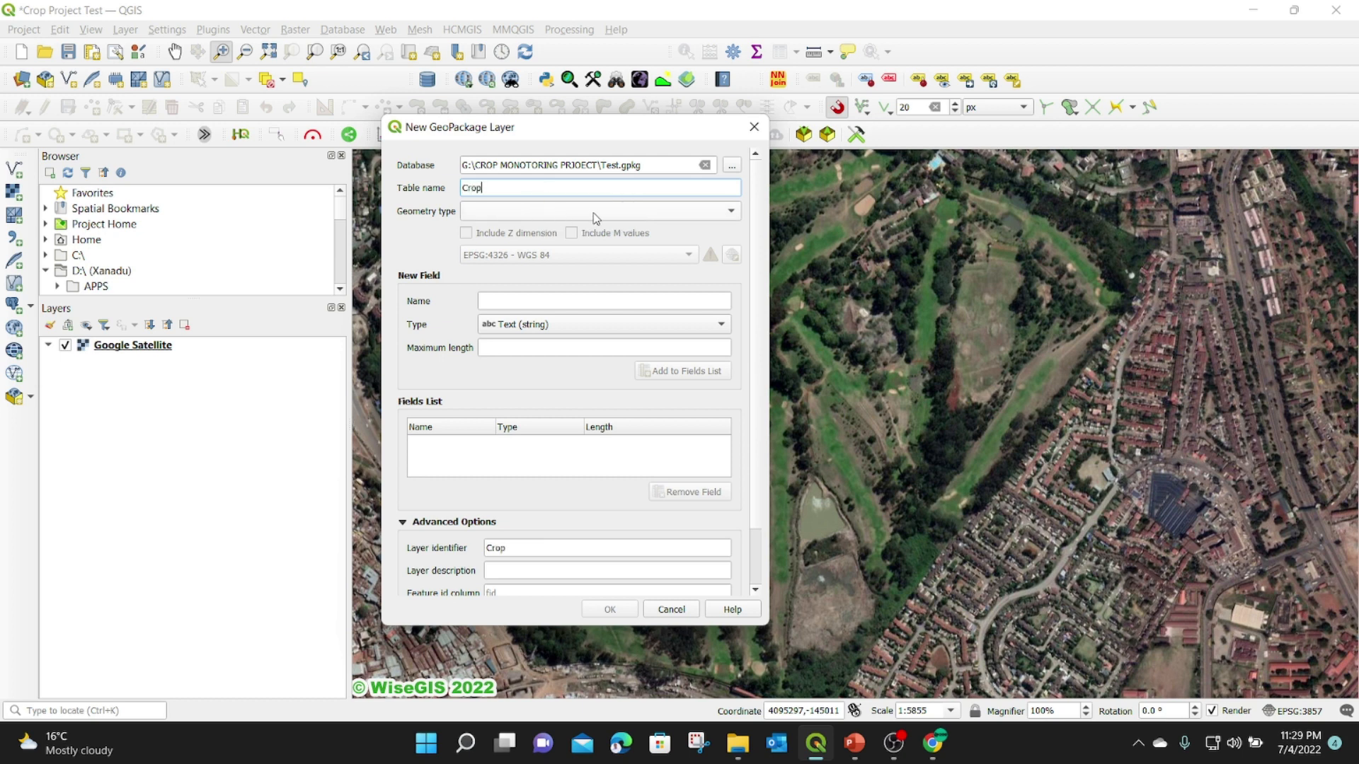
{"action": "left_click", "coordinate": [646, 212]}
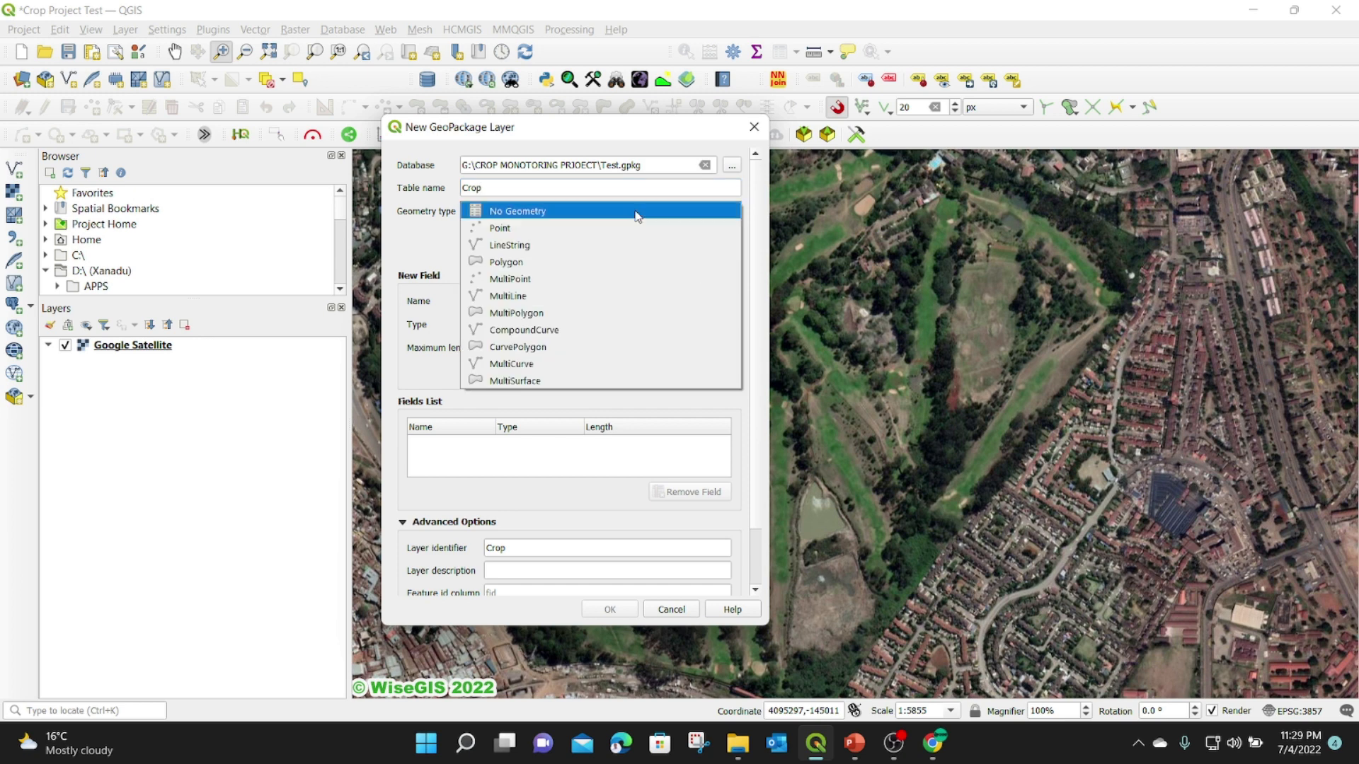
{"action": "left_click", "coordinate": [507, 229]}
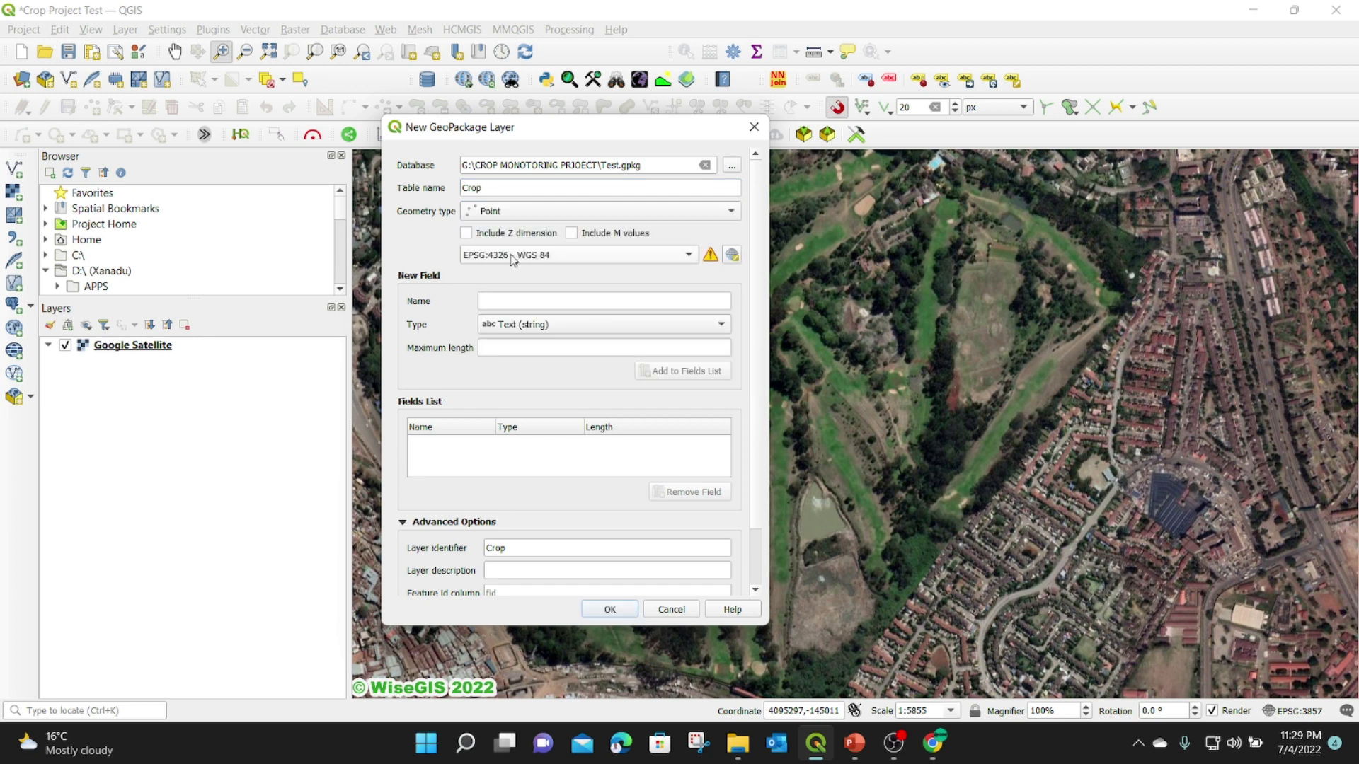
Add a text field named Species with a maximum length of 50 to the layer's fields.
{"action": "left_click", "coordinate": [484, 300]}
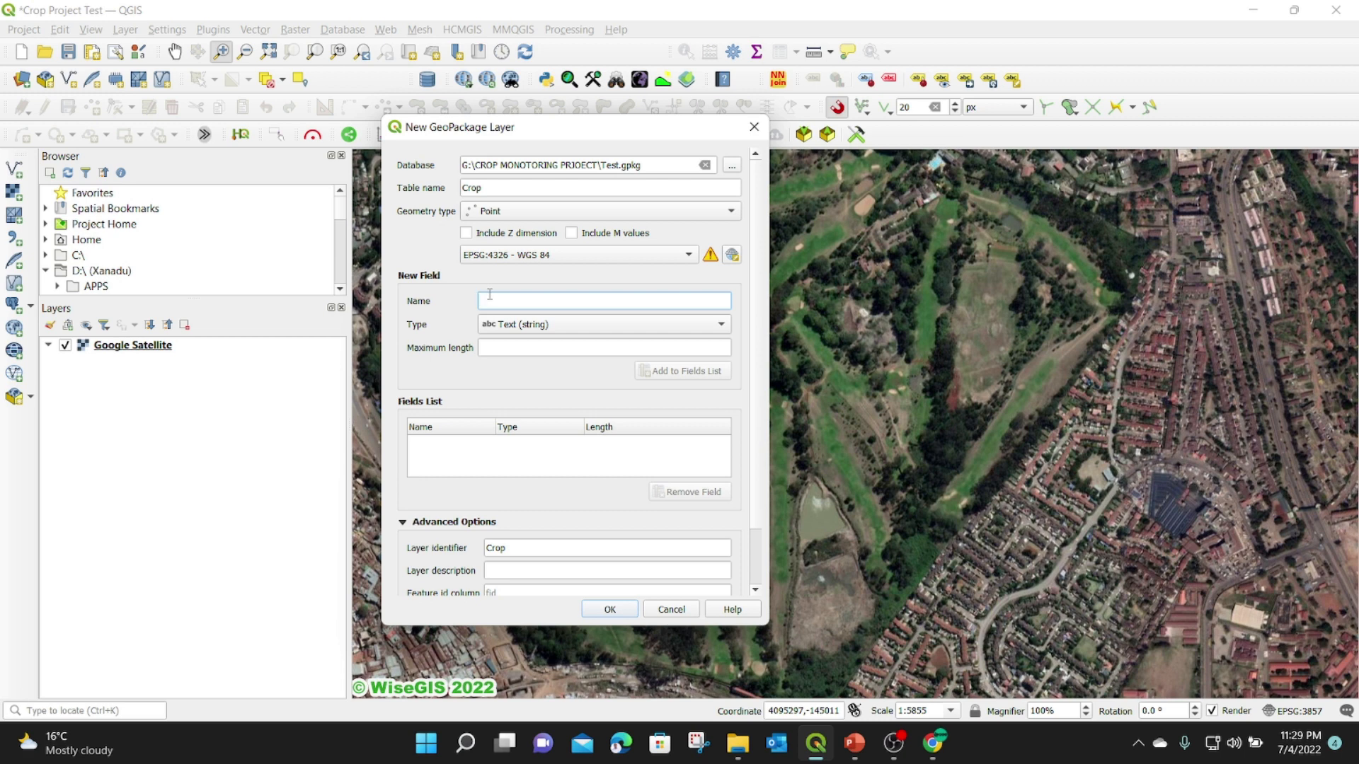
{"action": "type", "text": "Species"}
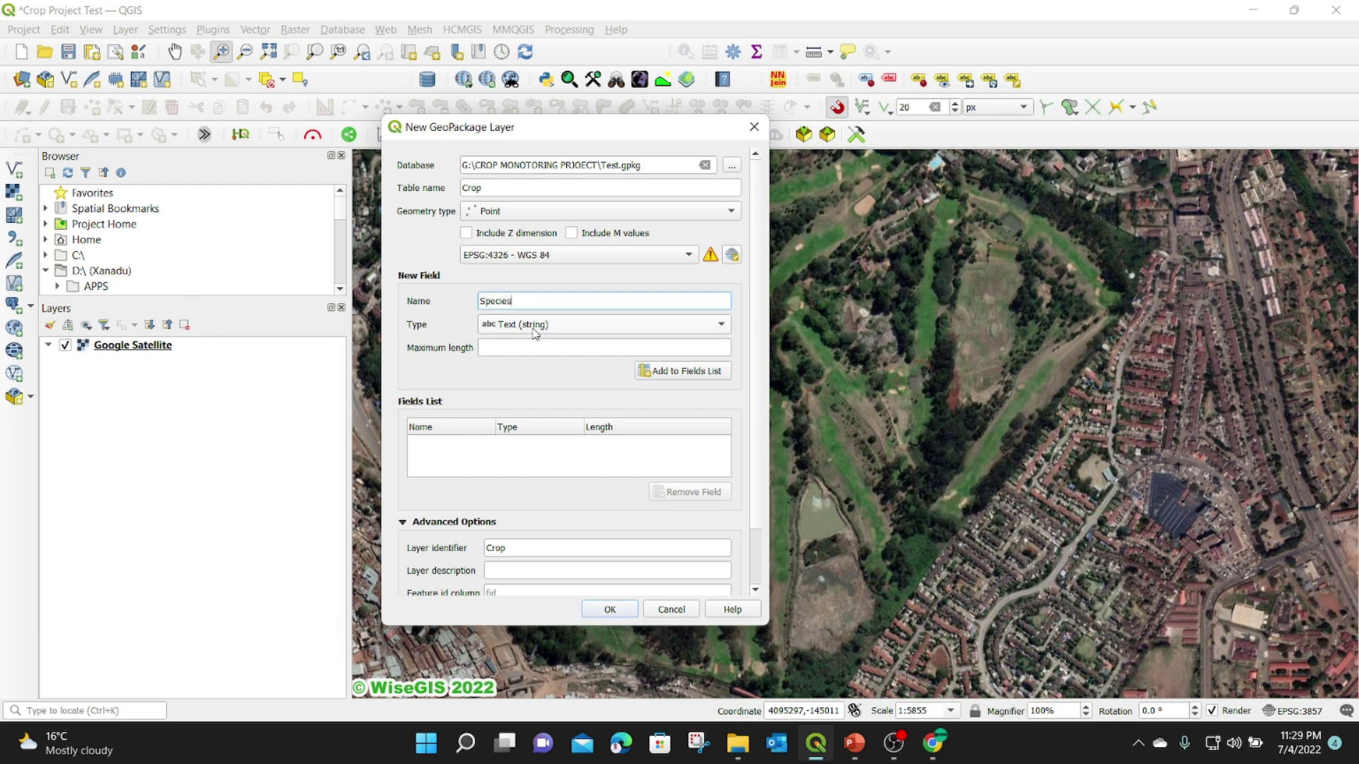
{"action": "left_click", "coordinate": [505, 346]}
{"action": "type", "text": "50"}
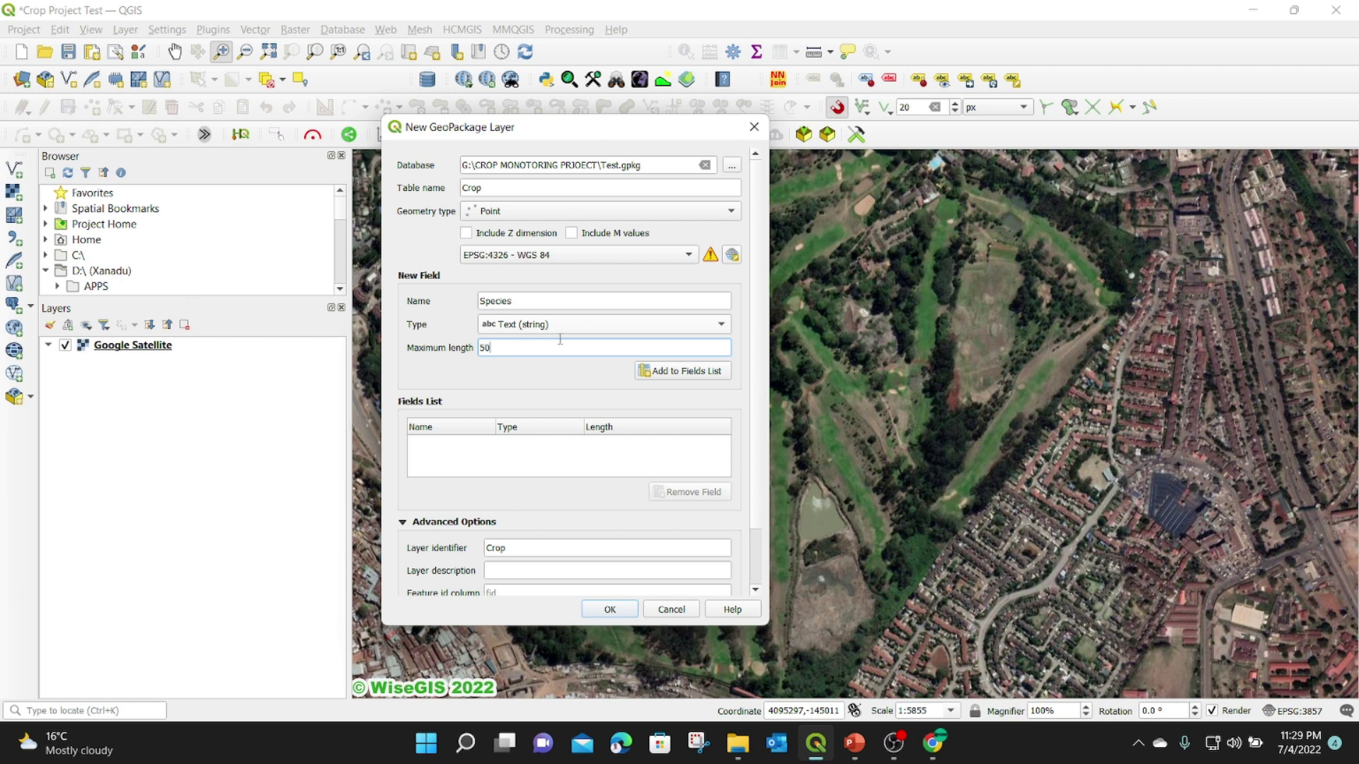
{"action": "left_click", "coordinate": [686, 370]}
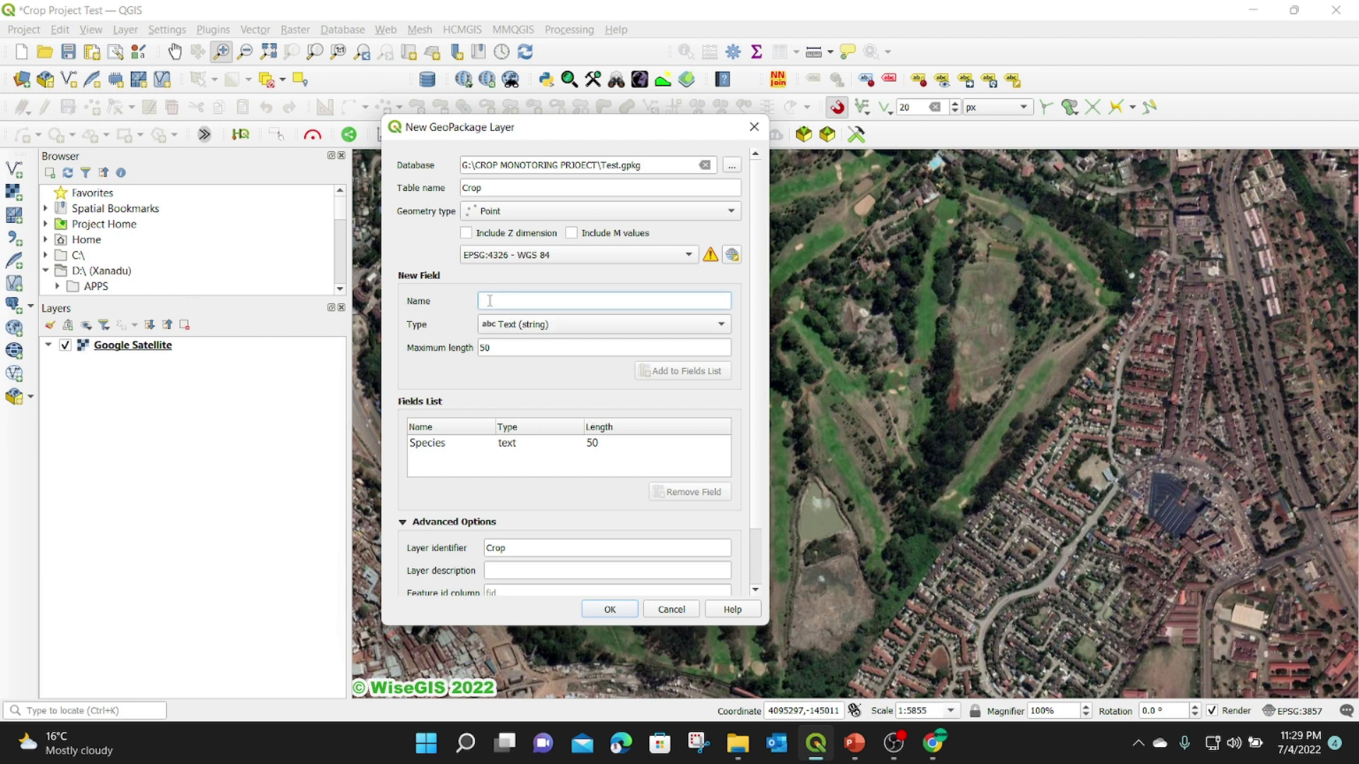
Add a decimal (double) field named Meight in Metres to the new layer's fields.
{"action": "type", "text": "Meight"}
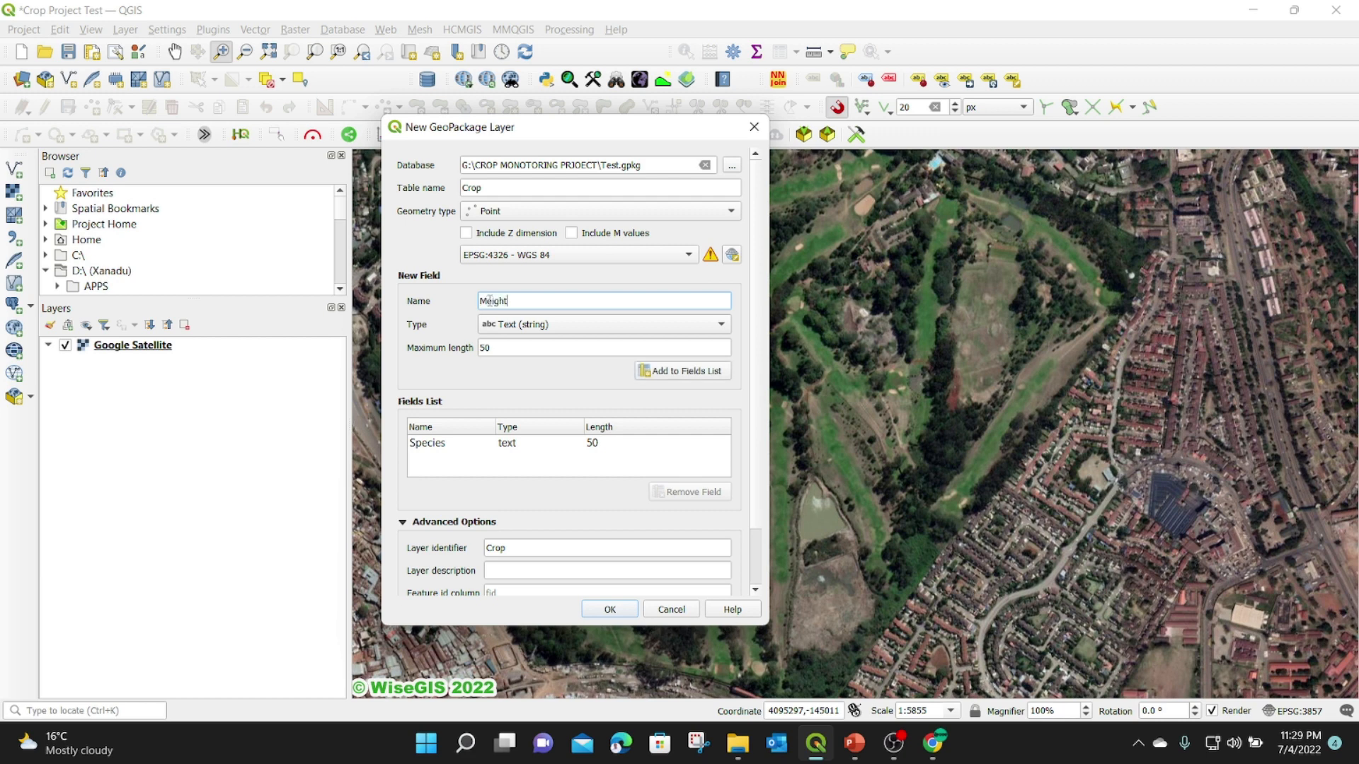
{"action": "type", "text": " in Metres"}
{"action": "left_click", "coordinate": [548, 325]}
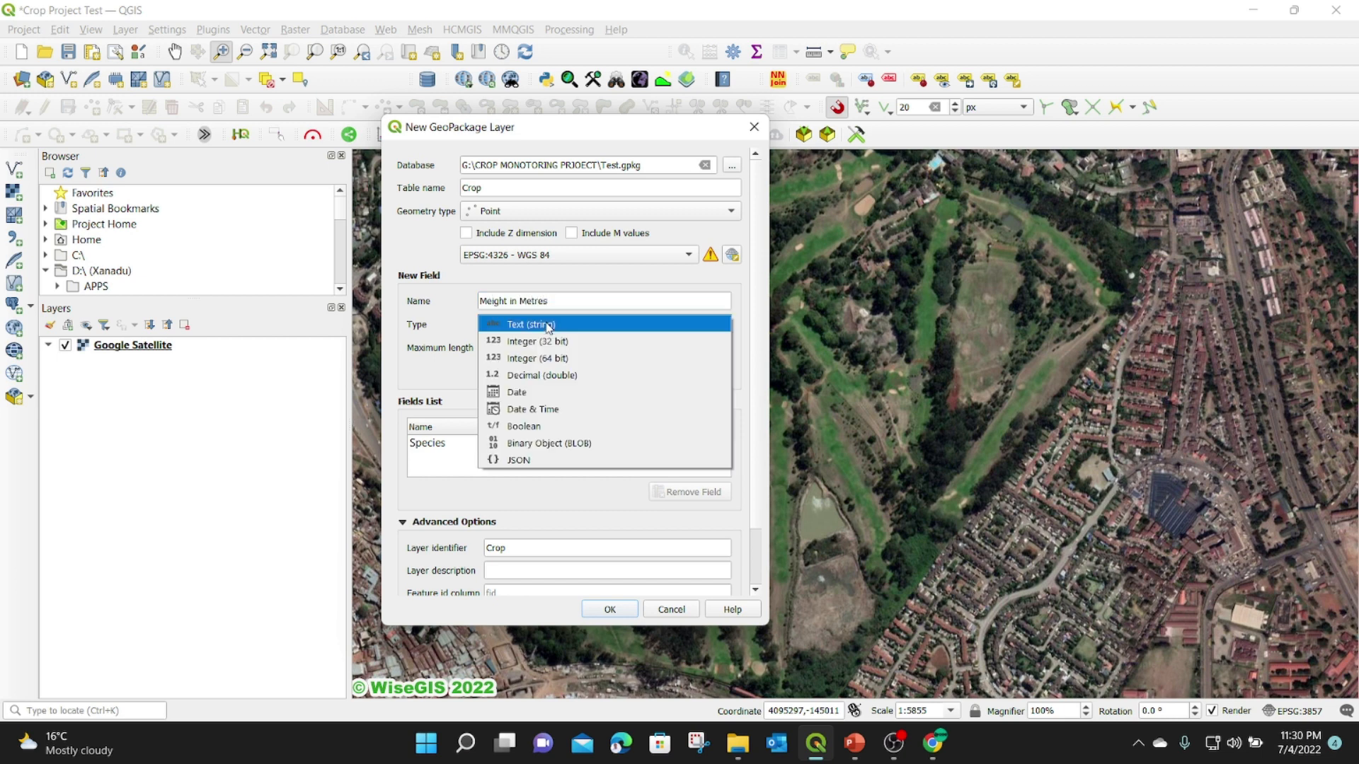
{"action": "left_click", "coordinate": [542, 375]}
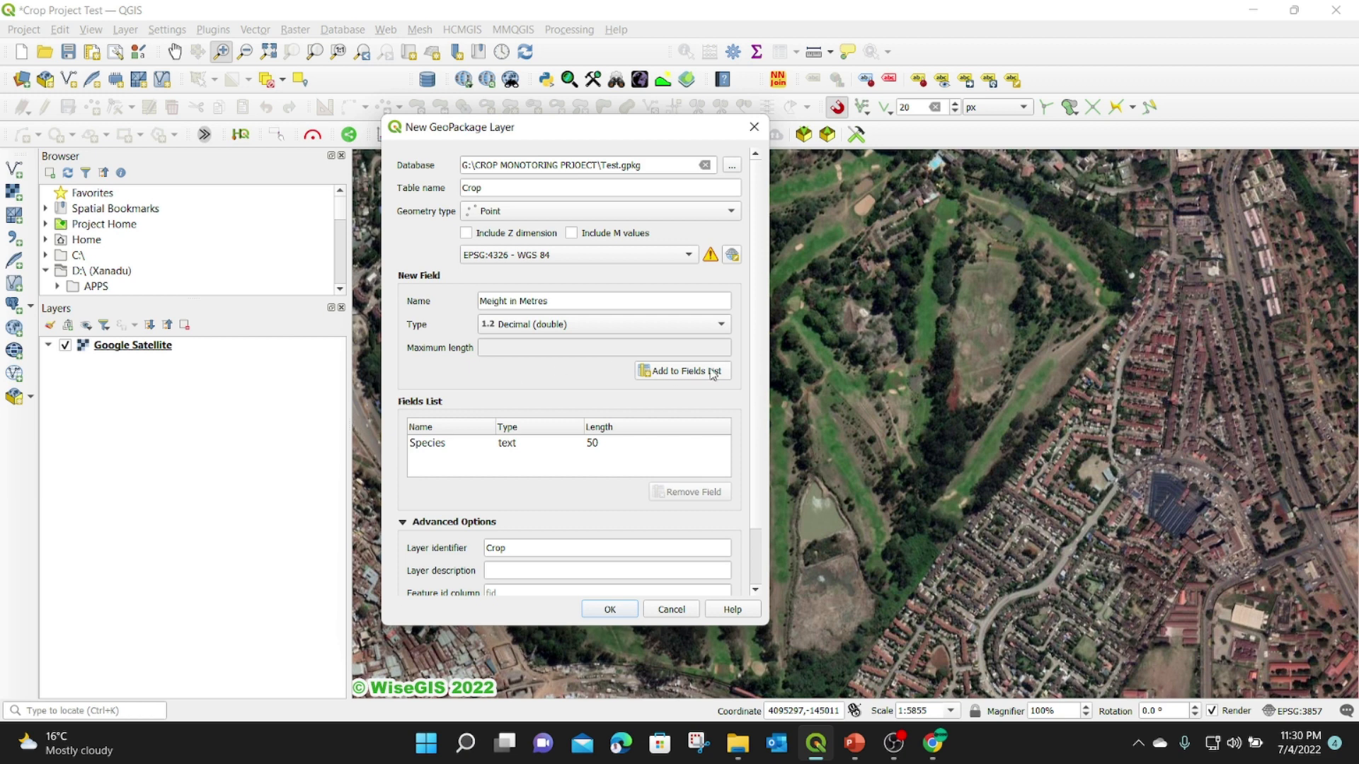
{"action": "left_click", "coordinate": [652, 374]}
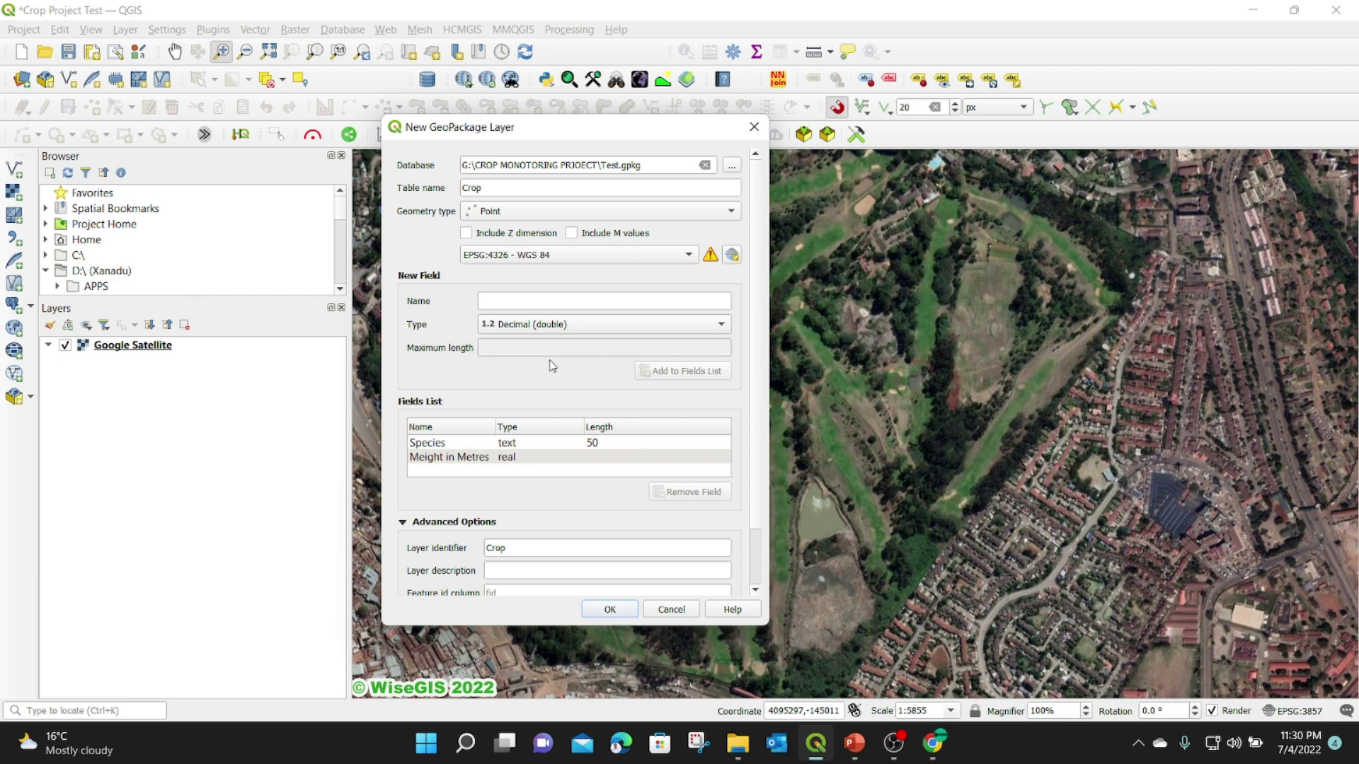
Add a decimal (double) field named Diameter(cm) to the new layer's fields.
{"action": "left_click", "coordinate": [486, 297]}
{"action": "type", "text": "Diametre"}
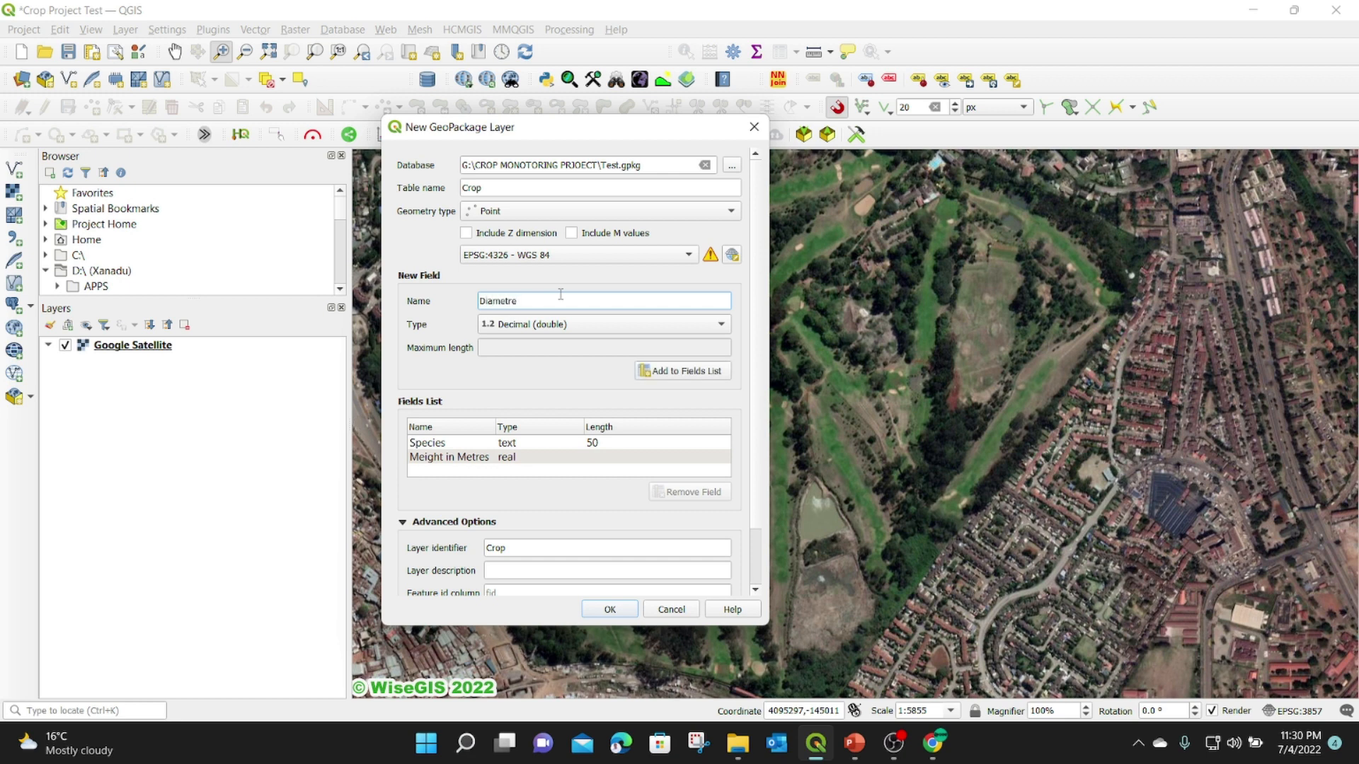
{"action": "key", "text": "BackSpace"}
{"action": "key", "text": "BackSpace"}
{"action": "type", "text": "er"}
{"action": "left_click", "coordinate": [555, 324]}
{"action": "left_click", "coordinate": [541, 325]}
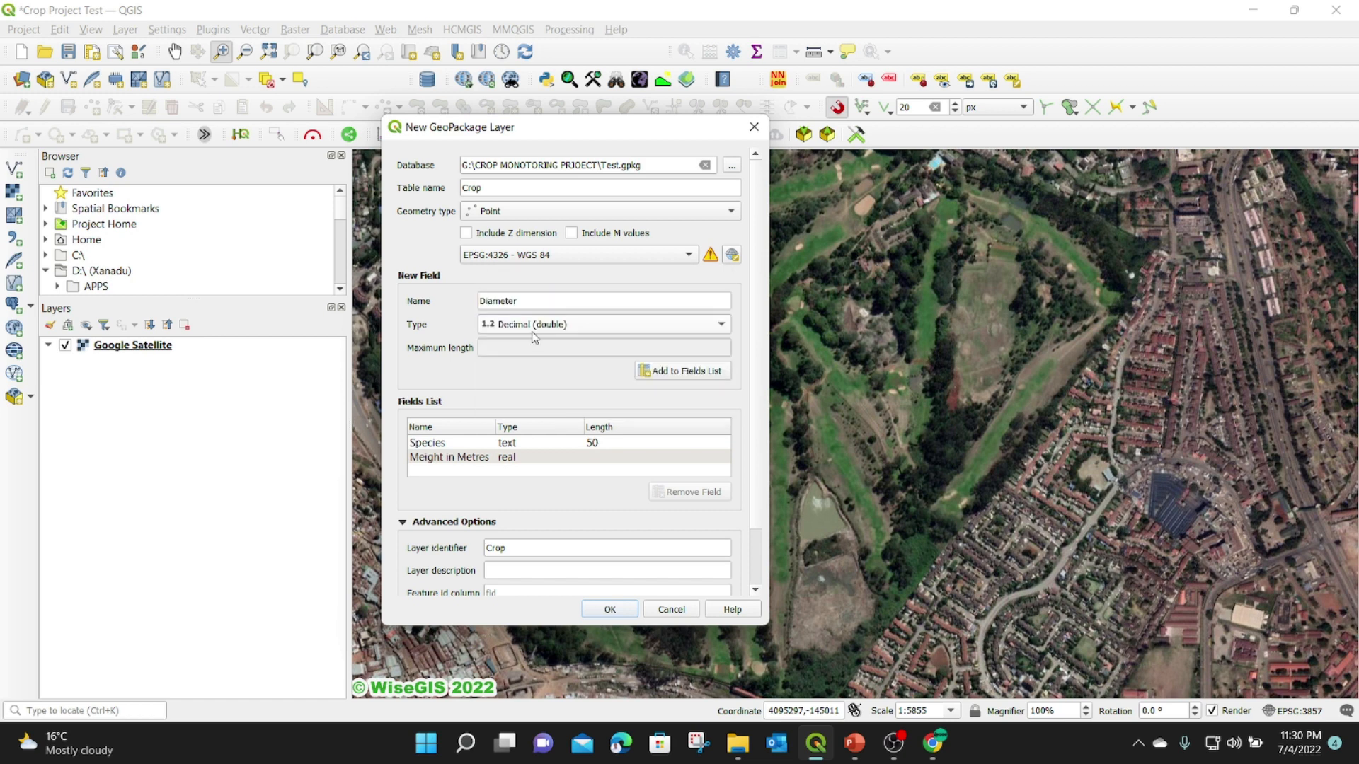
{"action": "left_click", "coordinate": [552, 303]}
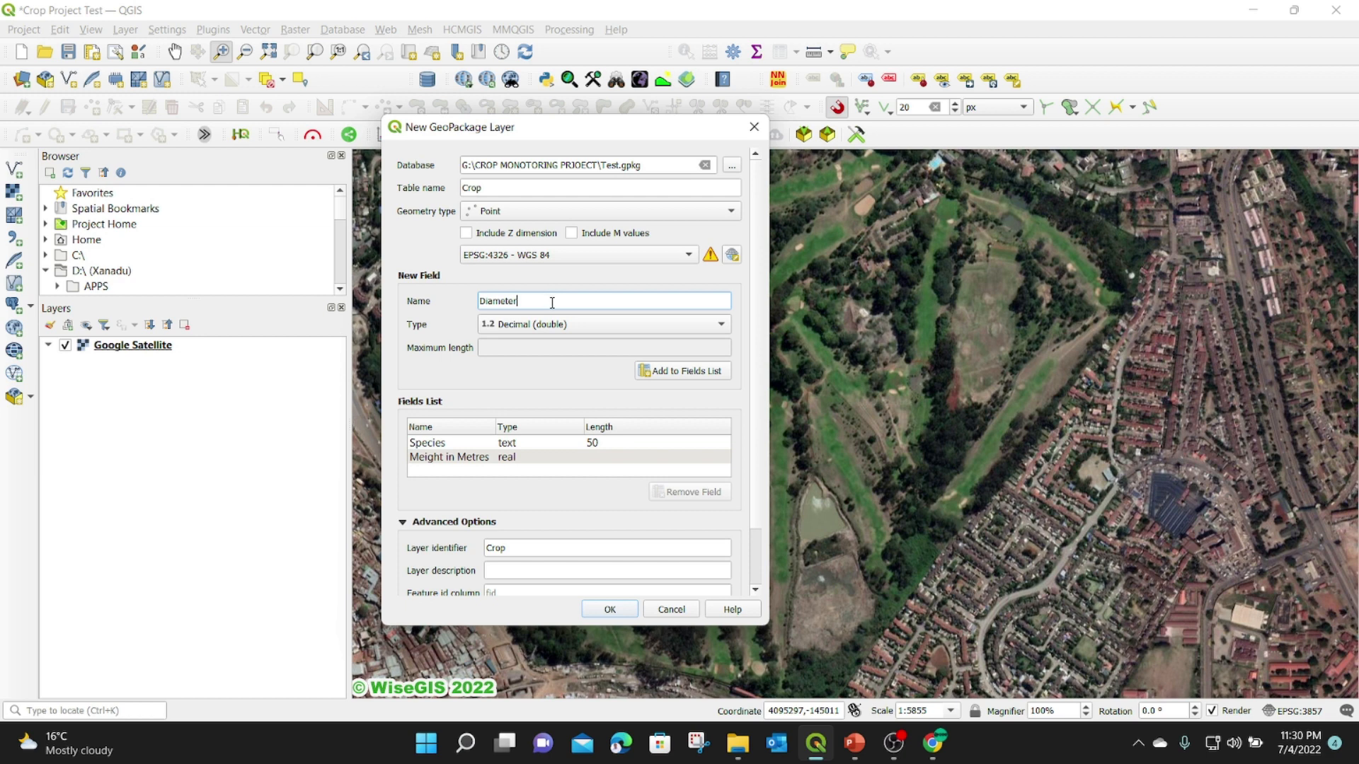
{"action": "type", "text": "()"}
{"action": "type", "text": "cm"}
{"action": "left_click", "coordinate": [643, 371]}
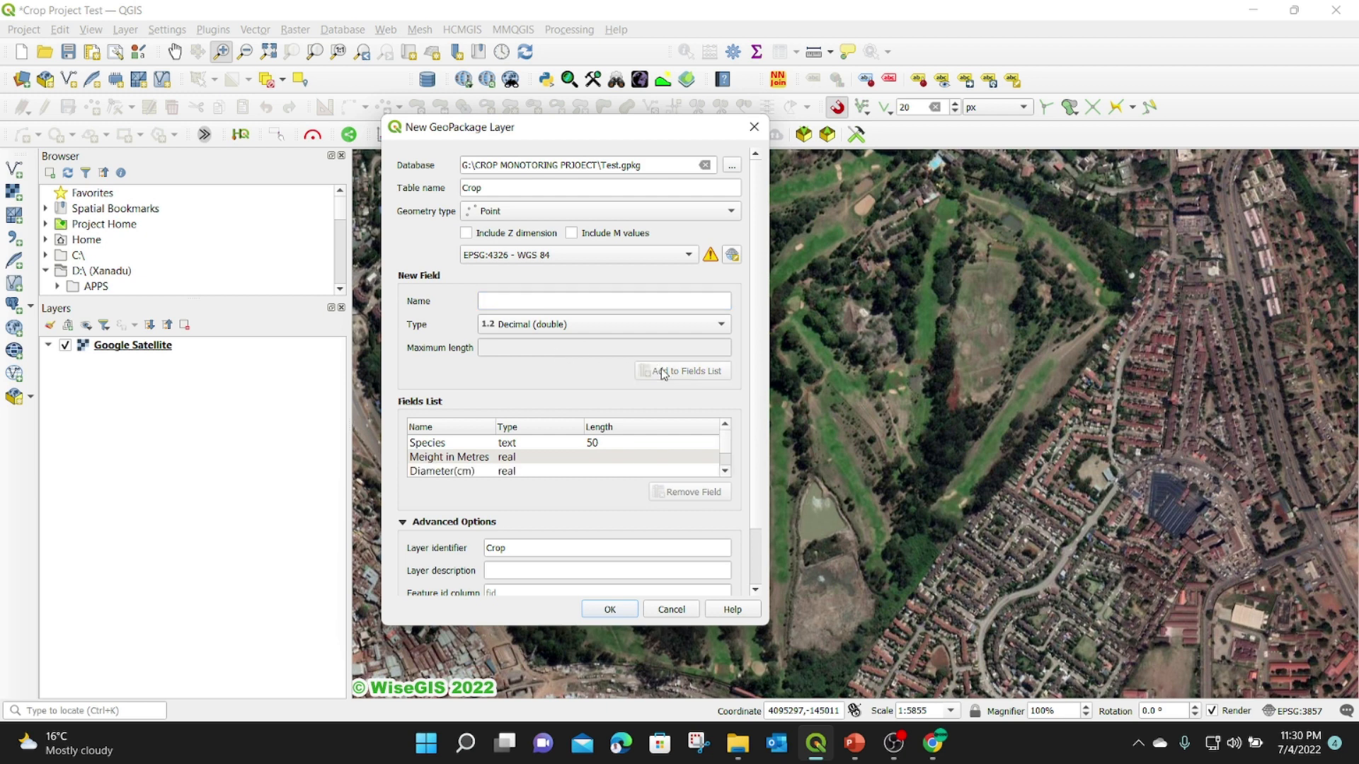
Add a text field named Measured By with a maximum length of 50 to the layer's fields.
{"action": "left_click", "coordinate": [535, 301]}
{"action": "type", "text": "Measured By"}
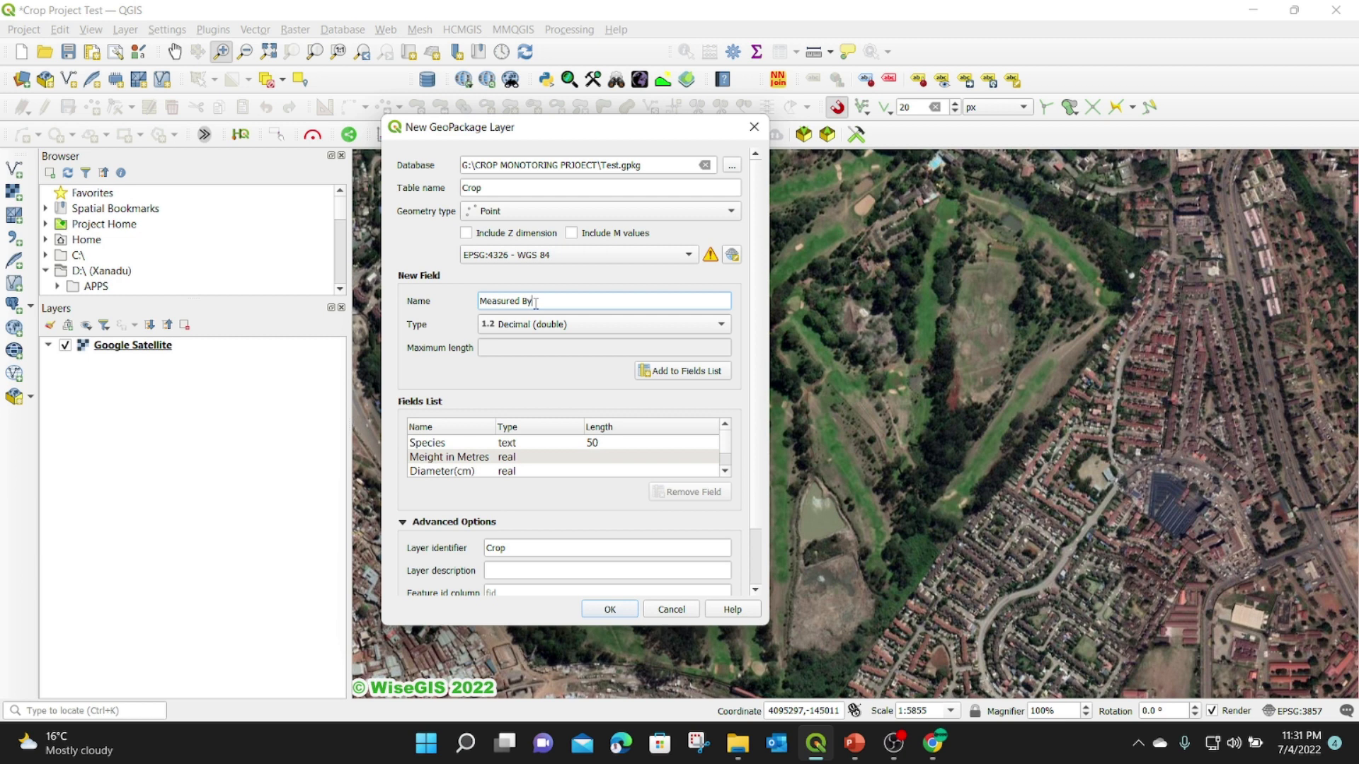
{"action": "left_click", "coordinate": [577, 326]}
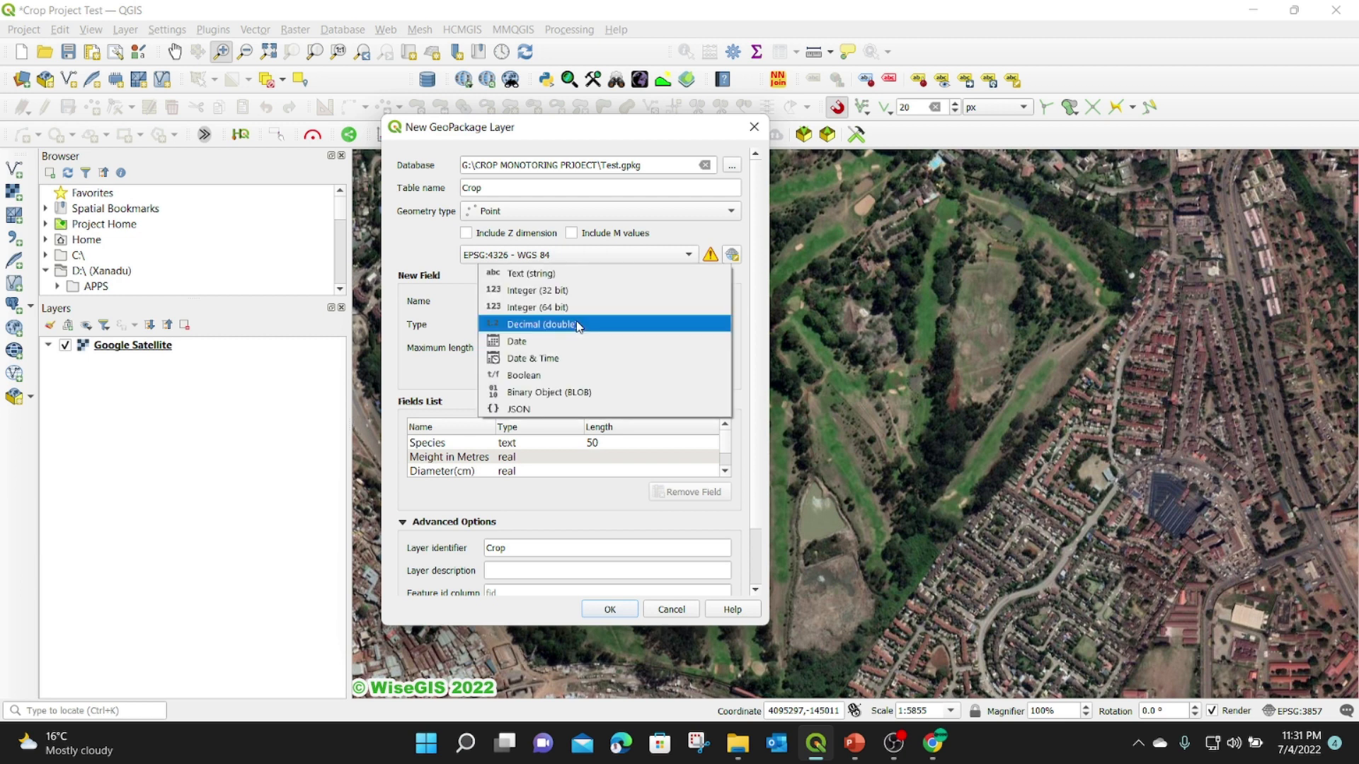
{"action": "left_click", "coordinate": [534, 279]}
{"action": "left_click", "coordinate": [500, 347]}
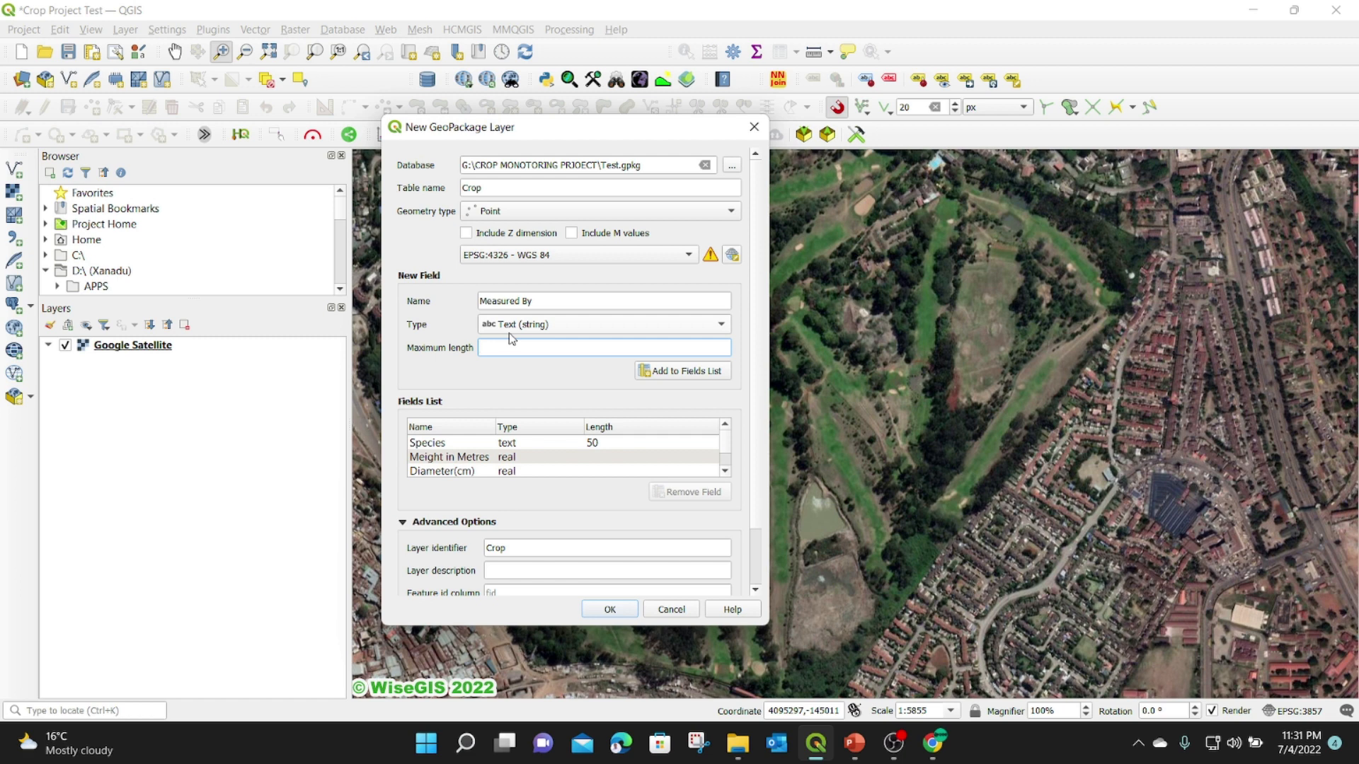
{"action": "type", "text": "50"}
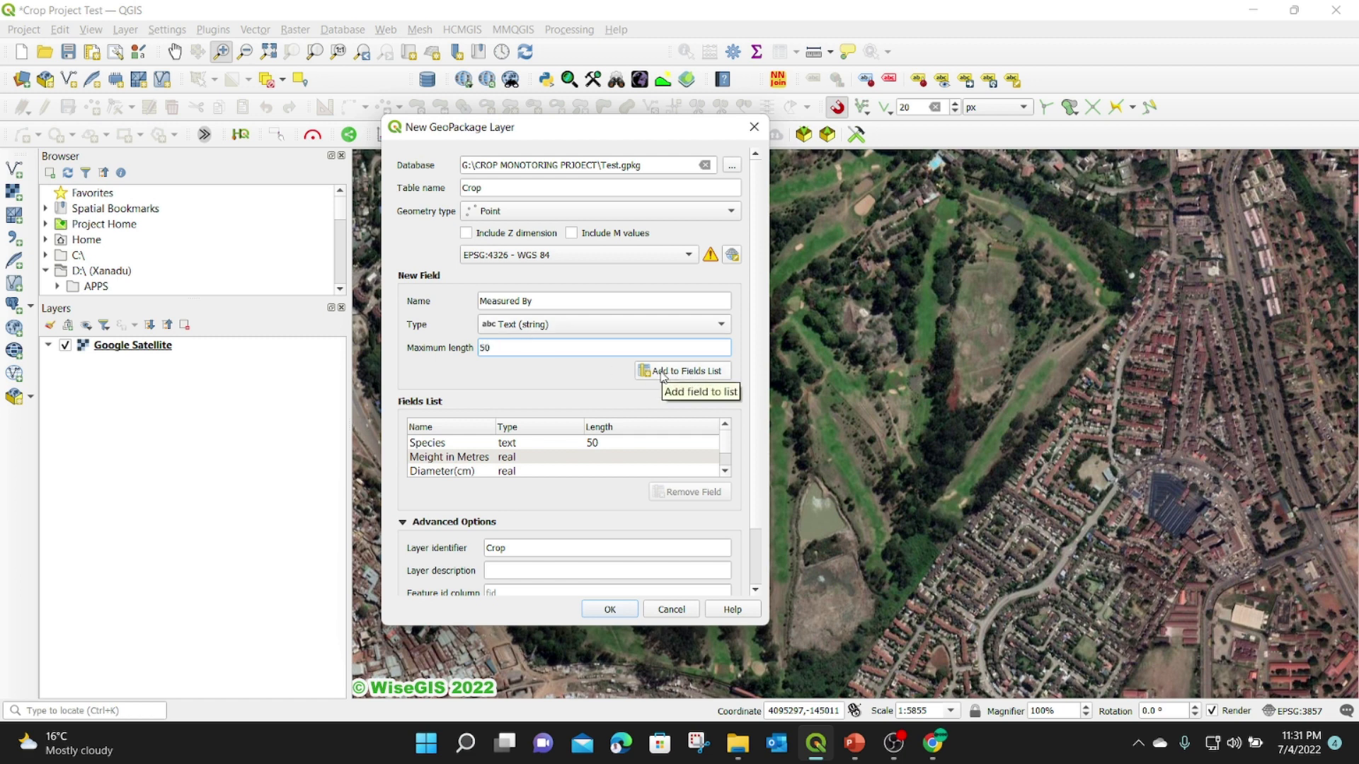
{"action": "left_click", "coordinate": [663, 373]}
Add a date field named Date Measured to the new layer's fields.
{"action": "left_click", "coordinate": [520, 300]}
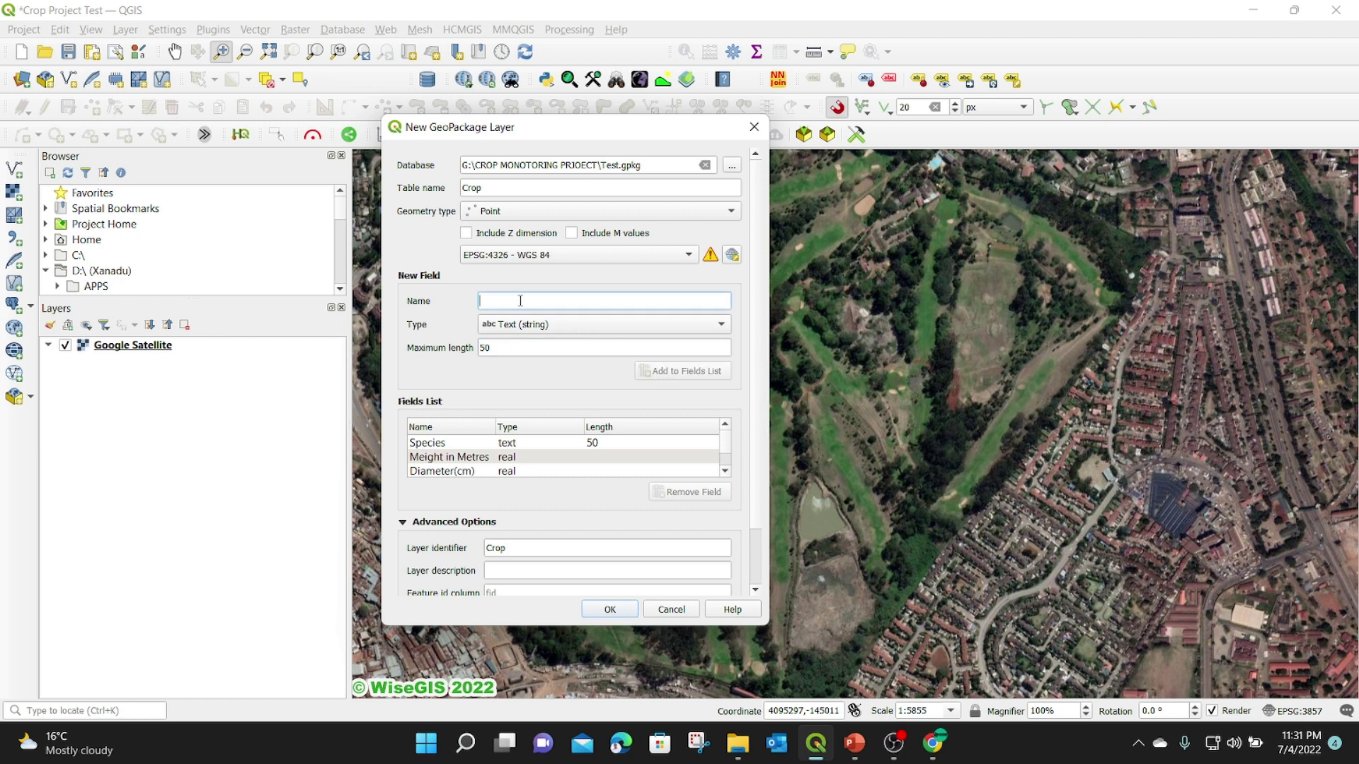
{"action": "type", "text": "Date Measured"}
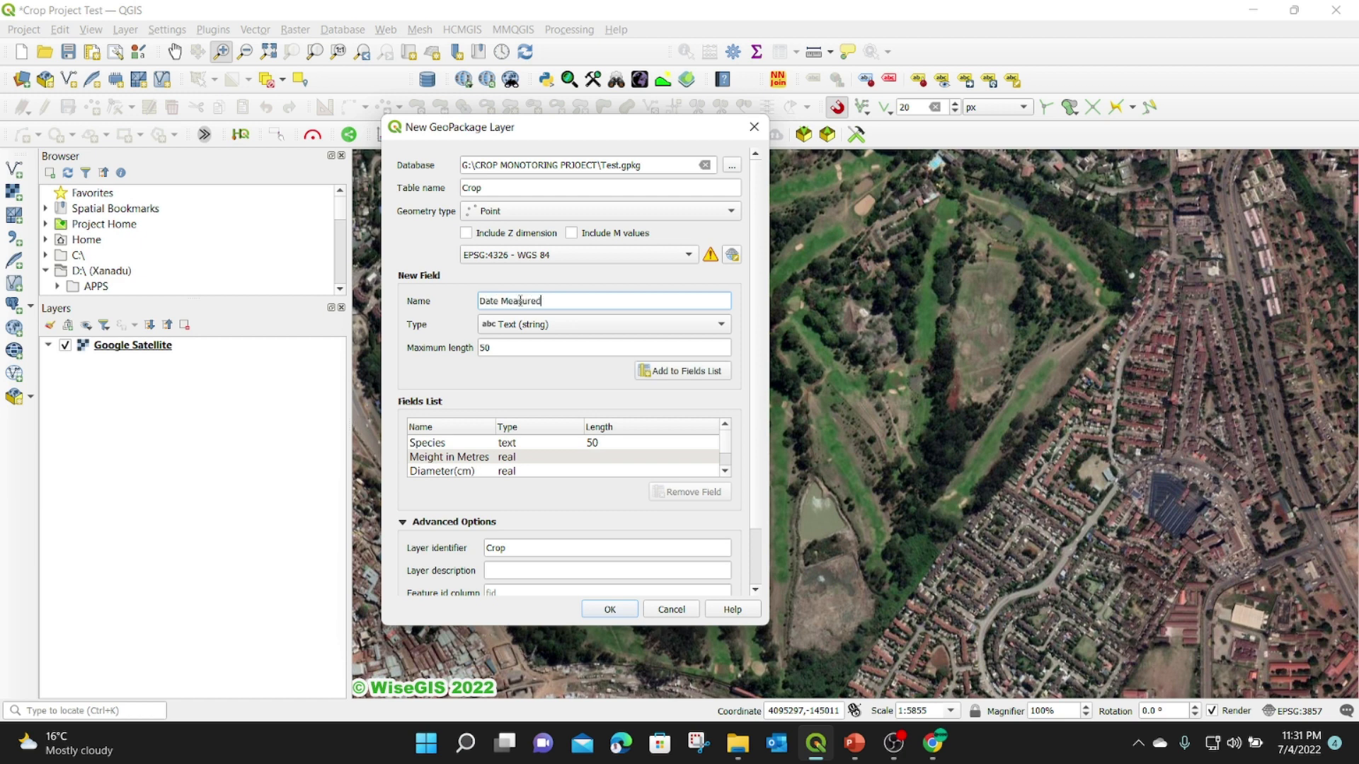
{"action": "left_click", "coordinate": [562, 326]}
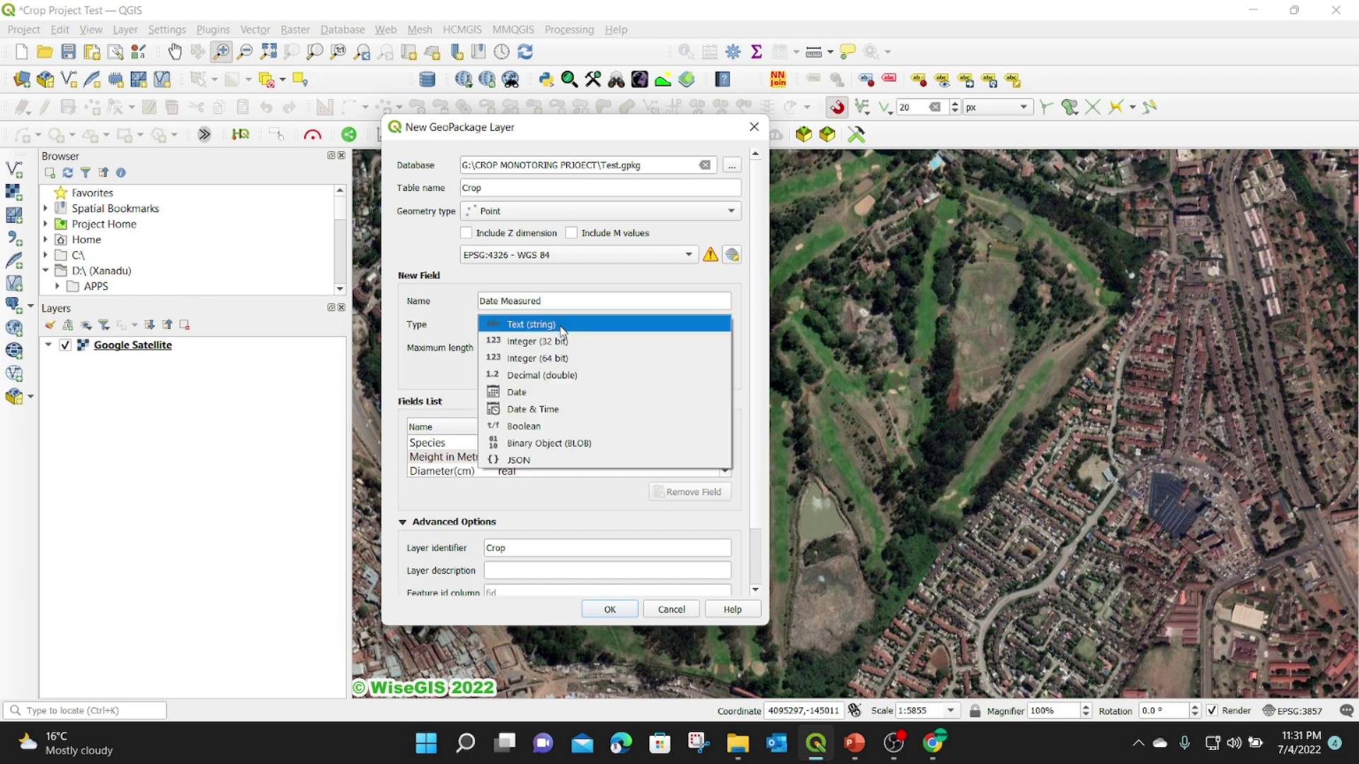
{"action": "left_click", "coordinate": [545, 394]}
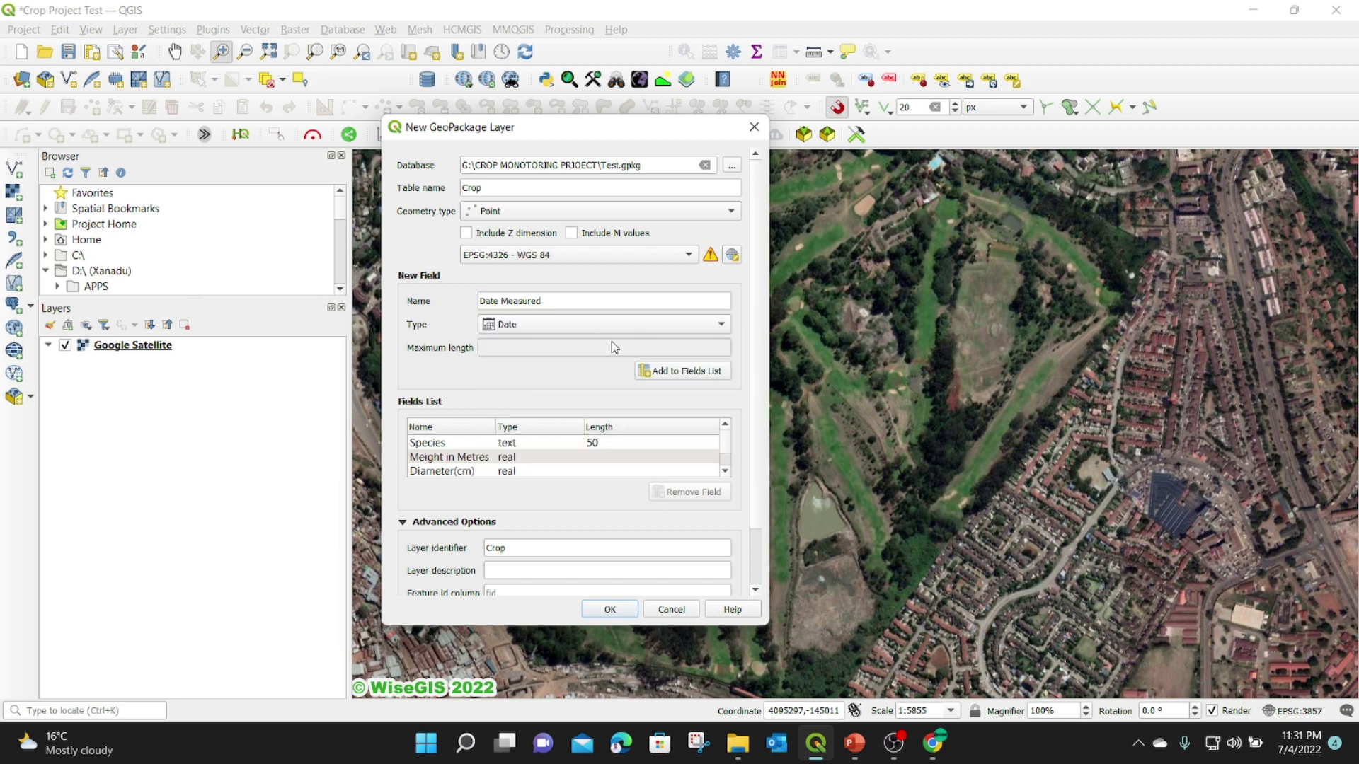
{"action": "left_click", "coordinate": [674, 375]}
Add a text field named Photo with a maximum length of 300 to the layer's fields.
{"action": "type", "text": "Photo"}
{"action": "left_click", "coordinate": [527, 324]}
{"action": "left_click", "coordinate": [522, 258]}
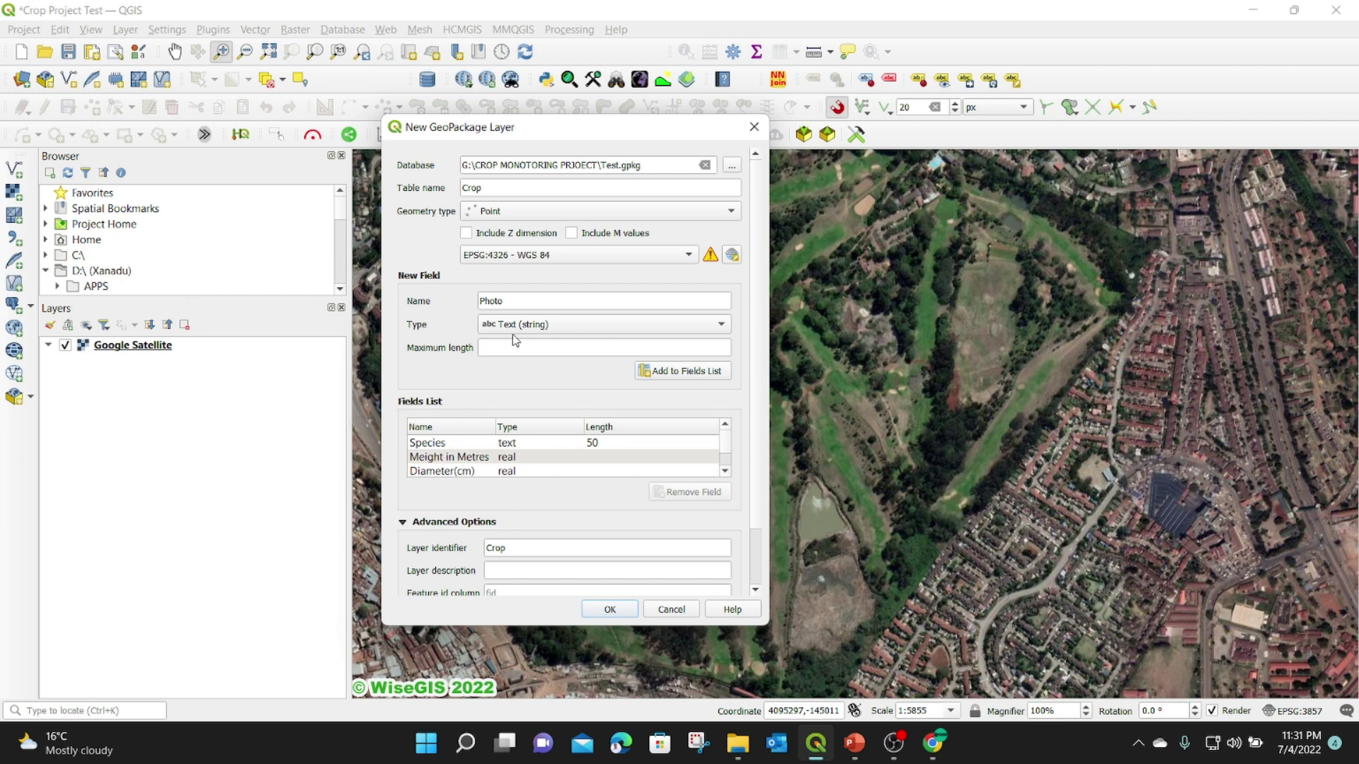
{"action": "left_click", "coordinate": [532, 347]}
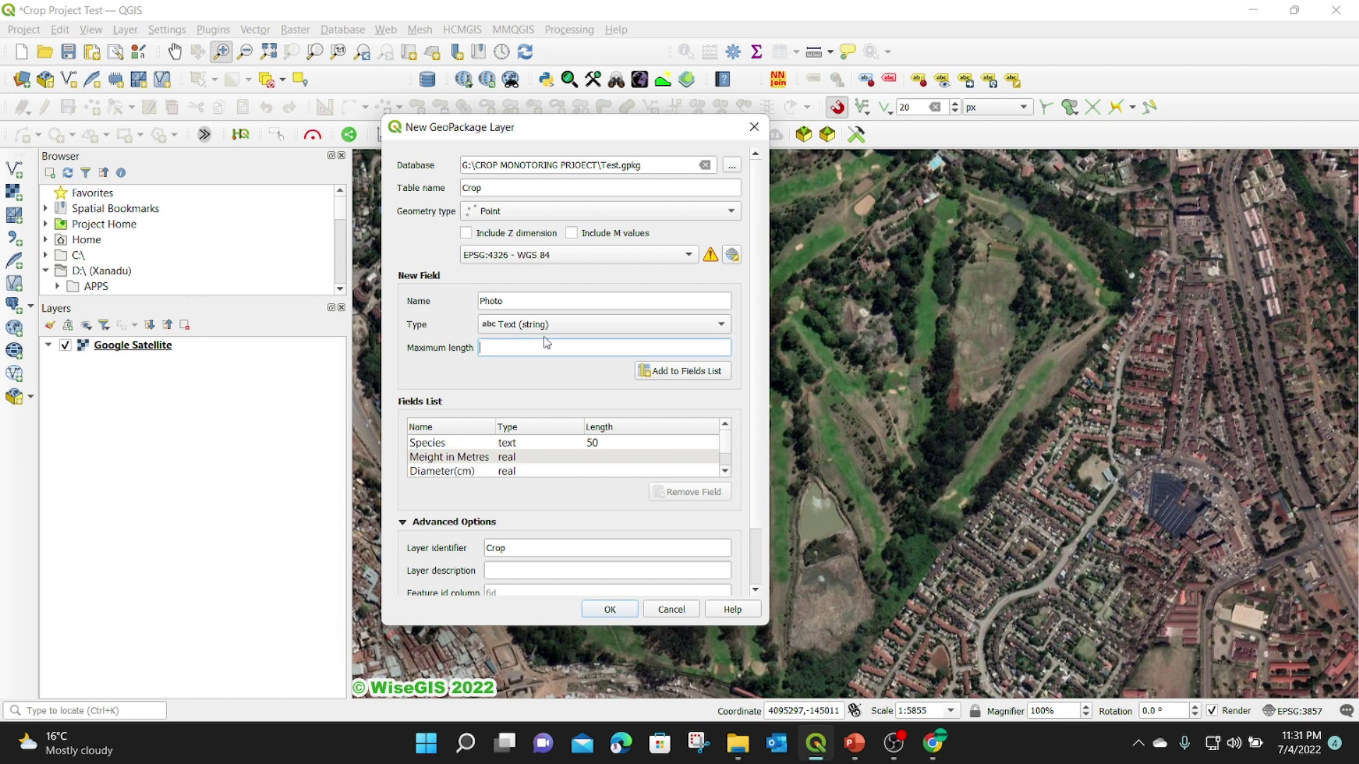
{"action": "type", "text": "300"}
{"action": "left_click", "coordinate": [673, 373]}
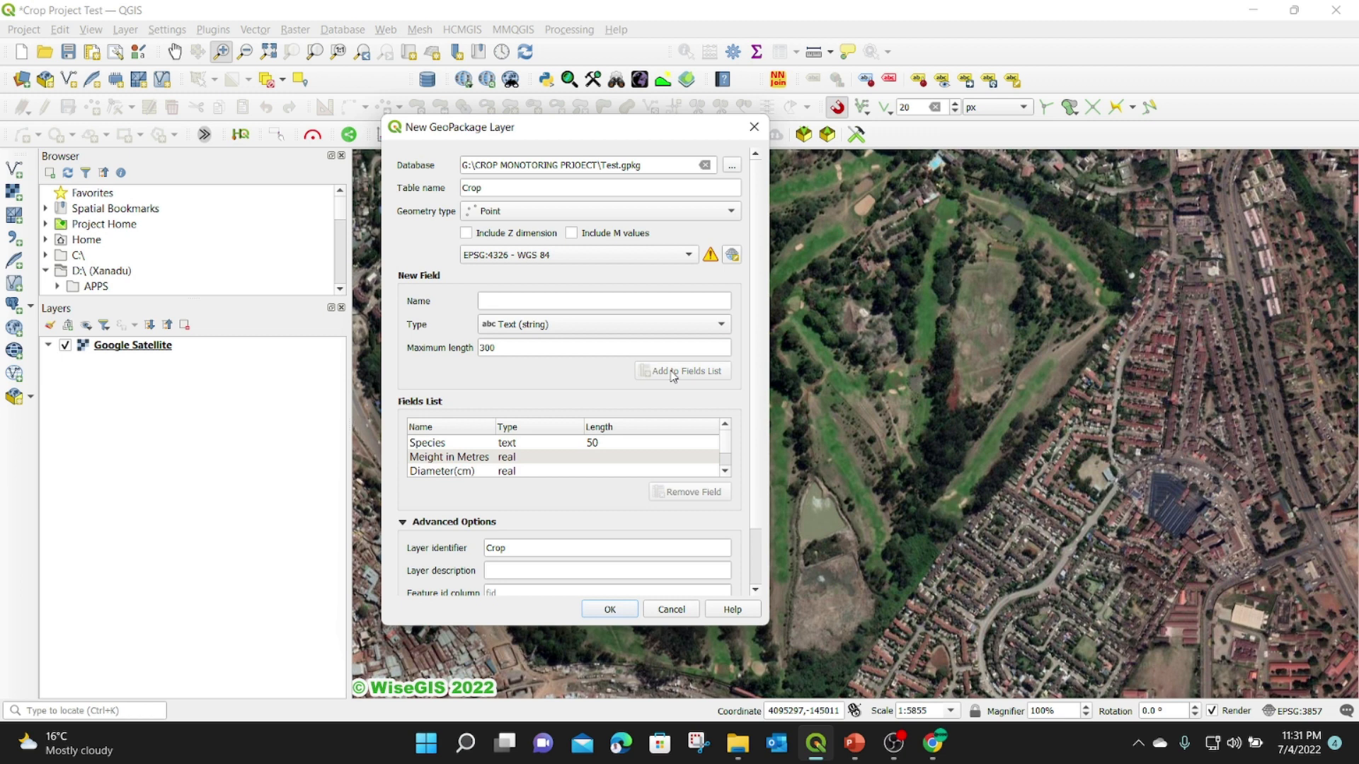
Add two decimal (double) fields named Latitude and Longitude to the layer's fields.
{"action": "left_click", "coordinate": [502, 293]}
{"action": "type", "text": "Latitude"}
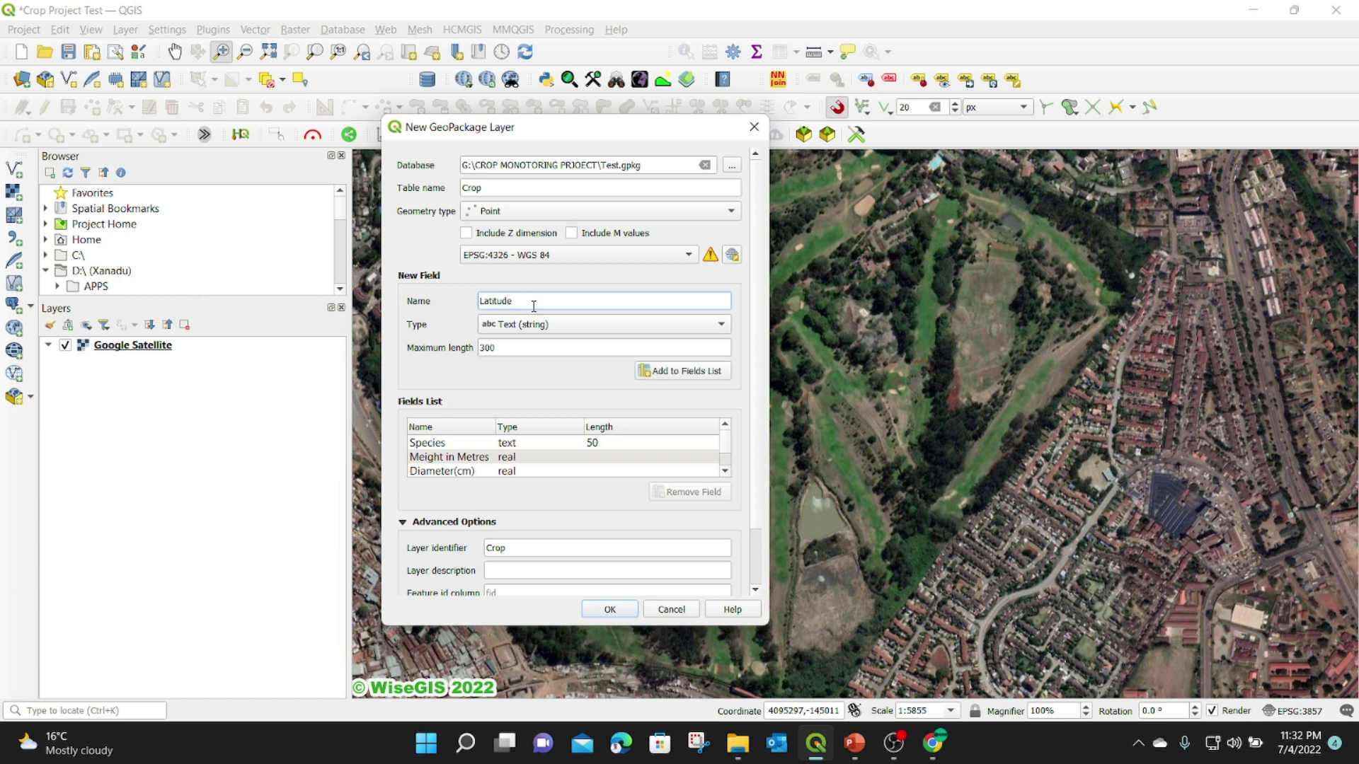
{"action": "left_click", "coordinate": [550, 327]}
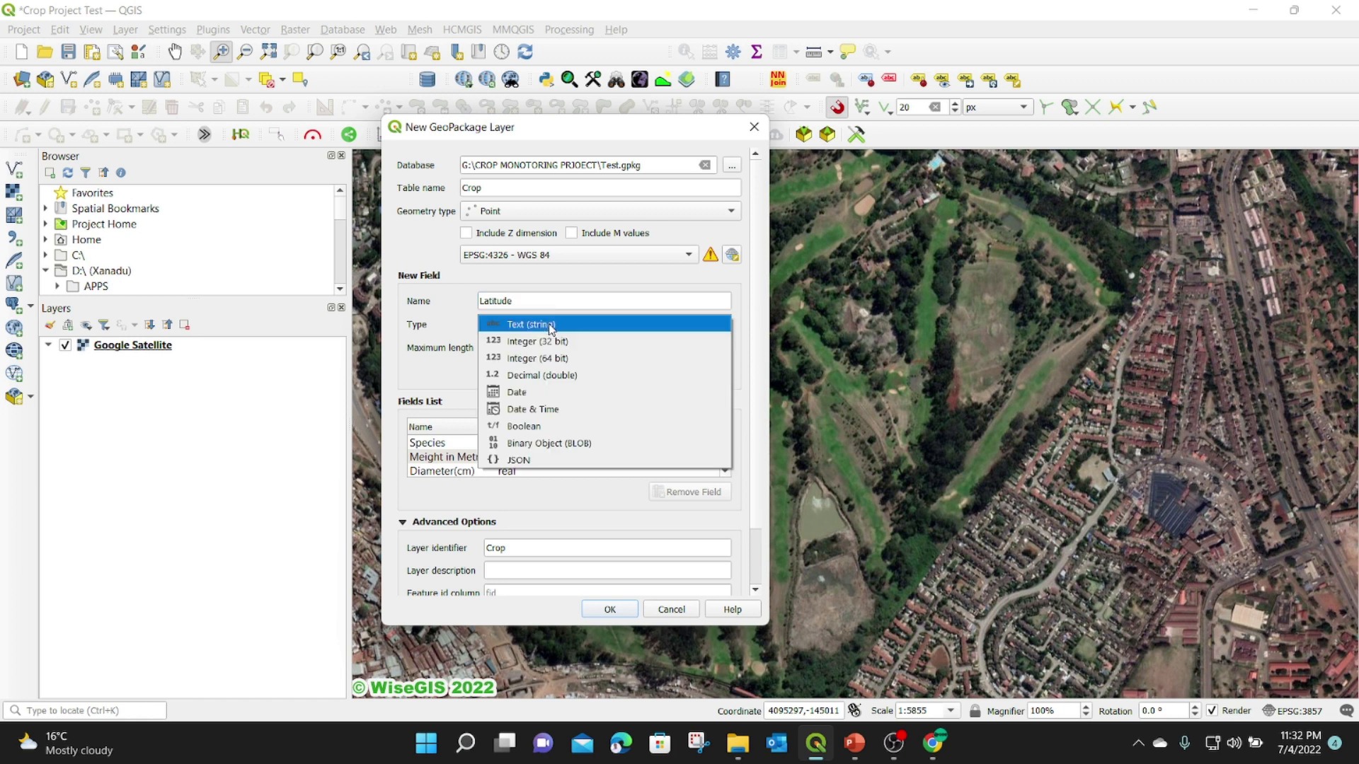
{"action": "left_click", "coordinate": [548, 379]}
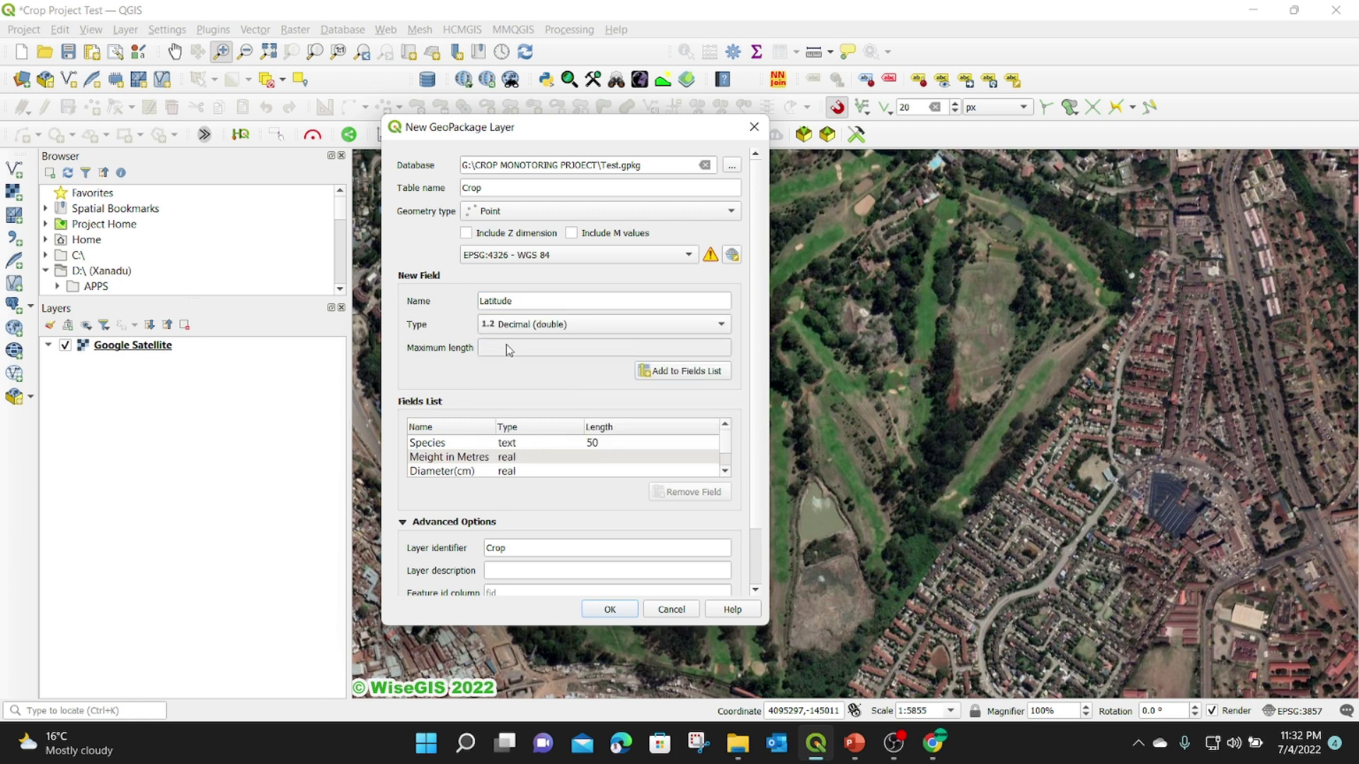
{"action": "left_click", "coordinate": [665, 371]}
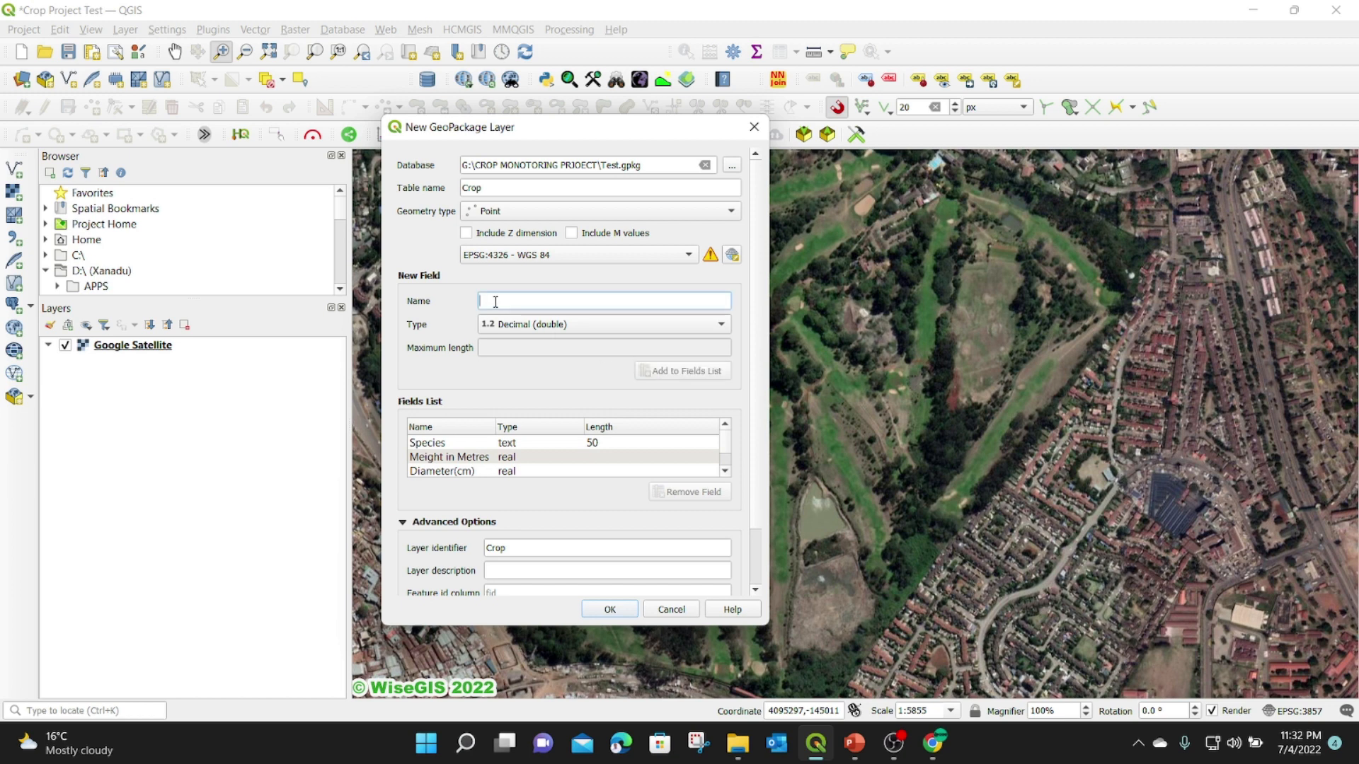
{"action": "type", "text": "Longitude"}
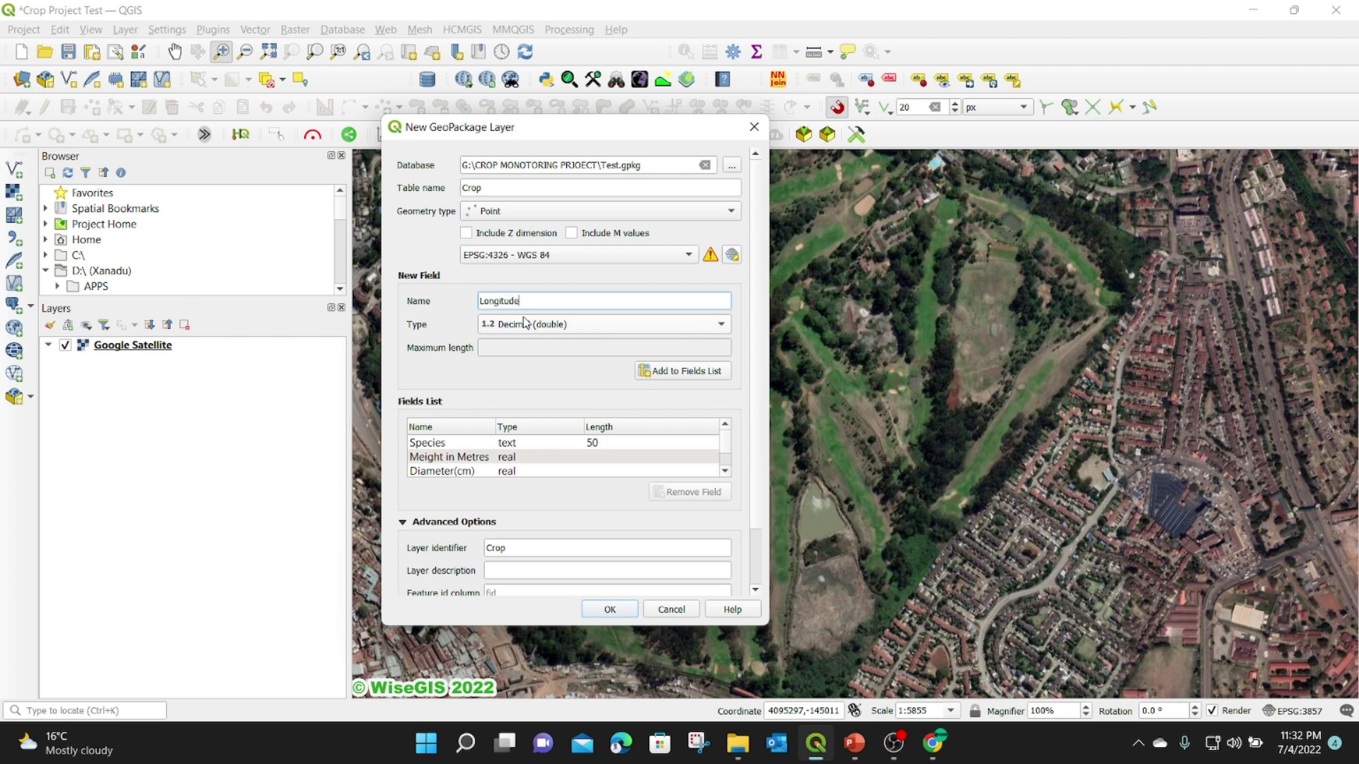
{"action": "left_click", "coordinate": [665, 371]}
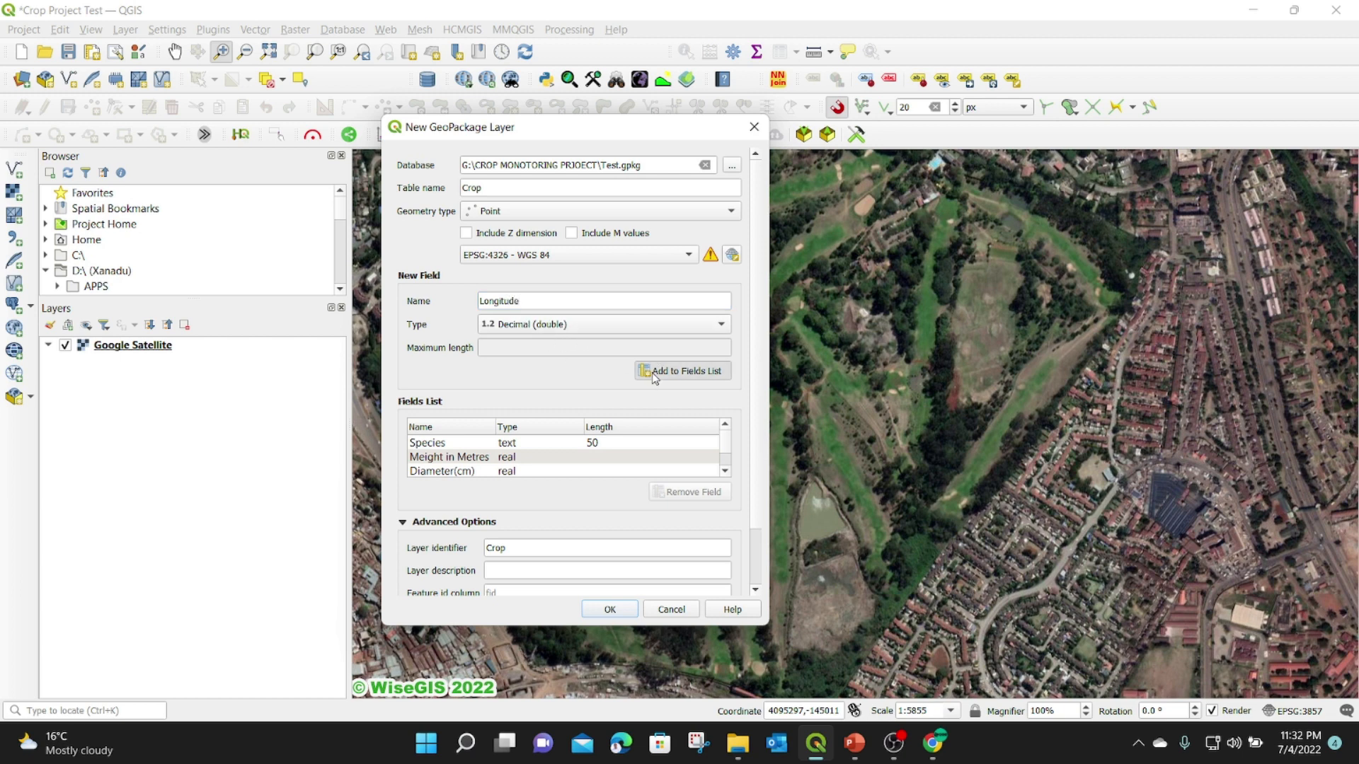
Add a date field named Date of Assesment to the new layer's fields.
{"action": "left_click", "coordinate": [501, 294]}
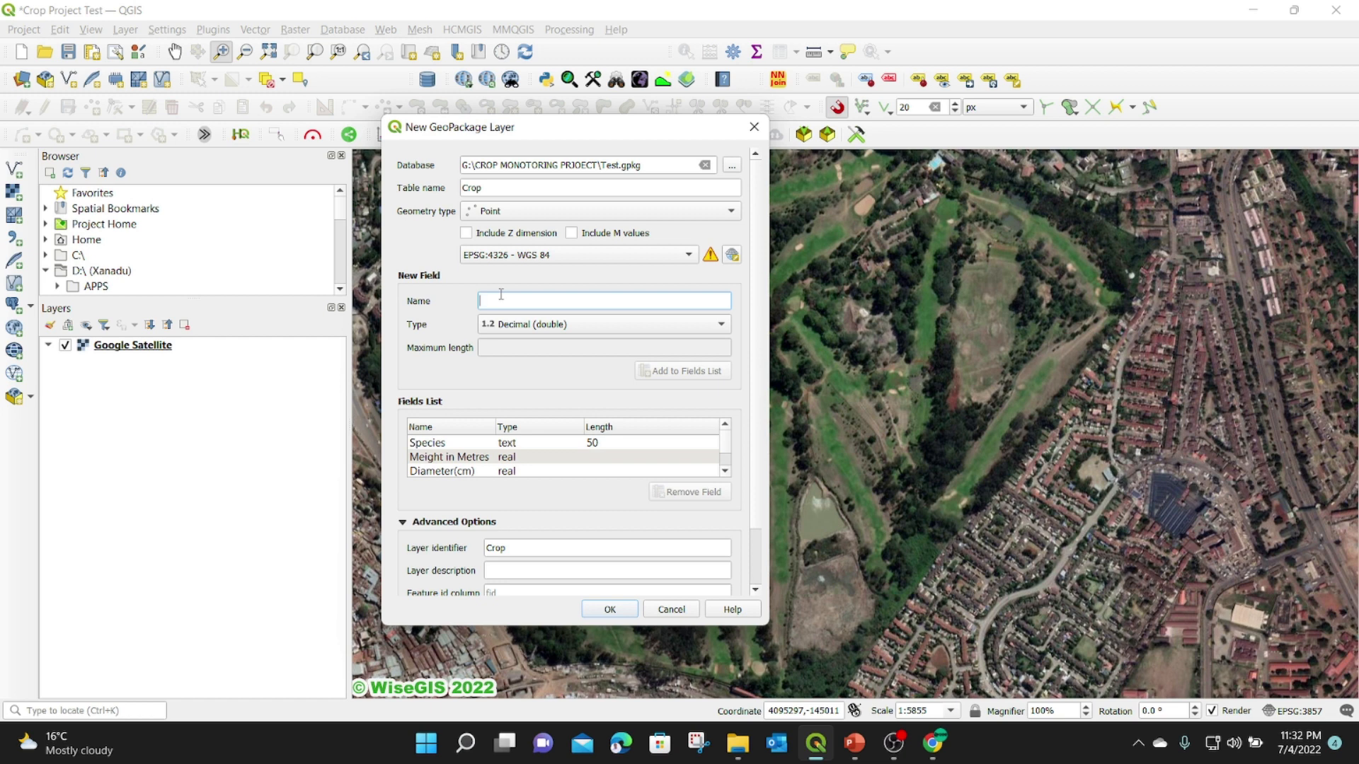
{"action": "type", "text": "Date of "}
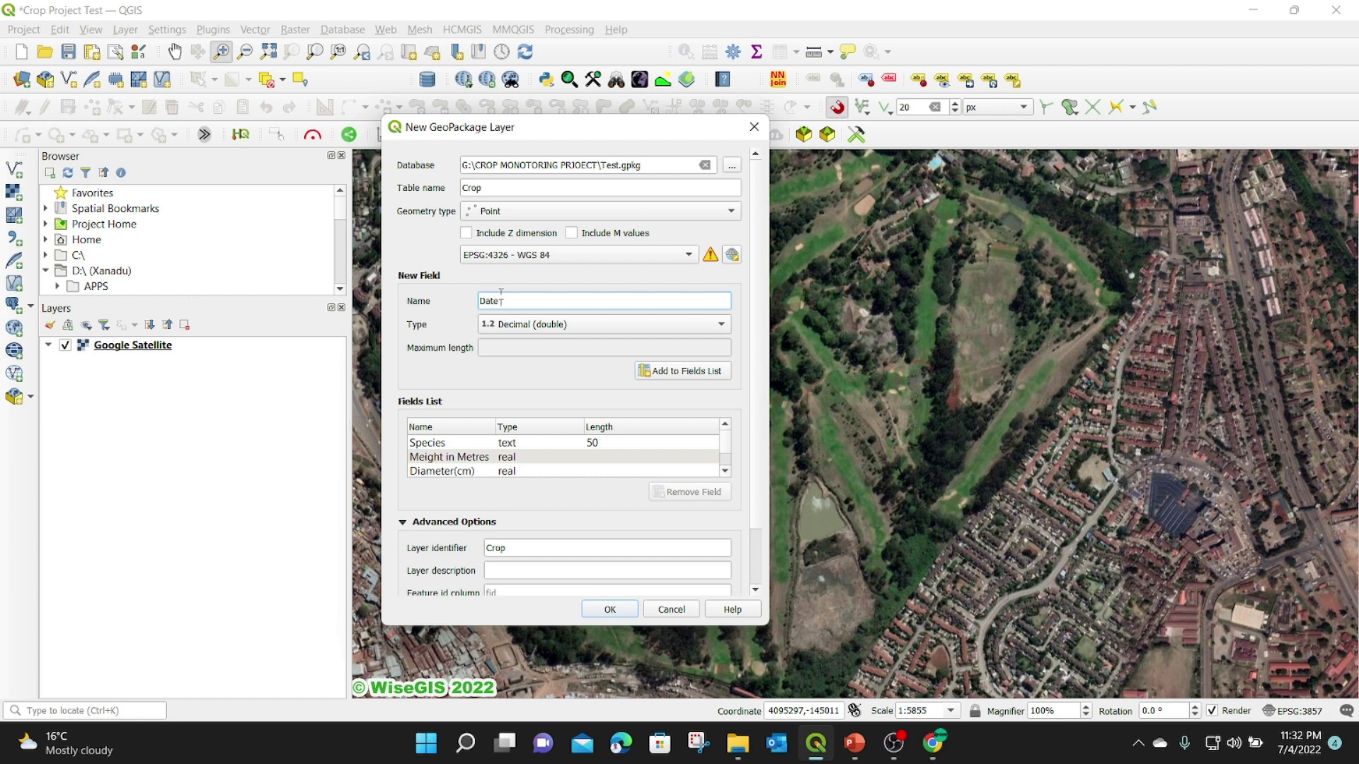
{"action": "type", "text": "Assesment"}
{"action": "left_click", "coordinate": [591, 329]}
{"action": "left_click", "coordinate": [541, 341]}
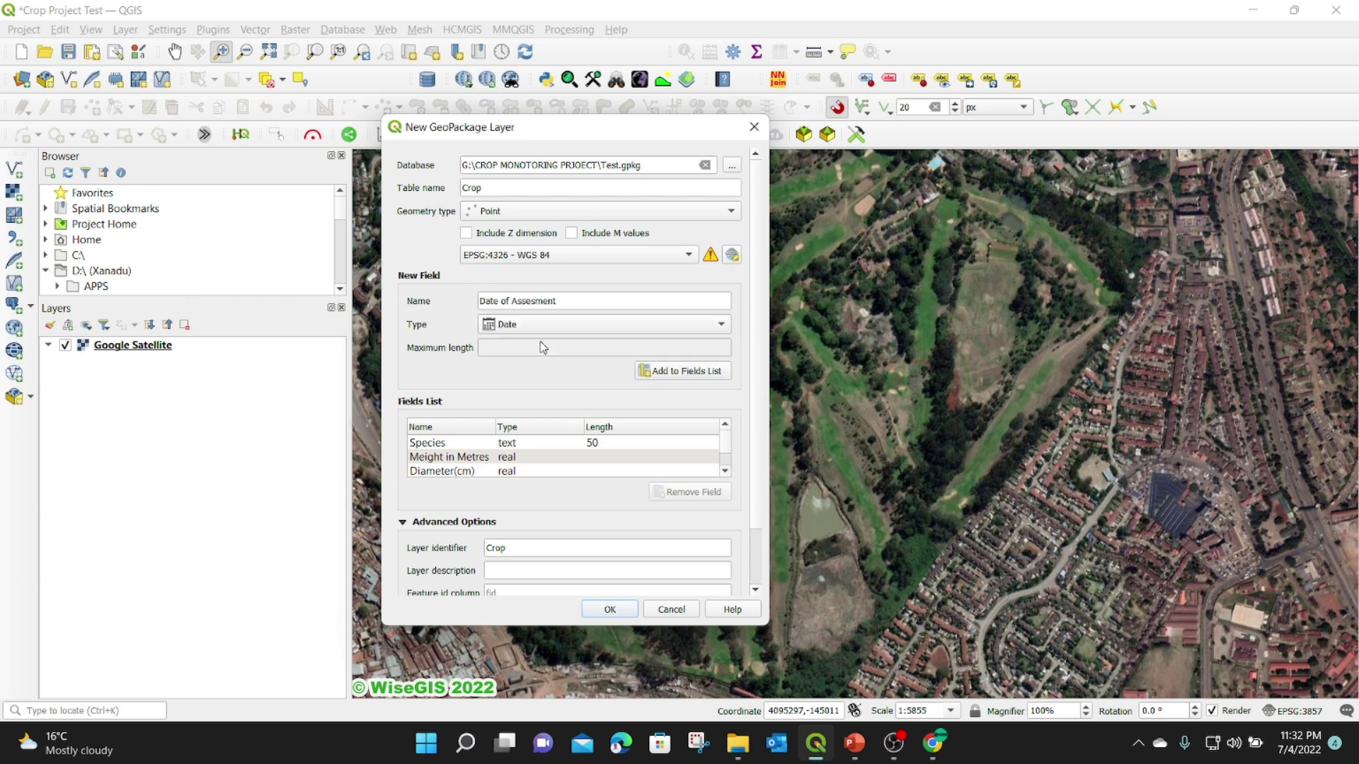
{"action": "left_click", "coordinate": [666, 375]}
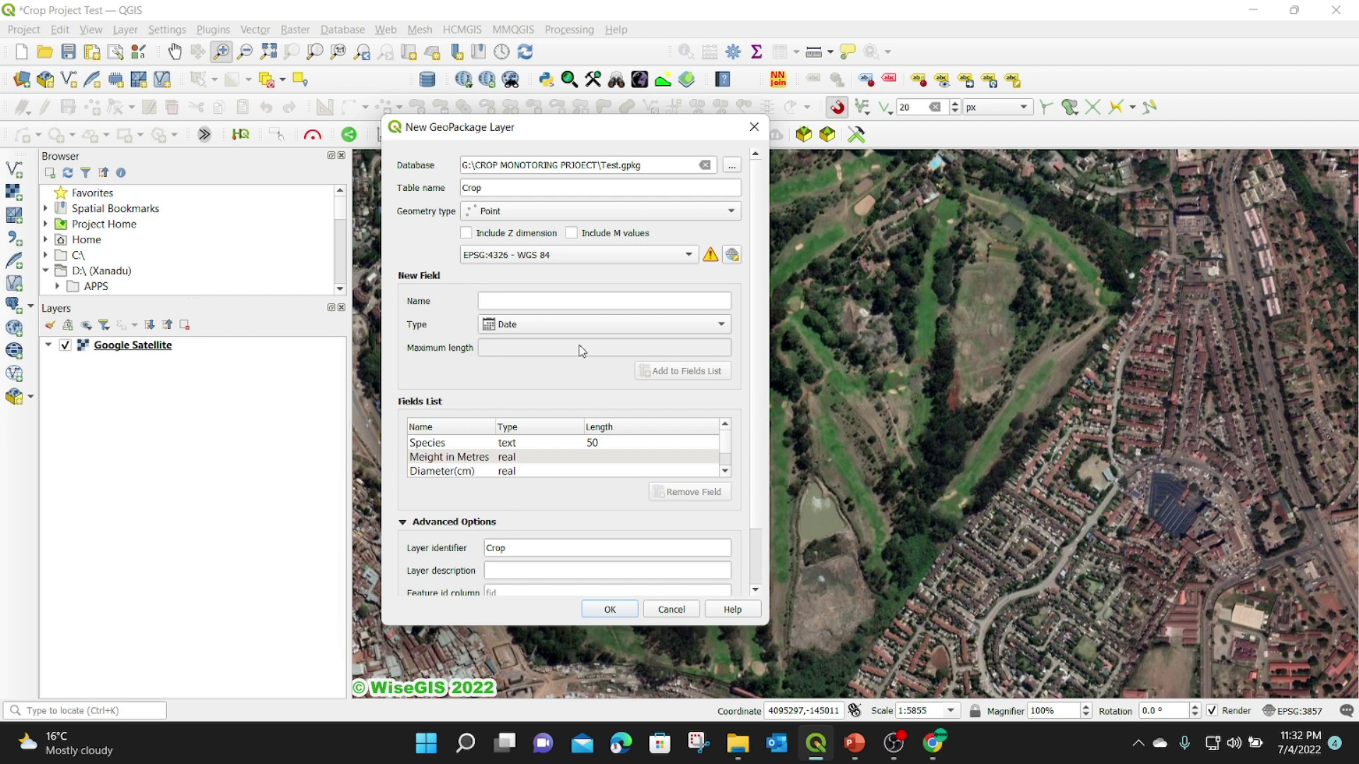
Add a text field named Condition with a maximum length of 50 to the layer's fields.
{"action": "left_click", "coordinate": [506, 297]}
{"action": "type", "text": "Condition"}
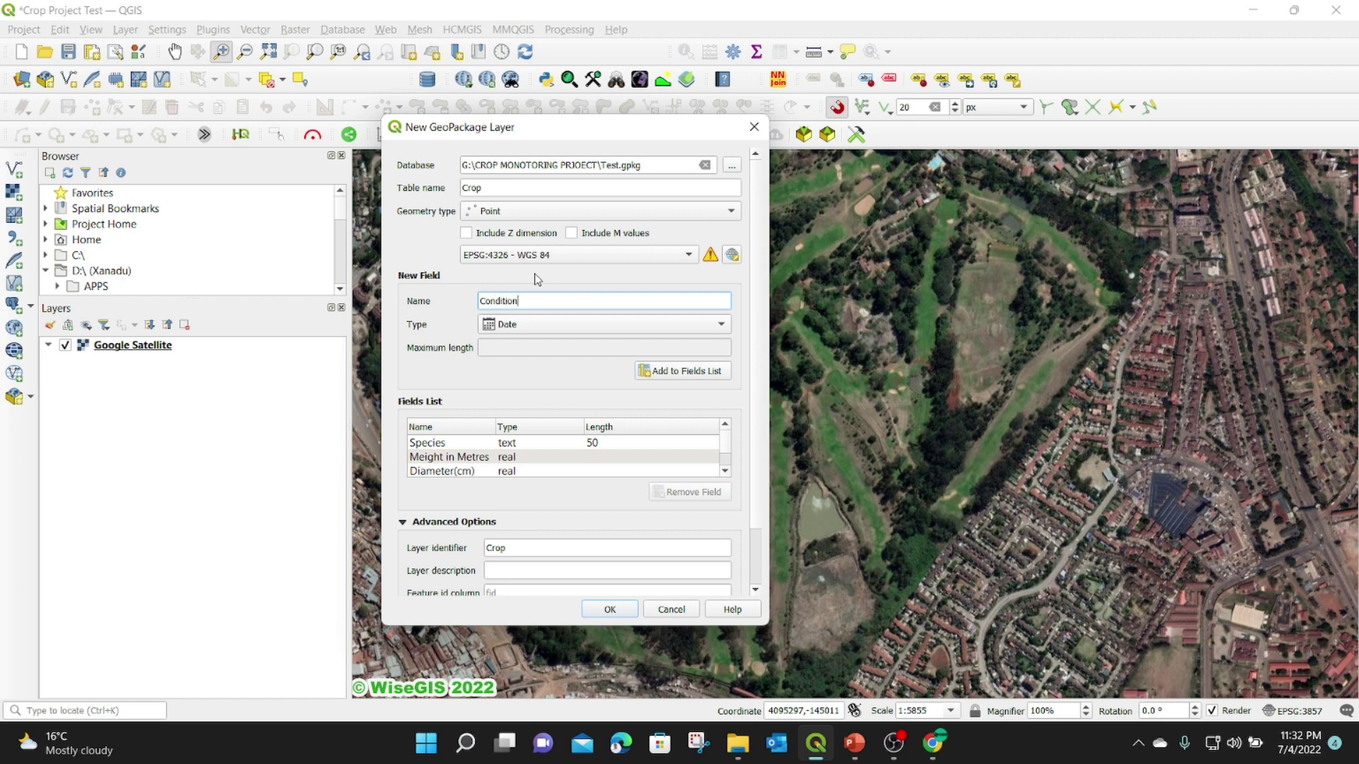
{"action": "left_click", "coordinate": [580, 324]}
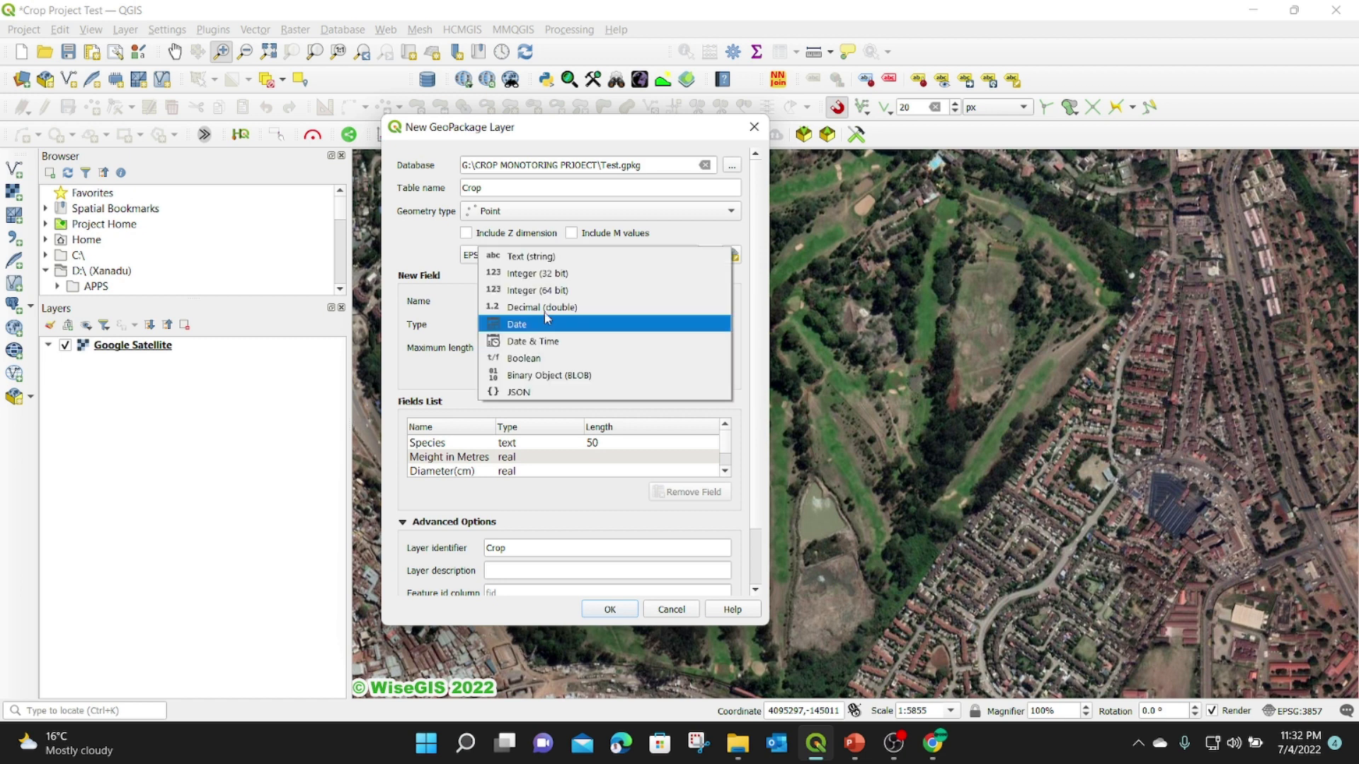
{"action": "left_click", "coordinate": [532, 257]}
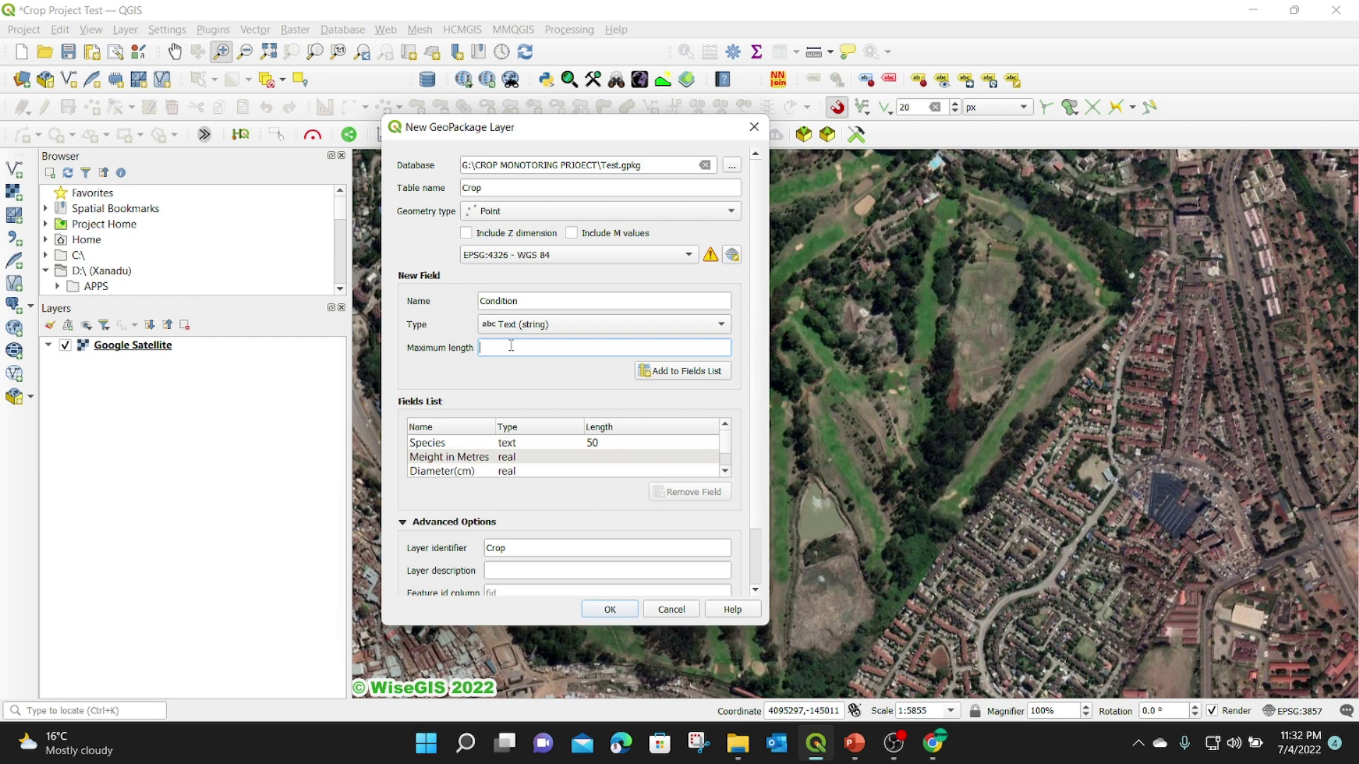
{"action": "type", "text": "50"}
{"action": "left_click", "coordinate": [655, 372]}
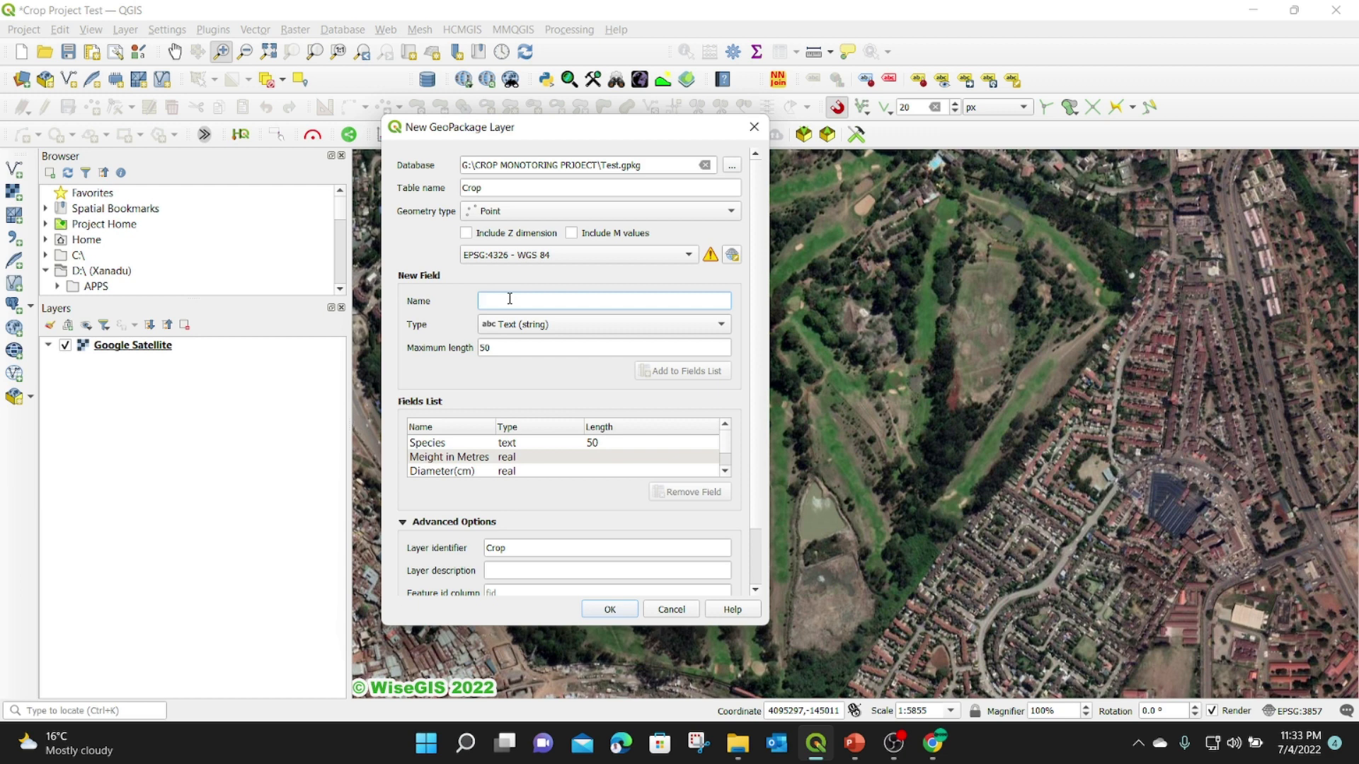
Add a Boolean field named Remove crop to the new layer's fields list.
{"action": "type", "text": "Remova"}
{"action": "type", "text": " crop"}
{"action": "left_click", "coordinate": [567, 332]}
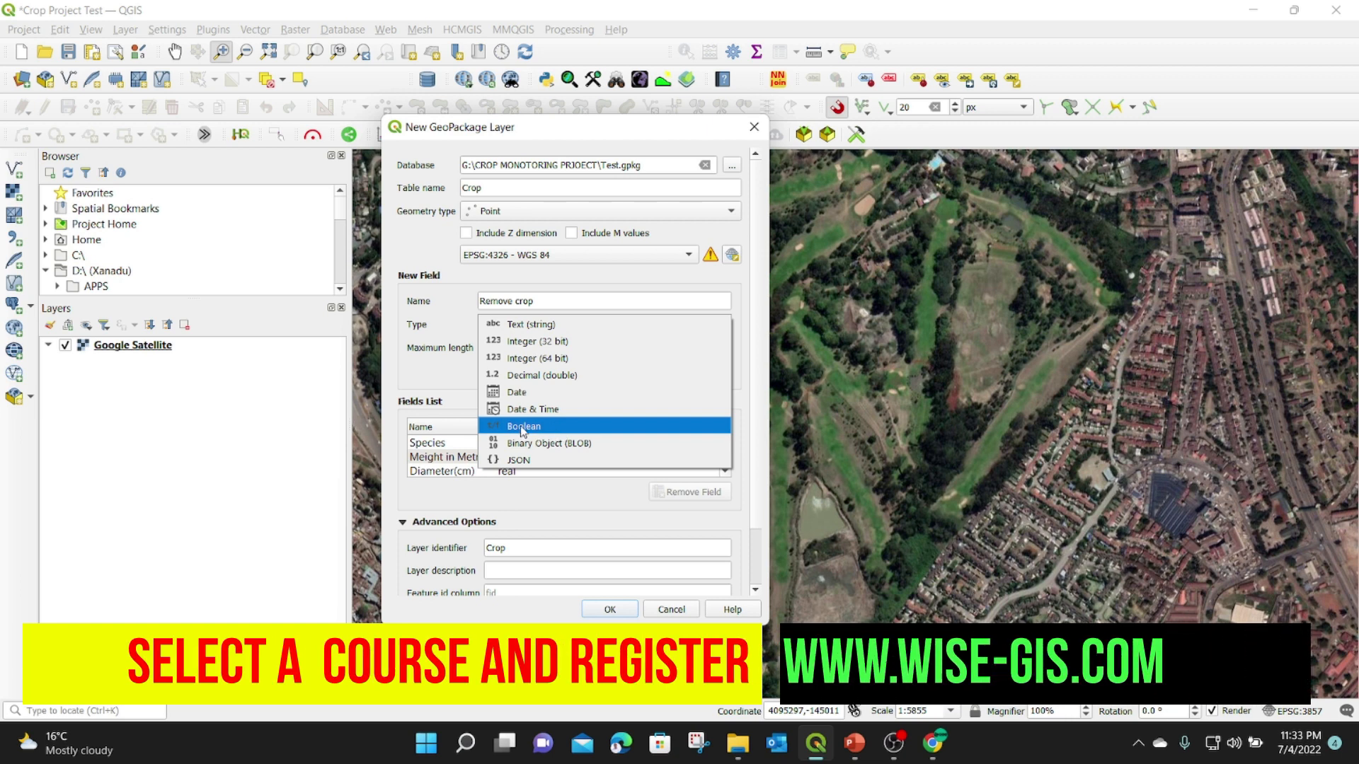
{"action": "left_click", "coordinate": [523, 430]}
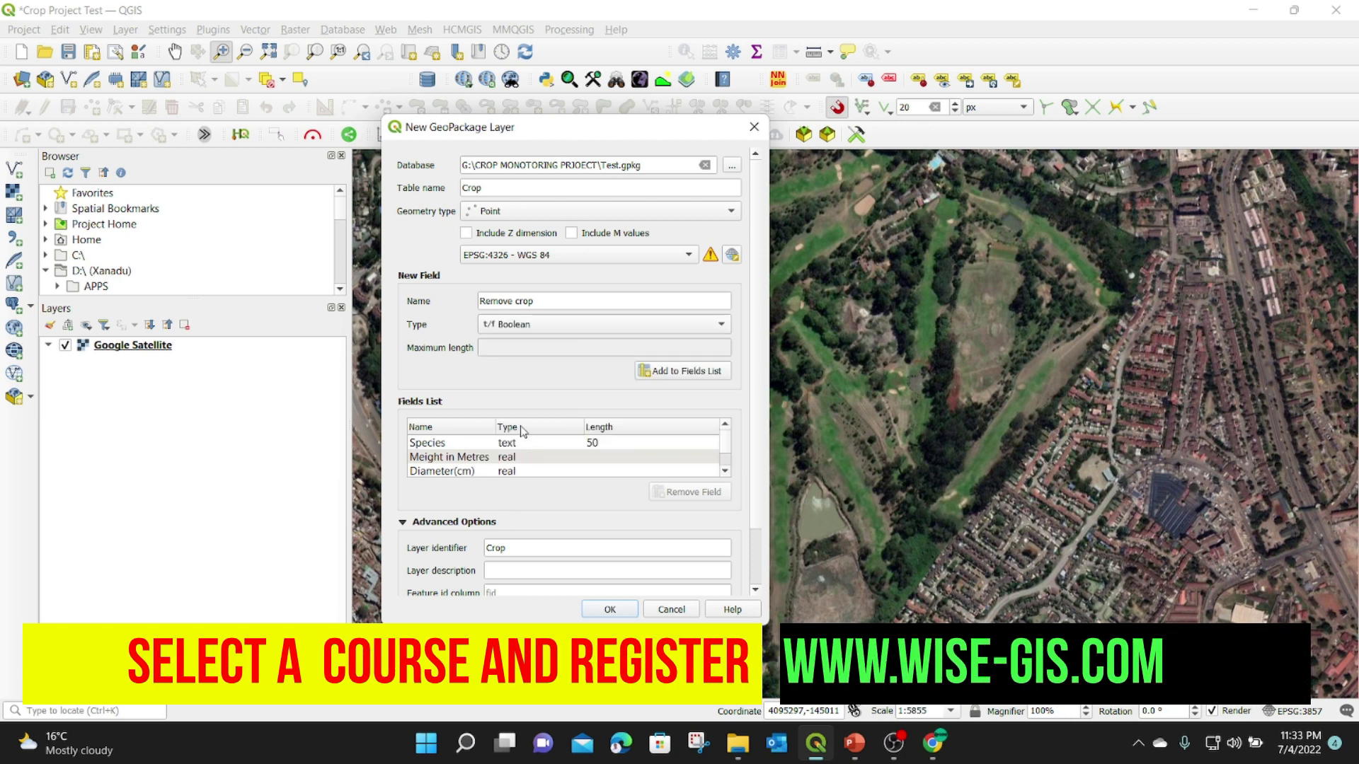
{"action": "left_click", "coordinate": [680, 371]}
Add a text field named Comments with a maximum length of 200 to the fields list.
{"action": "left_click", "coordinate": [520, 299]}
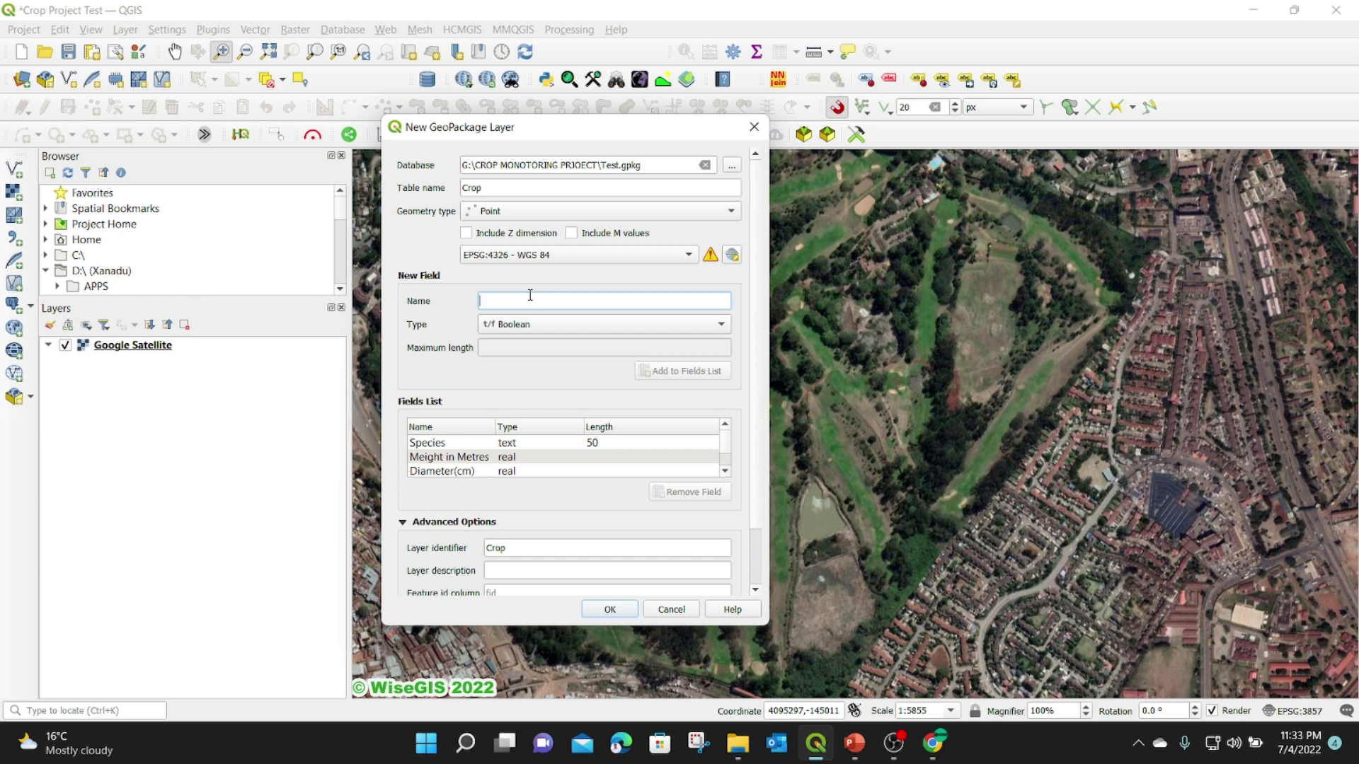
{"action": "type", "text": "Comments"}
{"action": "left_click", "coordinate": [540, 325]}
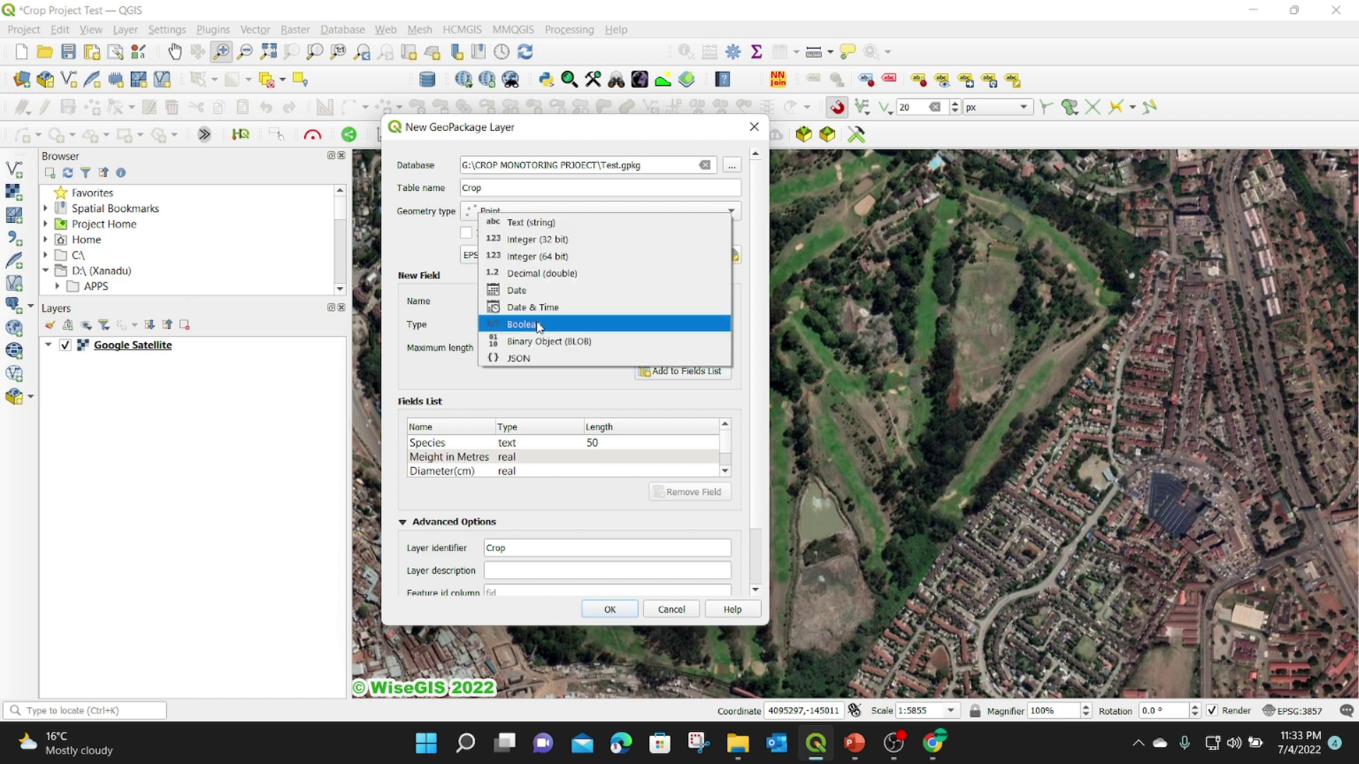
{"action": "left_click", "coordinate": [542, 238]}
{"action": "left_click", "coordinate": [518, 353]}
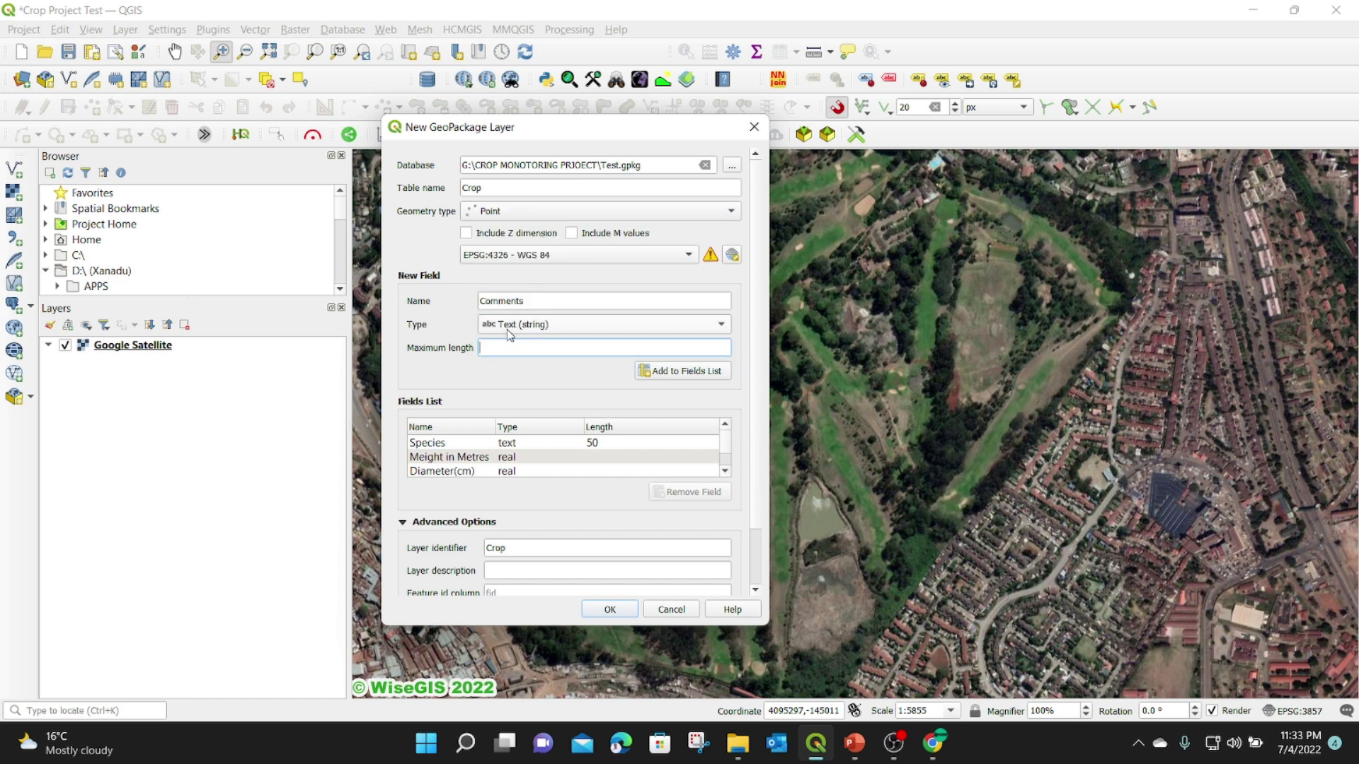
{"action": "type", "text": "200"}
{"action": "left_click", "coordinate": [689, 372]}
Add a text field named Removal Status with a maximum length of 50 to the fields list.
{"action": "left_click", "coordinate": [494, 299]}
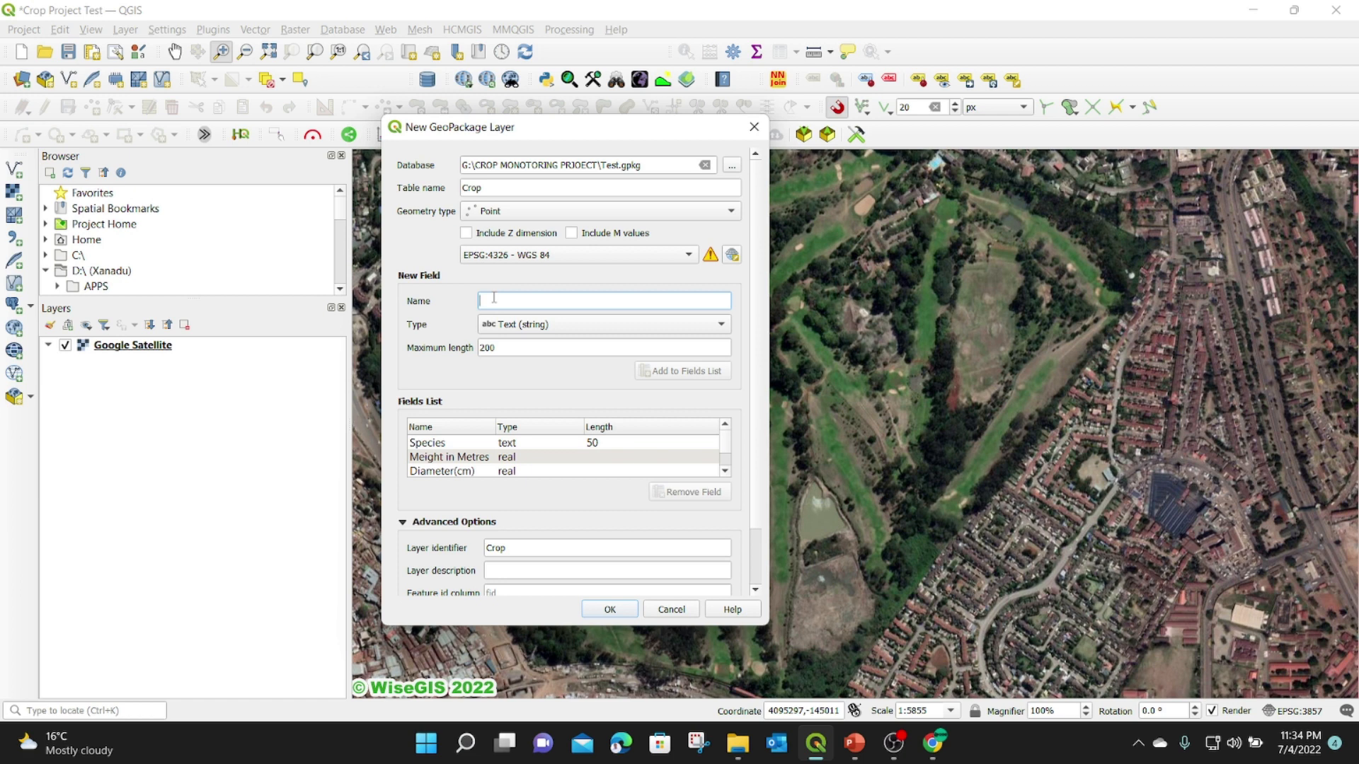
{"action": "type", "text": "Remo"}
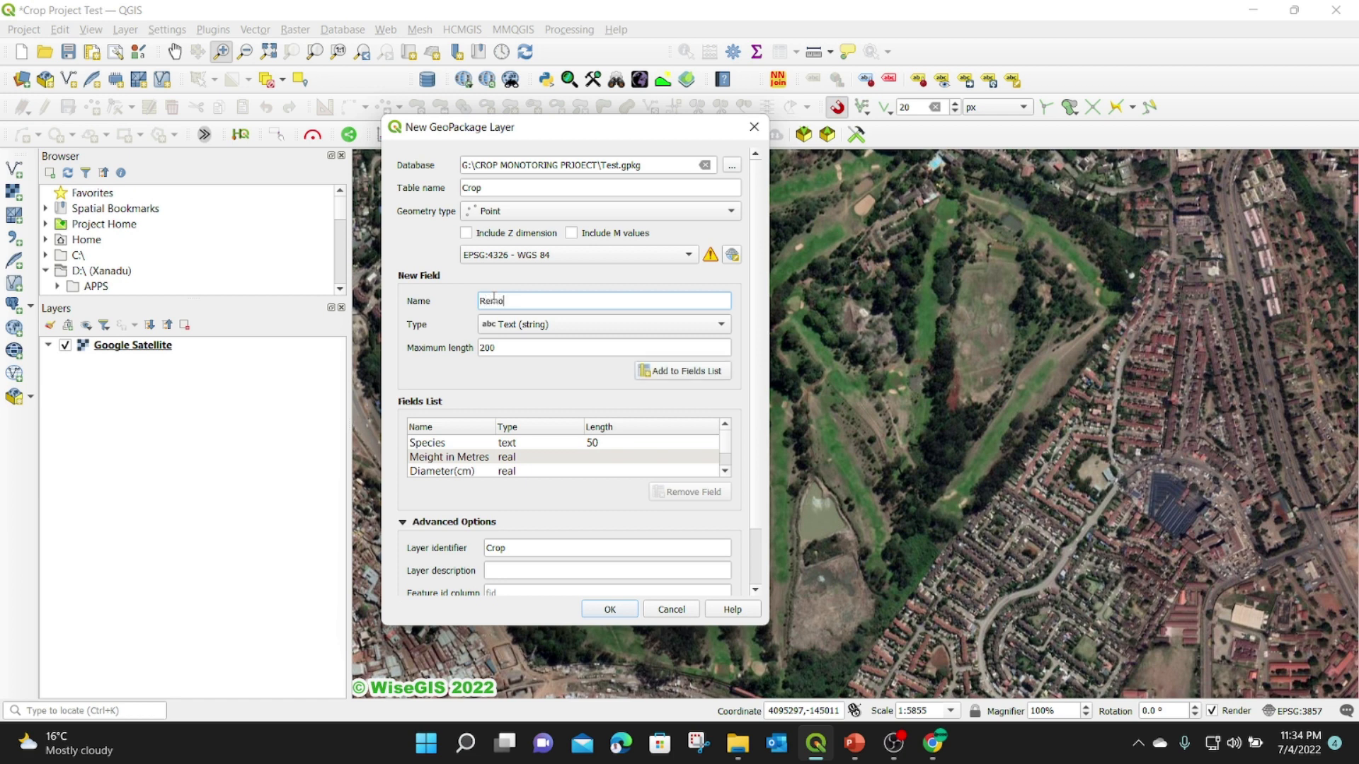
{"action": "type", "text": "val Status"}
{"action": "left_click_drag", "start_coordinate": [498, 348], "coordinate": [468, 351]}
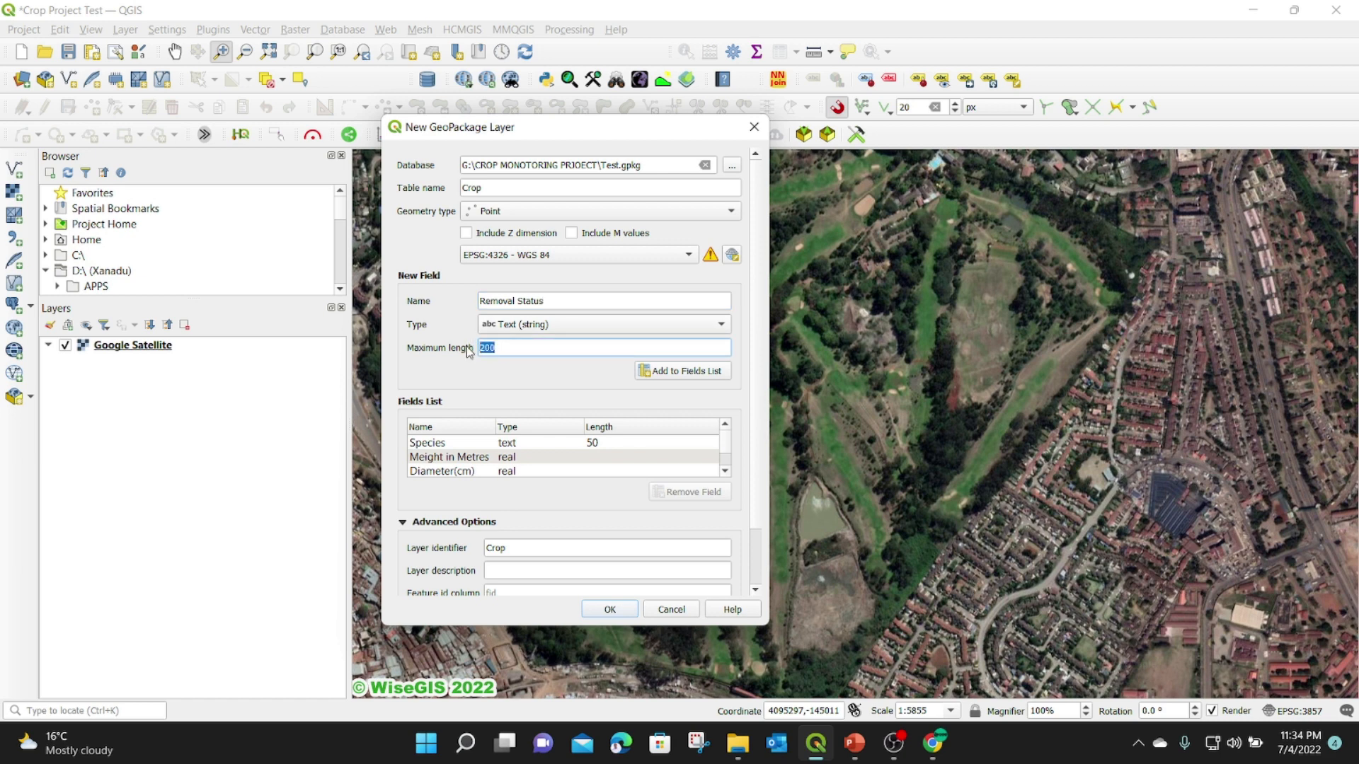
{"action": "type", "text": "50"}
{"action": "left_click", "coordinate": [668, 371]}
Add an Integer (32 bit) field named Urgency to the fields list.
{"action": "left_click", "coordinate": [511, 300]}
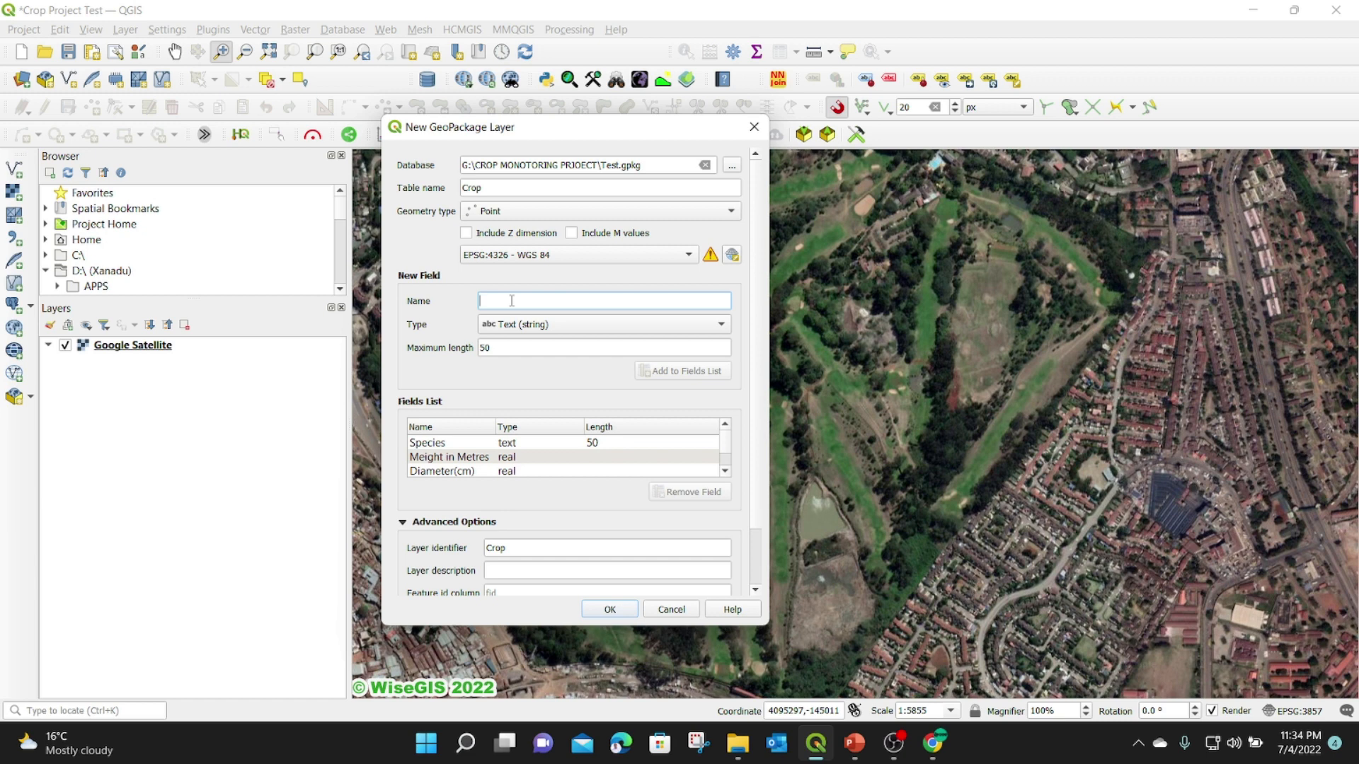
{"action": "type", "text": "Urgen"}
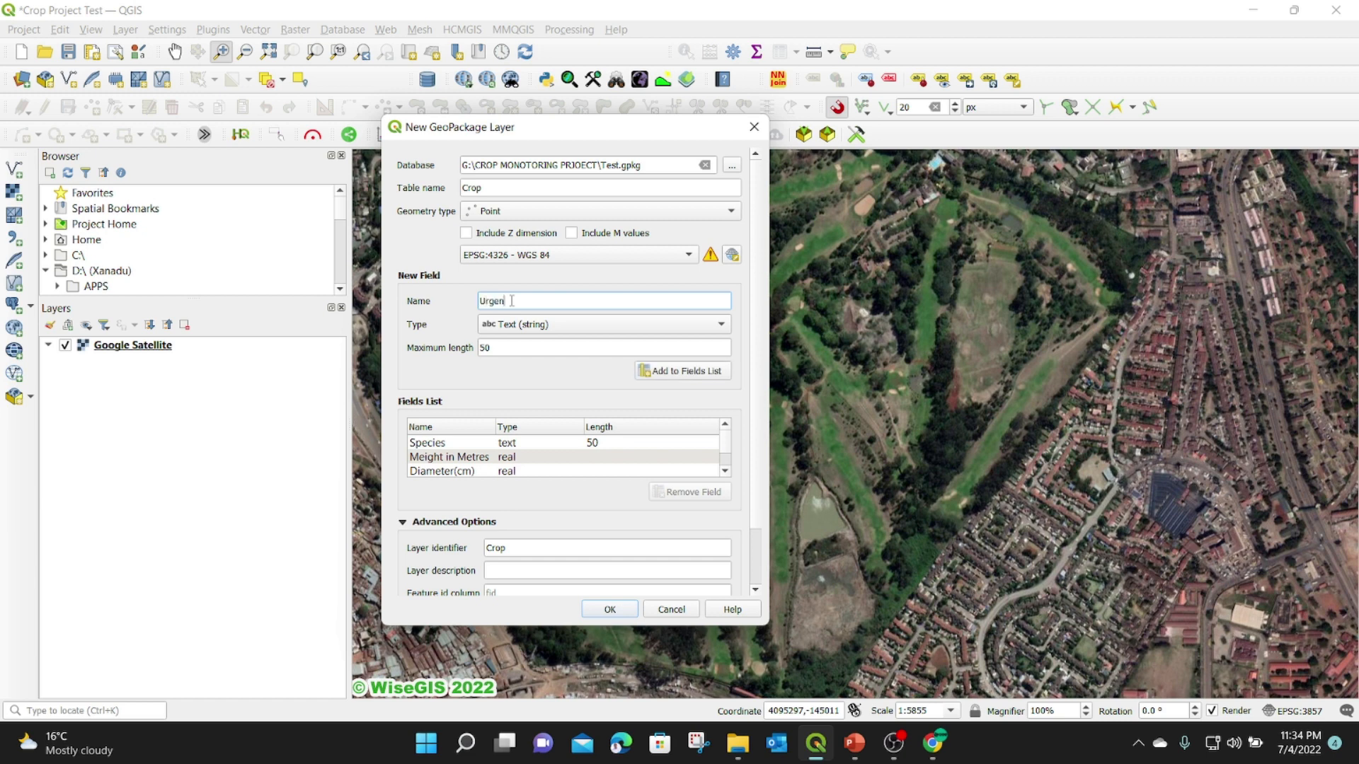
{"action": "type", "text": "cy"}
{"action": "left_click", "coordinate": [592, 323]}
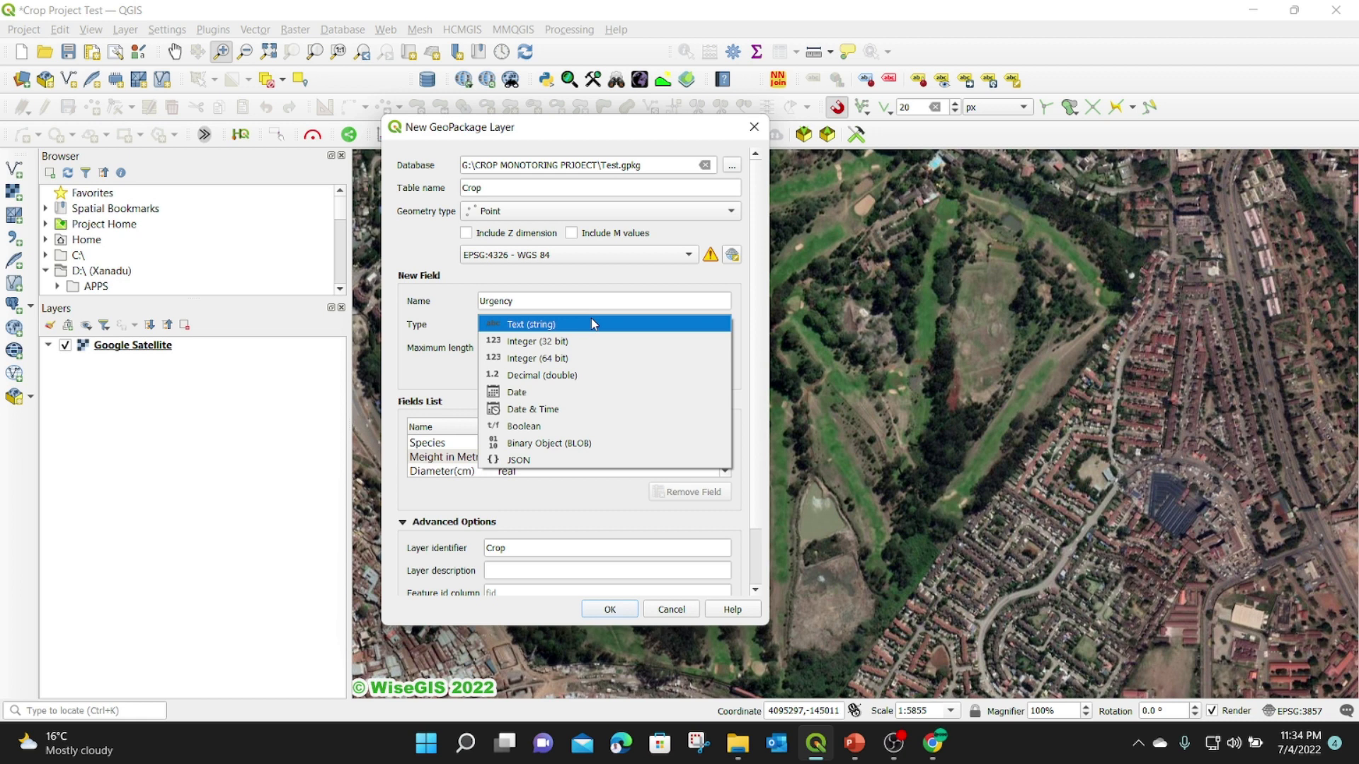
{"action": "left_click", "coordinate": [558, 342]}
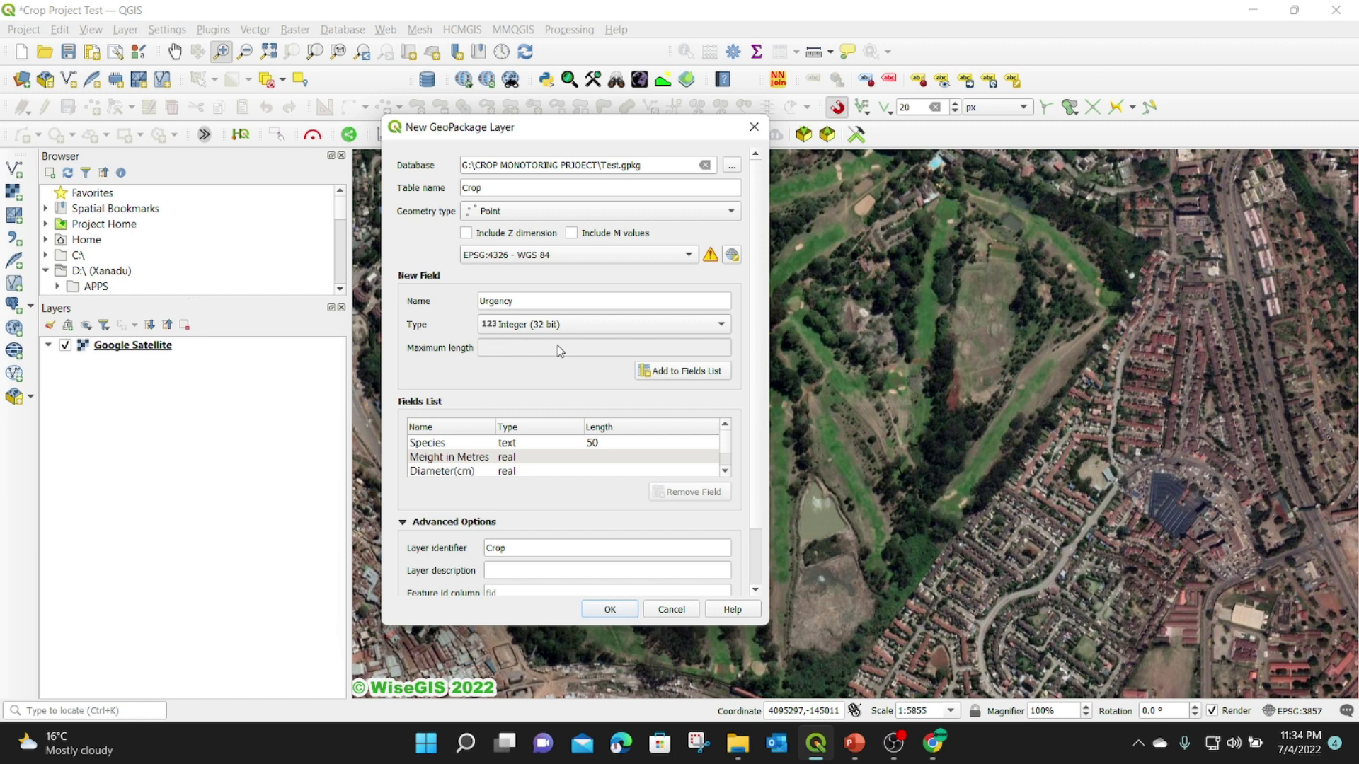
{"action": "left_click", "coordinate": [675, 371]}
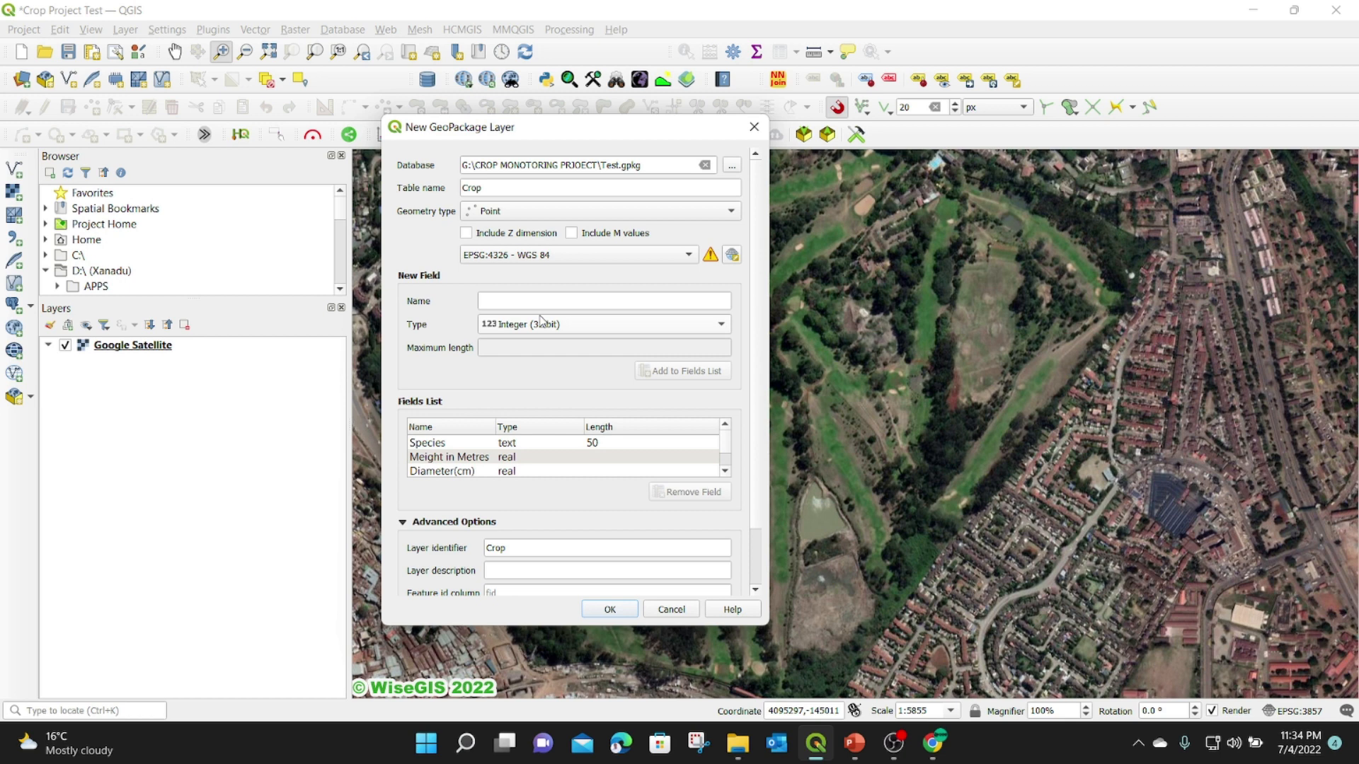
Add another text field named Comments with maximum length 200 after Urgency, and create the Crop layer with Point geometry.
{"action": "left_click", "coordinate": [502, 301]}
{"action": "type", "text": "Comments"}
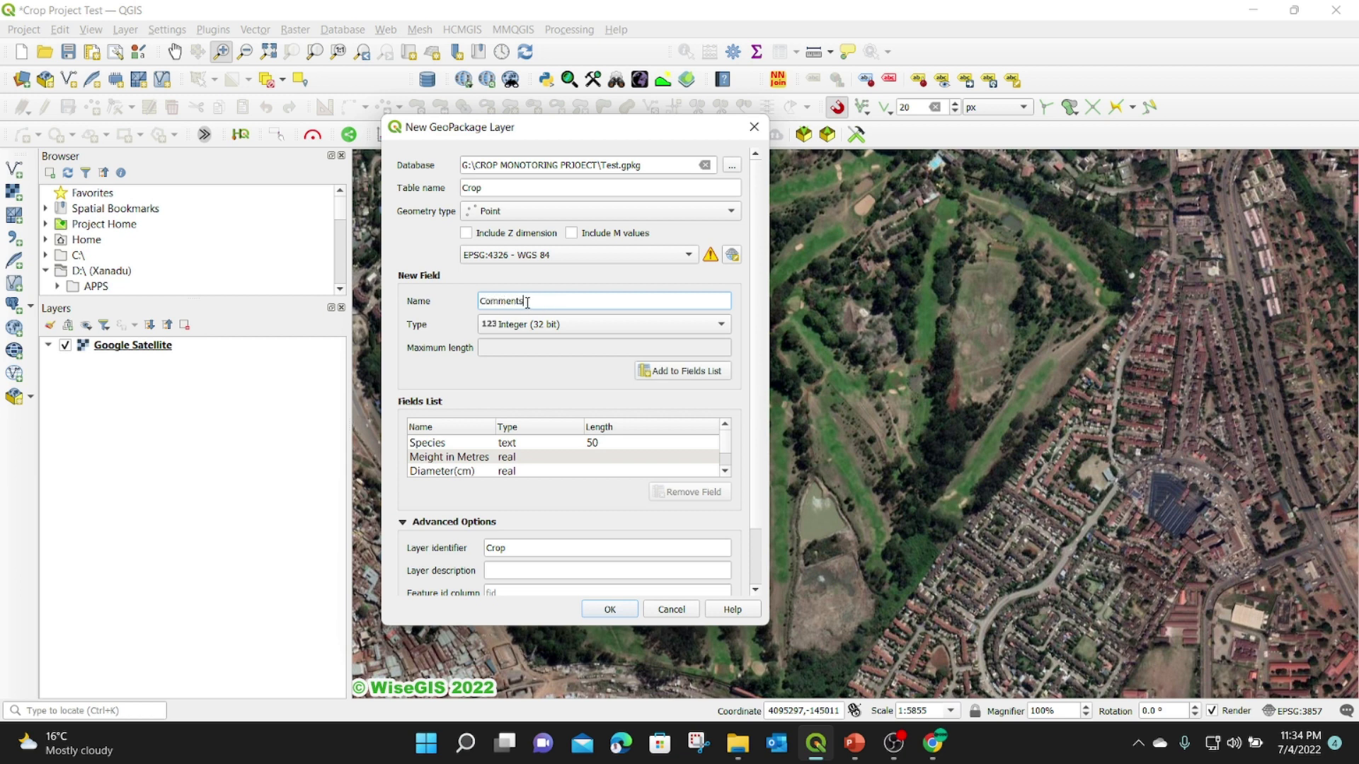
{"action": "left_click", "coordinate": [570, 327]}
{"action": "left_click", "coordinate": [537, 310]}
{"action": "left_click", "coordinate": [509, 346]}
{"action": "type", "text": "200"}
{"action": "left_click", "coordinate": [661, 372]}
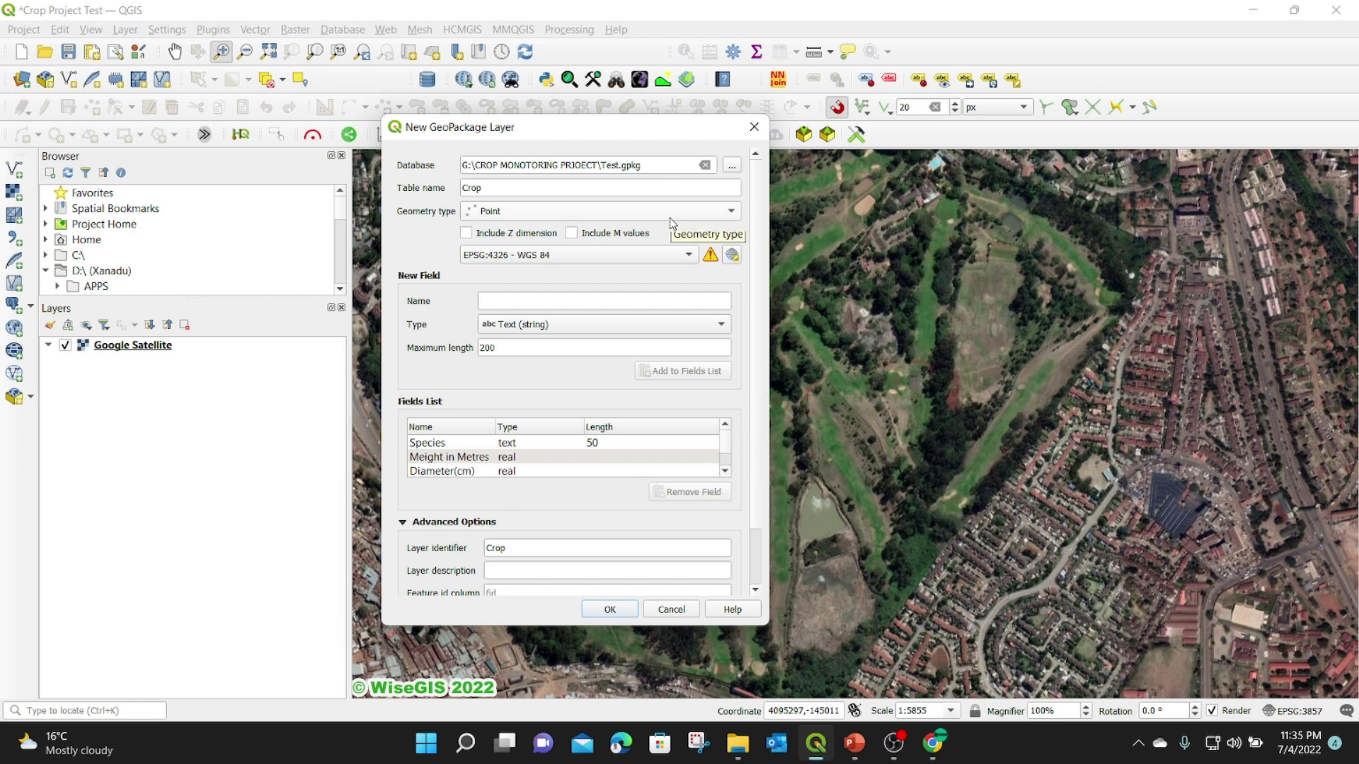
{"action": "left_click", "coordinate": [581, 212]}
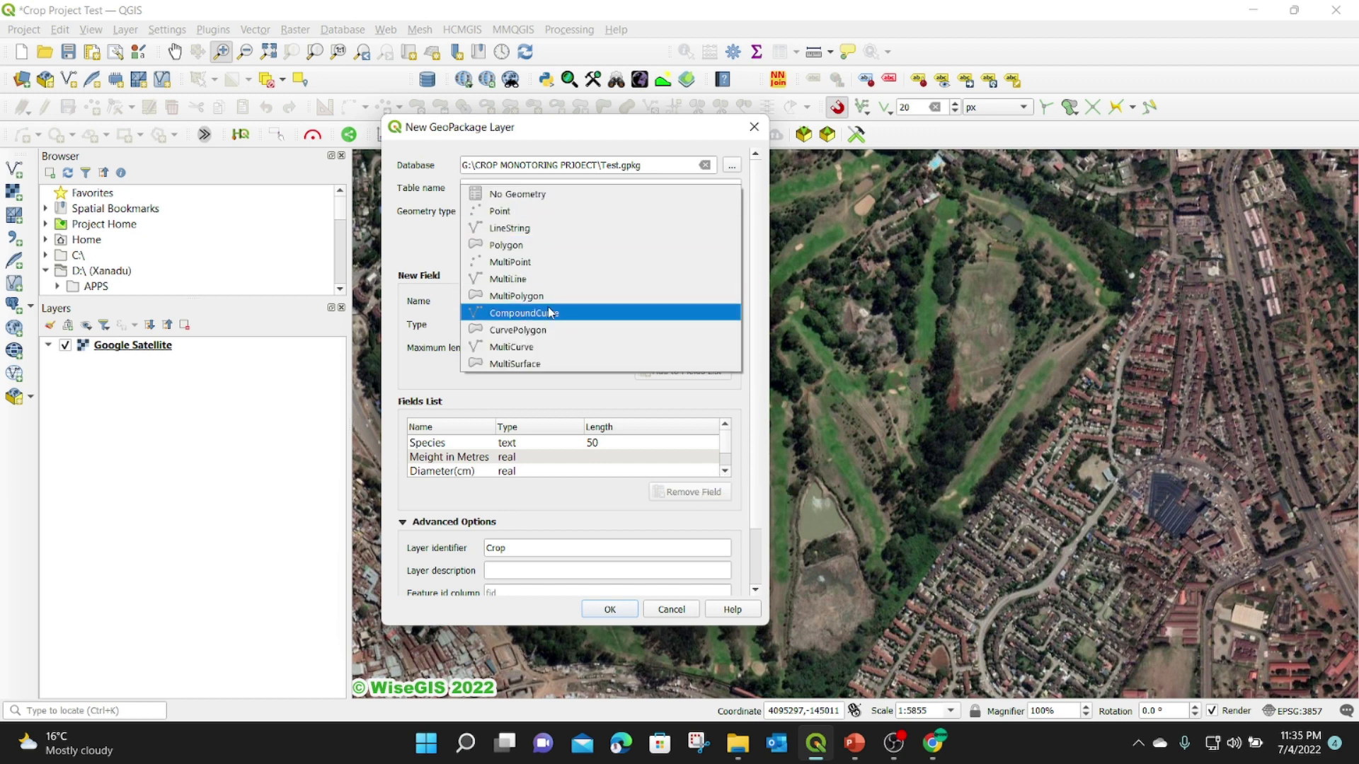
{"action": "left_click", "coordinate": [509, 211]}
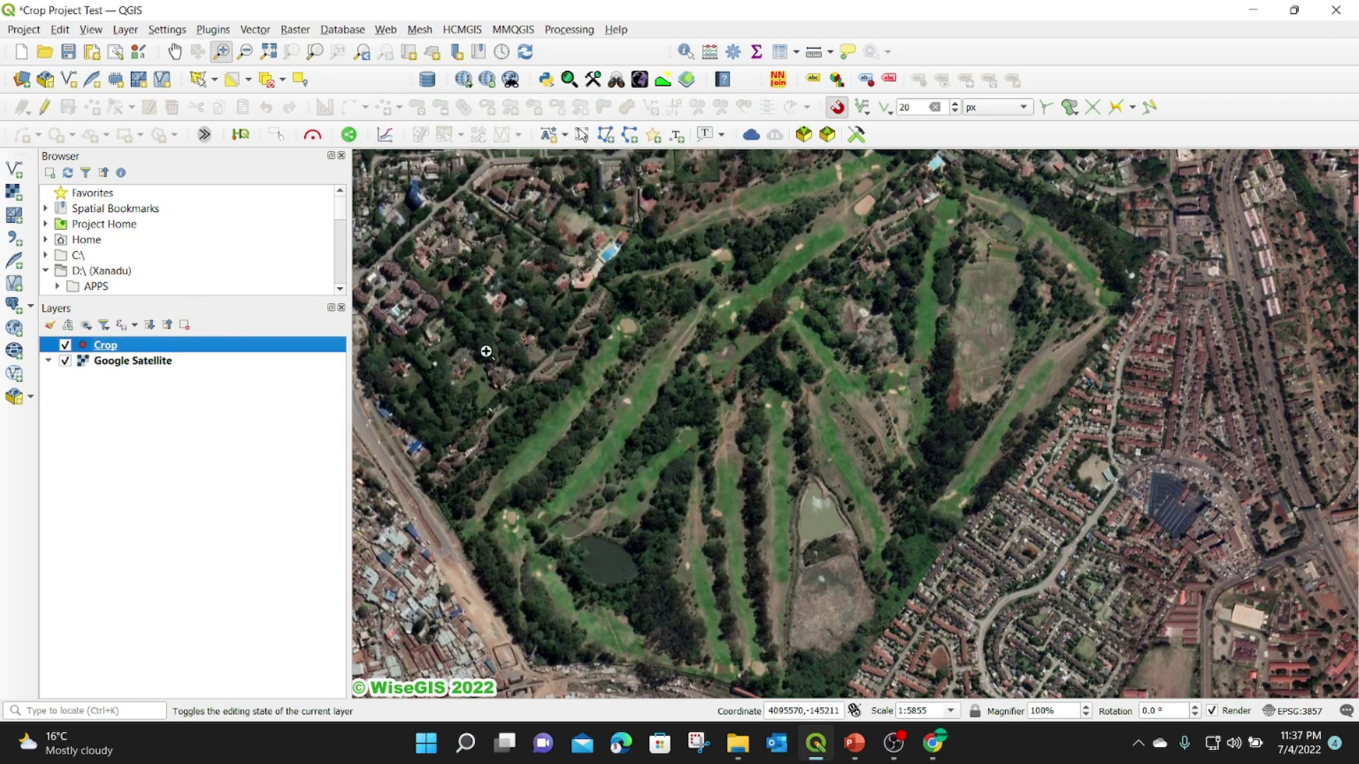
Examine the field columns in the Crop layer's attribute table and close the table.
{"action": "right_click", "coordinate": [120, 350]}
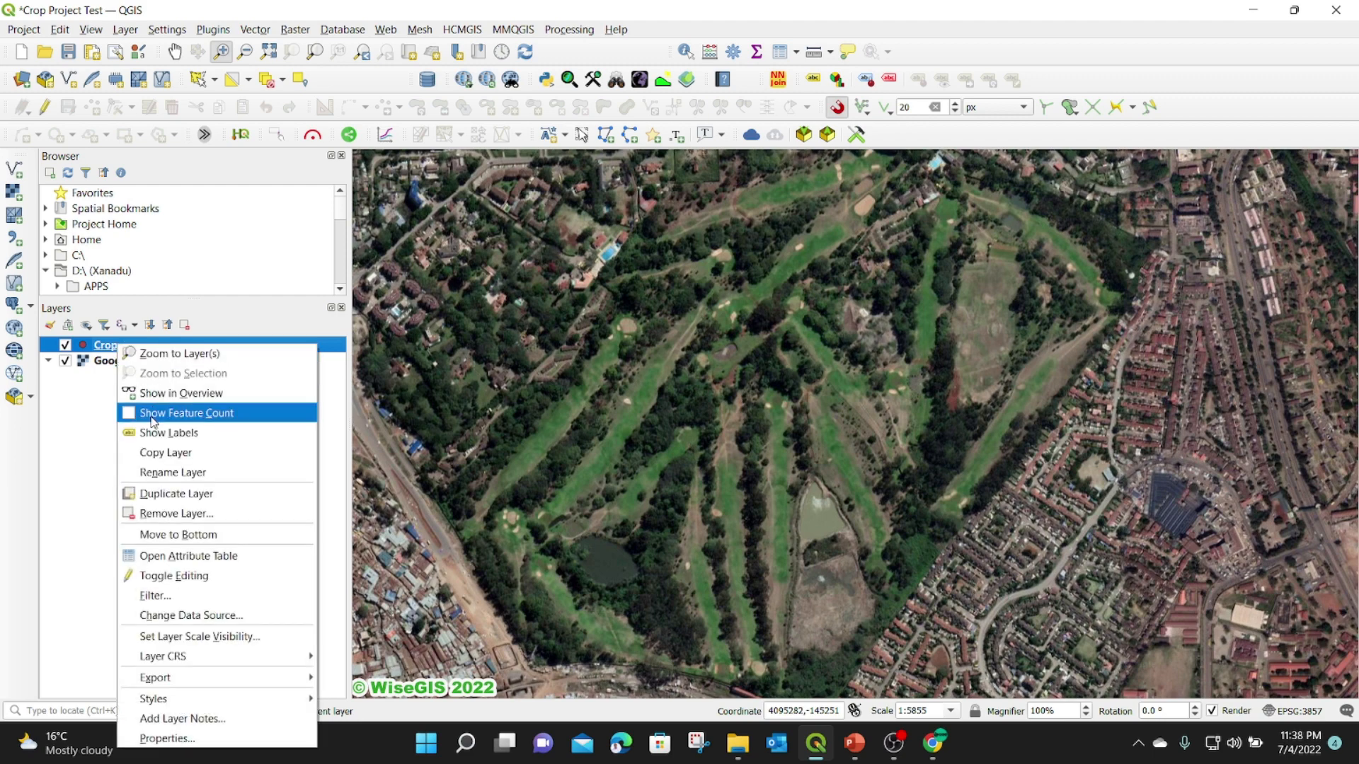
{"action": "left_click", "coordinate": [164, 556]}
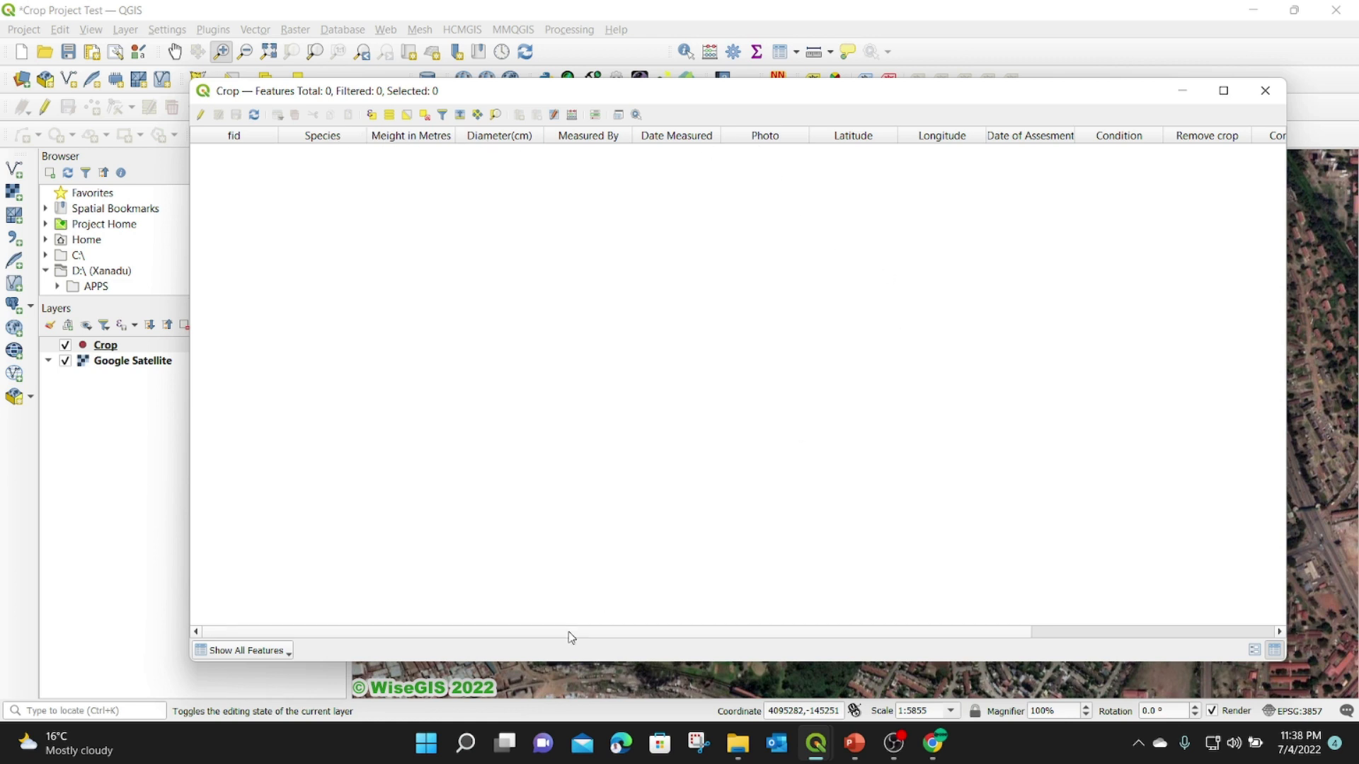
{"action": "left_click_drag", "start_coordinate": [535, 633], "coordinate": [462, 629]}
{"action": "scroll", "coordinate": [439, 634], "scroll_direction": "right", "scroll_amount": 2}
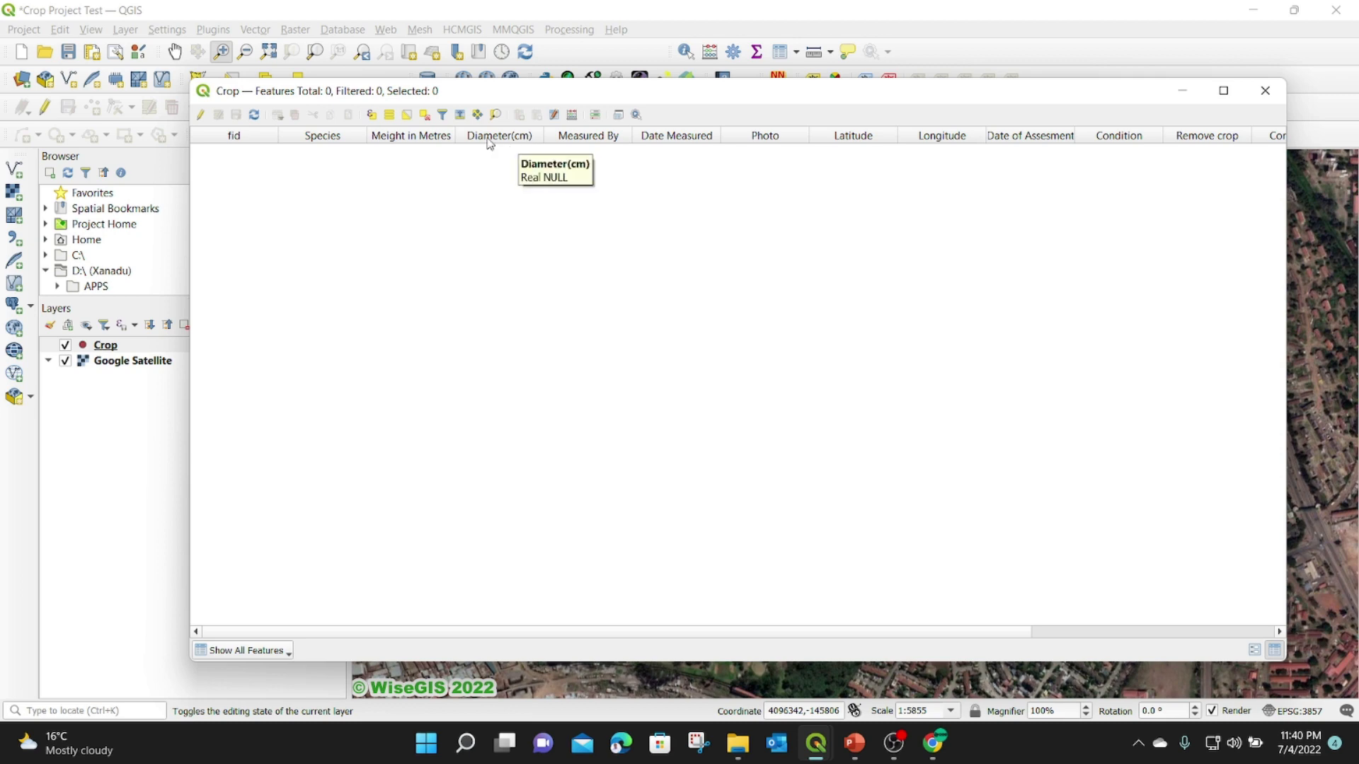
{"action": "left_click", "coordinate": [1266, 89]}
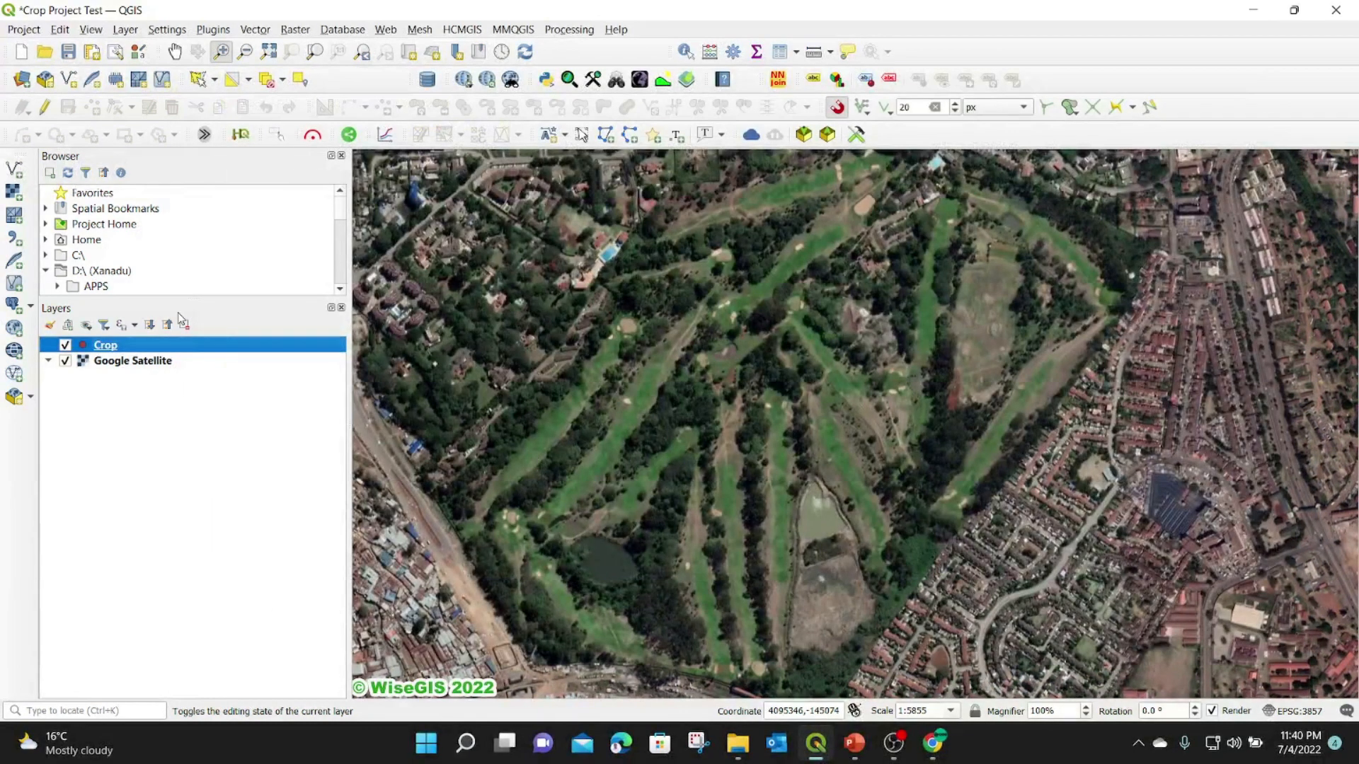
Examine the available fields in the Attributes Form properties of the Crop layer, leaving the properties unchanged.
{"action": "right_click", "coordinate": [105, 346]}
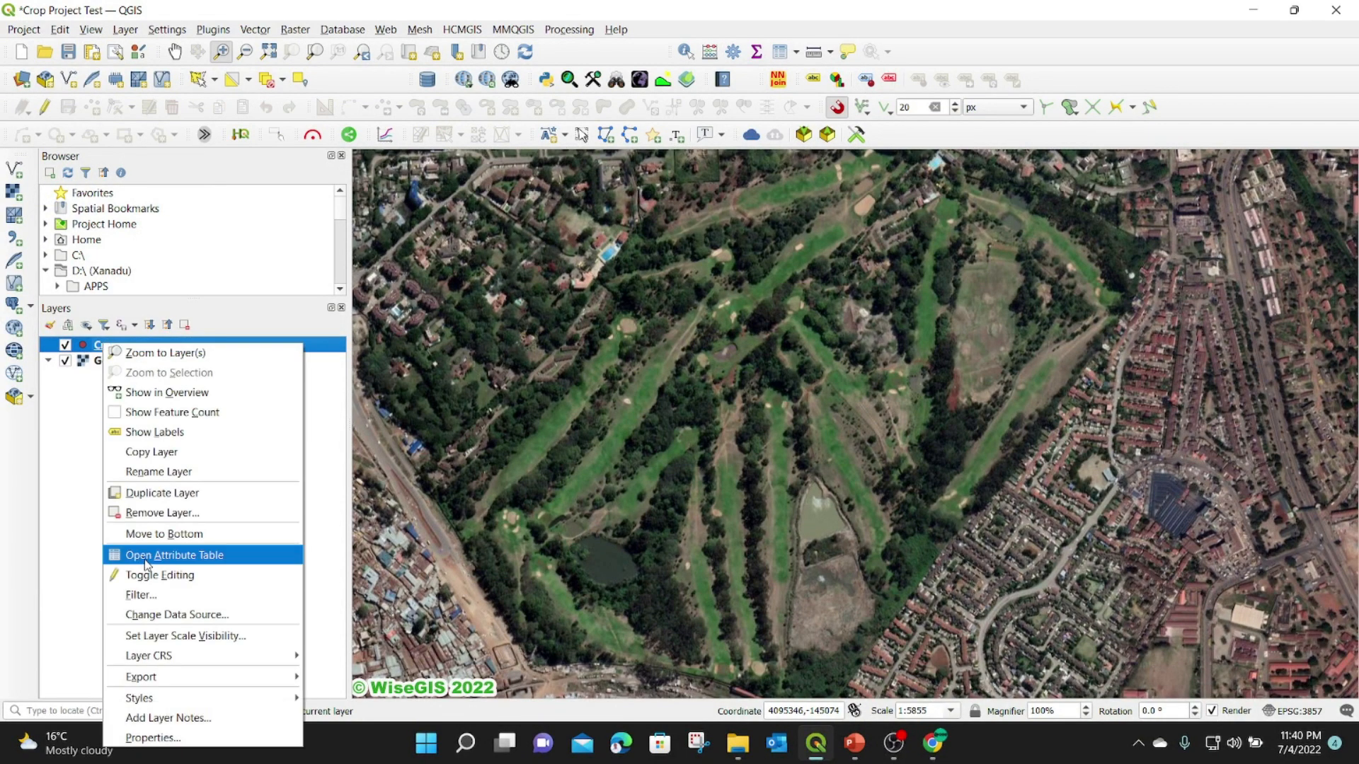
{"action": "left_click", "coordinate": [176, 736]}
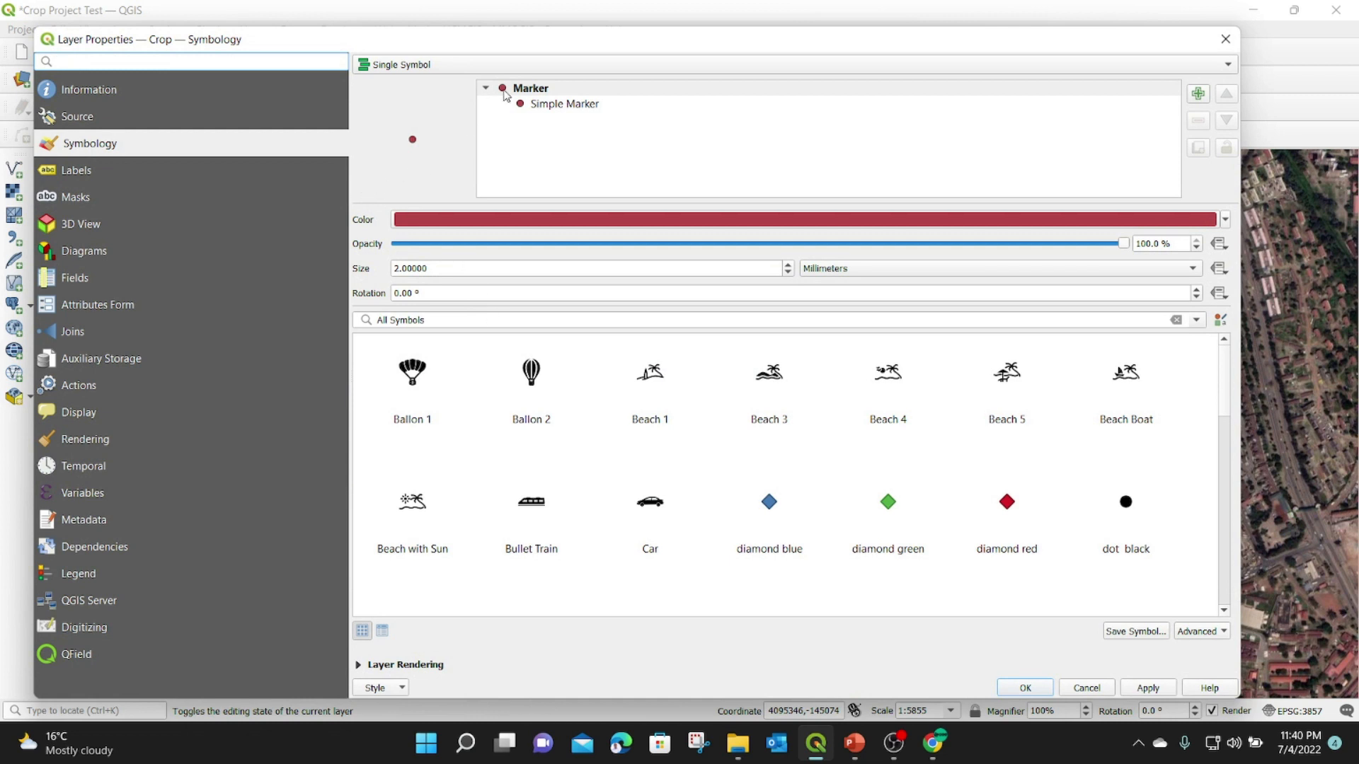
{"action": "left_click", "coordinate": [92, 308]}
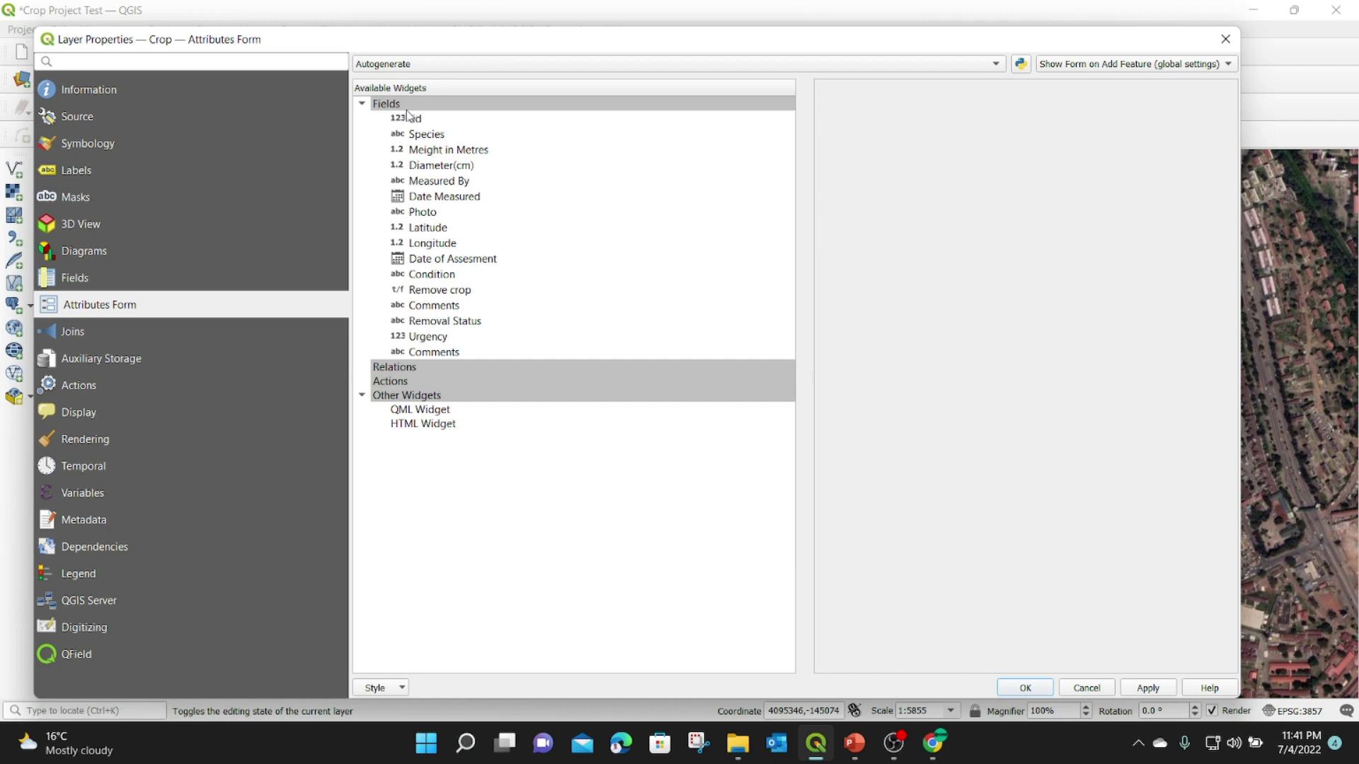
{"action": "left_click", "coordinate": [1223, 41]}
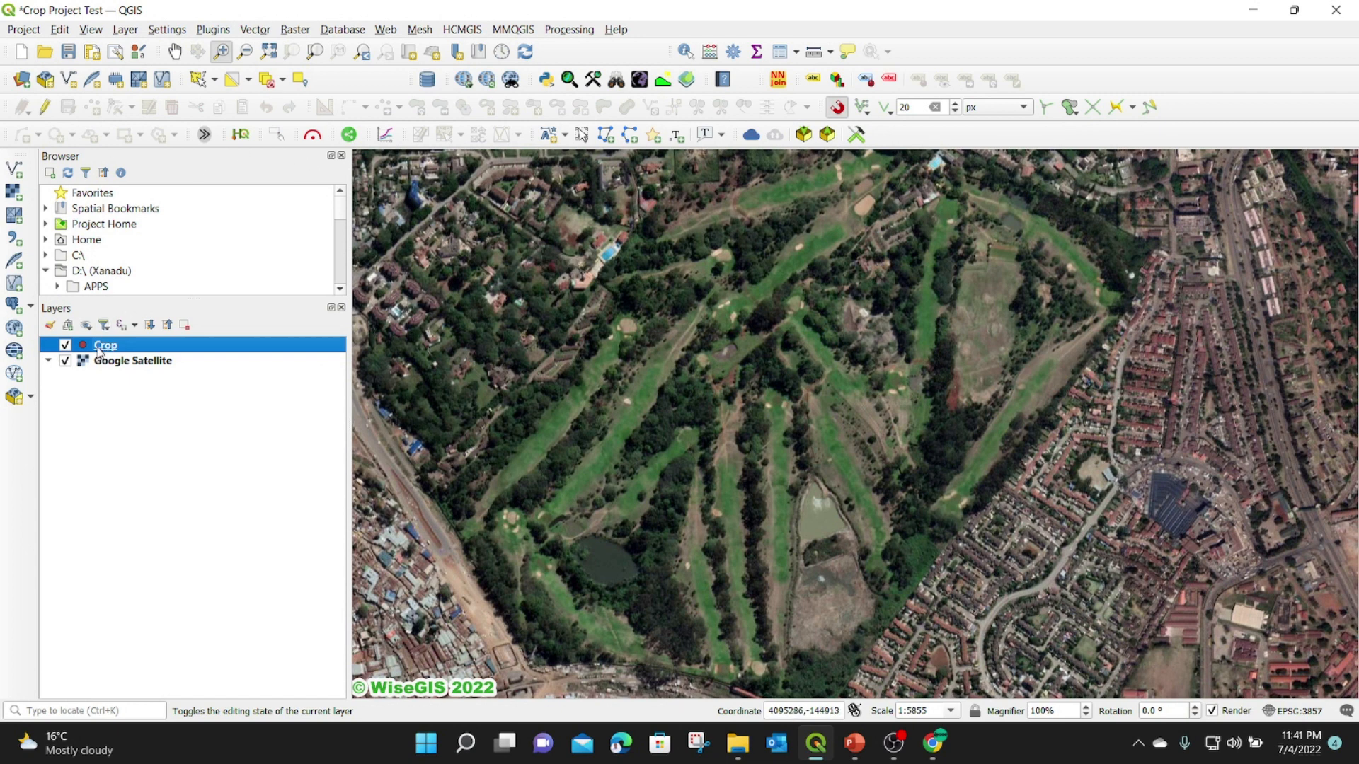
Examine the Crop layer's feature attributes form with a trial point on the golf course, discarding the point and ending the edit session.
{"action": "left_click", "coordinate": [44, 107]}
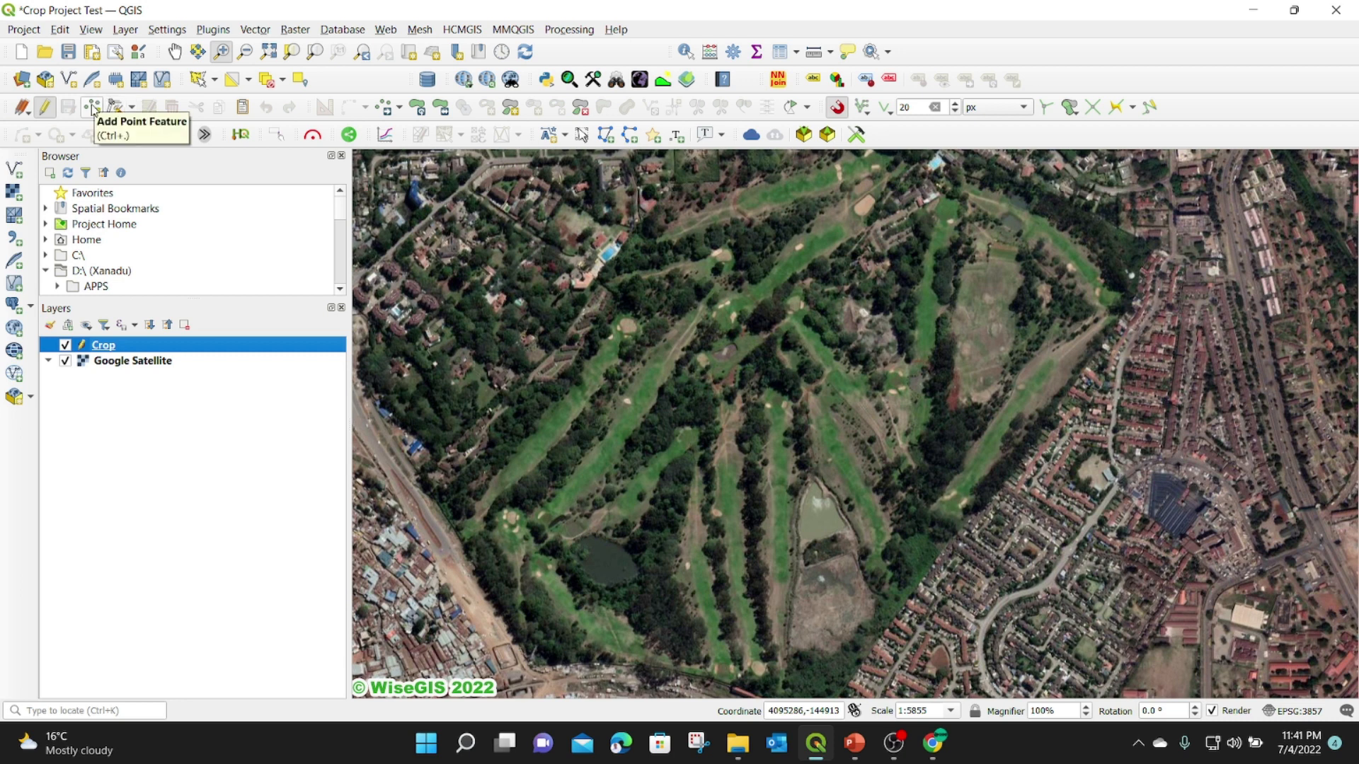
{"action": "left_click", "coordinate": [92, 107]}
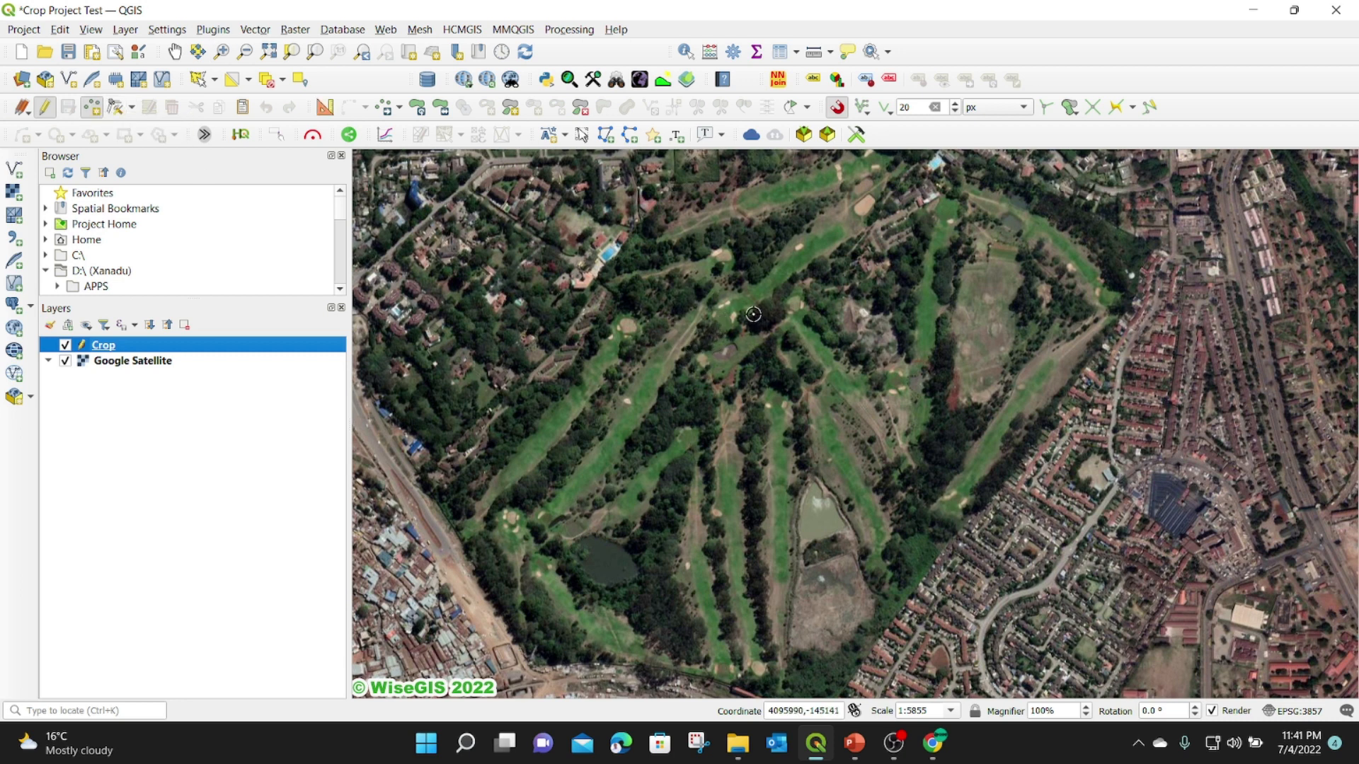
{"action": "left_click", "coordinate": [766, 315]}
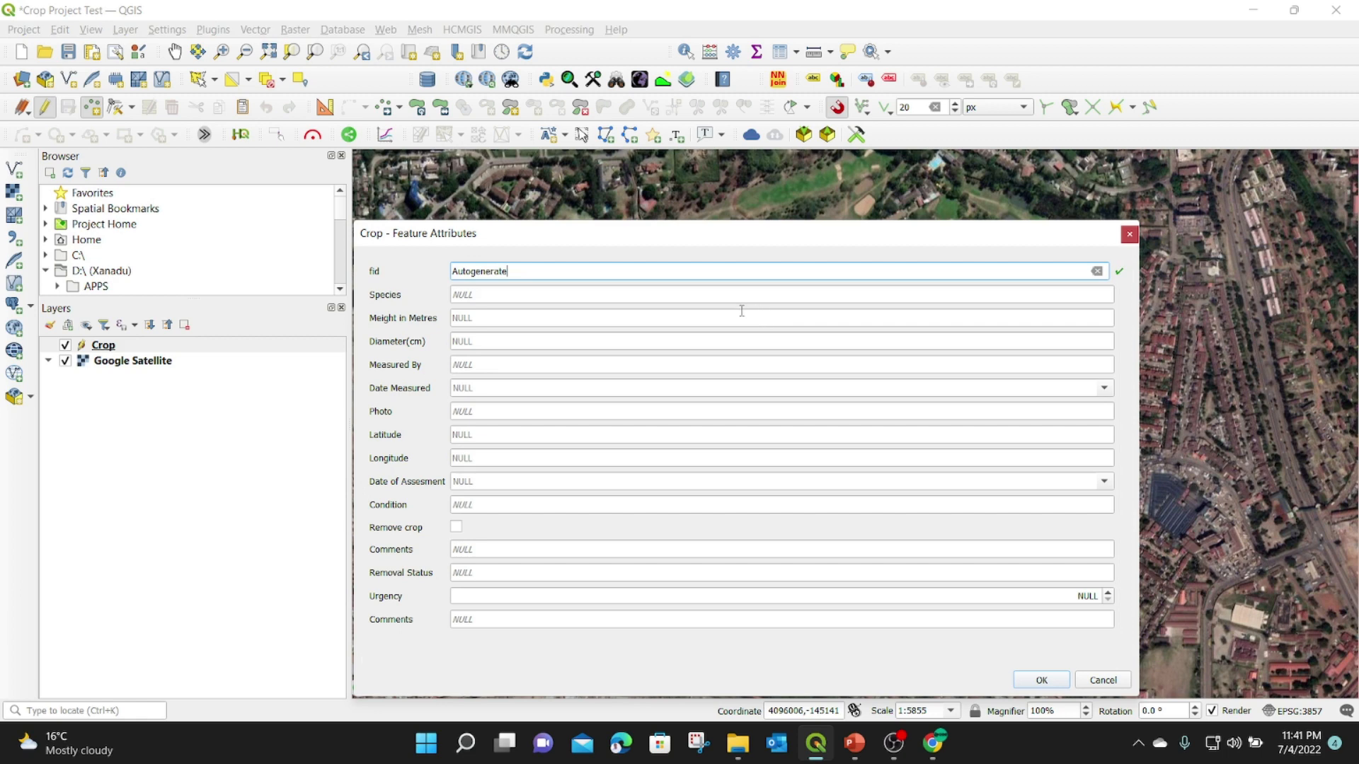
{"action": "left_click_drag", "start_coordinate": [661, 249], "coordinate": [648, 64]}
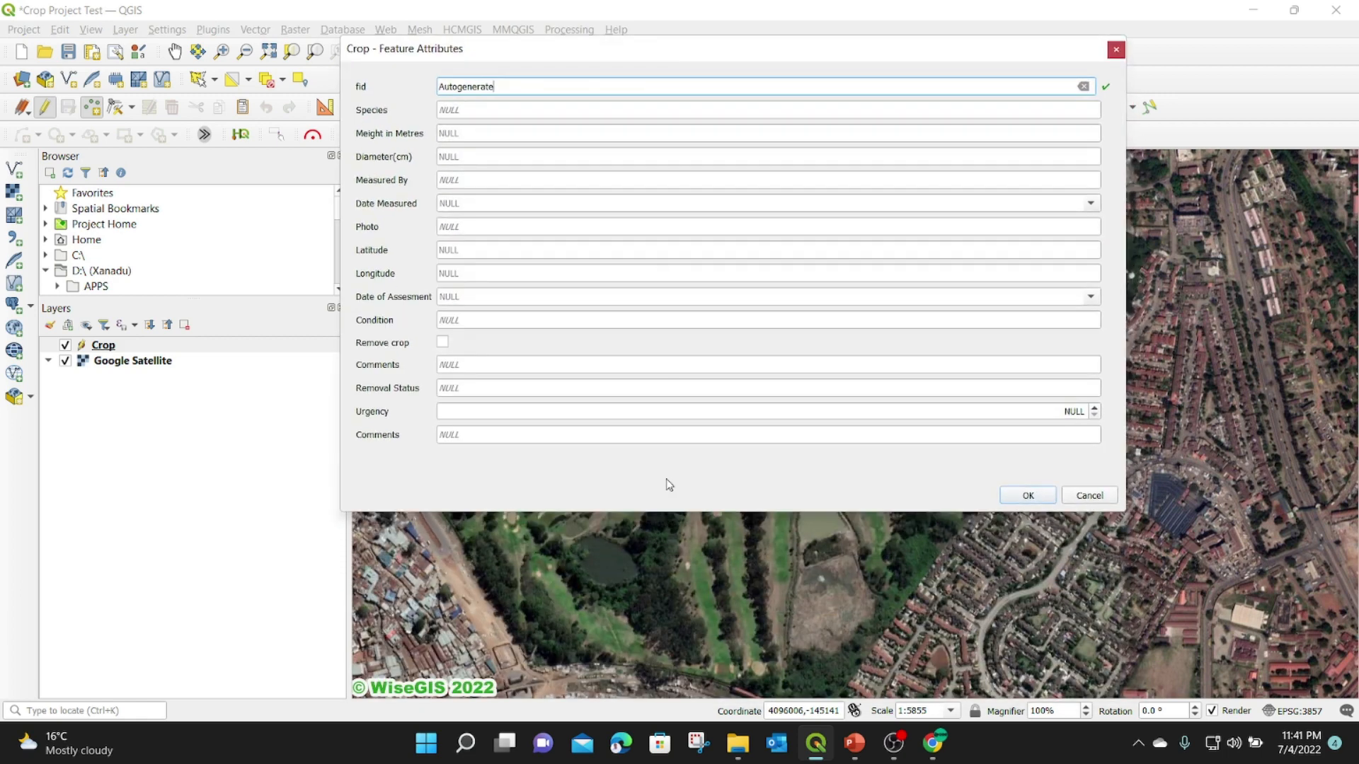
{"action": "left_click_drag", "start_coordinate": [650, 512], "coordinate": [640, 609]}
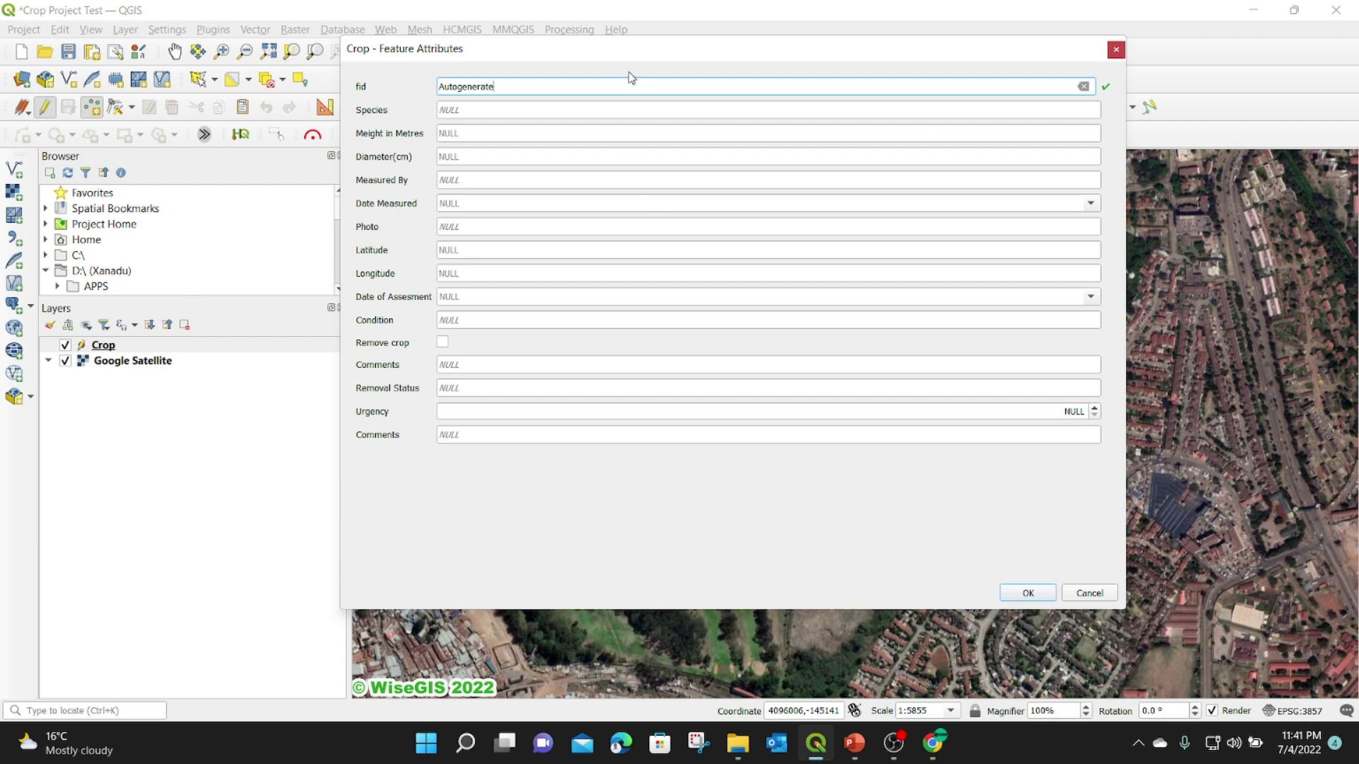
{"action": "left_click_drag", "start_coordinate": [625, 56], "coordinate": [626, 102]}
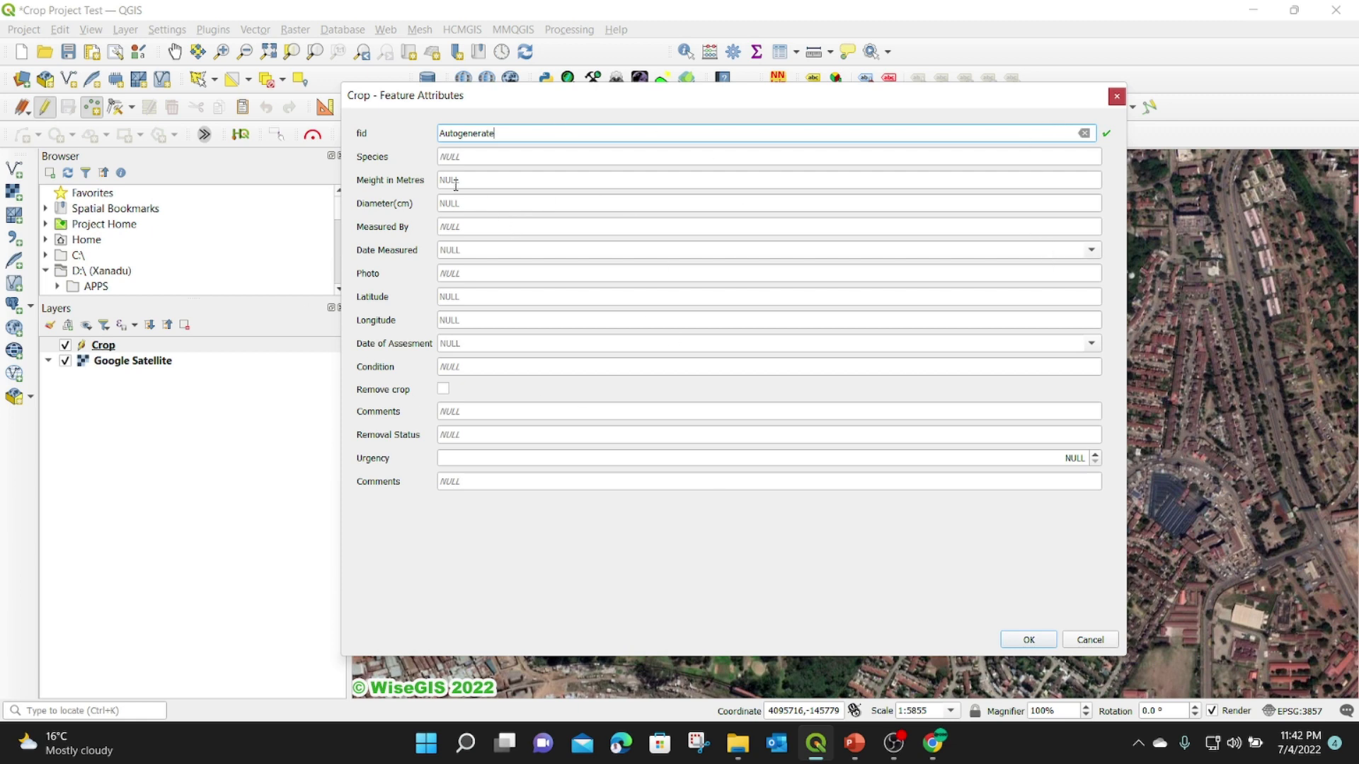
{"action": "left_click", "coordinate": [1116, 97]}
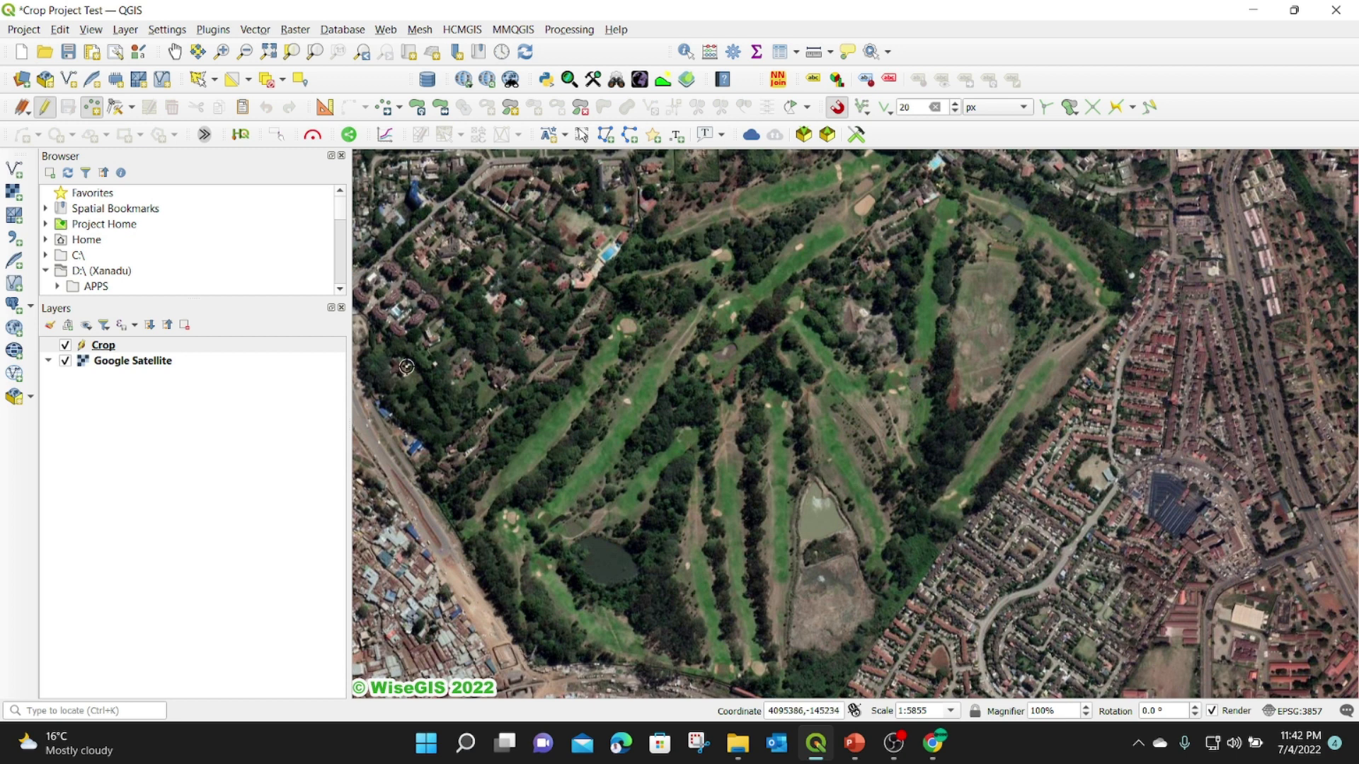
{"action": "right_click", "coordinate": [105, 348]}
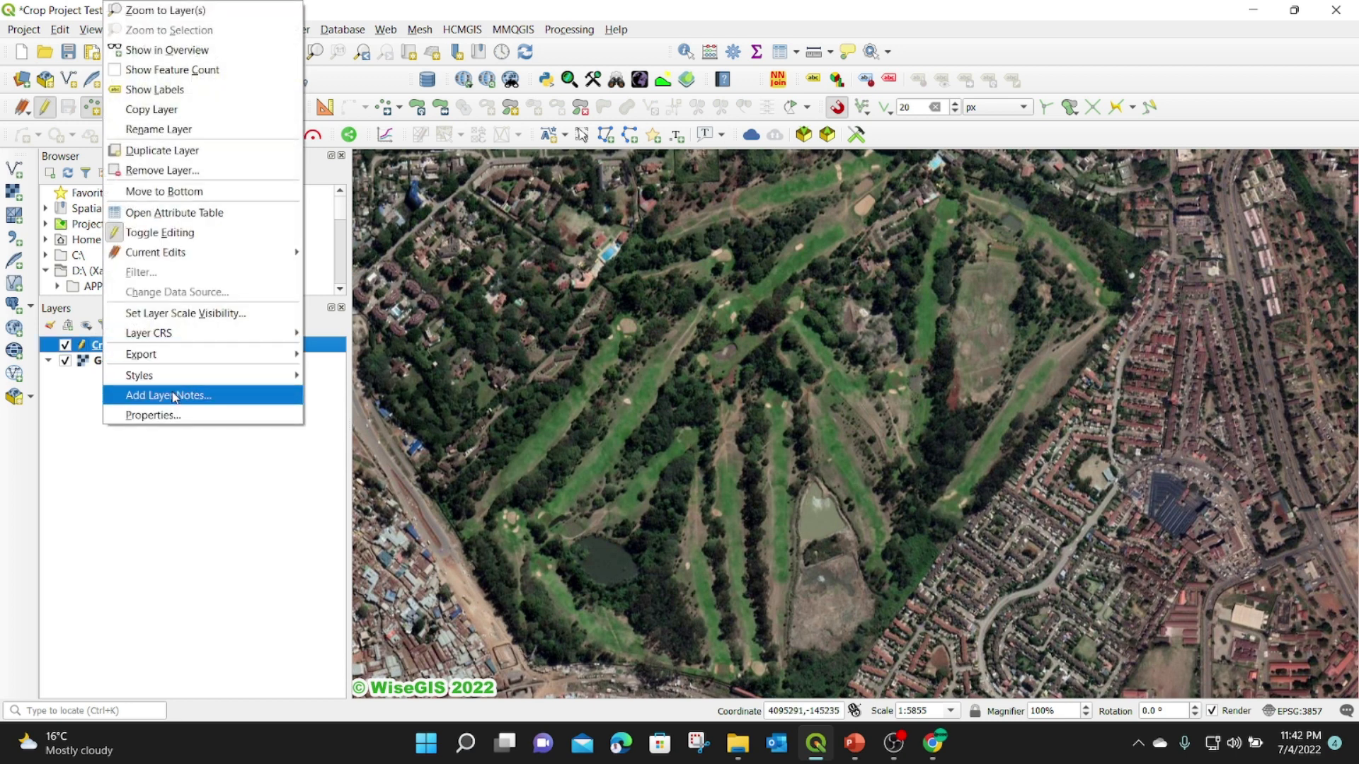
{"action": "left_click", "coordinate": [118, 456]}
{"action": "left_click", "coordinate": [45, 107]}
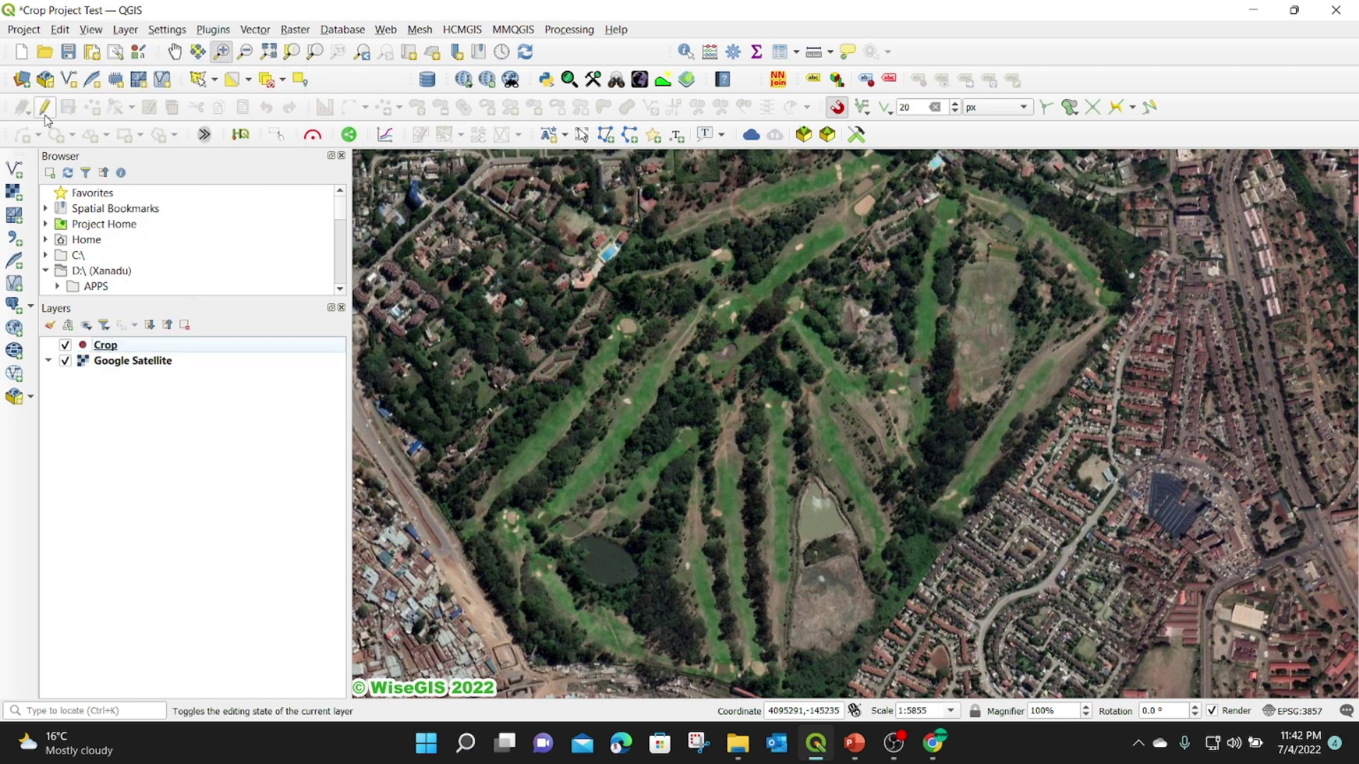
Switch the Crop layer's attributes form to the Drag and Drop Designer and remove all fields from the form layout.
{"action": "left_click", "coordinate": [98, 350]}
{"action": "right_click", "coordinate": [97, 349]}
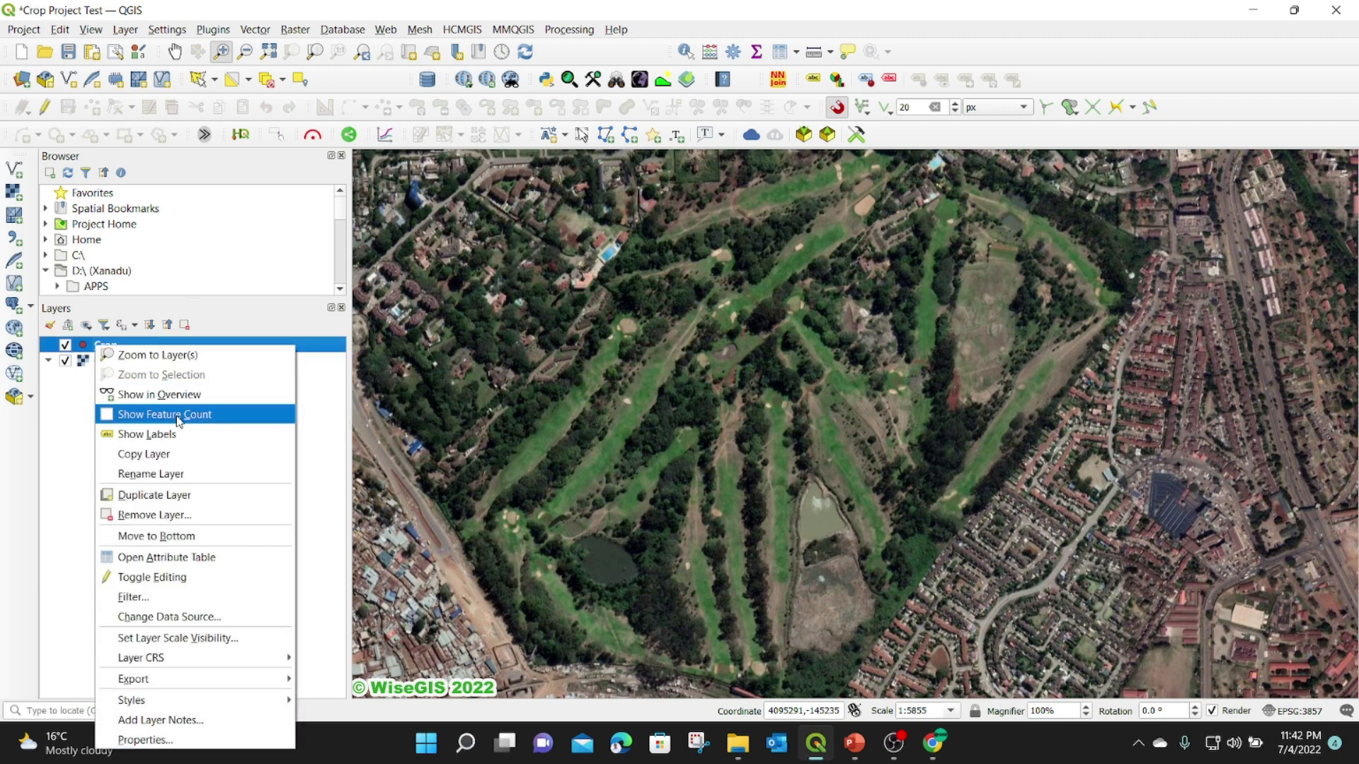
{"action": "left_click", "coordinate": [147, 740]}
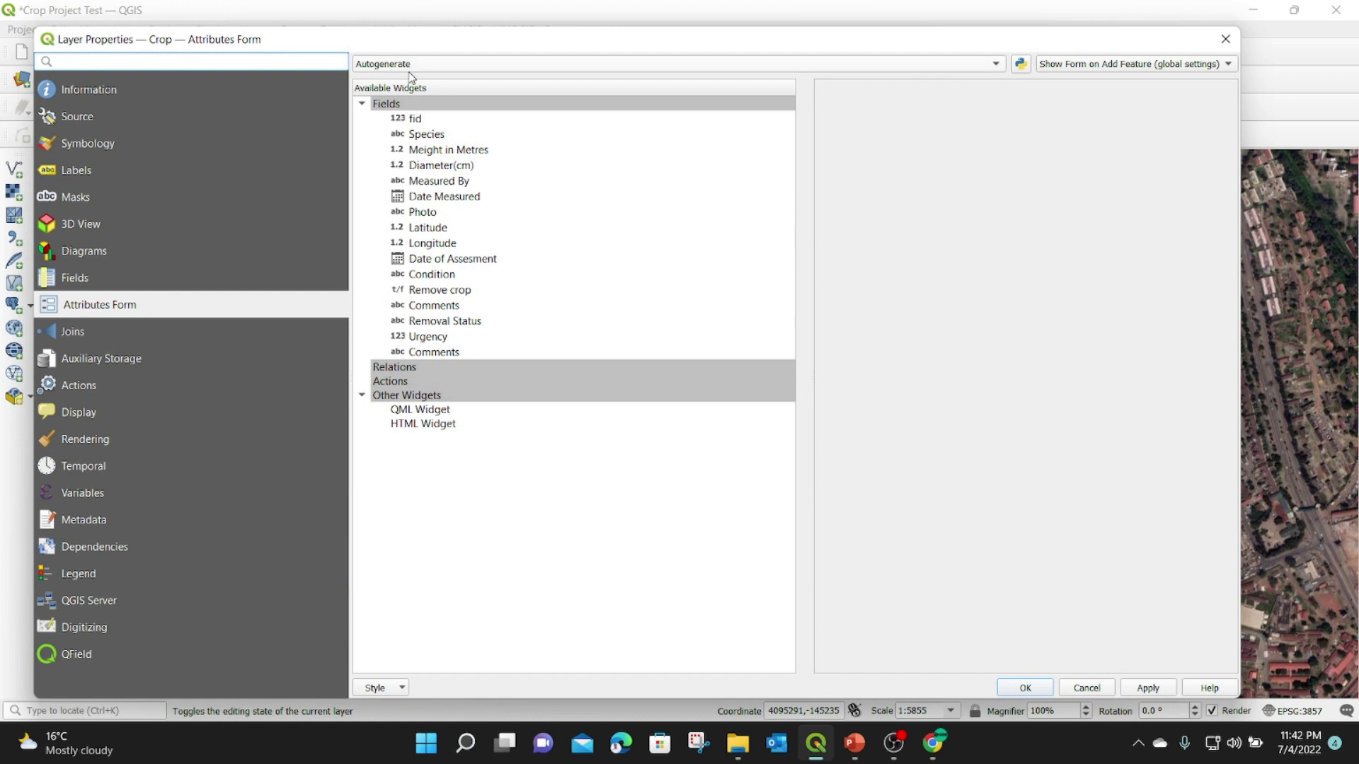
{"action": "left_click", "coordinate": [470, 59]}
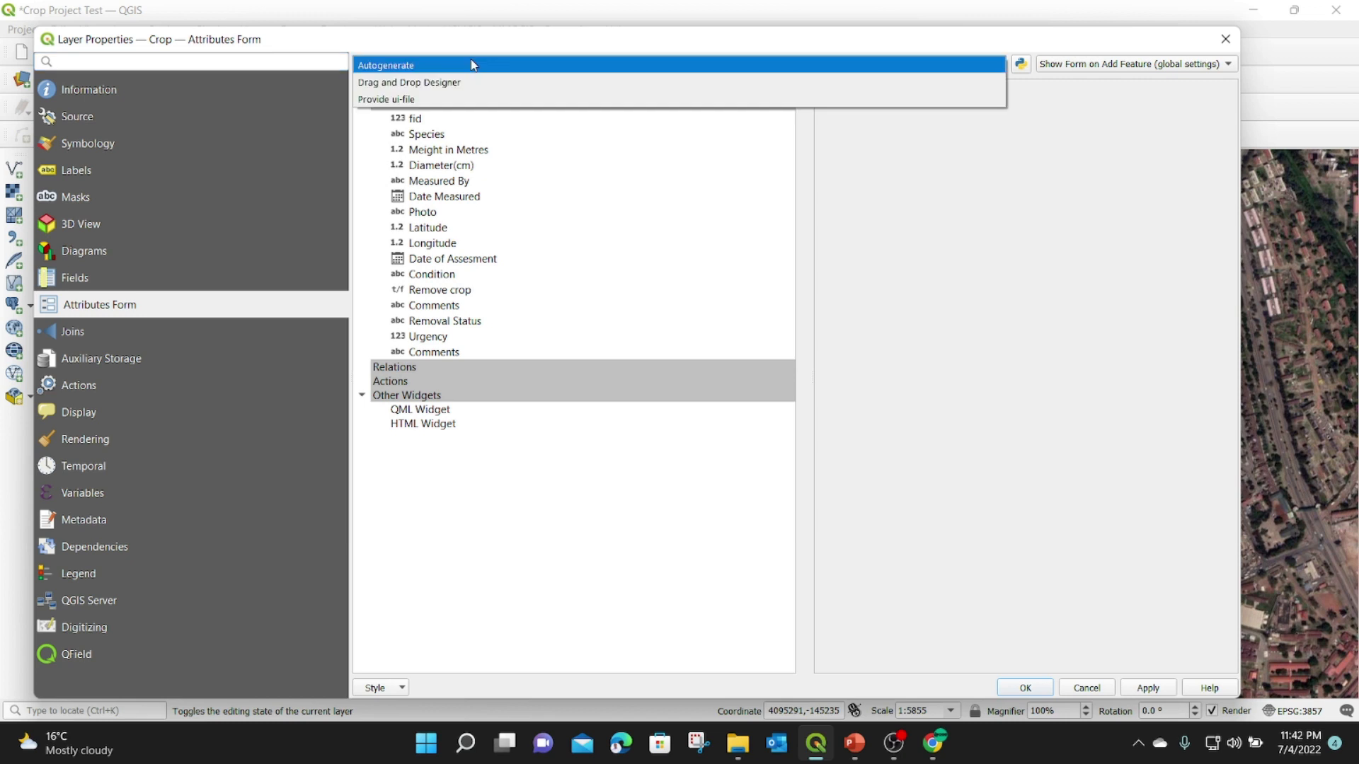
{"action": "left_click", "coordinate": [425, 82]}
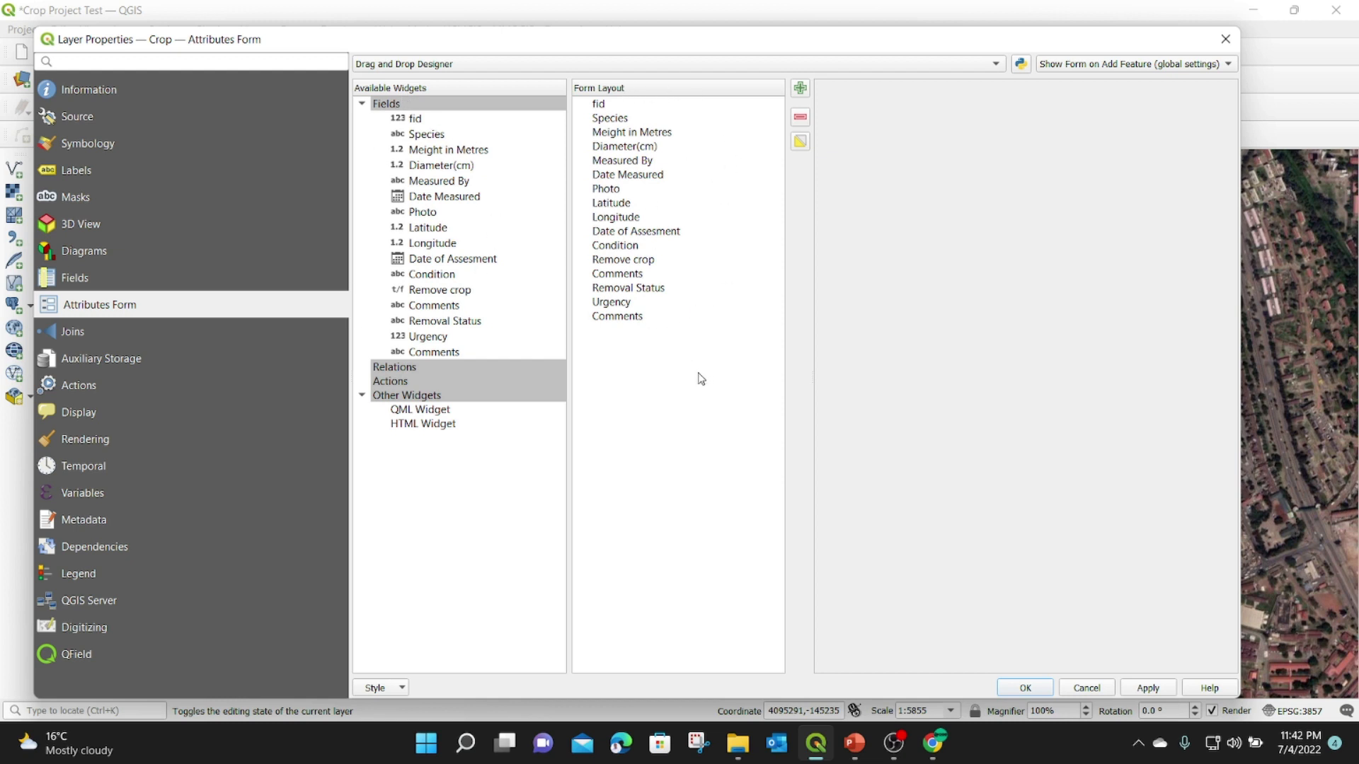
{"action": "left_click_drag", "start_coordinate": [690, 365], "coordinate": [606, 110]}
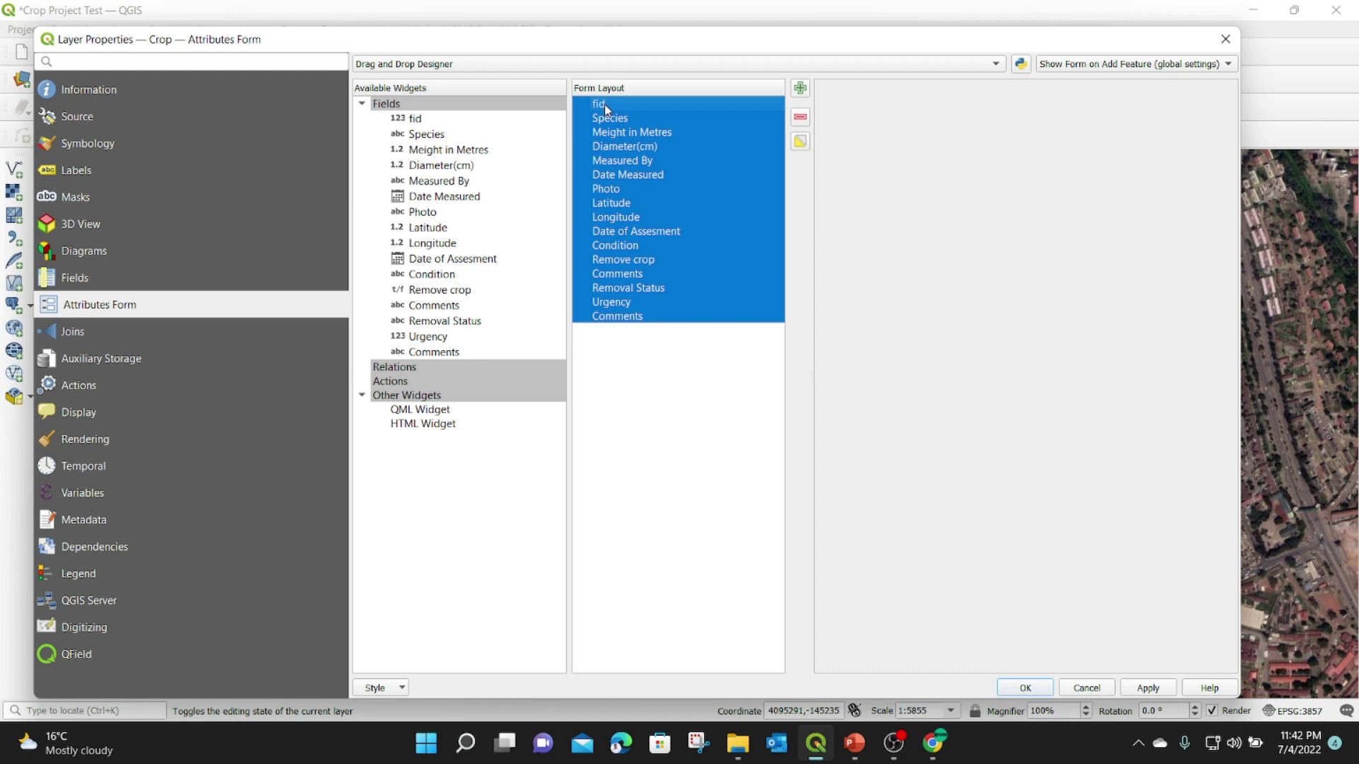
{"action": "left_click", "coordinate": [802, 123]}
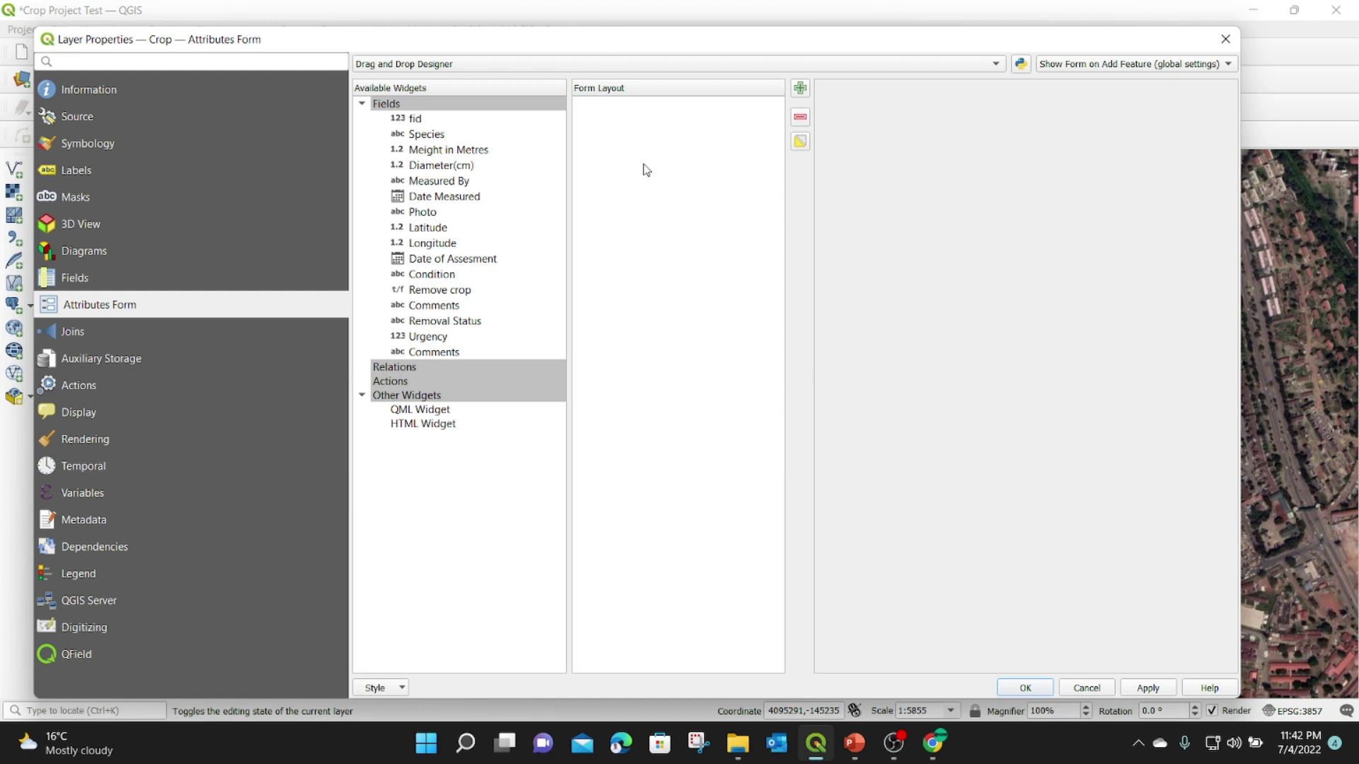
Add three tab containers to the form layout: GROUP 1: CROP INFO, GROUP 2: ASSESSMENT INFO and GROUP 3:REMOVAL INFO.
{"action": "left_click", "coordinate": [801, 90]}
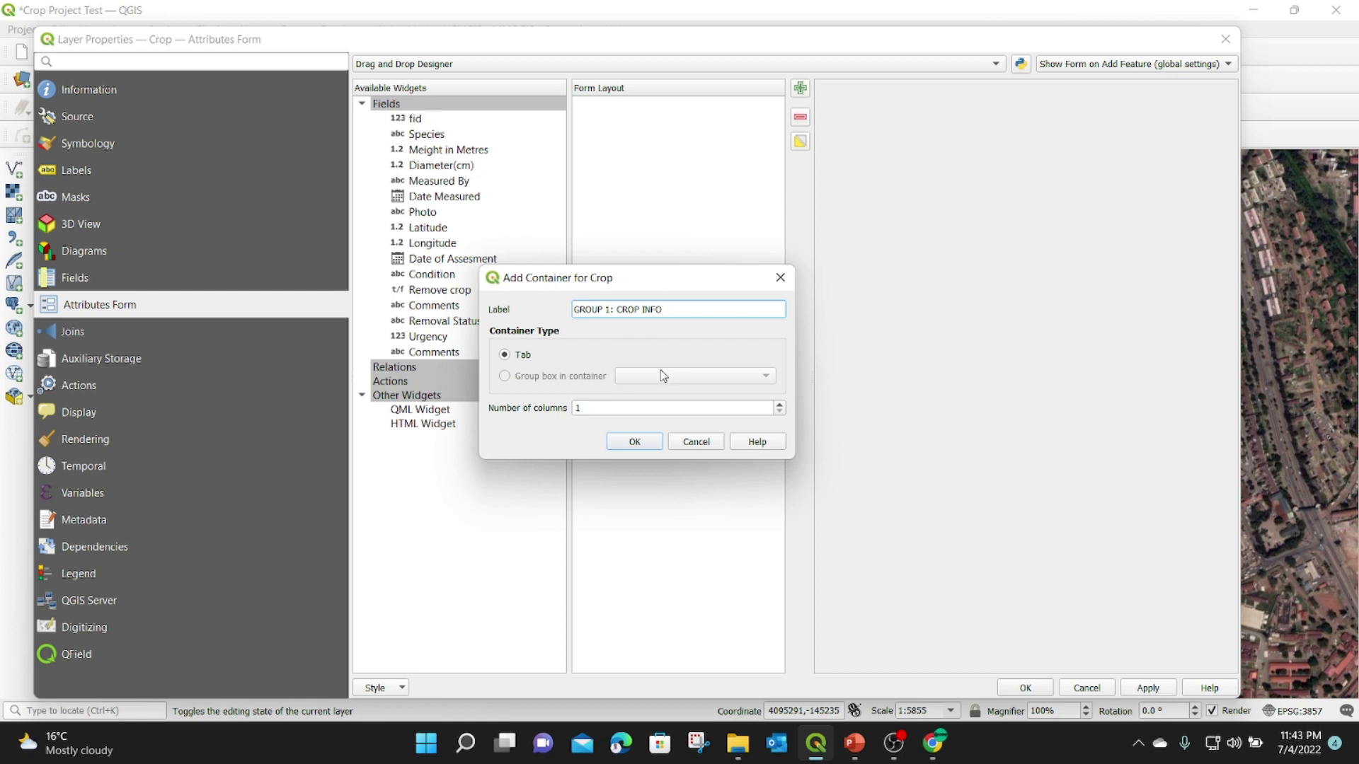
{"action": "left_click", "coordinate": [634, 442]}
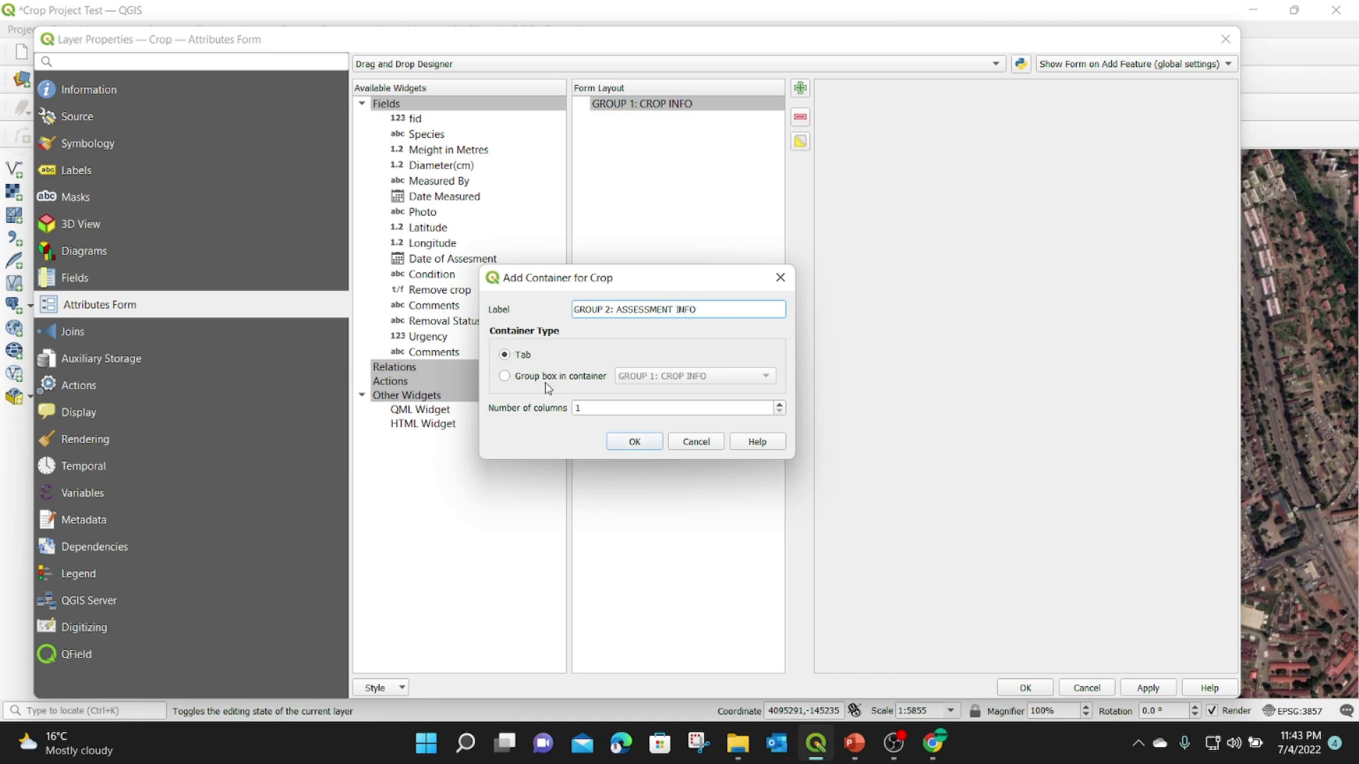
{"action": "left_click", "coordinate": [644, 445]}
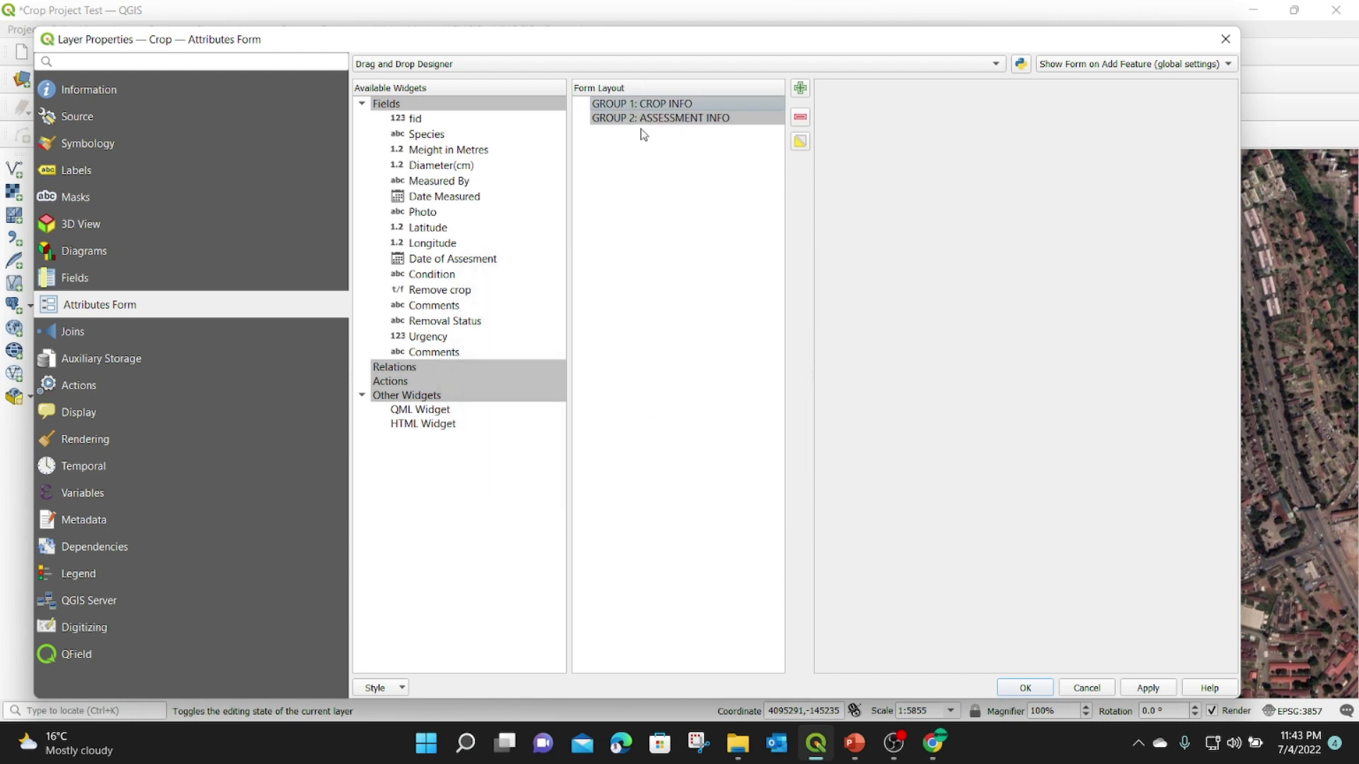
{"action": "left_click", "coordinate": [800, 89]}
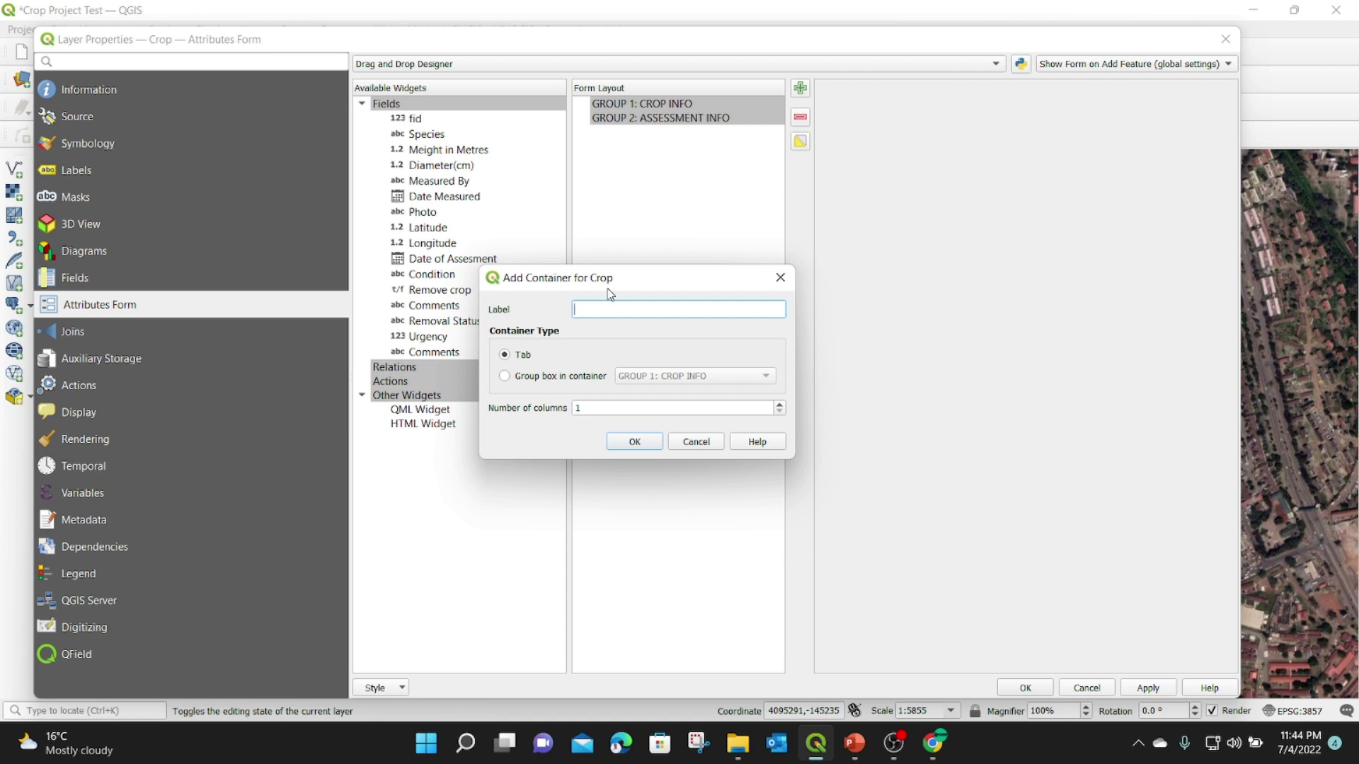
{"action": "type", "text": "GROUP 3:REMOVAL INFO"}
{"action": "left_click", "coordinate": [625, 439]}
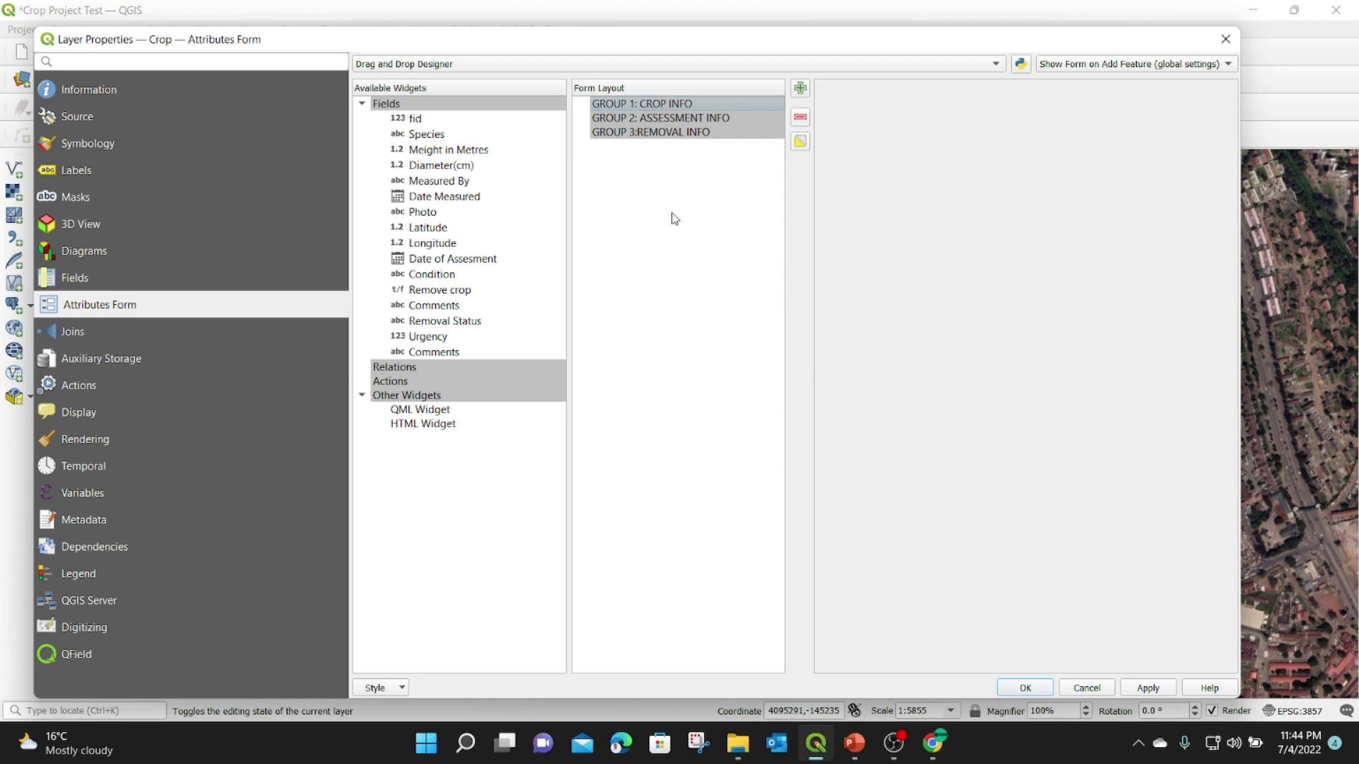
{"action": "left_click", "coordinate": [658, 104]}
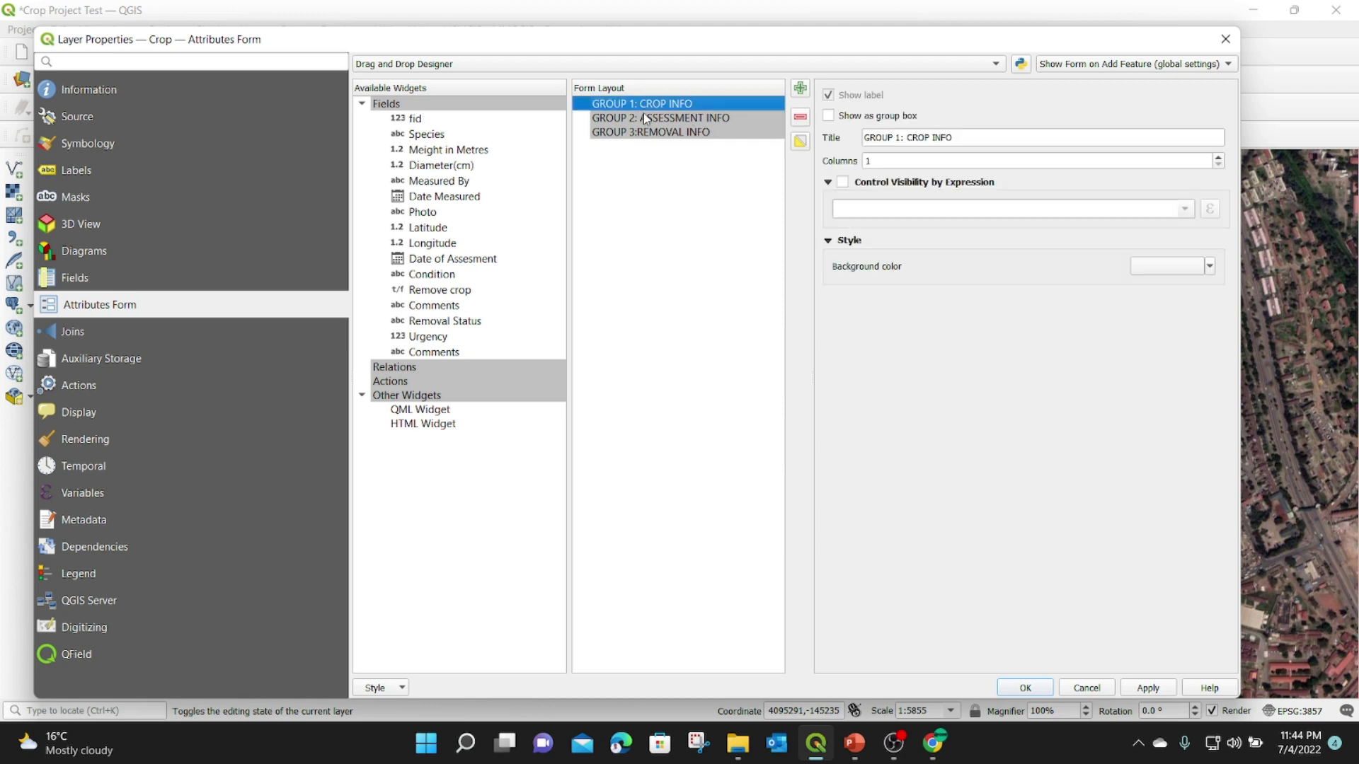
{"action": "left_click", "coordinate": [643, 116]}
{"action": "left_click", "coordinate": [647, 133]}
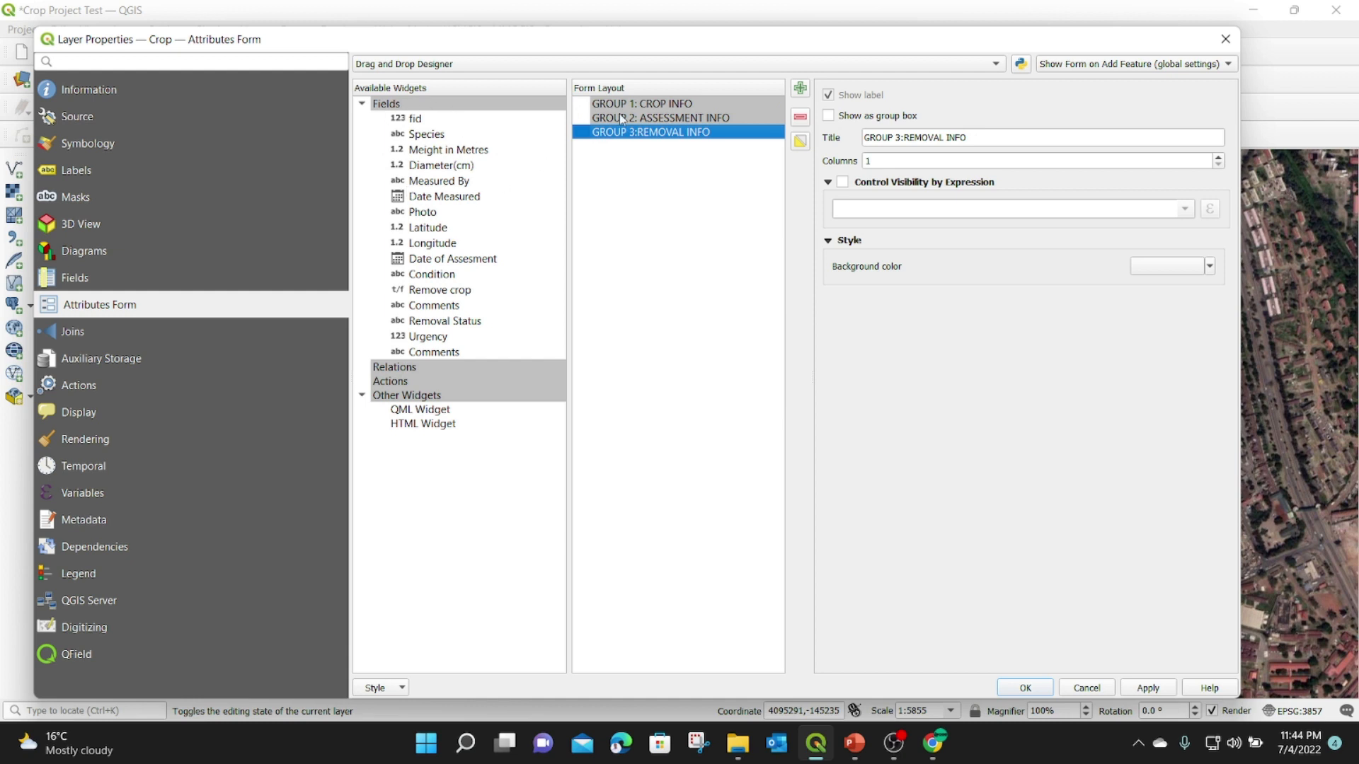
Place fid, Species, Meight in Metres, Diameter(cm), Measured By, Date Measured, Photo, Latitude and Longitude under GROUP 1: CROP INFO.
{"action": "left_click", "coordinate": [649, 106]}
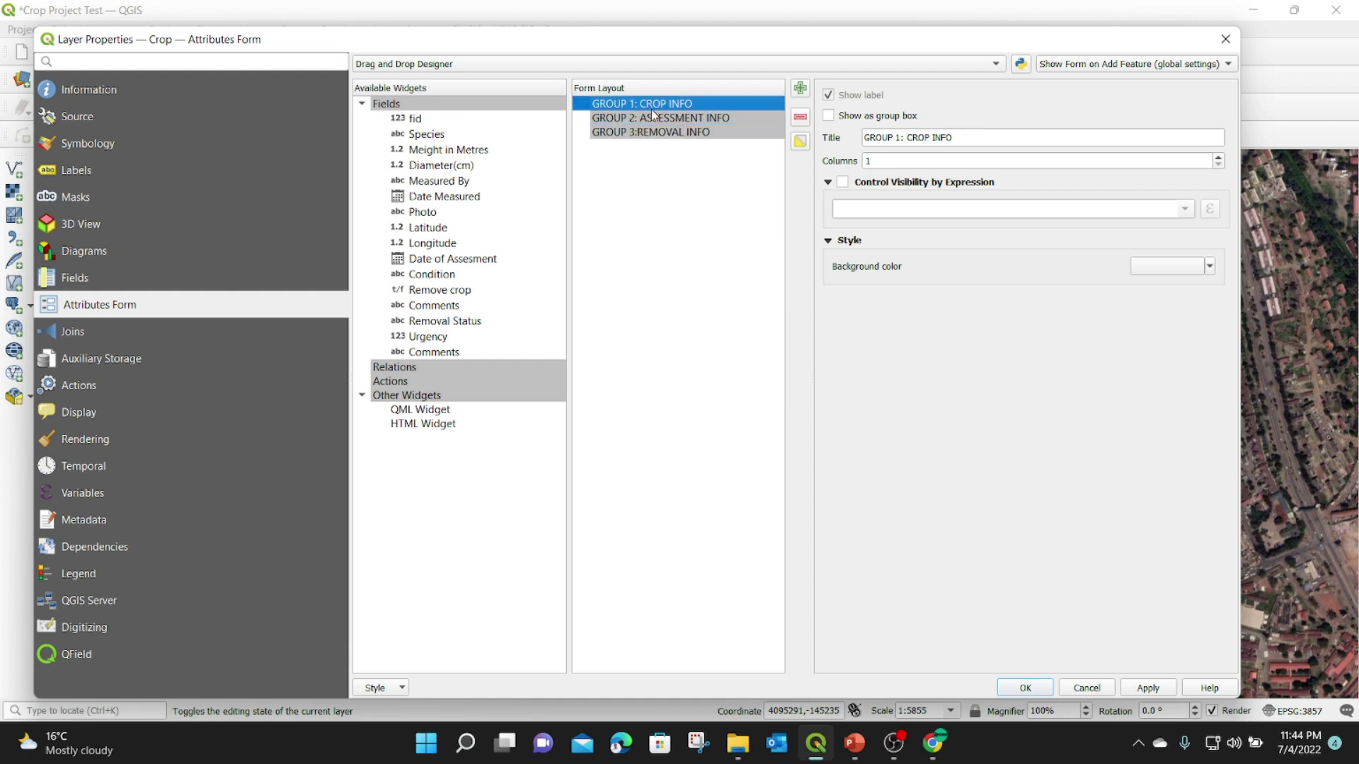
{"action": "left_click", "coordinate": [416, 119]}
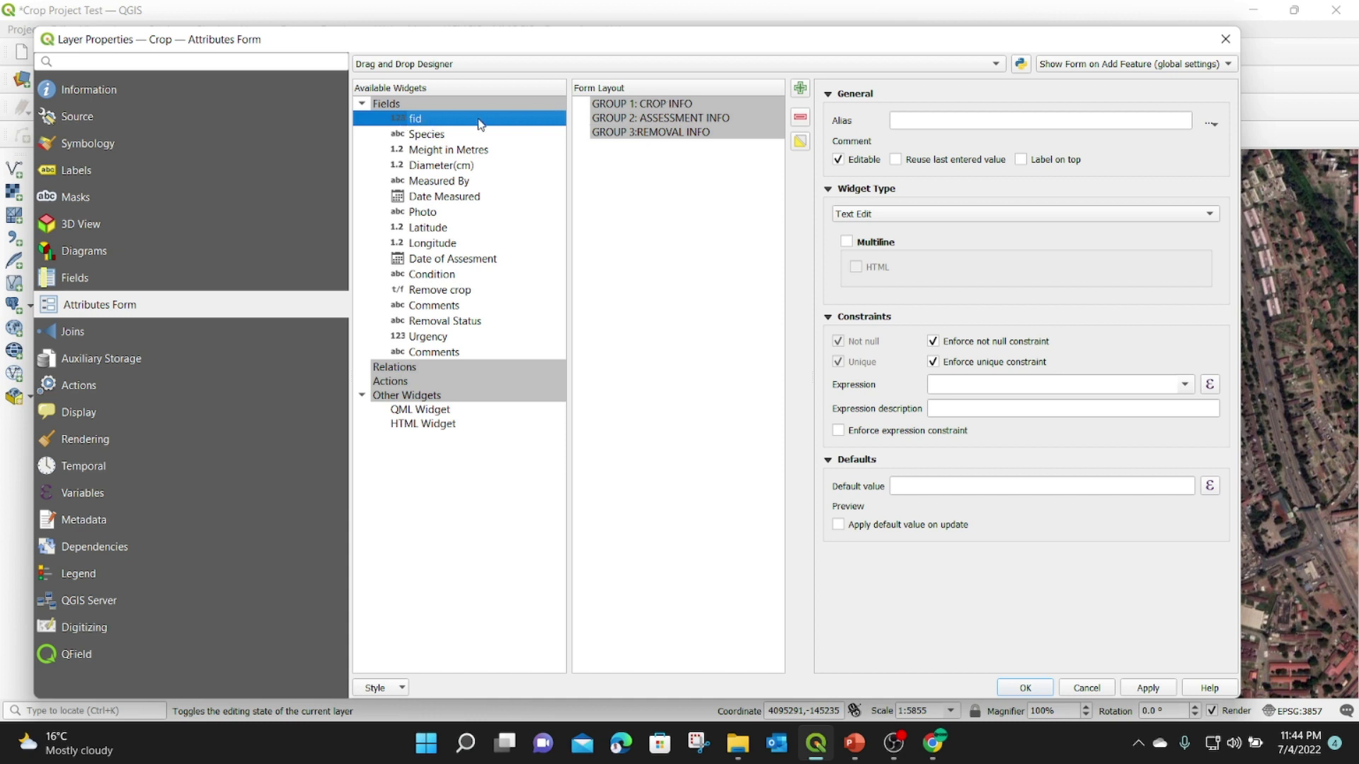
{"action": "left_click_drag", "start_coordinate": [419, 121], "coordinate": [632, 108]}
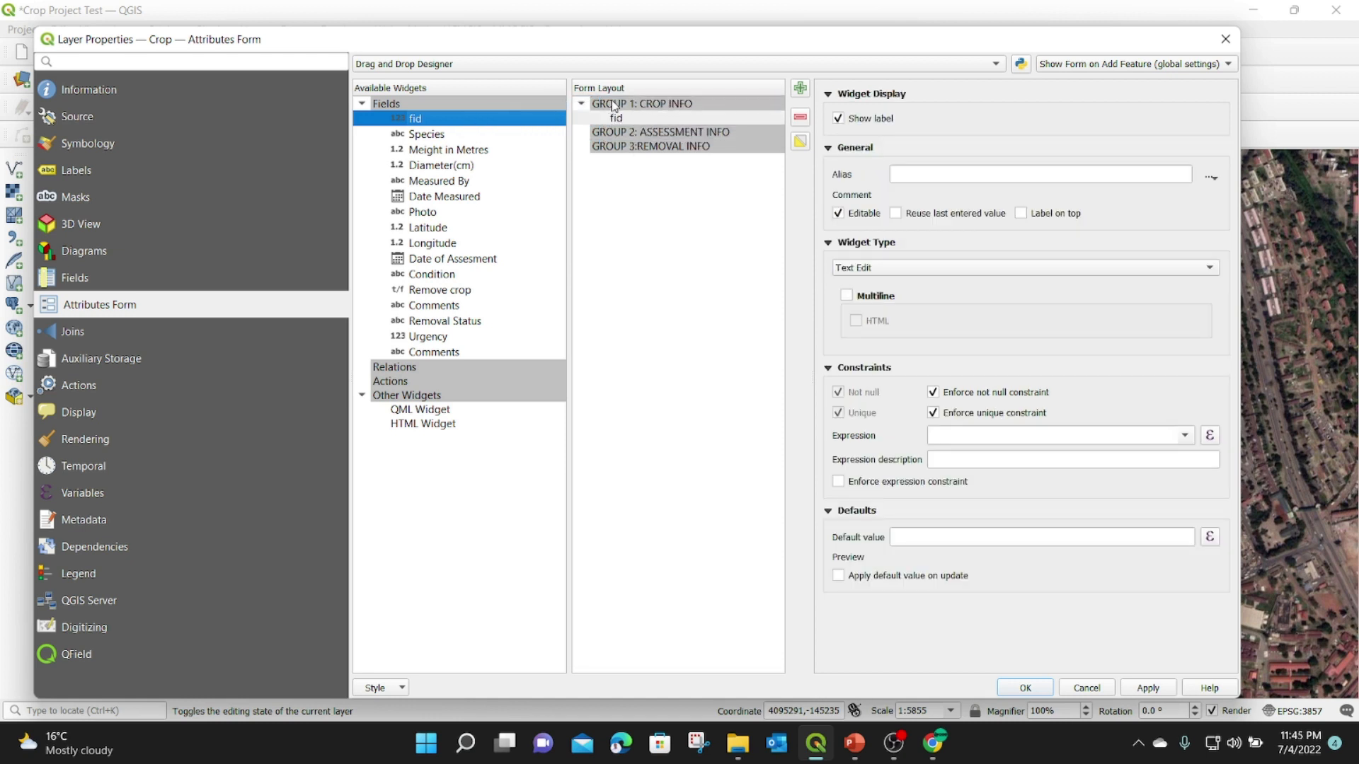
{"action": "left_click_drag", "start_coordinate": [422, 134], "coordinate": [624, 122]}
{"action": "left_click_drag", "start_coordinate": [432, 151], "coordinate": [647, 126]}
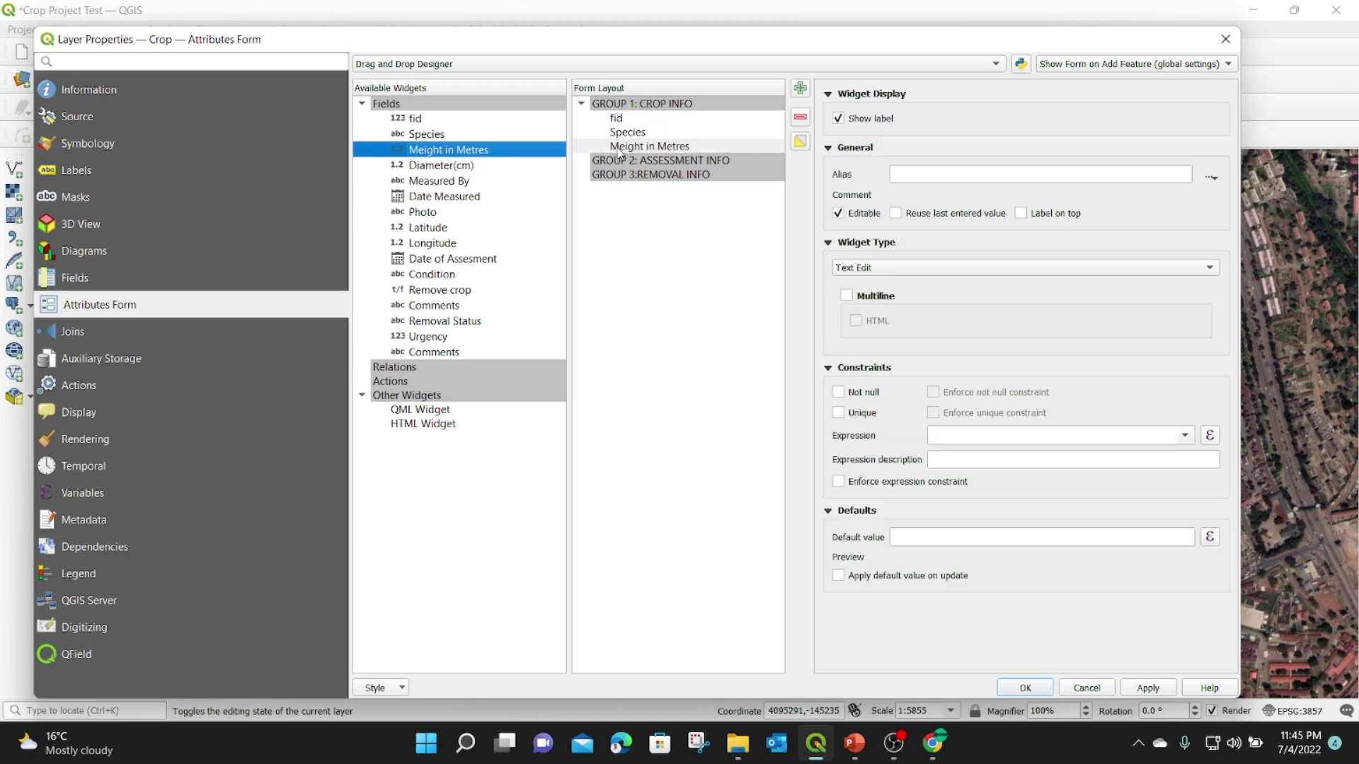
{"action": "left_click_drag", "start_coordinate": [441, 170], "coordinate": [656, 106]}
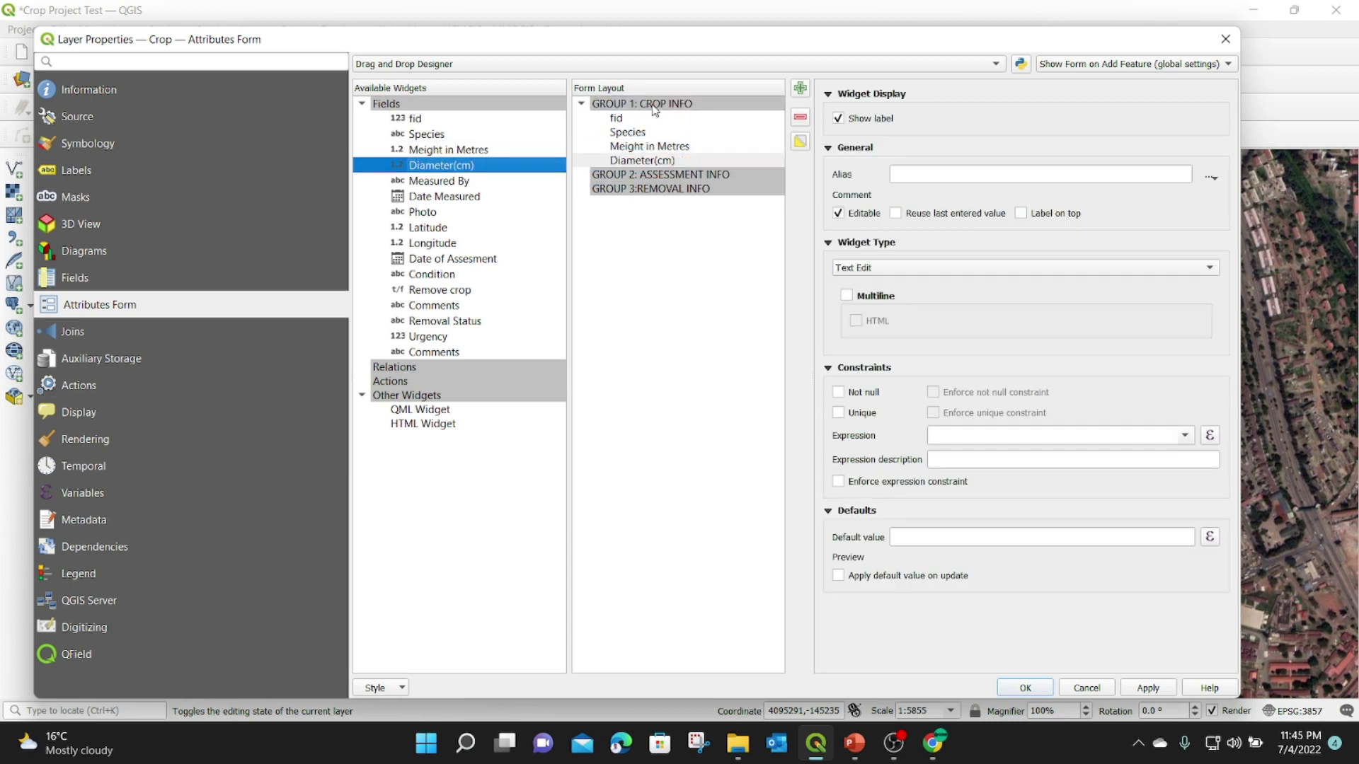
{"action": "left_click_drag", "start_coordinate": [433, 183], "coordinate": [641, 111]}
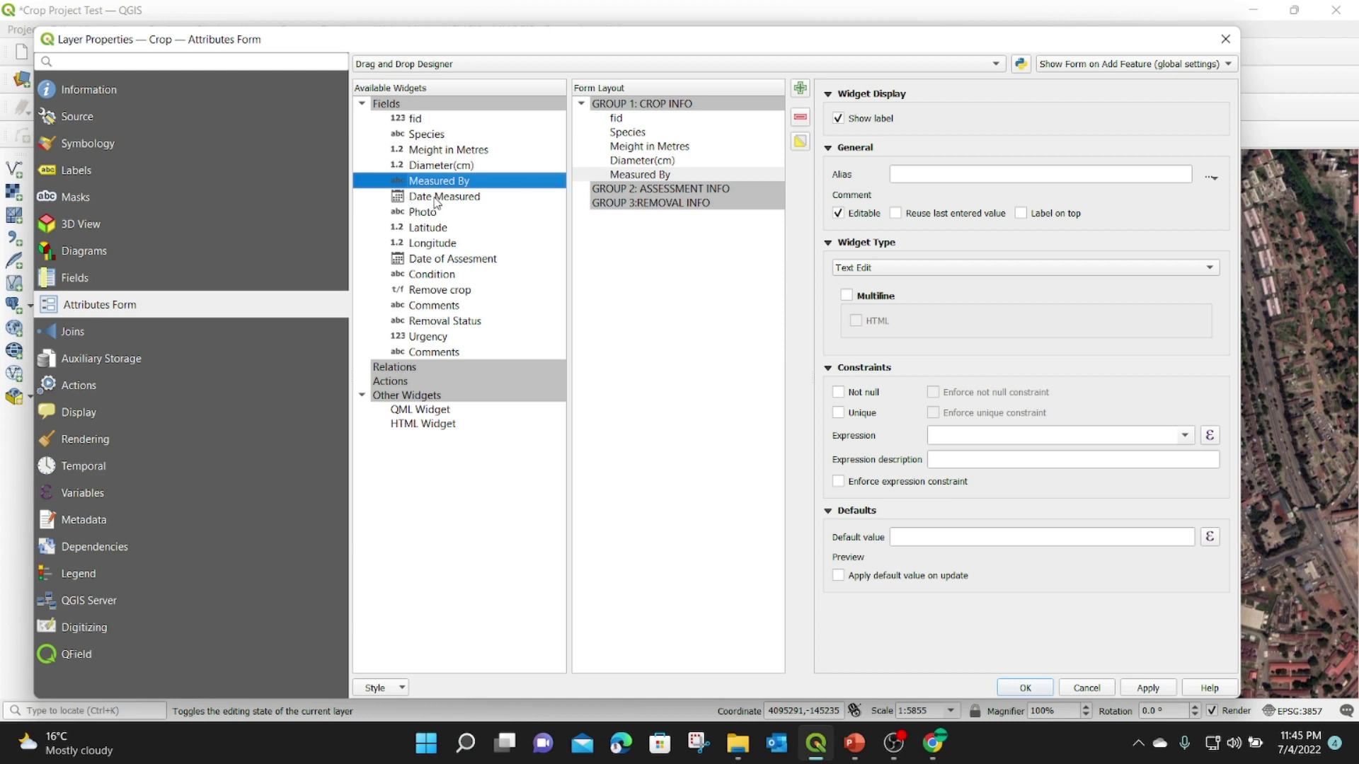
{"action": "left_click_drag", "start_coordinate": [425, 202], "coordinate": [636, 110]}
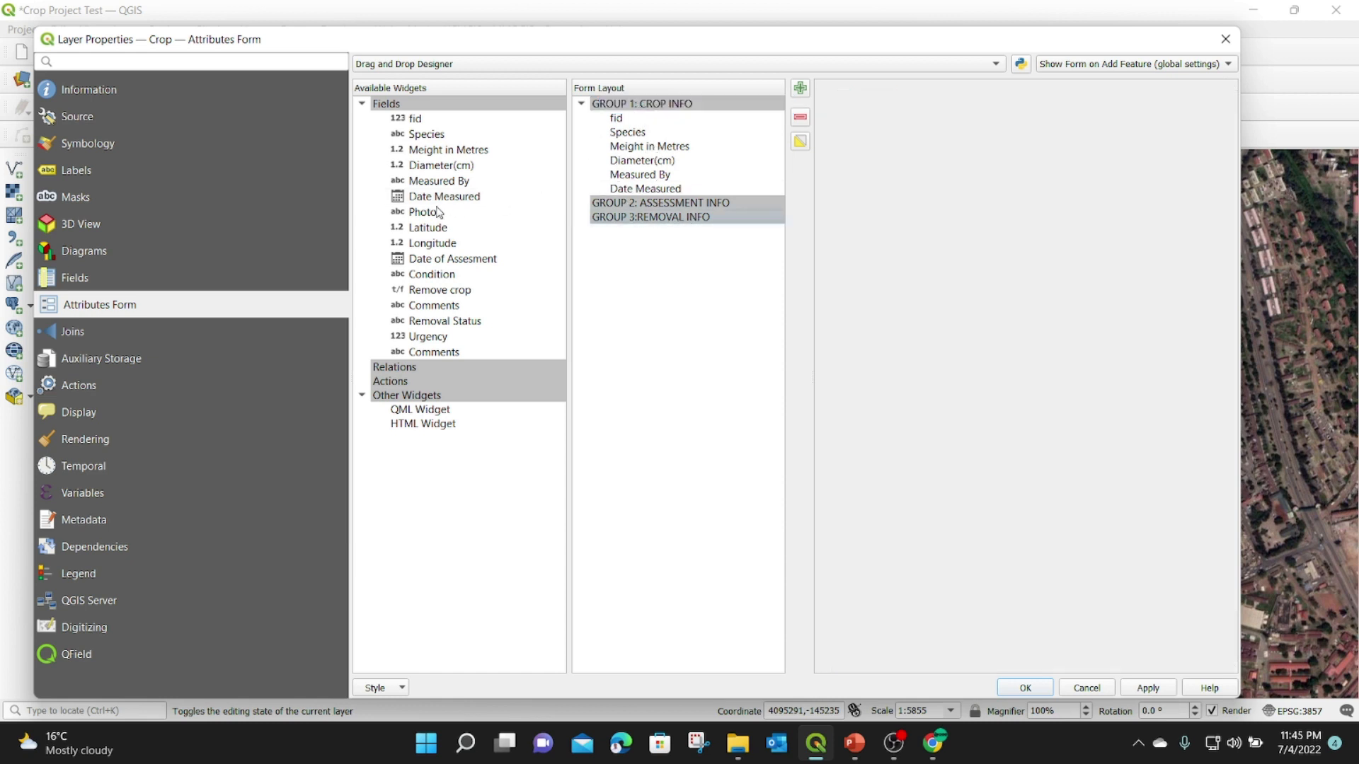
{"action": "left_click_drag", "start_coordinate": [434, 215], "coordinate": [640, 110]}
{"action": "left_click_drag", "start_coordinate": [417, 228], "coordinate": [648, 110]}
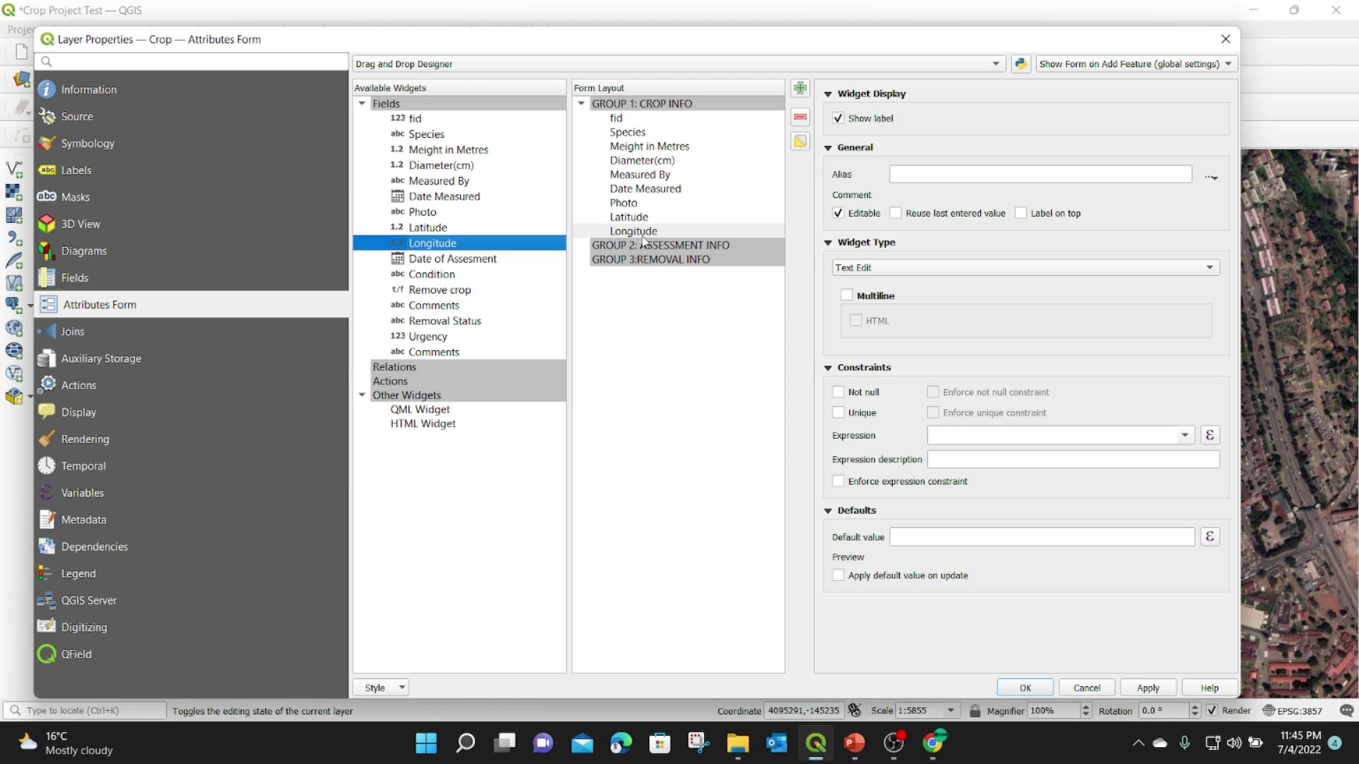
Place Date of Assesment, Condition, Remove crop and the first Comments field under GROUP 2: ASSESSMENT INFO.
{"action": "left_click", "coordinate": [440, 260]}
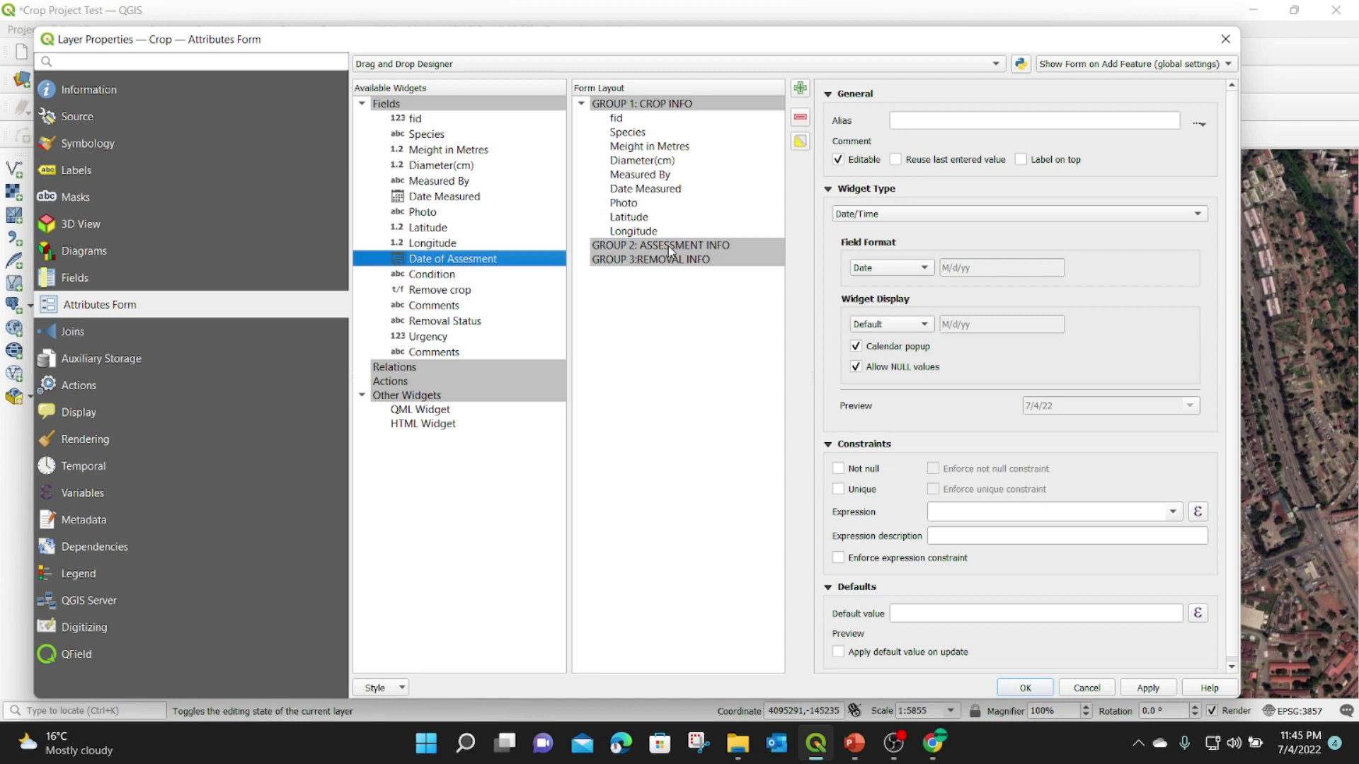
{"action": "left_click_drag", "start_coordinate": [471, 262], "coordinate": [692, 253]}
{"action": "left_click_drag", "start_coordinate": [429, 278], "coordinate": [626, 264]}
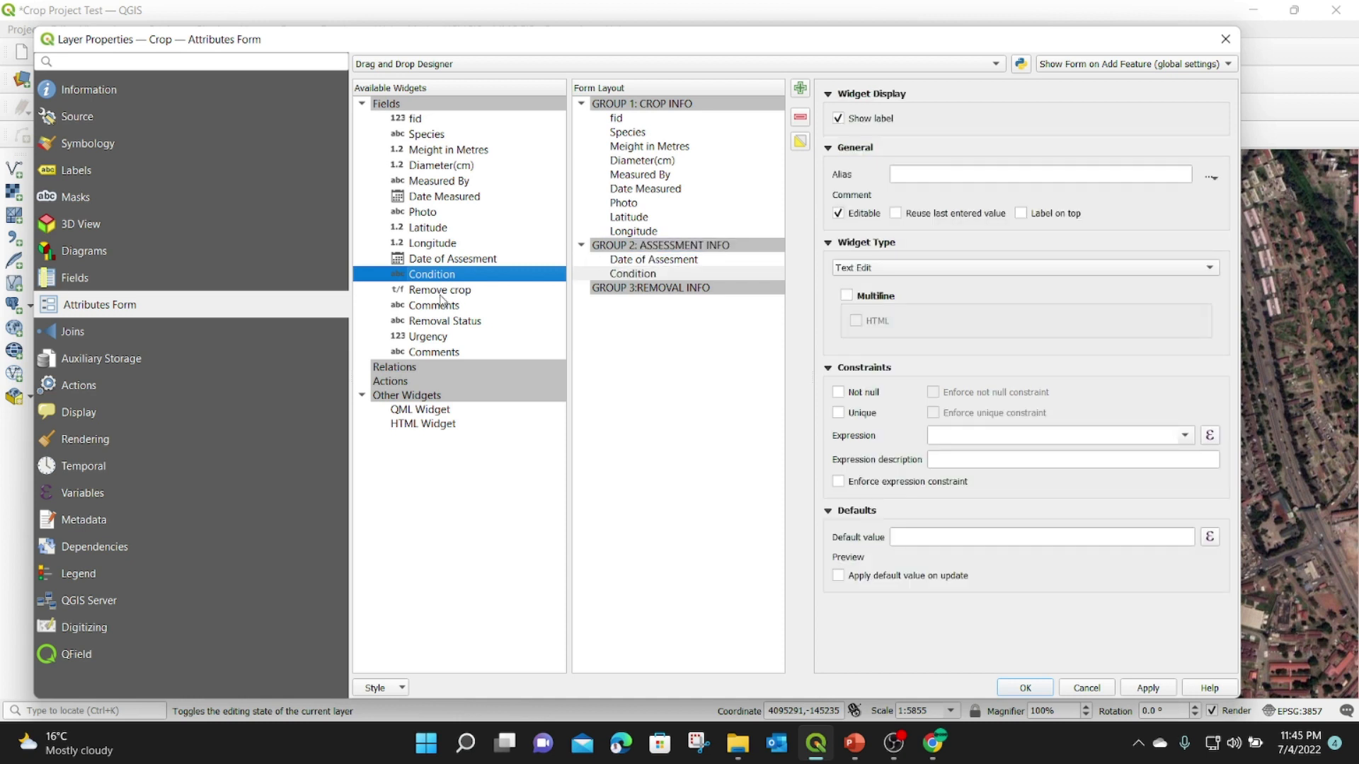
{"action": "left_click_drag", "start_coordinate": [440, 291], "coordinate": [661, 253]}
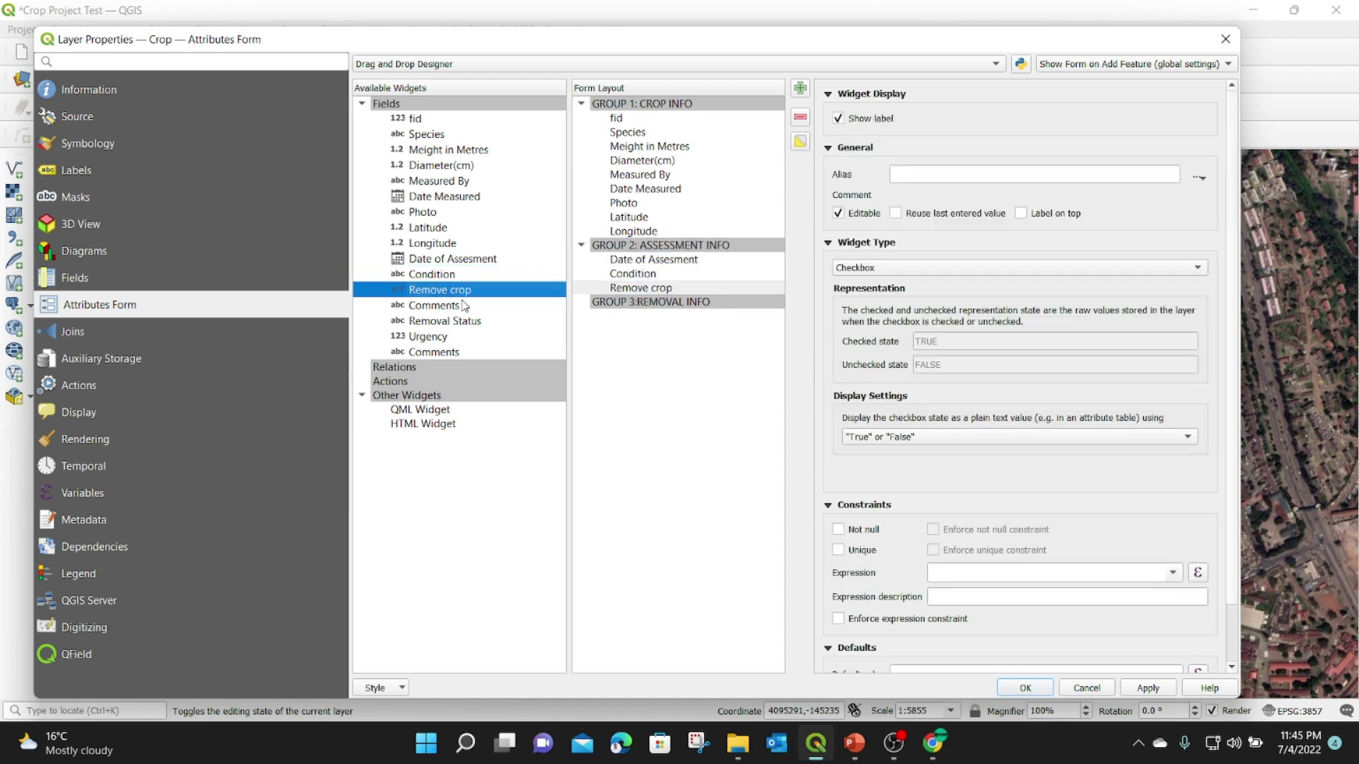
{"action": "left_click_drag", "start_coordinate": [467, 306], "coordinate": [662, 251]}
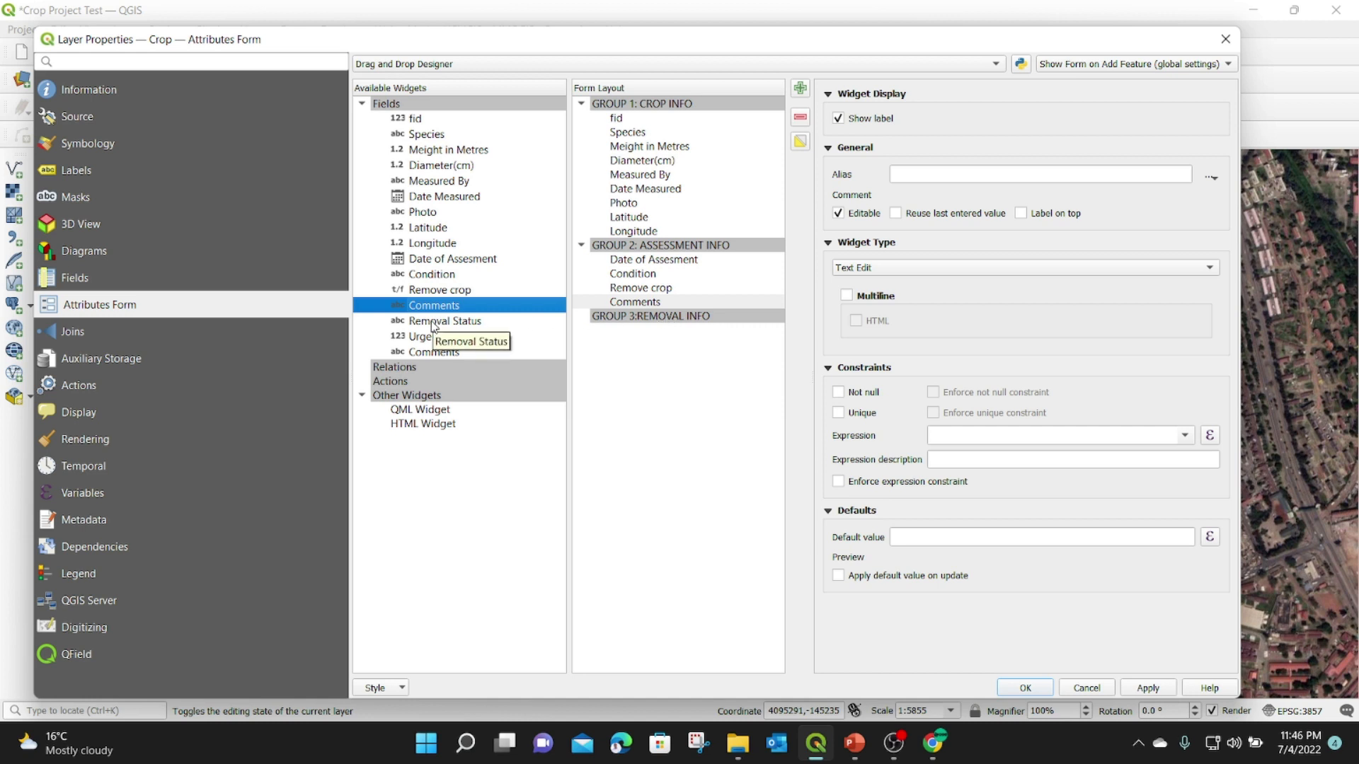
Place Removal Status, Urgency and the last Comments field under GROUP 3:REMOVAL INFO, and save the Crop layer's form settings.
{"action": "left_click_drag", "start_coordinate": [433, 322], "coordinate": [625, 331]}
{"action": "left_click_drag", "start_coordinate": [415, 337], "coordinate": [632, 316]}
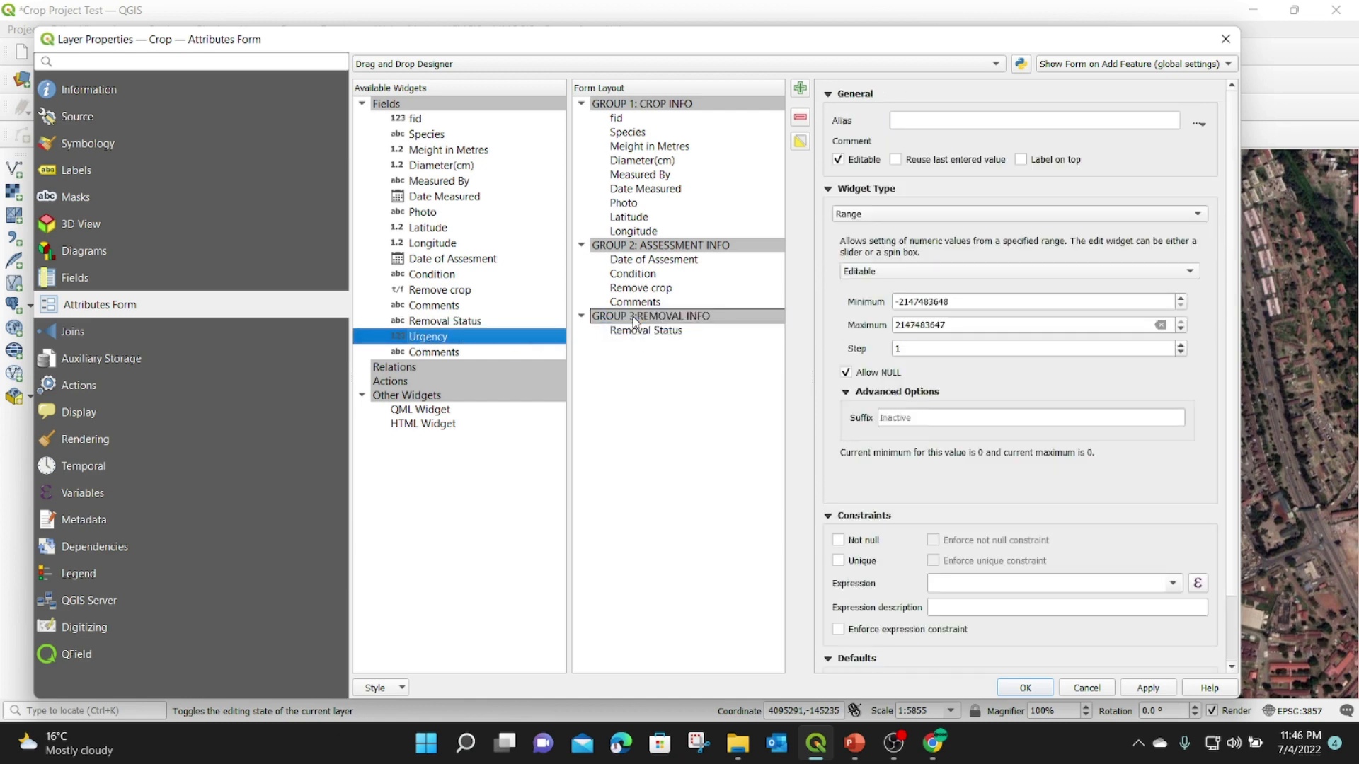
{"action": "left_click_drag", "start_coordinate": [434, 352], "coordinate": [630, 352]}
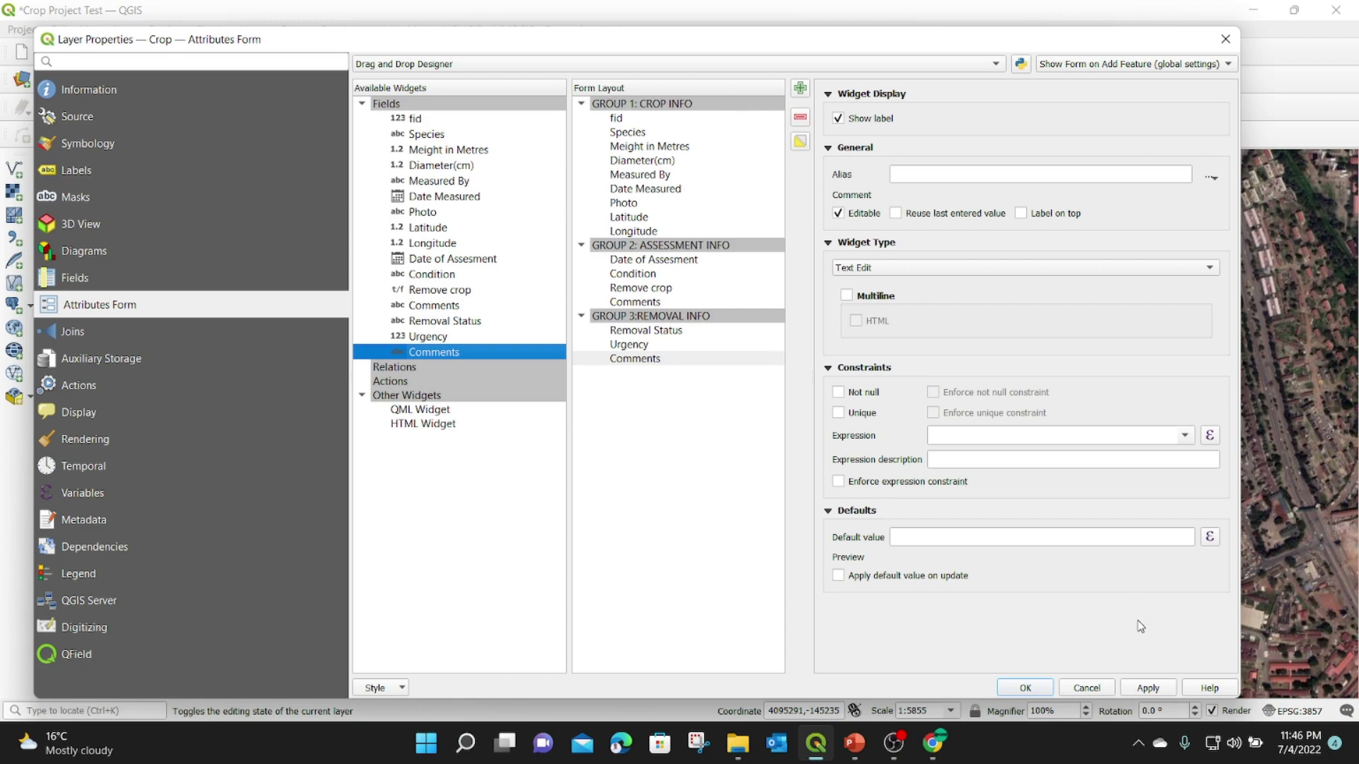
{"action": "left_click", "coordinate": [1148, 688]}
{"action": "left_click", "coordinate": [1026, 688]}
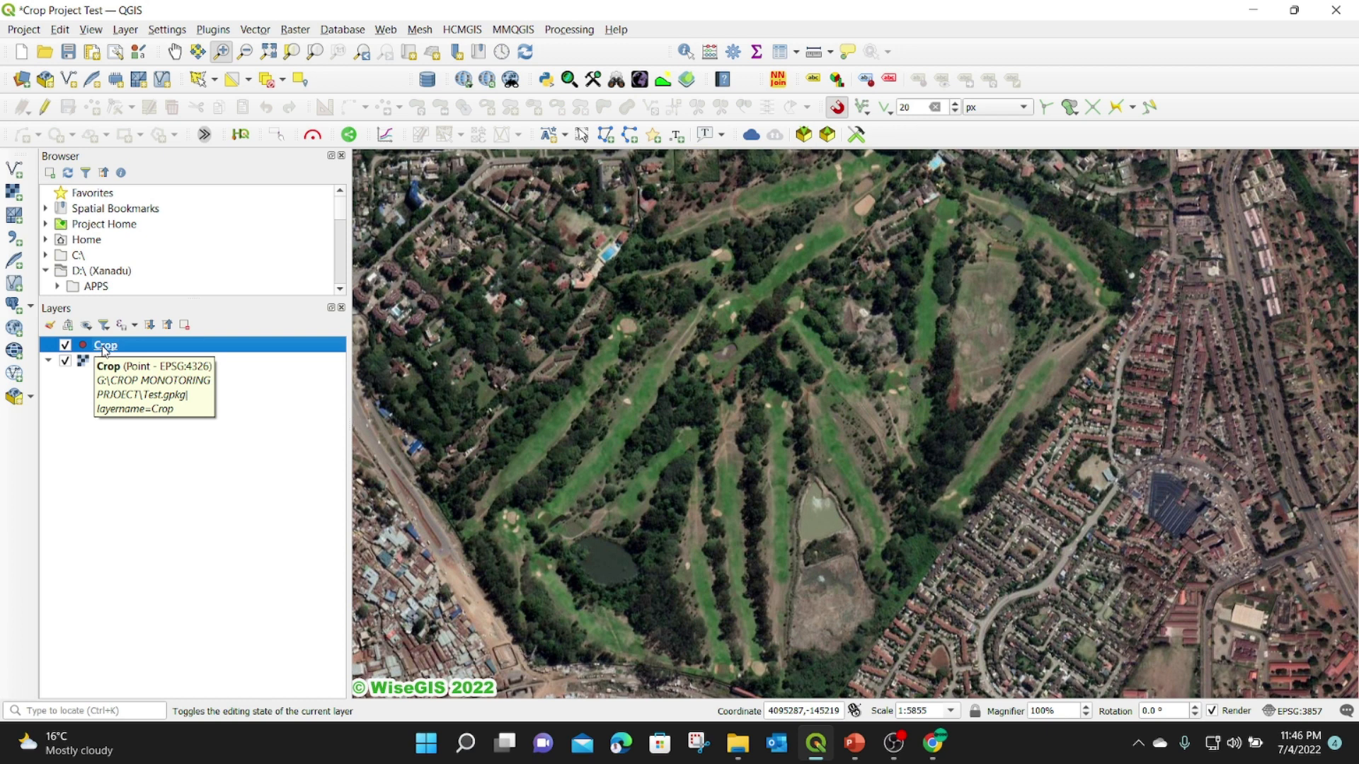
Examine the three group tabs of the Crop feature form with a trial point on the golf course, discarding the point.
{"action": "left_click", "coordinate": [45, 107]}
{"action": "left_click", "coordinate": [93, 108]}
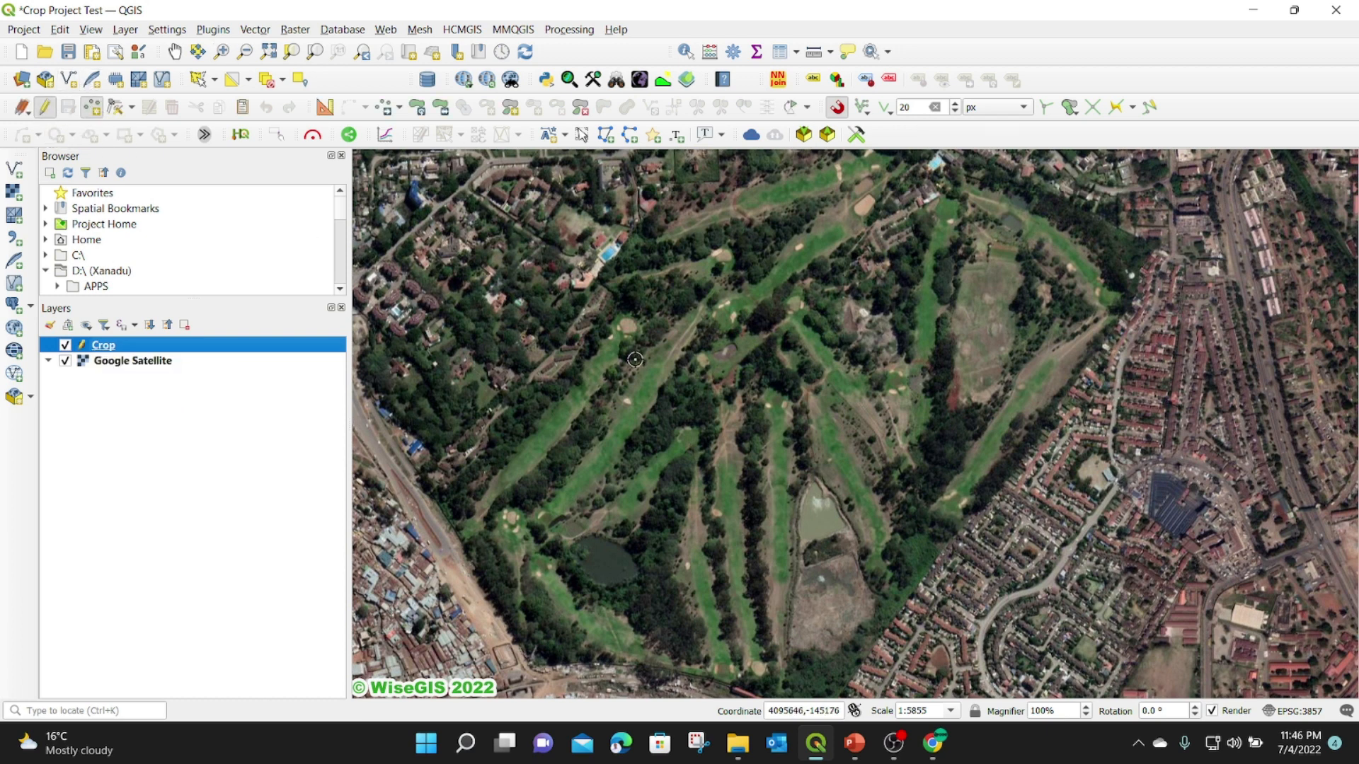
{"action": "left_click", "coordinate": [792, 380]}
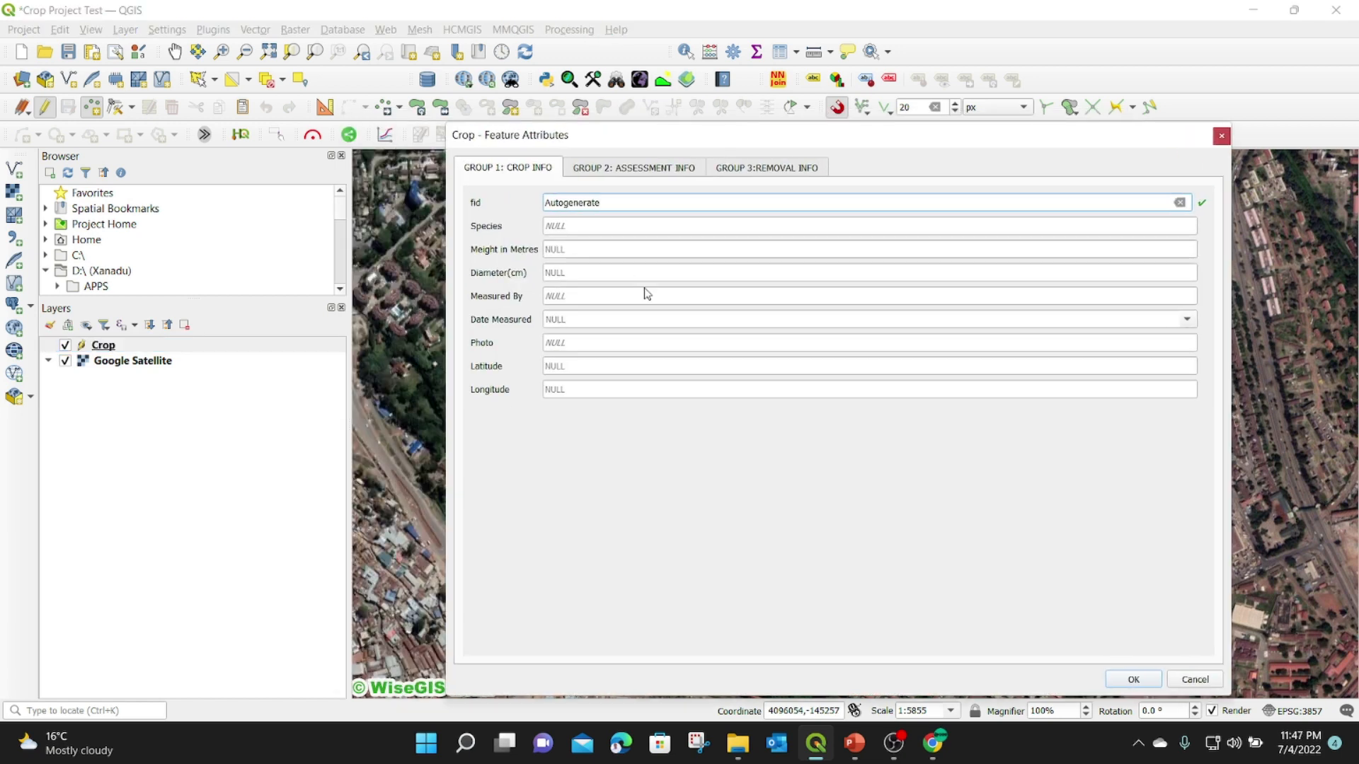
{"action": "left_click", "coordinate": [617, 167]}
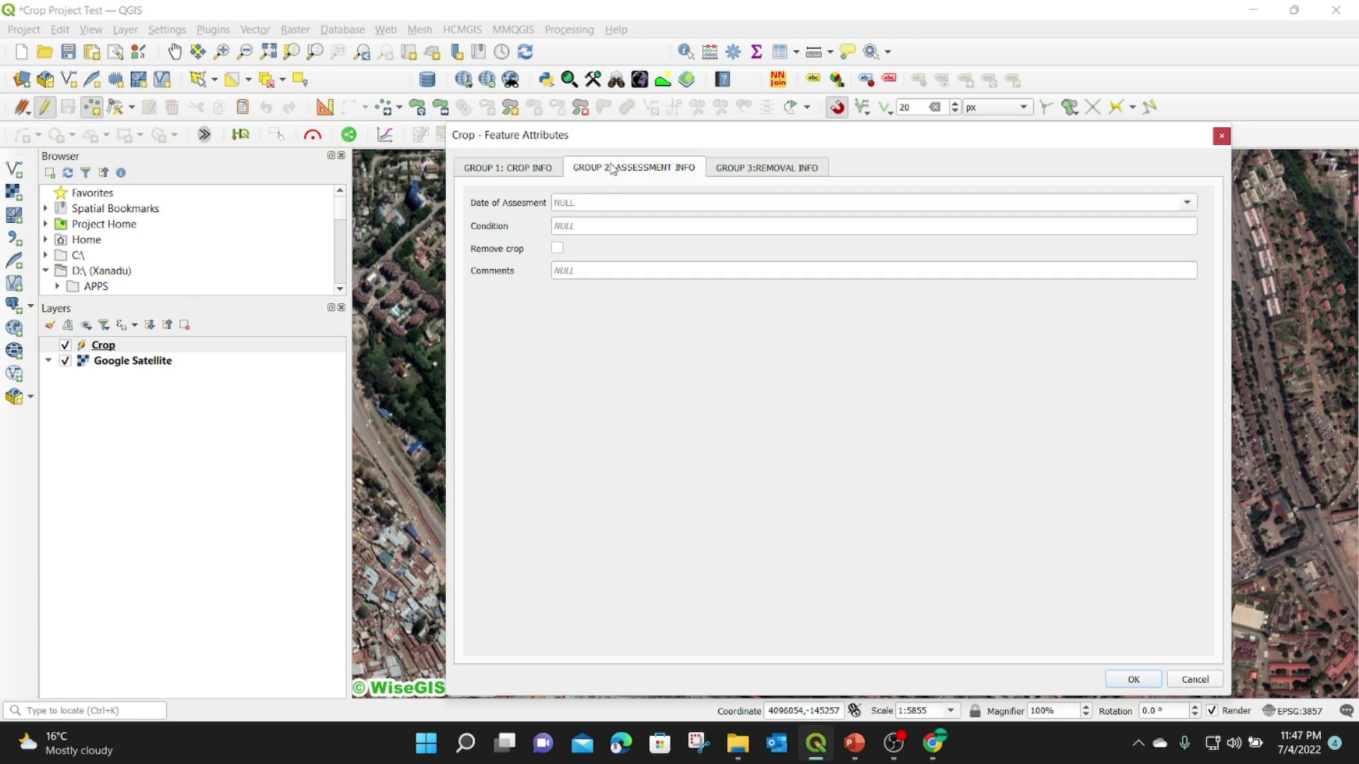
{"action": "left_click", "coordinate": [745, 169]}
{"action": "left_click", "coordinate": [522, 172]}
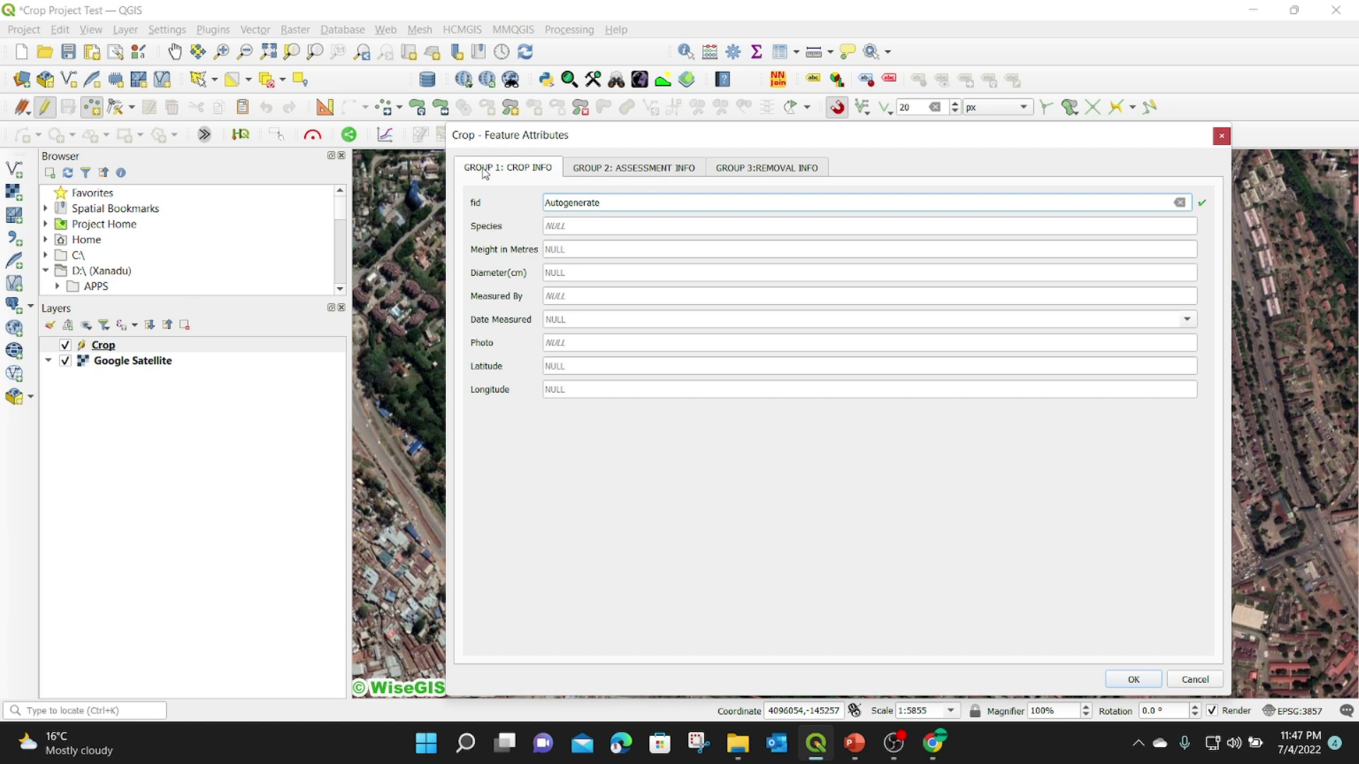
{"action": "left_click", "coordinate": [628, 165]}
{"action": "left_click", "coordinate": [751, 172]}
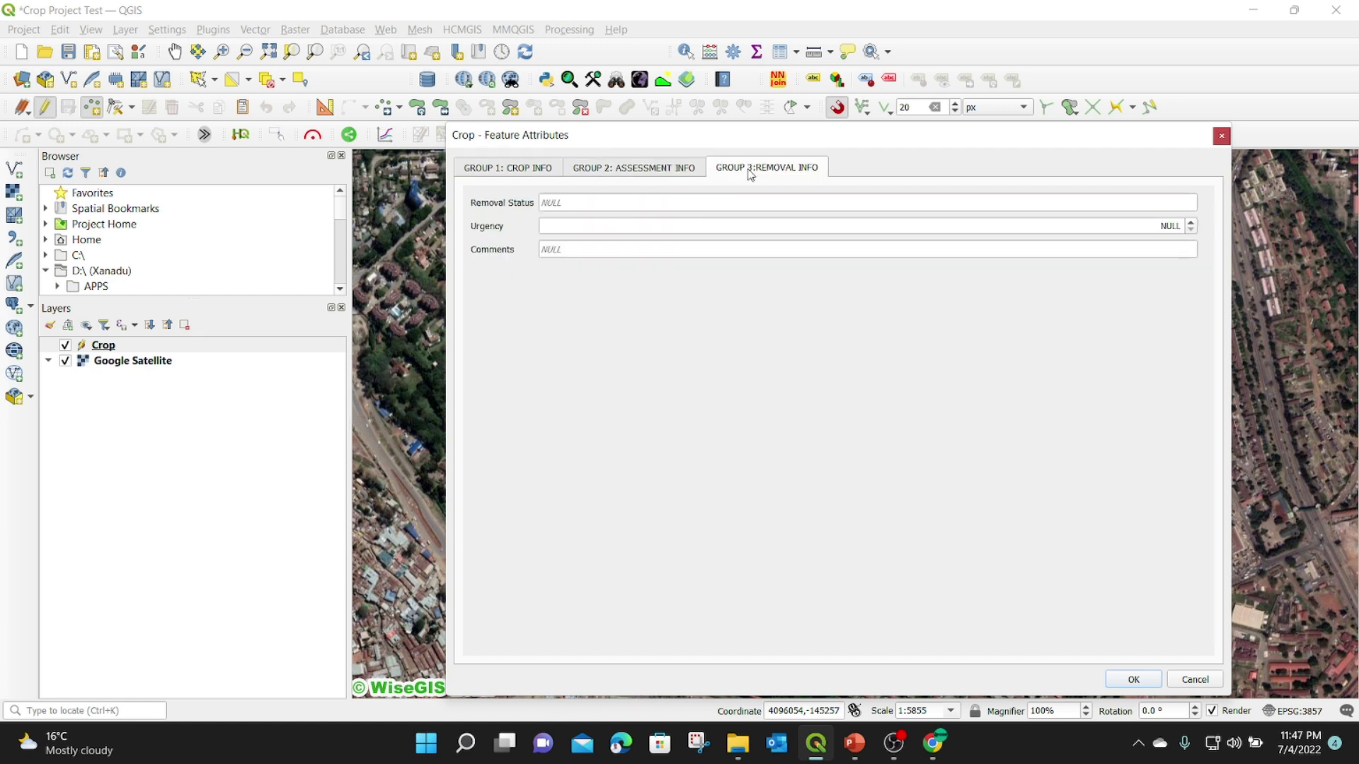
{"action": "left_click", "coordinate": [598, 173]}
{"action": "left_click", "coordinate": [525, 175]}
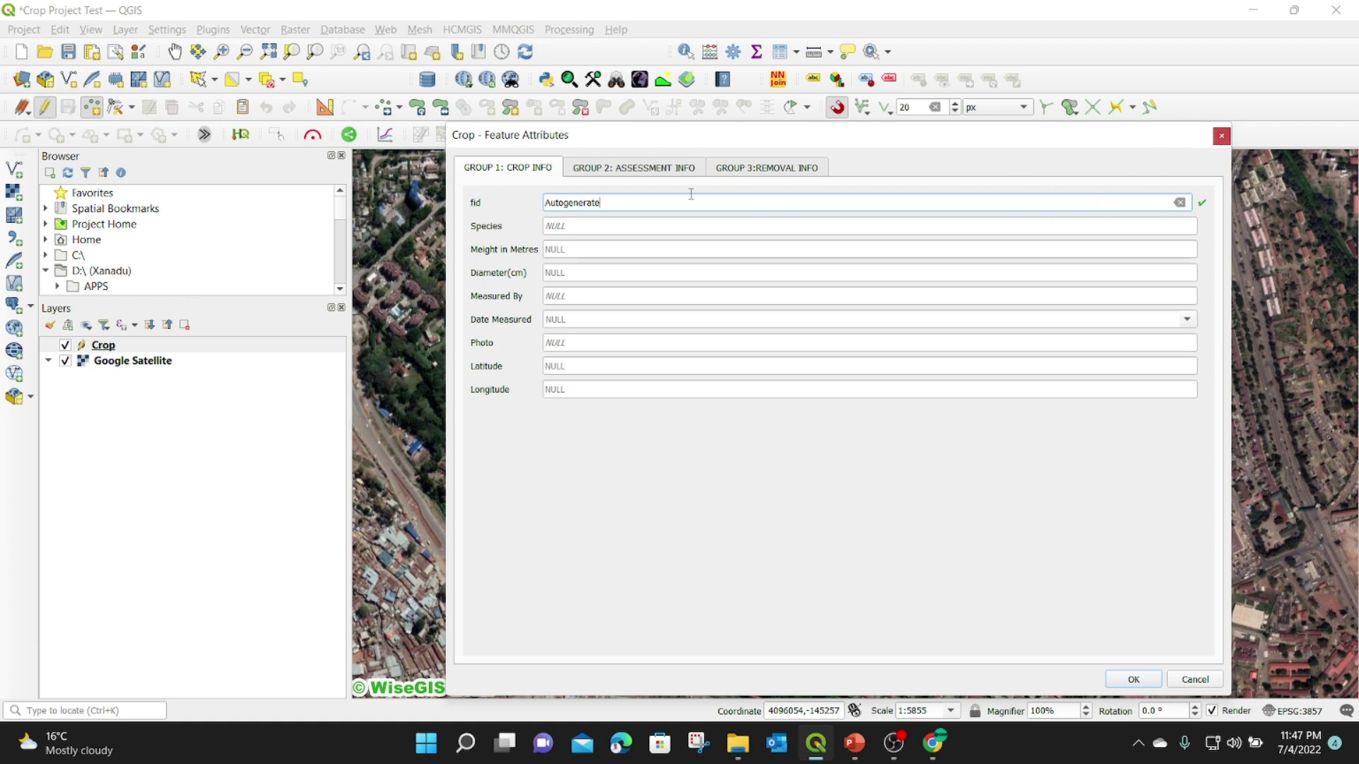
{"action": "left_click", "coordinate": [1221, 136]}
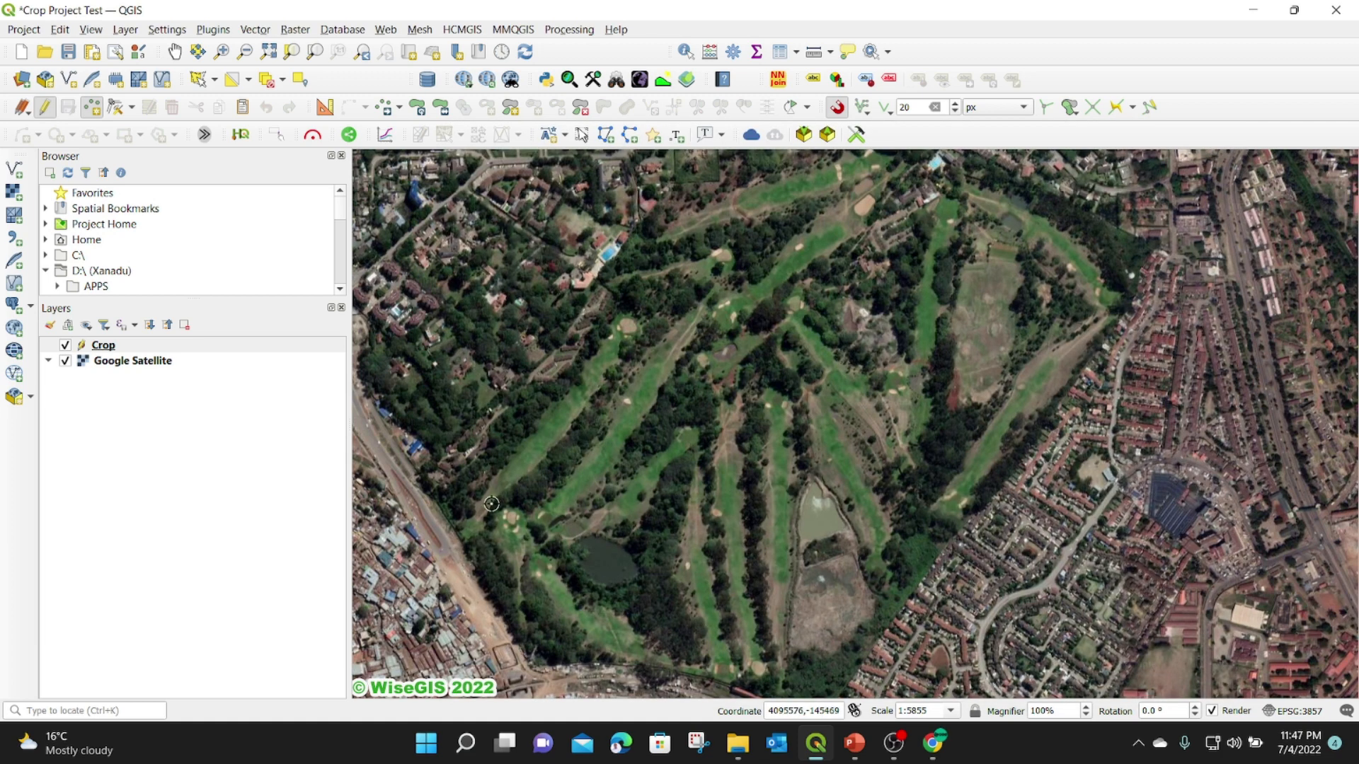
Check the columns in the Crop layer's attribute table and close it.
{"action": "right_click", "coordinate": [101, 351]}
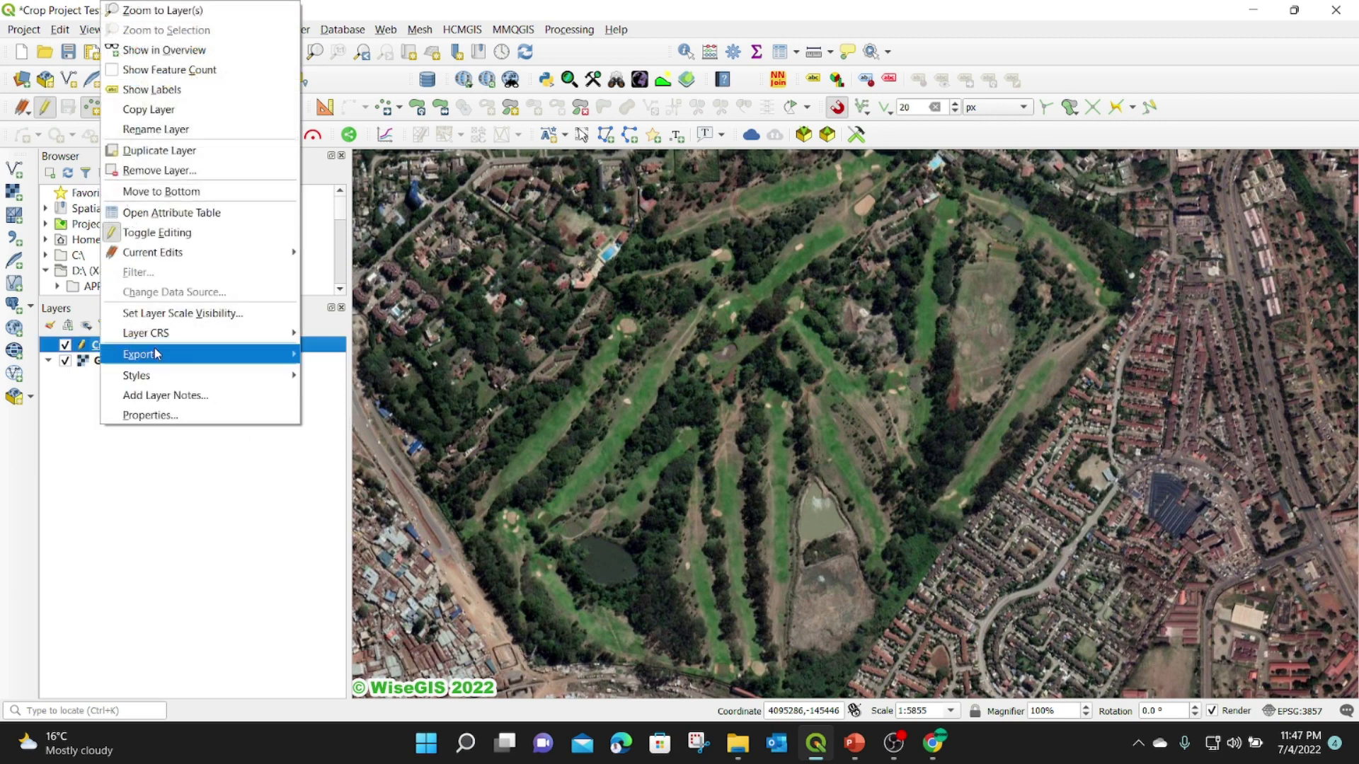
{"action": "left_click", "coordinate": [184, 221]}
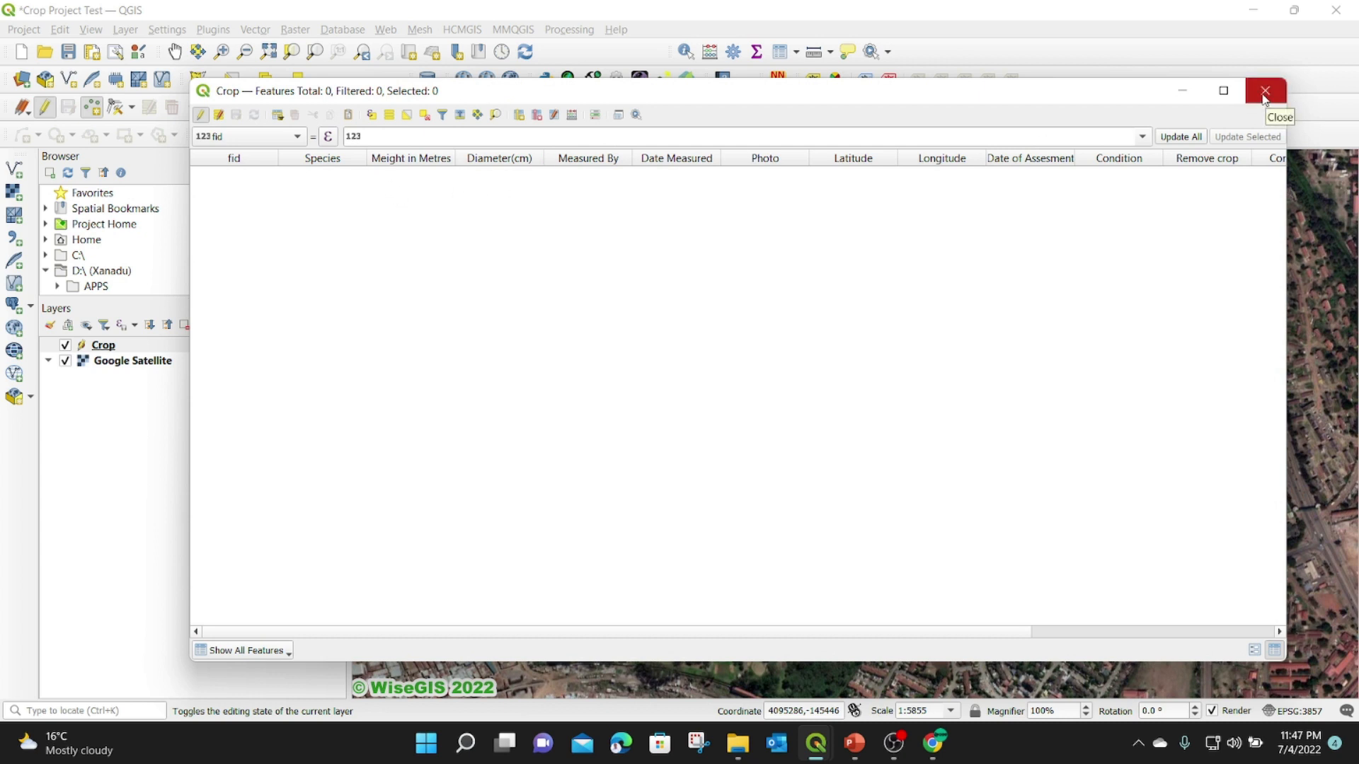
{"action": "left_click", "coordinate": [1265, 92]}
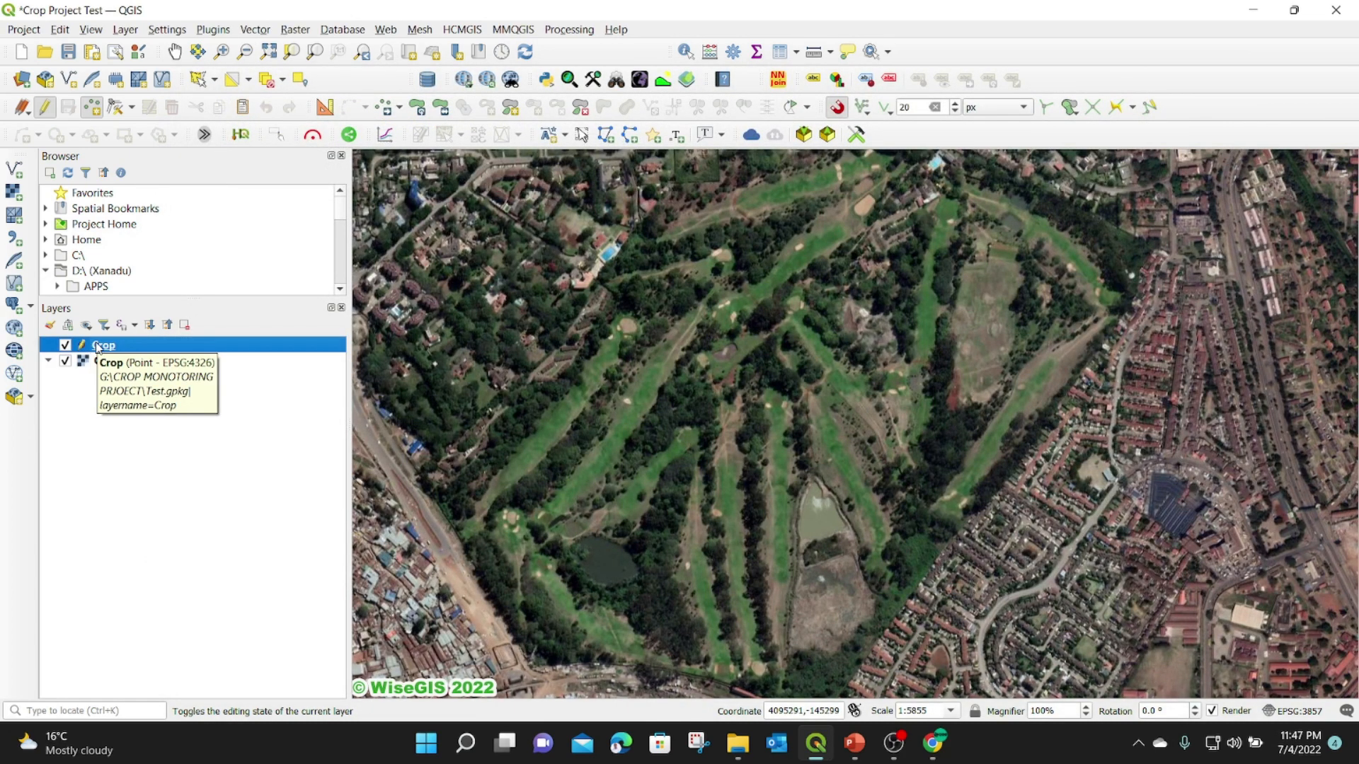
Set the Species field under GROUP 1: CROP INFO to an editable Unique Values widget and save the Crop layer's form settings.
{"action": "right_click", "coordinate": [89, 347]}
{"action": "left_click", "coordinate": [151, 414]}
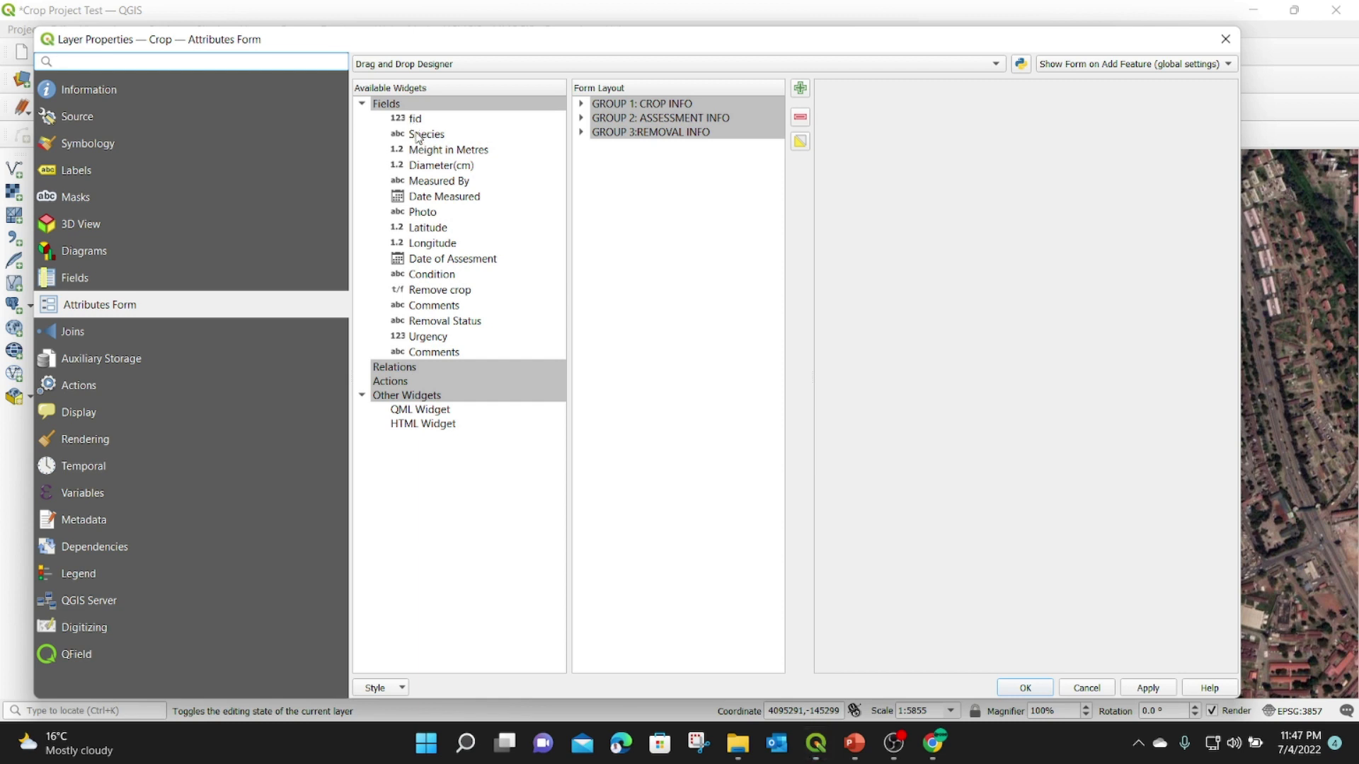
{"action": "left_click", "coordinate": [432, 138]}
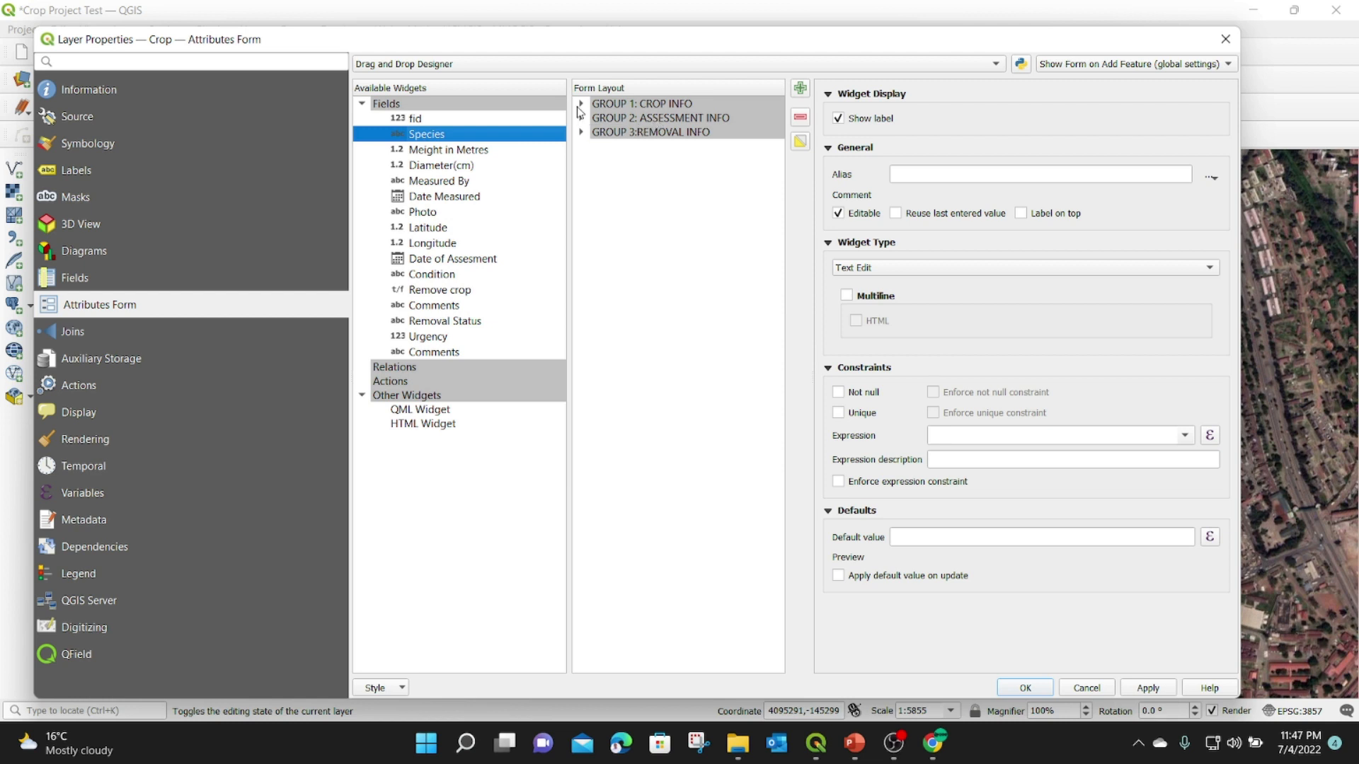
{"action": "left_click", "coordinate": [580, 104]}
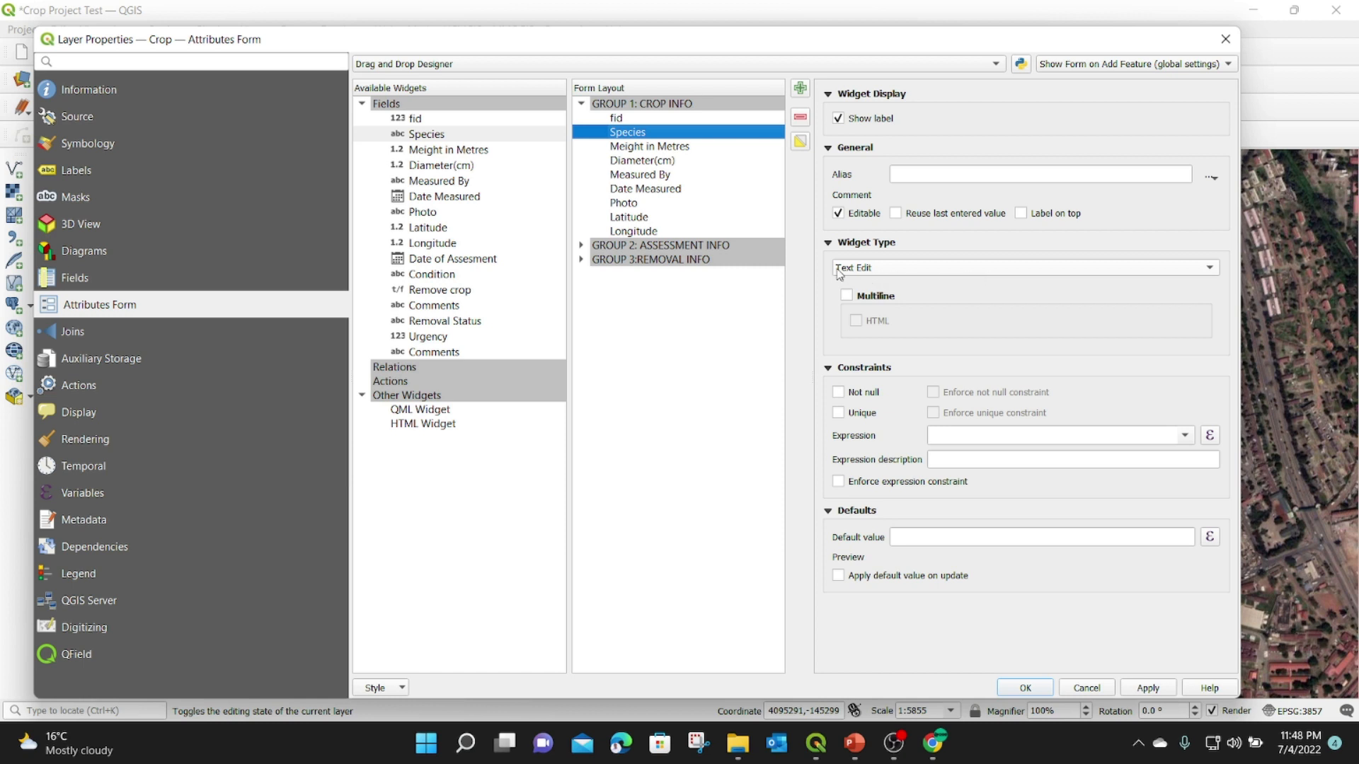
{"action": "left_click", "coordinate": [1220, 269]}
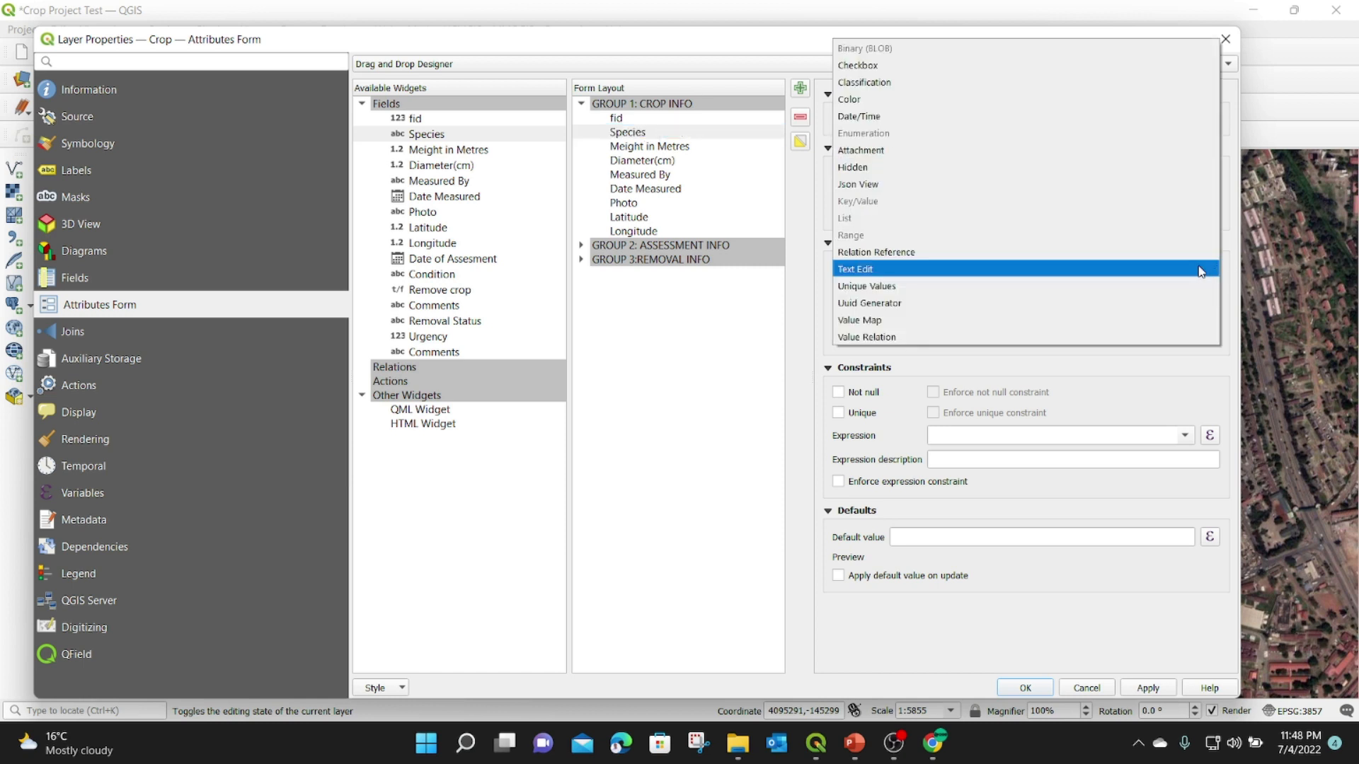
{"action": "left_click", "coordinate": [881, 288]}
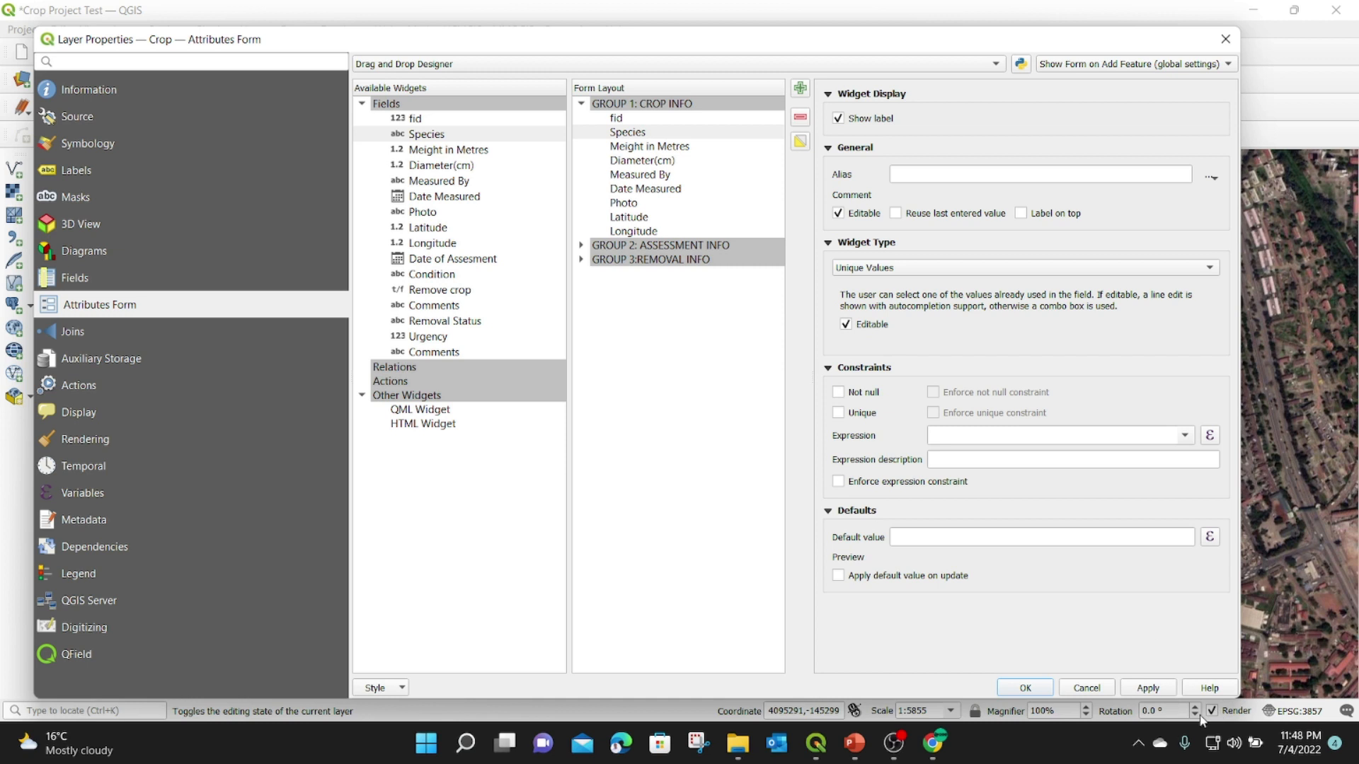
{"action": "left_click", "coordinate": [1150, 690]}
{"action": "left_click", "coordinate": [1025, 689]}
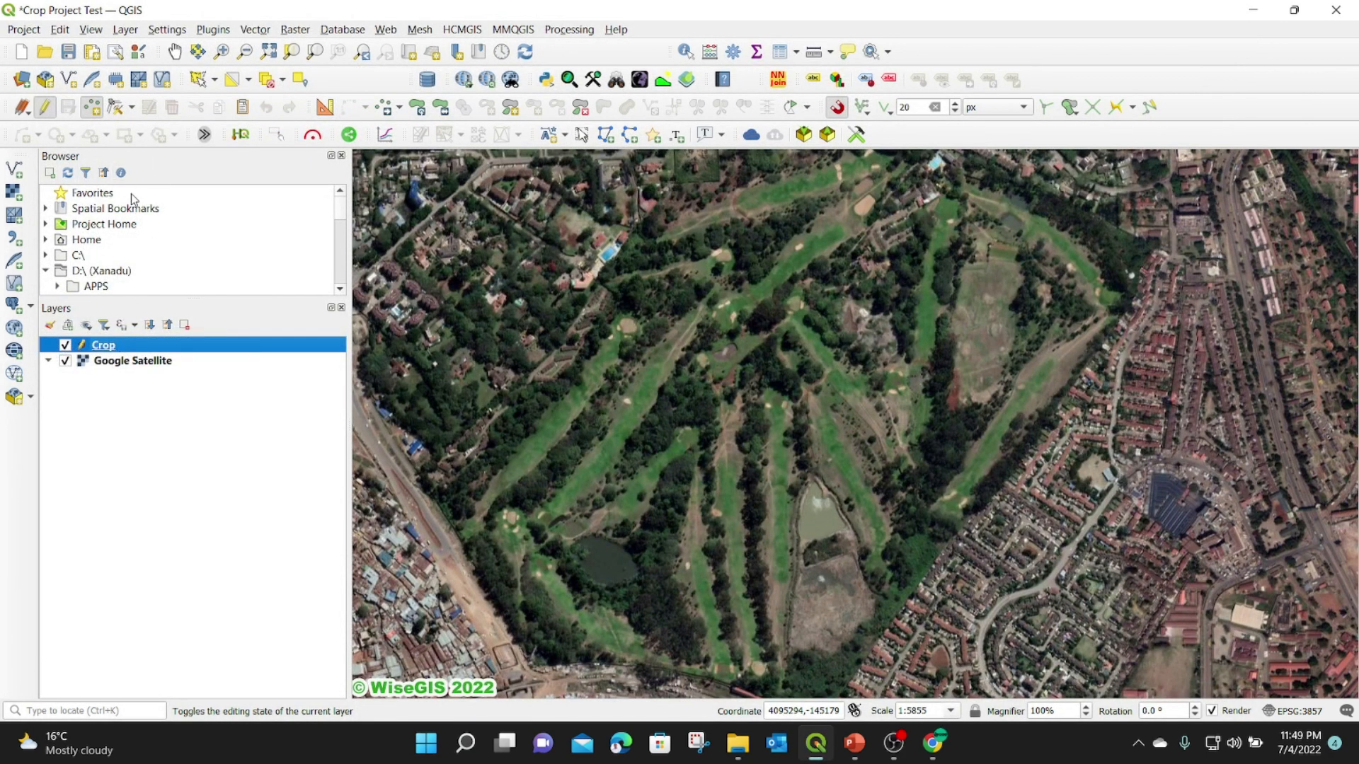
Restart editing on the Crop layer and add a point with Species Cassava at the dark tree cluster in the upper middle of the golf course.
{"action": "left_click", "coordinate": [44, 108]}
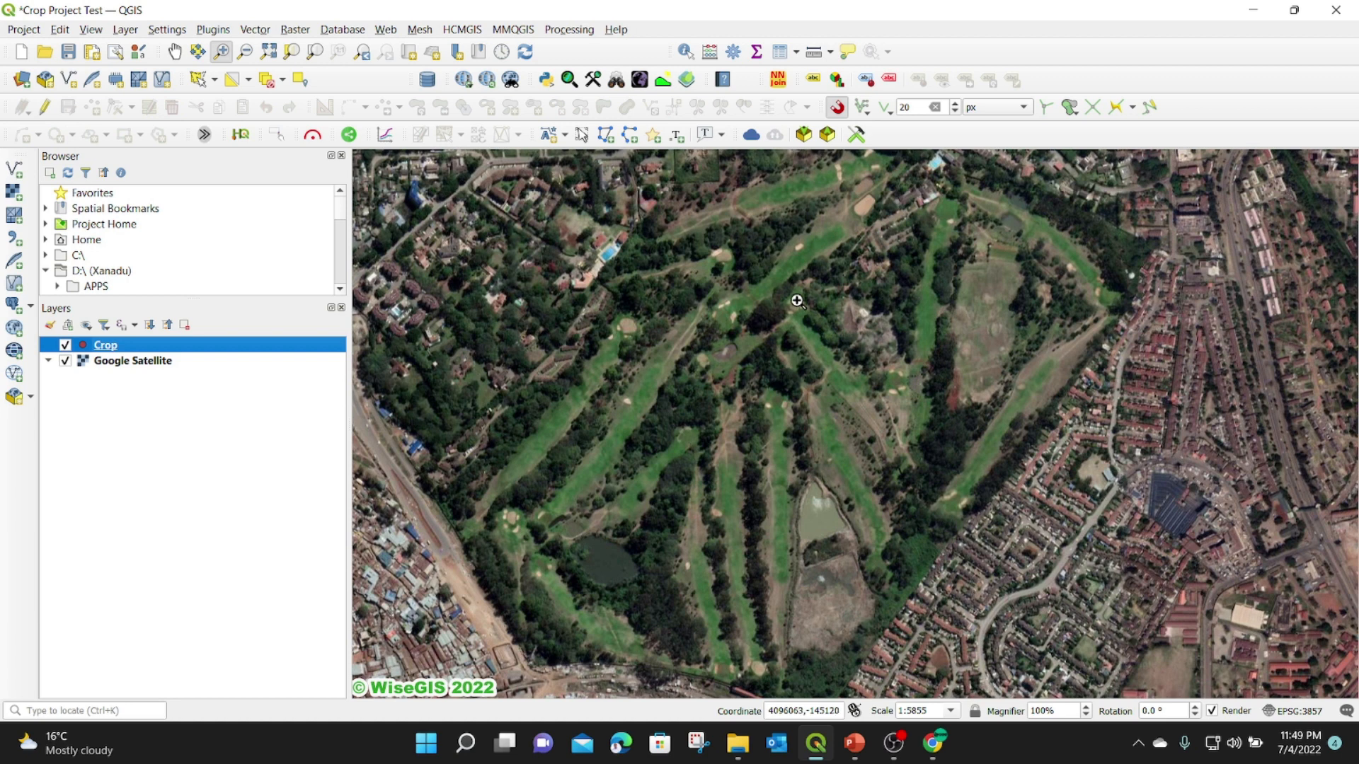
{"action": "left_click", "coordinate": [46, 108]}
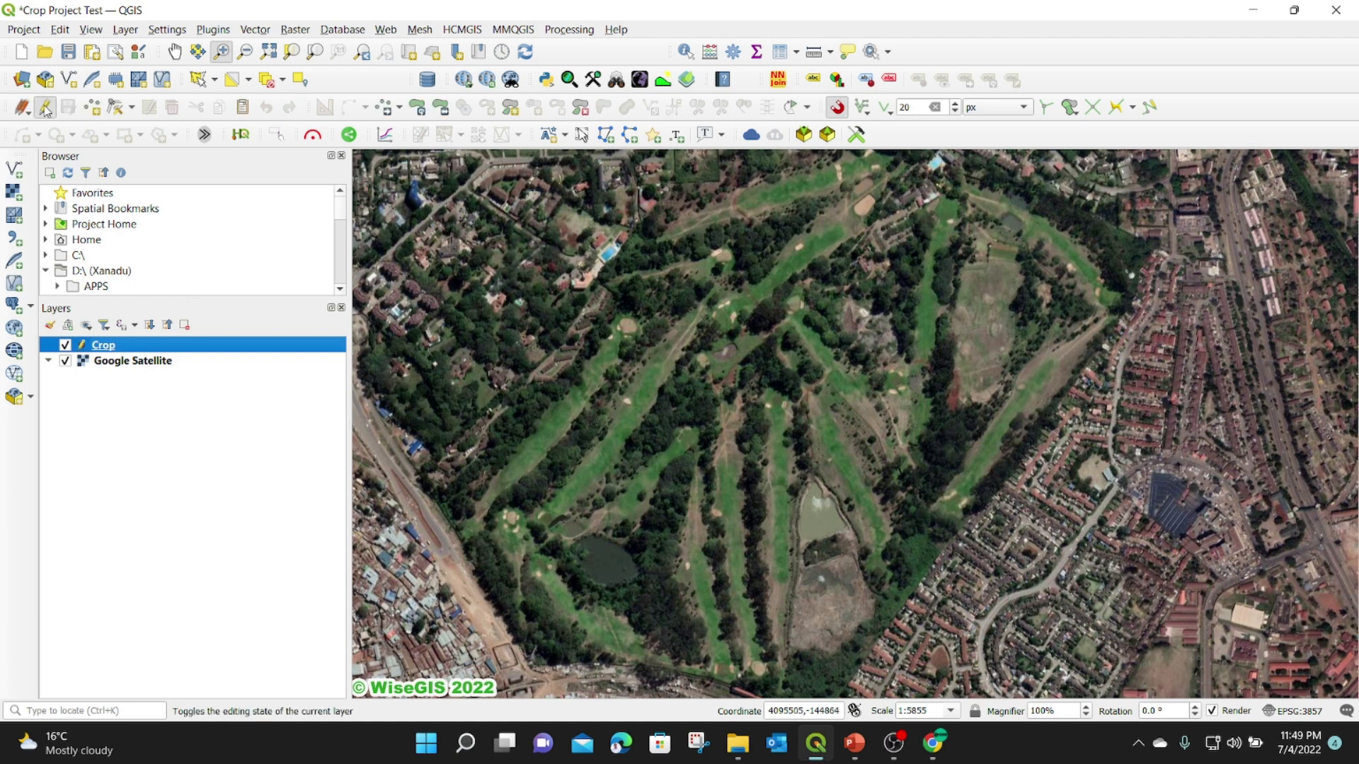
{"action": "left_click", "coordinate": [94, 108]}
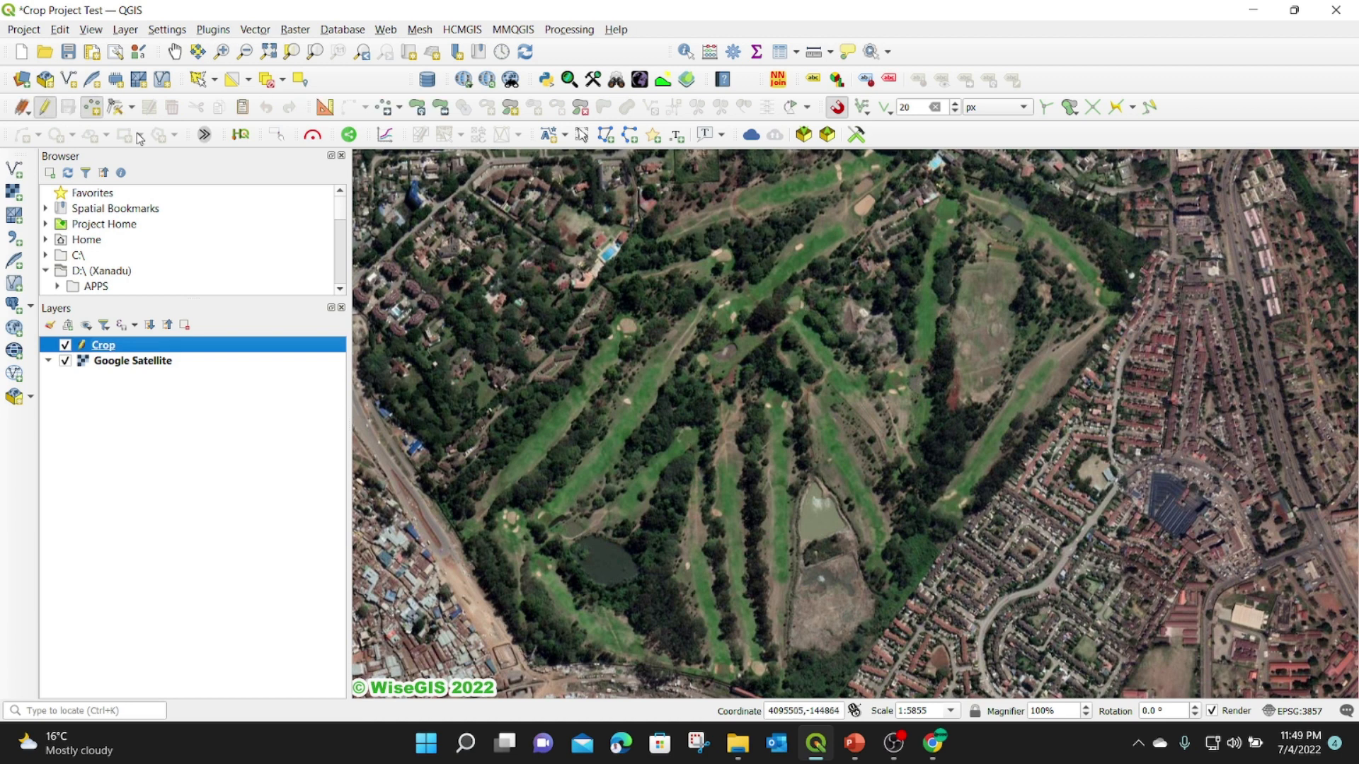
{"action": "left_click", "coordinate": [760, 316]}
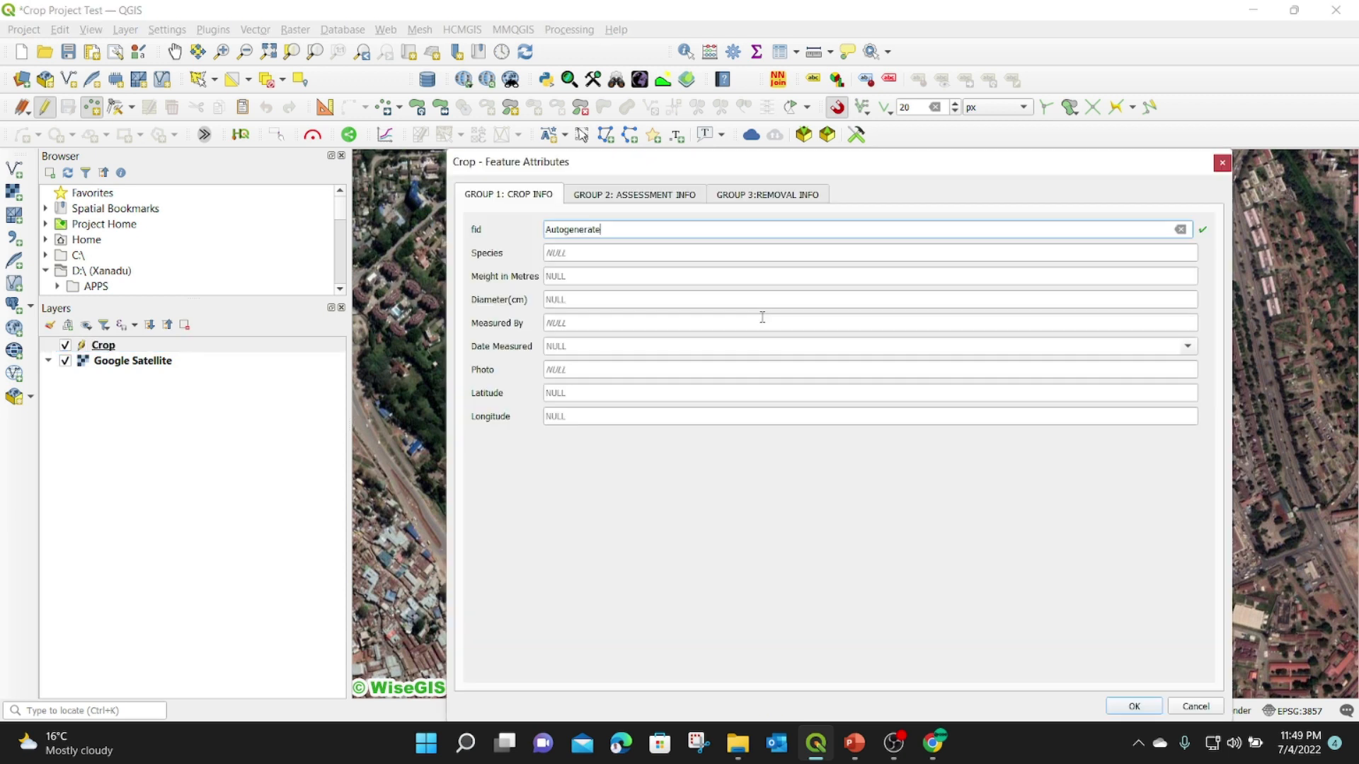
{"action": "left_click", "coordinate": [567, 253]}
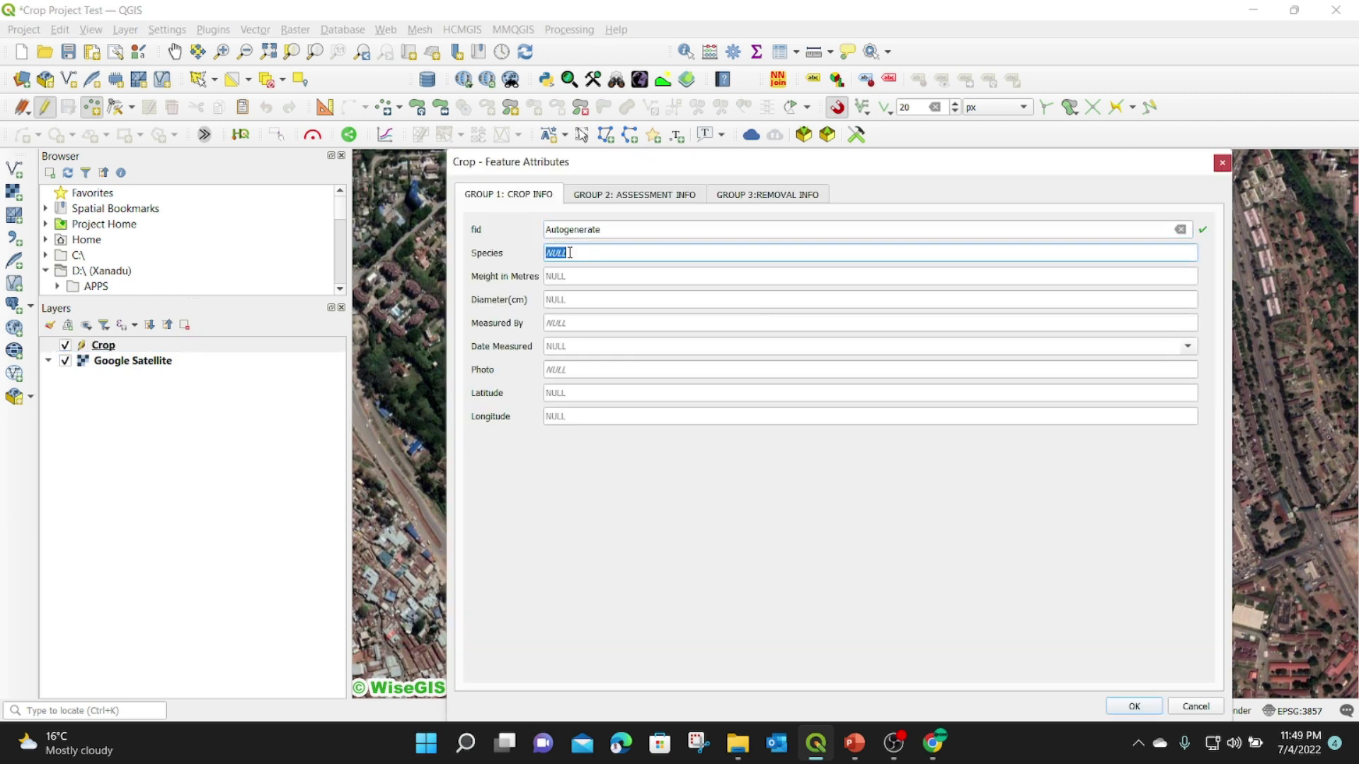
{"action": "type", "text": "Cassava"}
{"action": "left_click", "coordinate": [1134, 706]}
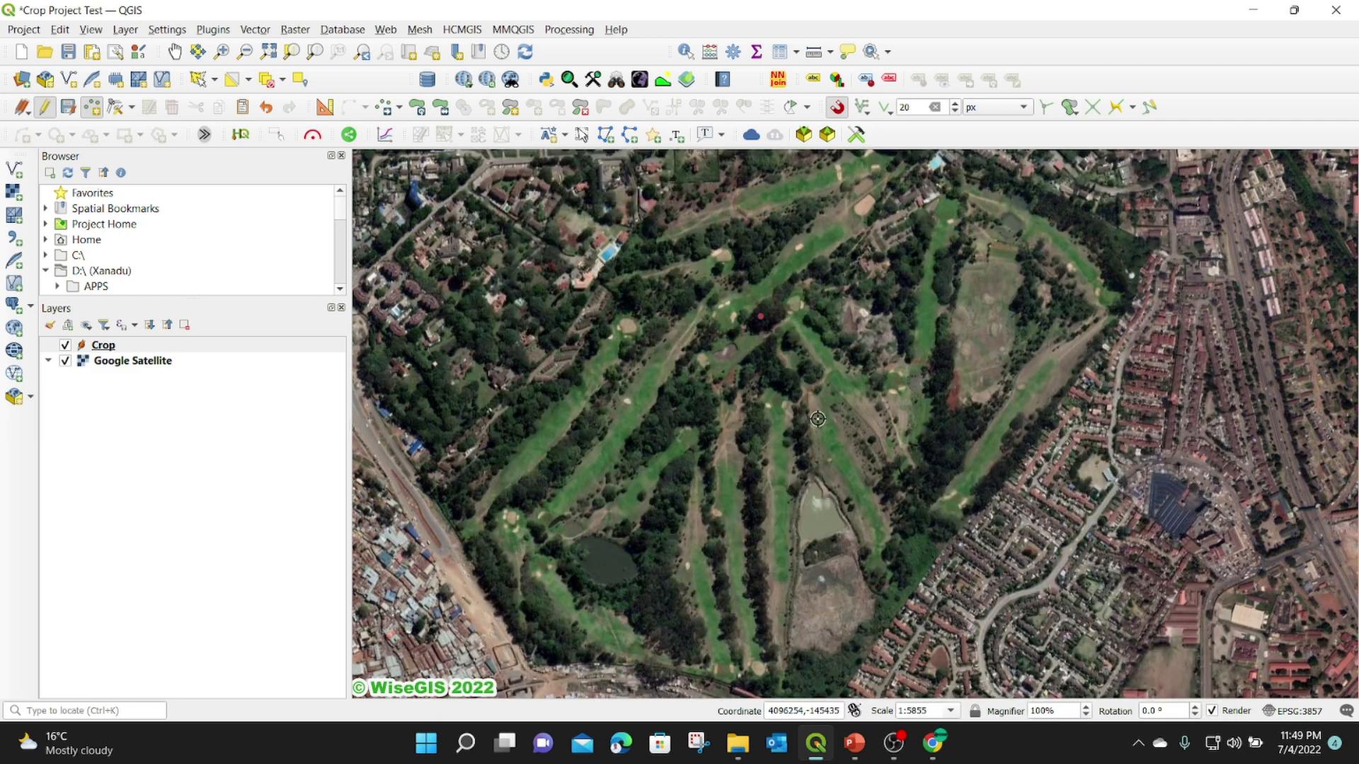
Add a Crop point with Species Maize beside the pale field in the golf course's northeast.
{"action": "left_click", "coordinate": [949, 275]}
{"action": "left_click", "coordinate": [569, 281]}
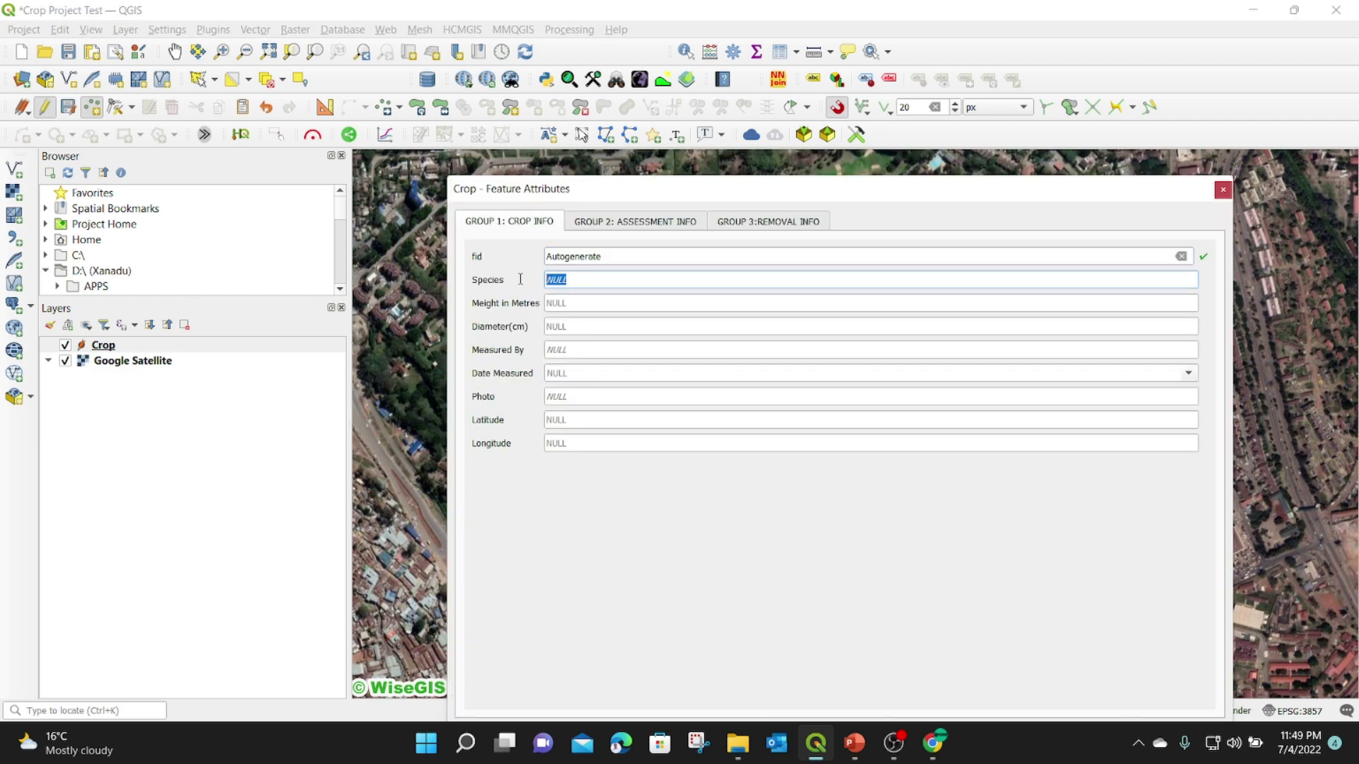
{"action": "type", "text": "Maize"}
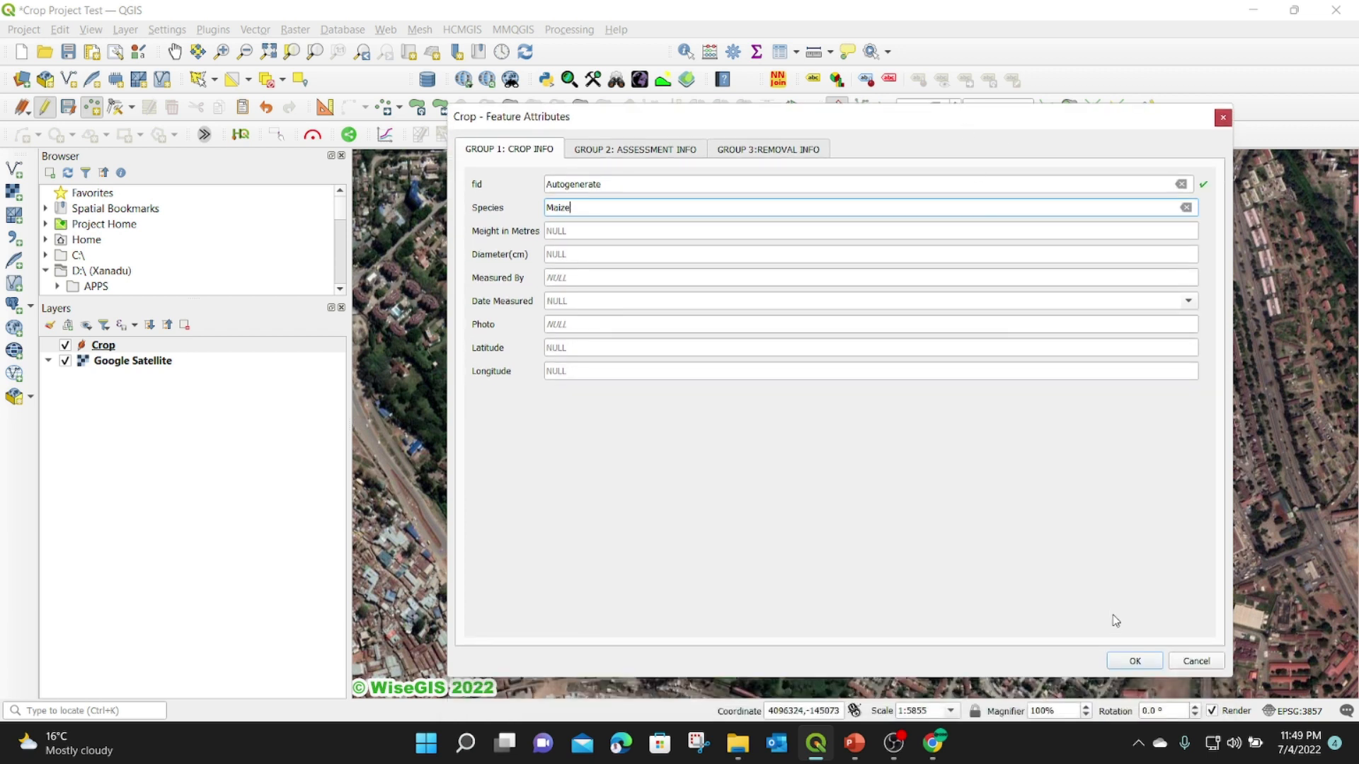
{"action": "left_click", "coordinate": [1126, 659]}
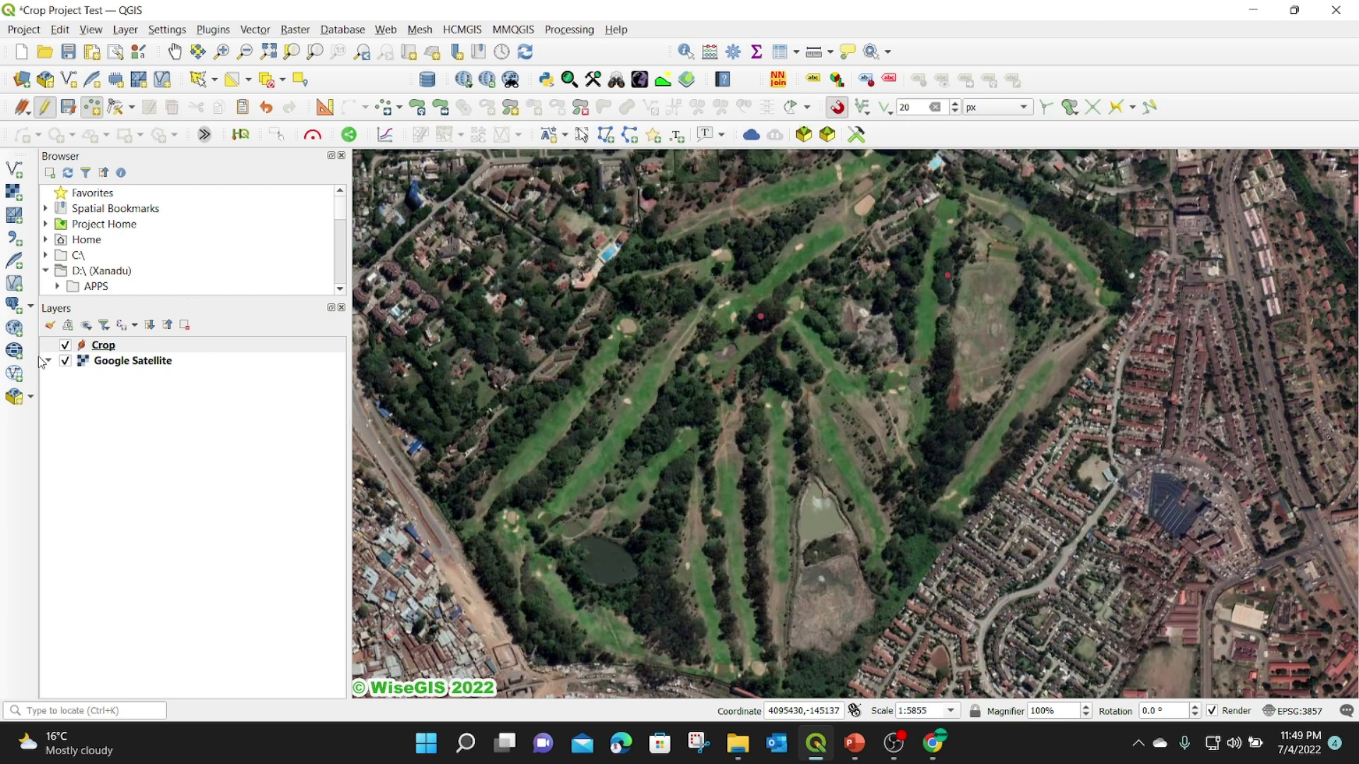
Change the Crop layer's symbol to the diamond red preset and save the symbology.
{"action": "left_click", "coordinate": [83, 349]}
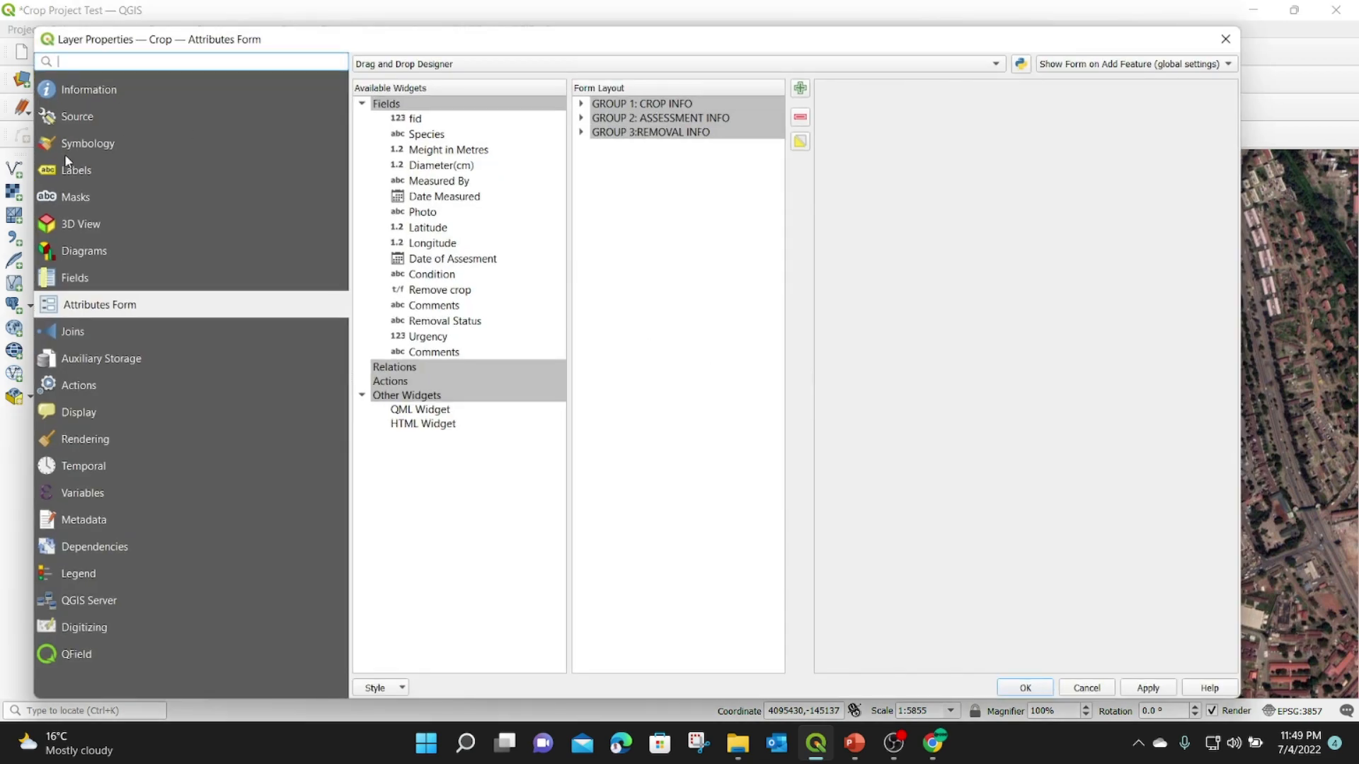
{"action": "left_click", "coordinate": [65, 150]}
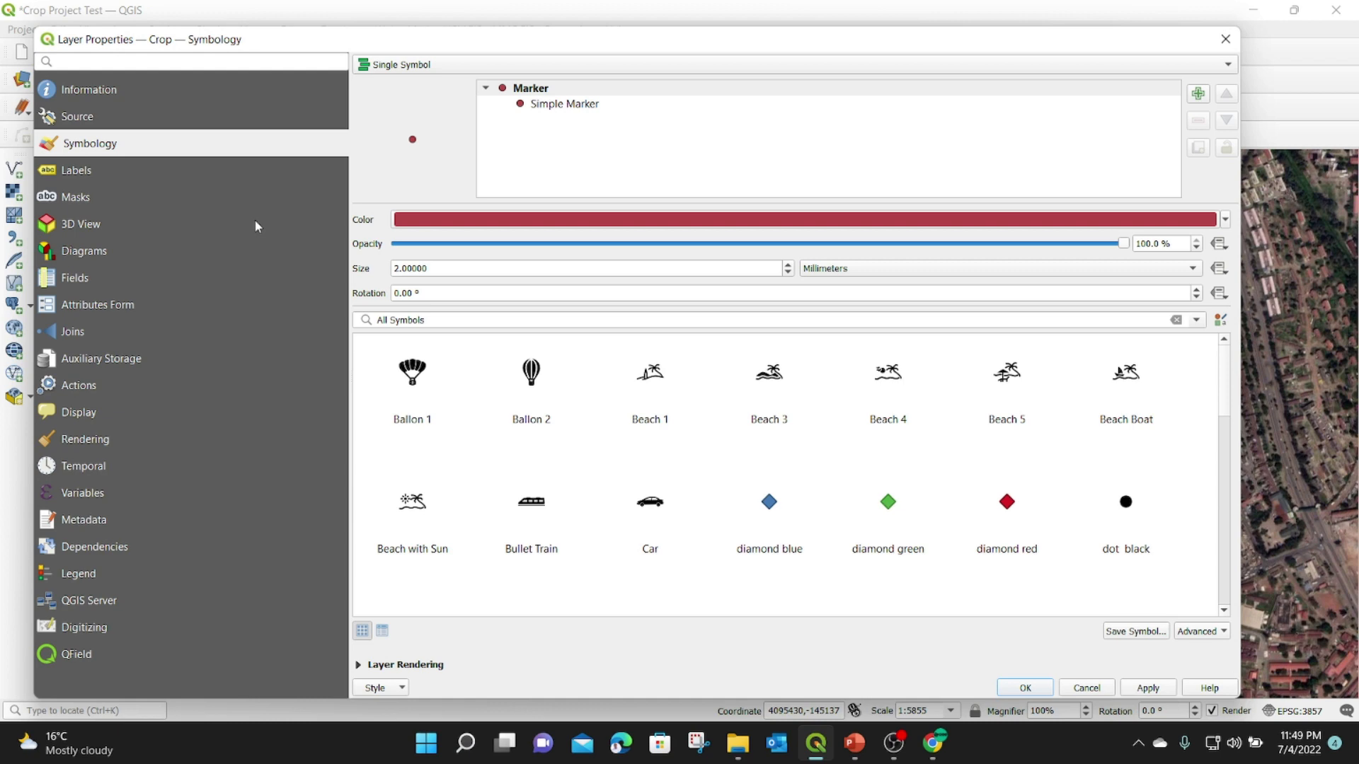
{"action": "left_click", "coordinate": [1007, 504]}
{"action": "left_click", "coordinate": [1148, 688]}
{"action": "left_click", "coordinate": [1025, 688]}
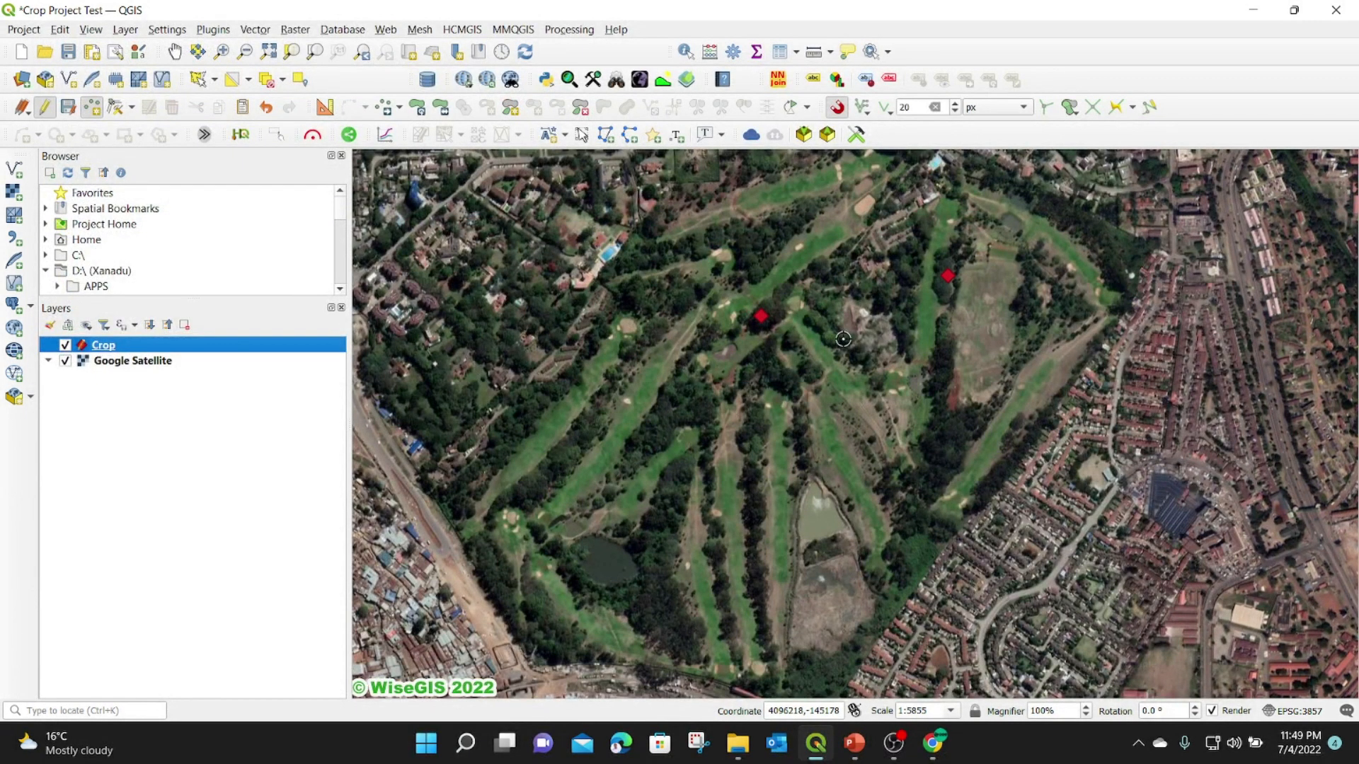
Enable single labels based on Species for the Crop layer and draw a text buffer around them.
{"action": "right_click", "coordinate": [92, 345]}
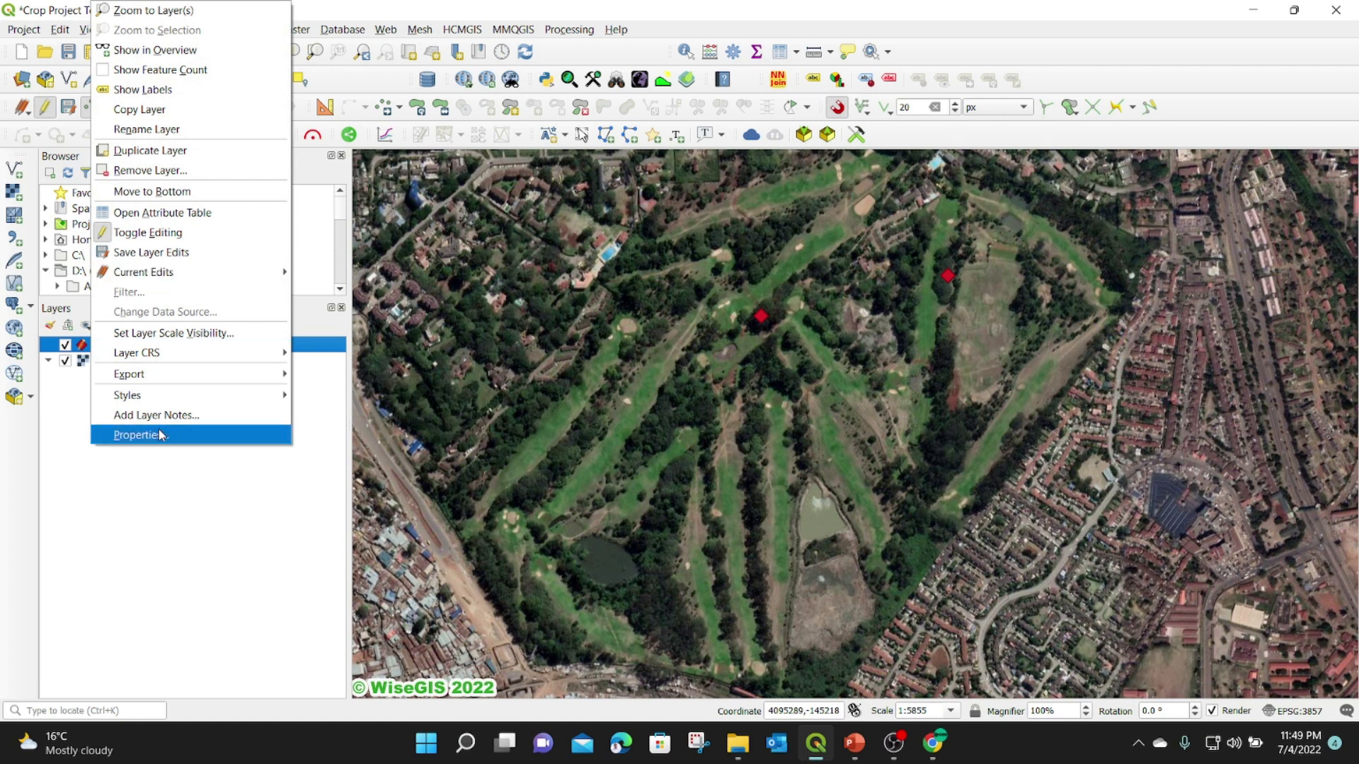
{"action": "left_click", "coordinate": [156, 107]}
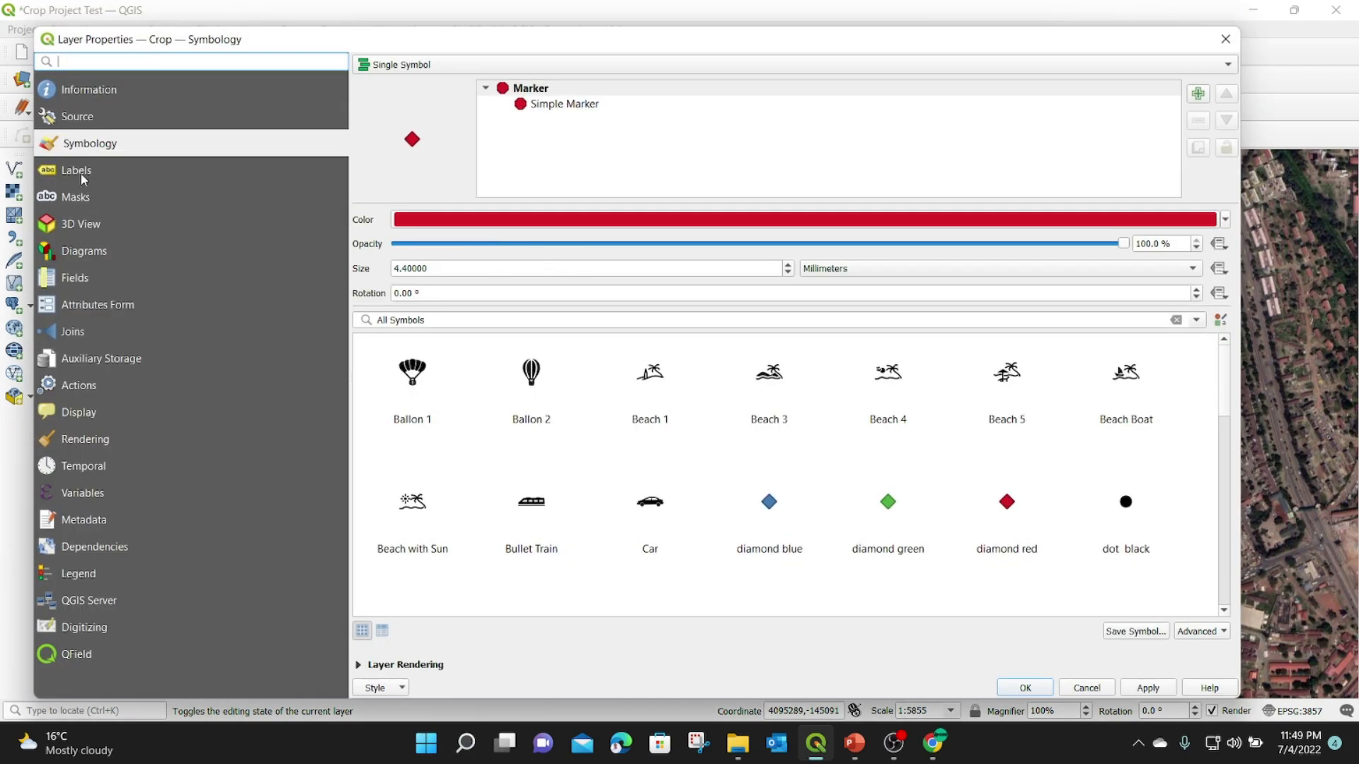
{"action": "left_click", "coordinate": [81, 173]}
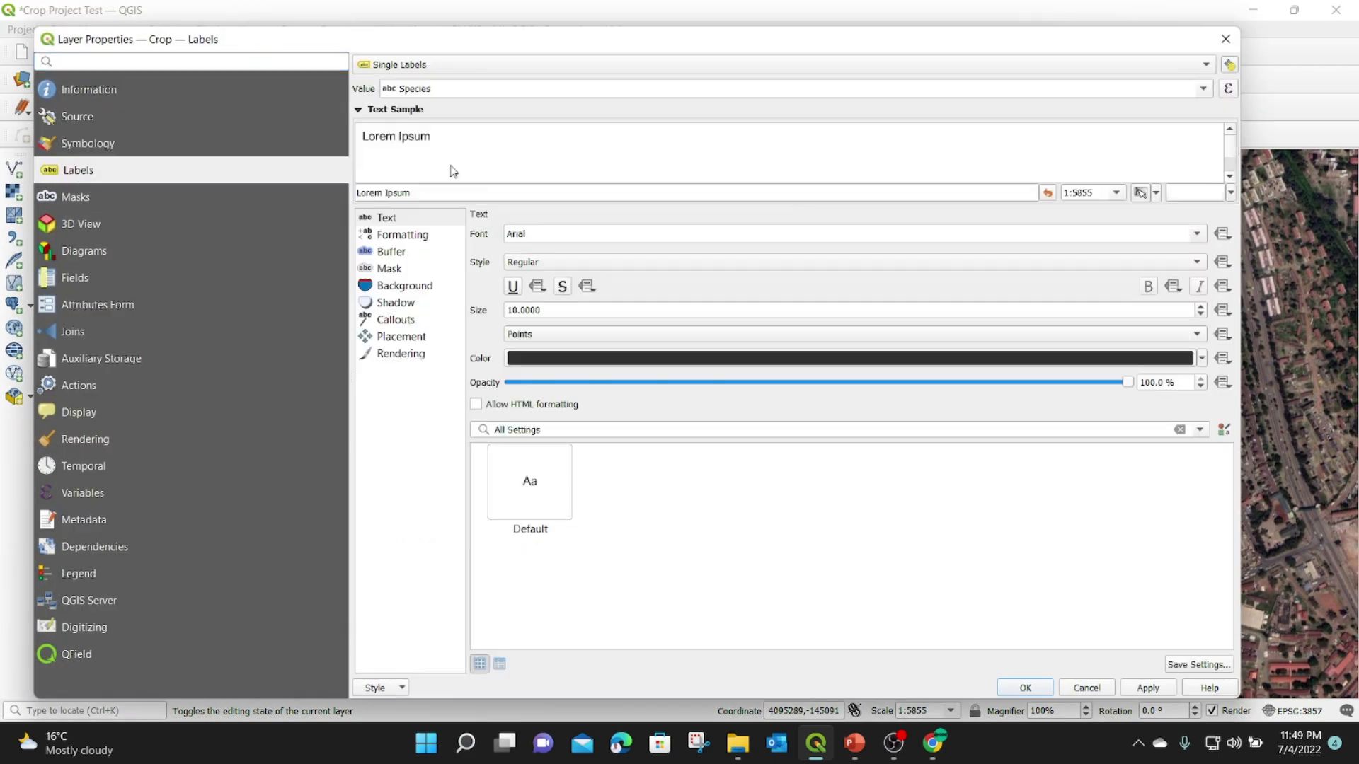
{"action": "left_click", "coordinate": [113, 147]}
{"action": "left_click", "coordinate": [99, 168]}
{"action": "left_click", "coordinate": [392, 253]}
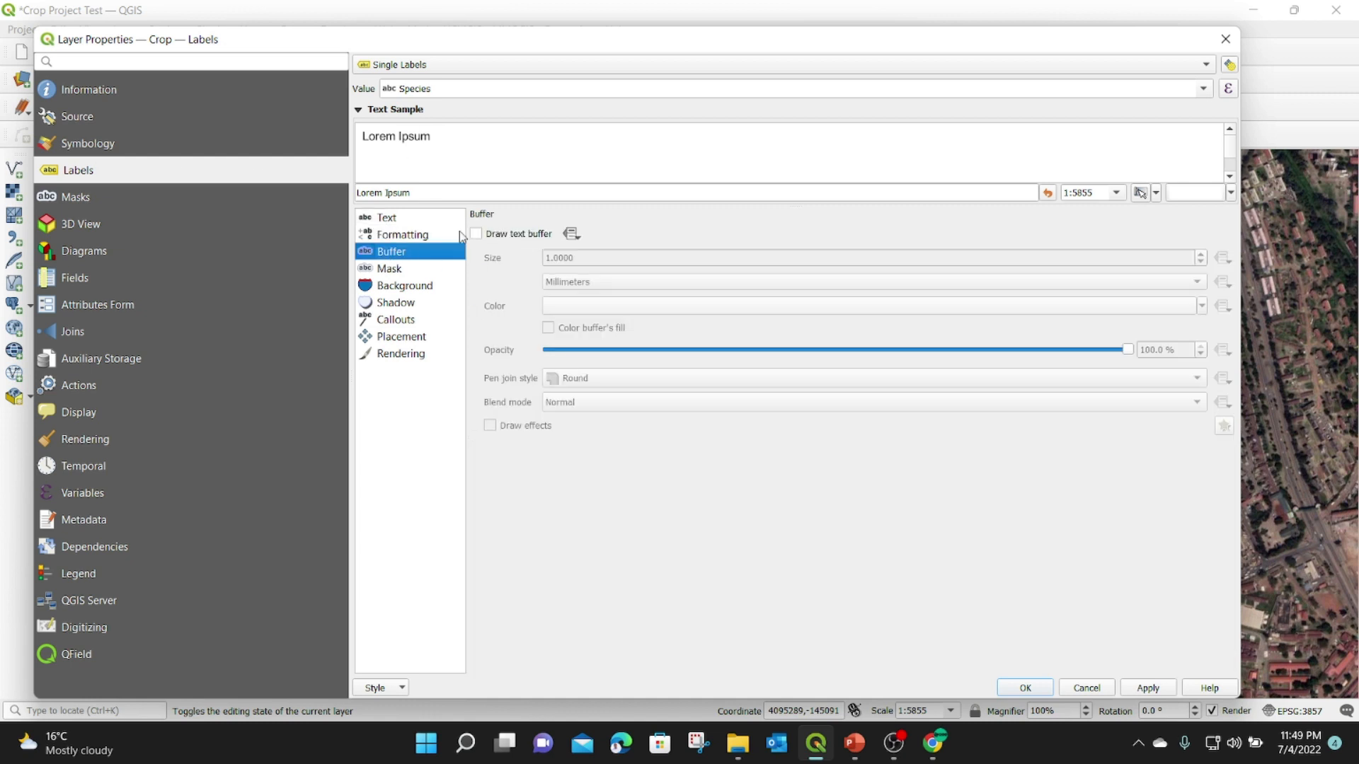
{"action": "left_click", "coordinate": [461, 234]}
{"action": "left_click", "coordinate": [400, 254]}
{"action": "left_click", "coordinate": [474, 233]}
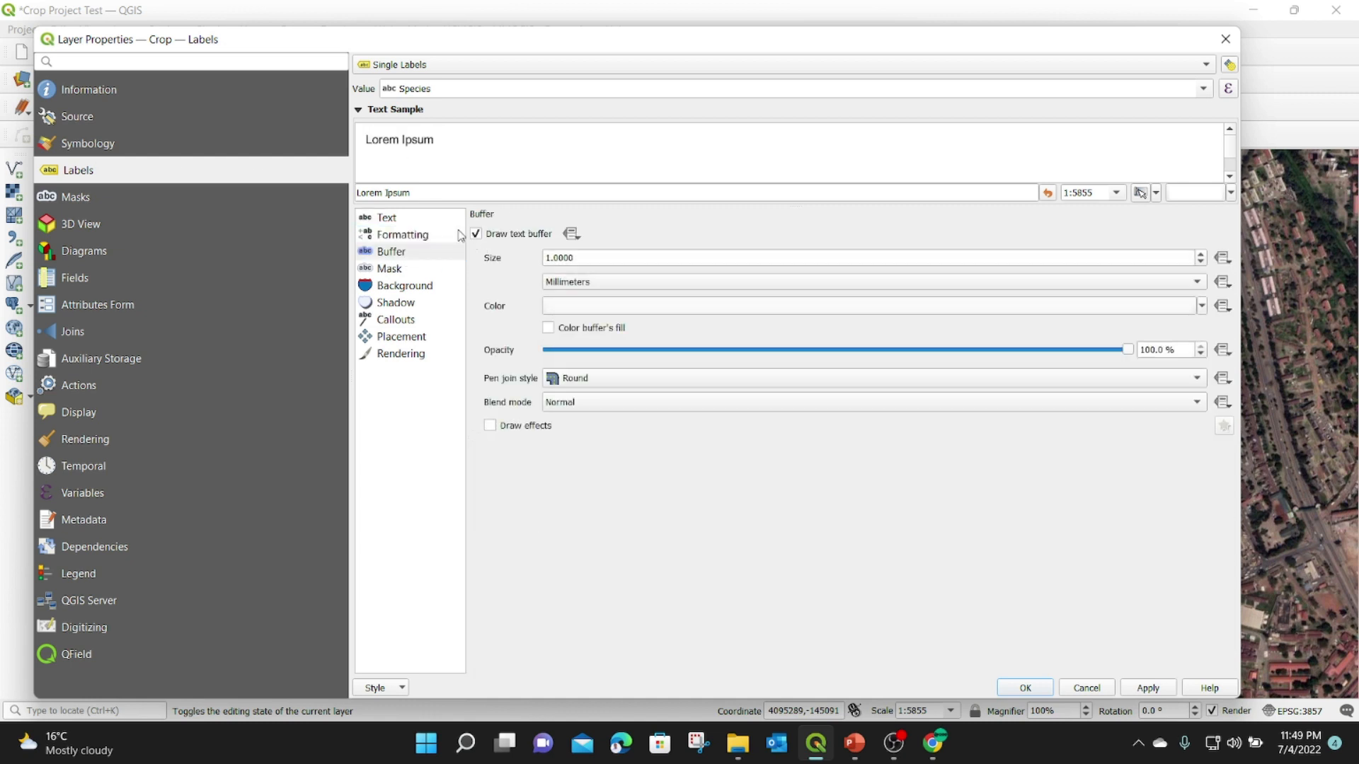
Color the Species label text red, increase its size by a few points, and save the label settings.
{"action": "left_click", "coordinate": [405, 224]}
{"action": "left_click", "coordinate": [1201, 358]}
{"action": "left_click", "coordinate": [606, 243]}
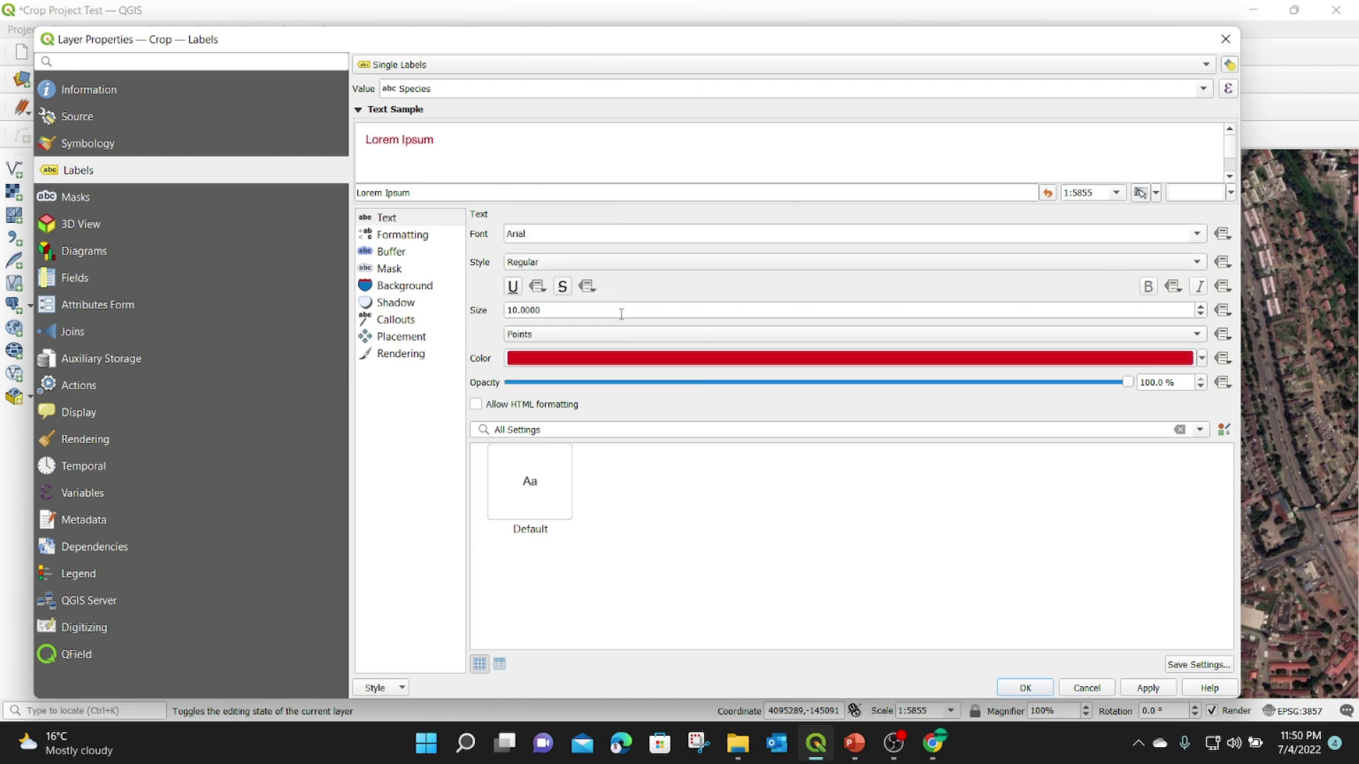
{"action": "left_click", "coordinate": [1201, 307]}
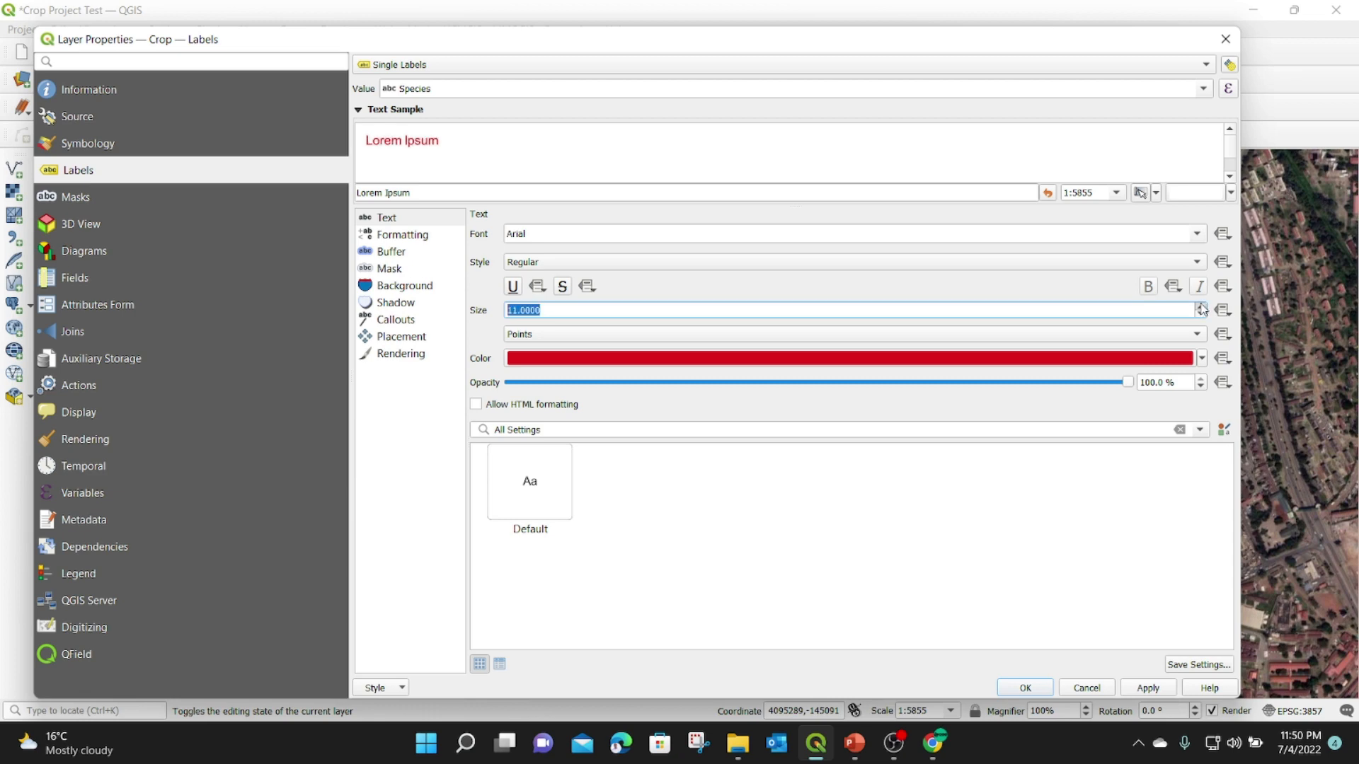
{"action": "left_click", "coordinate": [1201, 307]}
{"action": "left_click", "coordinate": [1202, 307]}
{"action": "left_click", "coordinate": [1148, 688]}
{"action": "left_click", "coordinate": [1024, 687]}
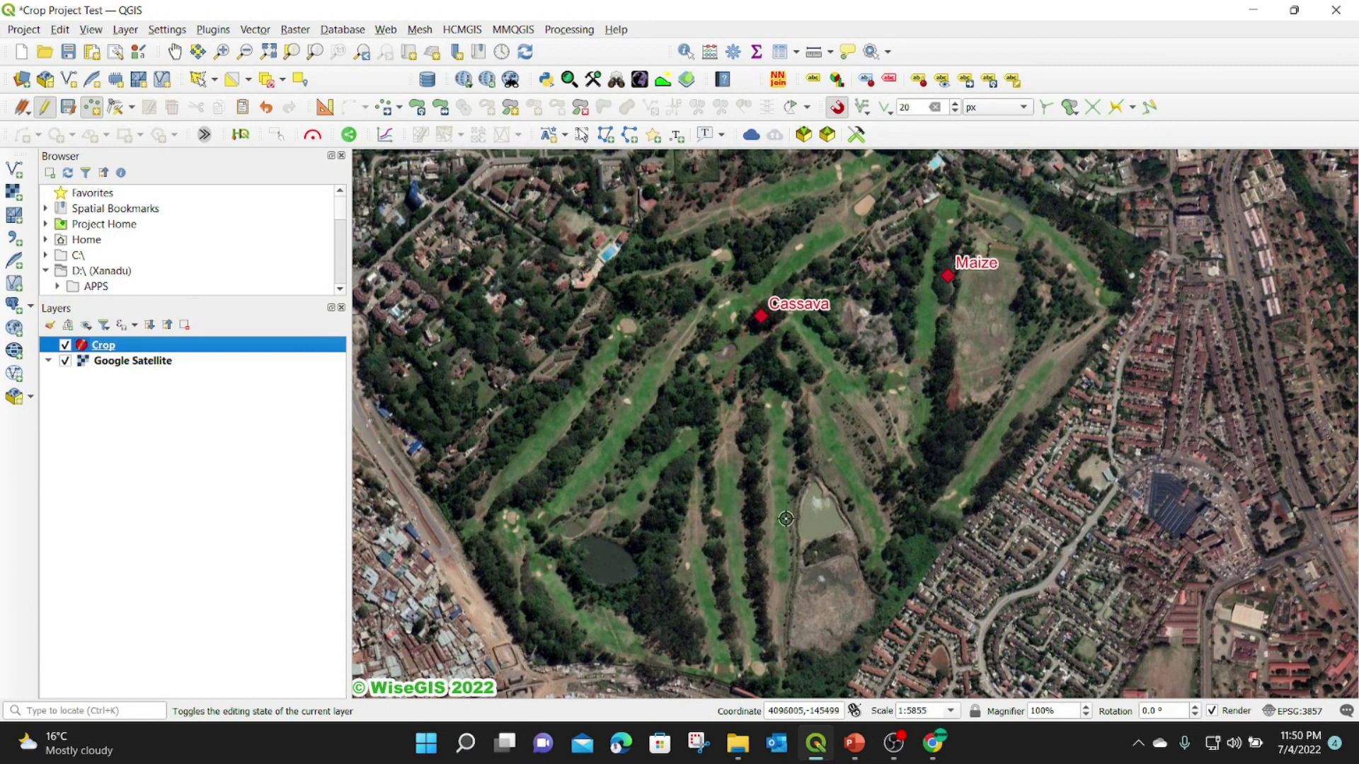
Add a Crop point with Species Beans among the trees in the golf course's southeast, south of the Maize point.
{"action": "left_click", "coordinate": [941, 444]}
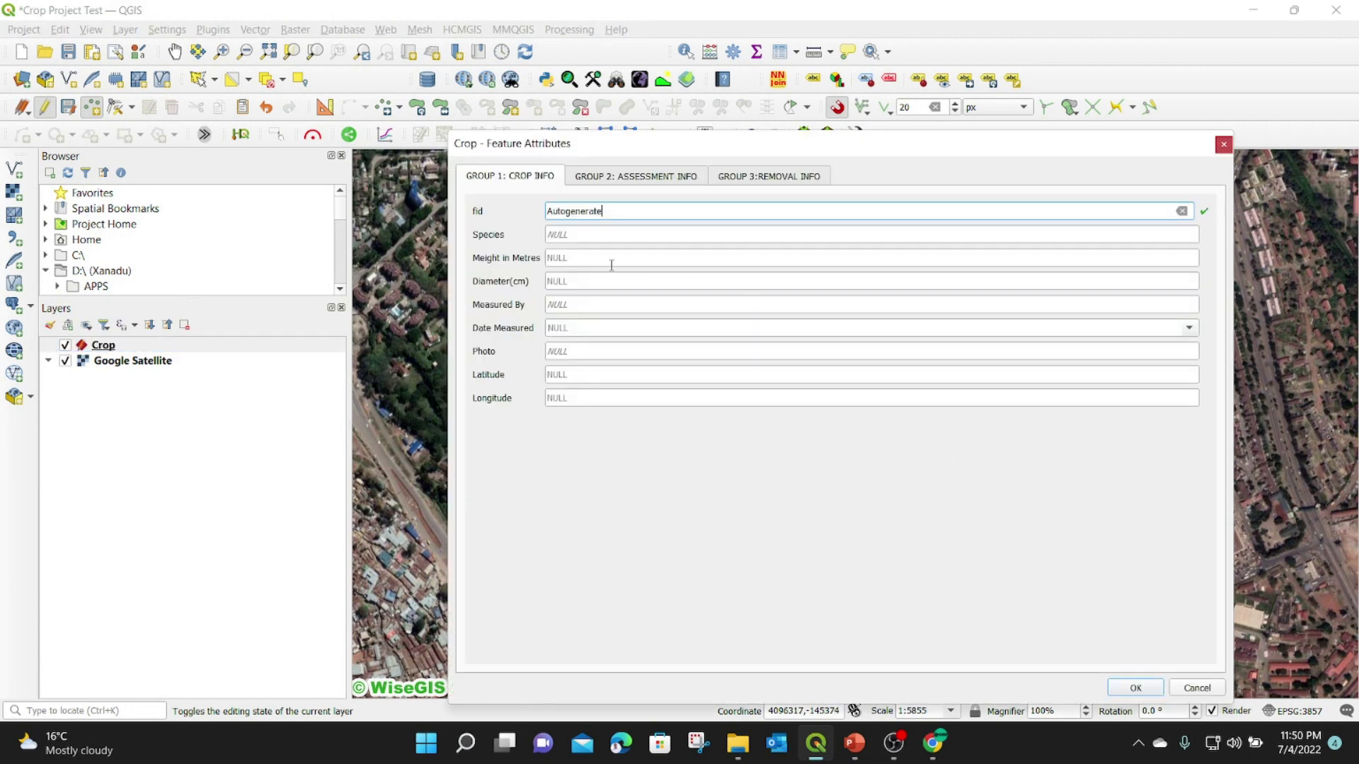
{"action": "left_click", "coordinate": [585, 236]}
{"action": "type", "text": "Beans"}
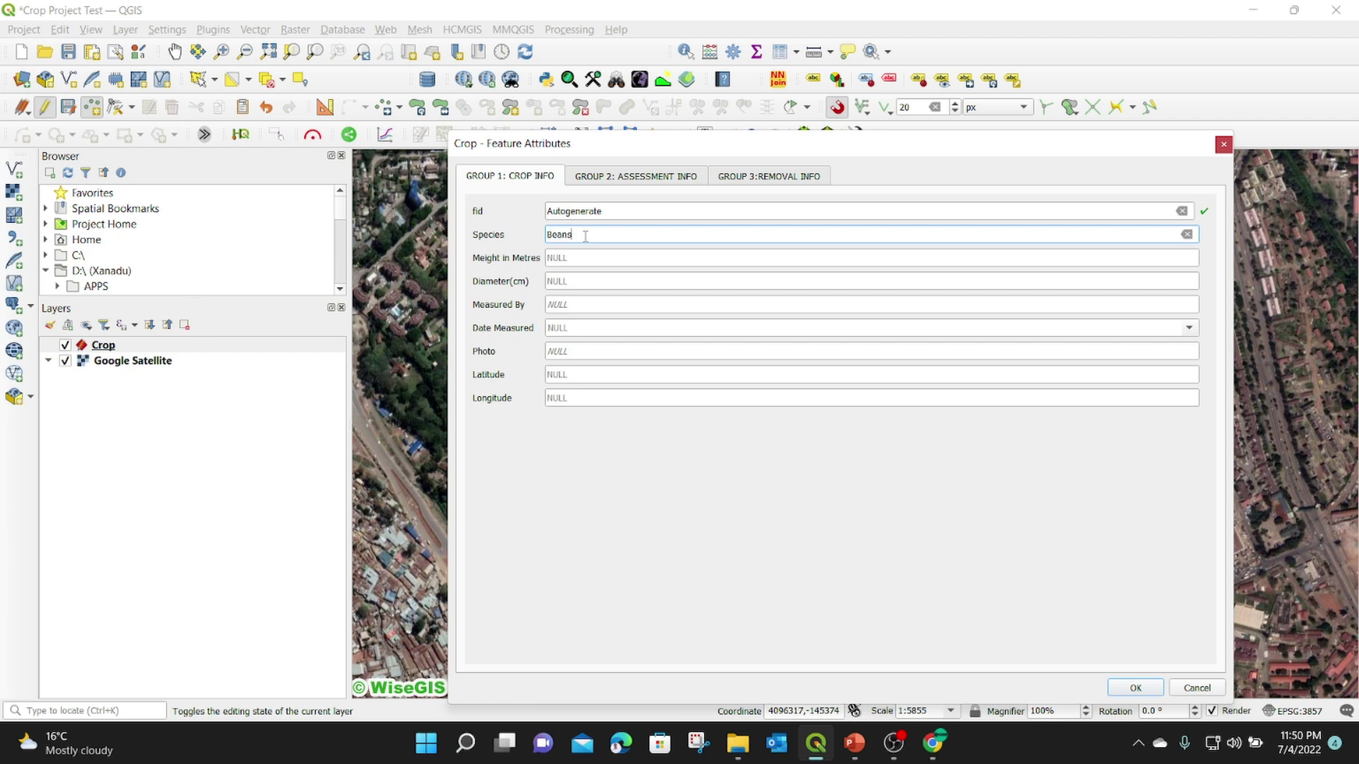
{"action": "left_click", "coordinate": [1135, 688]}
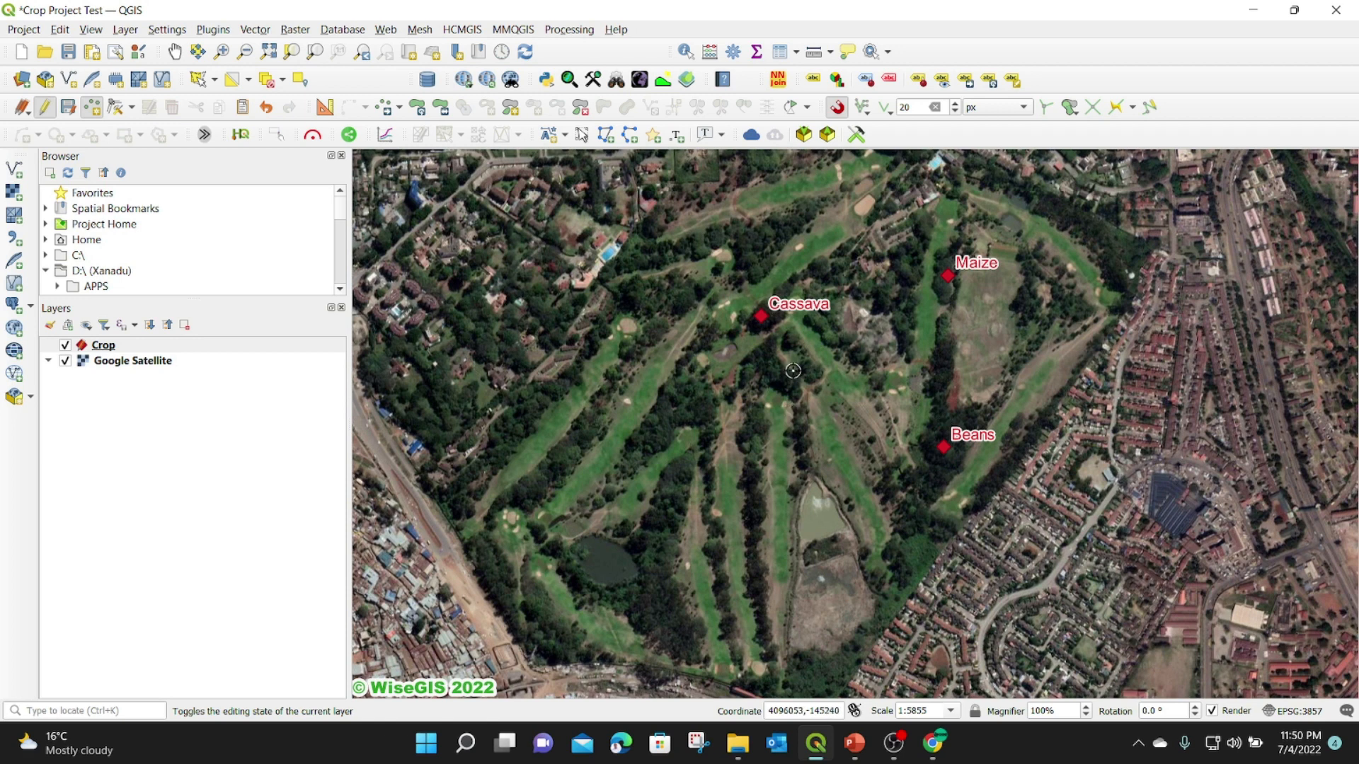
Add a Crop point with Species Brocolli among the trees north of the dark pond, southwest of the Cassava point.
{"action": "left_click", "coordinate": [656, 434]}
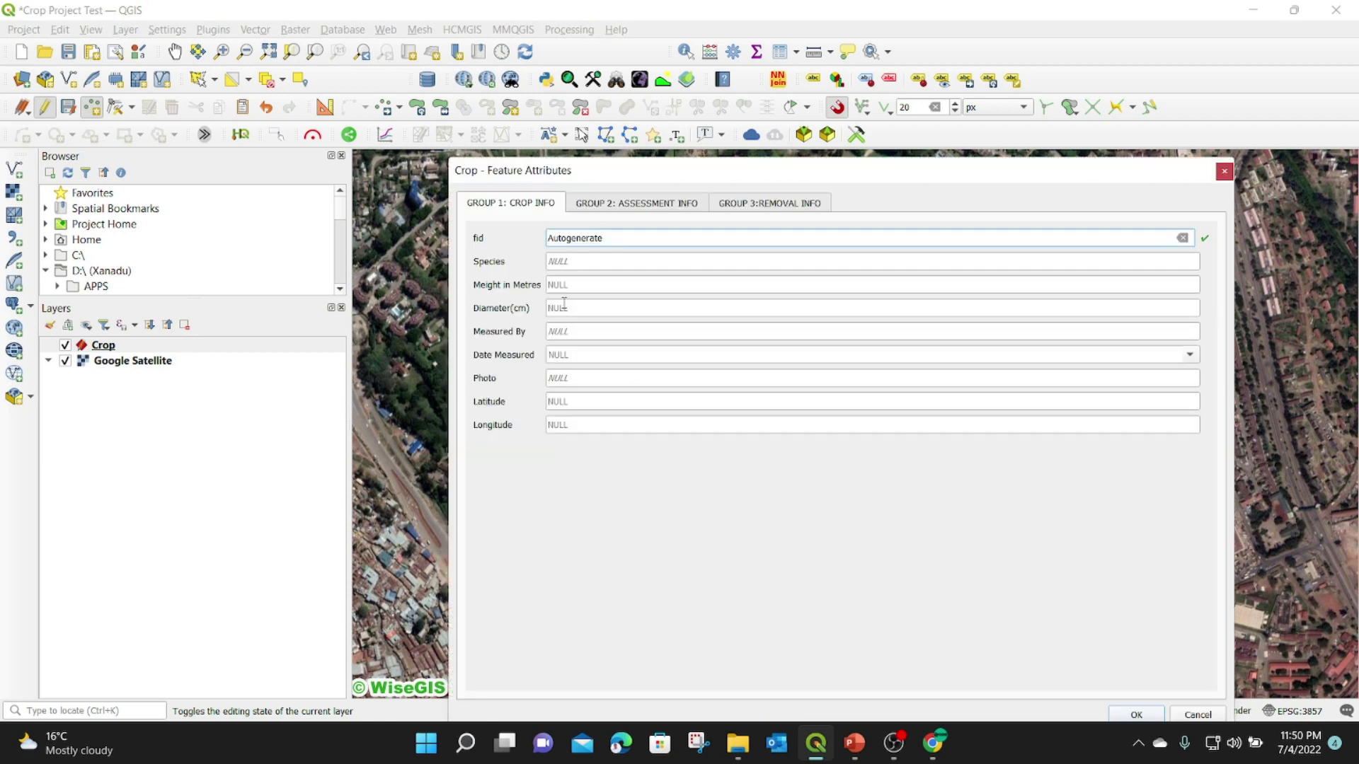
{"action": "left_click", "coordinate": [572, 263]}
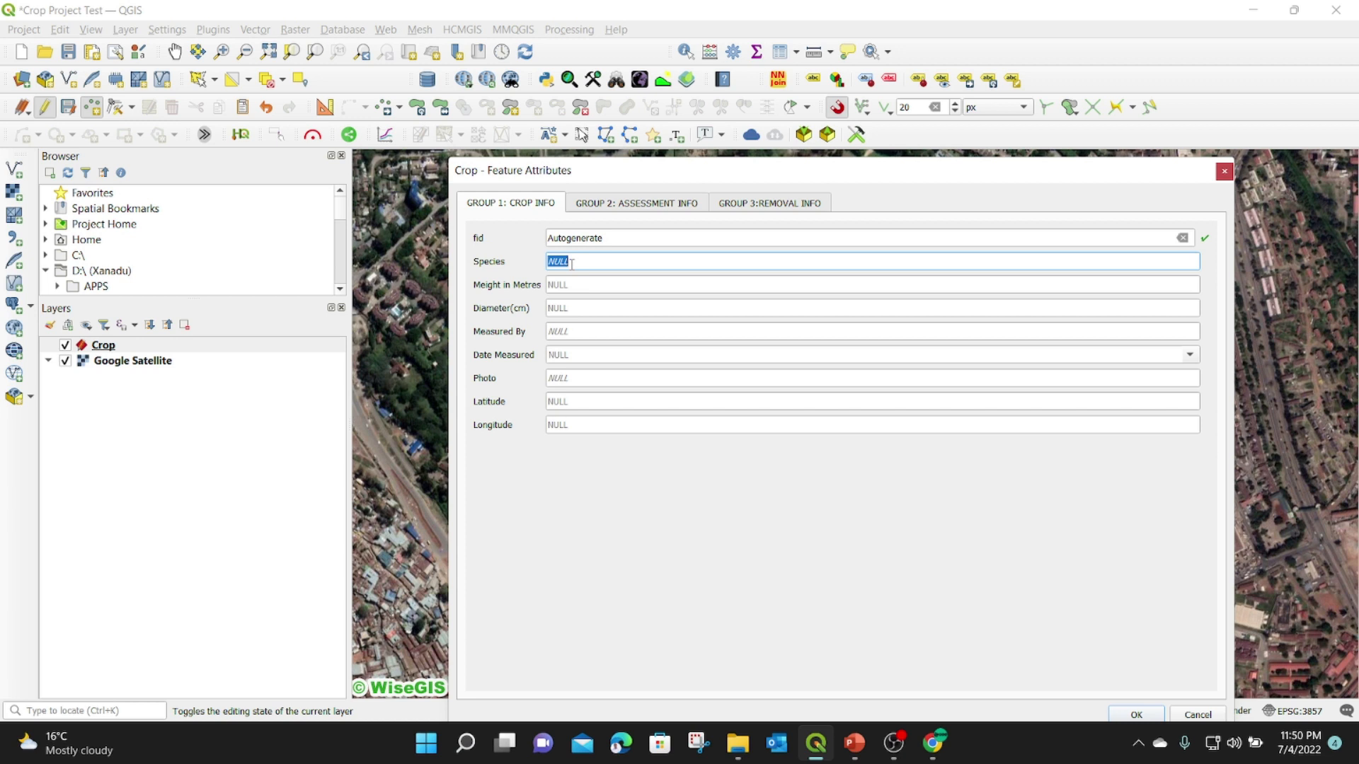
{"action": "type", "text": "b"}
{"action": "key", "text": "BackSpace"}
{"action": "type", "text": "Brocolli"}
{"action": "key", "text": "Return"}
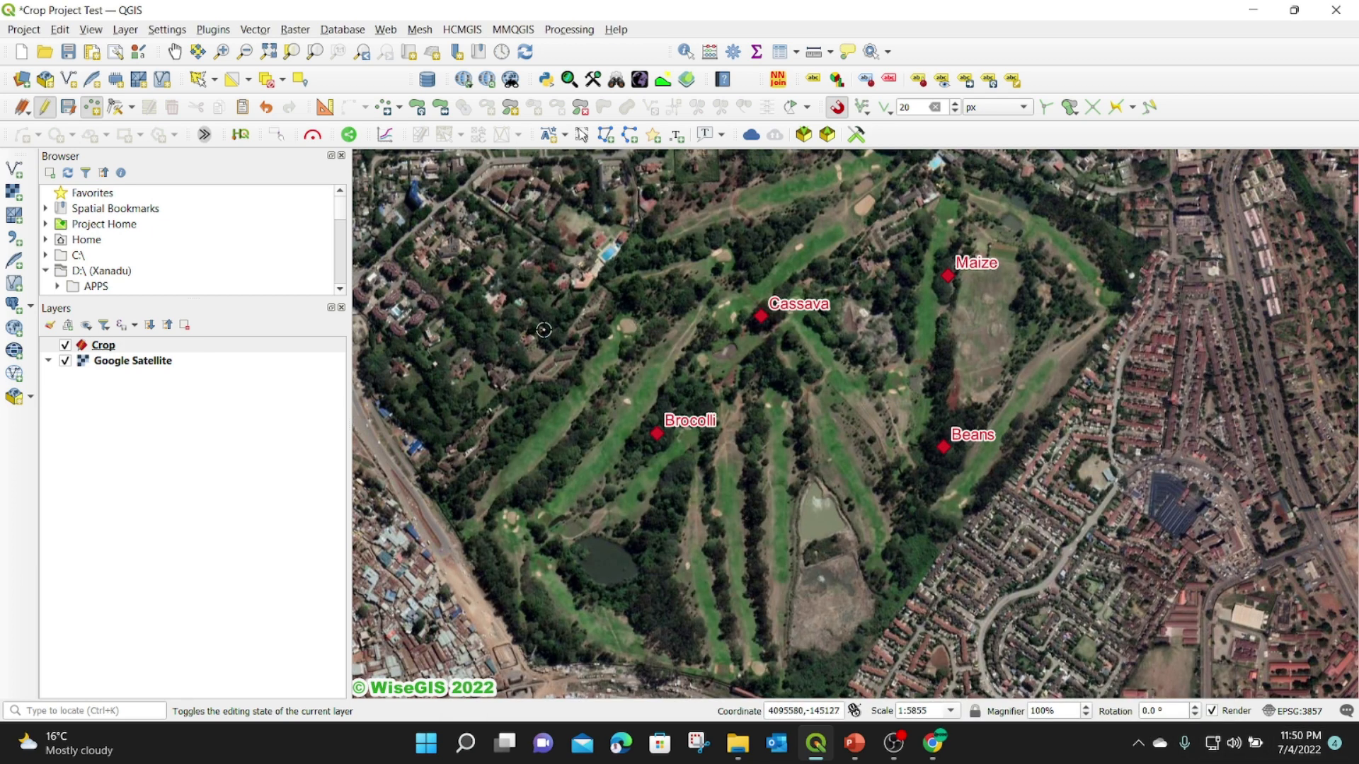
Add a Crop point with Species Bamboo just west of the Brocolli point, northwest of the dark pond.
{"action": "left_click", "coordinate": [620, 374]}
{"action": "left_click", "coordinate": [570, 289]}
{"action": "type", "text": "b"}
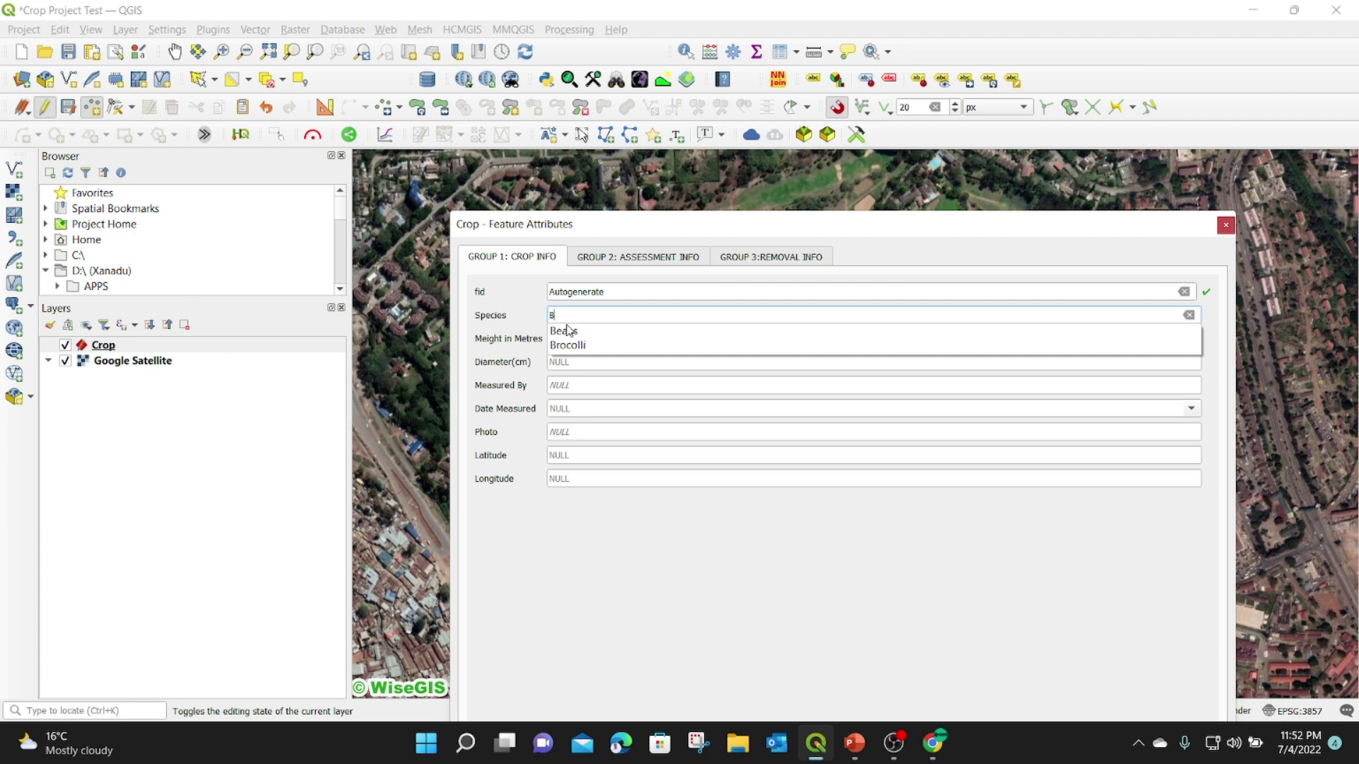
{"action": "left_click", "coordinate": [572, 319]}
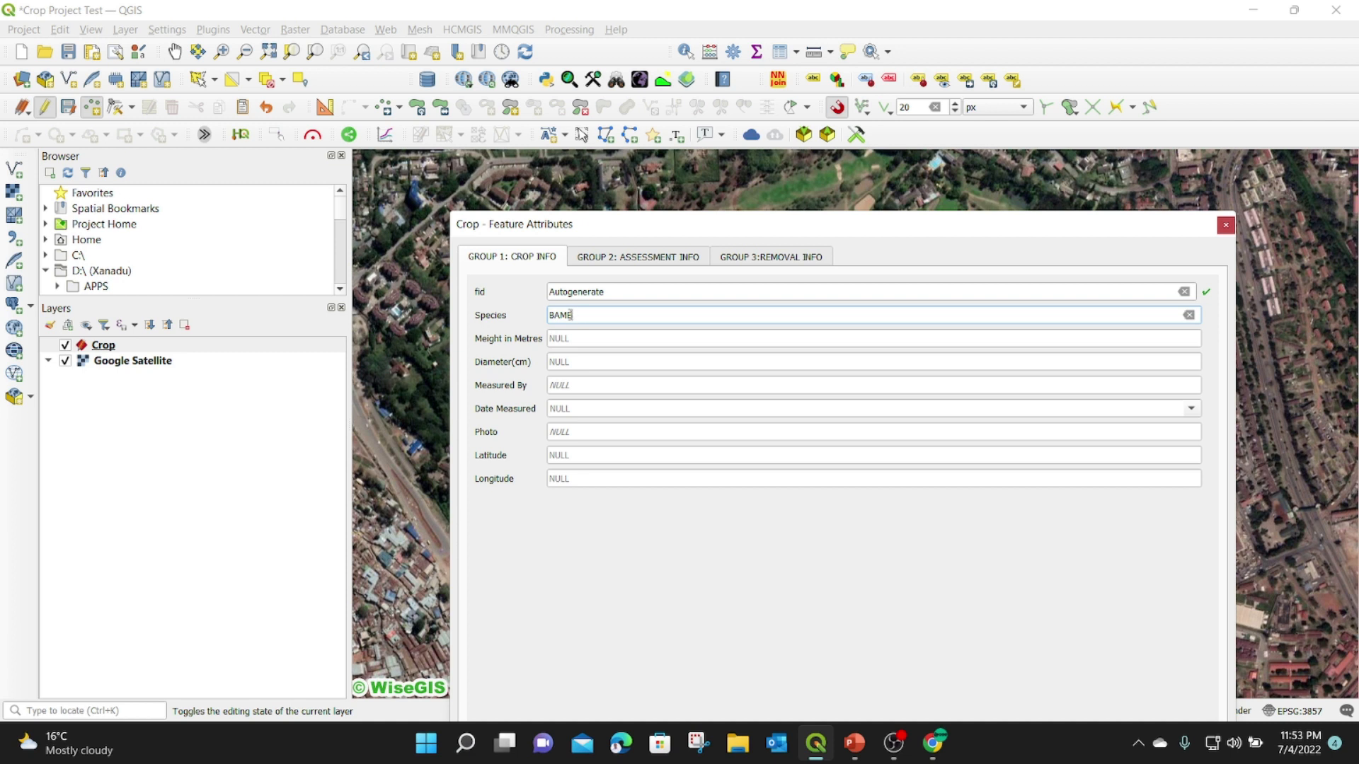
{"action": "key", "text": "BackSpace"}
{"action": "key", "text": "BackSpace"}
{"action": "key", "text": "BackSpace"}
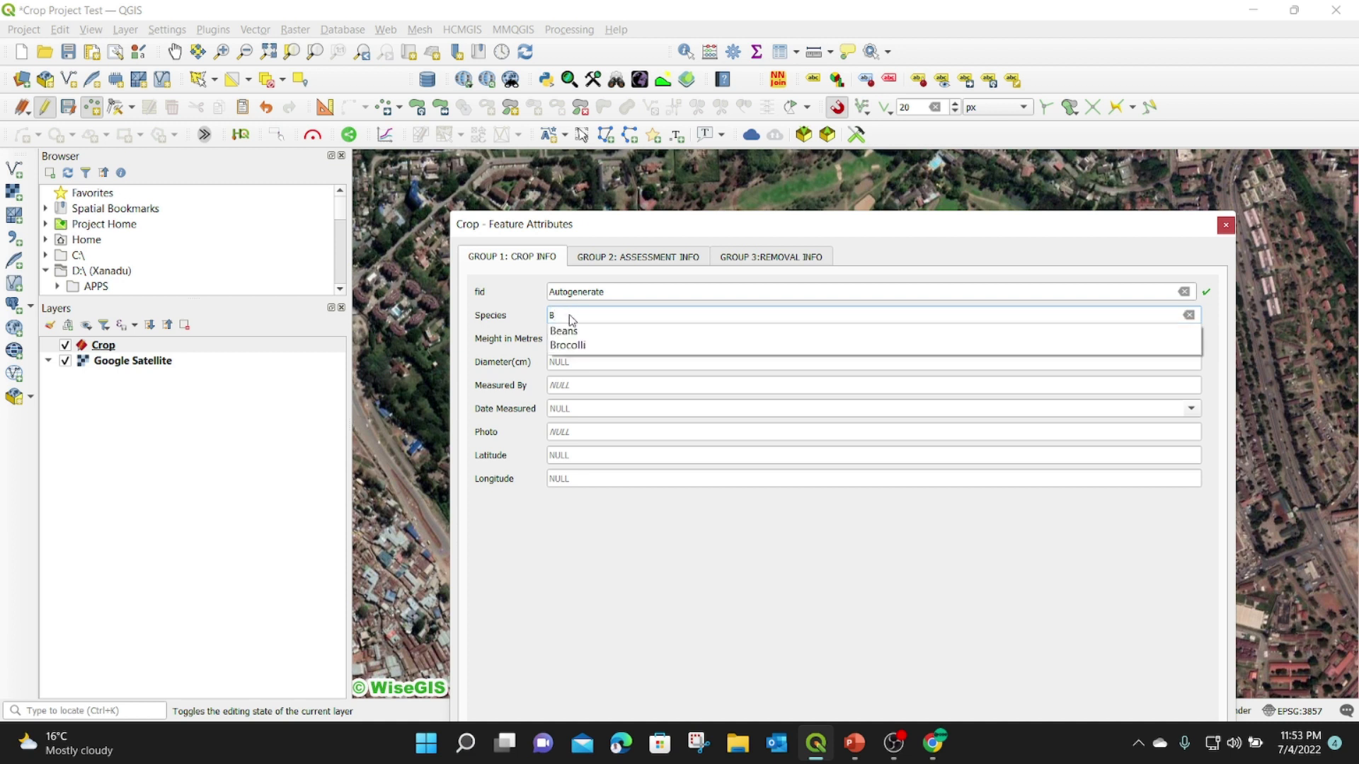
{"action": "type", "text": "amboo"}
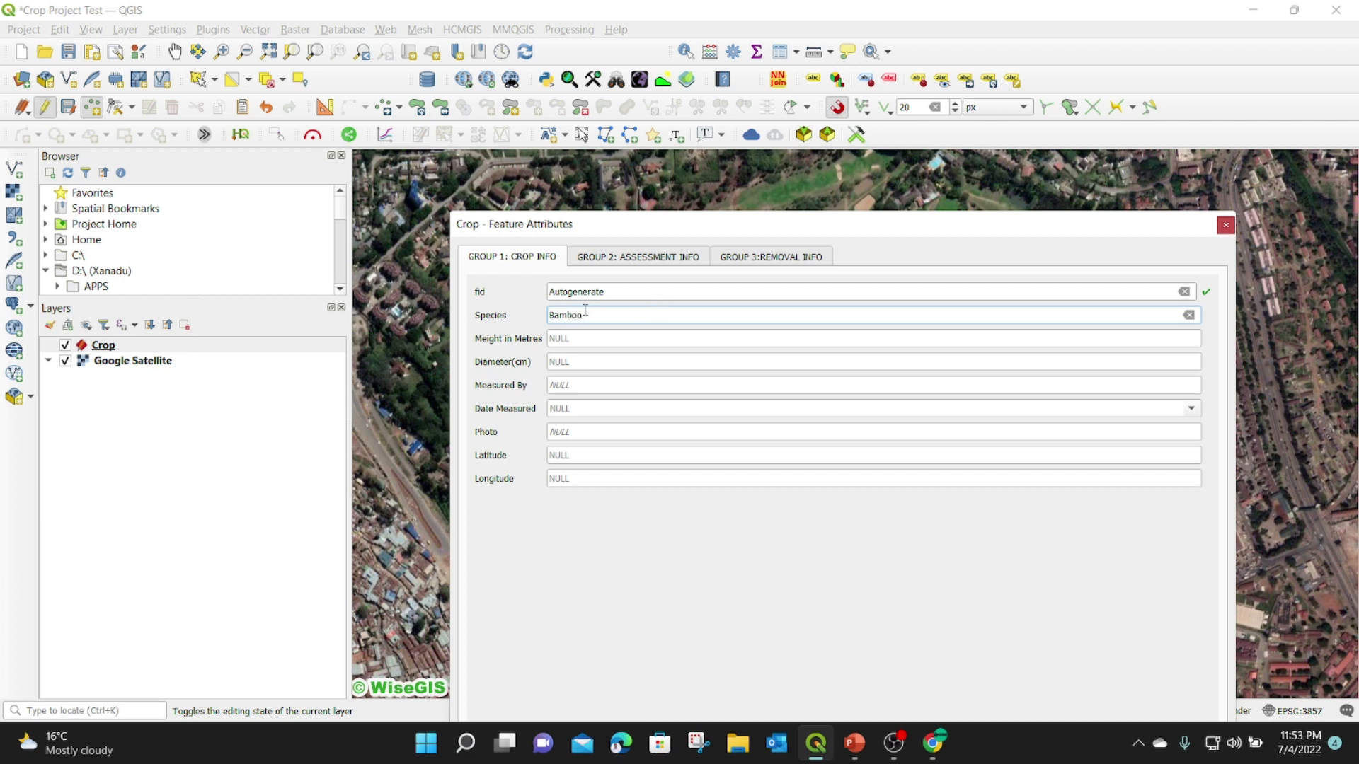
{"action": "left_click_drag", "start_coordinate": [676, 231], "coordinate": [675, 163]}
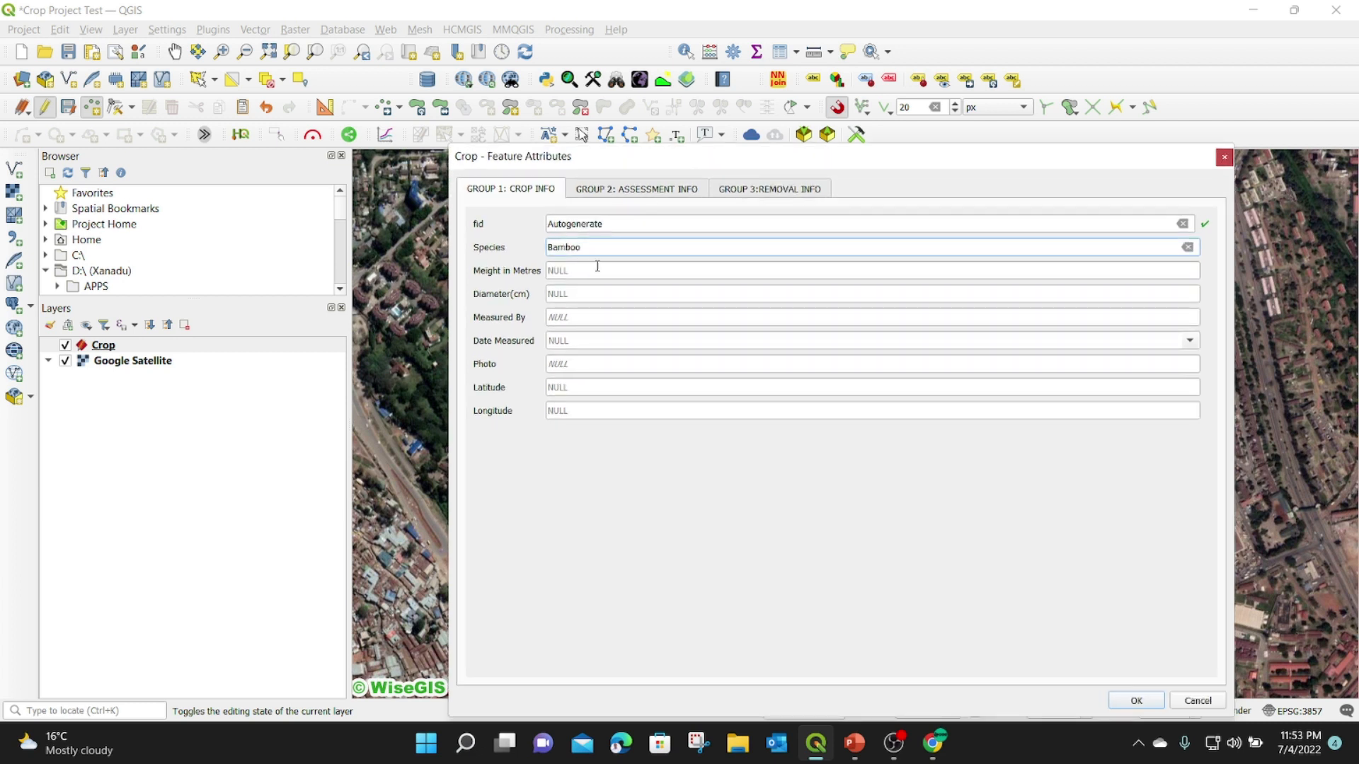
{"action": "left_click", "coordinate": [1138, 701]}
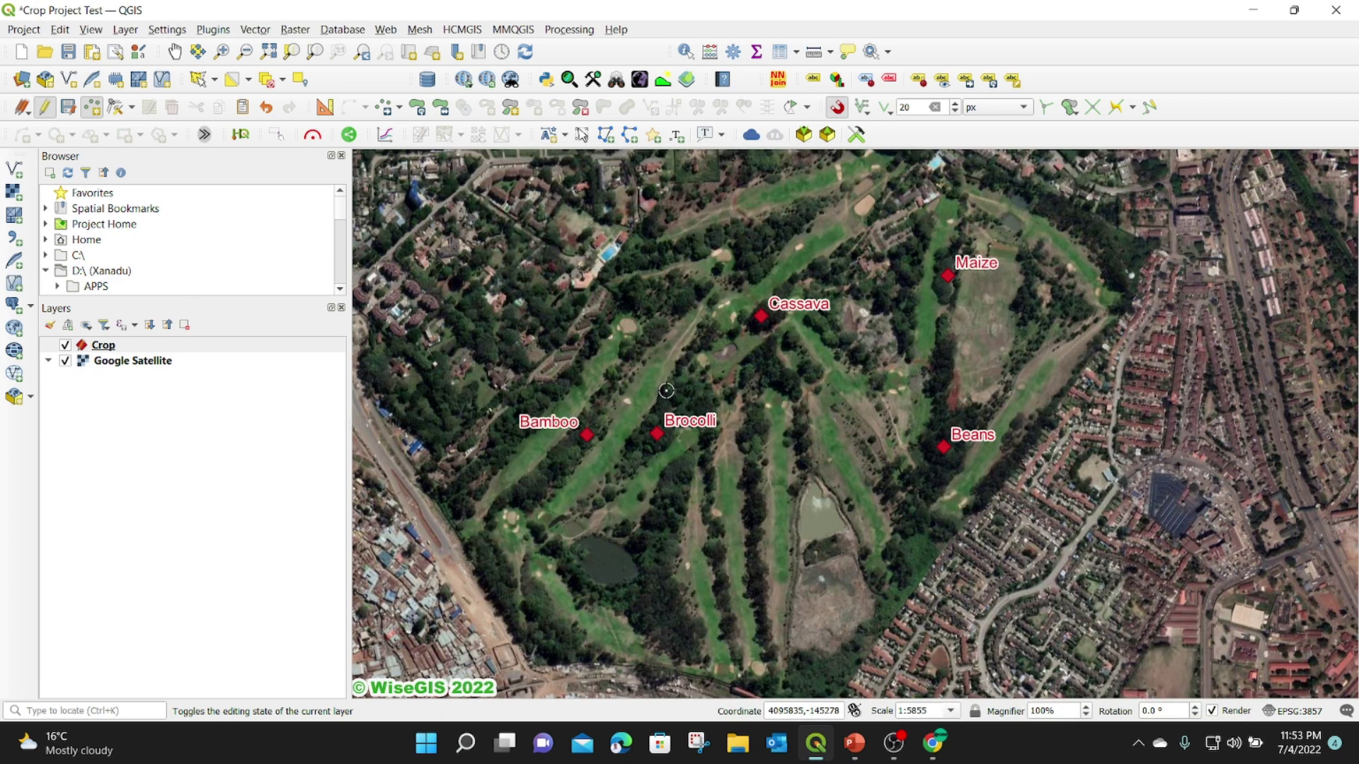
Add a Crop point with Species Banana between the Brocolli and Beans points, north of the grey pond.
{"action": "left_click", "coordinate": [796, 438]}
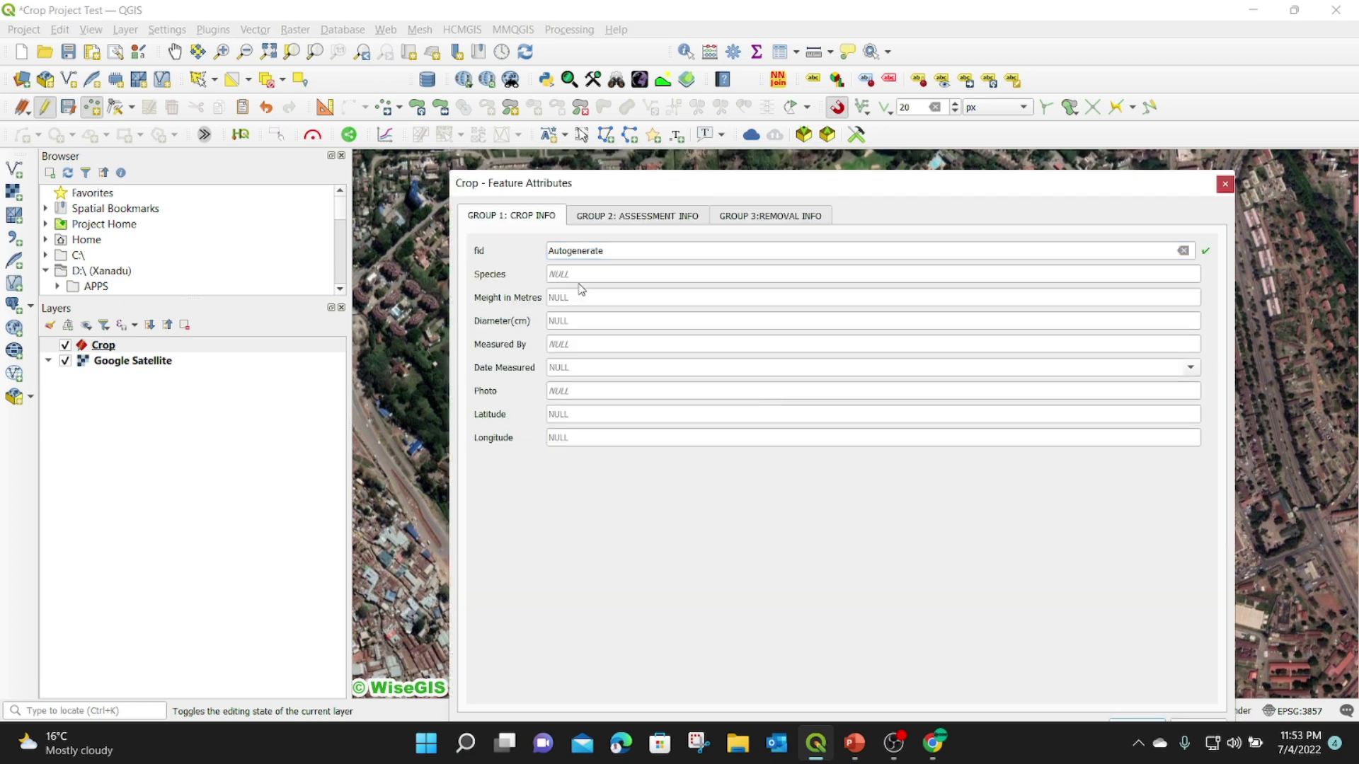
{"action": "left_click", "coordinate": [559, 274]}
{"action": "type", "text": "b"}
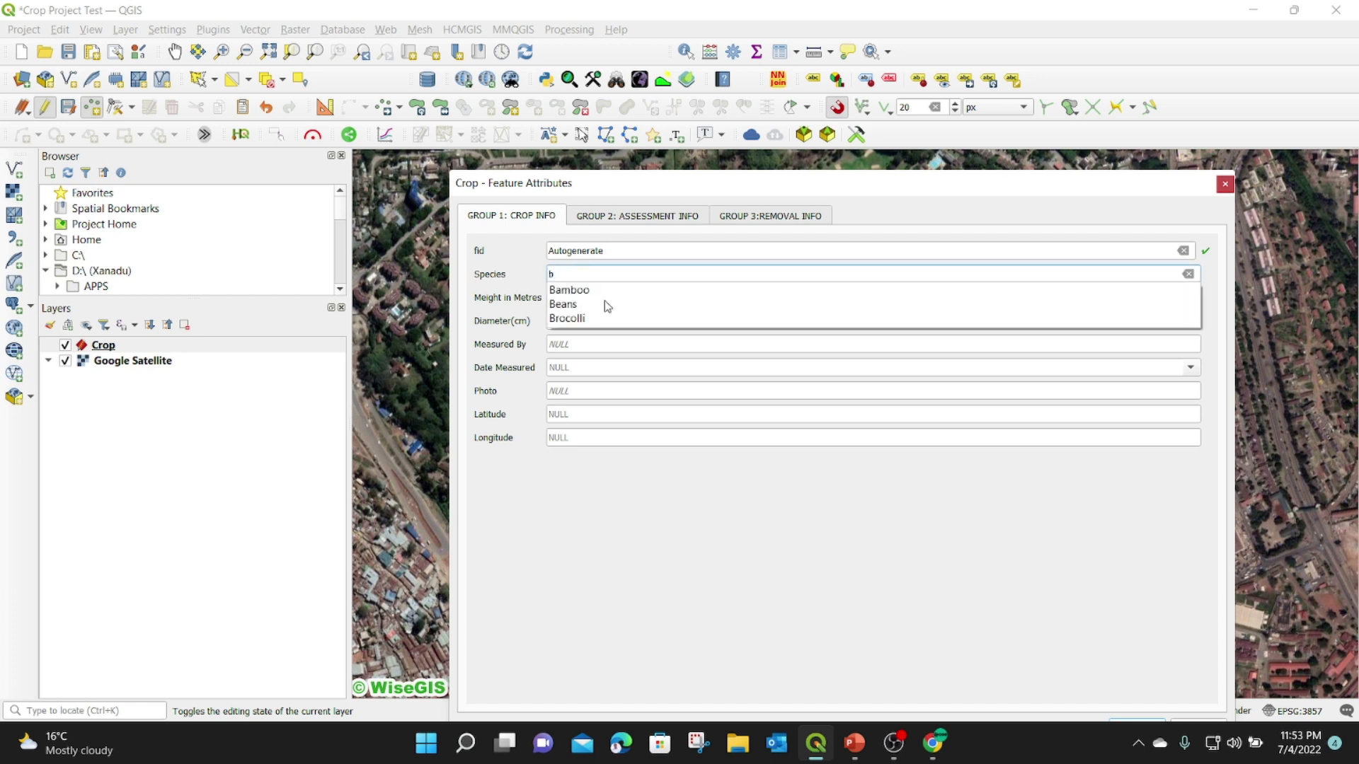
{"action": "left_click", "coordinate": [562, 274]}
{"action": "type", "text": "banana"}
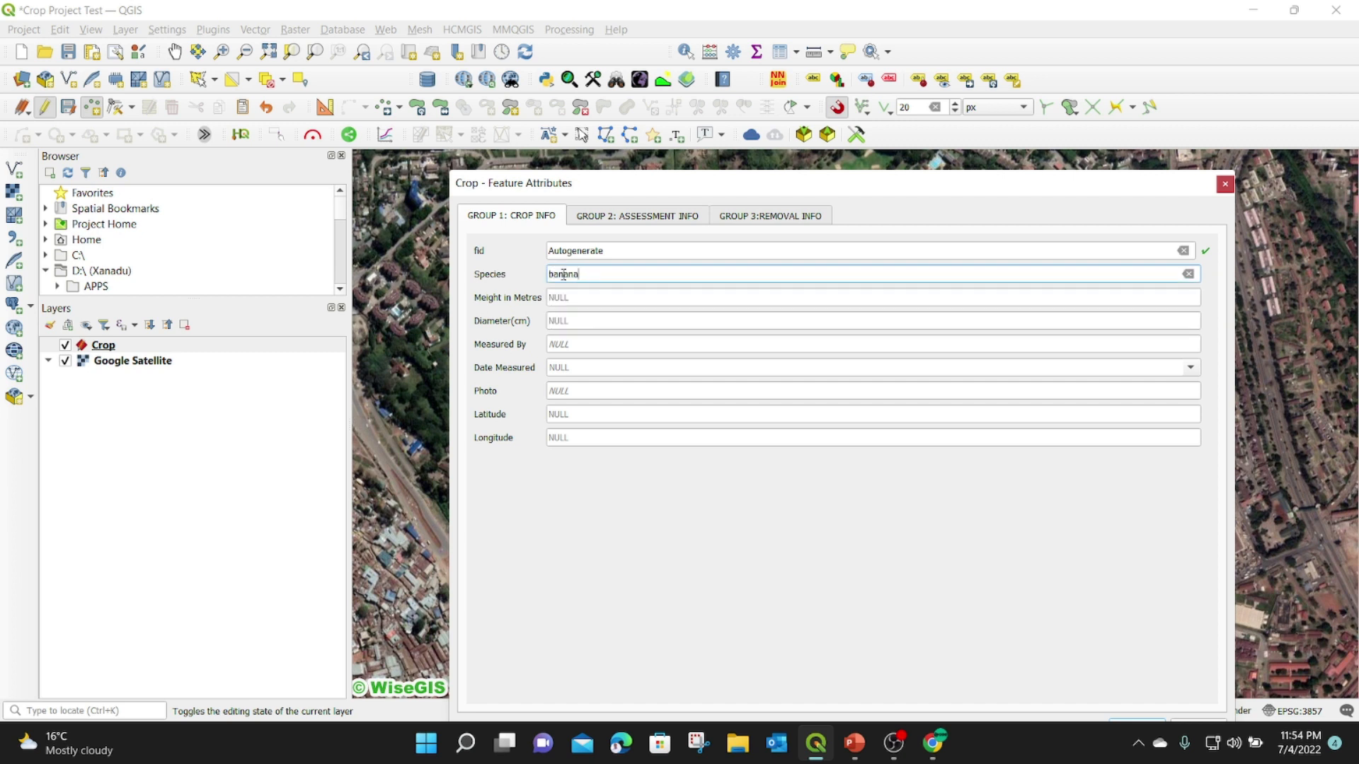
{"action": "key", "text": "BackSpace"}
{"action": "type", "text": "B"}
{"action": "left_click_drag", "start_coordinate": [892, 186], "coordinate": [862, 126]}
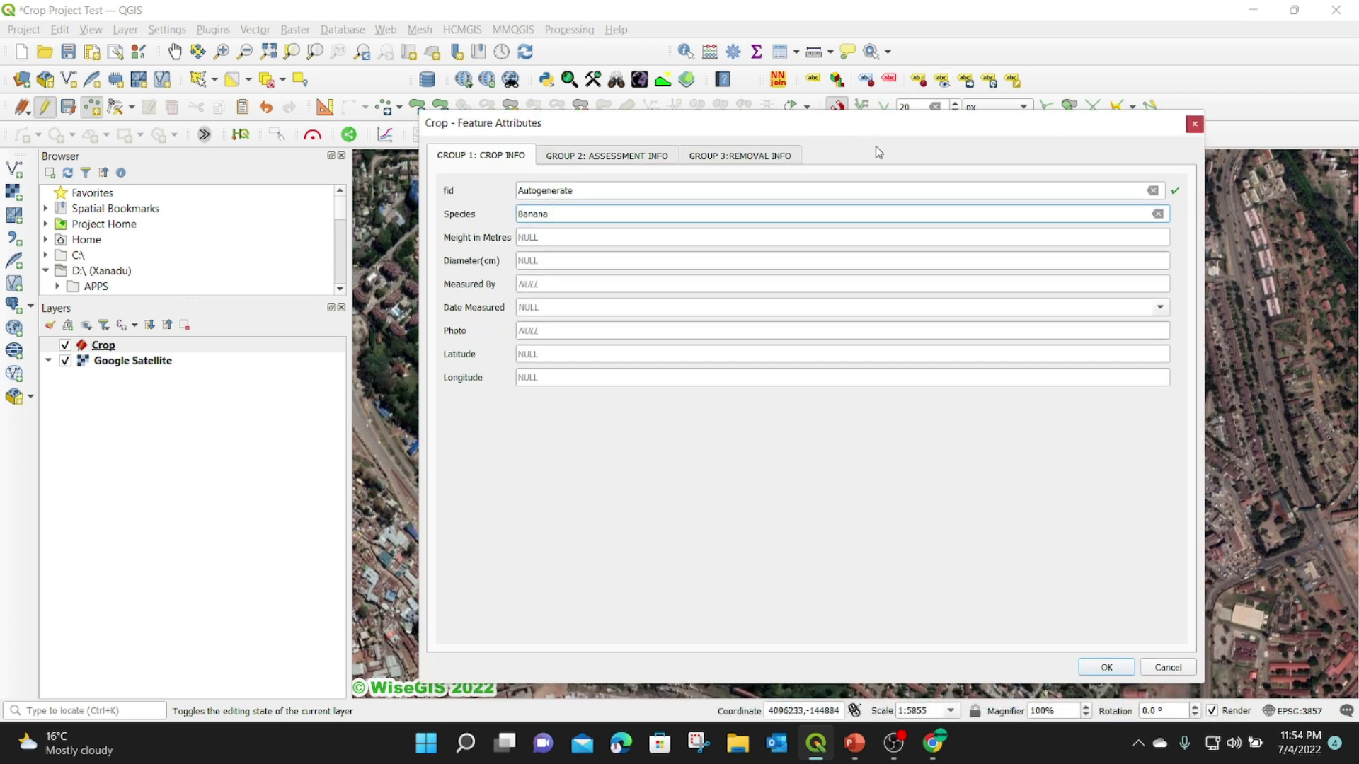
{"action": "left_click", "coordinate": [1108, 667]}
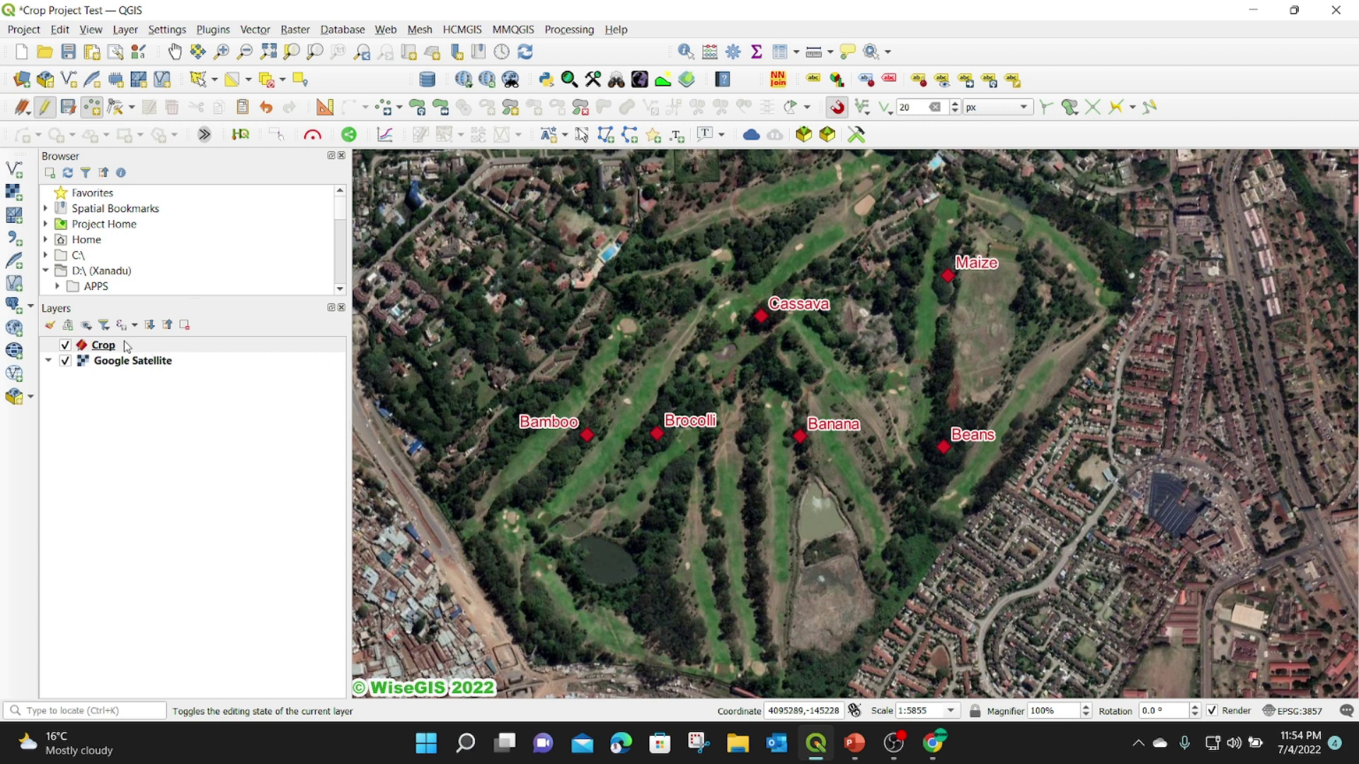
In the Crop layer's attributes form, change the widget type of the Measured By field in GROUP 1: CROP INFO to Value Map.
{"action": "right_click", "coordinate": [106, 349]}
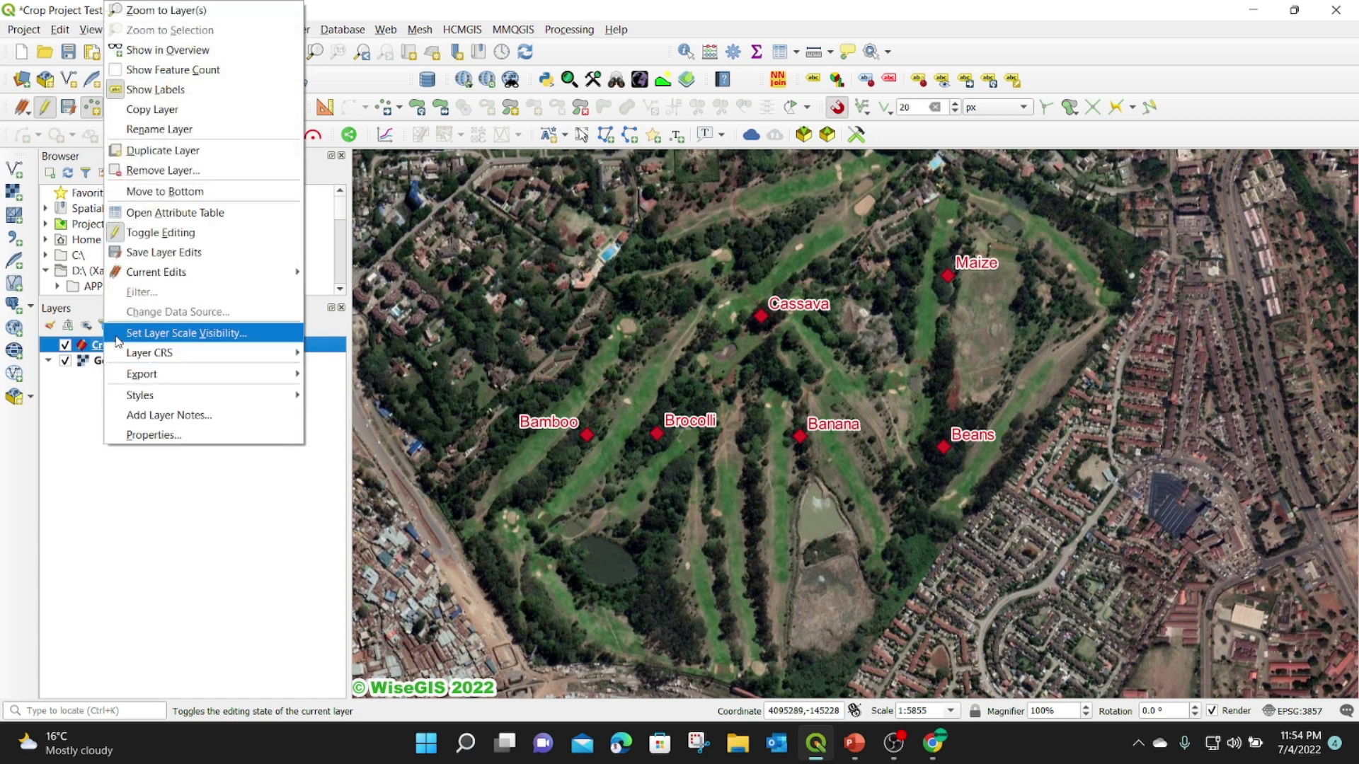
{"action": "left_click", "coordinate": [166, 436]}
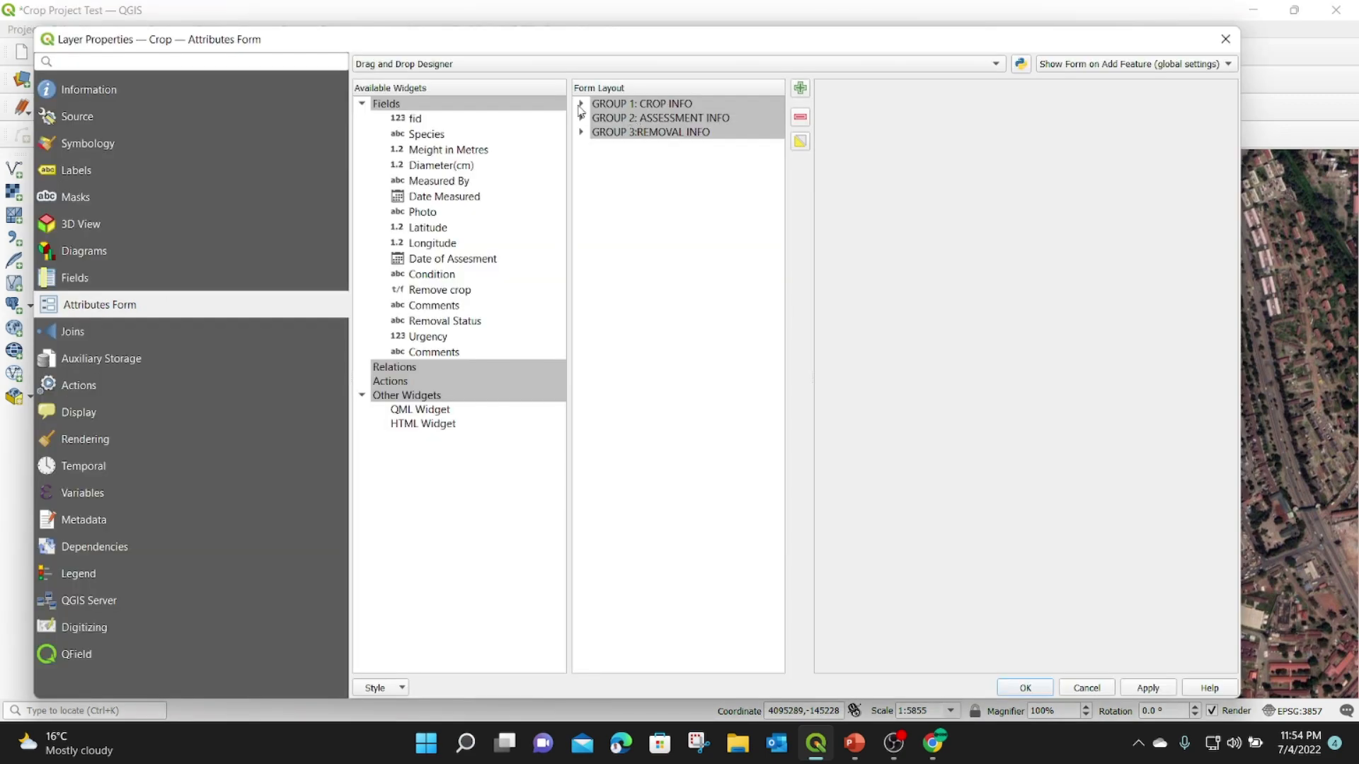
{"action": "left_click", "coordinate": [581, 104]}
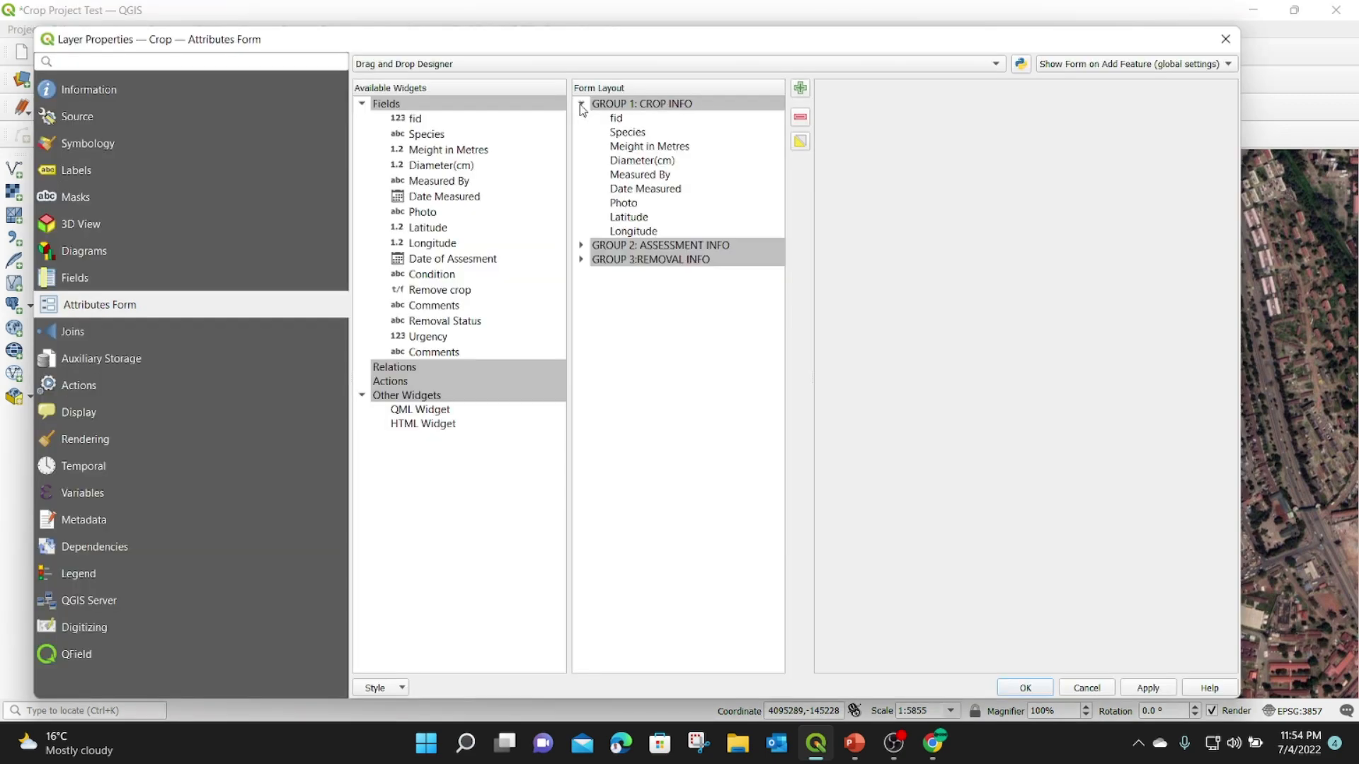
{"action": "left_click", "coordinate": [624, 135]}
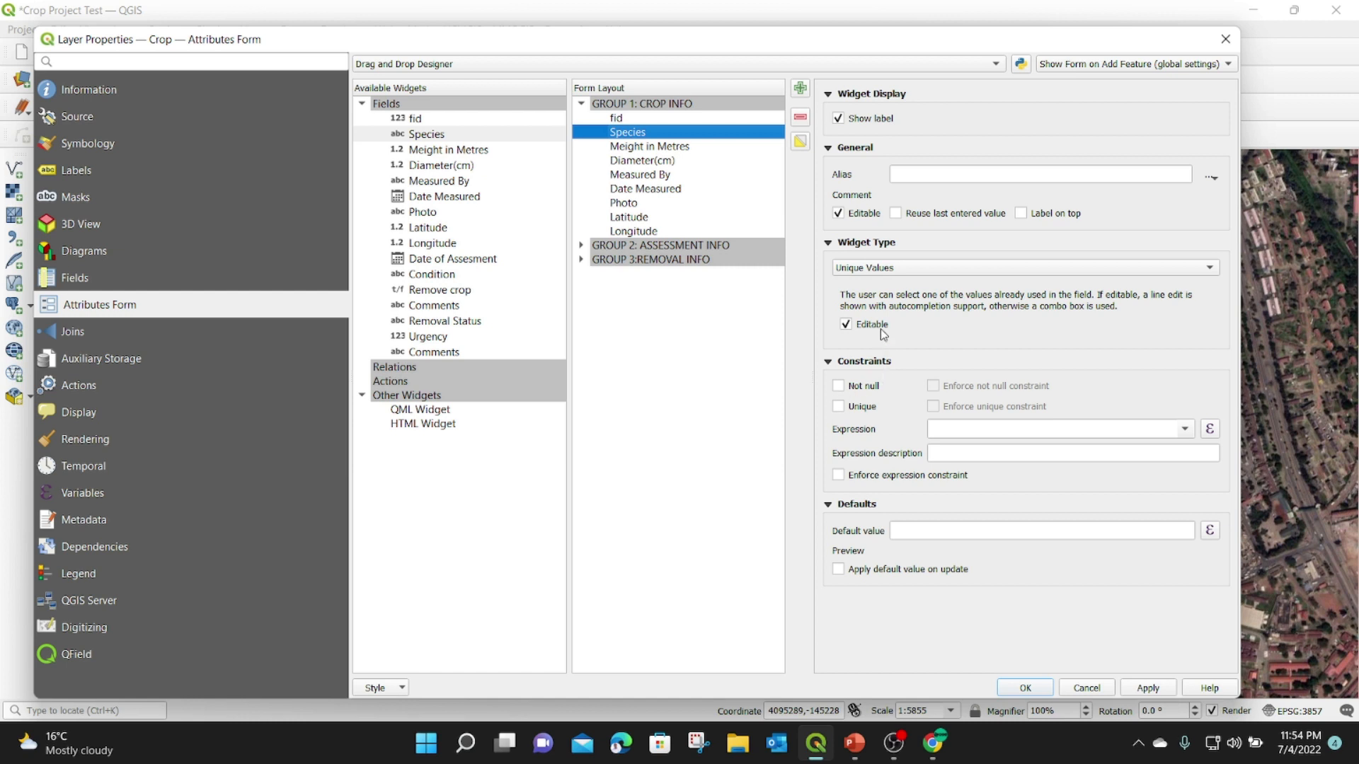
{"action": "left_click", "coordinate": [637, 146]}
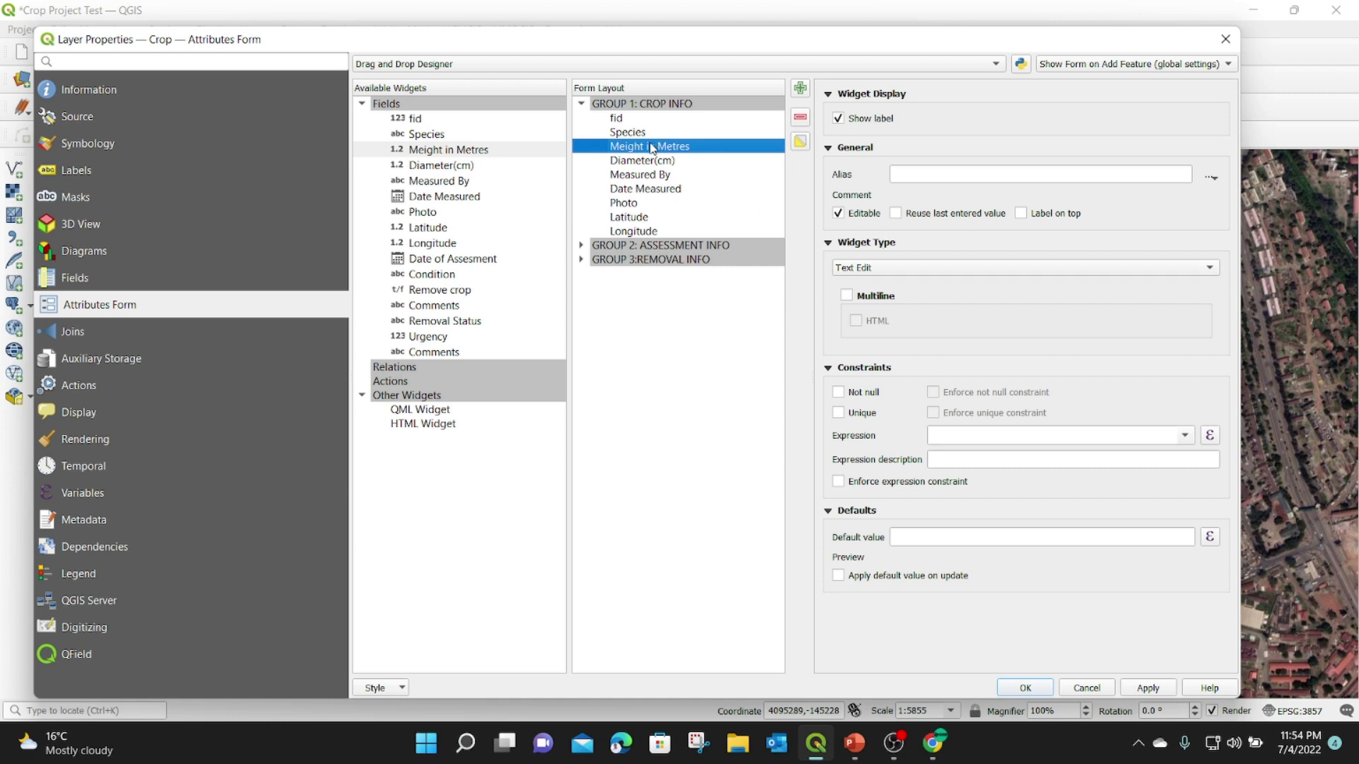
{"action": "left_click", "coordinate": [643, 162]}
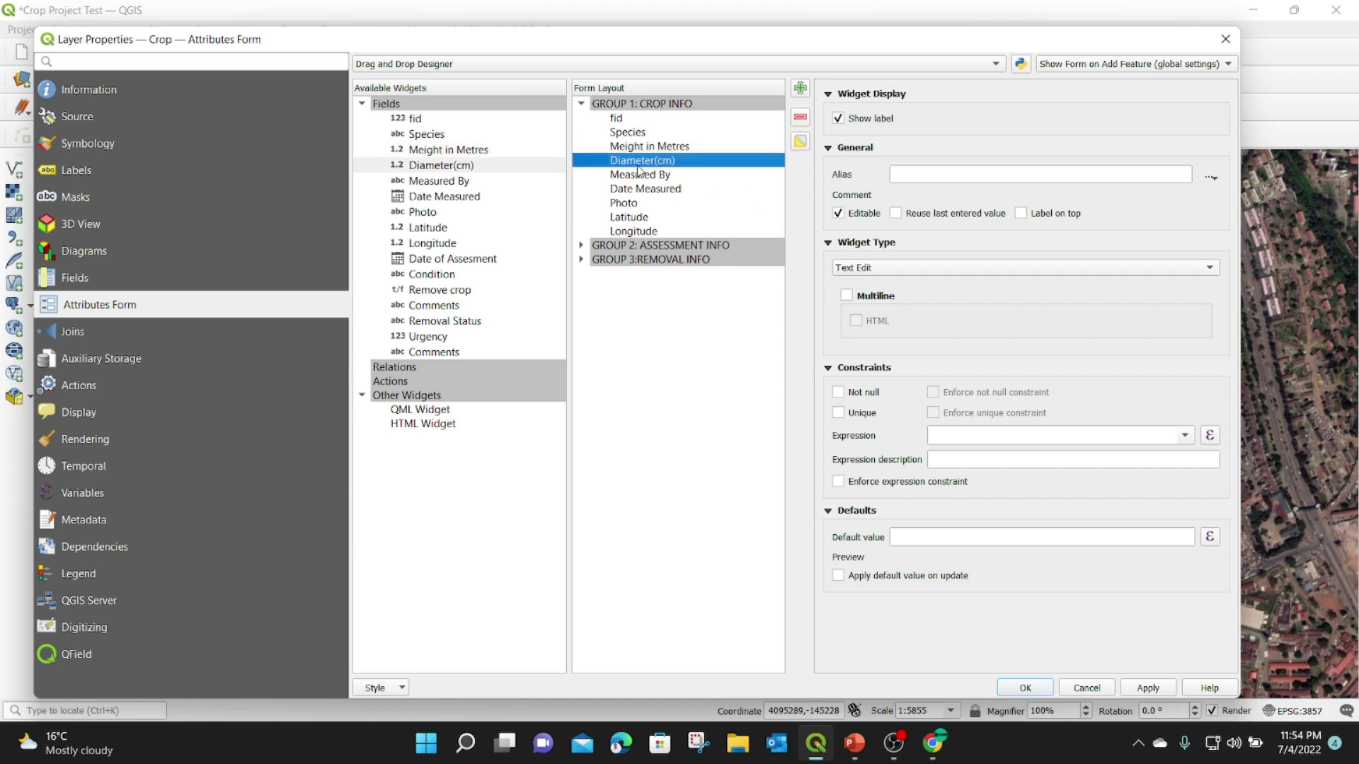
{"action": "left_click", "coordinate": [637, 177]}
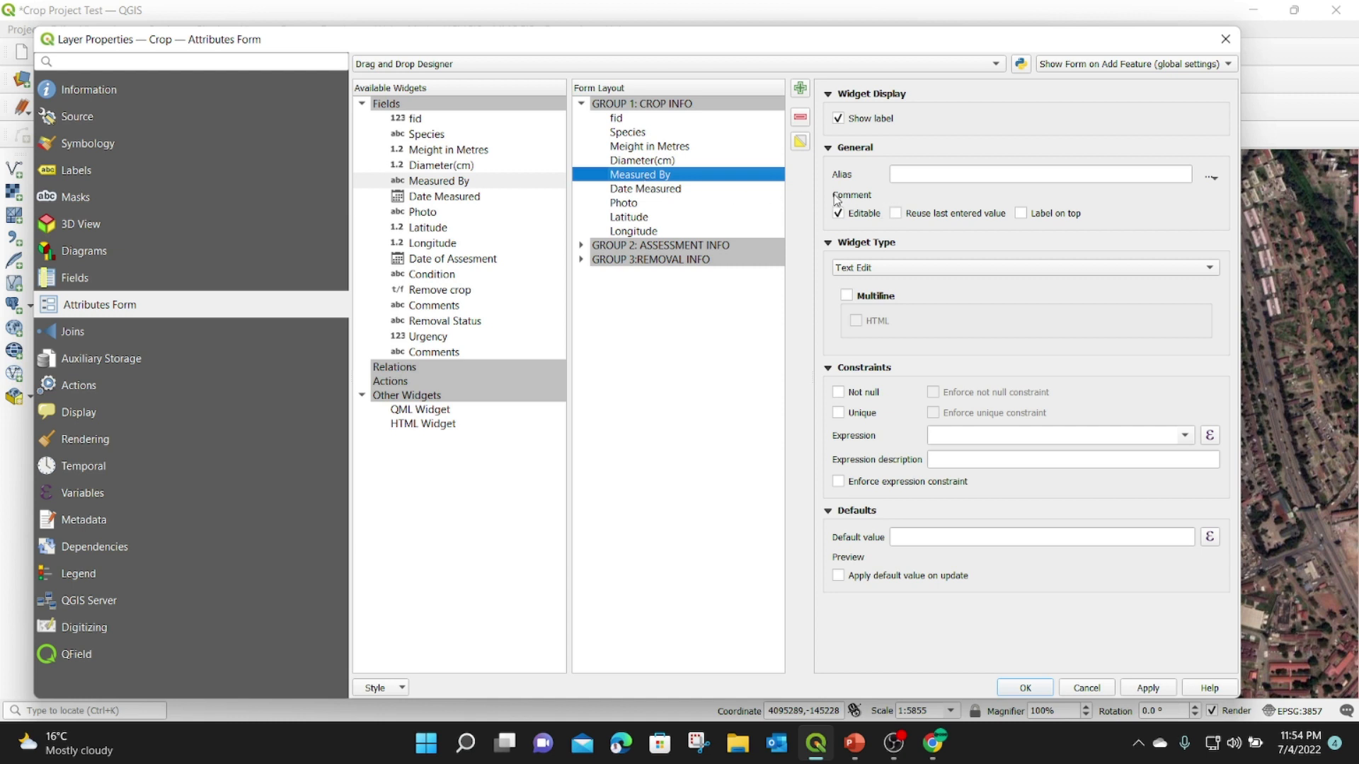
{"action": "left_click", "coordinate": [1209, 267]}
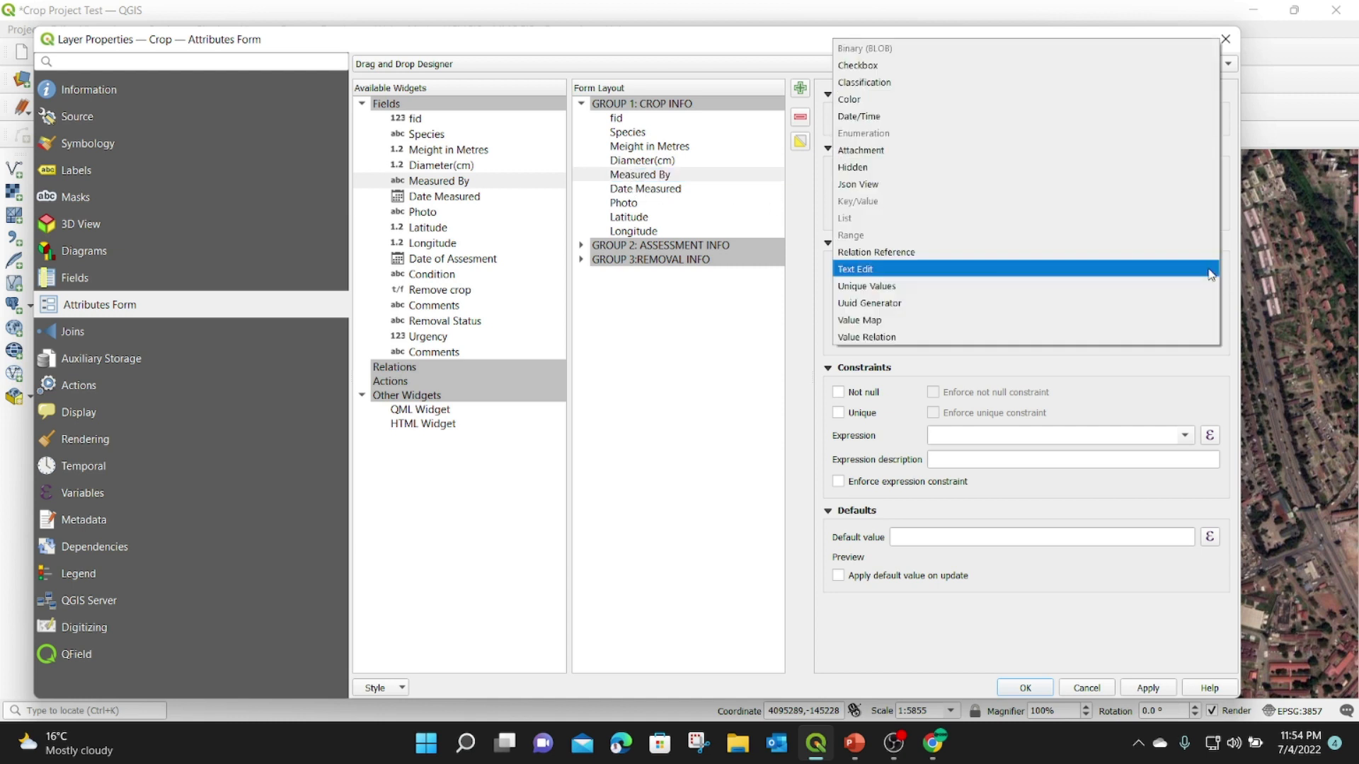
{"action": "left_click", "coordinate": [865, 287]}
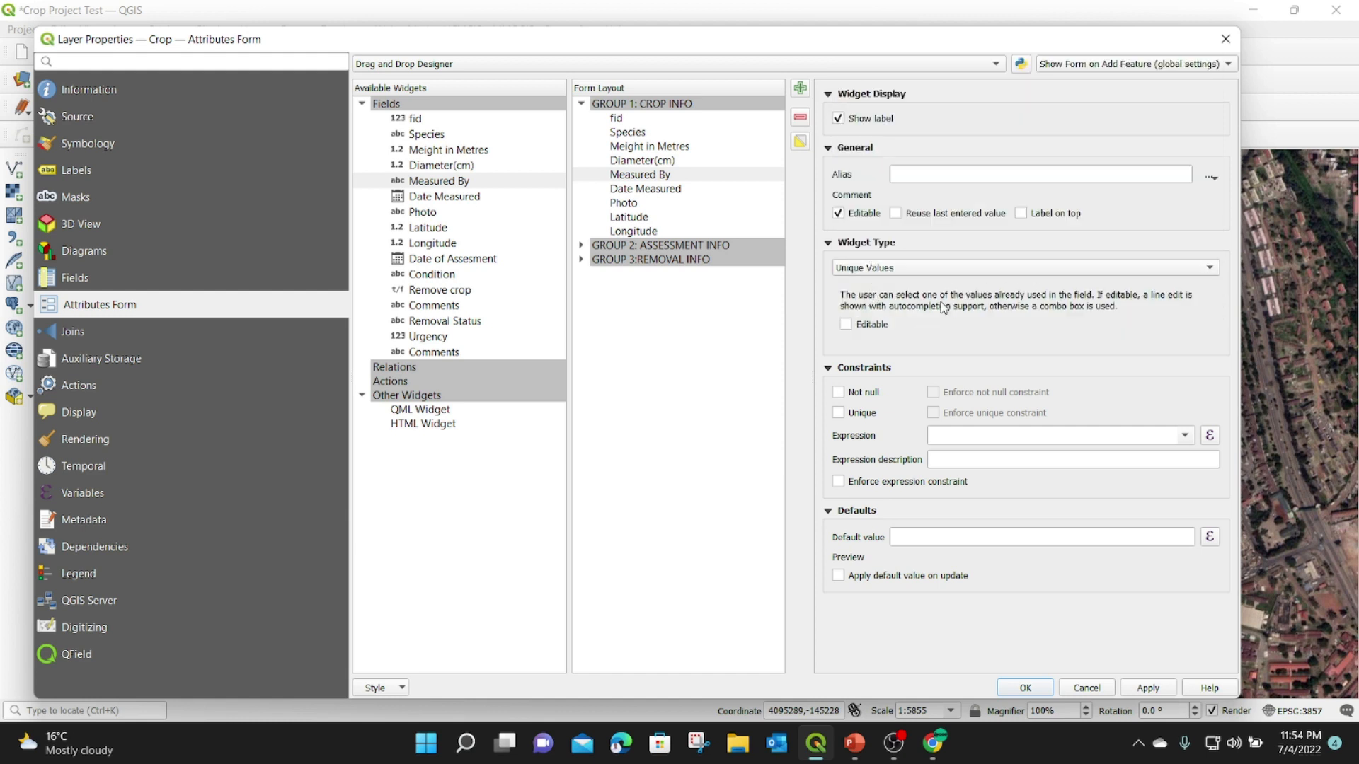
{"action": "left_click", "coordinate": [1202, 272]}
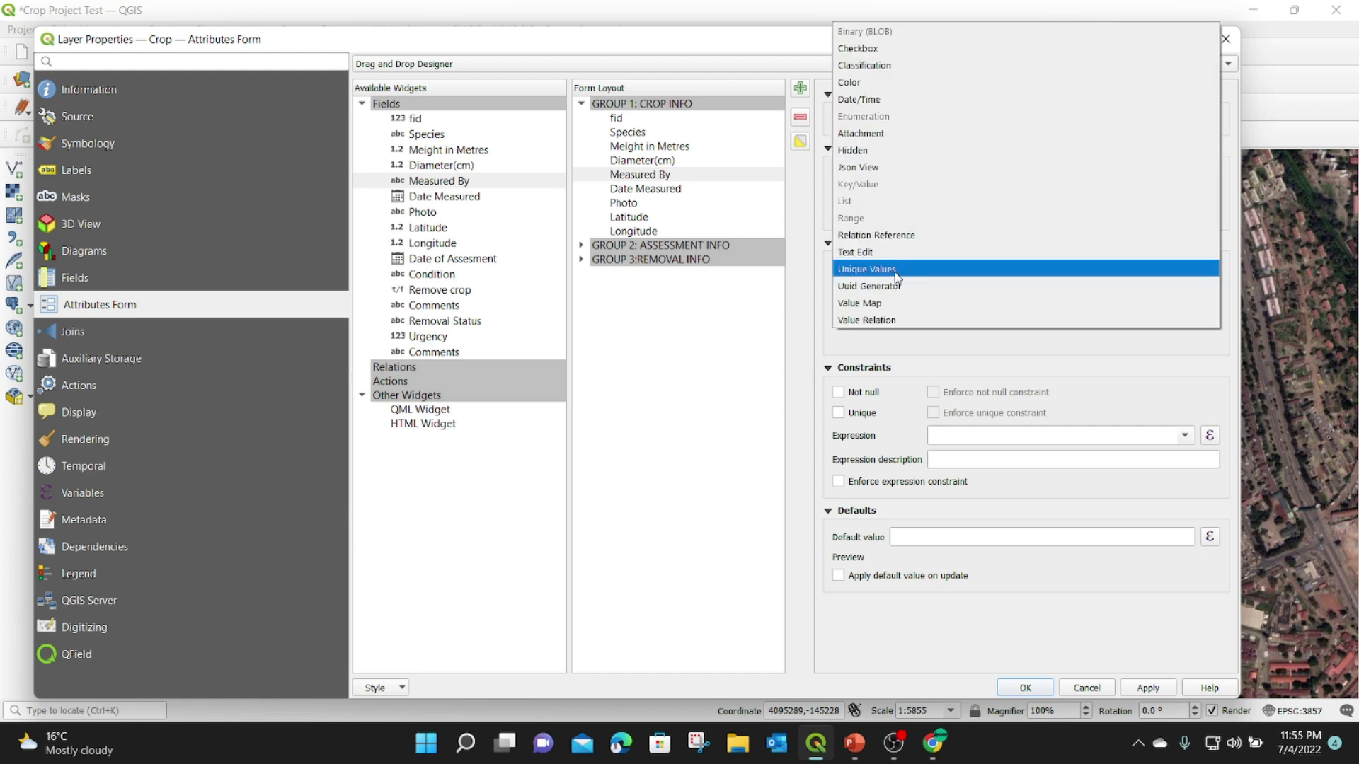
{"action": "left_click", "coordinate": [896, 303]}
Fill the first two Measured By value map rows: value 1 described as Wisegis and value 2 with a surveyor's first name.
{"action": "left_click", "coordinate": [875, 382]}
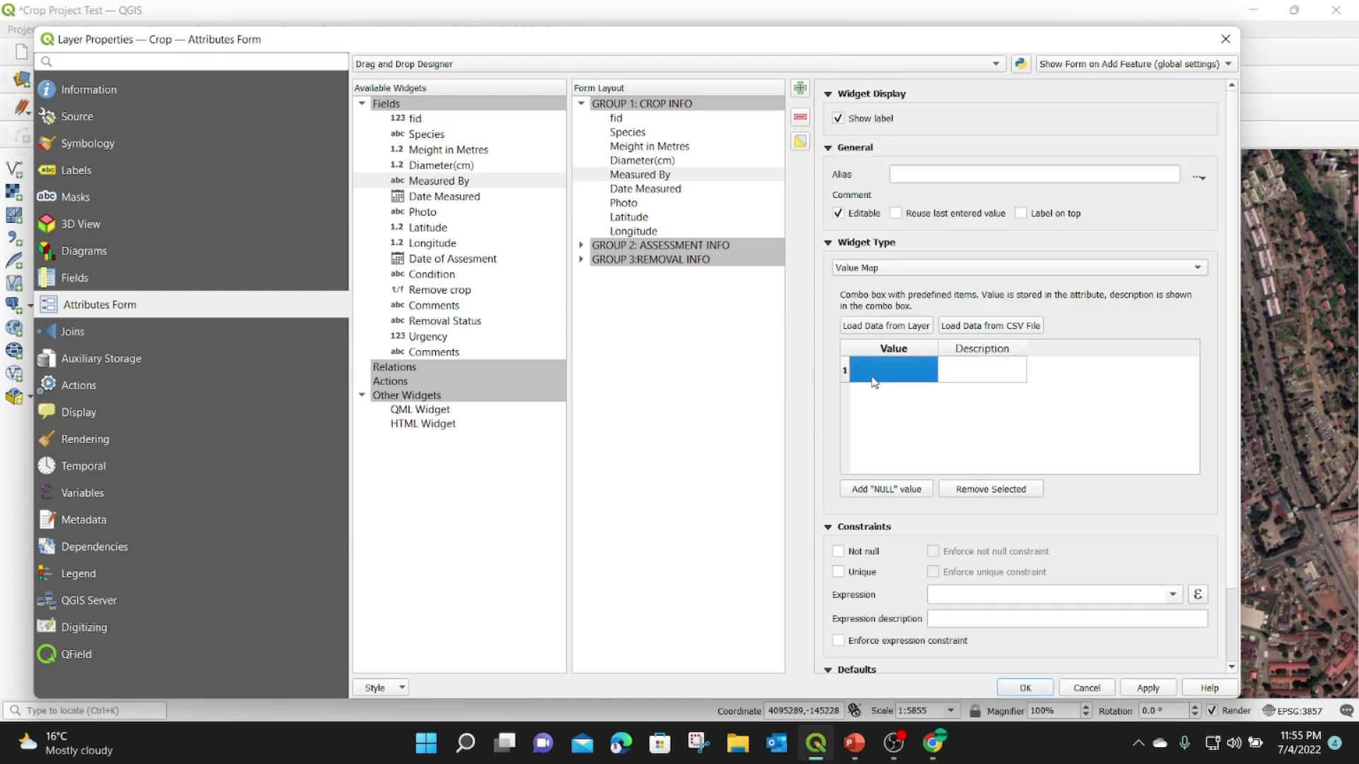
{"action": "left_click", "coordinate": [872, 378]}
{"action": "type", "text": "1"}
{"action": "double_click", "coordinate": [971, 370]}
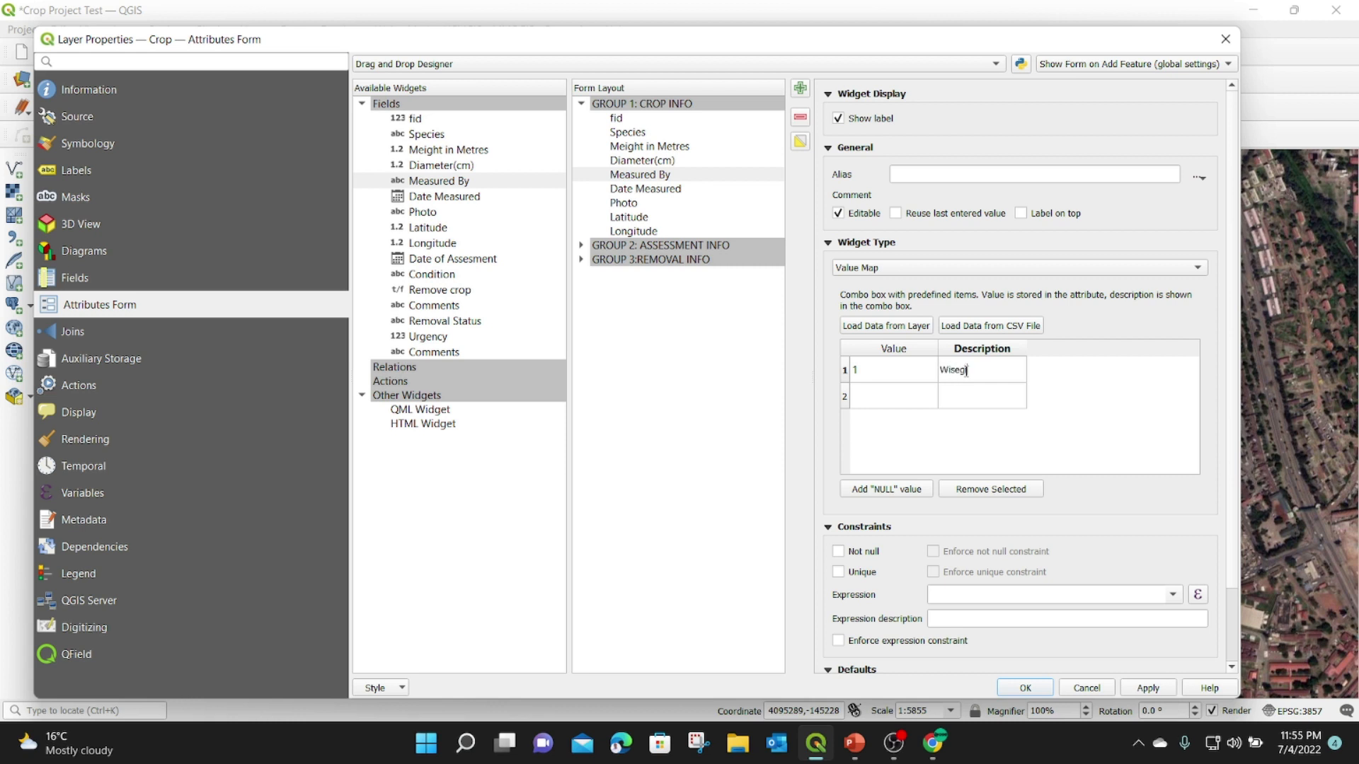
{"action": "type", "text": "Wisegis"}
{"action": "left_click", "coordinate": [859, 396]}
{"action": "left_click", "coordinate": [859, 396]}
{"action": "type", "text": "2"}
{"action": "double_click", "coordinate": [965, 406]}
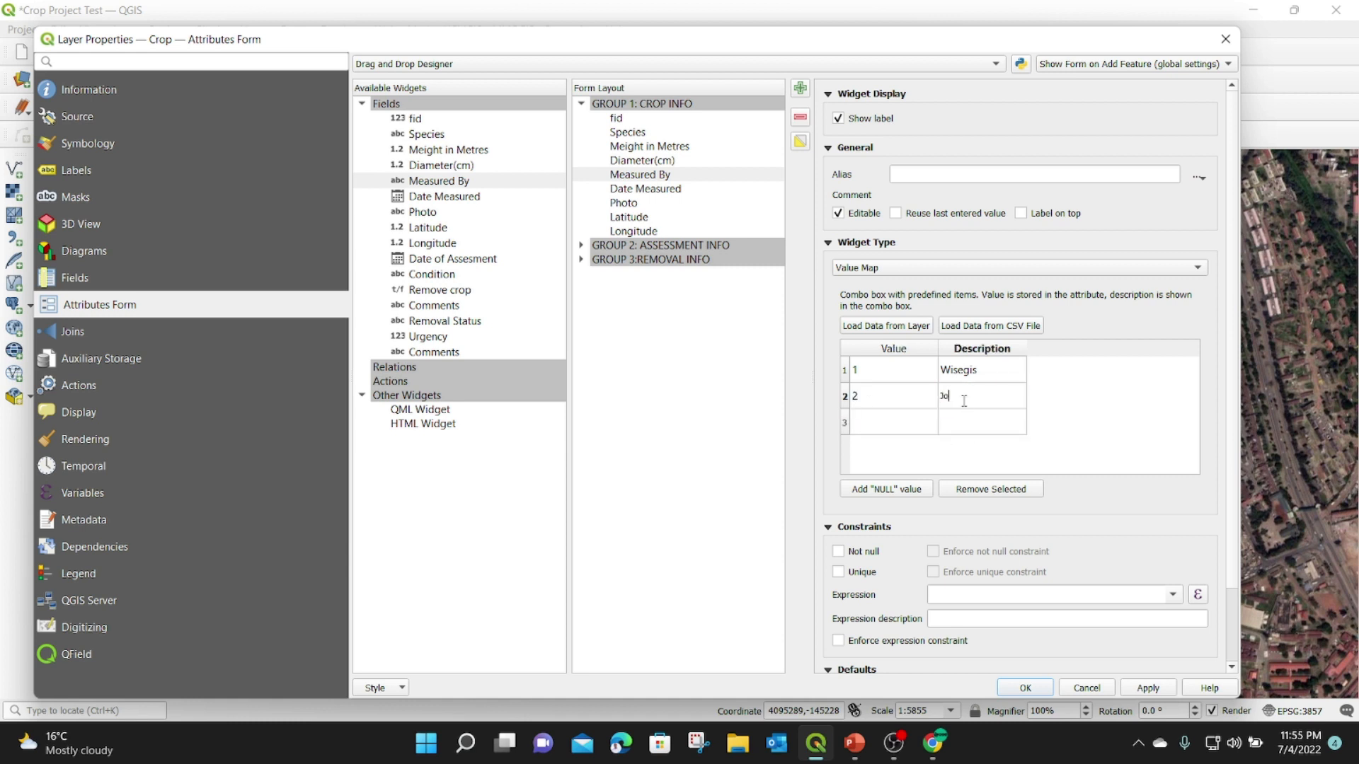
{"action": "type", "text": "John"}
Add values 3, 4 and 5 to the Measured By value map, each described by a surveyor's first name, and save the layer properties.
{"action": "double_click", "coordinate": [881, 416]}
{"action": "left_click", "coordinate": [950, 431]}
{"action": "left_click", "coordinate": [964, 422]}
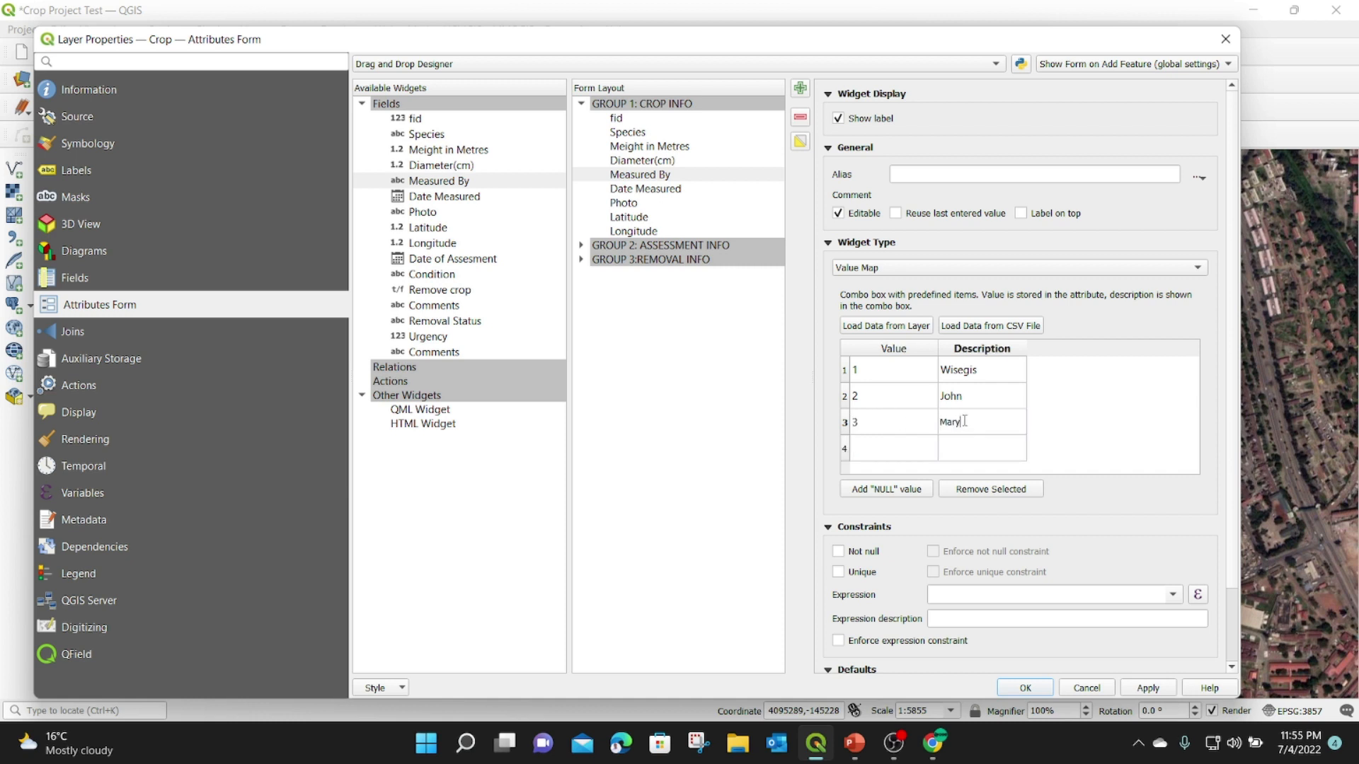
{"action": "double_click", "coordinate": [866, 451]}
{"action": "double_click", "coordinate": [956, 443]}
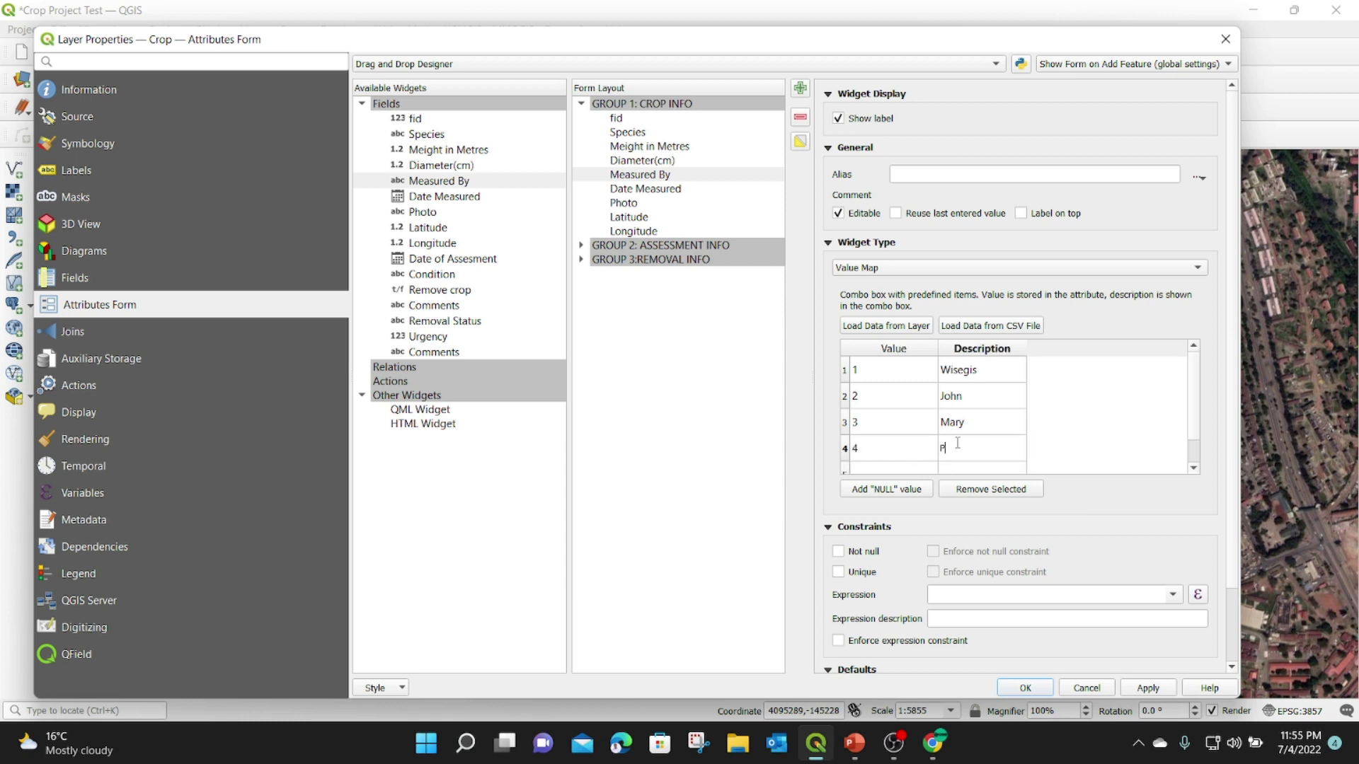
{"action": "double_click", "coordinate": [870, 464]}
{"action": "double_click", "coordinate": [955, 467]}
{"action": "key", "text": "Return"}
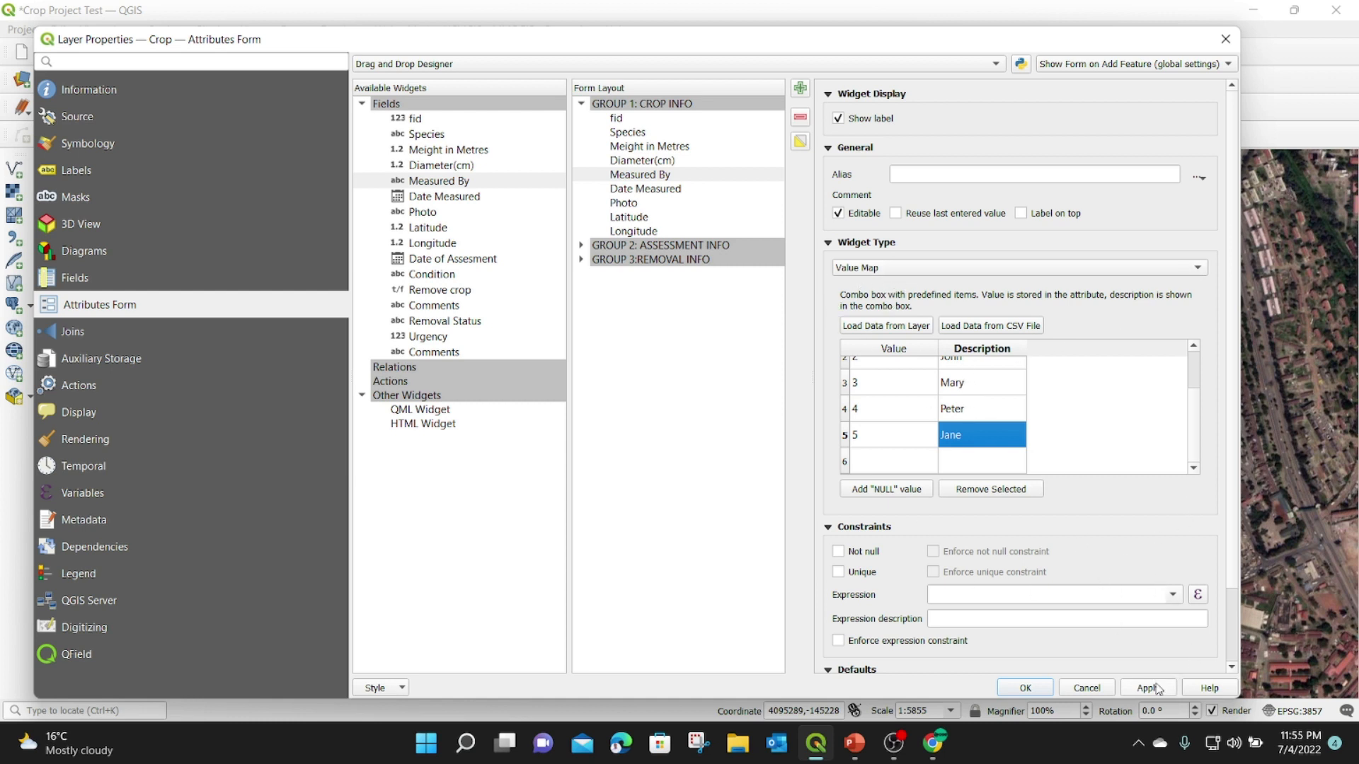
{"action": "left_click", "coordinate": [1024, 688]}
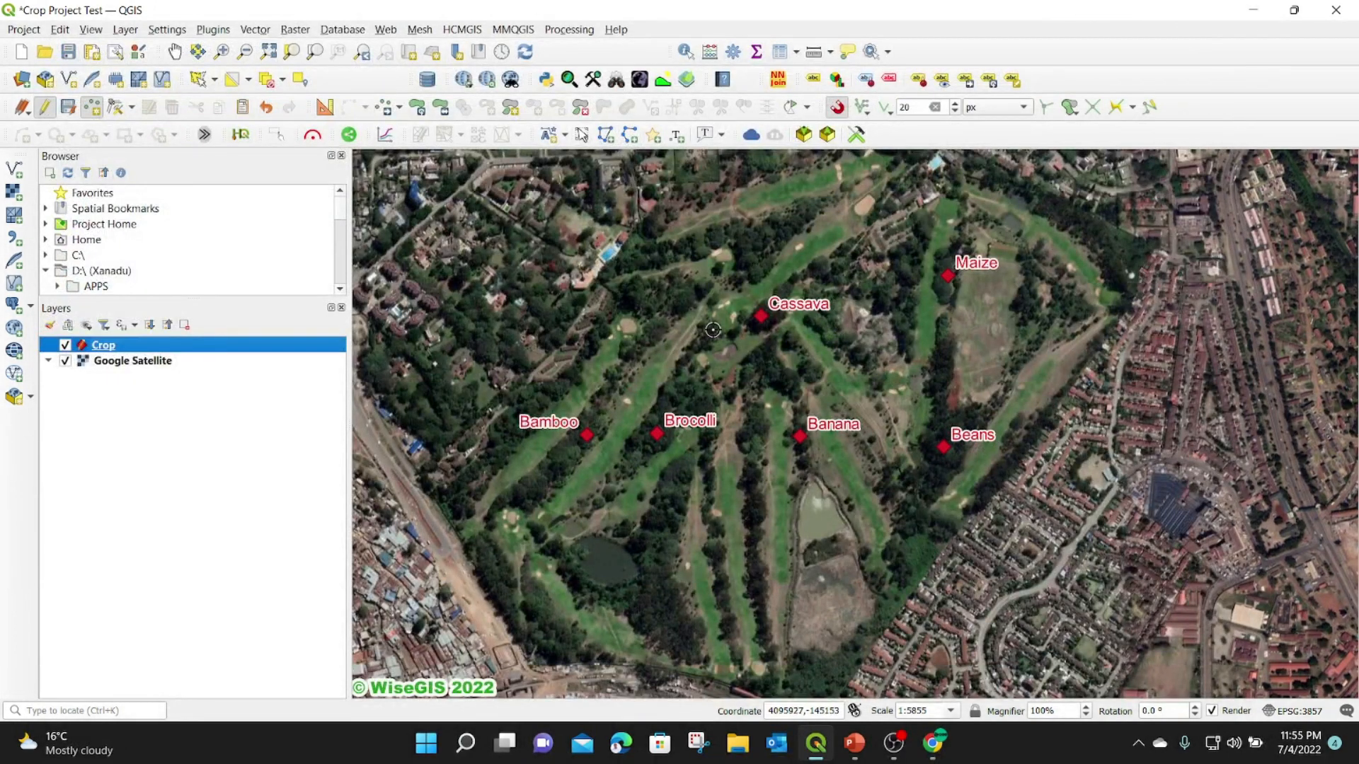
Place a trial Crop point northwest of Cassava and check the choices offered for Measured By in its form.
{"action": "left_click", "coordinate": [656, 310]}
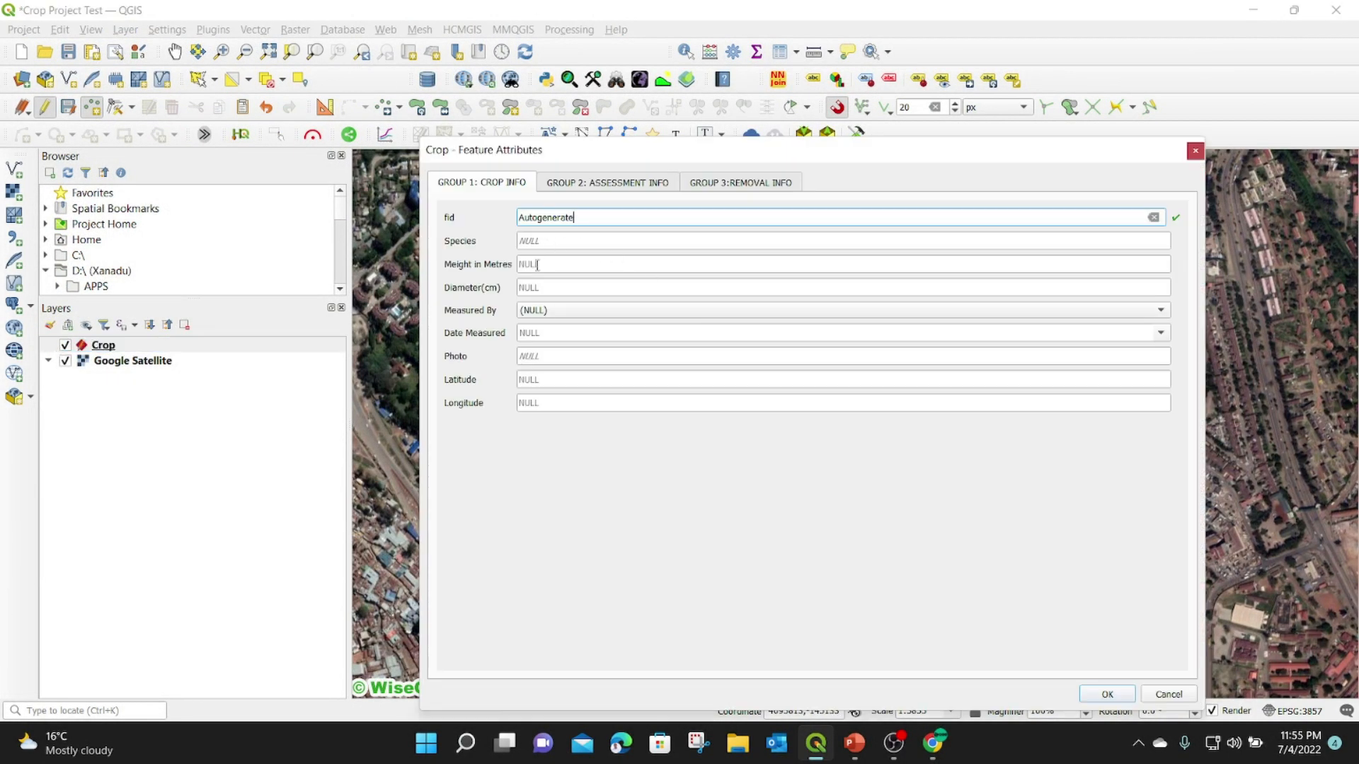
{"action": "left_click", "coordinate": [540, 264]}
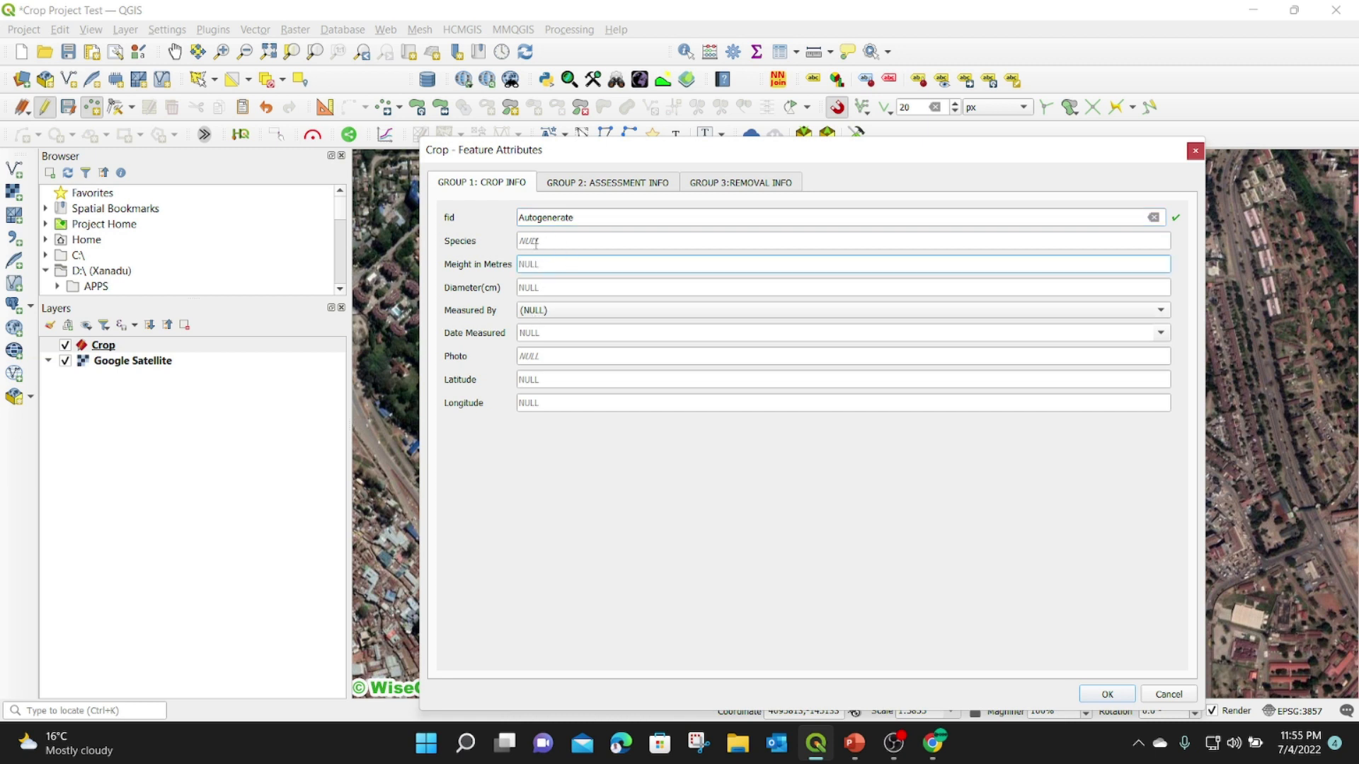
{"action": "left_click", "coordinate": [559, 311]}
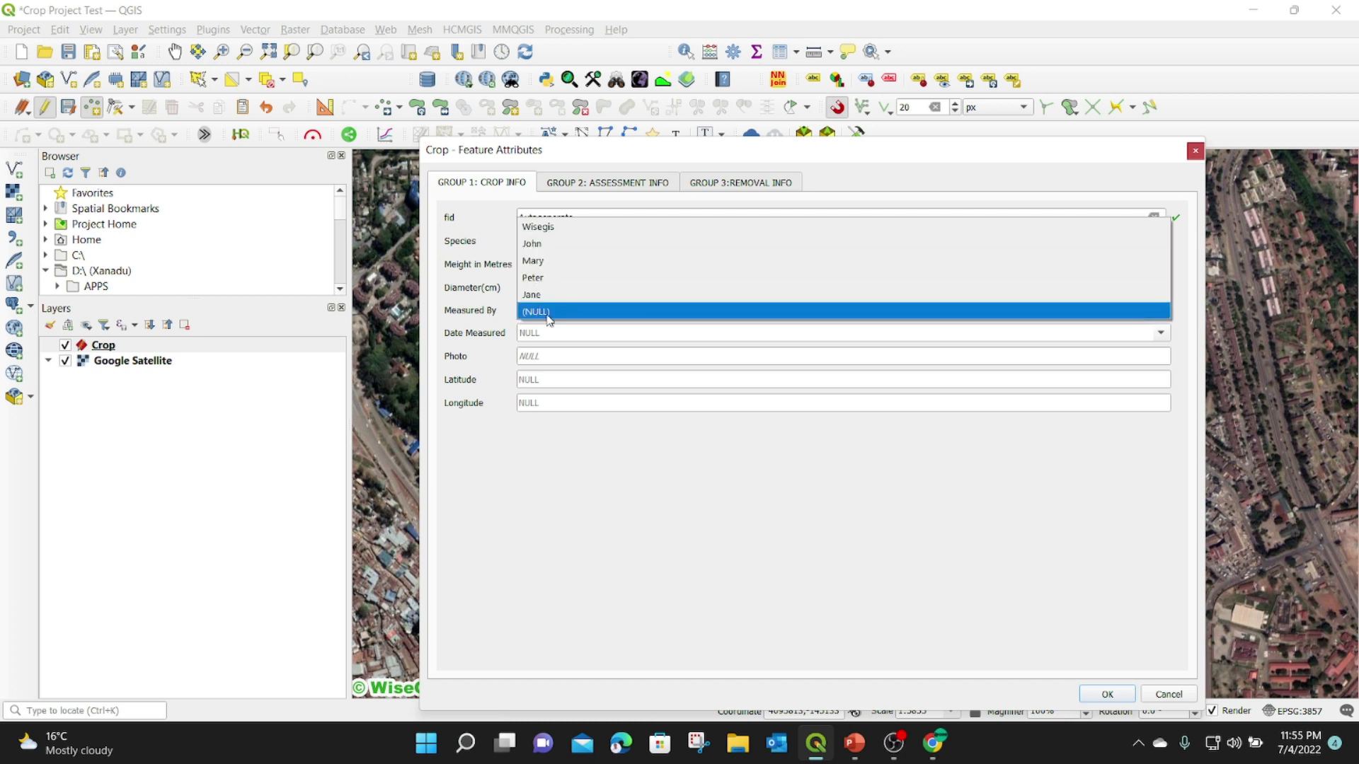
{"action": "left_click", "coordinate": [497, 306]}
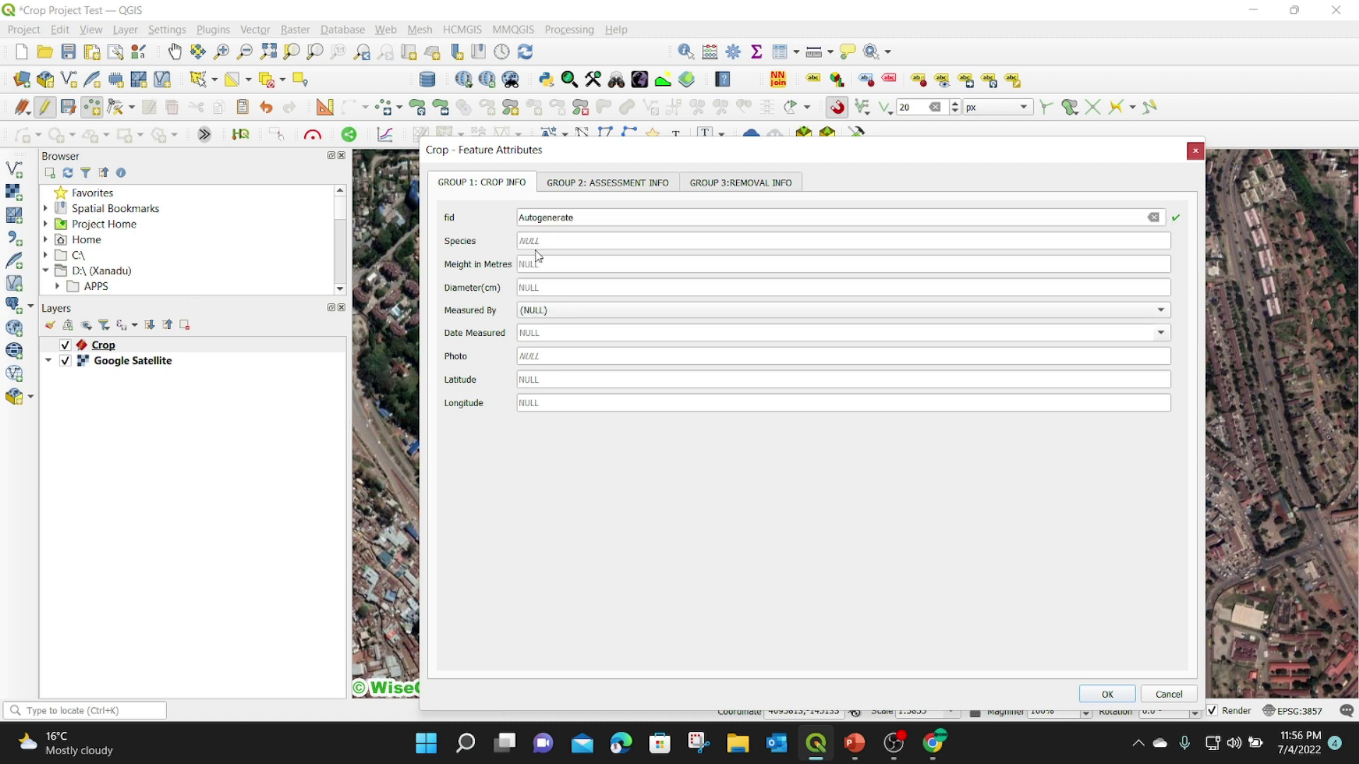
Fill the trial point's form with Species Banana, height 22.3 metres and diameter 34.5 cm.
{"action": "left_click", "coordinate": [529, 241]}
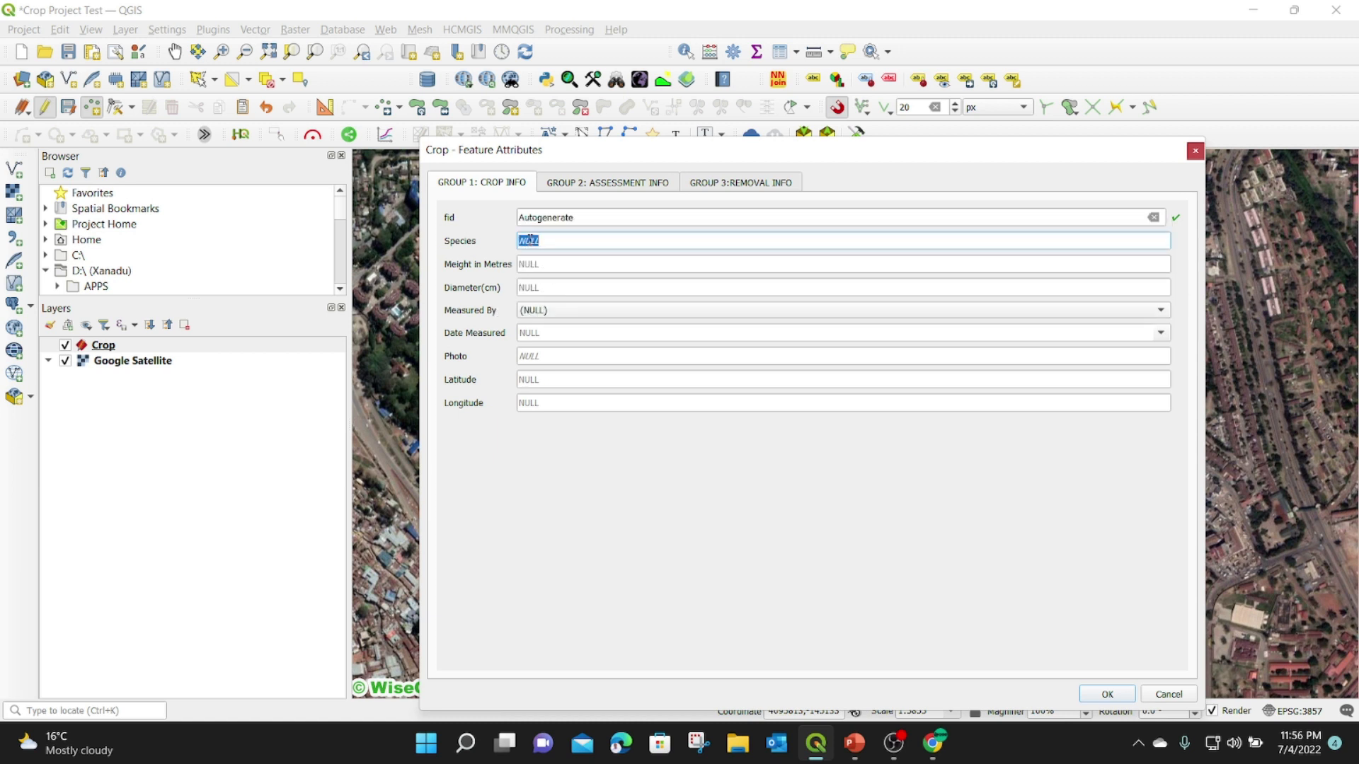
{"action": "type", "text": "b"}
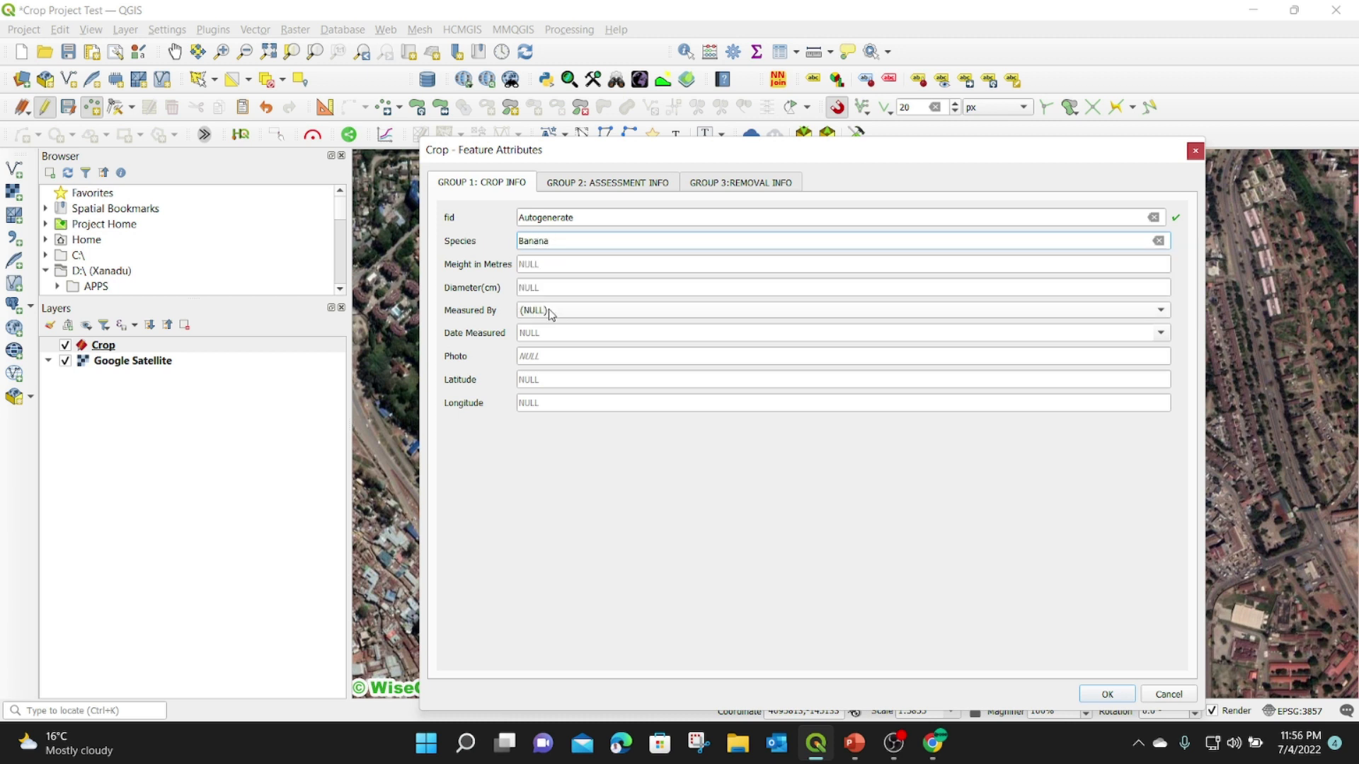
{"action": "left_click", "coordinate": [544, 269]}
{"action": "type", "text": "22"}
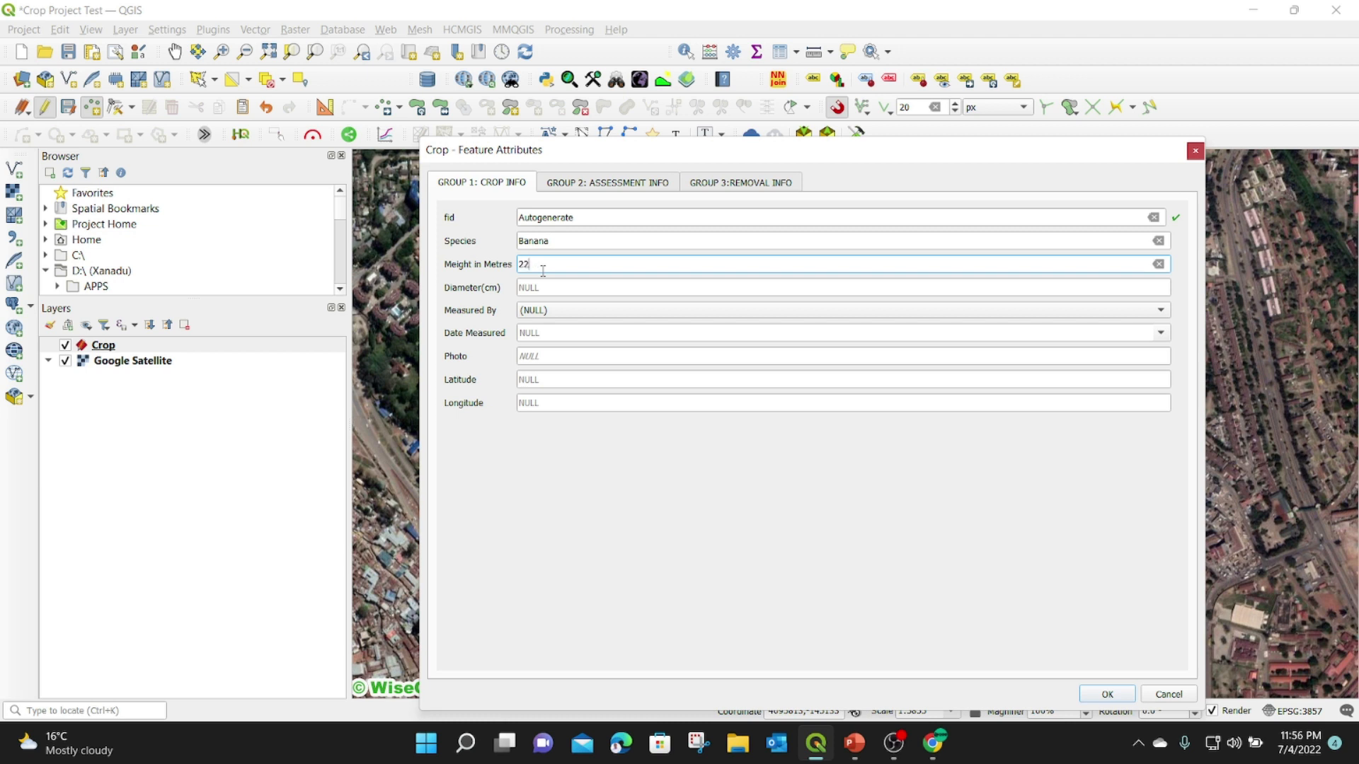
{"action": "type", "text": ".3"}
{"action": "left_click", "coordinate": [543, 285]}
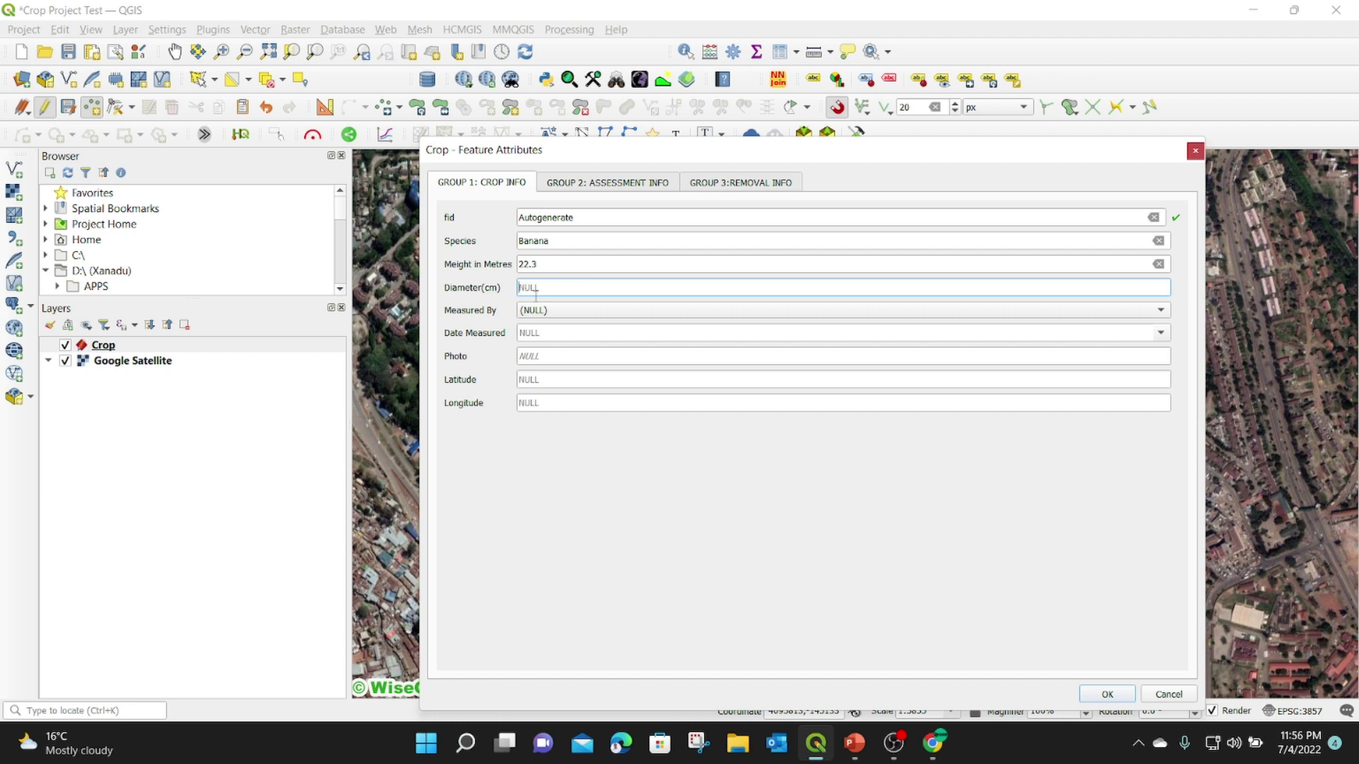
{"action": "type", "text": "34.5"}
Choose a surveyor as Measured By, fill Date Measured with 7/4/22, and discard the trial point.
{"action": "left_click", "coordinate": [558, 310]}
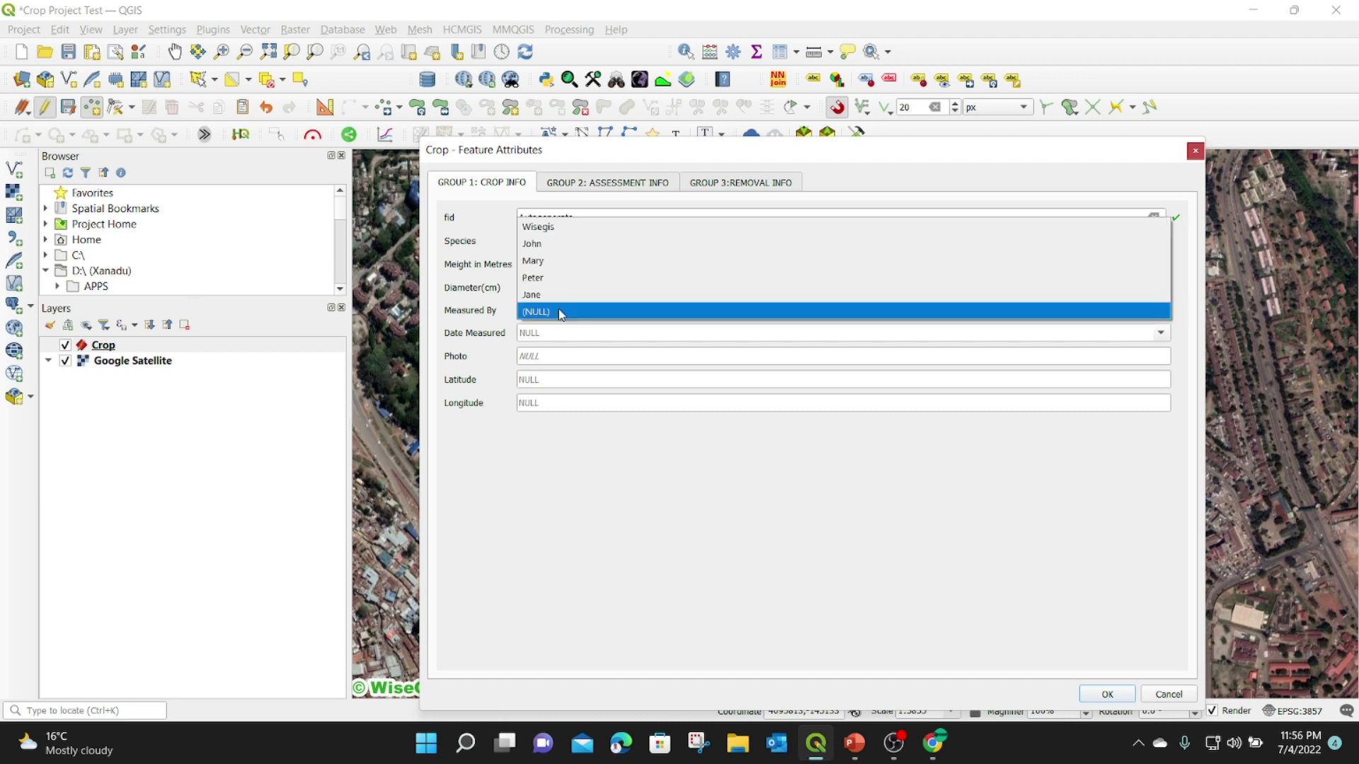
{"action": "left_click", "coordinate": [550, 262]}
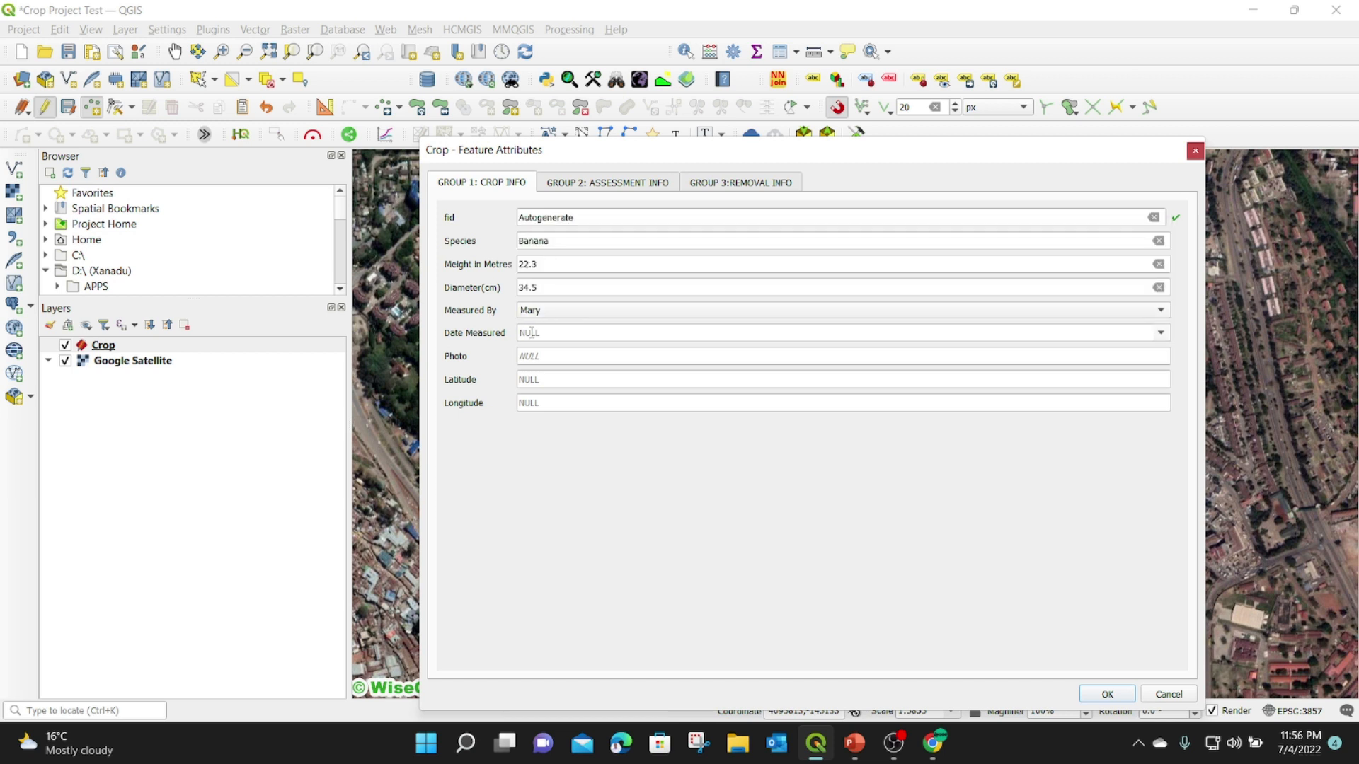
{"action": "left_click", "coordinate": [555, 336]}
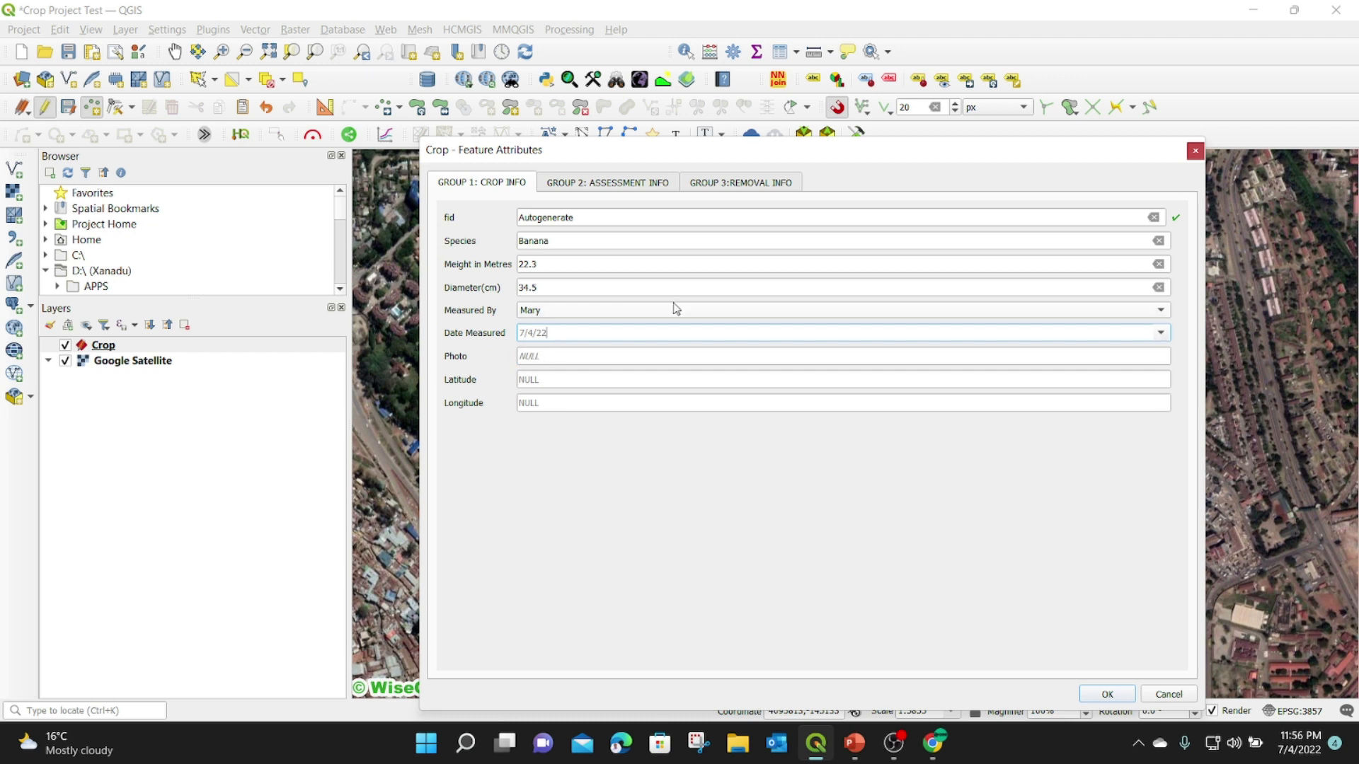
{"action": "left_click", "coordinate": [1194, 152]}
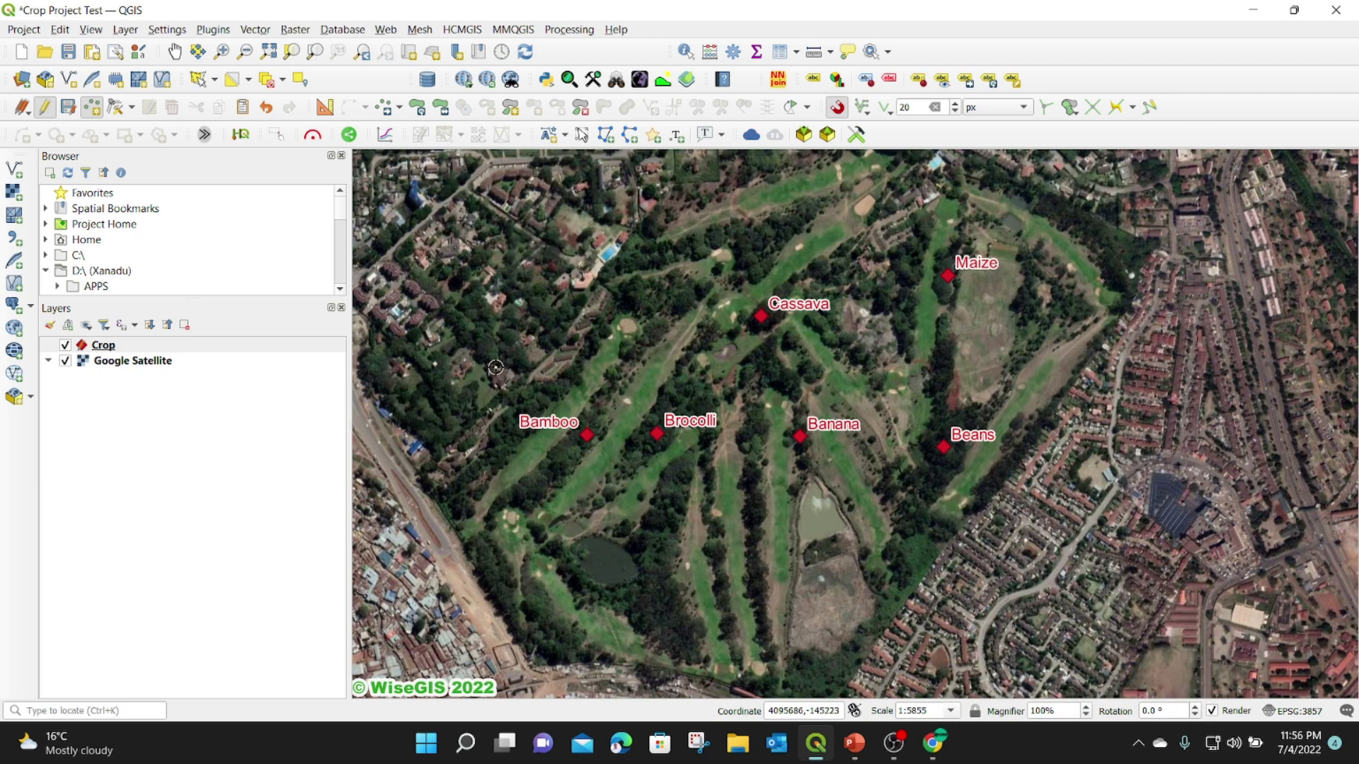
Make the Crop layer's Date Measured field non-editable with default value now(), and check it on a trial point that is discarded.
{"action": "right_click", "coordinate": [104, 347]}
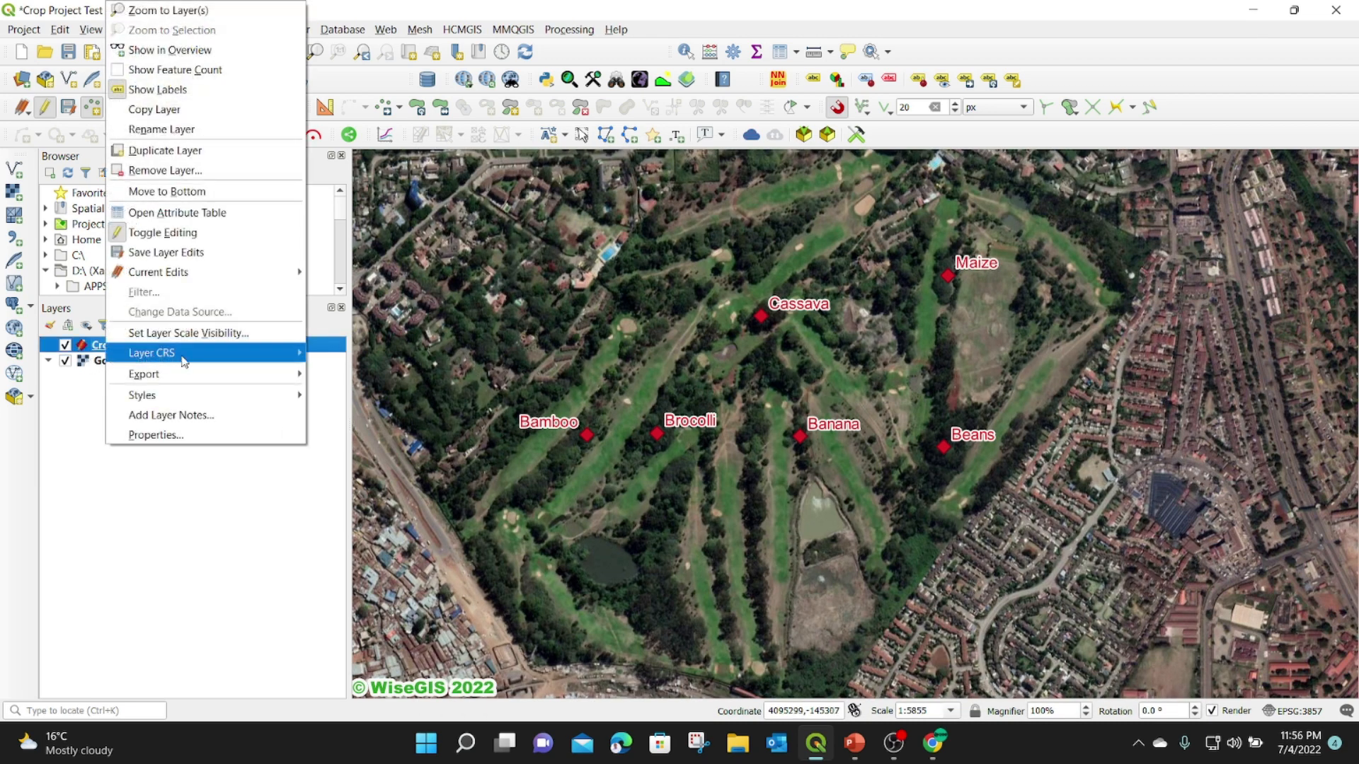
{"action": "left_click", "coordinate": [157, 436]}
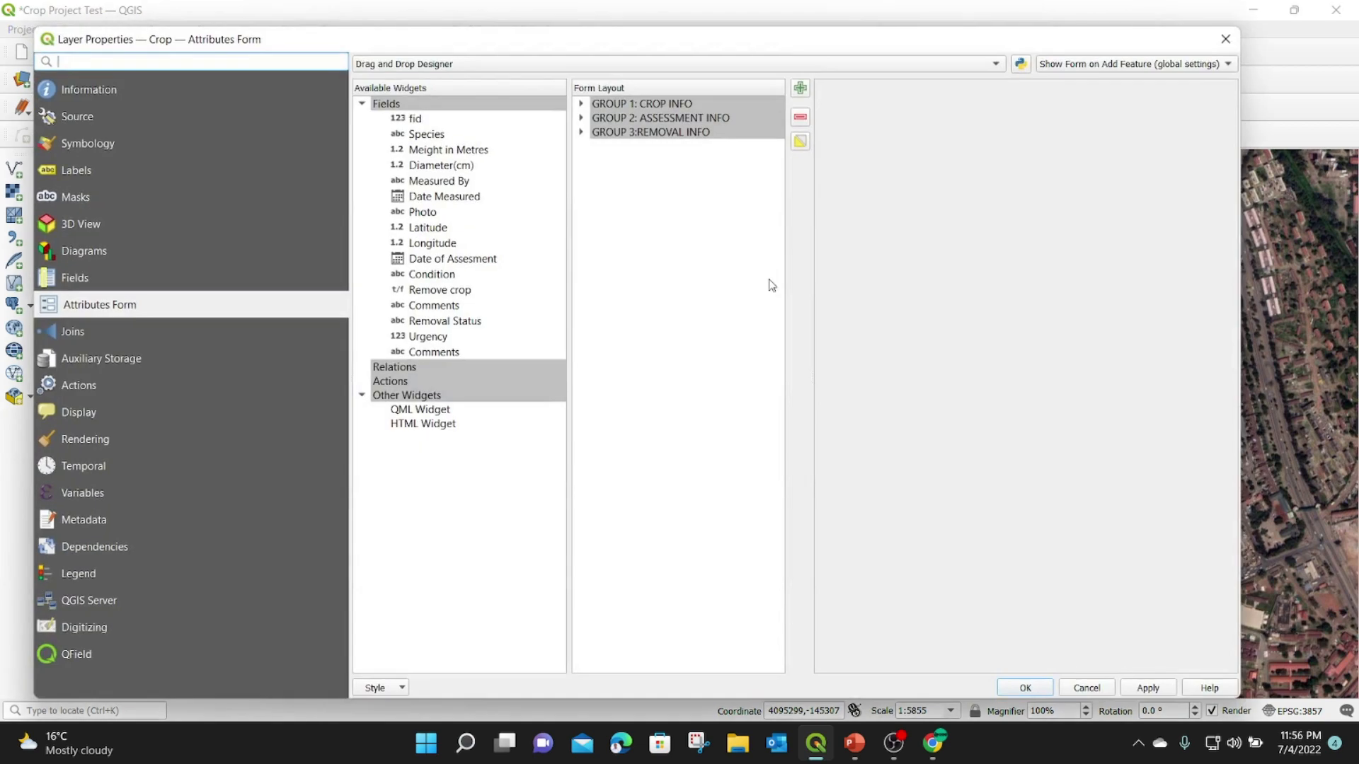
{"action": "left_click", "coordinate": [440, 198]}
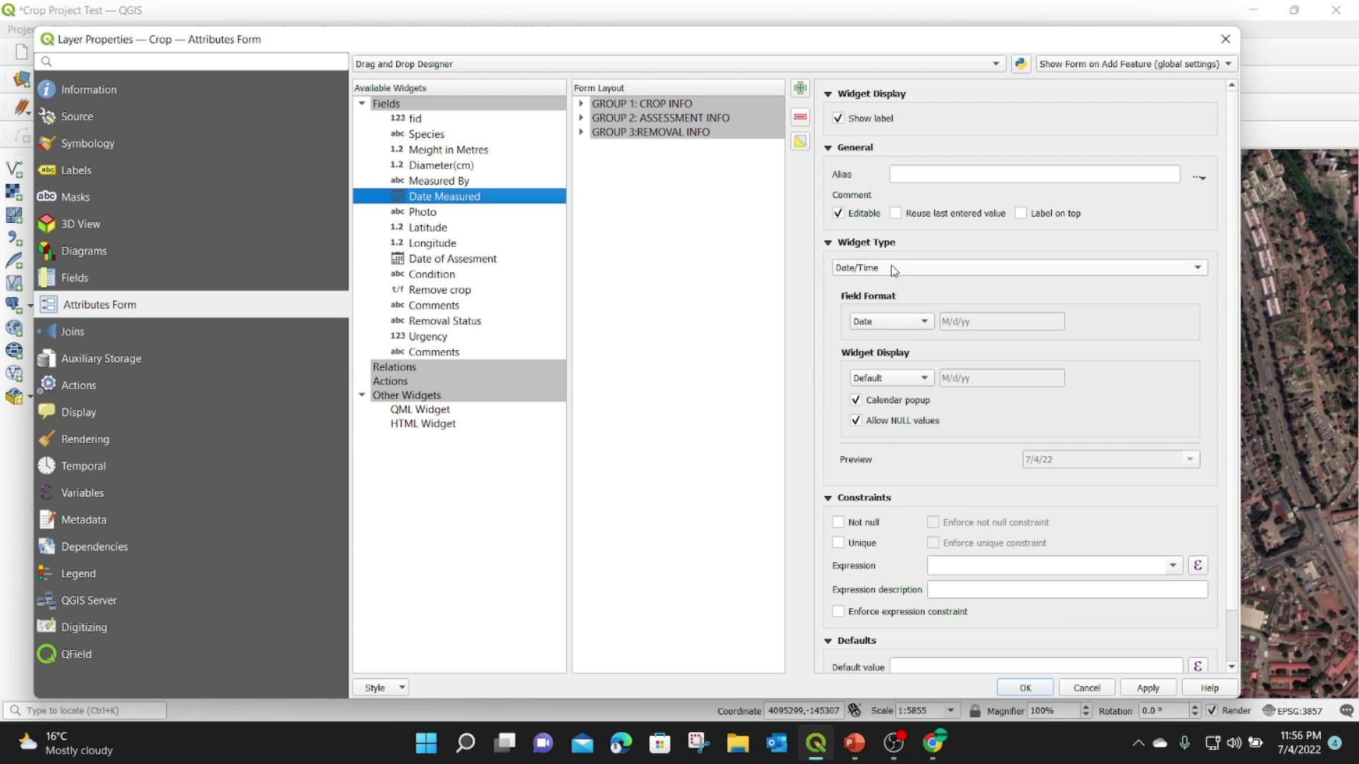
{"action": "left_click", "coordinate": [840, 215]}
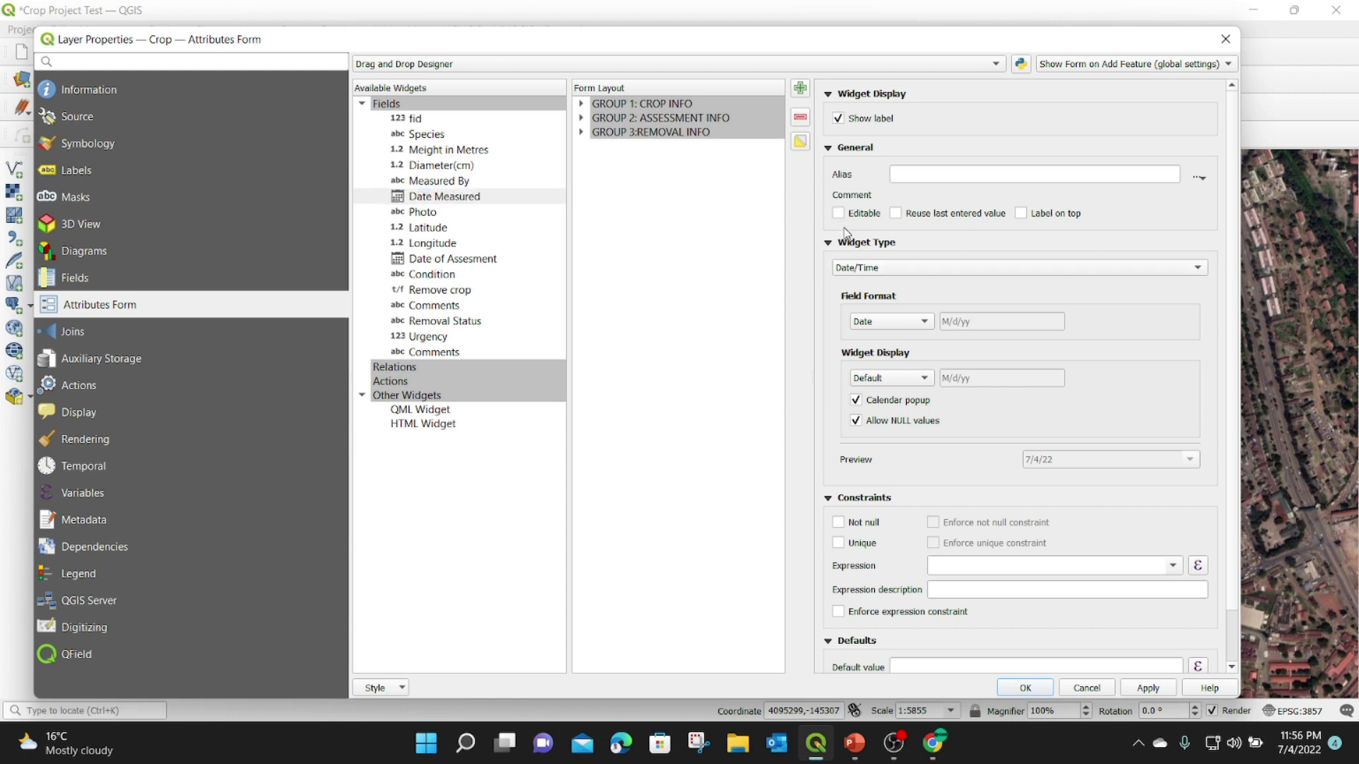
{"action": "scroll", "coordinate": [986, 465], "scroll_direction": "down", "scroll_amount": 1}
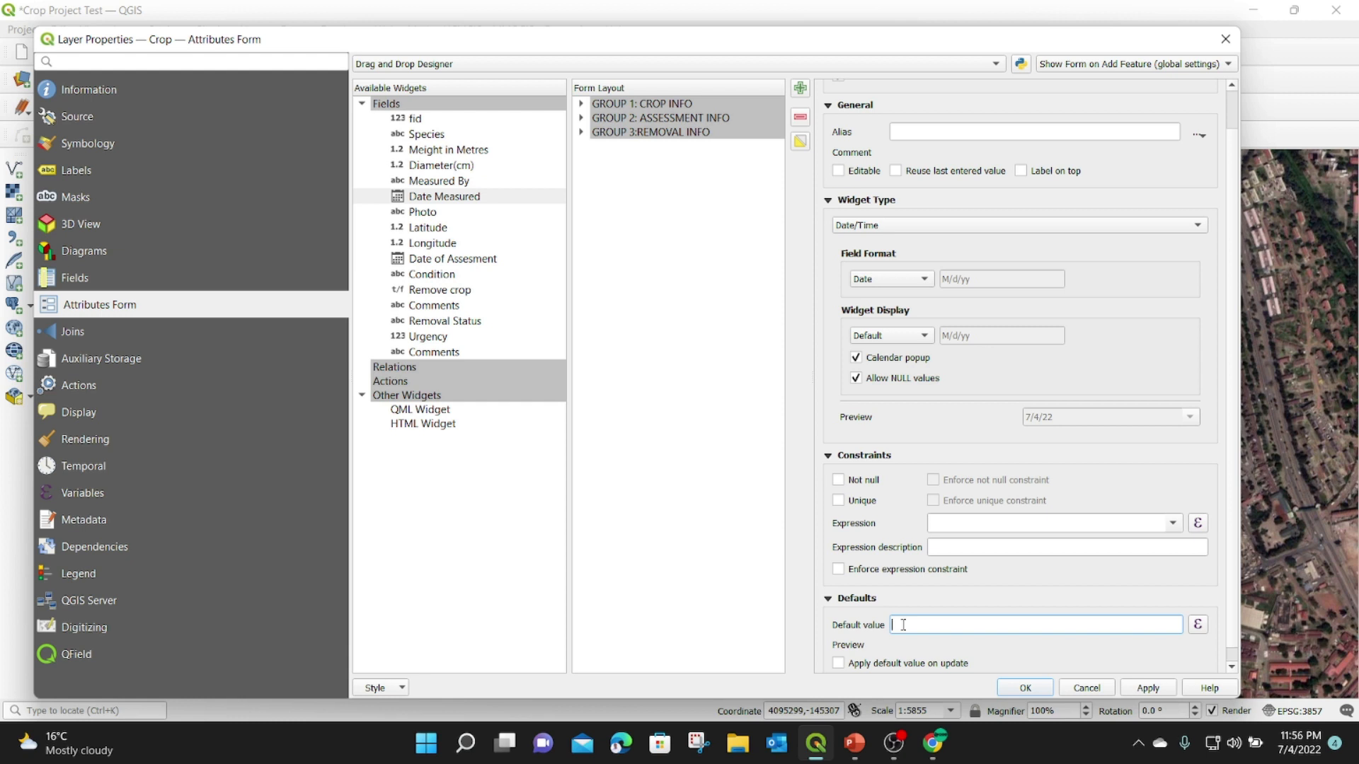
{"action": "type", "text": "now()"}
{"action": "left_click", "coordinate": [1045, 692]}
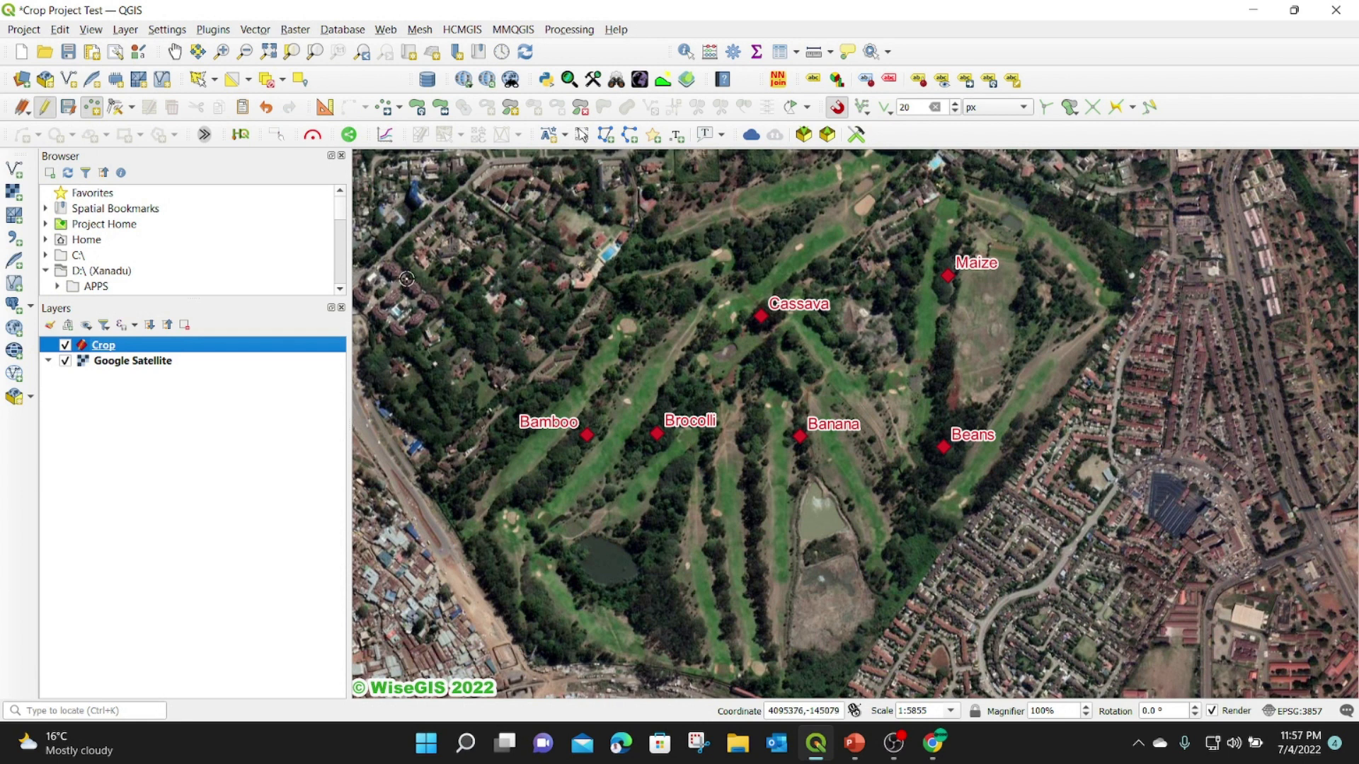
{"action": "left_click", "coordinate": [622, 288]}
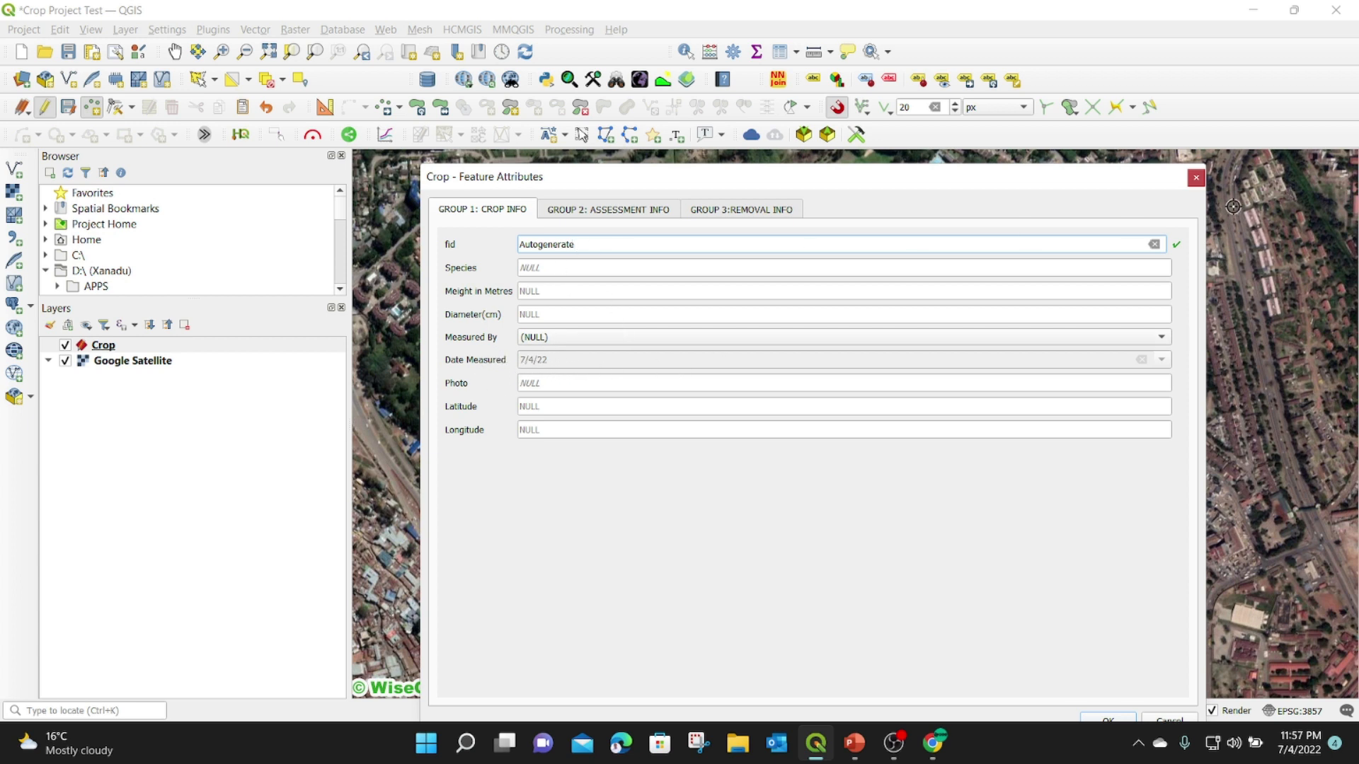
{"action": "left_click", "coordinate": [1196, 177]}
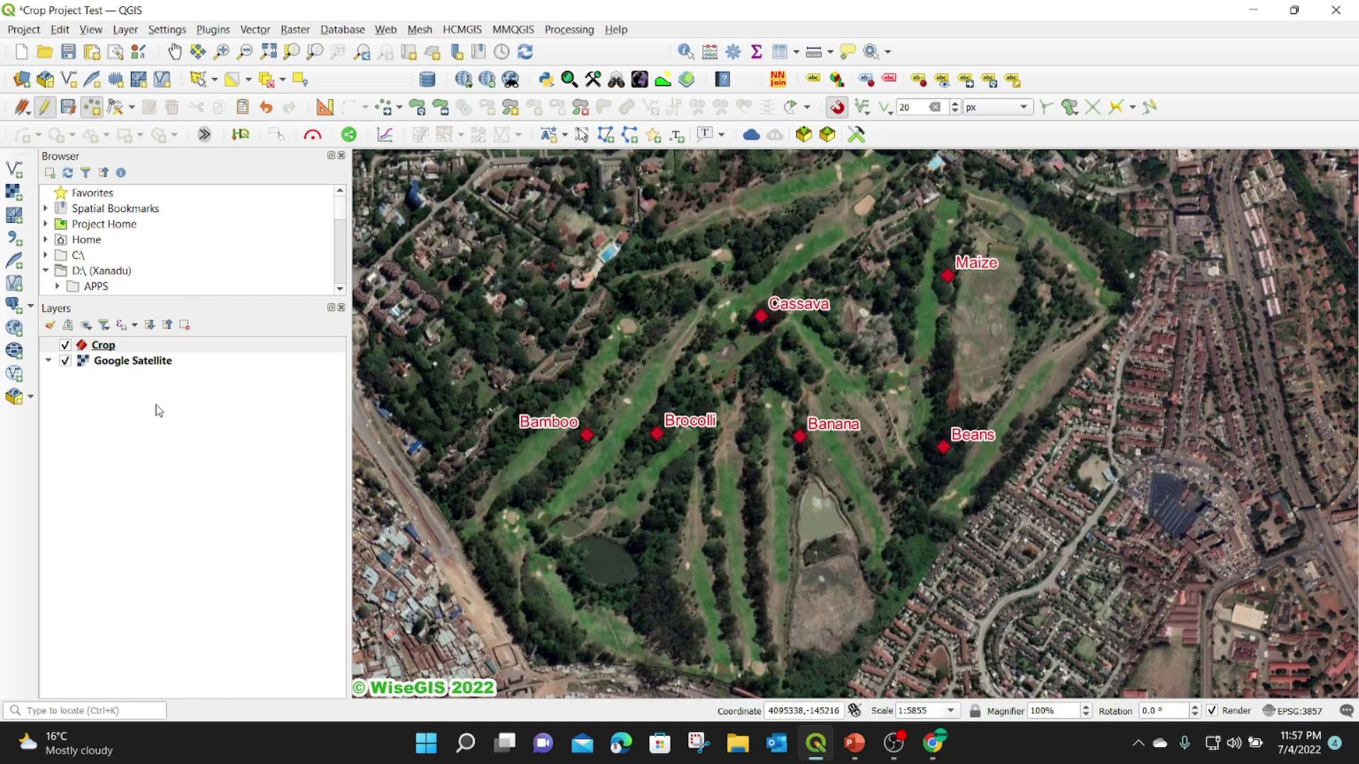
In the Crop layer's attributes form, change the widget type of the Photo field in GROUP 1: CROP INFO to Attachment.
{"action": "right_click", "coordinate": [101, 346]}
{"action": "left_click", "coordinate": [186, 437]}
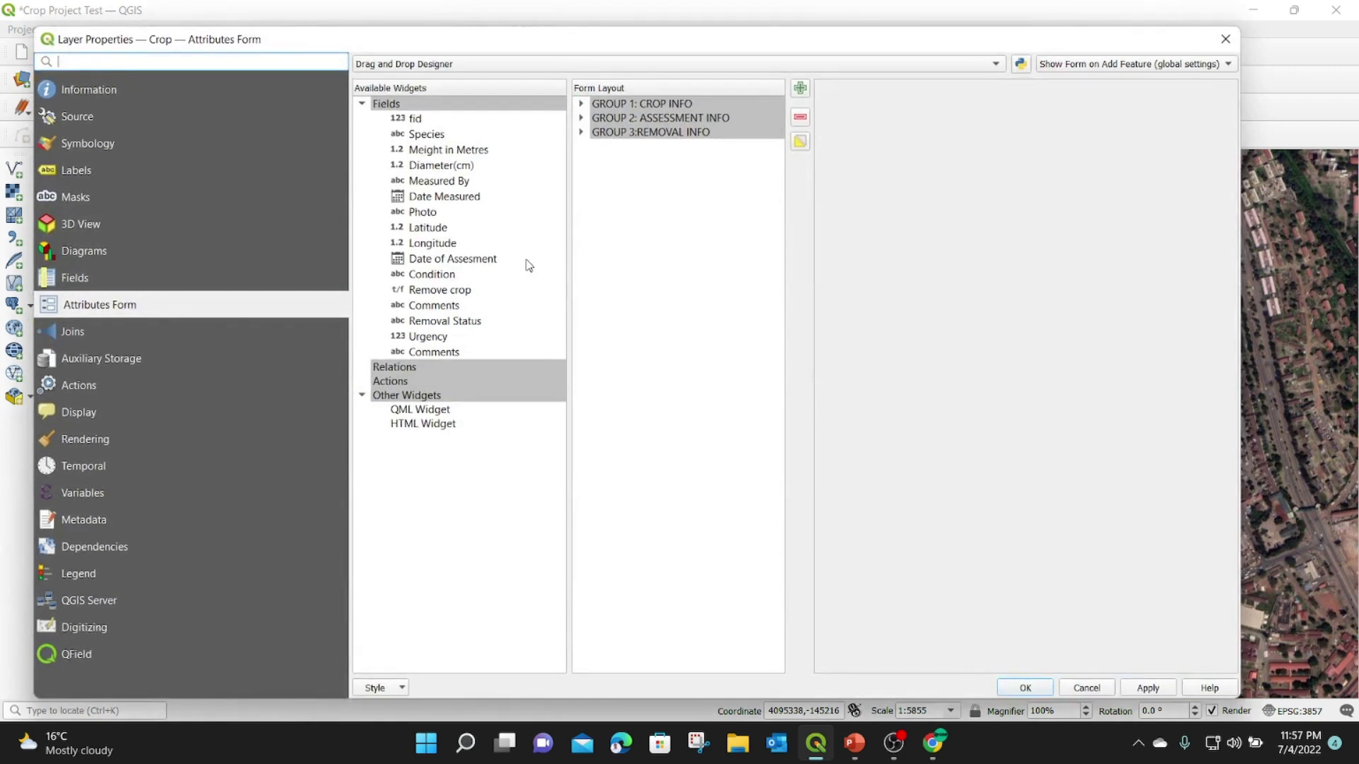
{"action": "left_click", "coordinate": [581, 104]}
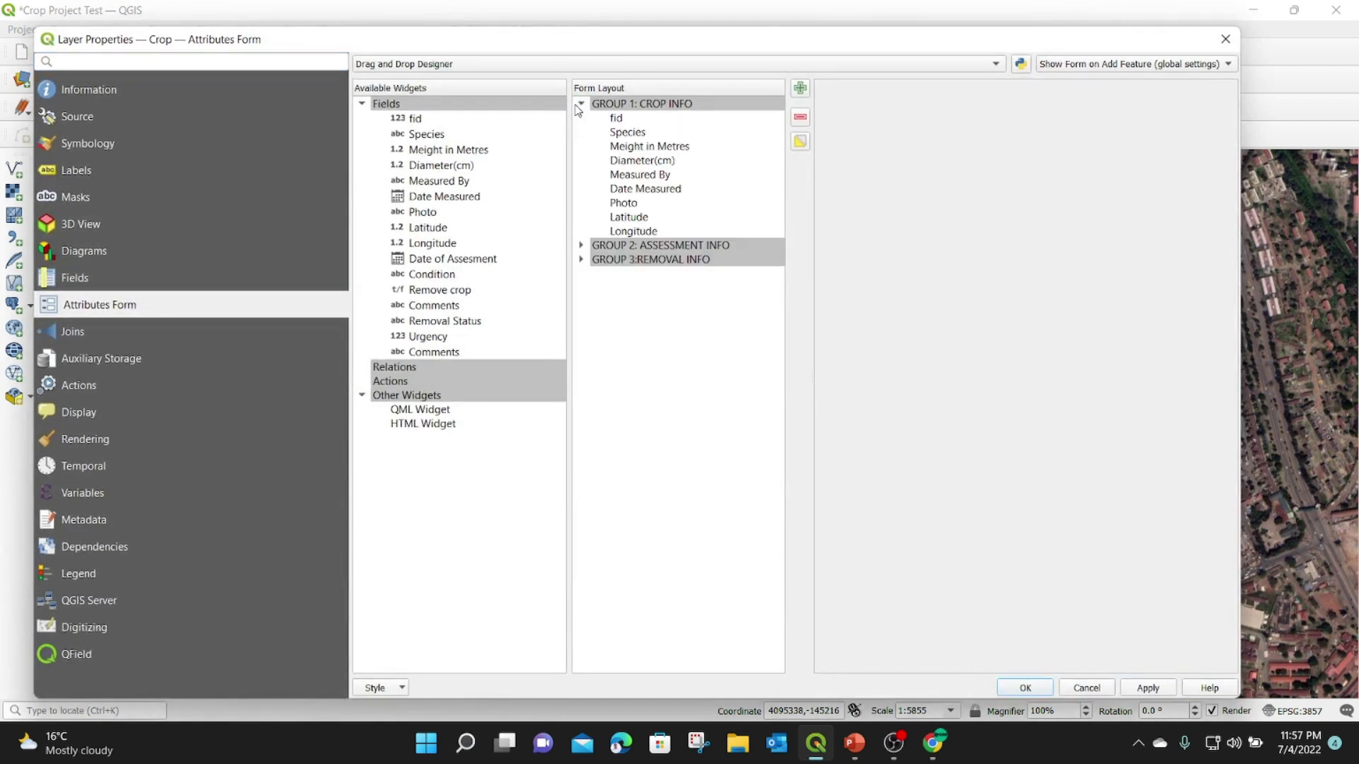
{"action": "left_click", "coordinate": [628, 205]}
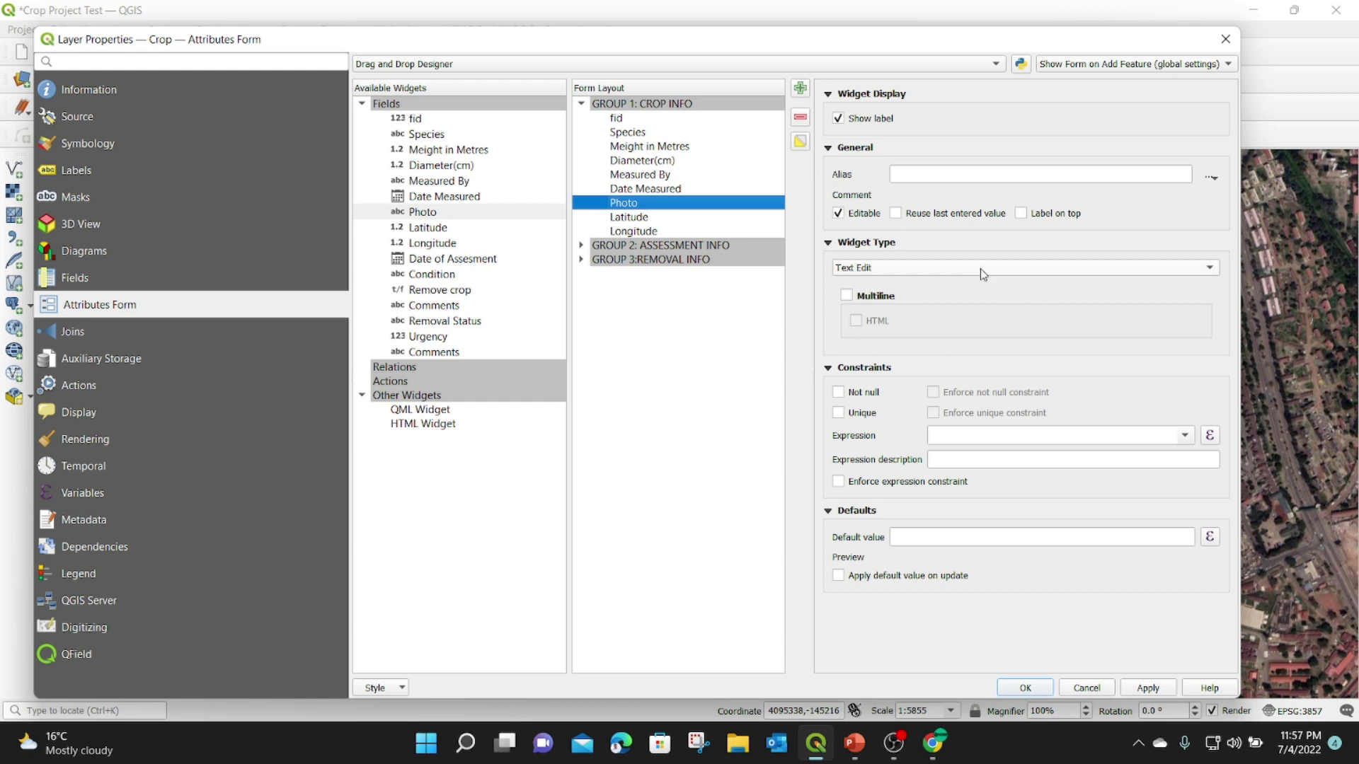
{"action": "left_click", "coordinate": [1137, 269]}
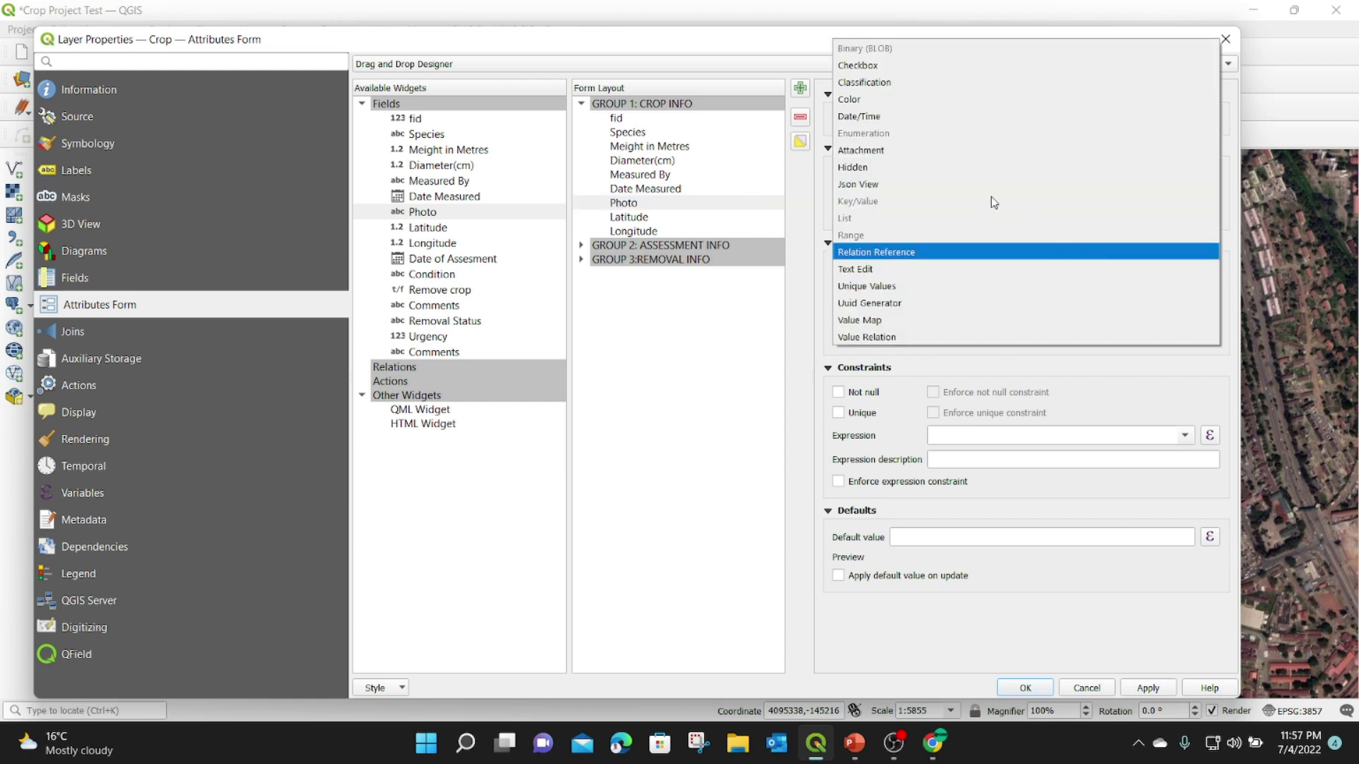
{"action": "left_click", "coordinate": [879, 152]}
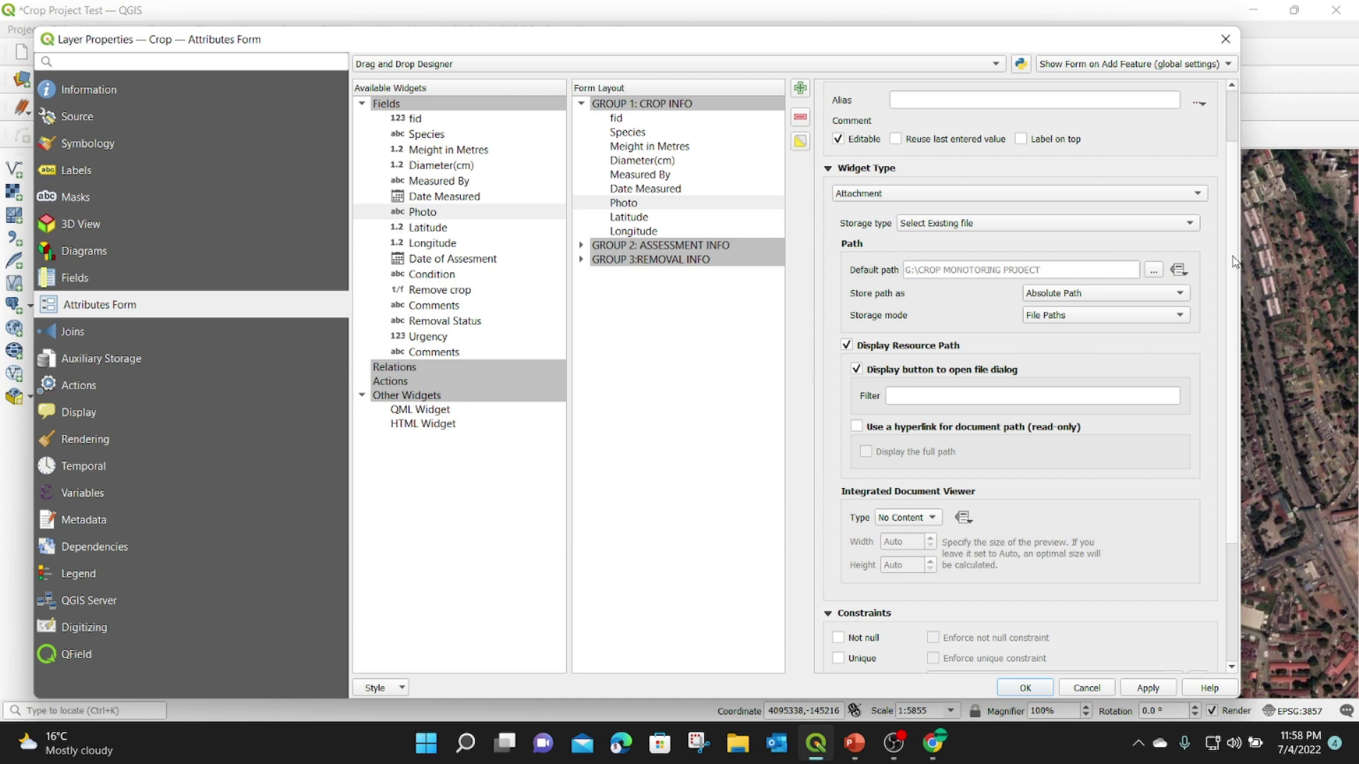
Set the Photo attachment to store paths as Relative to Project Path, with File Paths as storage mode.
{"action": "scroll", "coordinate": [1236, 264], "scroll_direction": "down", "scroll_amount": 1}
{"action": "left_click", "coordinate": [1094, 247]}
{"action": "left_click", "coordinate": [1090, 255]}
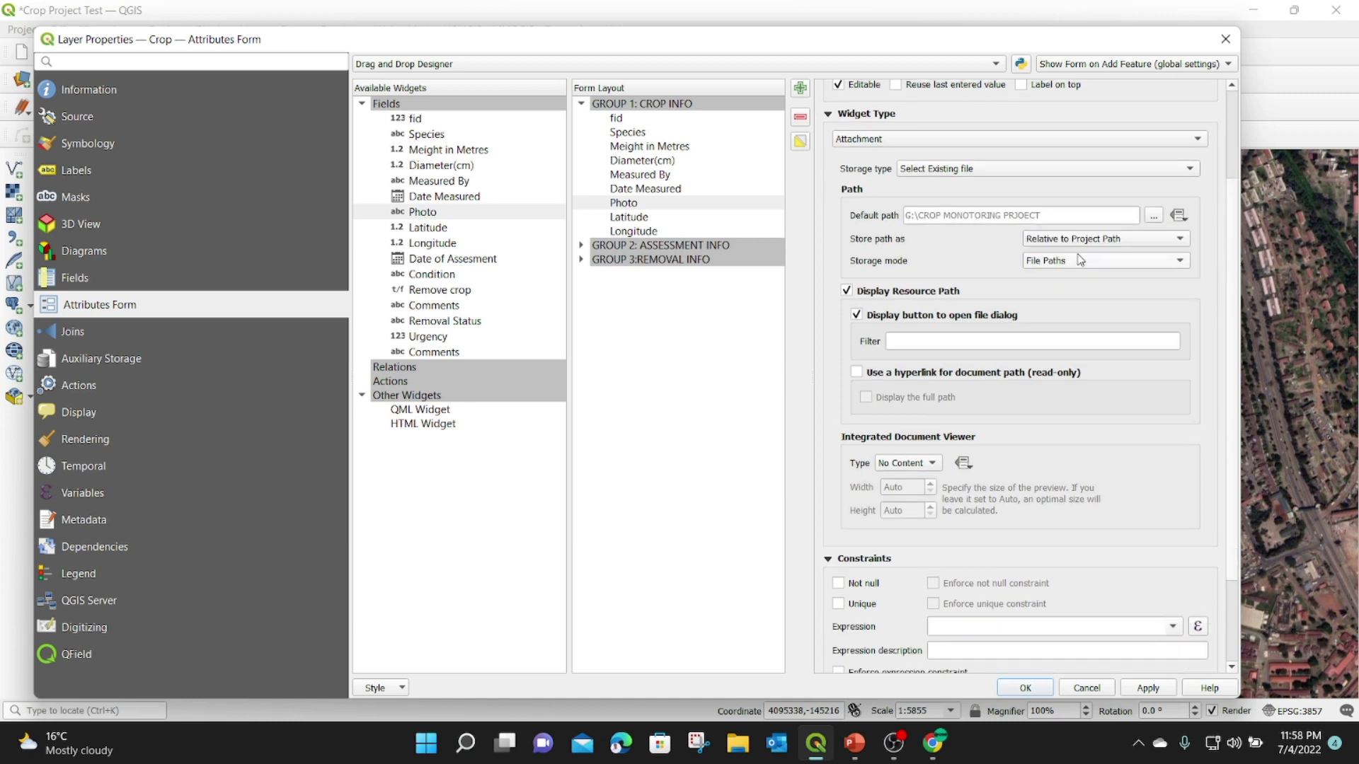
{"action": "left_click", "coordinate": [1081, 240]}
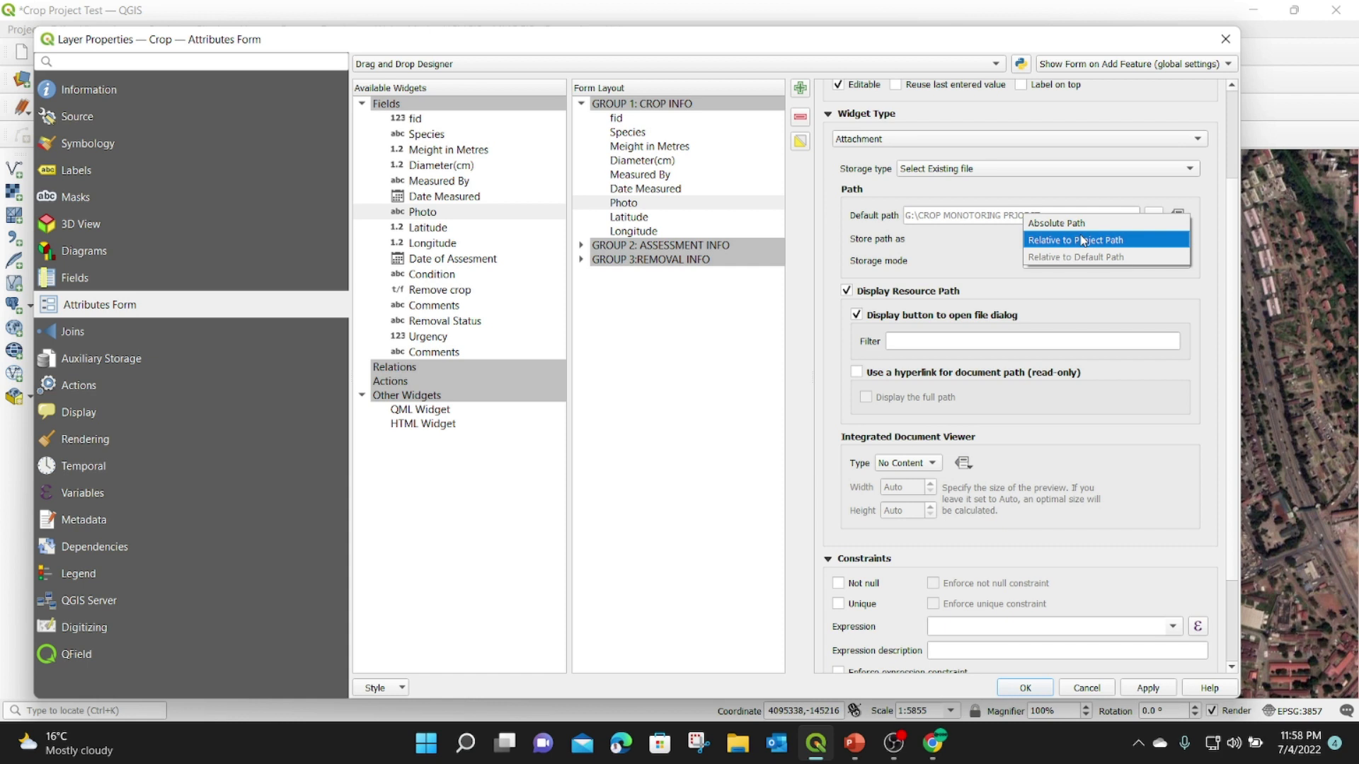
{"action": "left_click", "coordinate": [1081, 240]}
{"action": "left_click", "coordinate": [1065, 262]}
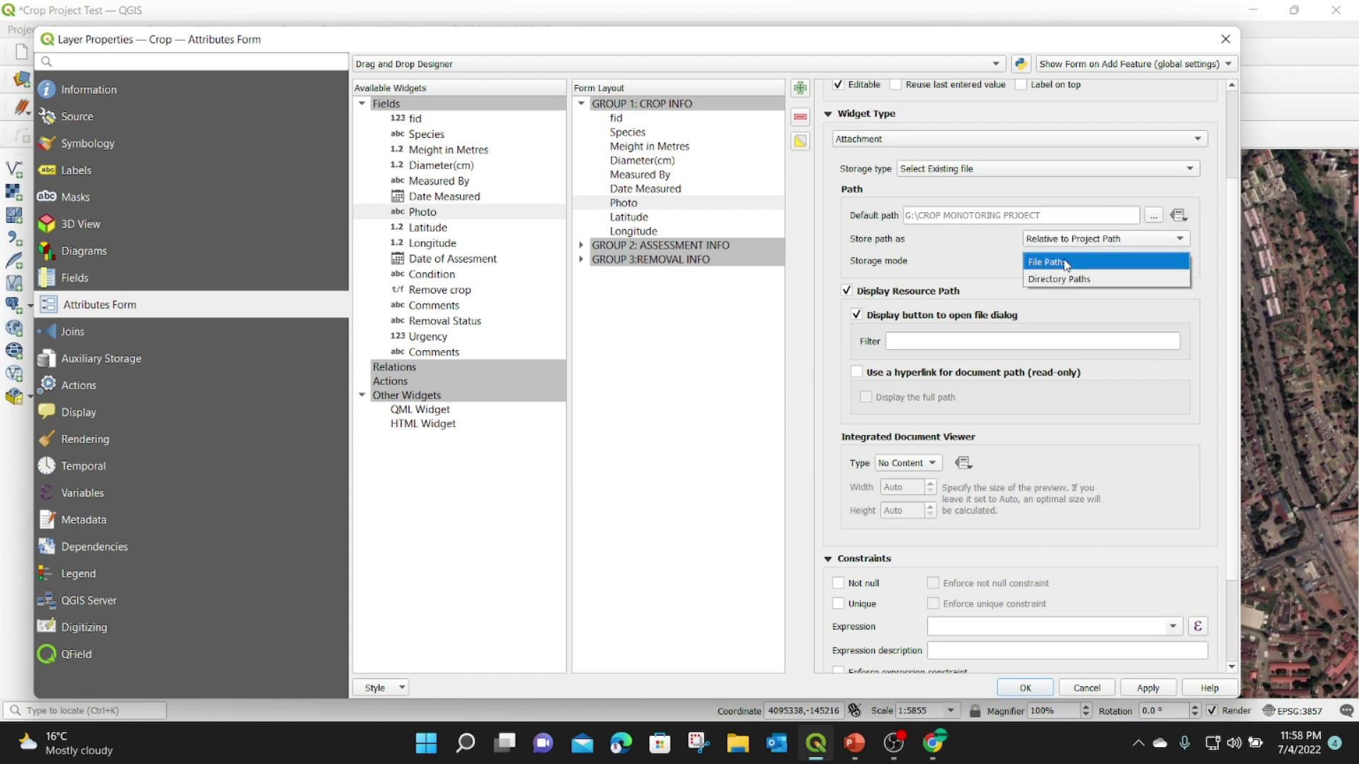
{"action": "left_click", "coordinate": [1066, 264]}
Enable the read-only hyperlink for the Photo document path and set its integrated document viewer type to Image.
{"action": "scroll", "coordinate": [1234, 290], "scroll_direction": "down", "scroll_amount": 1}
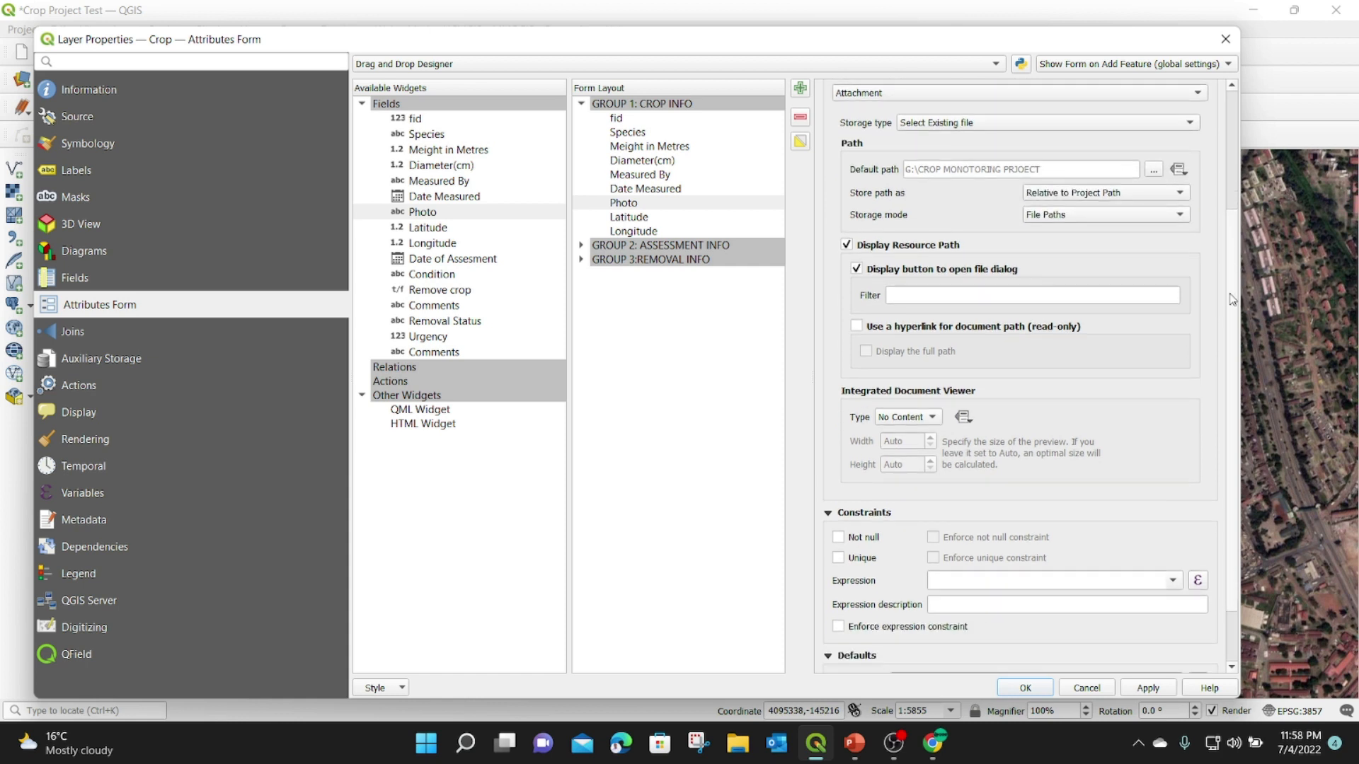
{"action": "left_click", "coordinate": [857, 326]}
{"action": "scroll", "coordinate": [860, 326], "scroll_direction": "down", "scroll_amount": 1}
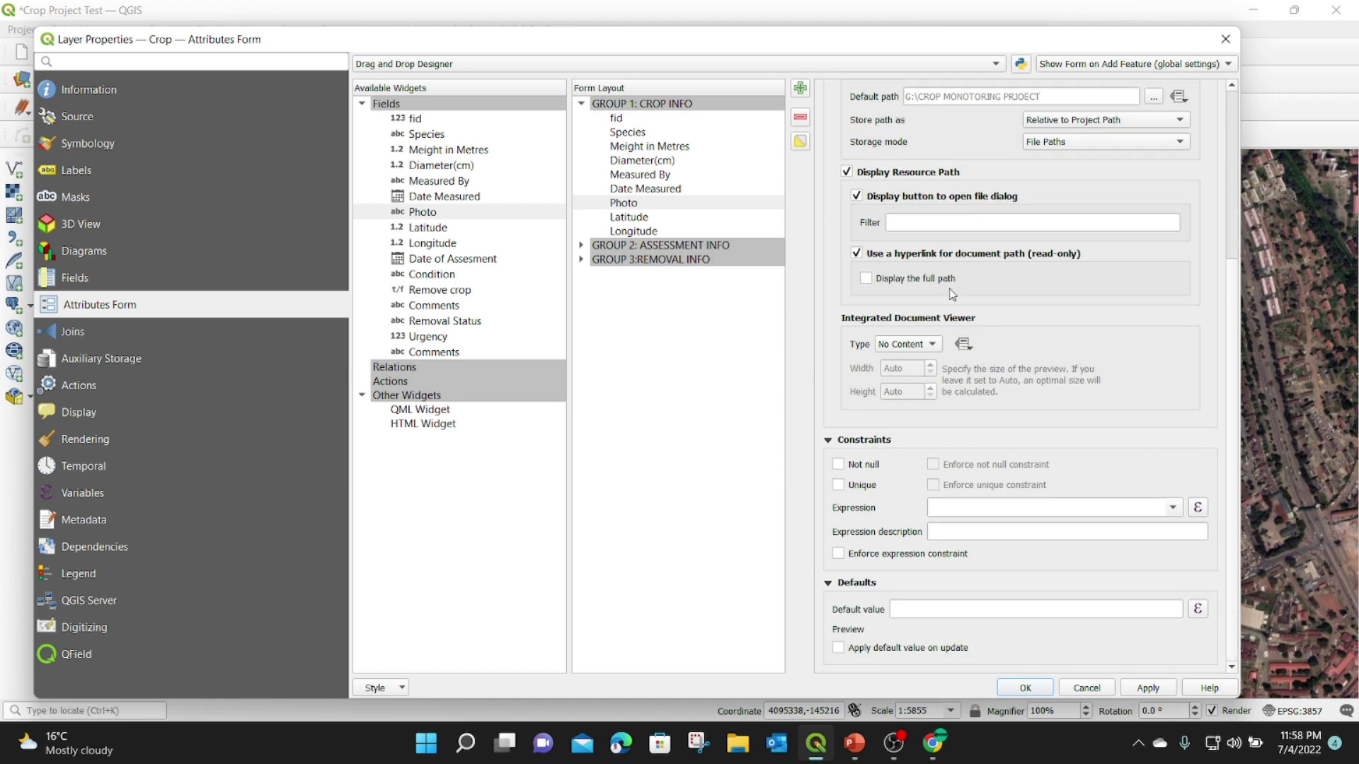
{"action": "left_click", "coordinate": [920, 344]}
{"action": "left_click", "coordinate": [900, 363]}
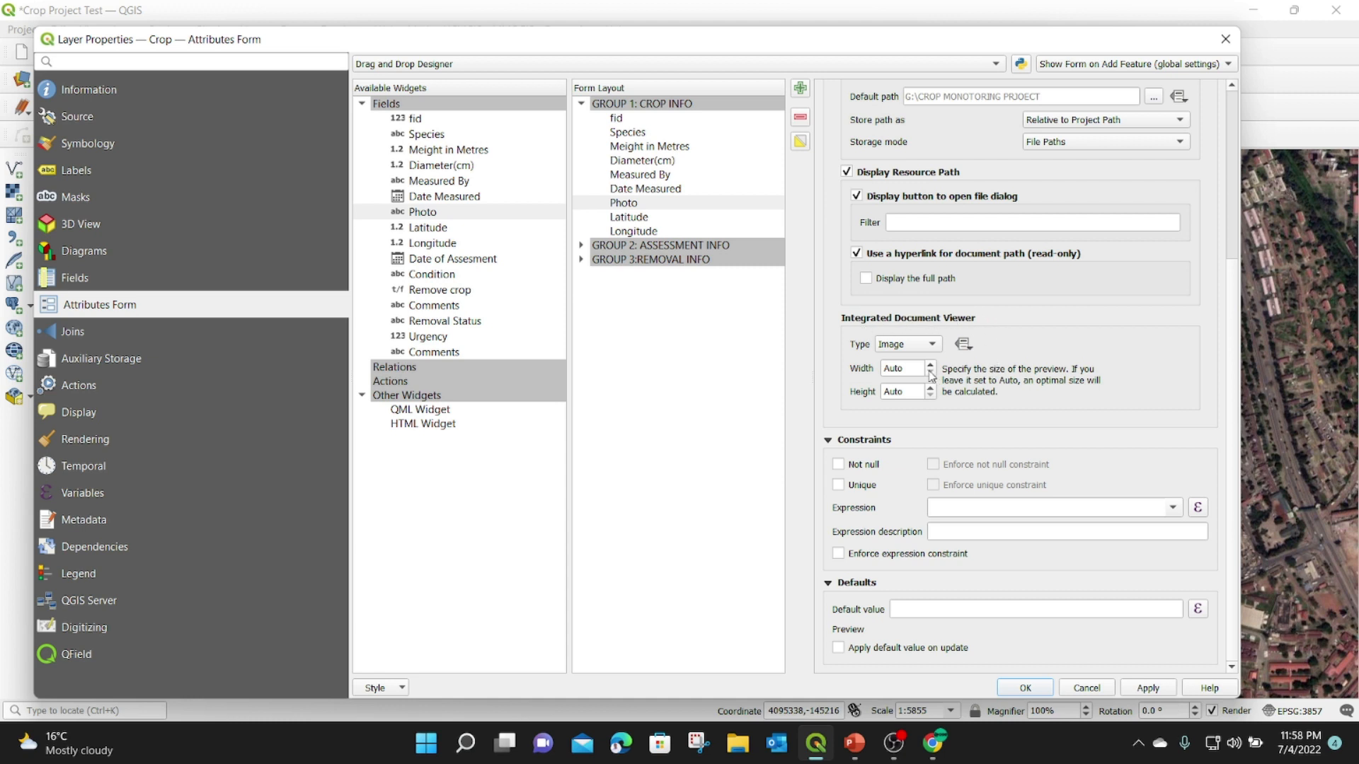
Set the Photo preview size to width 400 and height 300, and apply the form changes.
{"action": "double_click", "coordinate": [906, 369]}
{"action": "type", "text": "400"}
{"action": "double_click", "coordinate": [904, 391]}
{"action": "type", "text": "300"}
{"action": "left_click", "coordinate": [1149, 686]}
Make the Latitude field in GROUP 1 non-editable, give it the default value $y, and apply the change.
{"action": "left_click", "coordinate": [631, 220]}
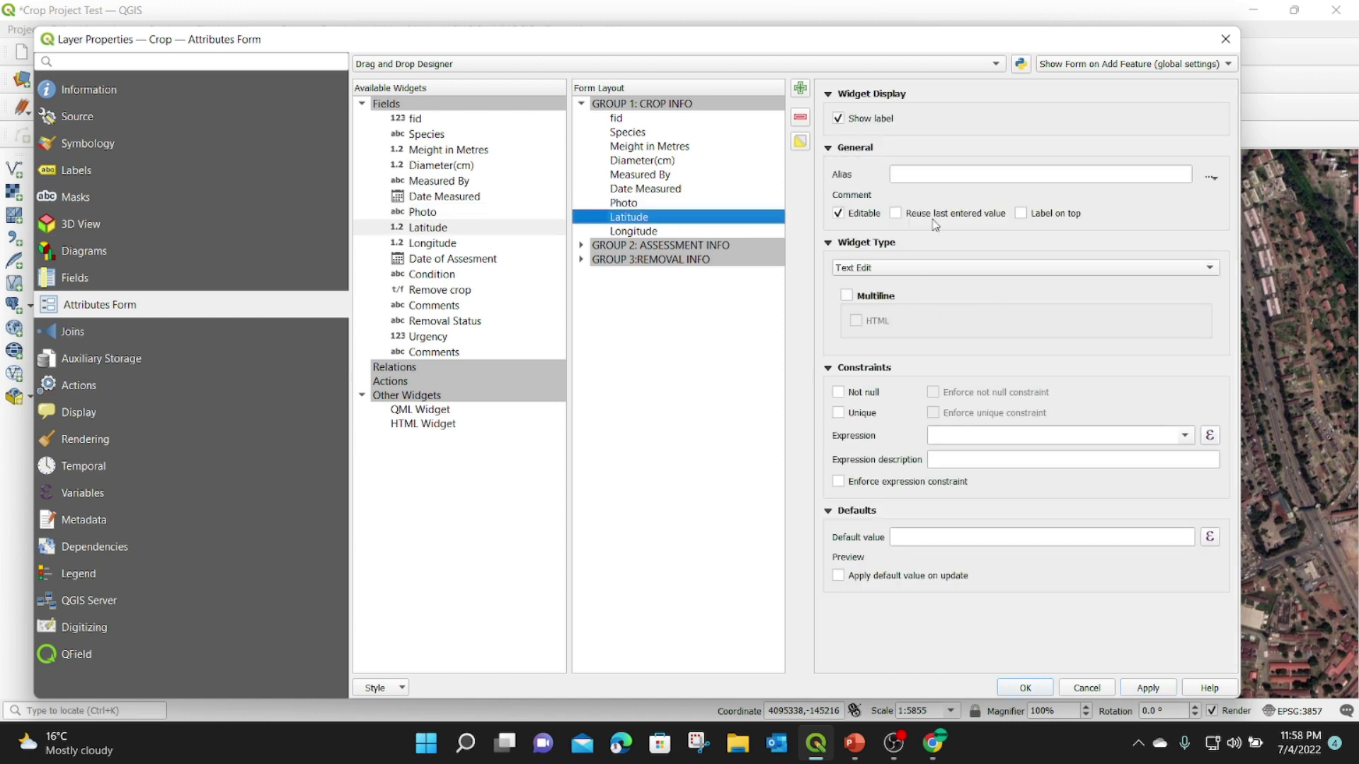
{"action": "left_click", "coordinate": [838, 214]}
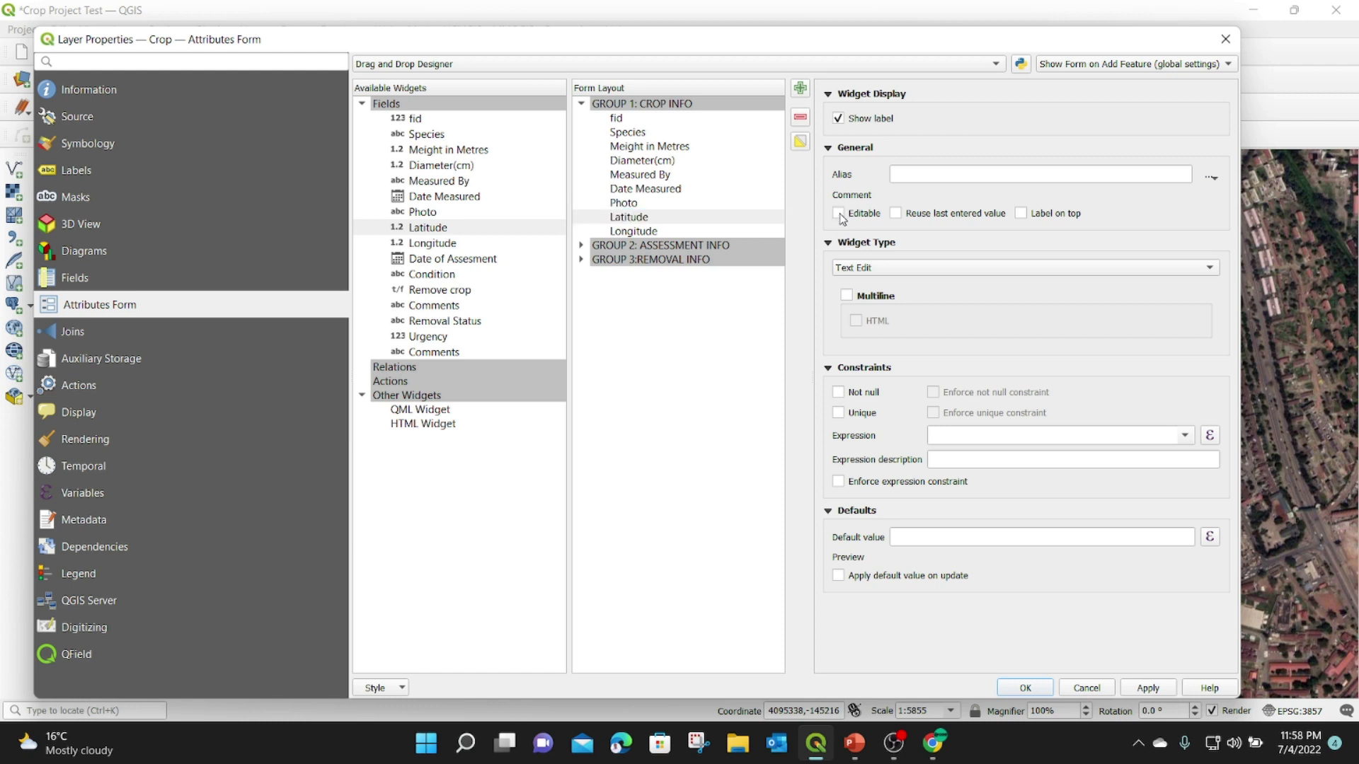
{"action": "left_click", "coordinate": [970, 268]}
{"action": "left_click", "coordinate": [972, 271]}
{"action": "left_click", "coordinate": [957, 539]}
{"action": "type", "text": "$y"}
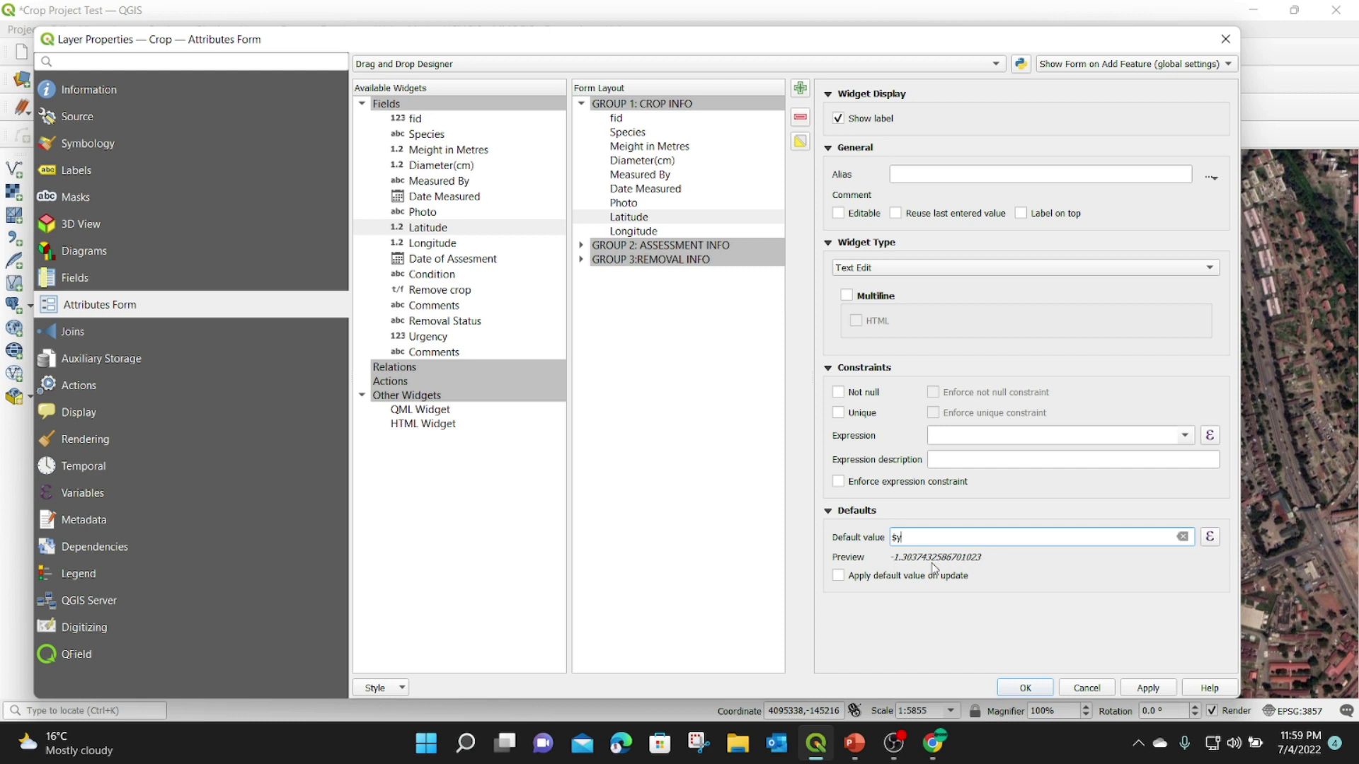
{"action": "left_click", "coordinate": [1147, 688]}
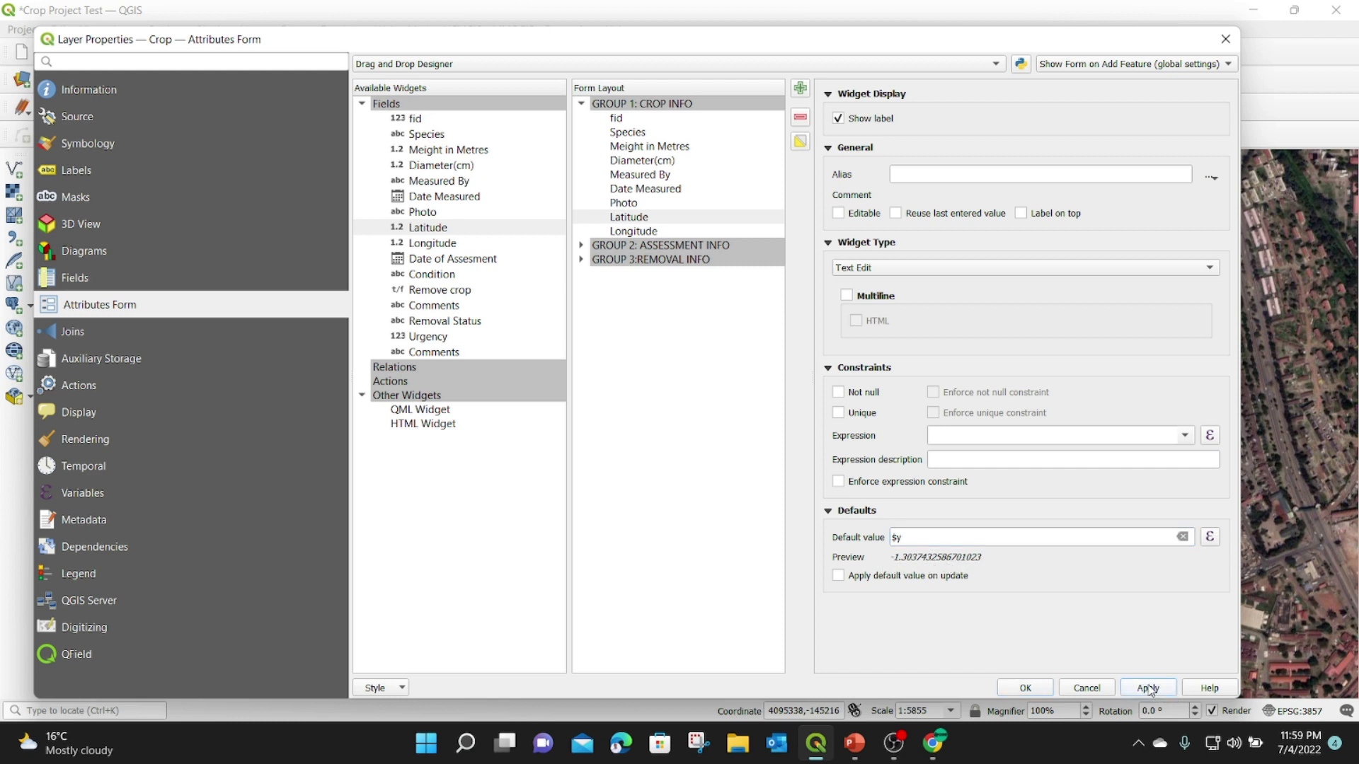
Make the Longitude field in GROUP 1 non-editable with the default value $x, and save the form settings.
{"action": "left_click", "coordinate": [629, 232]}
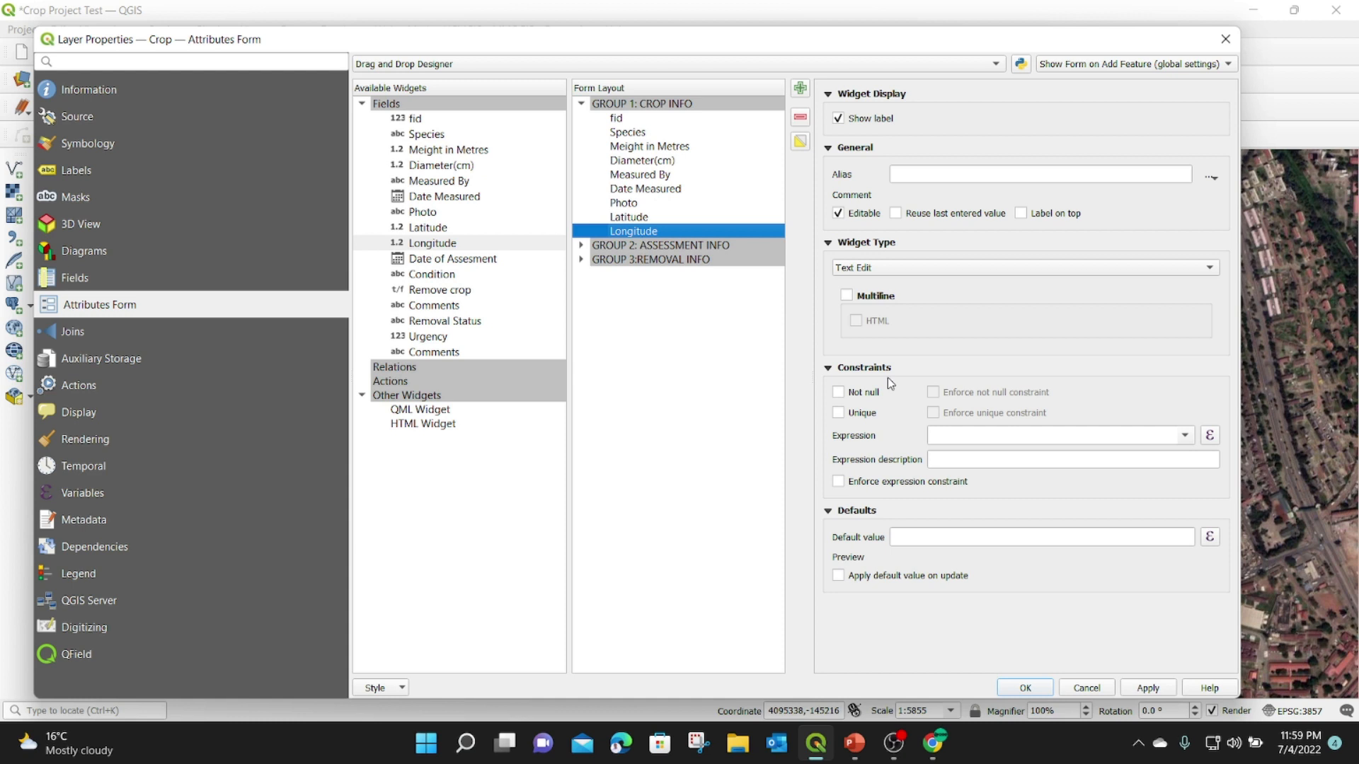
{"action": "left_click", "coordinate": [838, 214]}
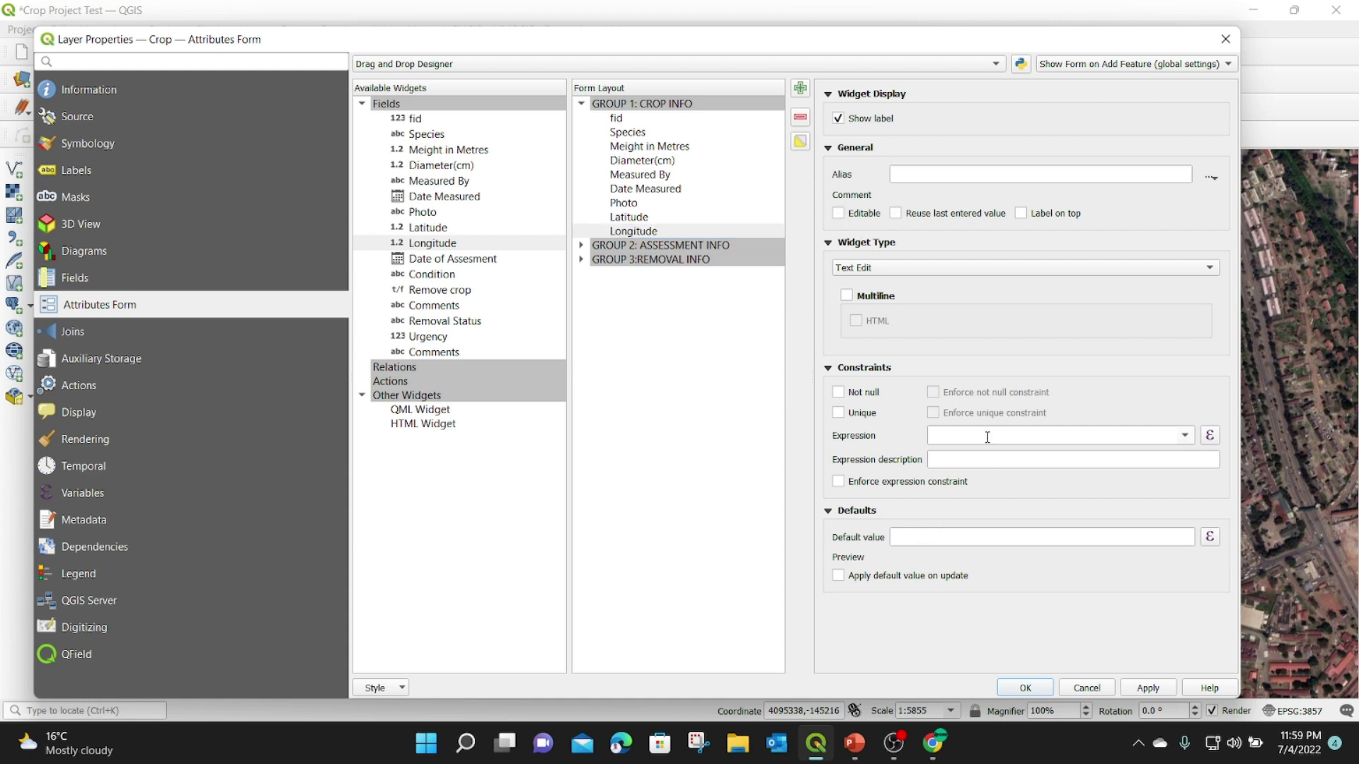
{"action": "left_click", "coordinate": [913, 536]}
{"action": "type", "text": "$"}
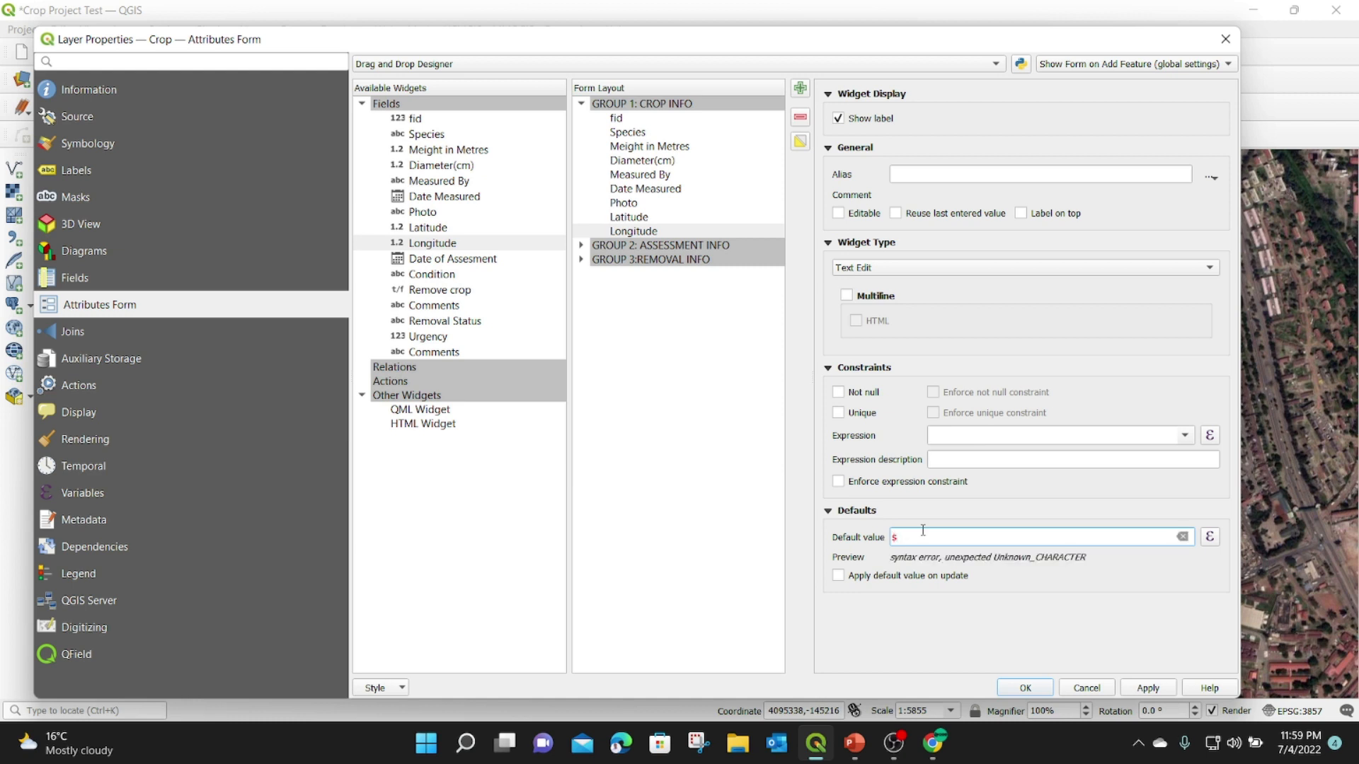
{"action": "type", "text": "x"}
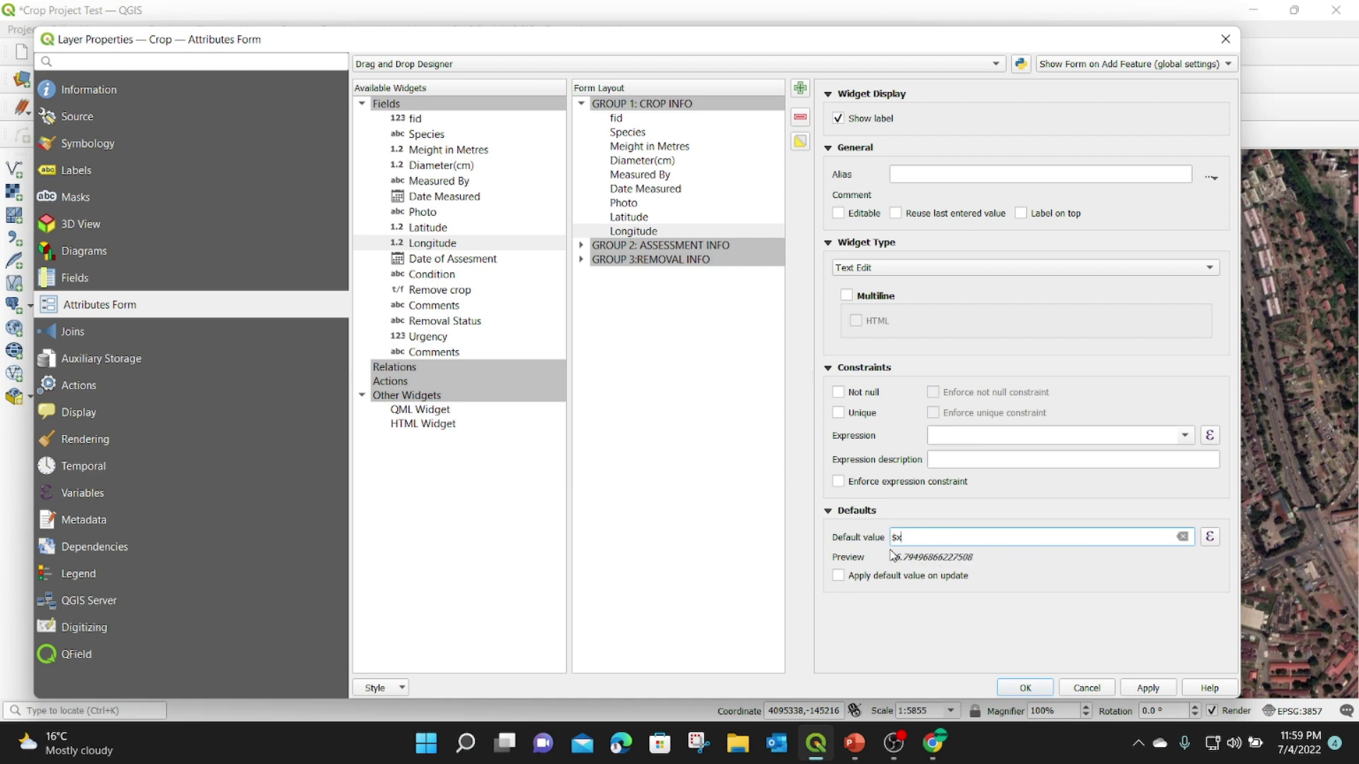
{"action": "left_click", "coordinate": [1154, 688]}
{"action": "left_click", "coordinate": [1038, 688]}
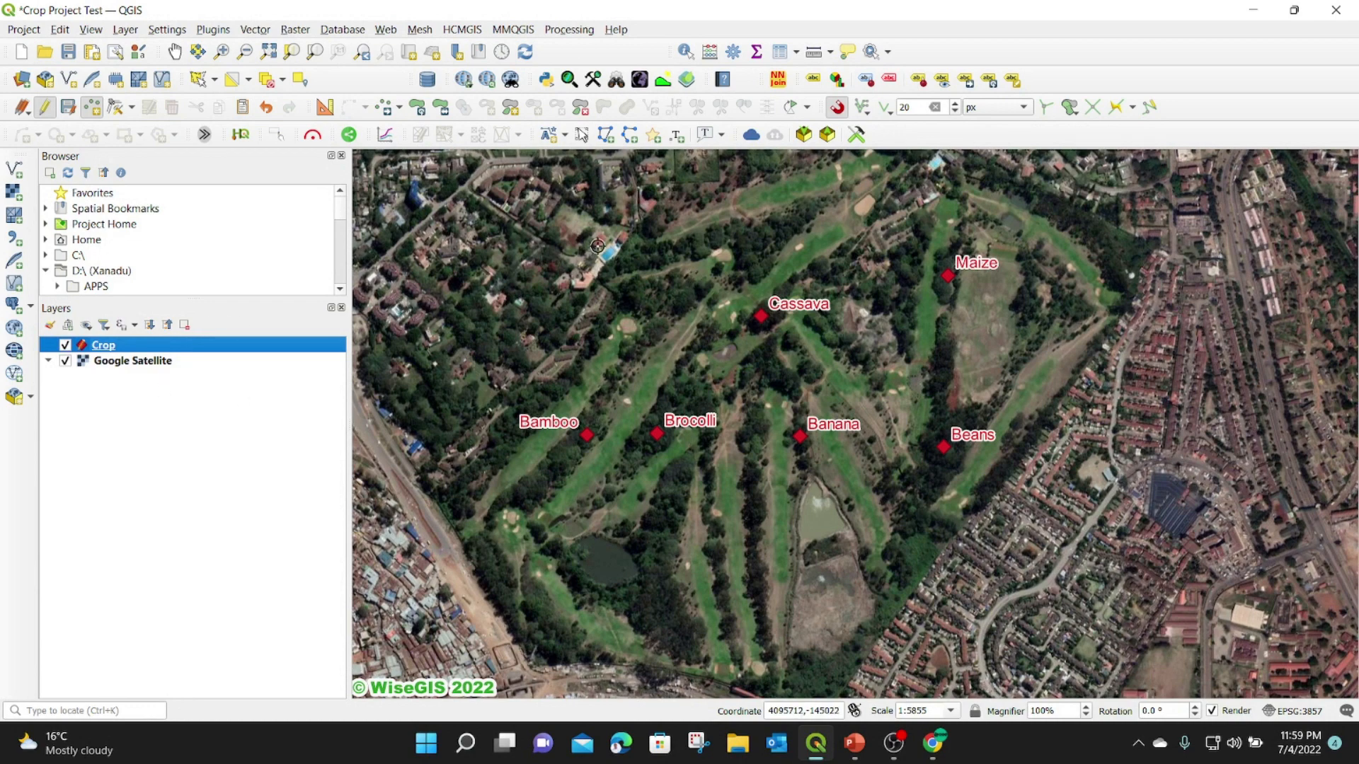
Place a trial Crop point north of Brocolli, check the Measured By choices and coordinate defaults in its form, and discard it.
{"action": "left_click", "coordinate": [659, 335]}
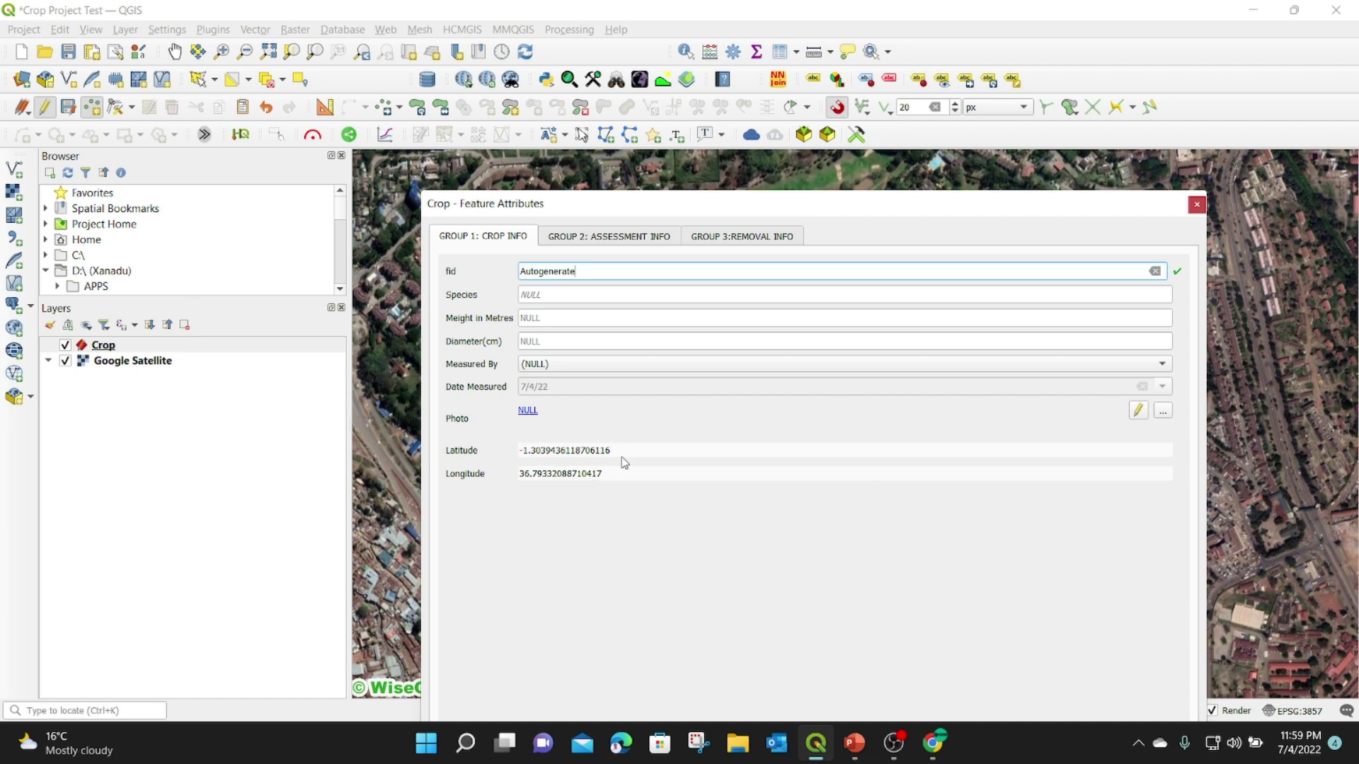
{"action": "left_click", "coordinate": [559, 365]}
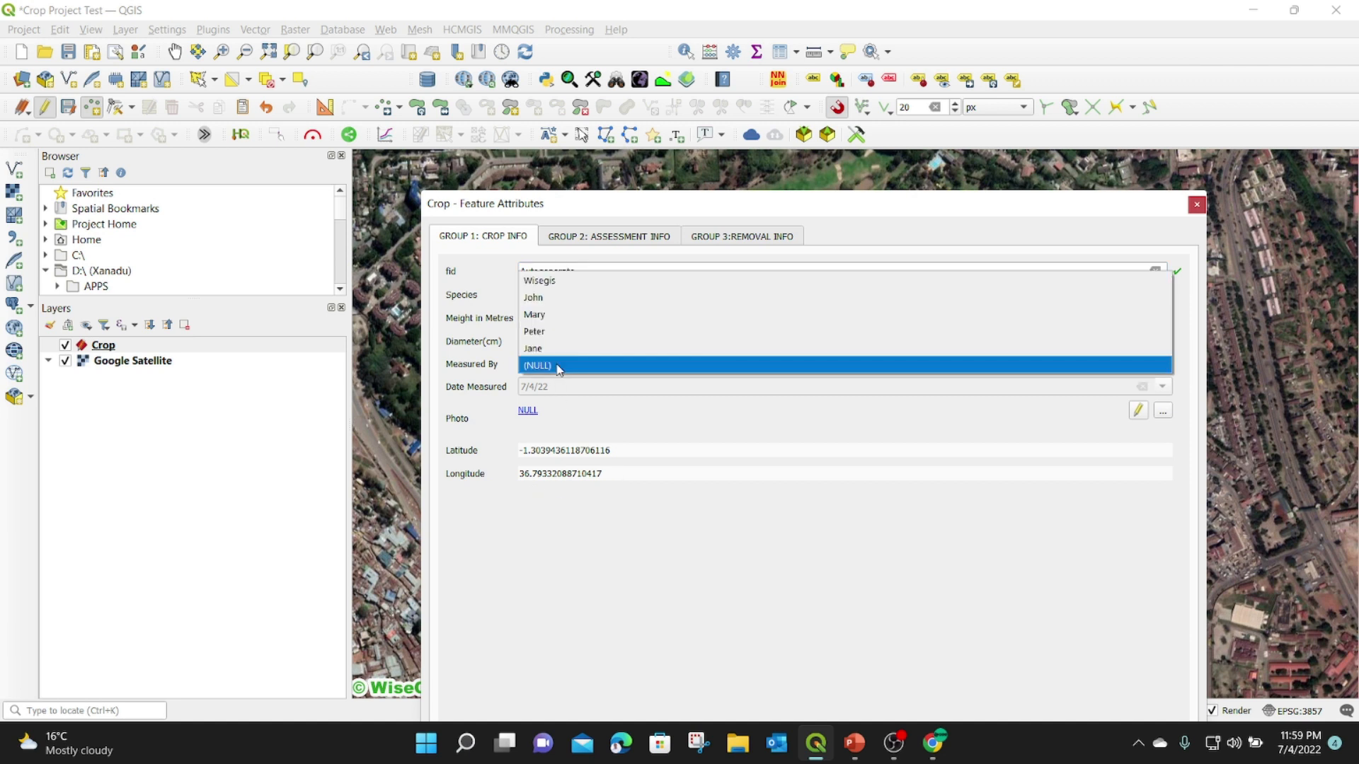
{"action": "left_click", "coordinate": [559, 365]}
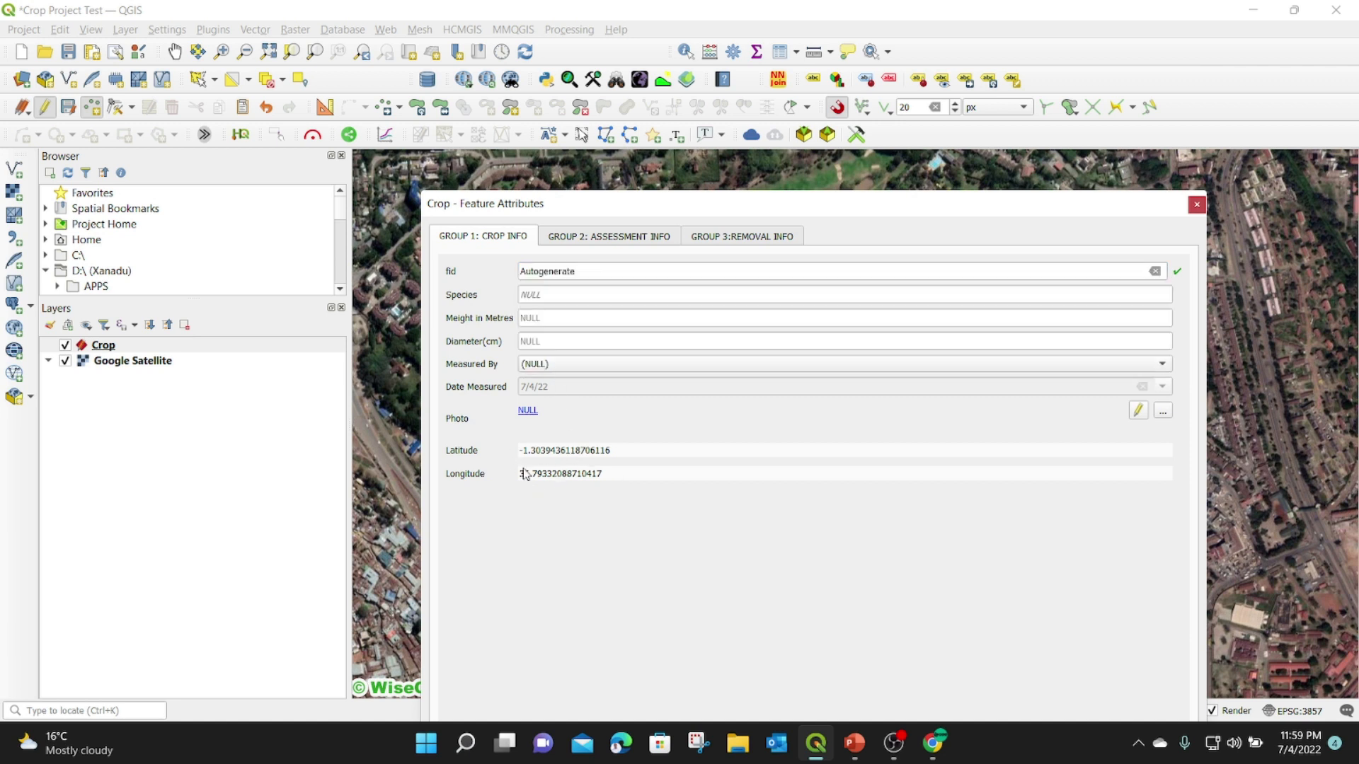
{"action": "left_click", "coordinate": [1196, 205]}
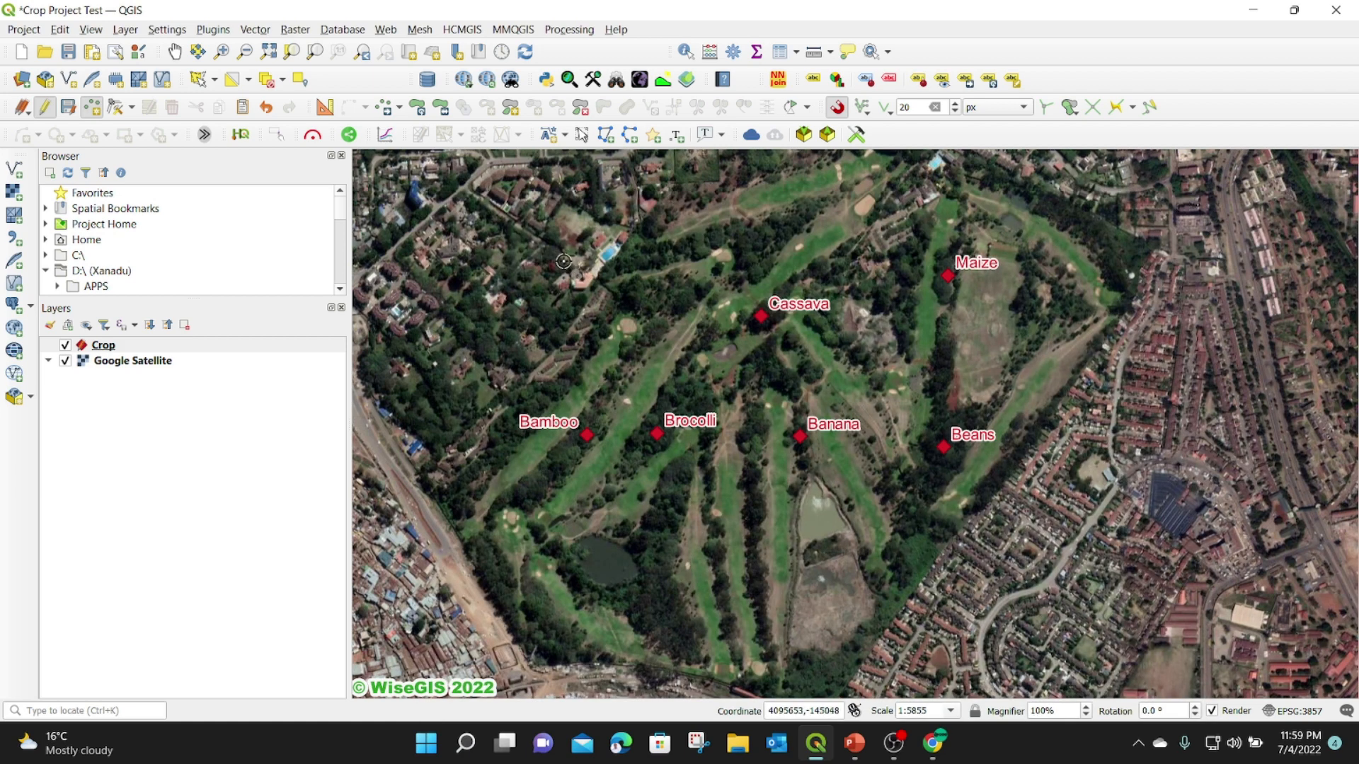
Reopen the Crop layer's form settings and make the Date of Assesment field in GROUP 2 non-editable.
{"action": "right_click", "coordinate": [104, 349]}
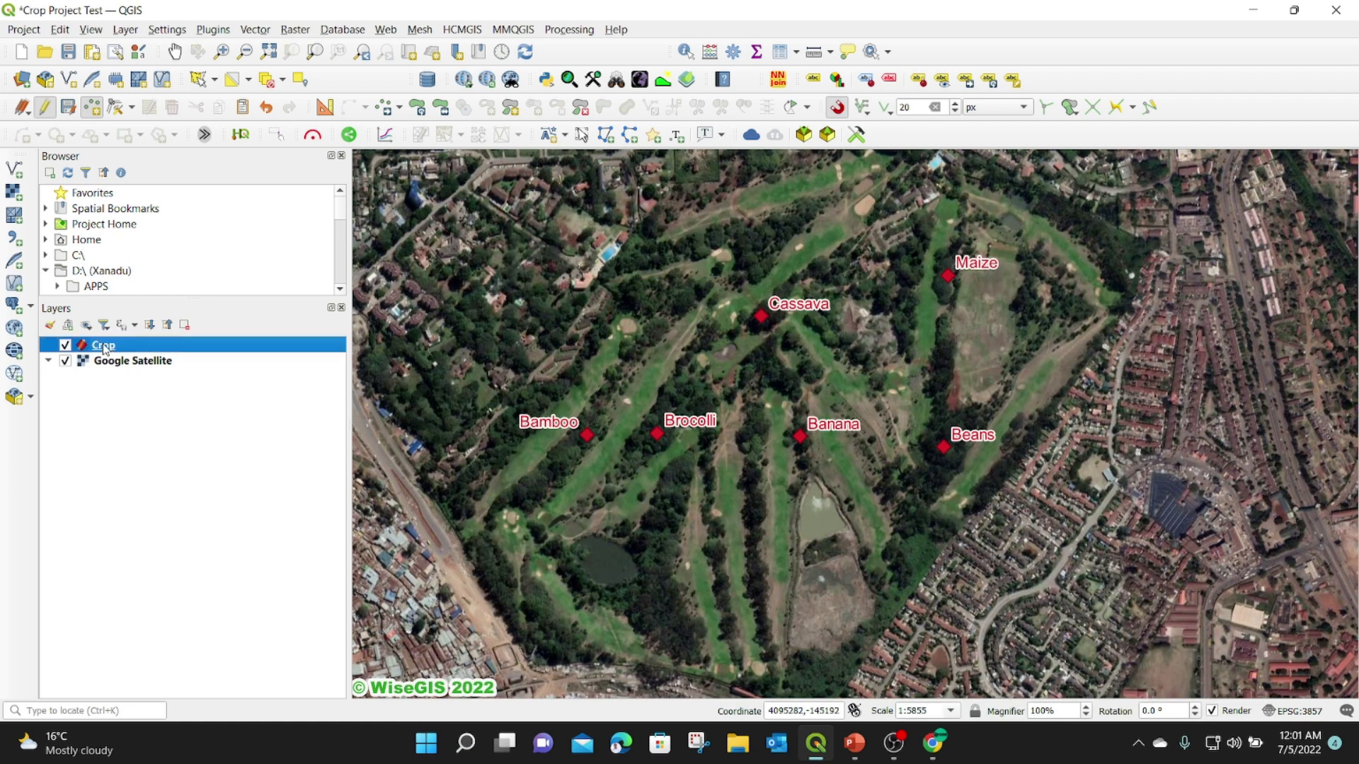
{"action": "left_click", "coordinate": [155, 434]}
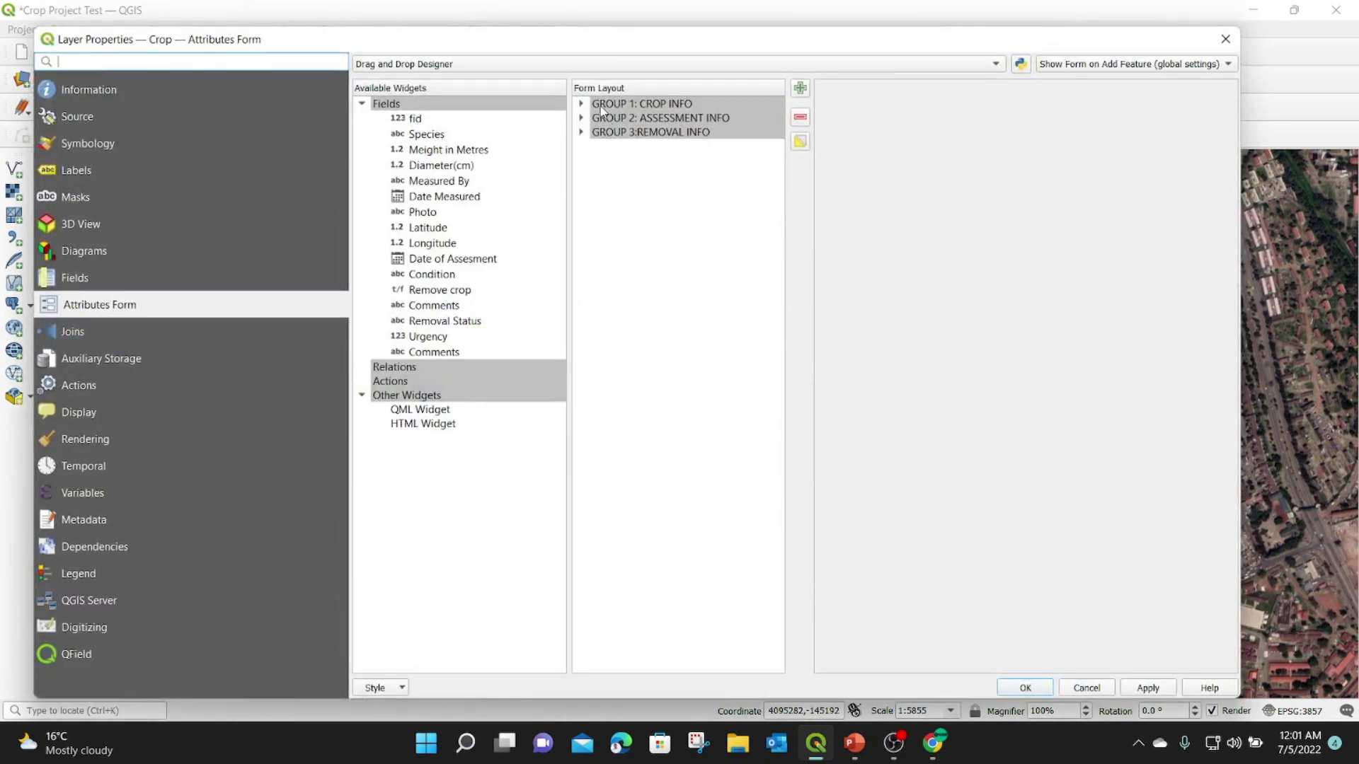
{"action": "left_click", "coordinate": [580, 104]}
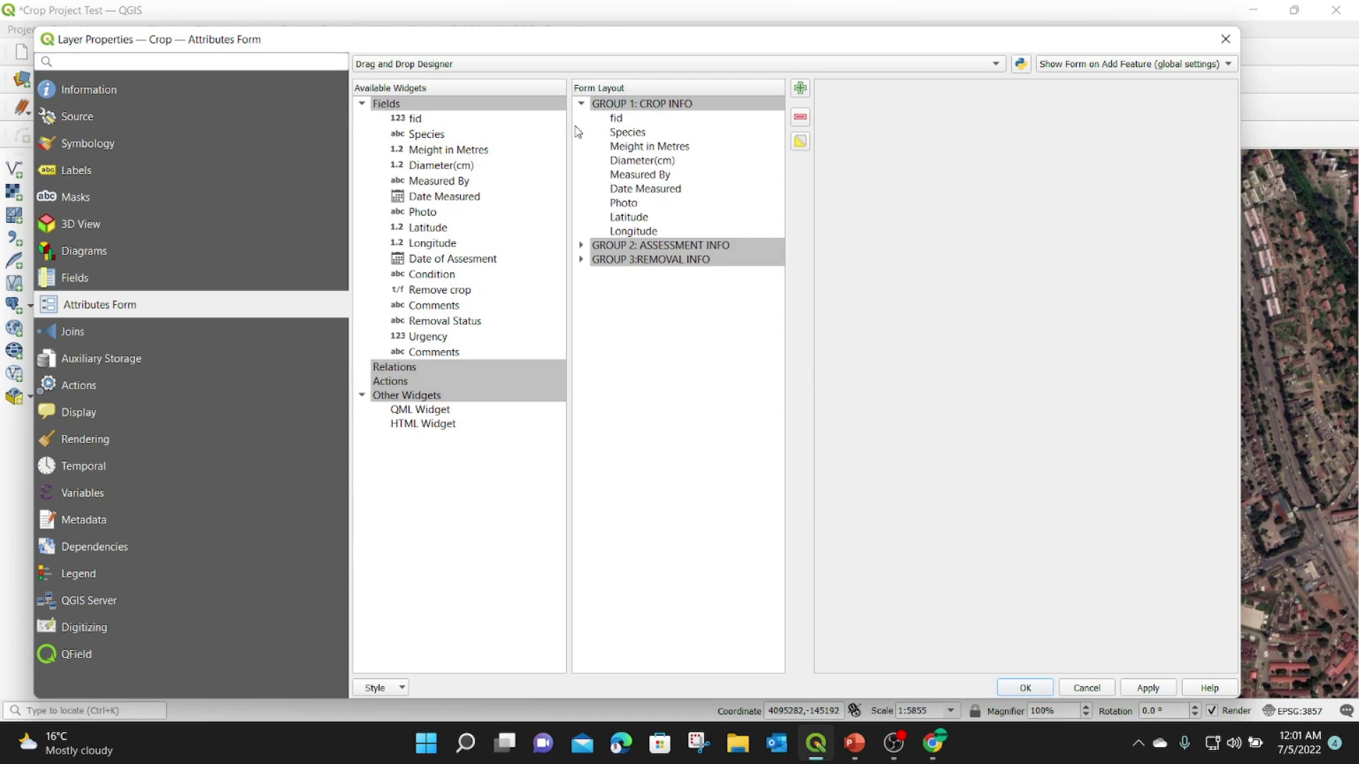
{"action": "left_click", "coordinate": [581, 104]}
{"action": "left_click", "coordinate": [581, 118]}
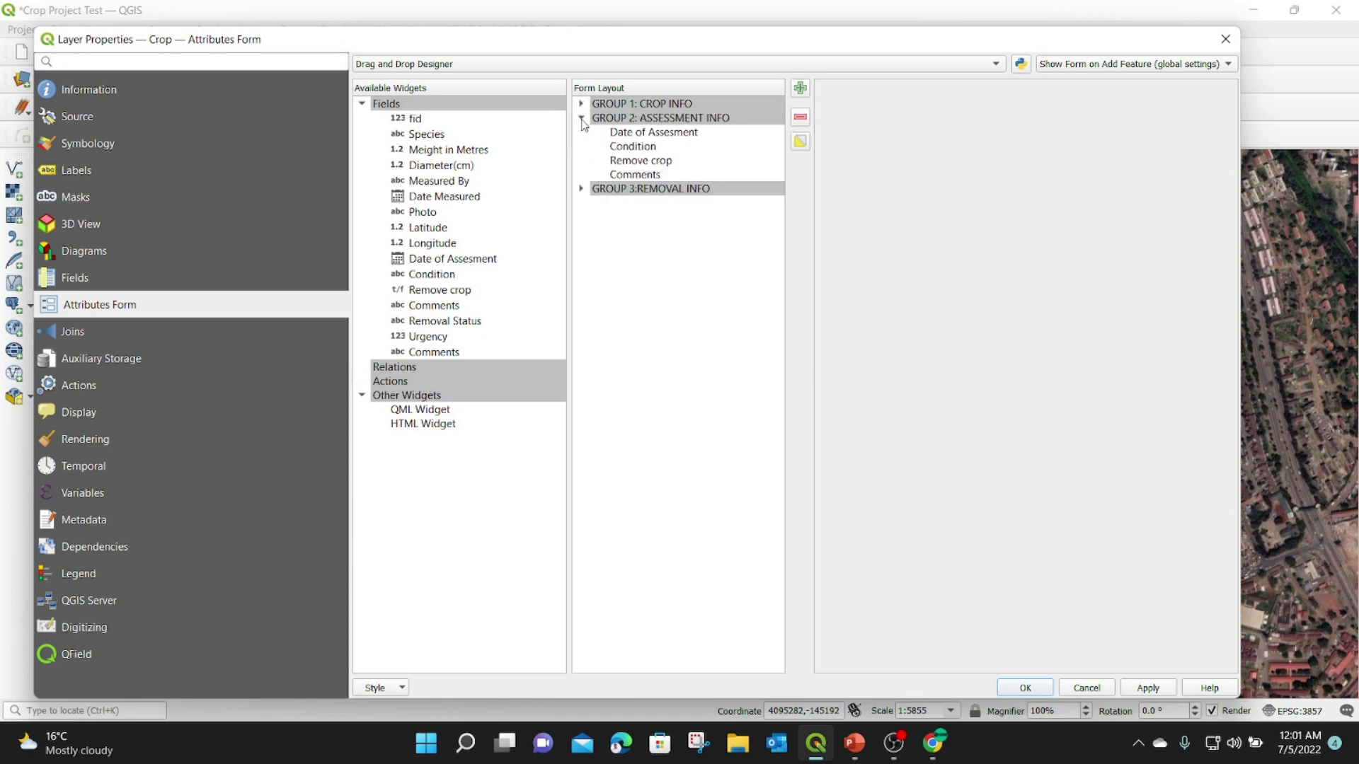
{"action": "left_click", "coordinate": [667, 134]}
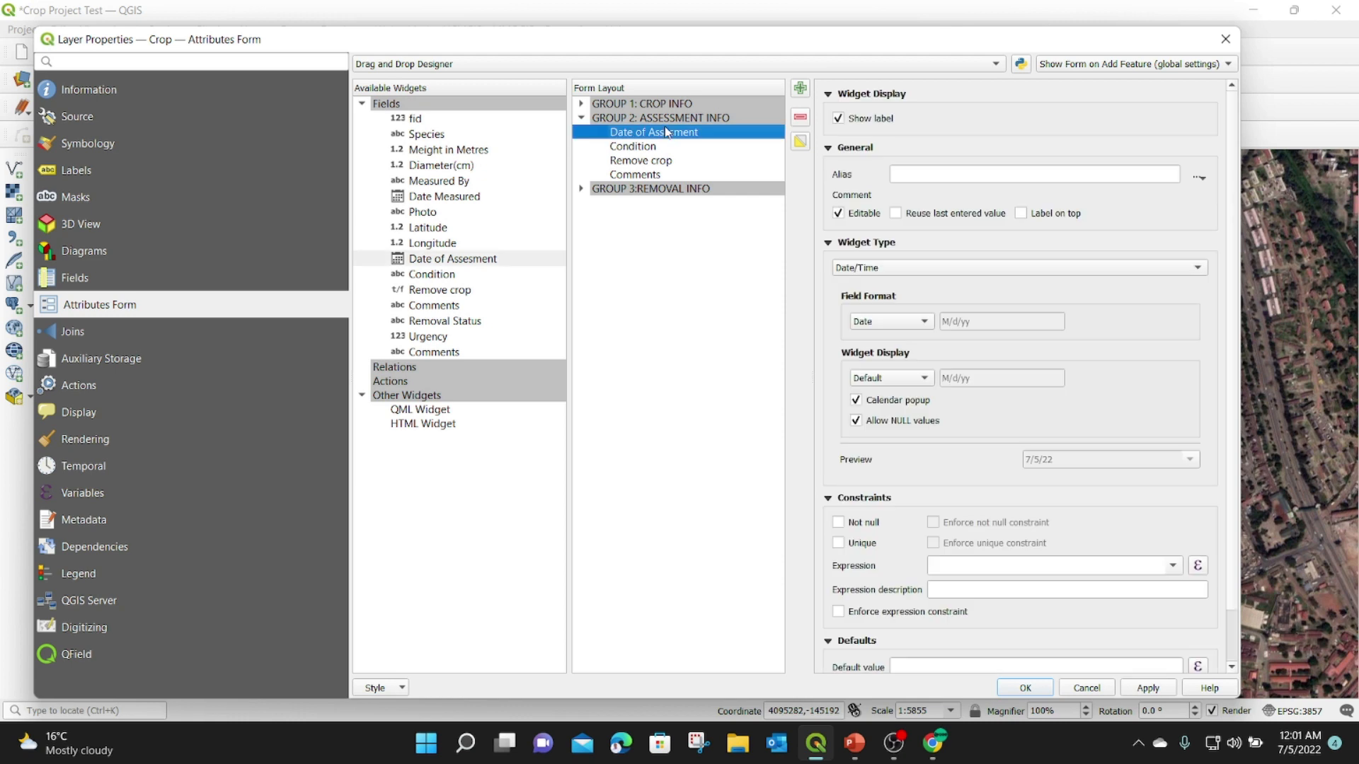
{"action": "left_click", "coordinate": [838, 214]}
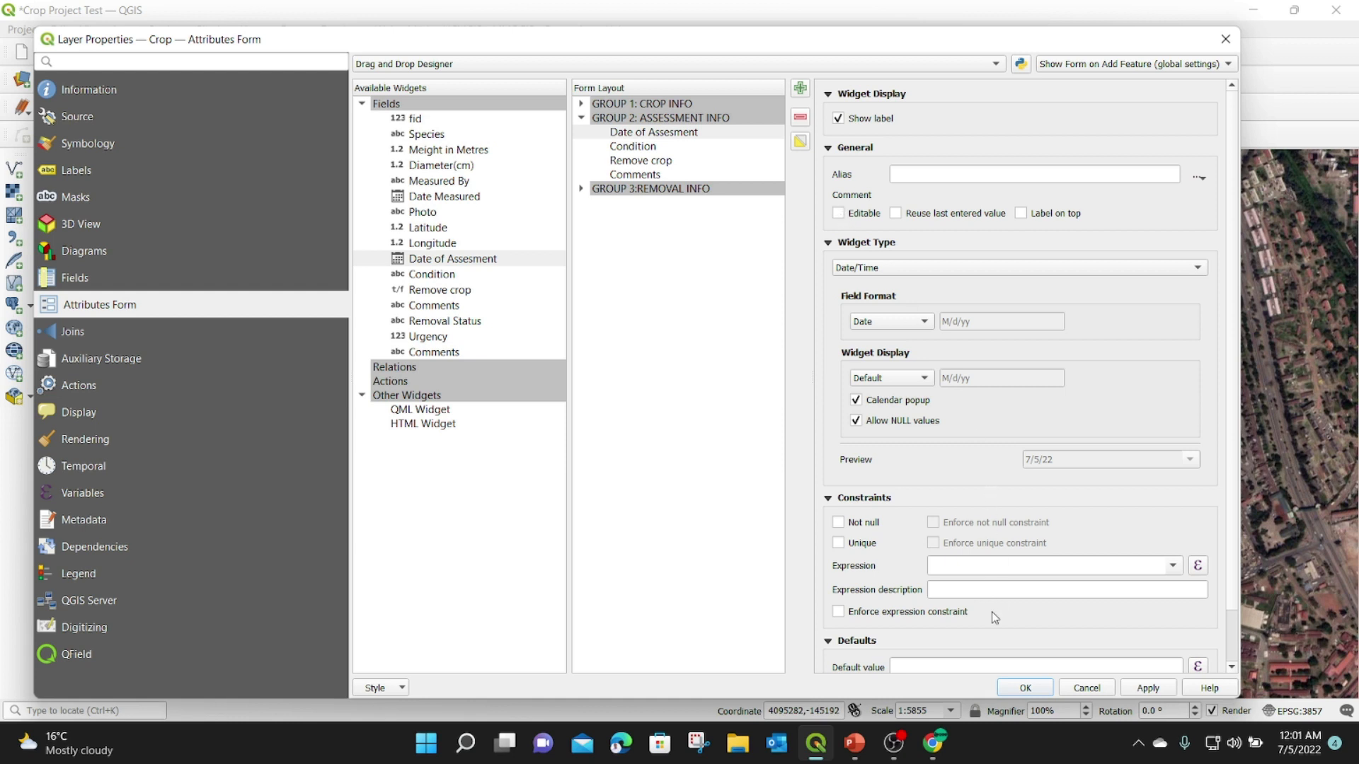
Give the Date of Assesment field the default value now() and apply the change.
{"action": "left_click", "coordinate": [912, 666]}
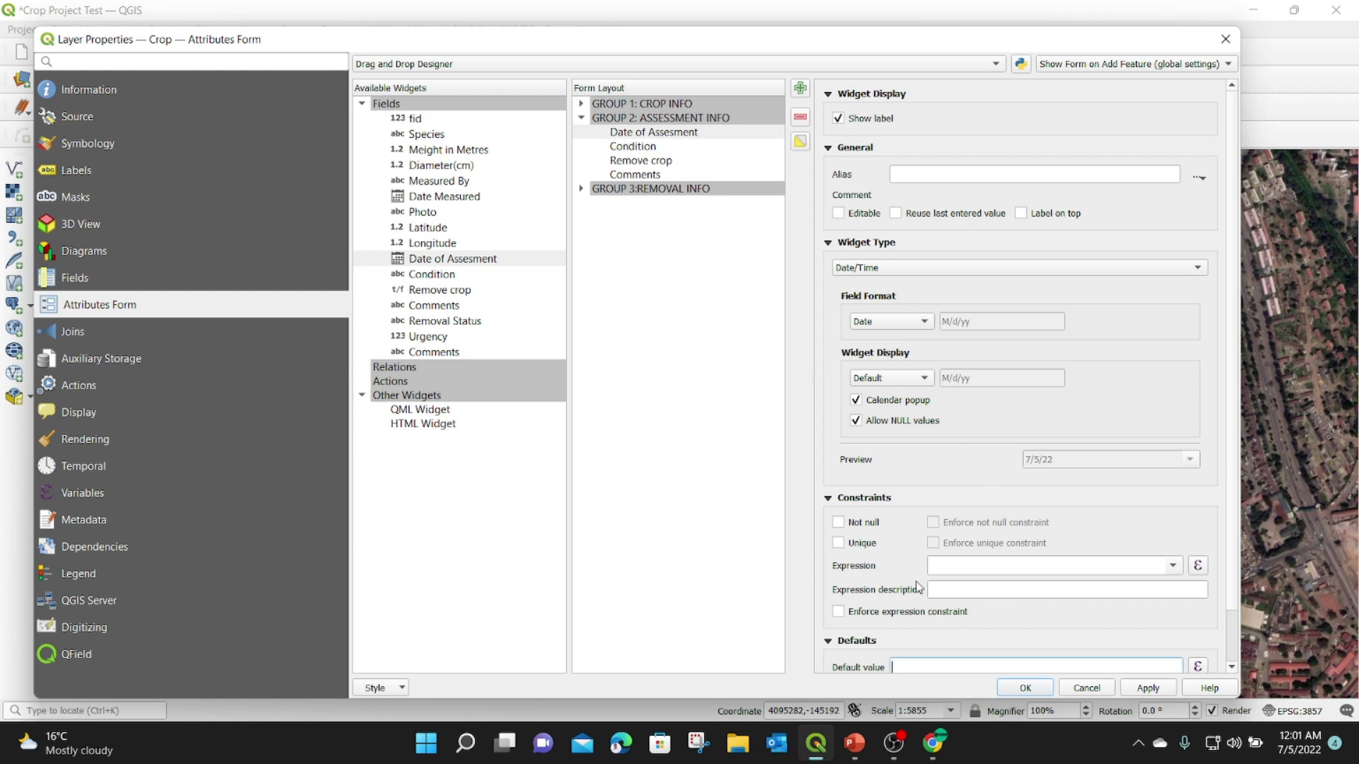
{"action": "scroll", "coordinate": [915, 584], "scroll_direction": "down", "scroll_amount": 2}
{"action": "type", "text": "N"}
{"action": "key", "text": "BackSpace"}
{"action": "key", "text": "BackSpace"}
{"action": "key", "text": "BackSpace"}
{"action": "type", "text": "no"}
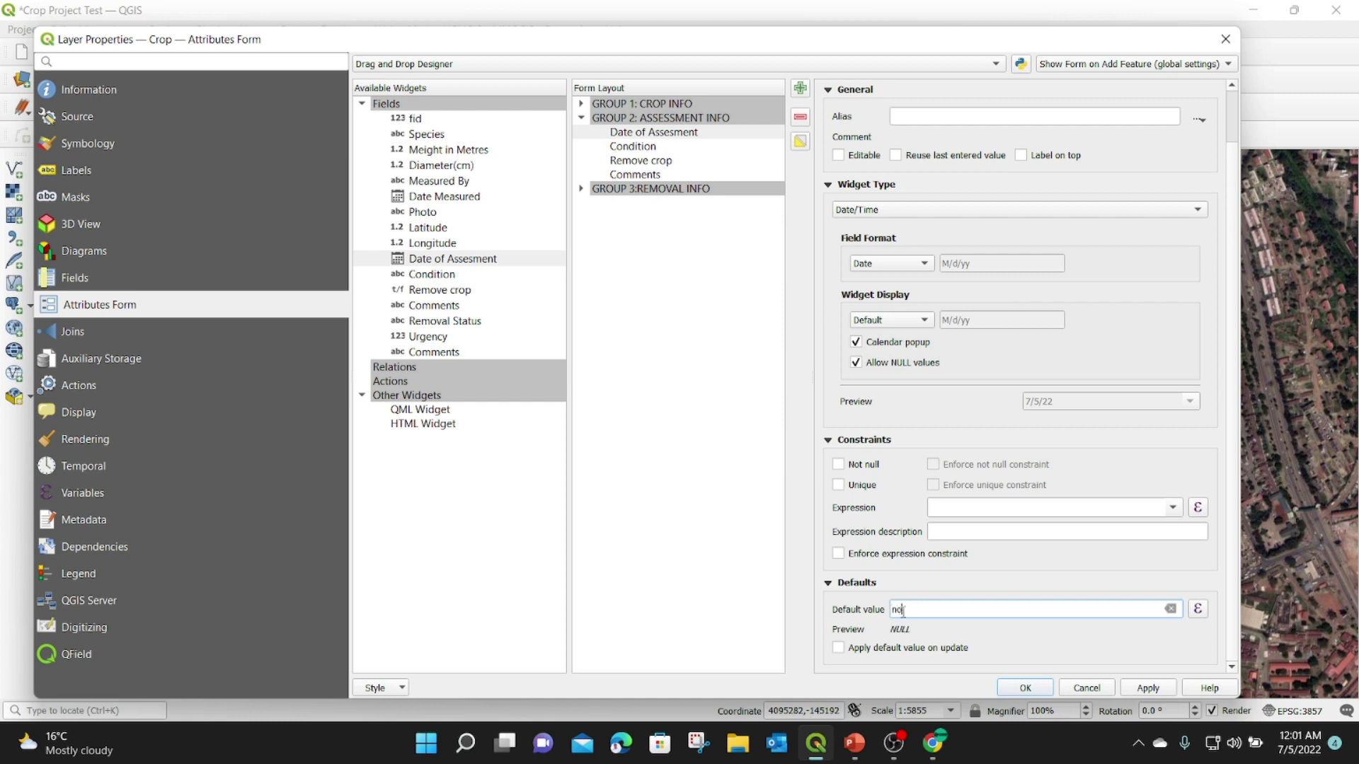
{"action": "type", "text": "w()"}
{"action": "left_click", "coordinate": [1148, 688]}
Set the Condition field's widget type to Value Map and add value 1 with the description Healthy.
{"action": "left_click", "coordinate": [630, 148]}
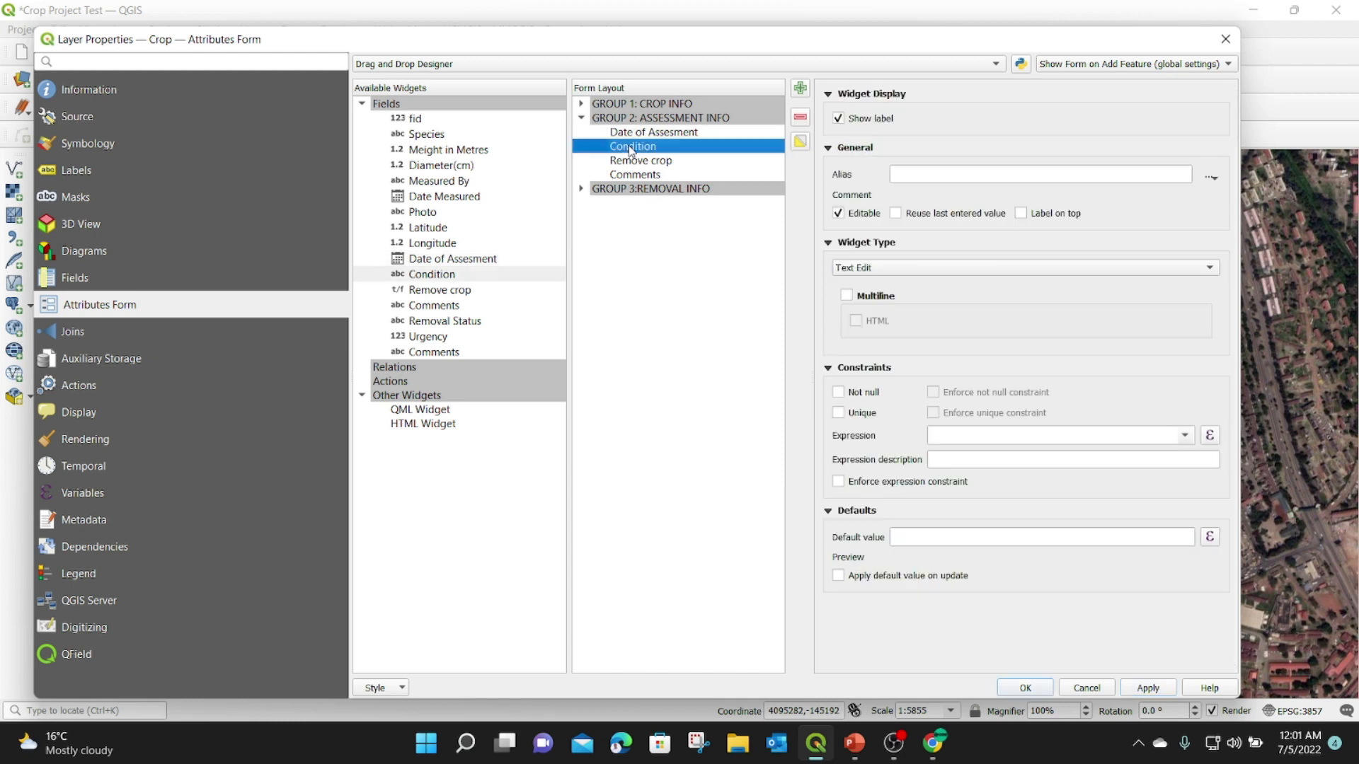
{"action": "left_click", "coordinate": [920, 269]}
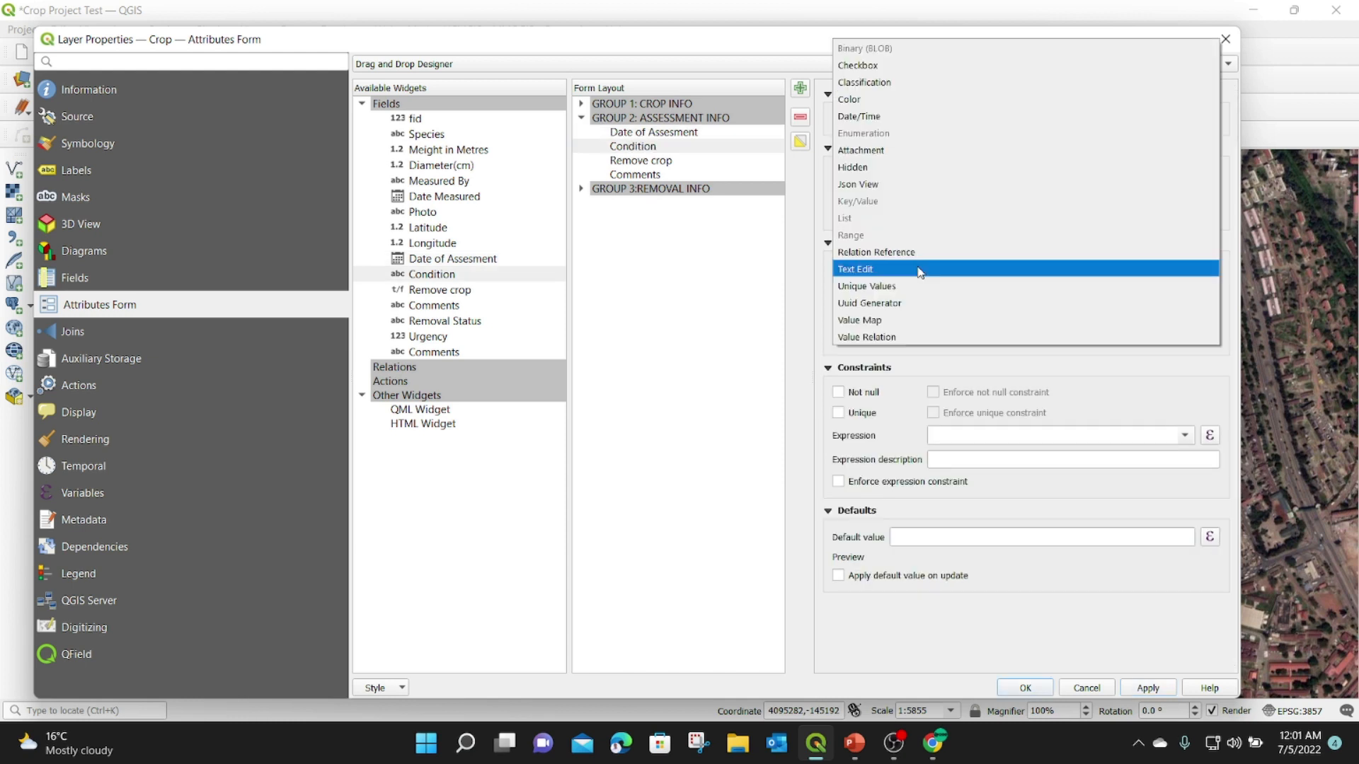
{"action": "left_click", "coordinate": [906, 320]}
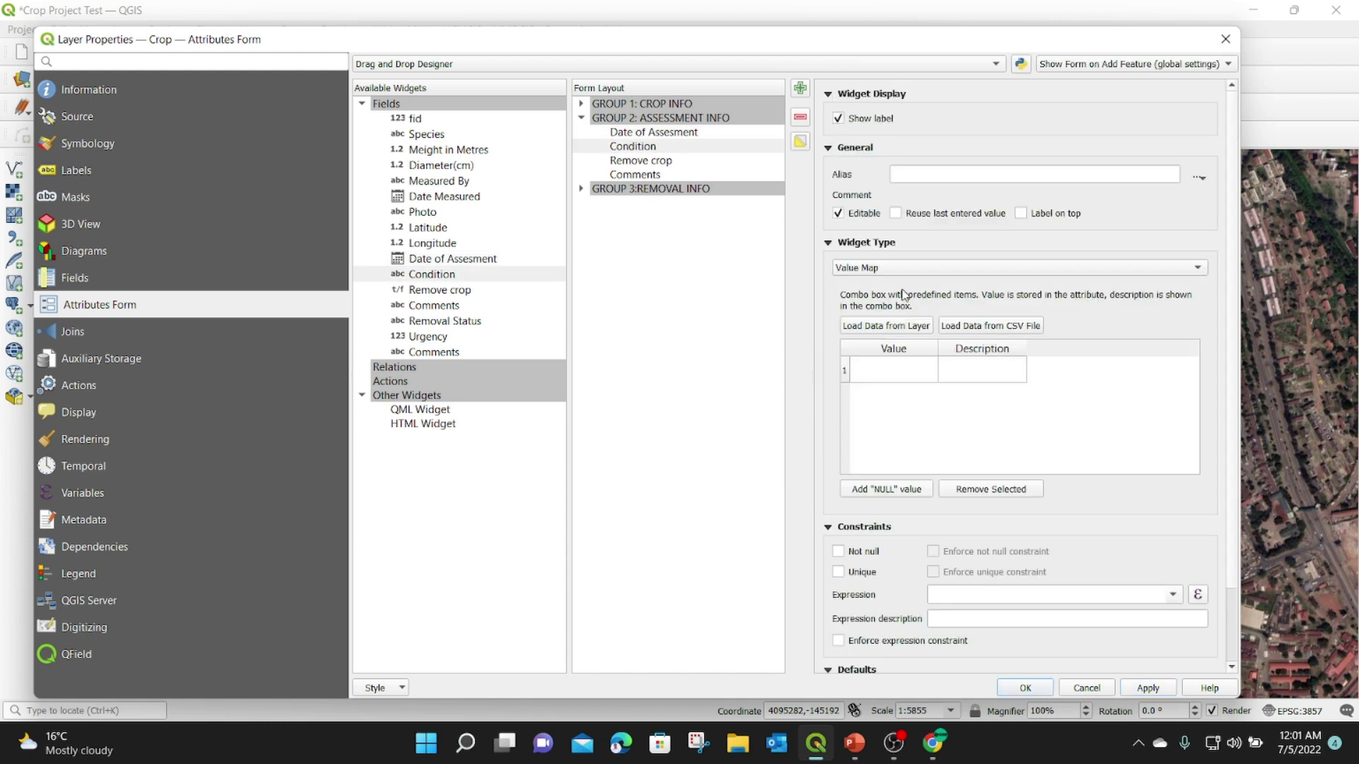
{"action": "left_click", "coordinate": [888, 368]}
{"action": "type", "text": "1"}
{"action": "left_click", "coordinate": [950, 372]}
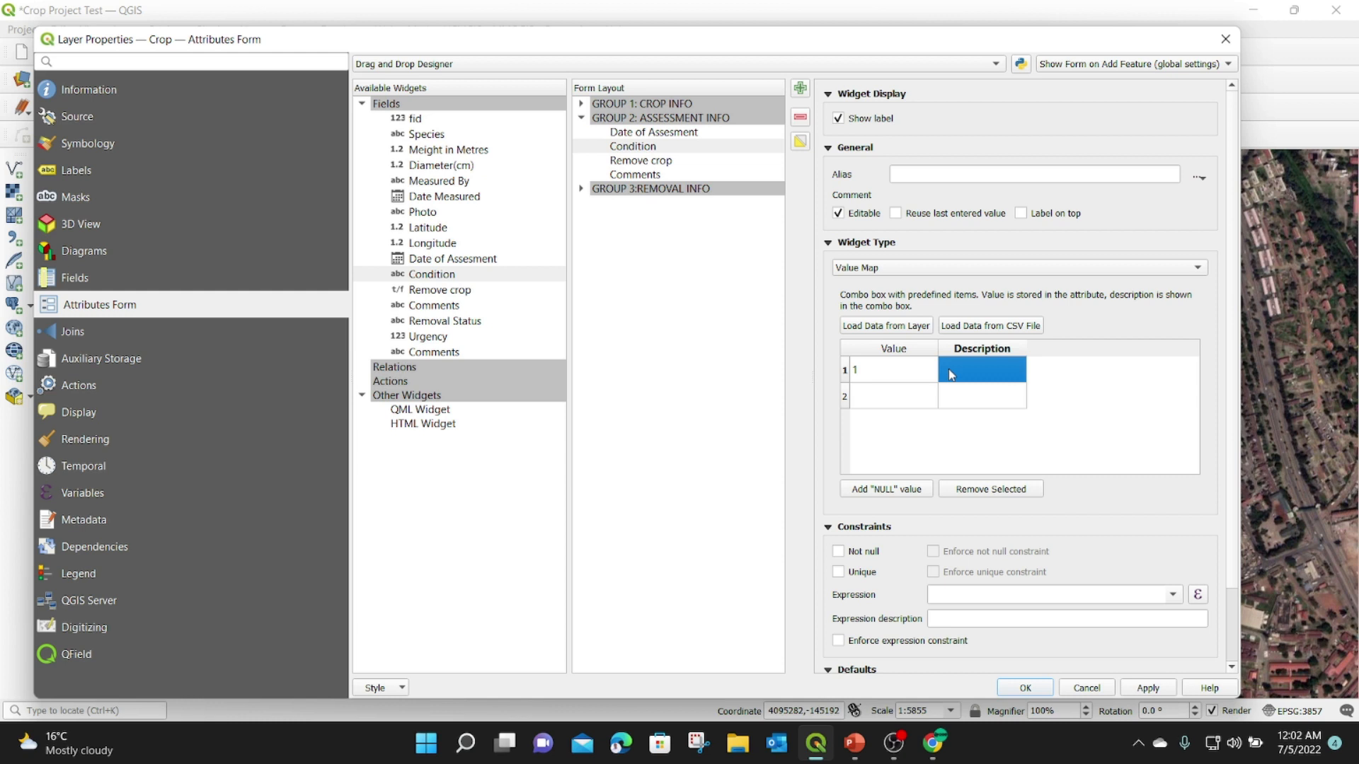
{"action": "type", "text": "H"}
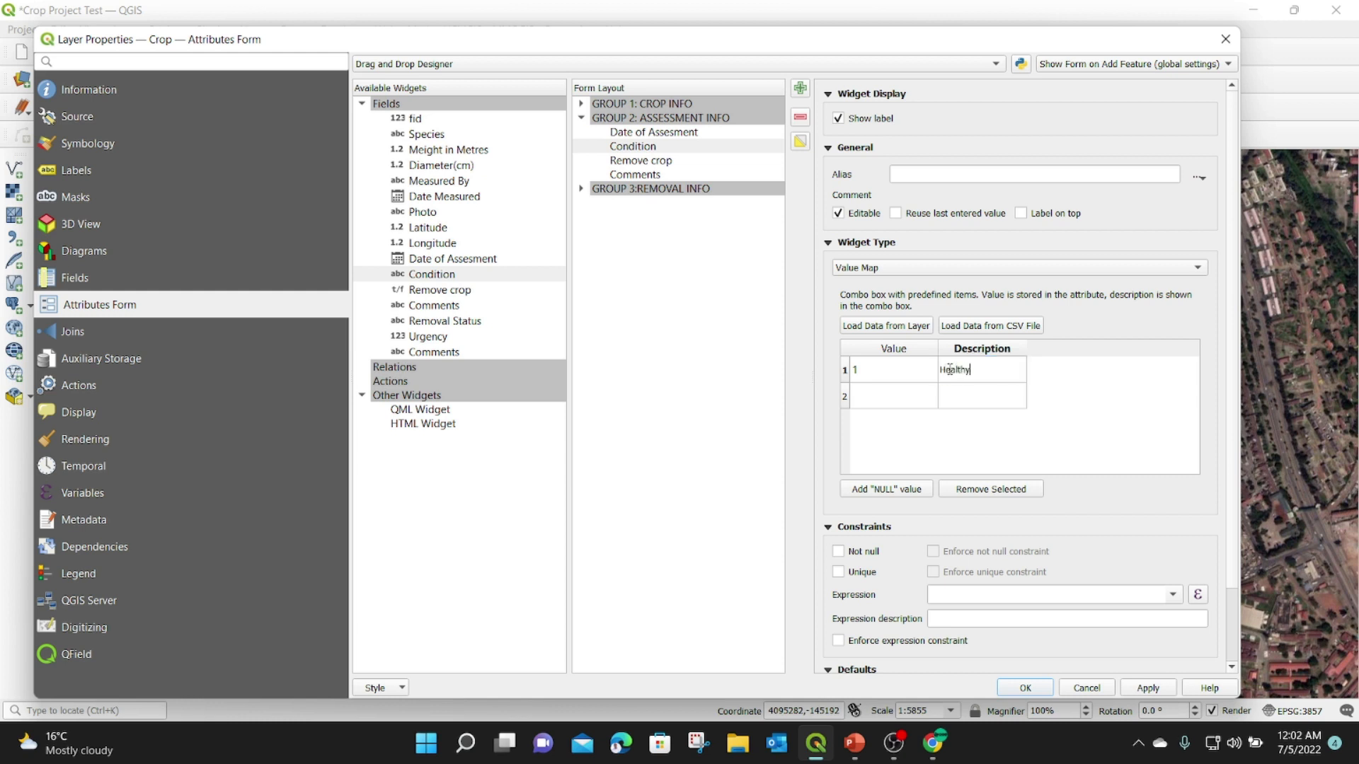
{"action": "type", "text": "ealthy"}
Add value 2 with the description Unhealthy to the Condition value map and apply the change.
{"action": "key", "text": "Tab"}
{"action": "type", "text": "2"}
{"action": "key", "text": "Tab"}
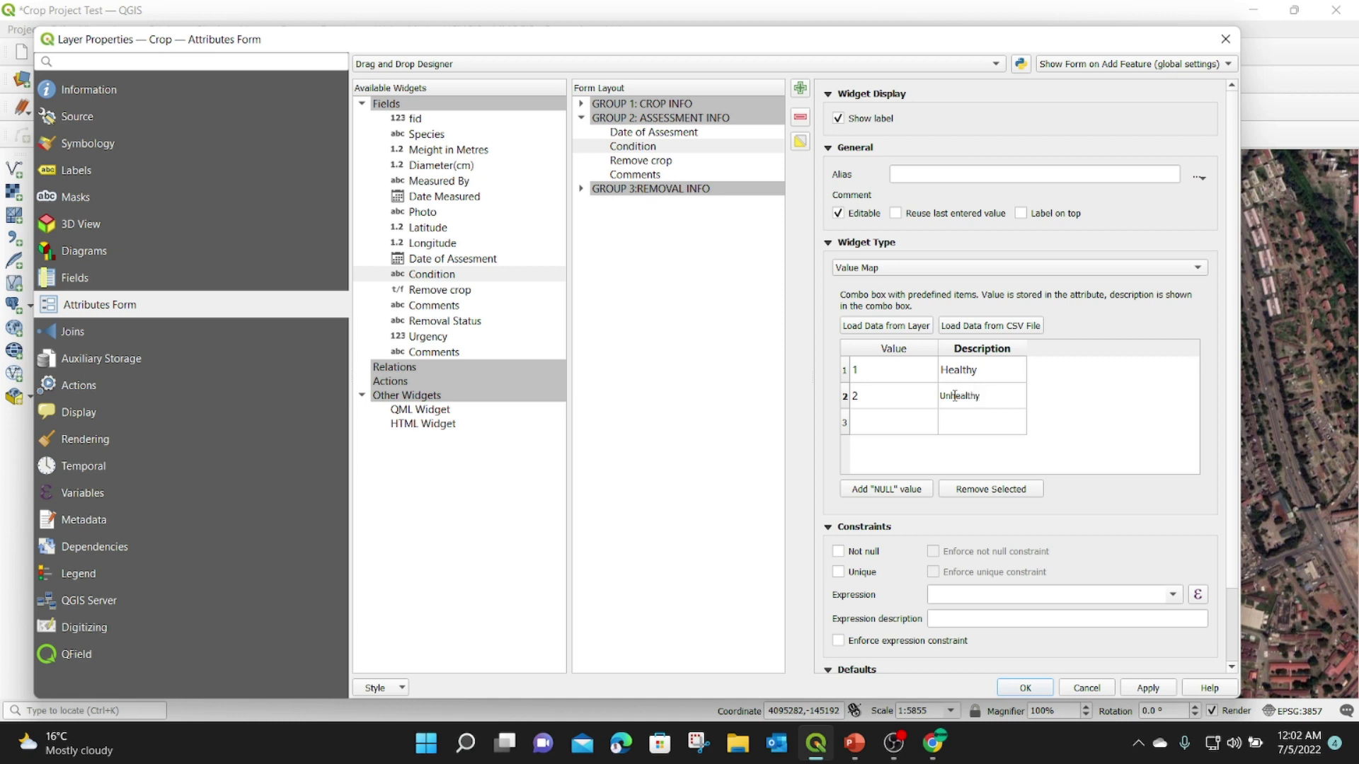
{"action": "left_click", "coordinate": [1076, 374]}
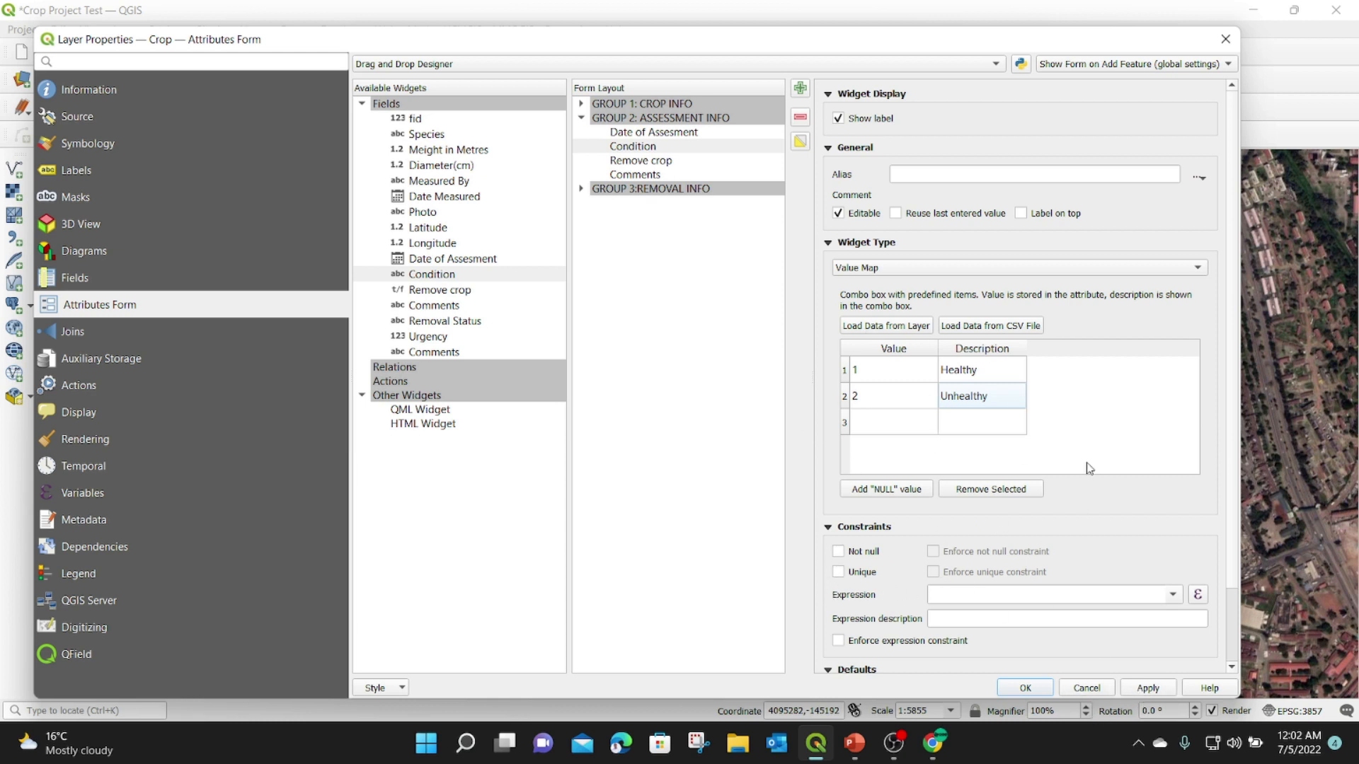
{"action": "left_click", "coordinate": [1145, 687]}
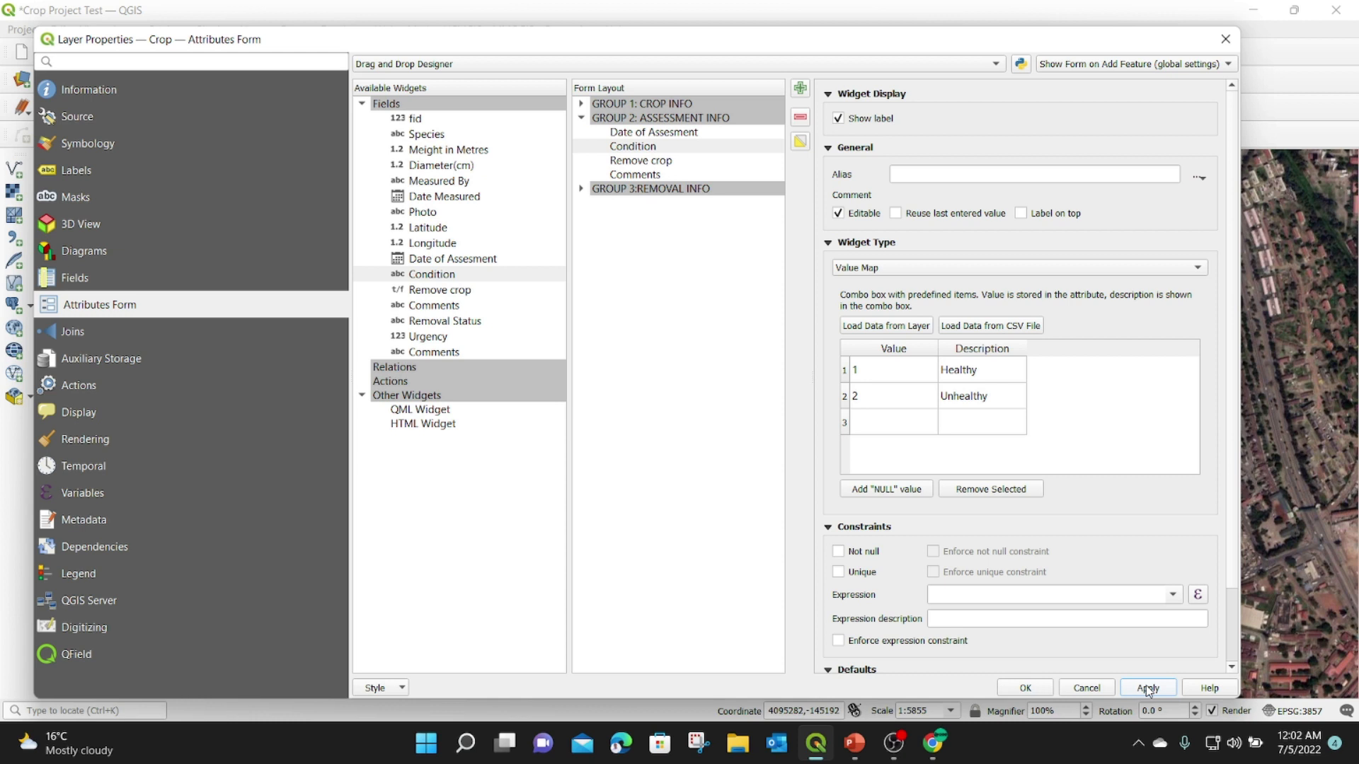
Keep Remove crop as a Checkbox and the GROUP 2 Comments field as Text Edit, applying the settings for both.
{"action": "left_click", "coordinate": [639, 161]}
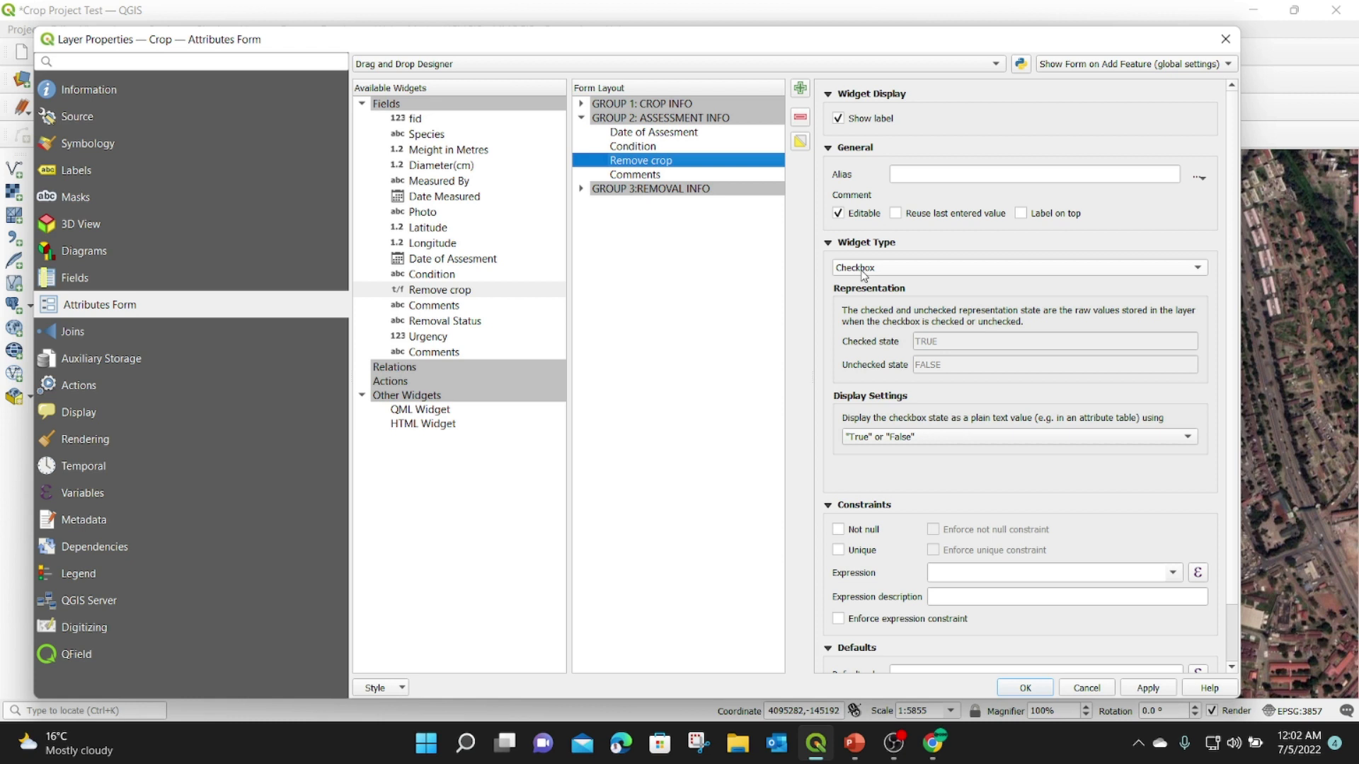
{"action": "left_click", "coordinate": [918, 269]}
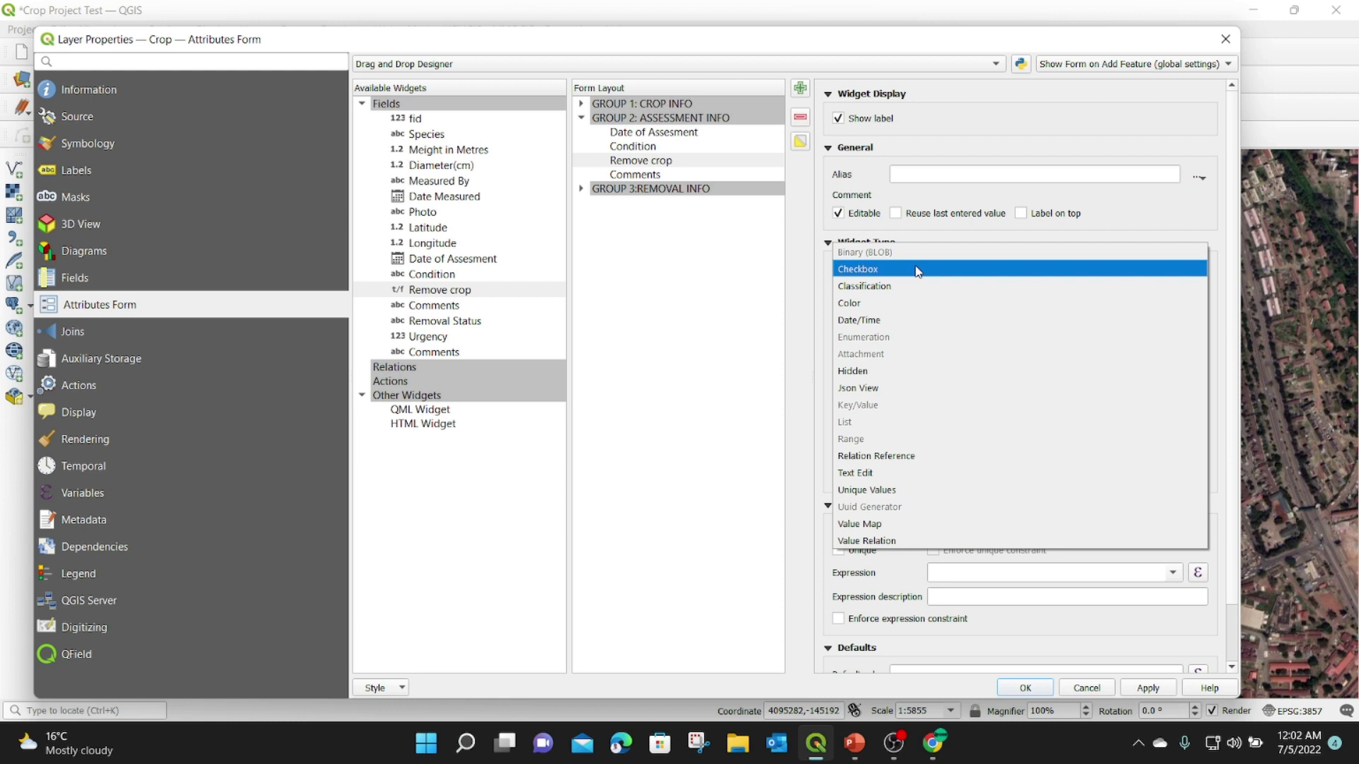
{"action": "left_click", "coordinate": [918, 269]}
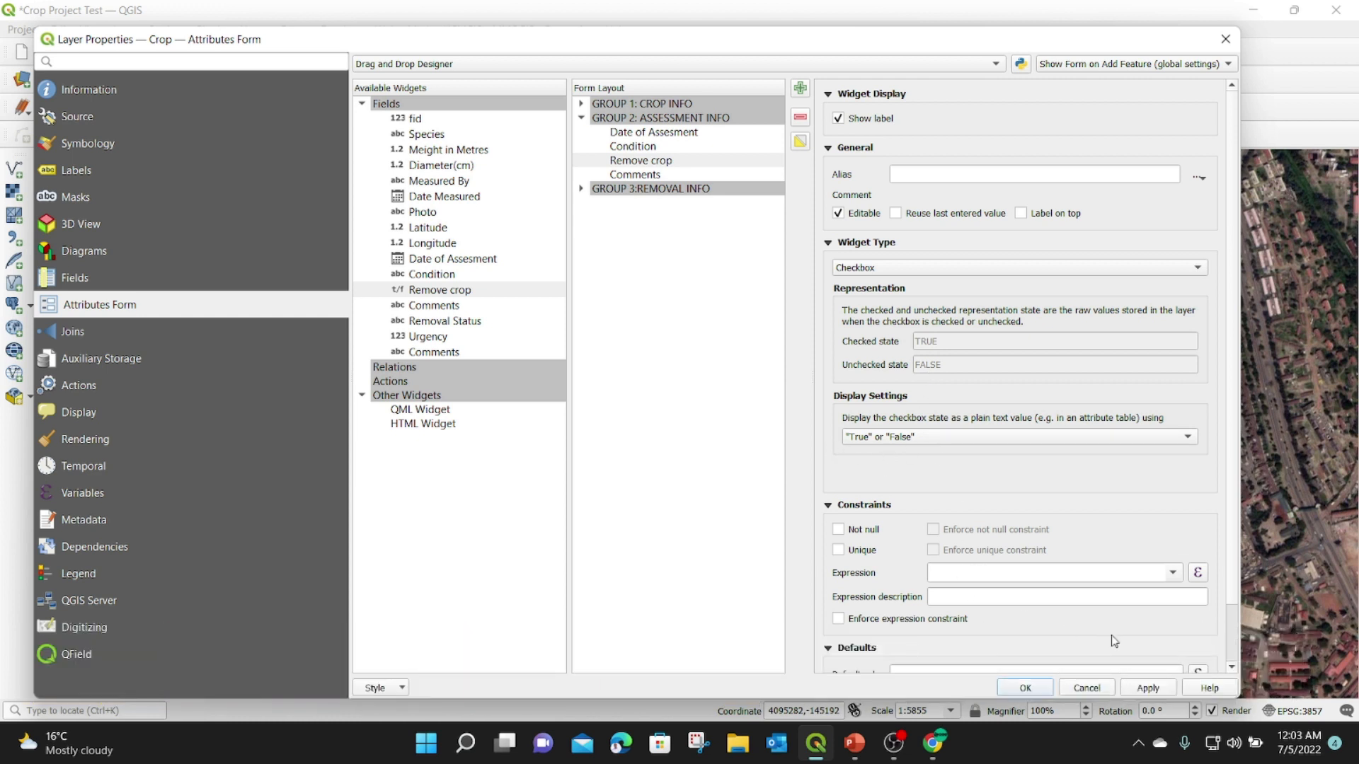
{"action": "left_click", "coordinate": [1154, 690]}
{"action": "left_click", "coordinate": [642, 175]}
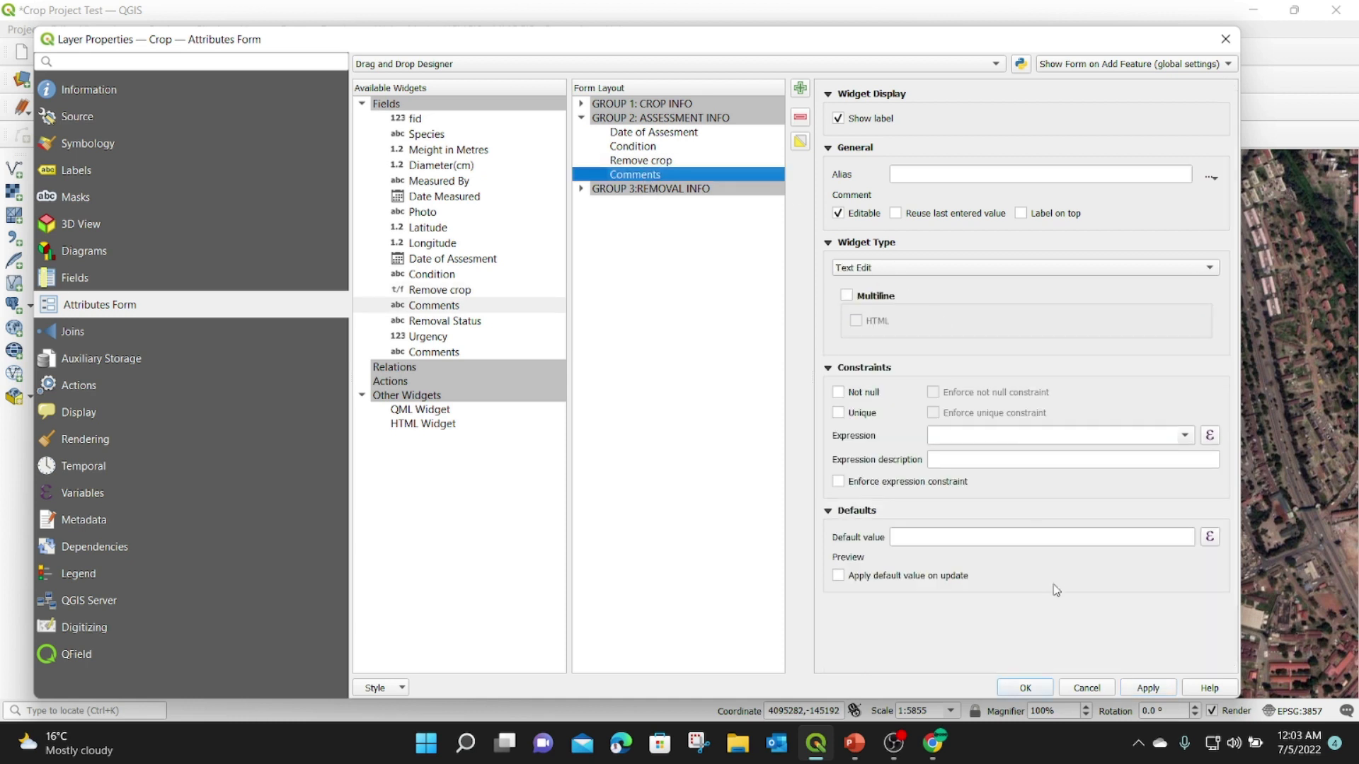
{"action": "left_click", "coordinate": [1150, 690]}
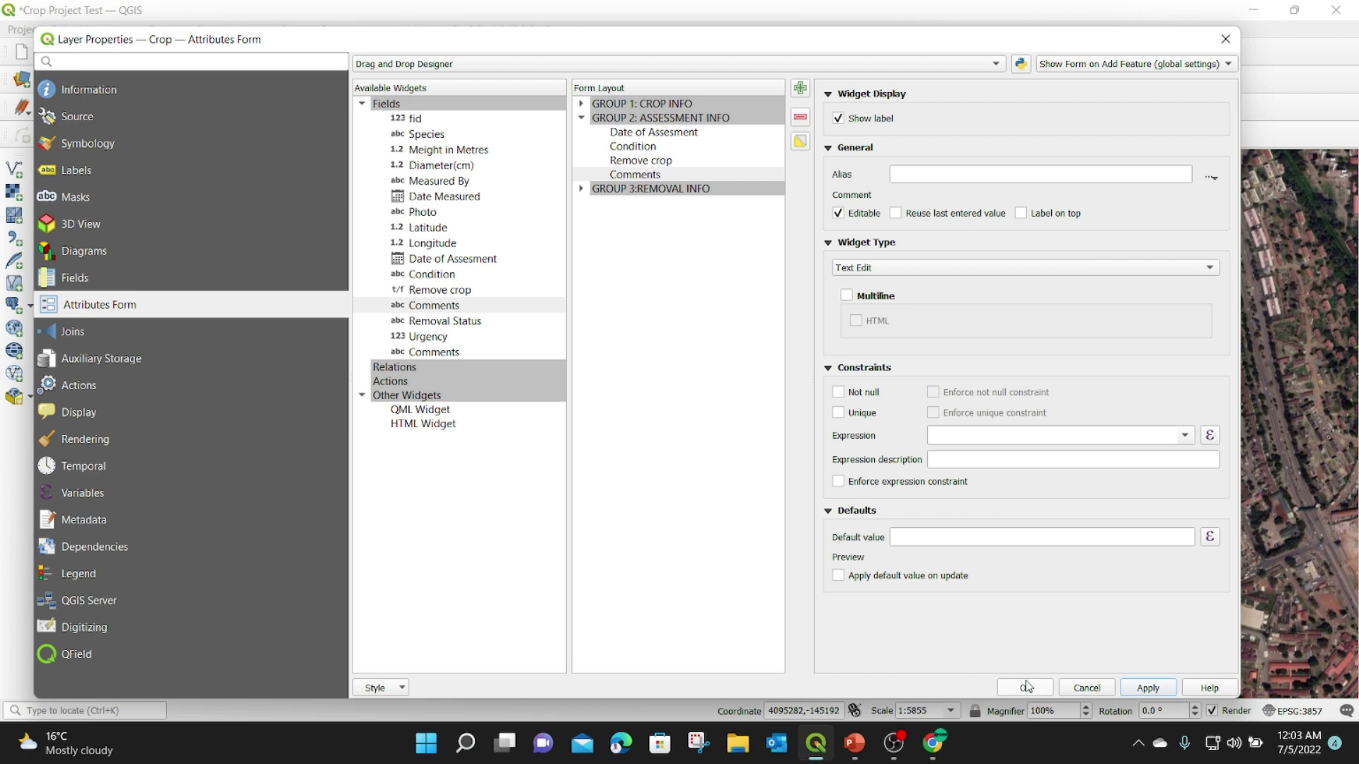
Enable Control Visibility by Expression for the GROUP 3:REMOVAL INFO group.
{"action": "left_click", "coordinate": [581, 189]}
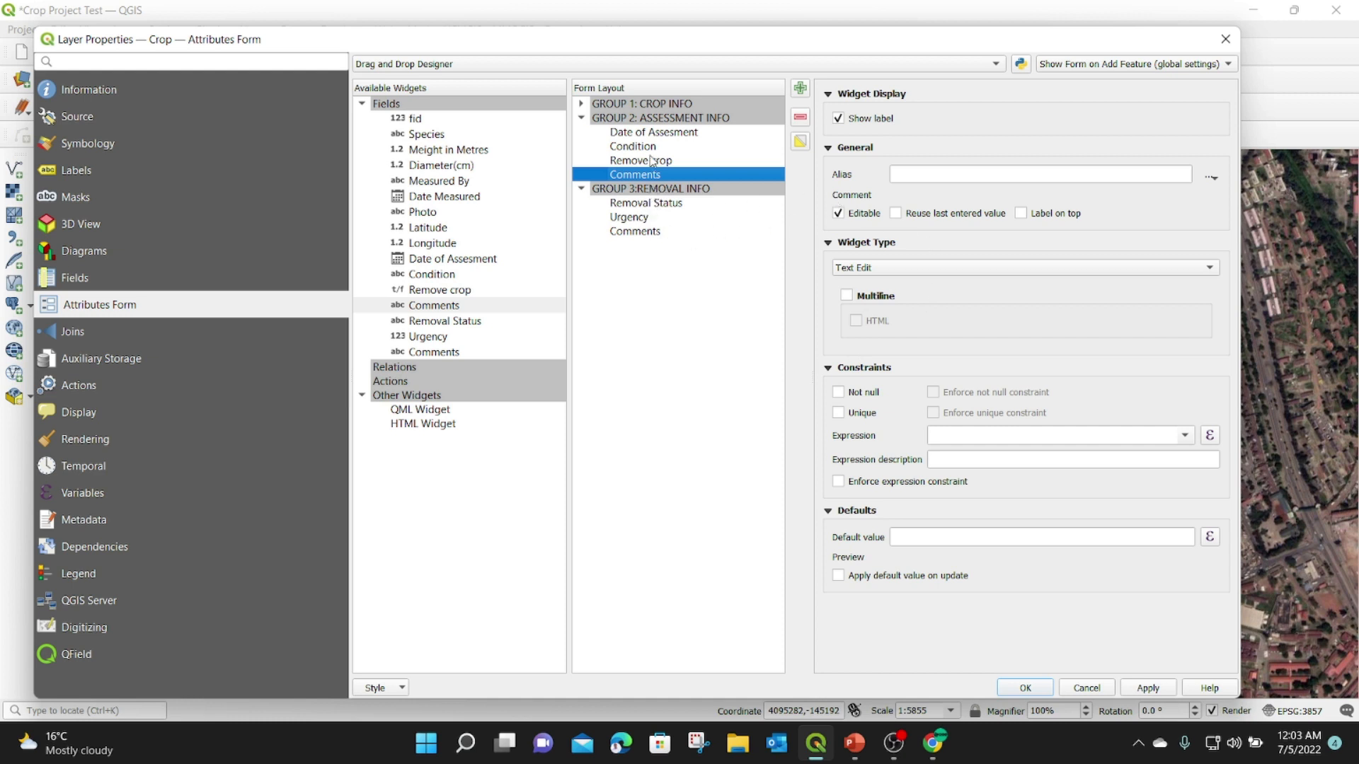
{"action": "left_click", "coordinate": [650, 190]}
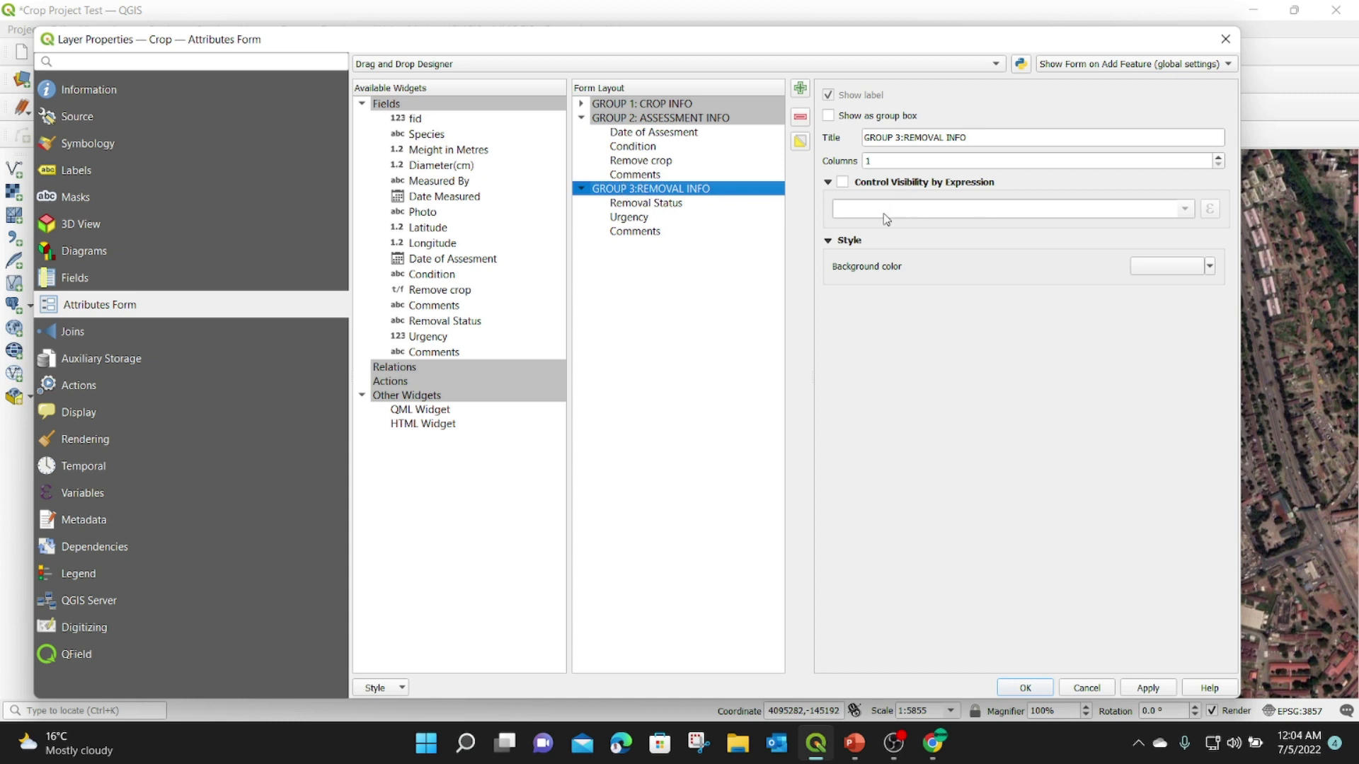
{"action": "left_click", "coordinate": [842, 184]}
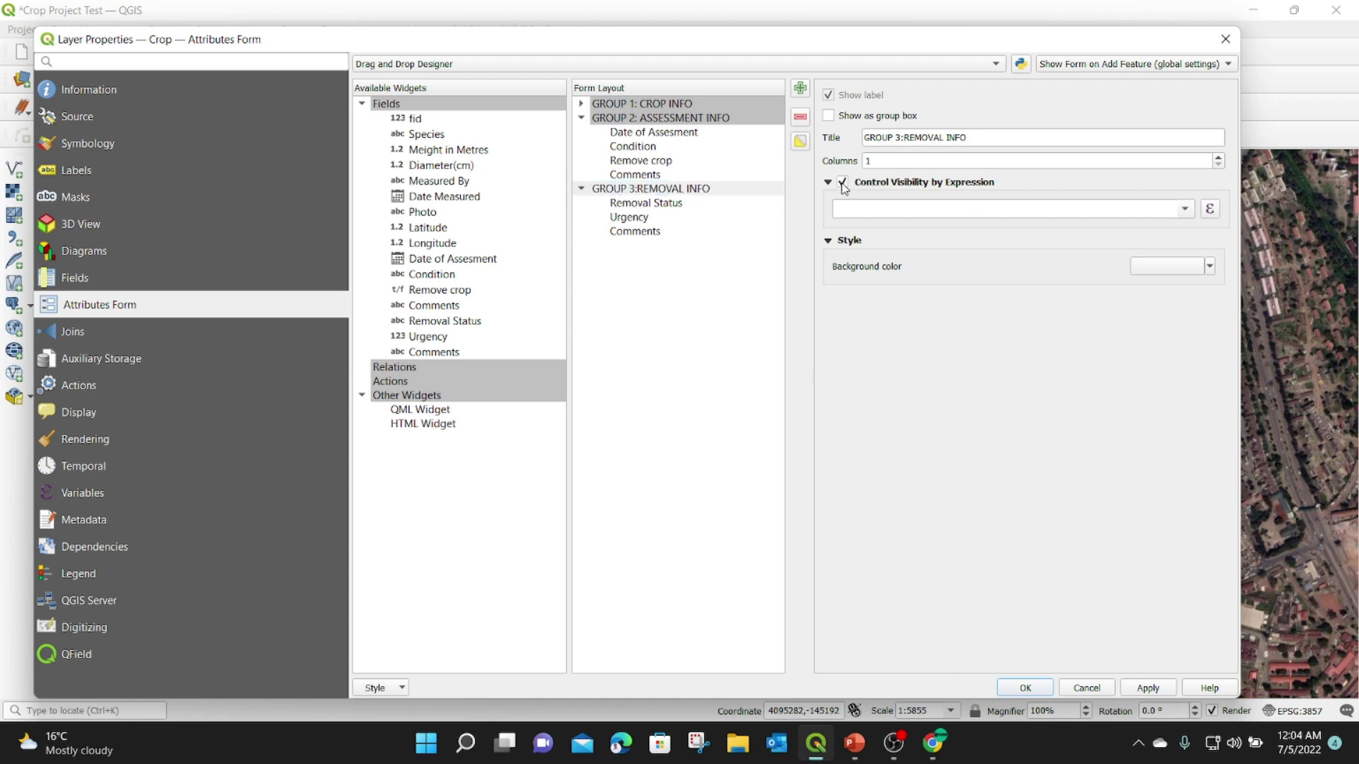
Build the GROUP 3 visibility expression "Remove crop" = true from the layer's field list.
{"action": "left_click", "coordinate": [1210, 208]}
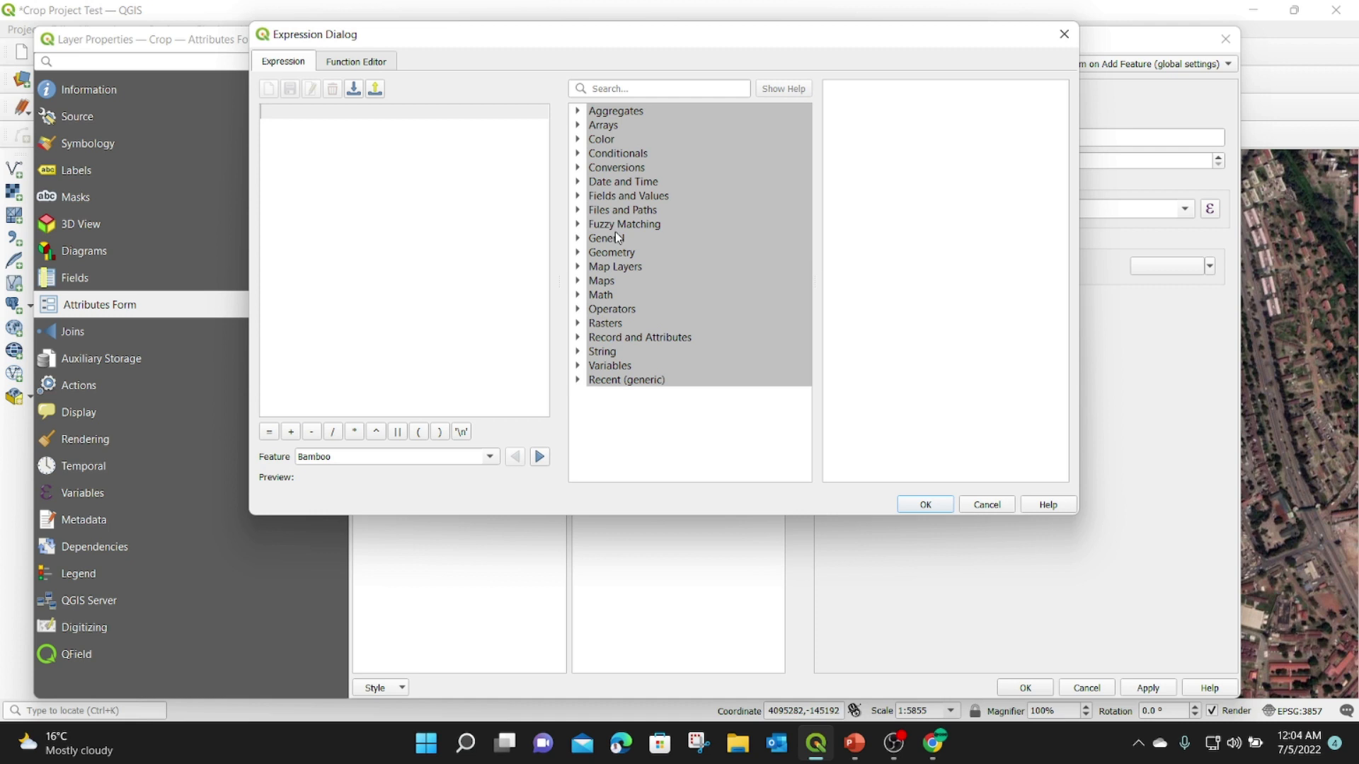
{"action": "left_click", "coordinate": [580, 196]}
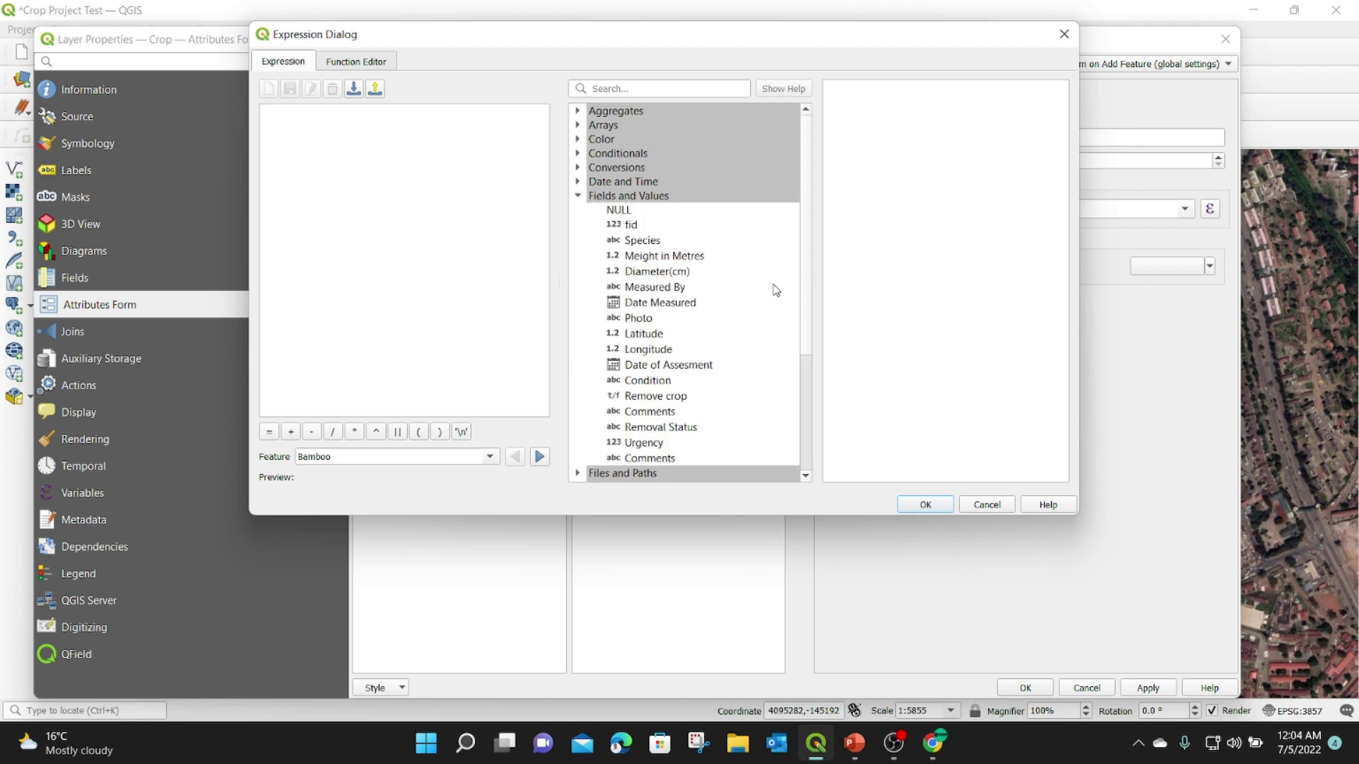
{"action": "left_click_drag", "start_coordinate": [807, 236], "coordinate": [814, 354]}
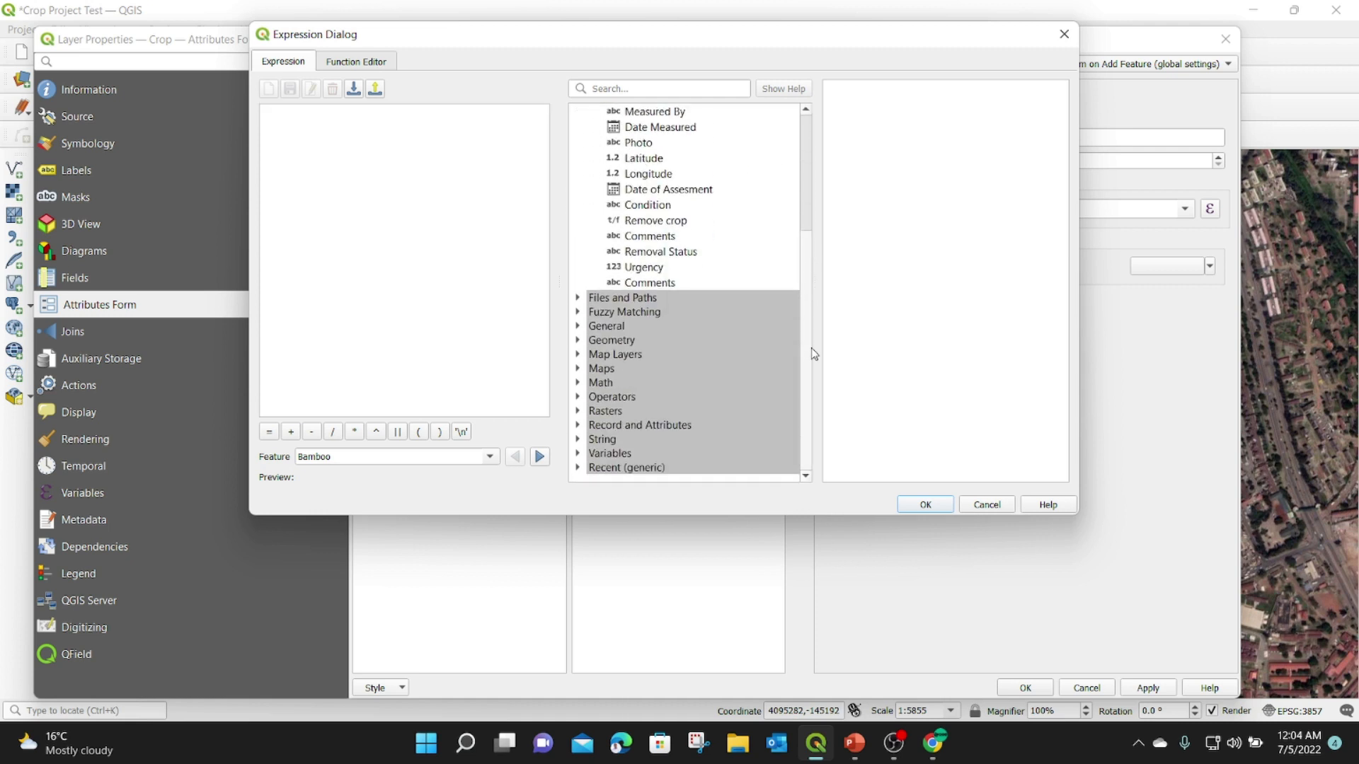
{"action": "double_click", "coordinate": [649, 222]}
{"action": "left_click", "coordinate": [269, 432]}
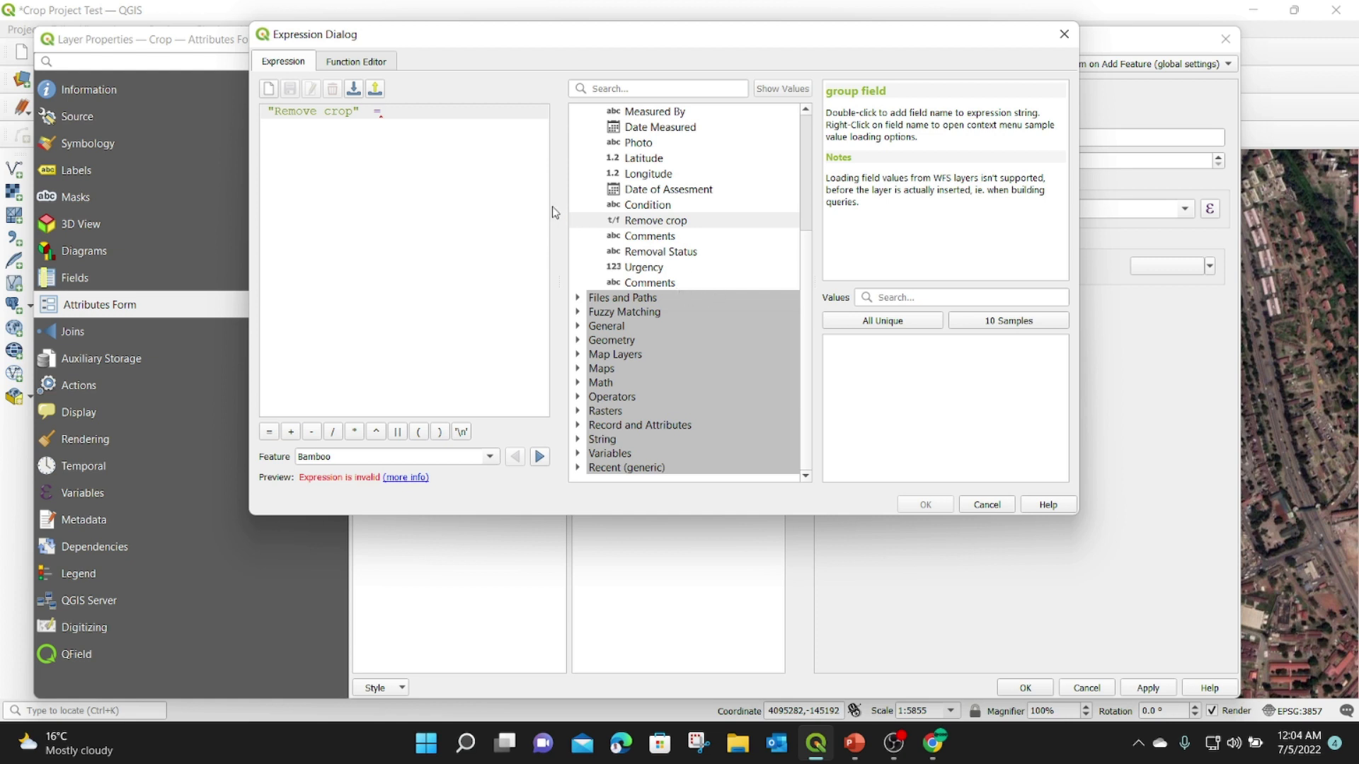
{"action": "type", "text": "true"}
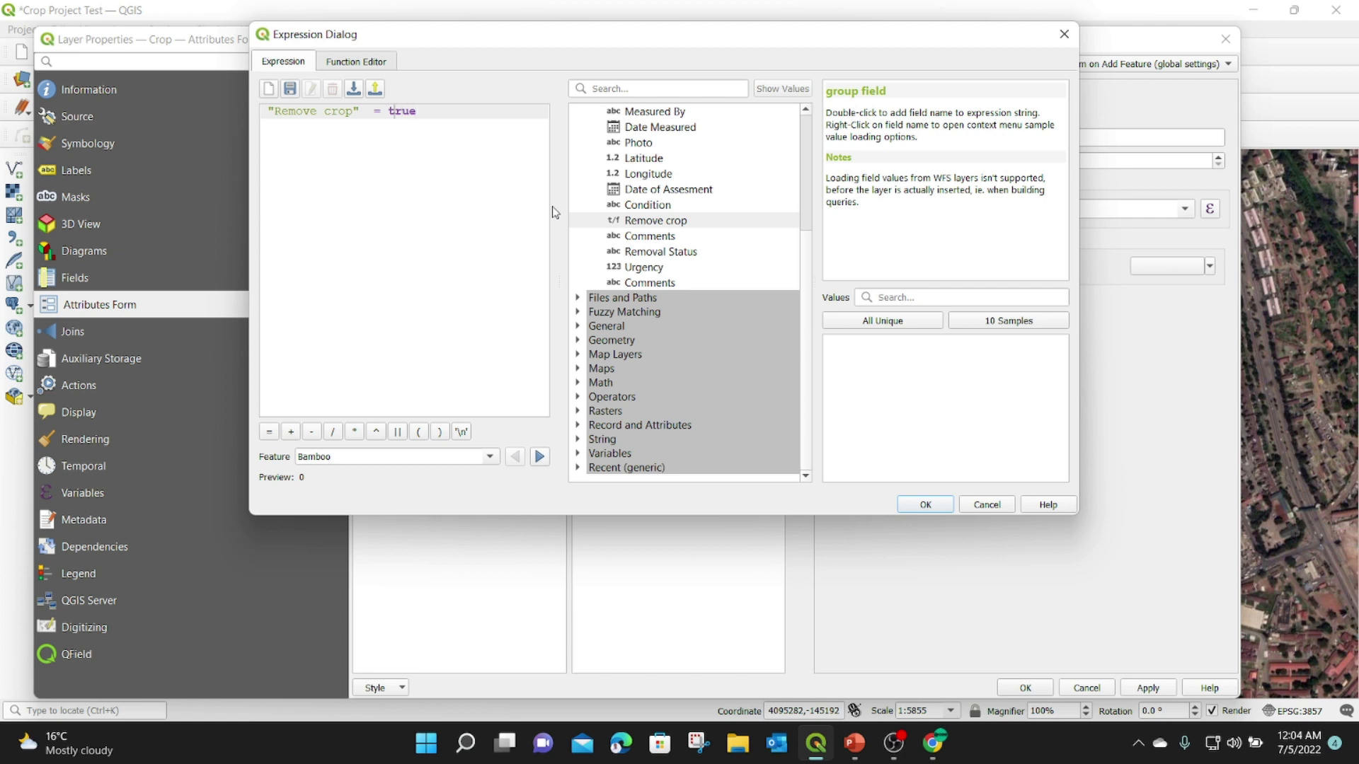
Put the value in single quotes so the expression reads "Remove crop" = 'true', and apply it to the Crop layer.
{"action": "key", "text": "BackSpace"}
{"action": "key", "text": "BackSpace"}
{"action": "key", "text": "BackSpace"}
{"action": "key", "text": "BackSpace"}
{"action": "type", "text": "'true"}
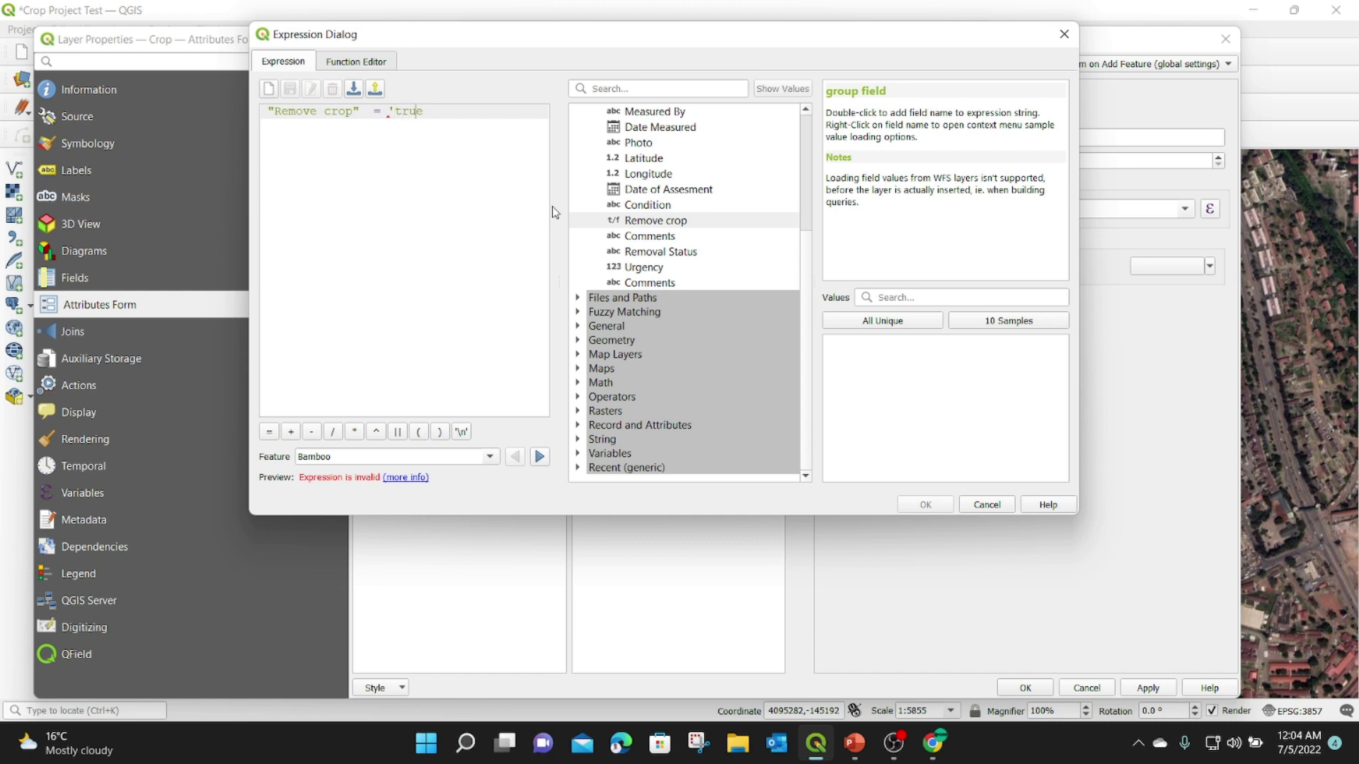
{"action": "type", "text": "'"}
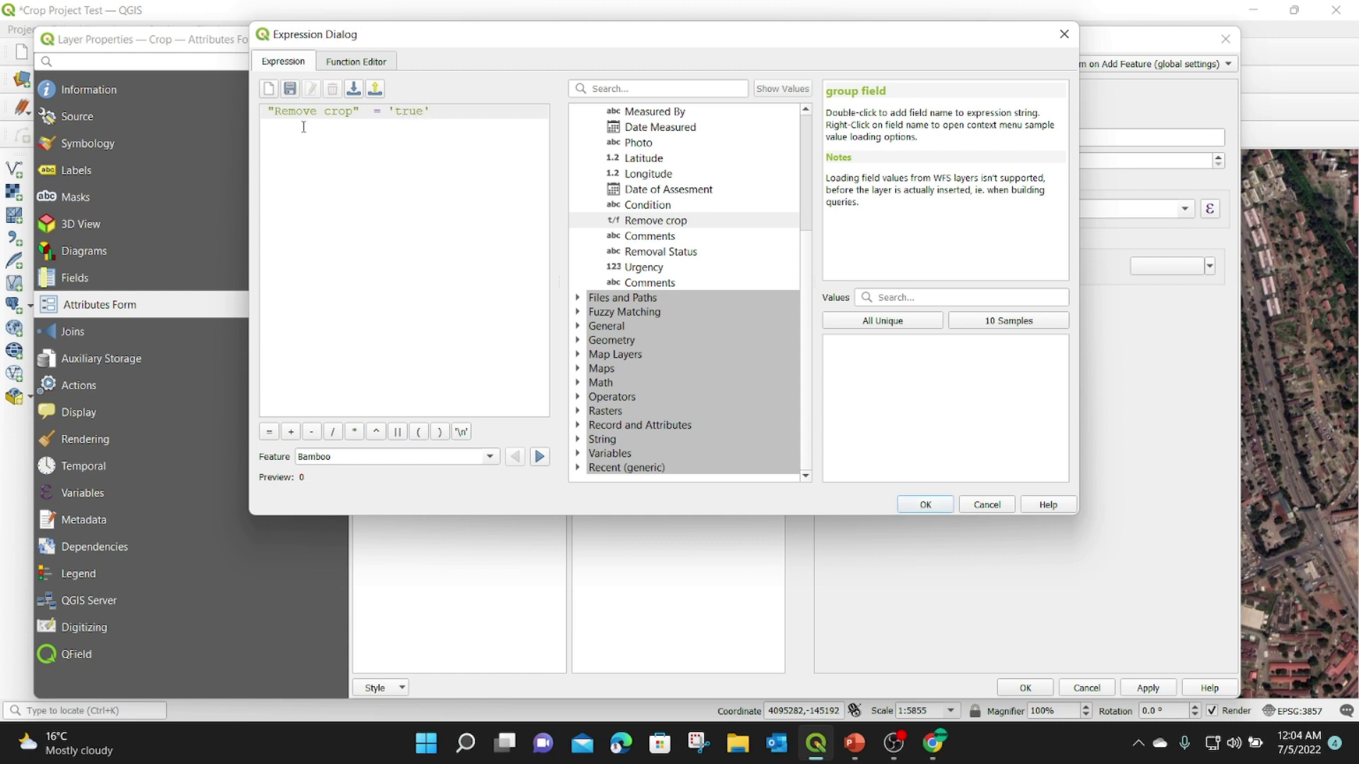
{"action": "left_click_drag", "start_coordinate": [447, 115], "coordinate": [261, 113]}
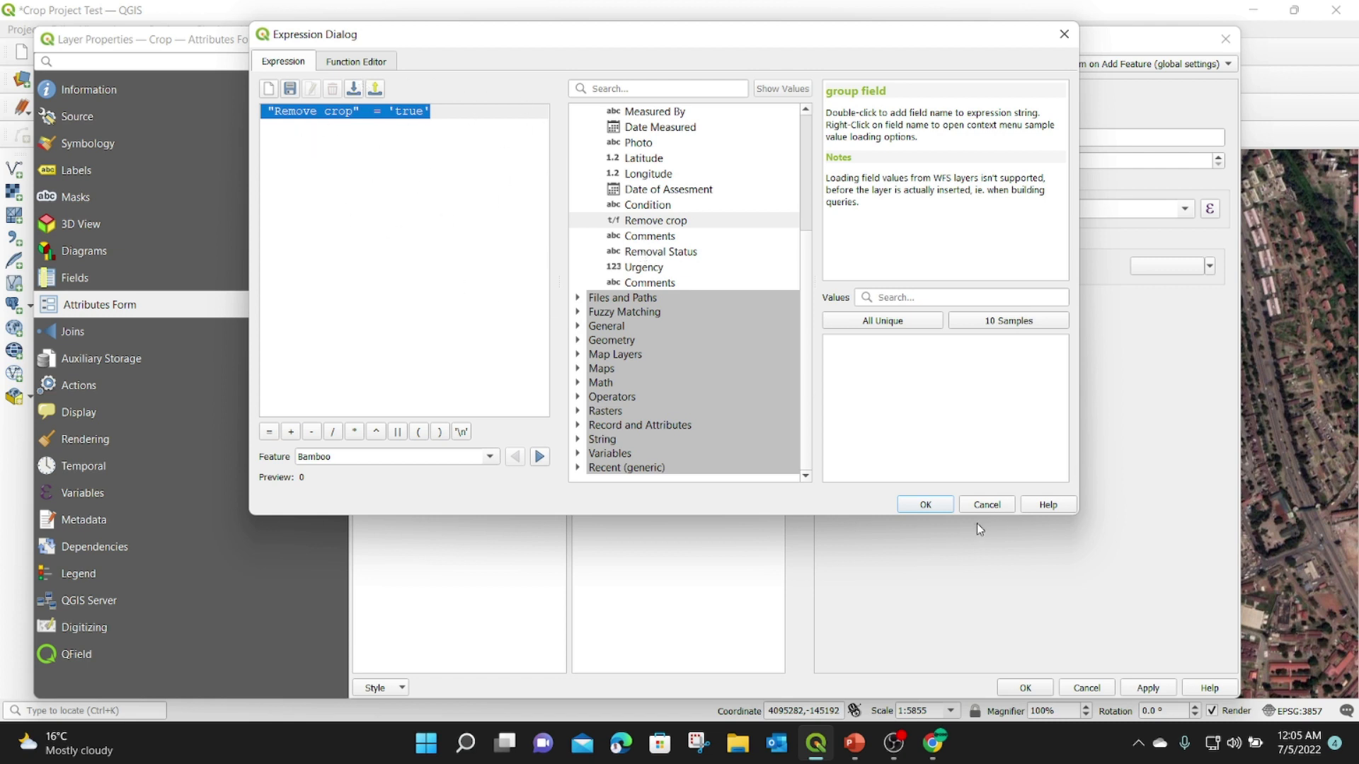
{"action": "left_click", "coordinate": [937, 507]}
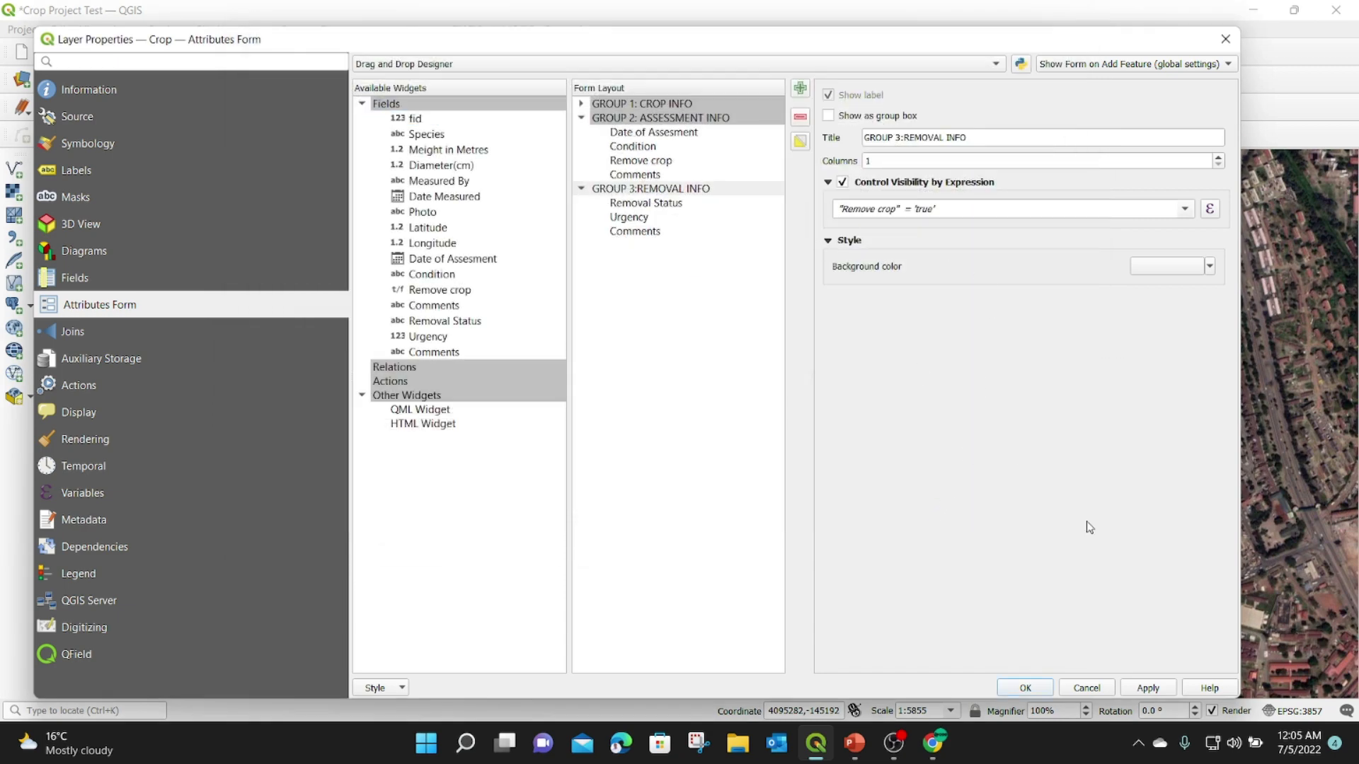
{"action": "left_click", "coordinate": [1148, 688]}
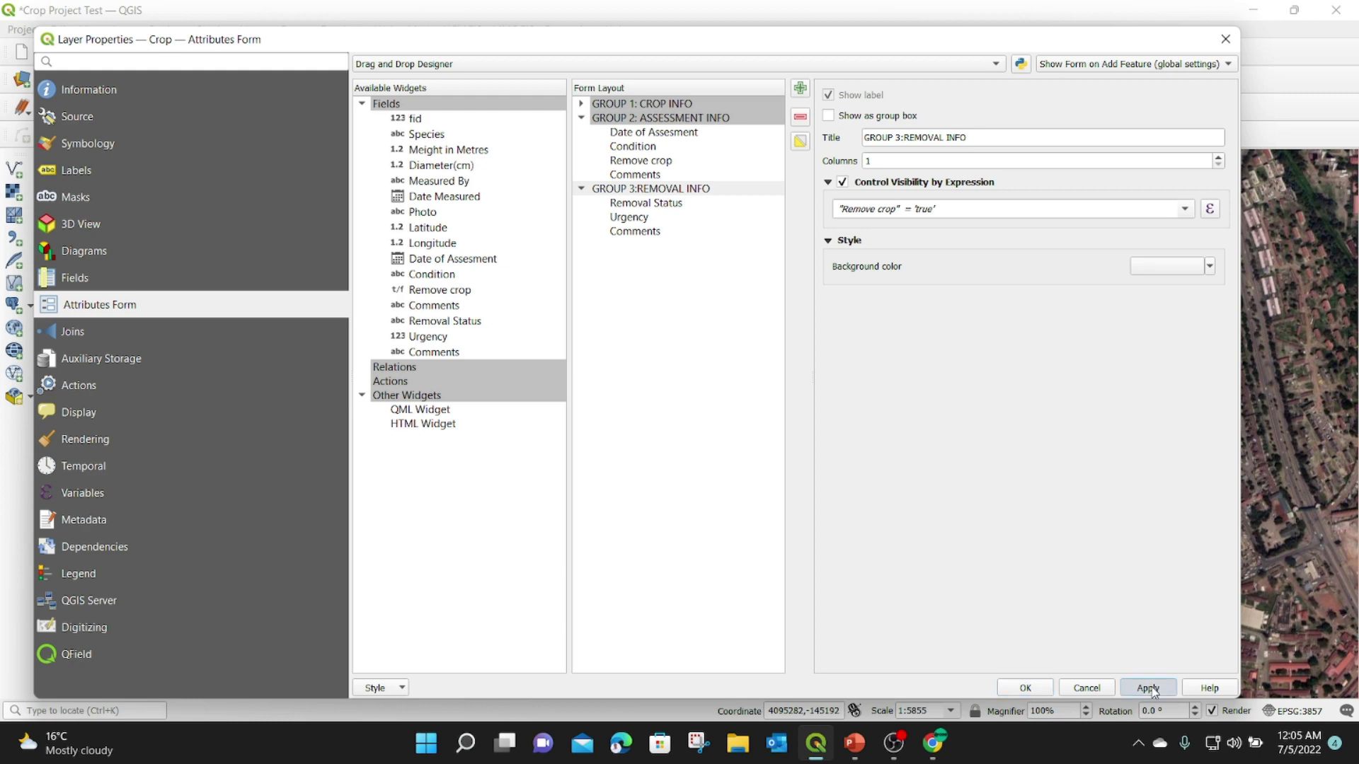
{"action": "left_click", "coordinate": [1033, 690]}
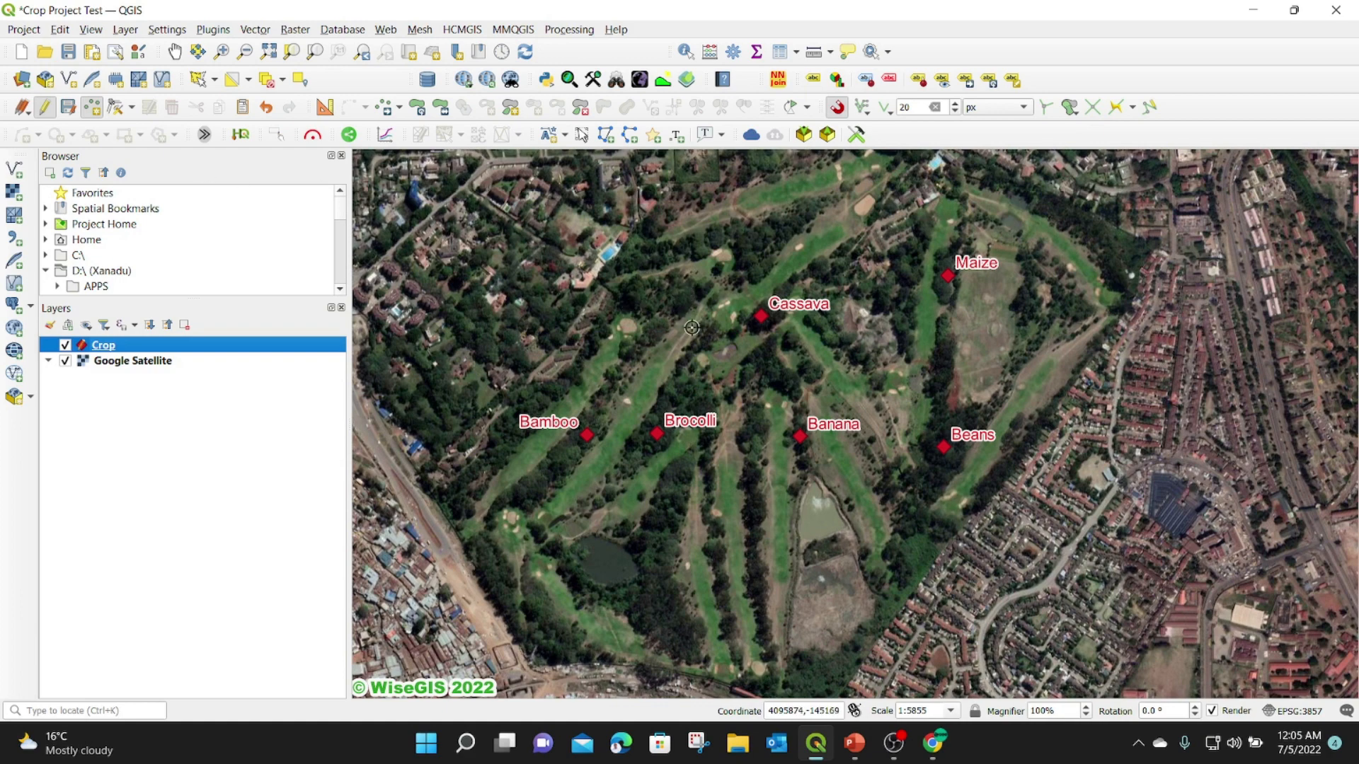
Place a test crop point northwest of Brocolli and set its Condition to Healthy in the assessment group.
{"action": "left_click", "coordinate": [656, 329]}
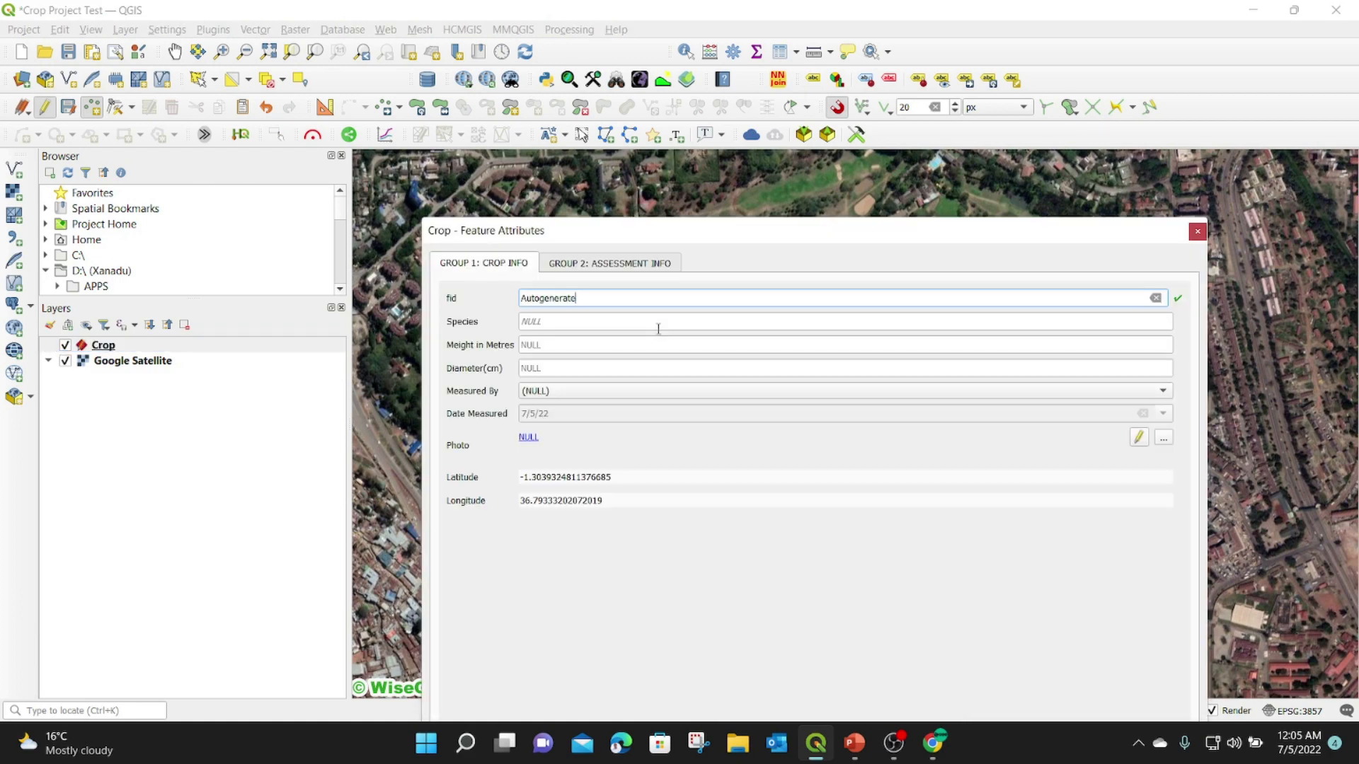
{"action": "left_click_drag", "start_coordinate": [711, 239], "coordinate": [701, 153]}
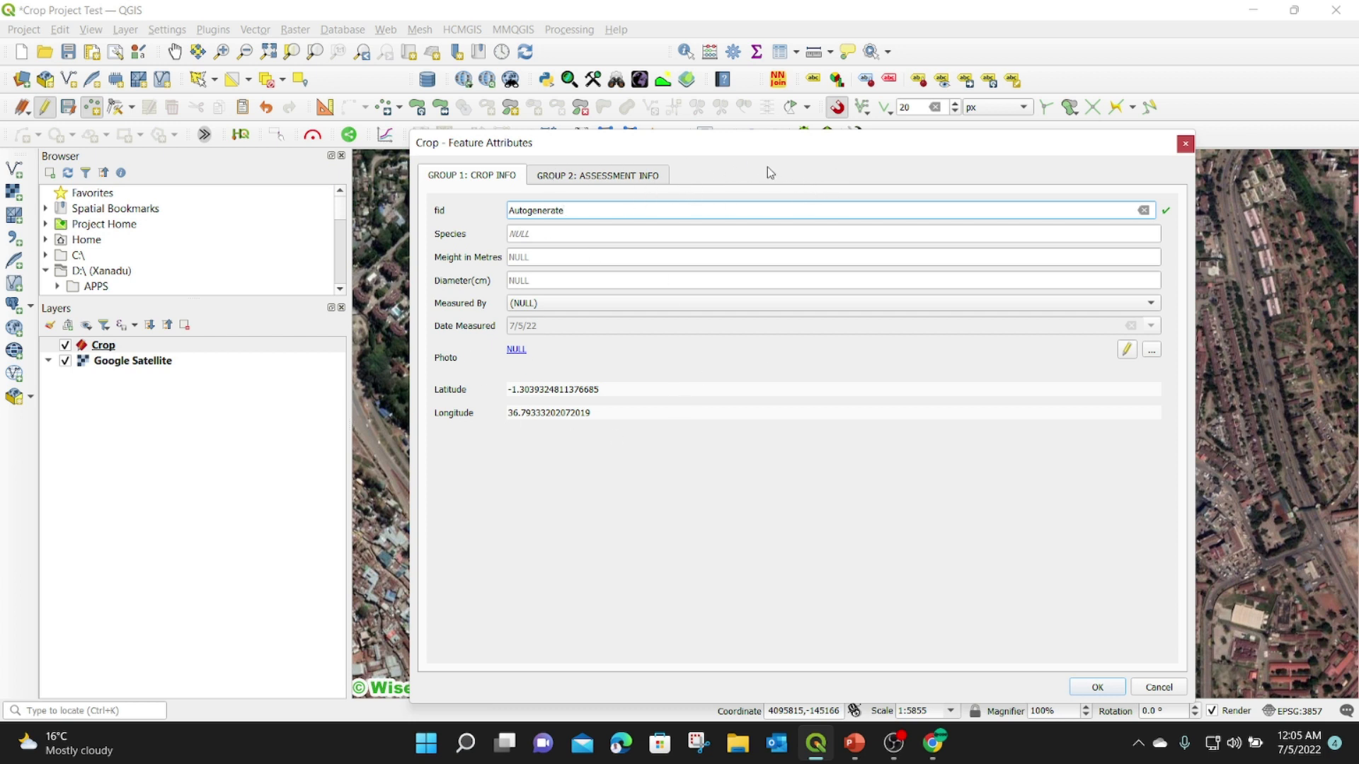
{"action": "left_click", "coordinate": [587, 177]}
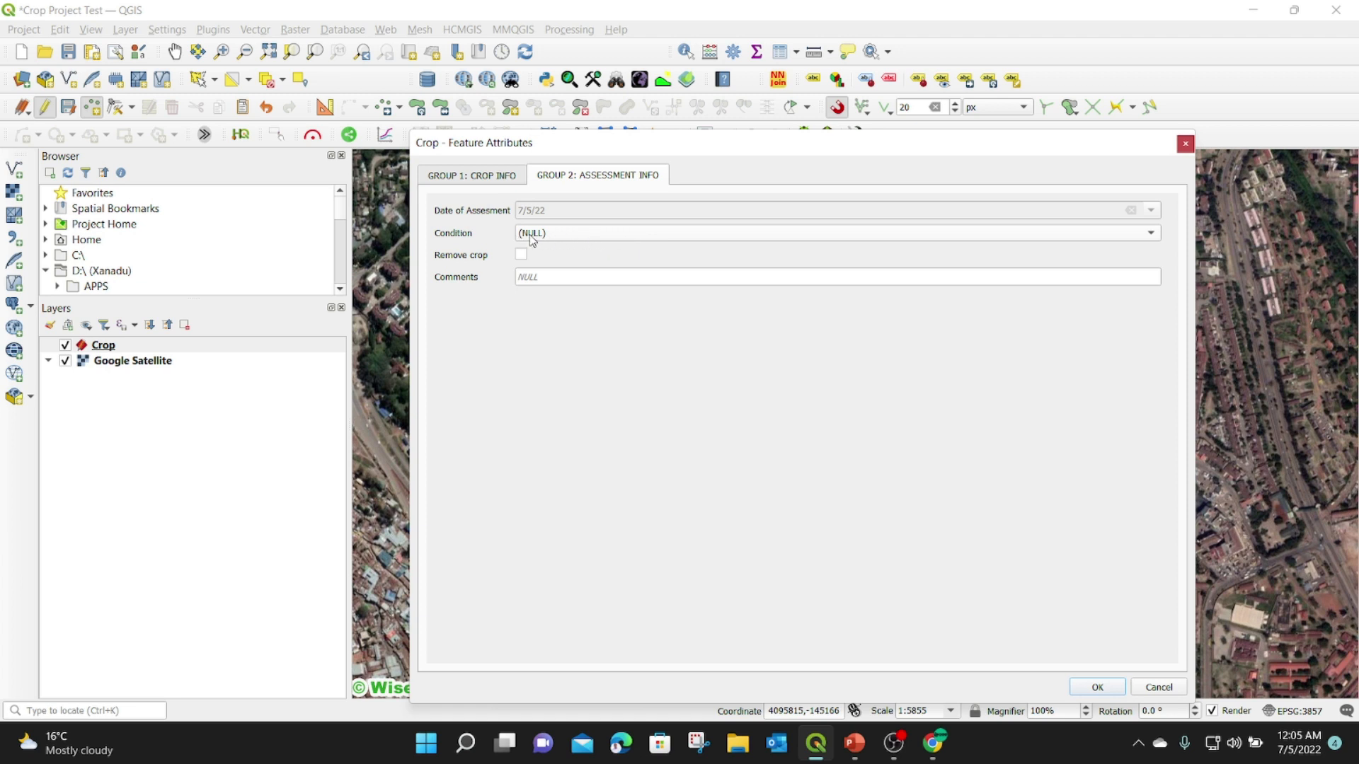
{"action": "left_click", "coordinate": [597, 235]}
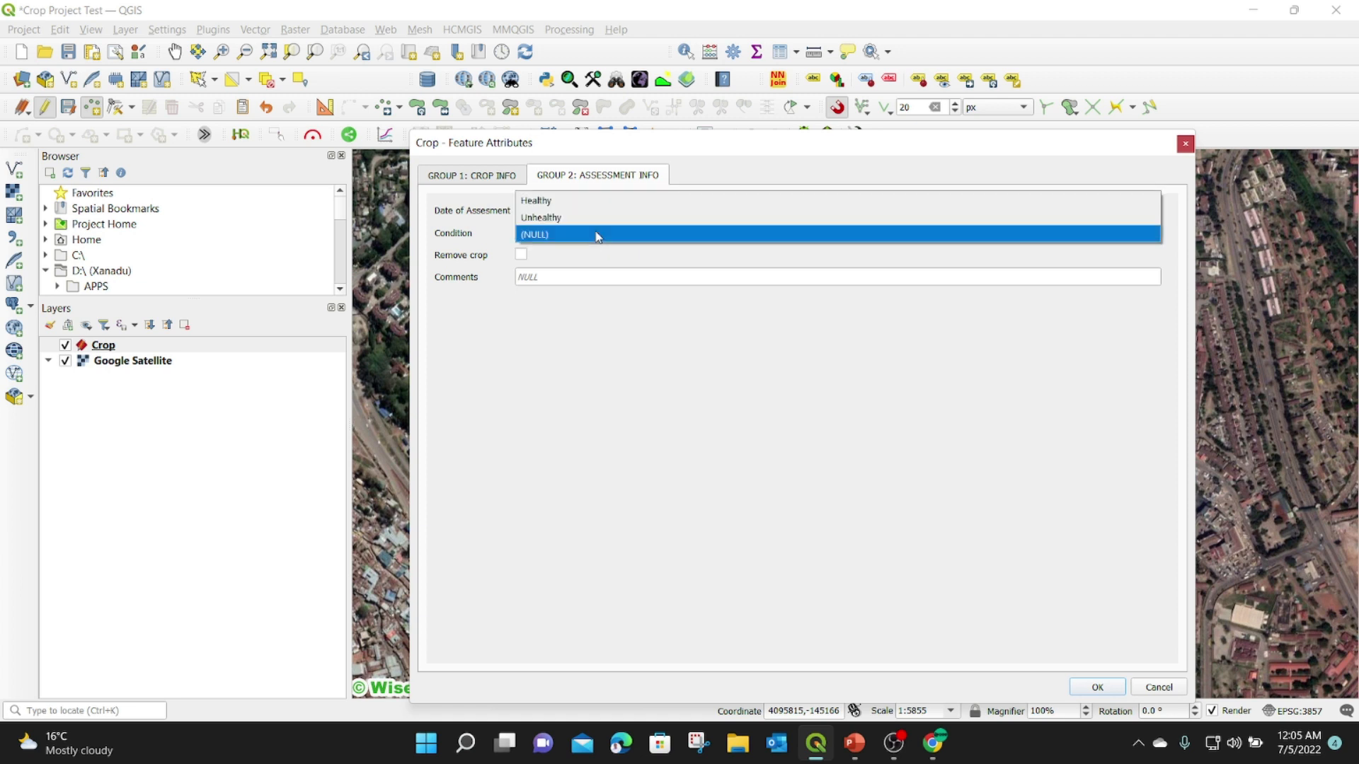
{"action": "left_click", "coordinate": [560, 205]}
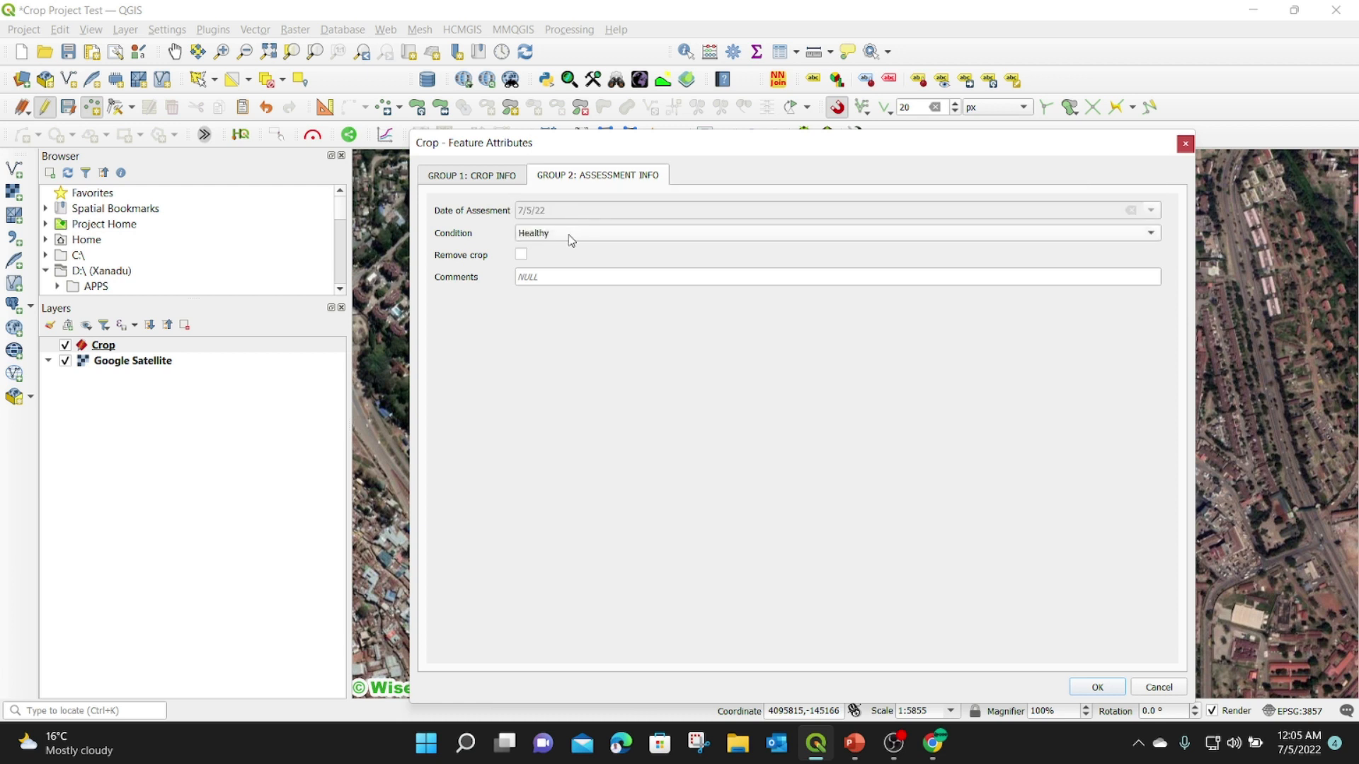
Enable Remove crop on the test feature, view the GROUP 3:REMOVAL INFO fields, and disable Remove crop again.
{"action": "left_click", "coordinate": [522, 255]}
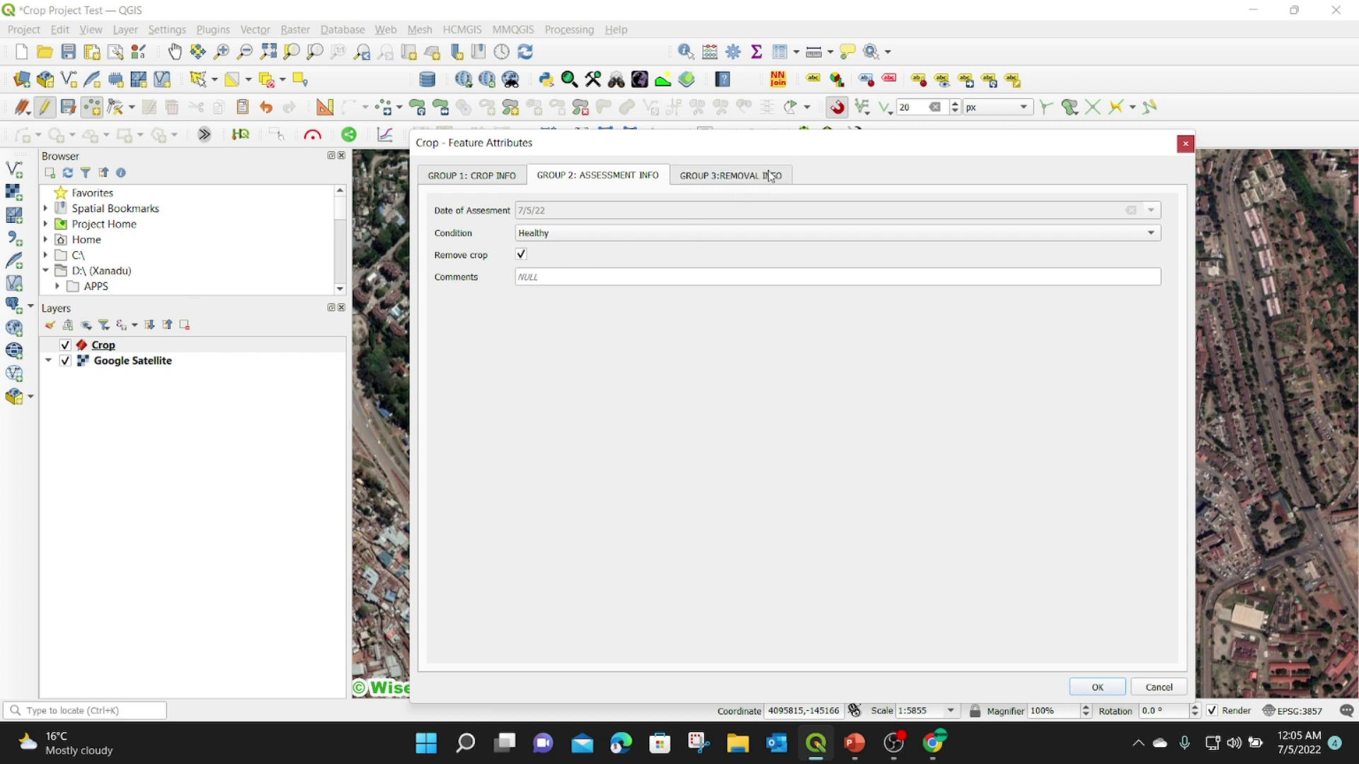
{"action": "left_click", "coordinate": [743, 181]}
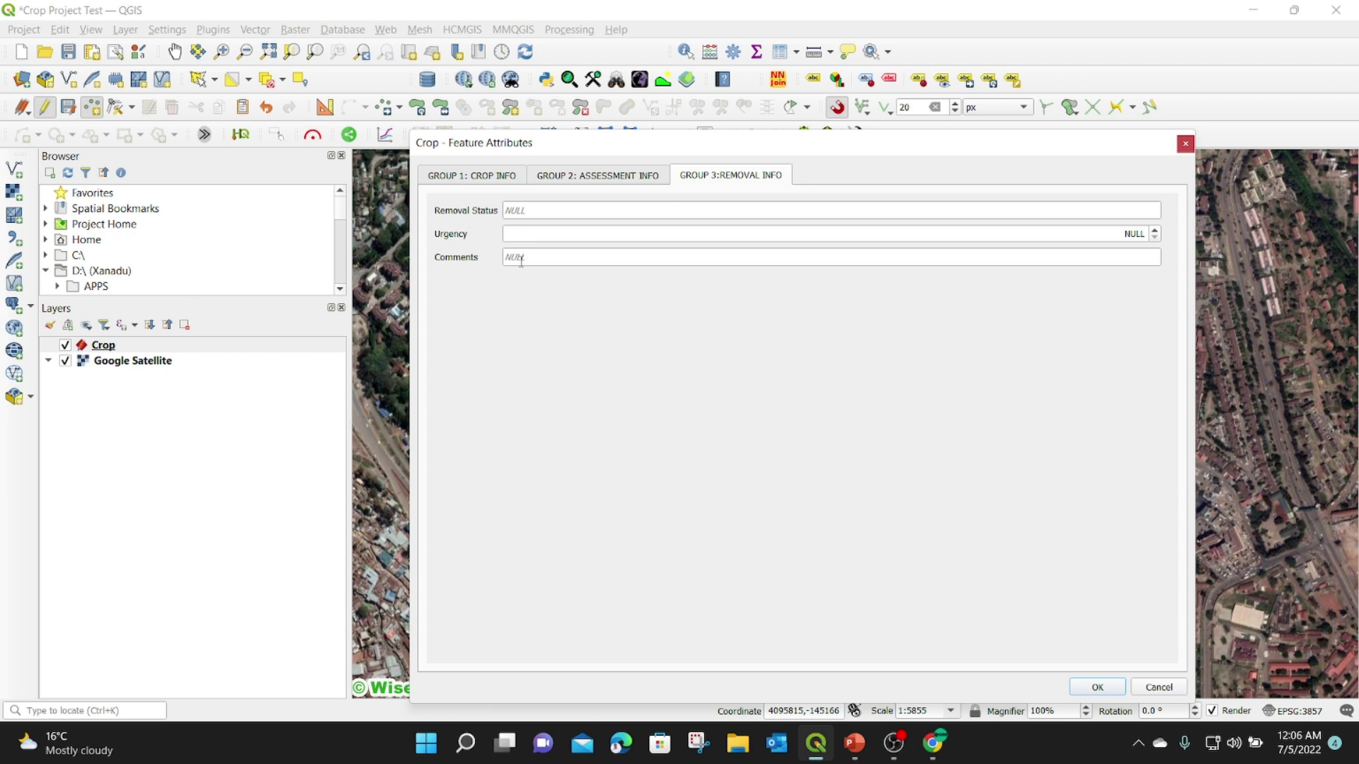
{"action": "left_click", "coordinate": [614, 177]}
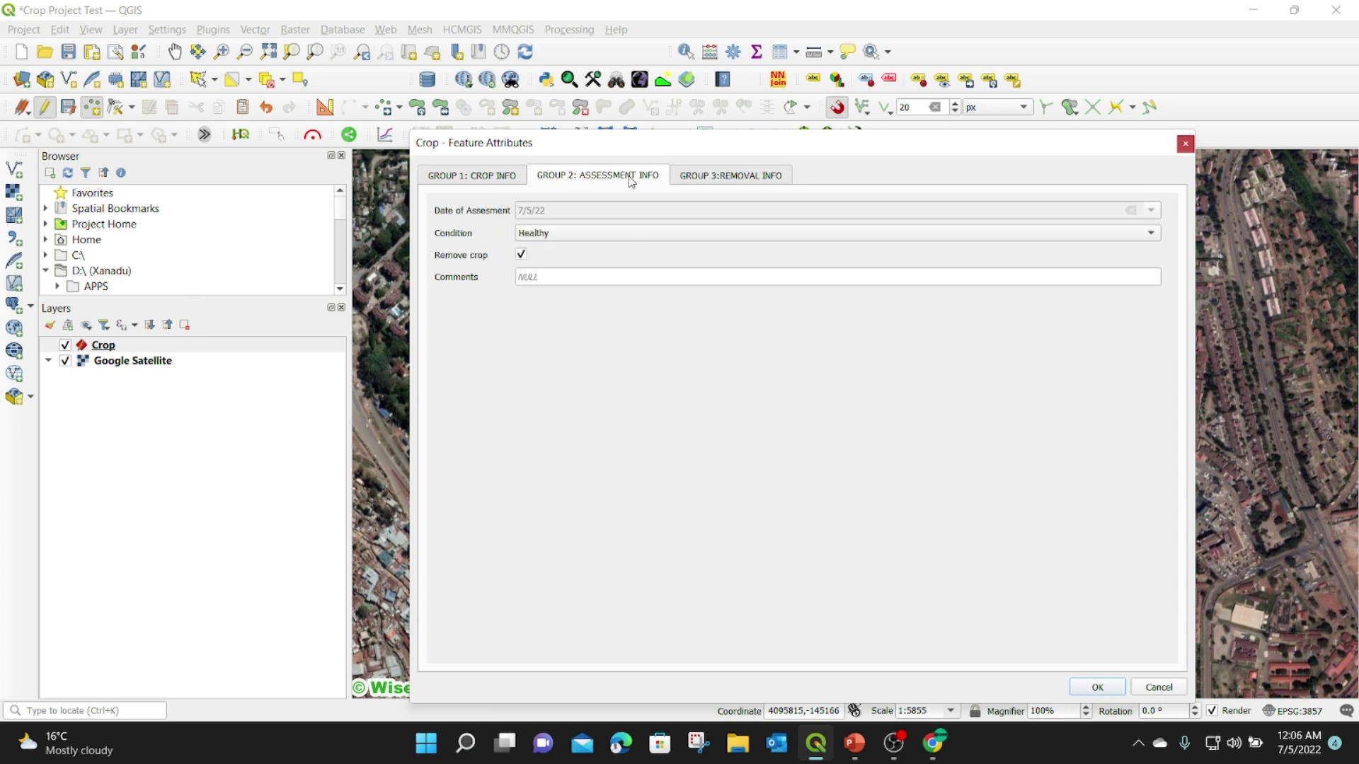
{"action": "left_click", "coordinate": [522, 255]}
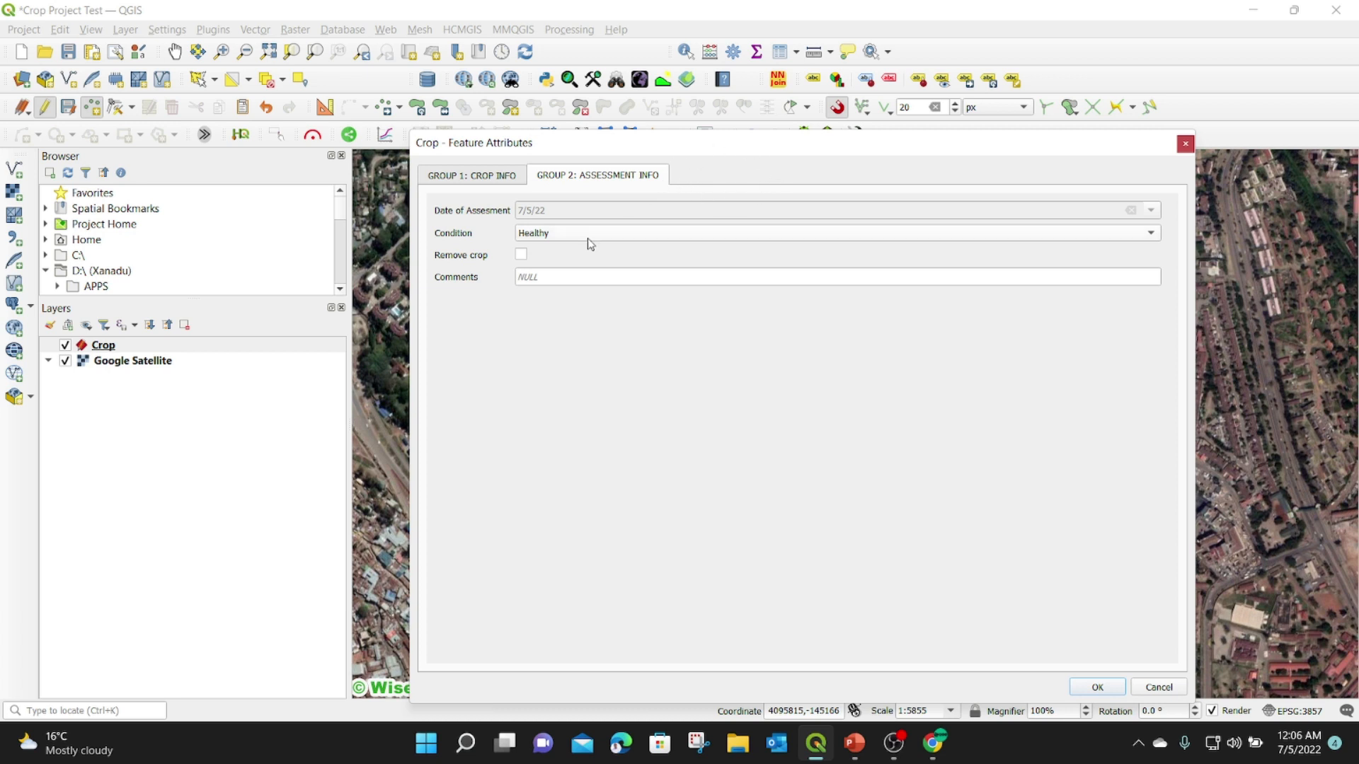
Test the form with Condition Unhealthy and Remove crop enabled, view the GROUP 3 fields, and discard the feature.
{"action": "left_click", "coordinate": [549, 235]}
{"action": "left_click", "coordinate": [558, 252]}
{"action": "left_click", "coordinate": [521, 254]}
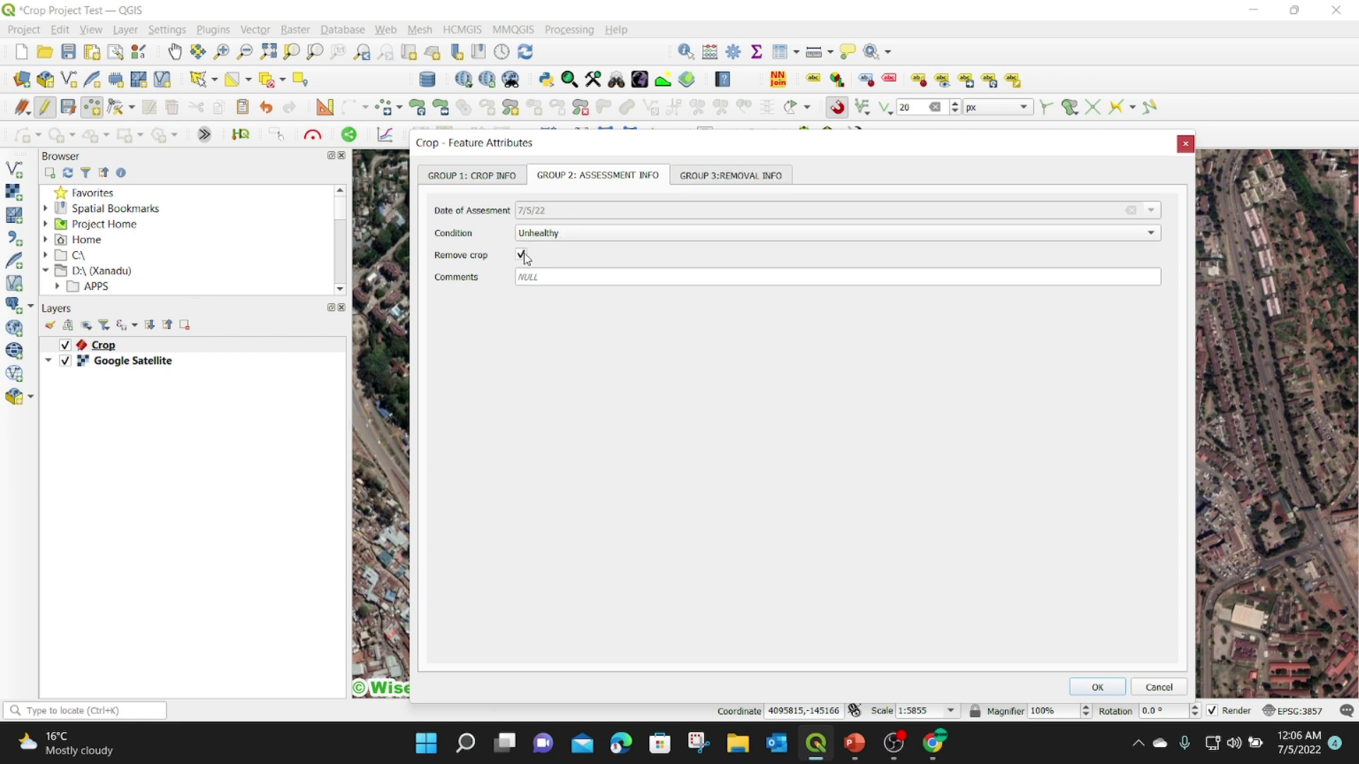
{"action": "left_click", "coordinate": [750, 175]}
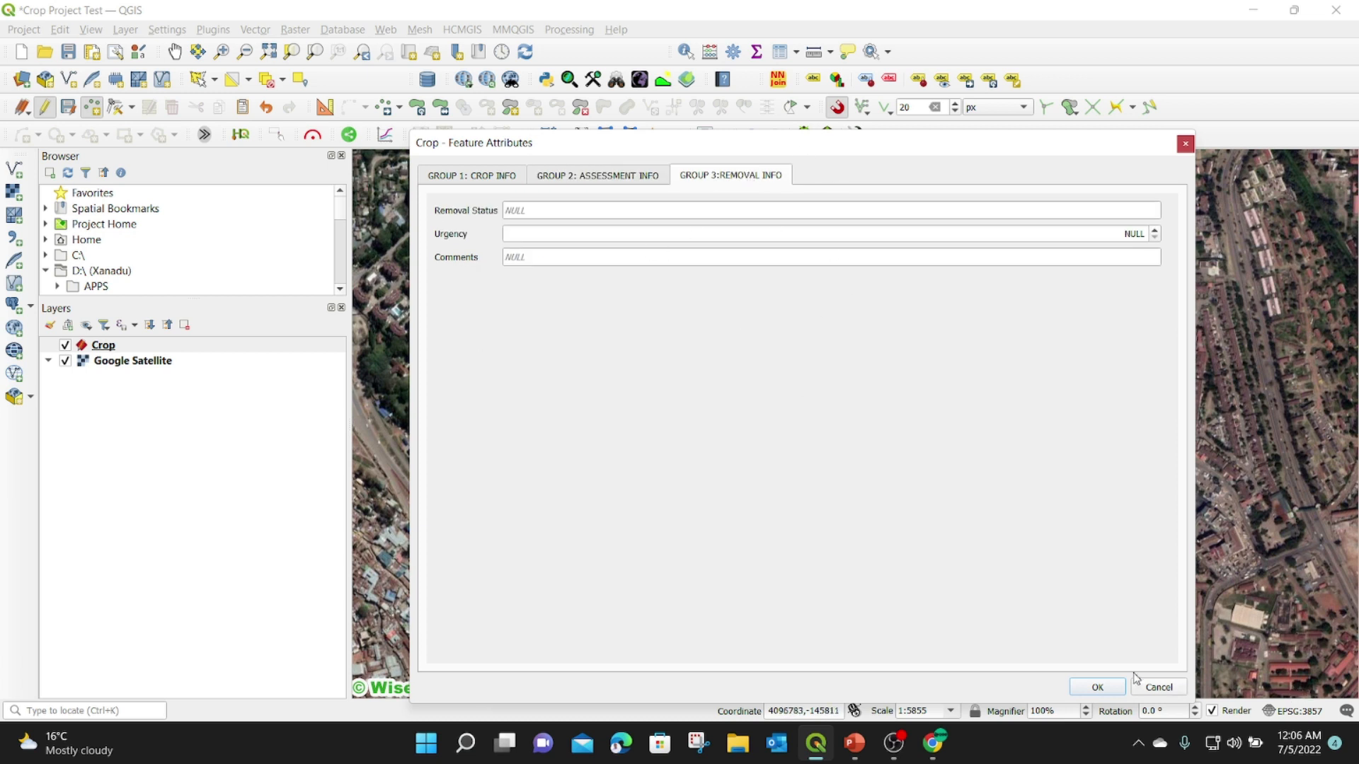
{"action": "left_click_drag", "start_coordinate": [920, 149], "coordinate": [920, 96]}
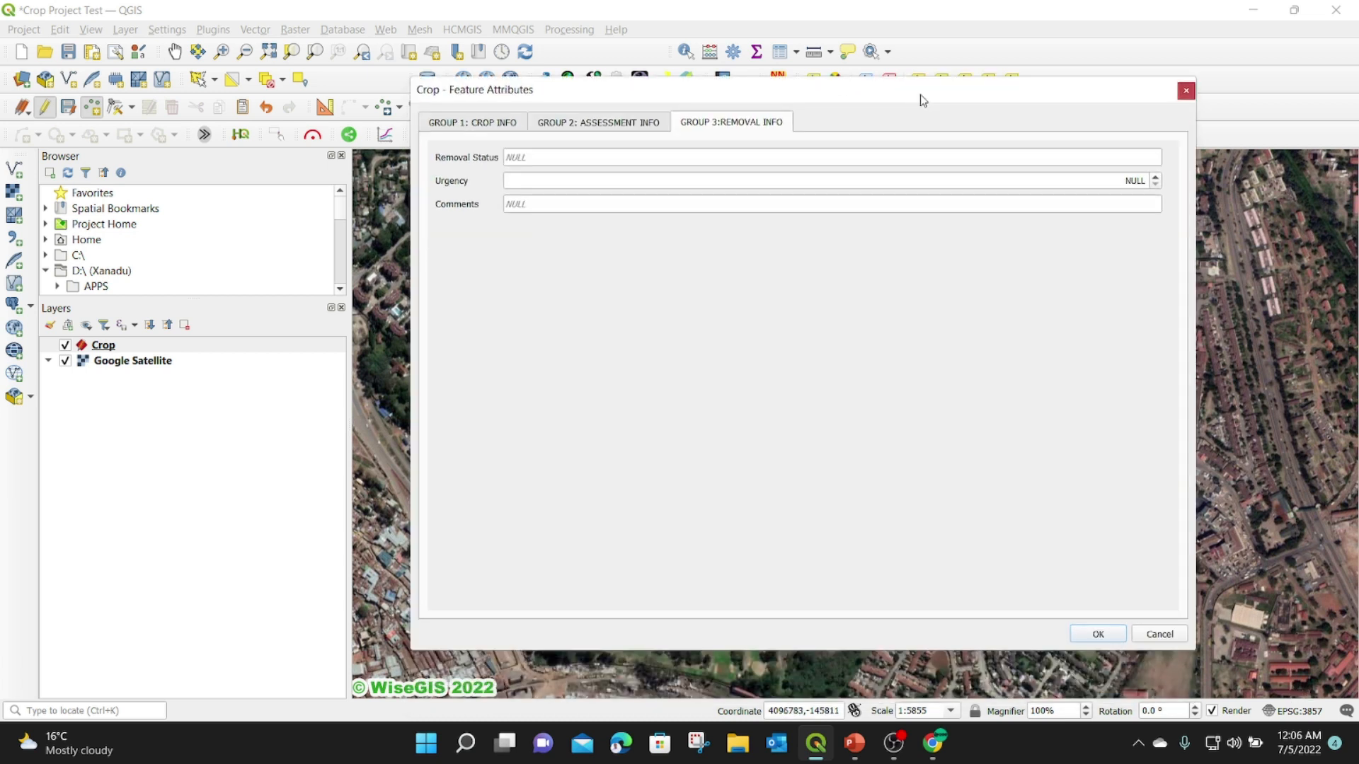
{"action": "left_click", "coordinate": [1187, 94]}
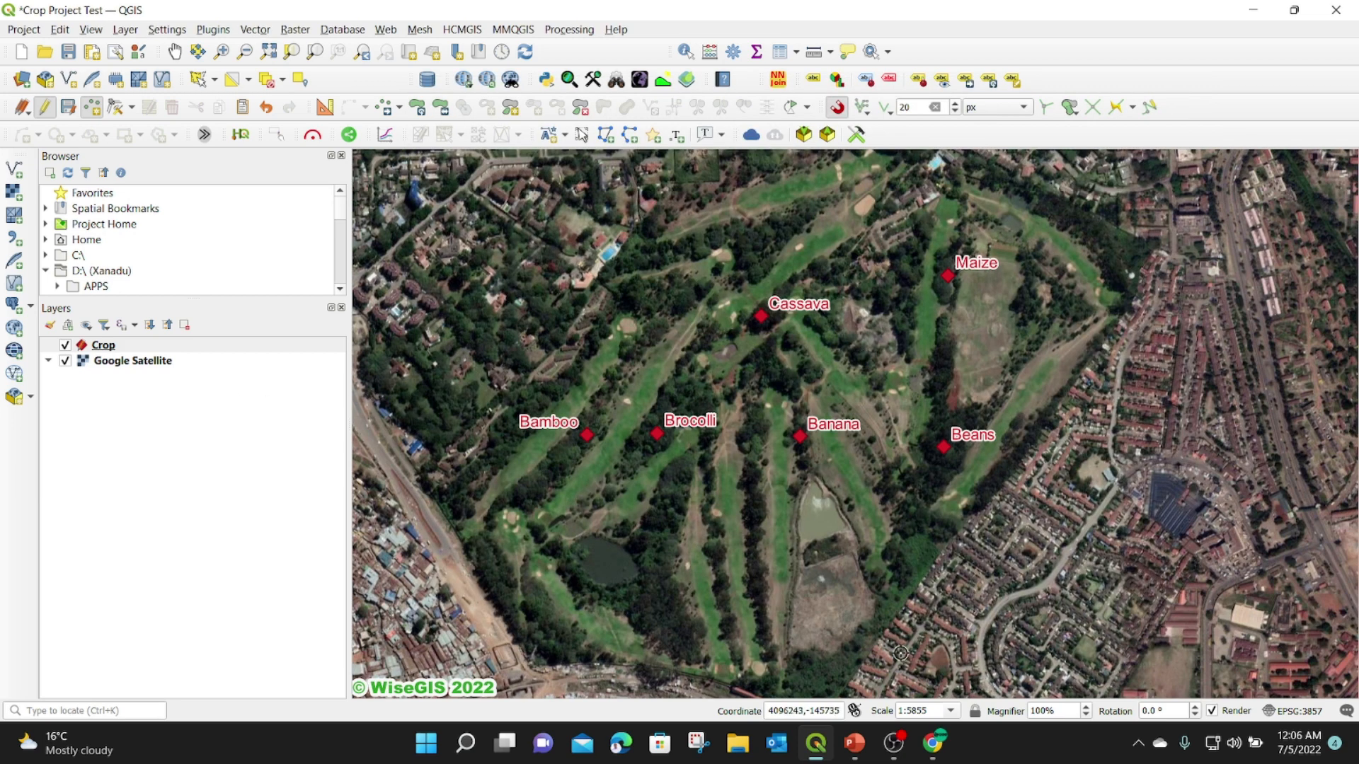
Reopen the Crop layer's attributes form settings and review the visibility expression of GROUP 3:REMOVAL INFO.
{"action": "right_click", "coordinate": [99, 345]}
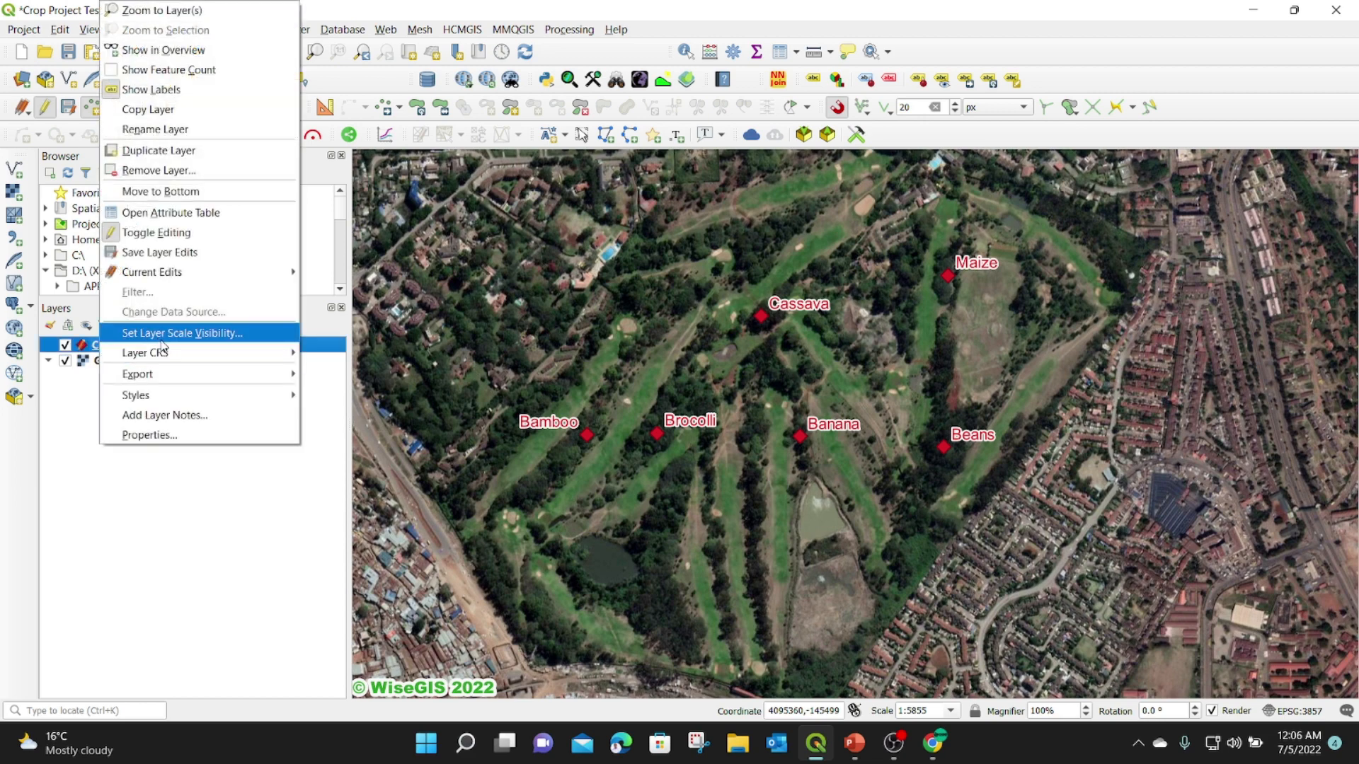
{"action": "left_click", "coordinate": [149, 435]}
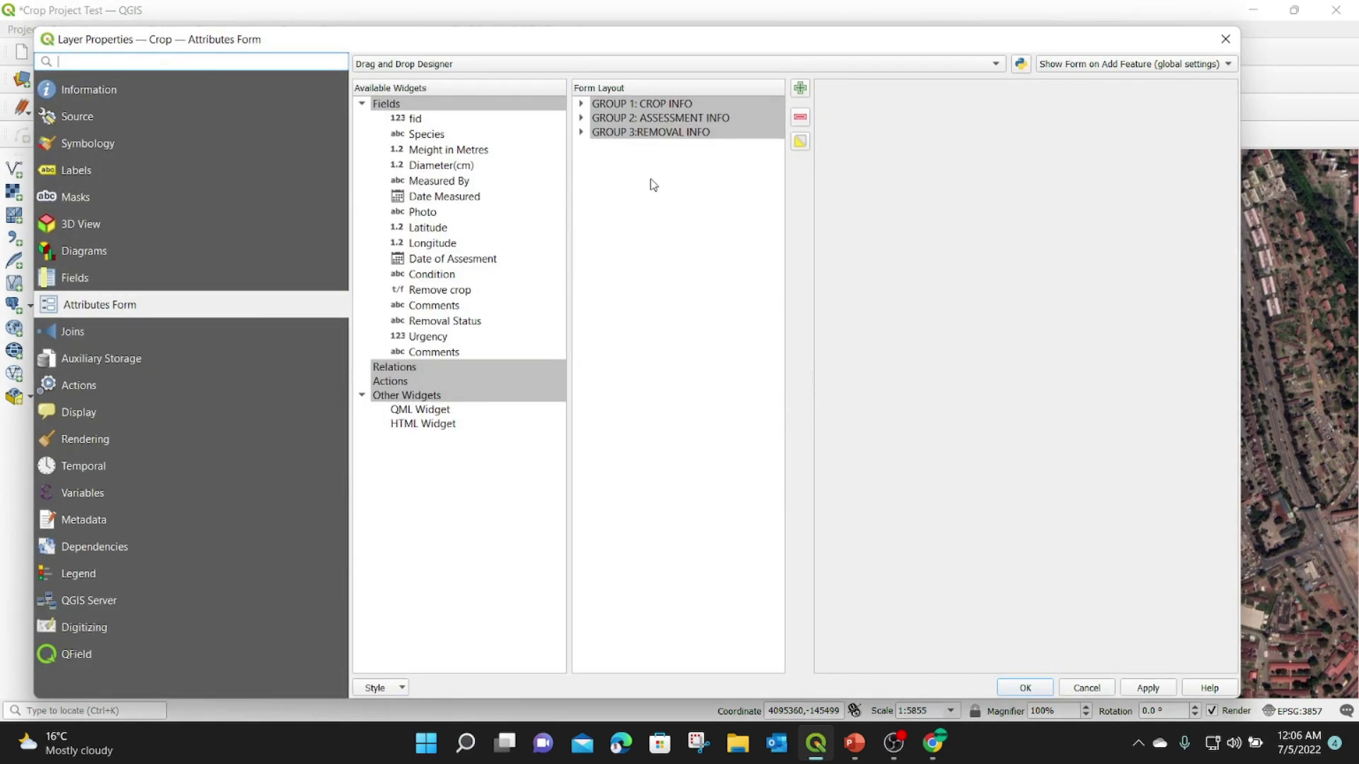
{"action": "left_click", "coordinate": [580, 132]}
{"action": "left_click", "coordinate": [692, 134]}
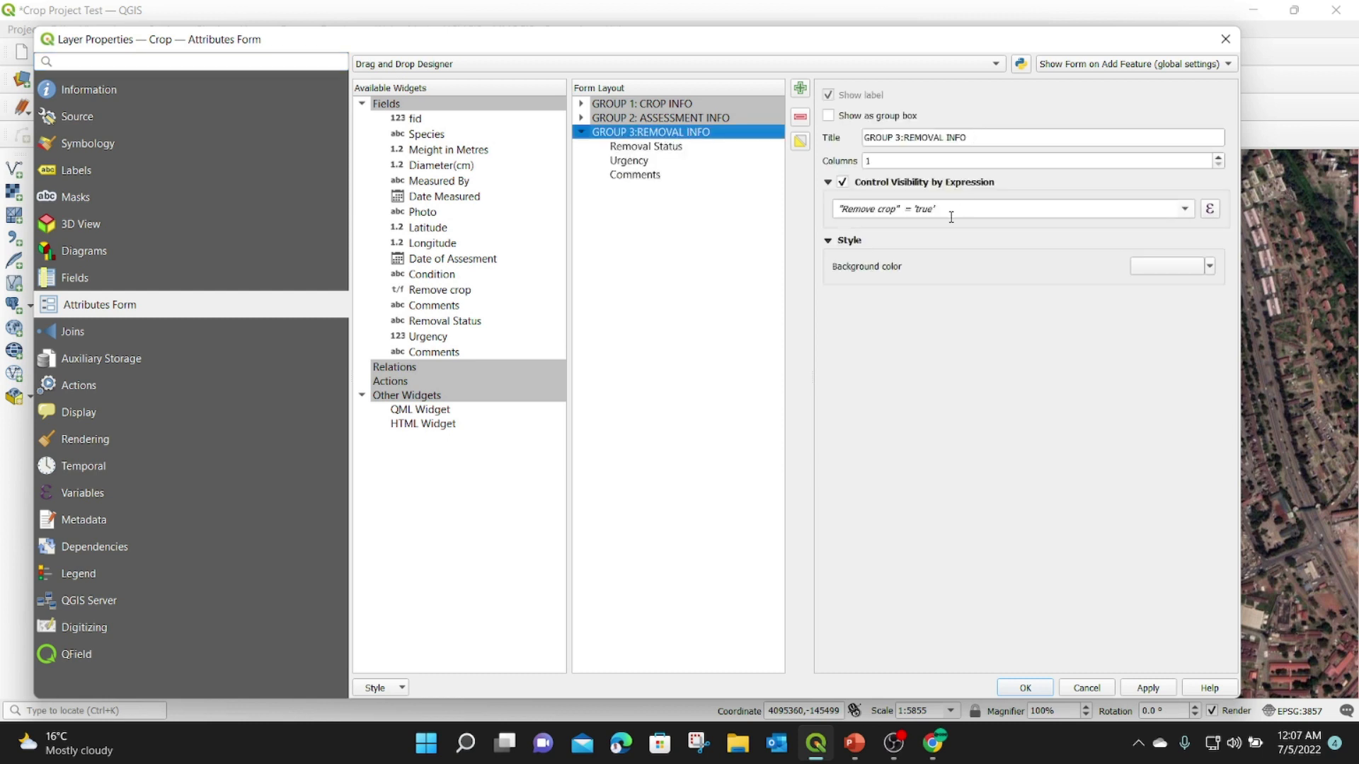
{"action": "left_click", "coordinate": [917, 211]}
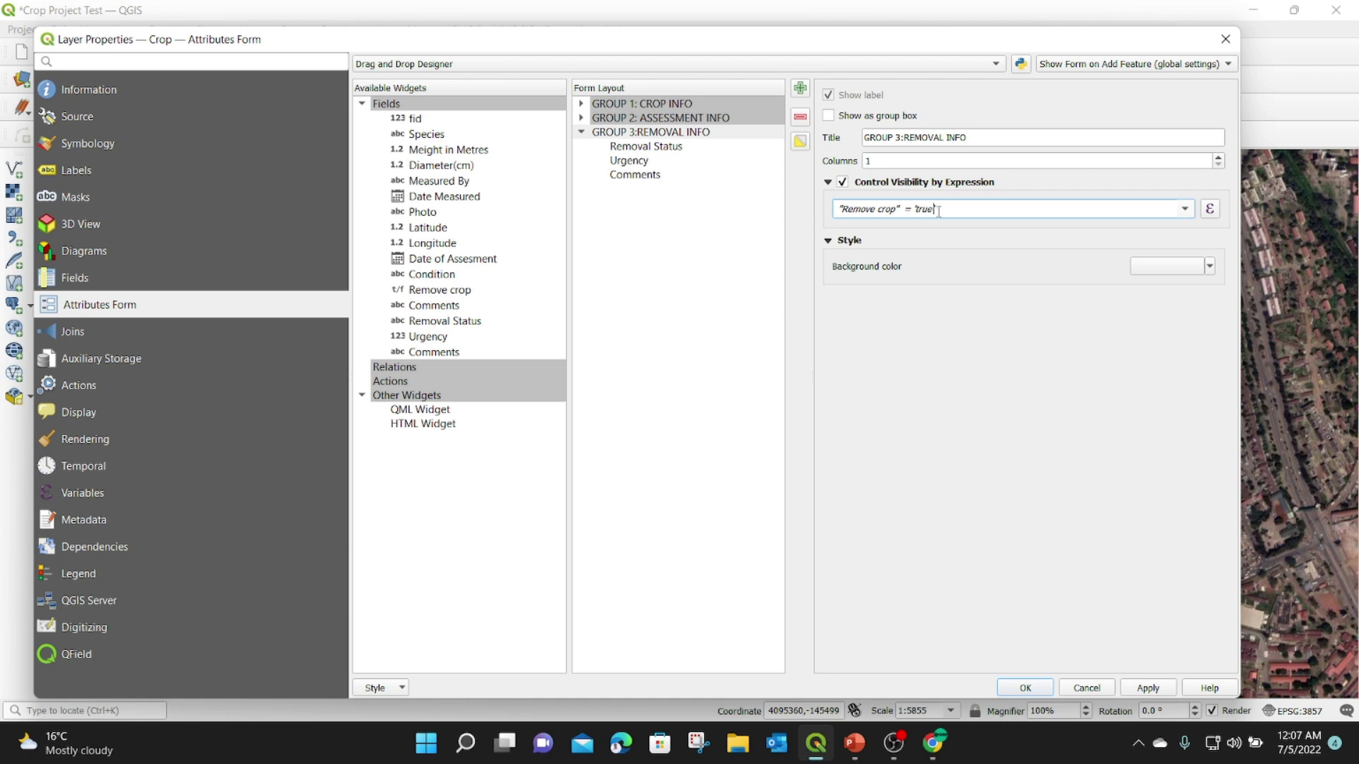
{"action": "left_click_drag", "start_coordinate": [946, 207], "coordinate": [827, 212]}
{"action": "left_click", "coordinate": [832, 216]}
Review the widget types available for the Removal Status field in GROUP 3:REMOVAL INFO.
{"action": "left_click", "coordinate": [629, 146]}
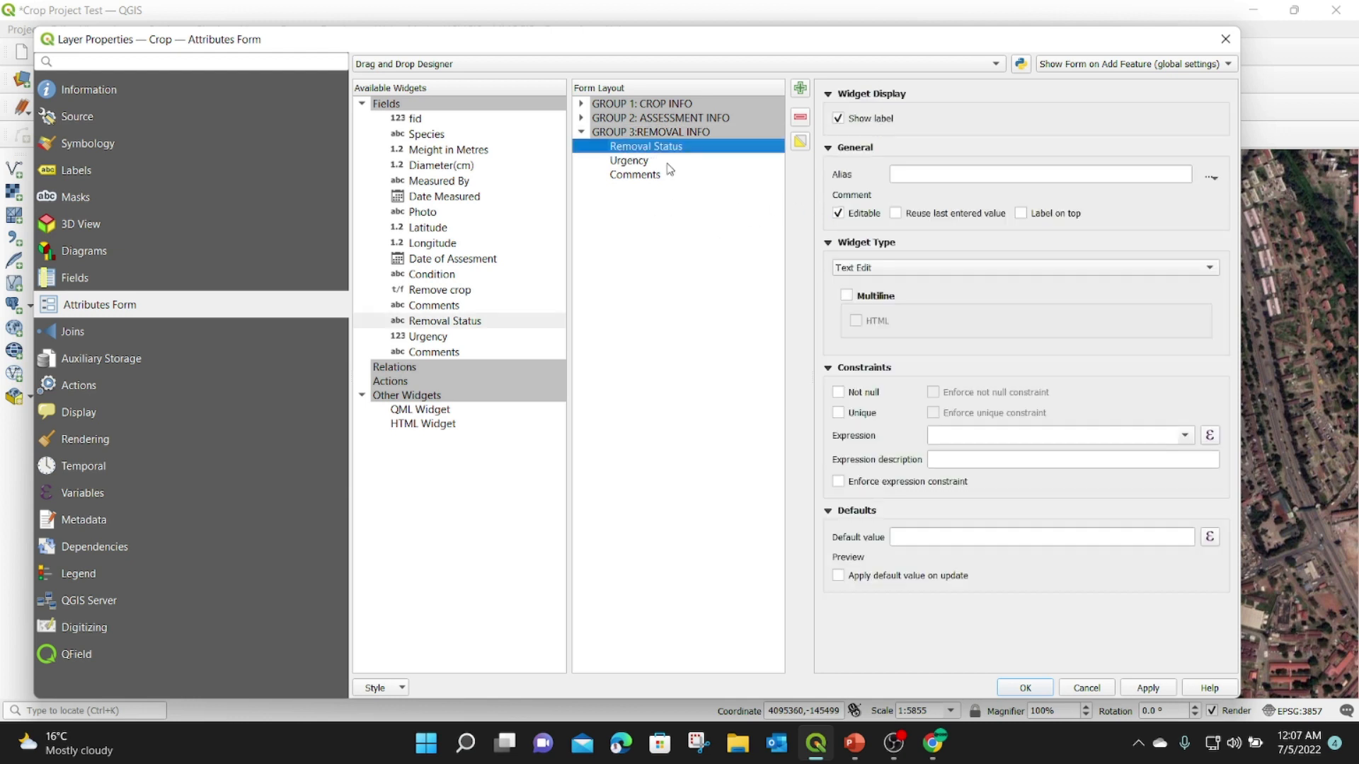
{"action": "left_click", "coordinate": [964, 268]}
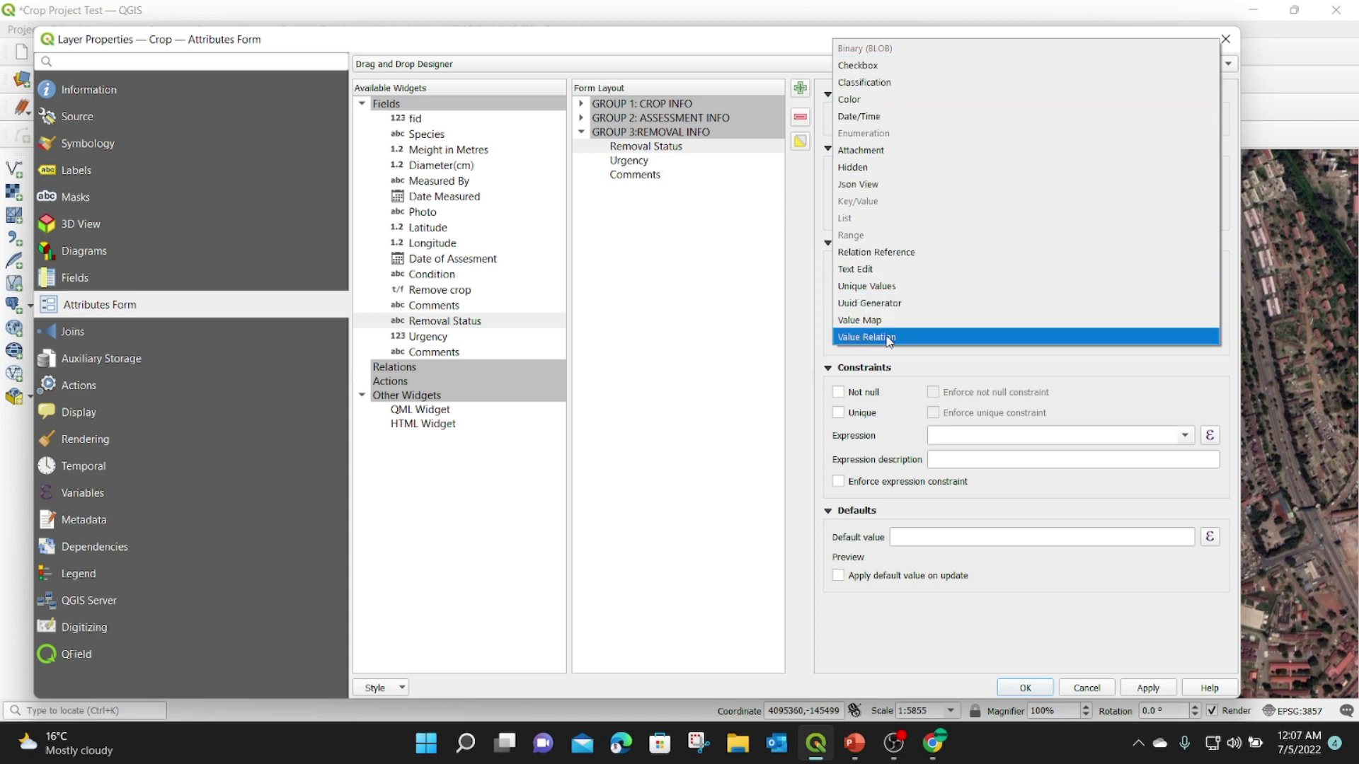
{"action": "left_click", "coordinate": [655, 147]}
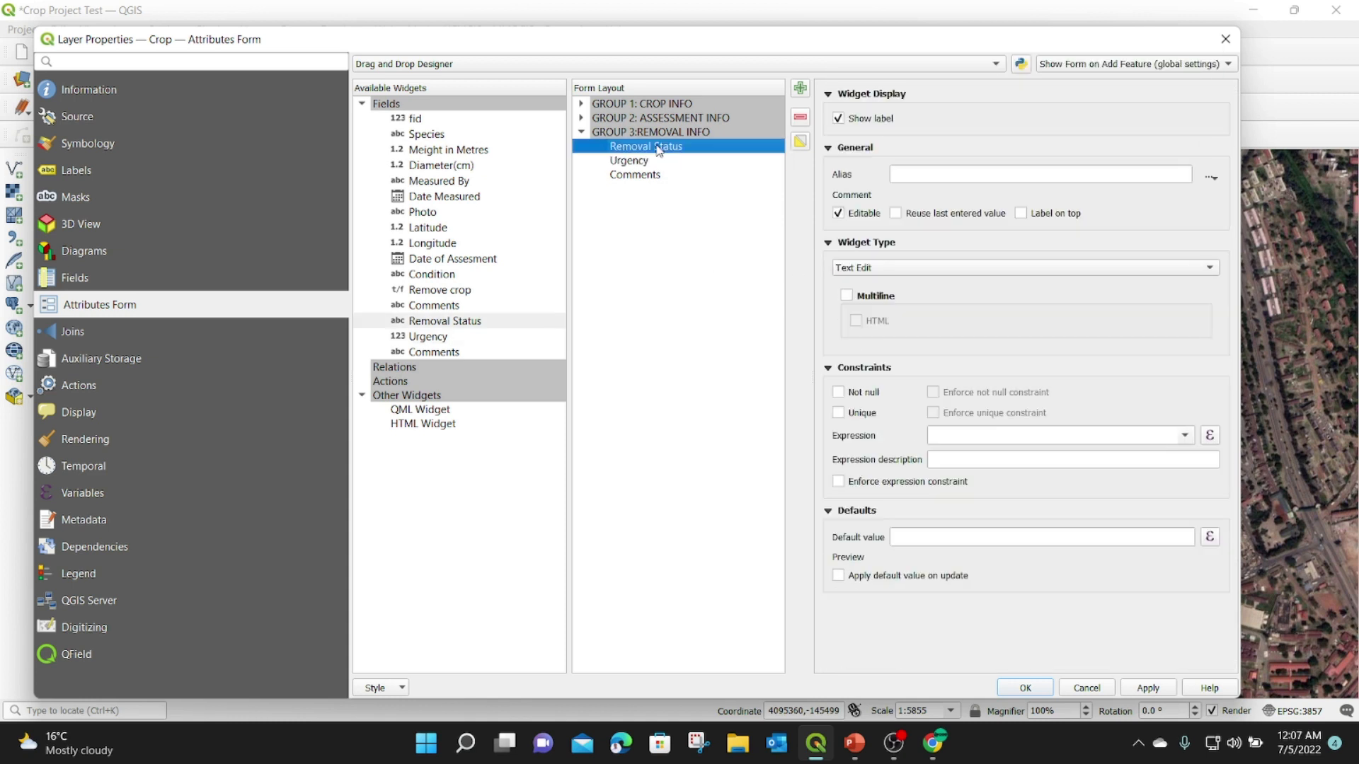
Configure the Urgency field as a Range slider with minimum 1, maximum 10 and step 1, and save the layer properties.
{"action": "left_click", "coordinate": [649, 162]}
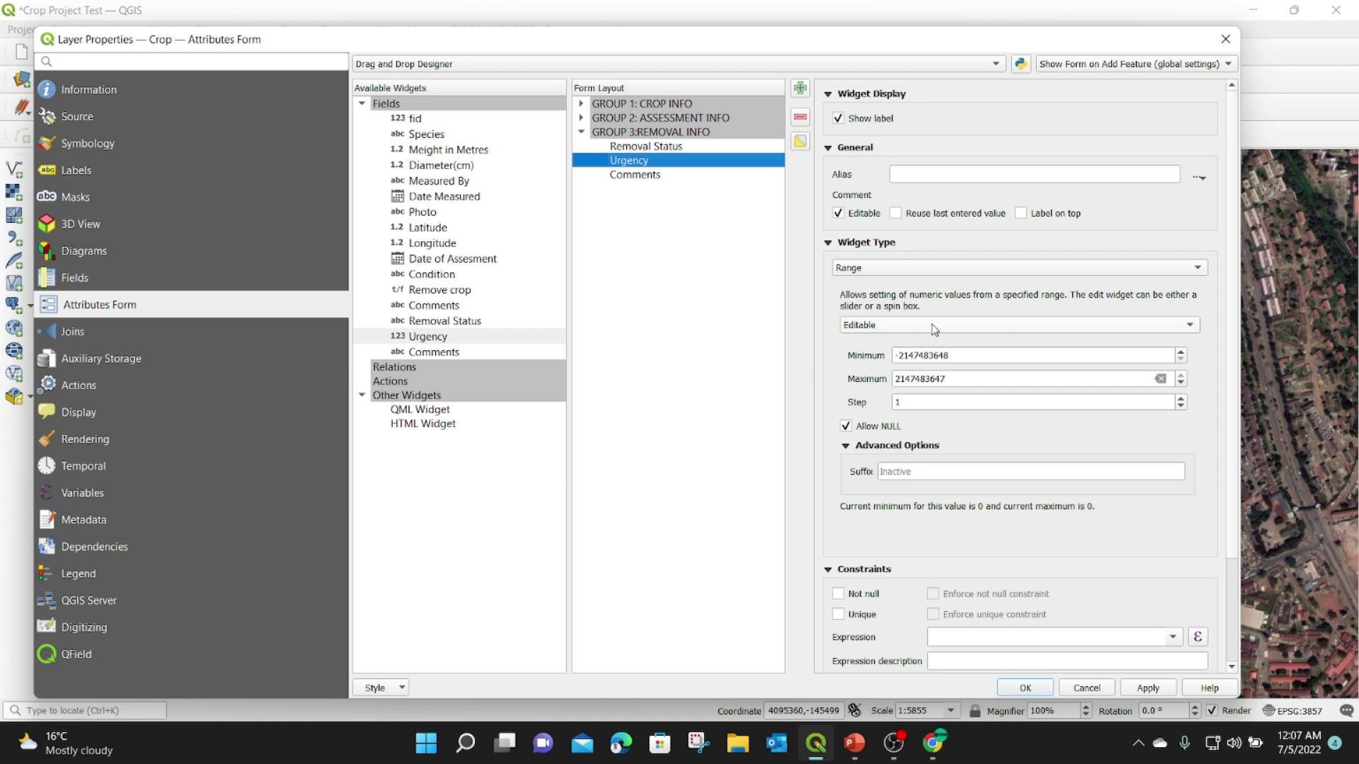
{"action": "left_click", "coordinate": [920, 328]}
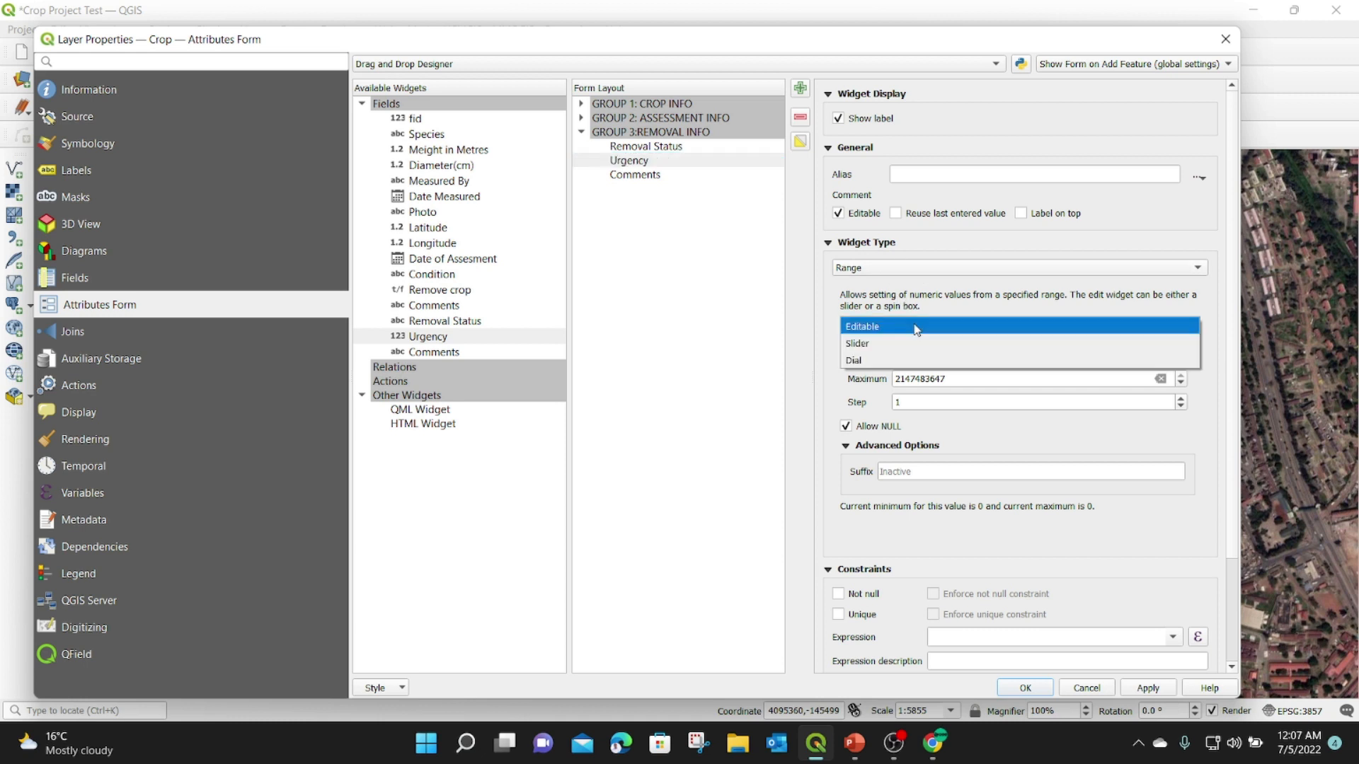
{"action": "left_click", "coordinate": [861, 344]}
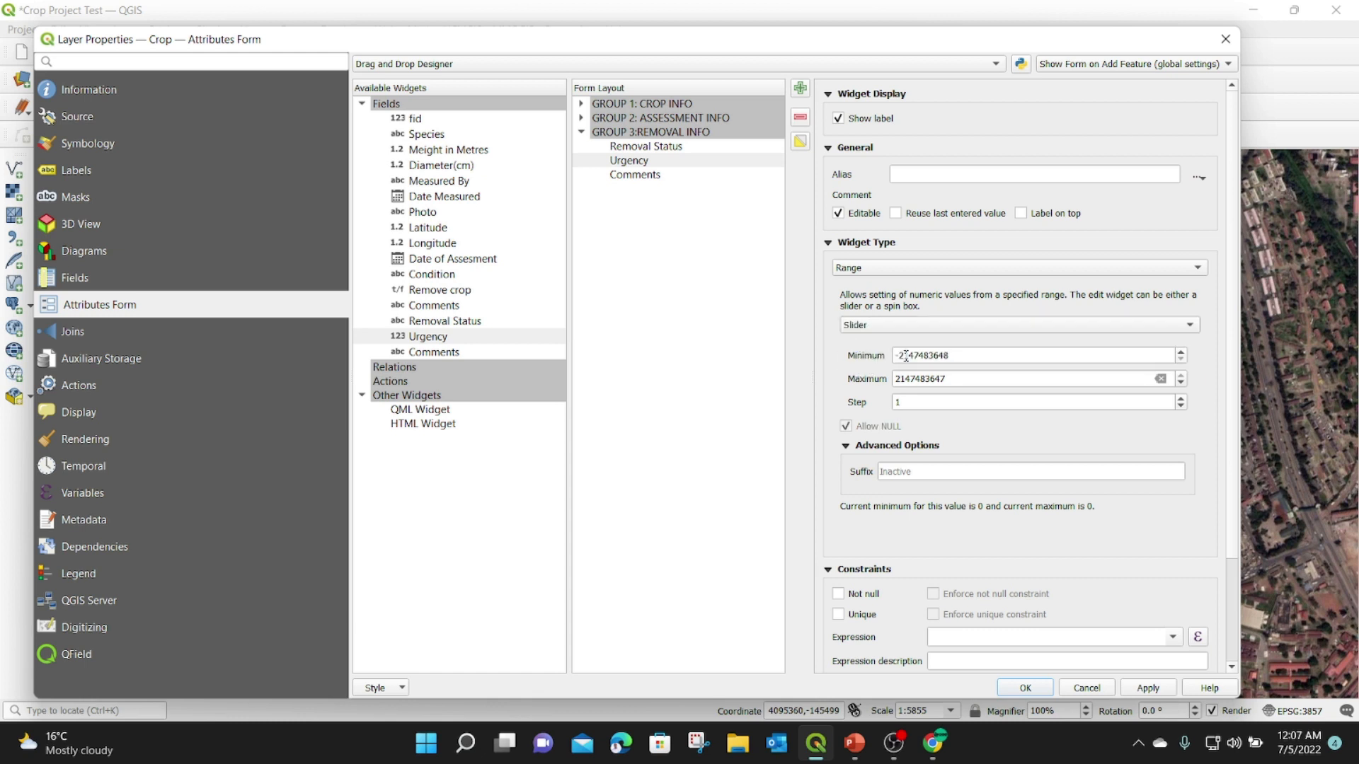
{"action": "left_click_drag", "start_coordinate": [955, 355], "coordinate": [861, 351]}
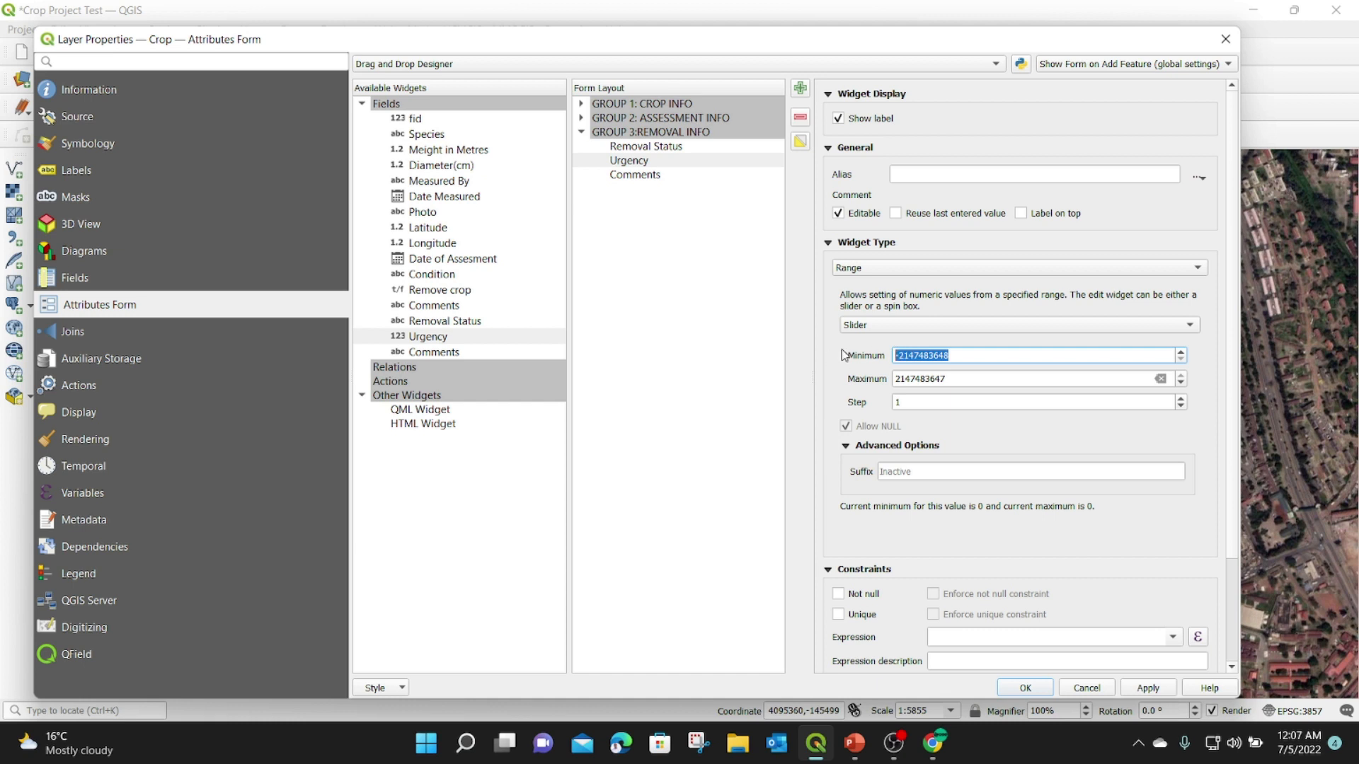
{"action": "type", "text": "1"}
{"action": "left_click_drag", "start_coordinate": [970, 381], "coordinate": [830, 384]}
{"action": "type", "text": "10"}
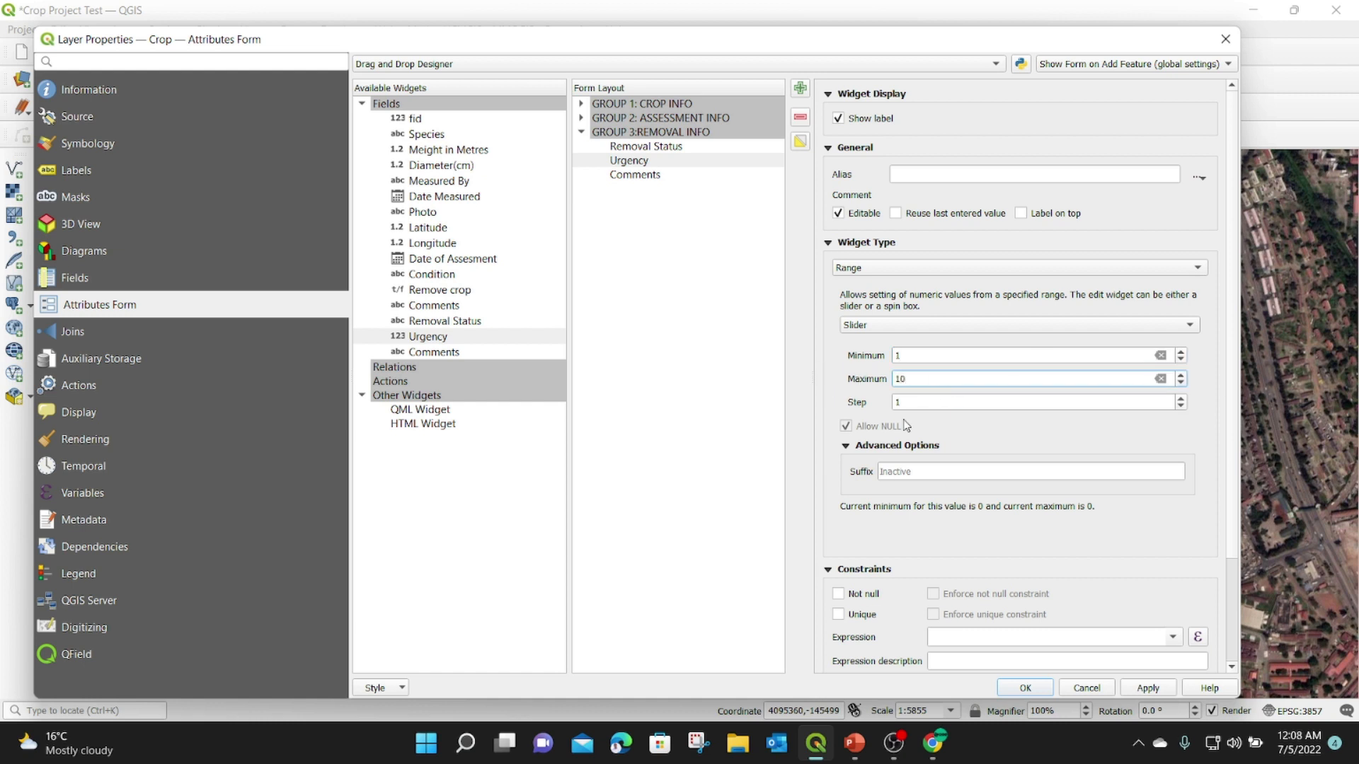
{"action": "left_click_drag", "start_coordinate": [896, 403], "coordinate": [883, 401]}
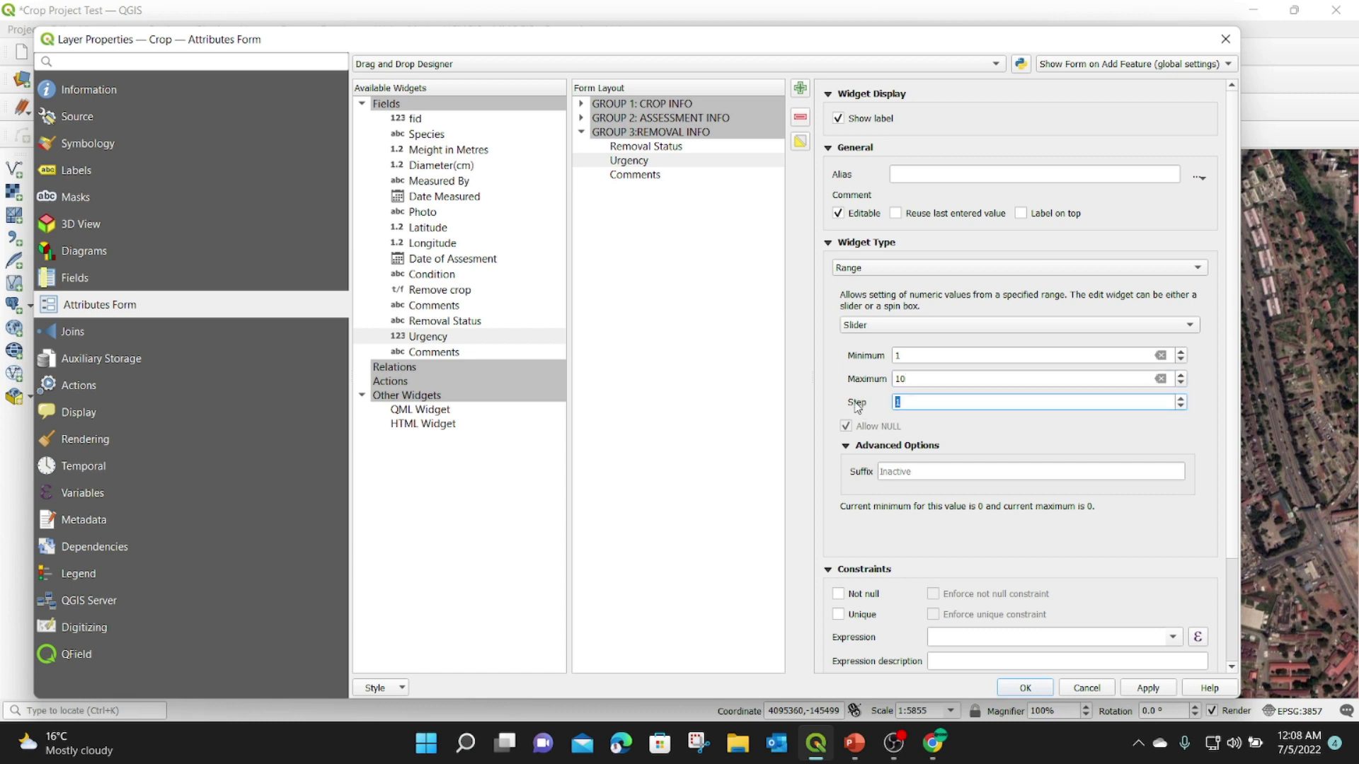
{"action": "left_click", "coordinate": [1159, 690]}
{"action": "left_click", "coordinate": [1025, 687]}
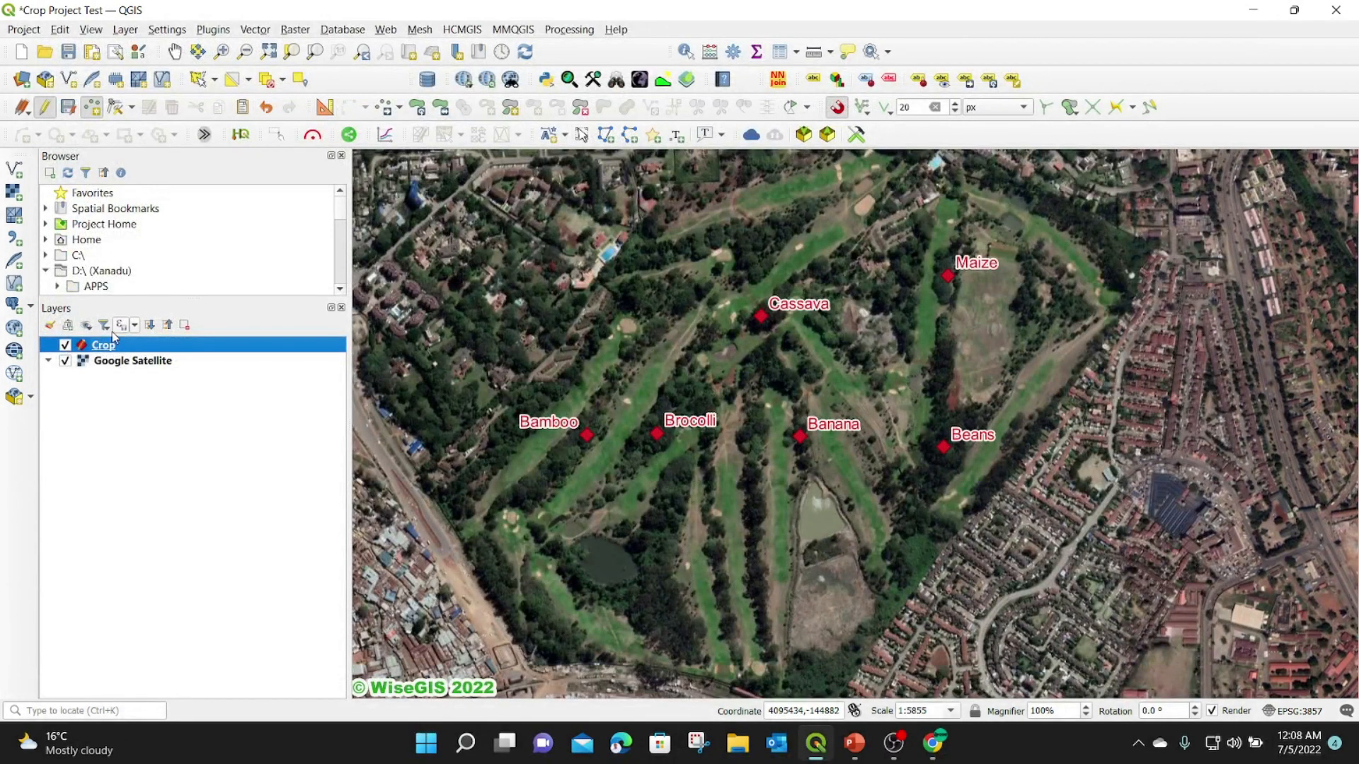
Test the Urgency slider on a new crop point northwest of Bamboo with Remove crop enabled, set it to 8, and discard the feature.
{"action": "left_click", "coordinate": [612, 274]}
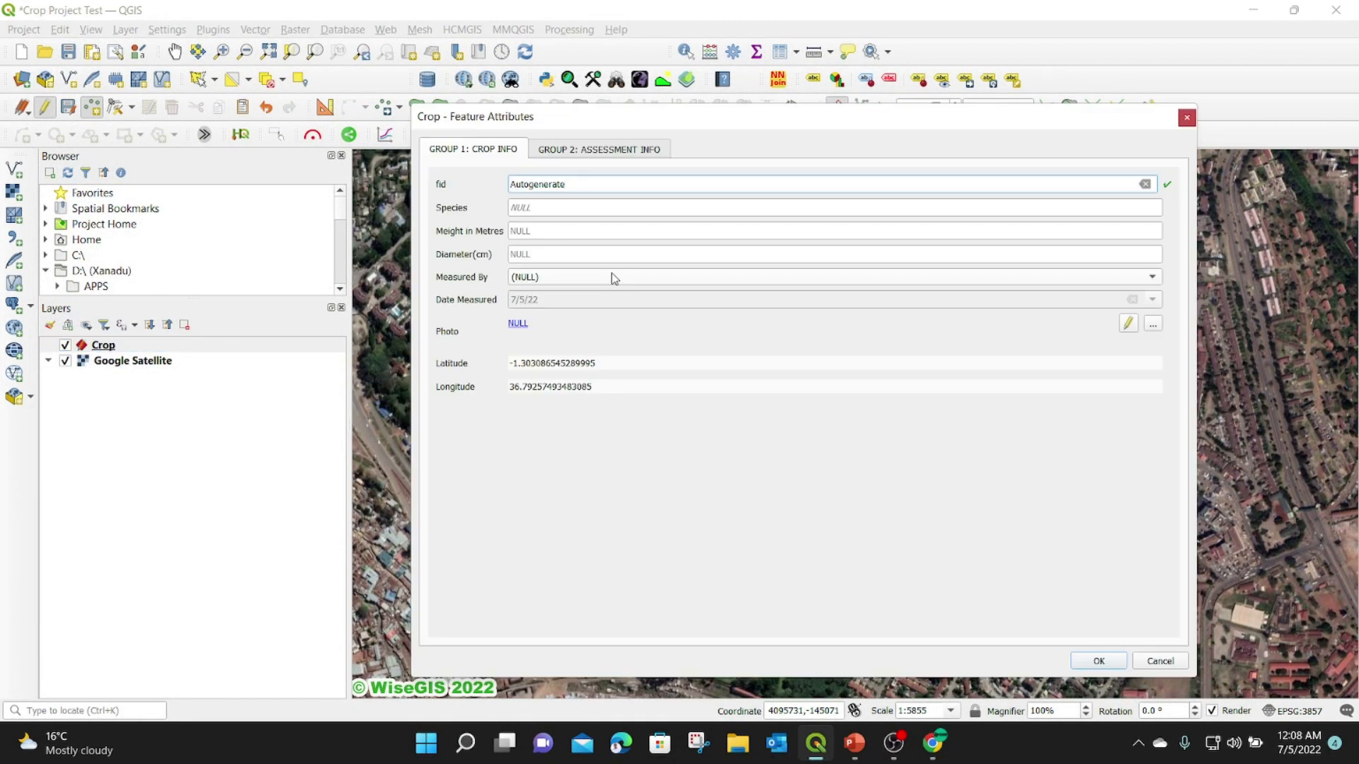
{"action": "left_click", "coordinate": [596, 150]}
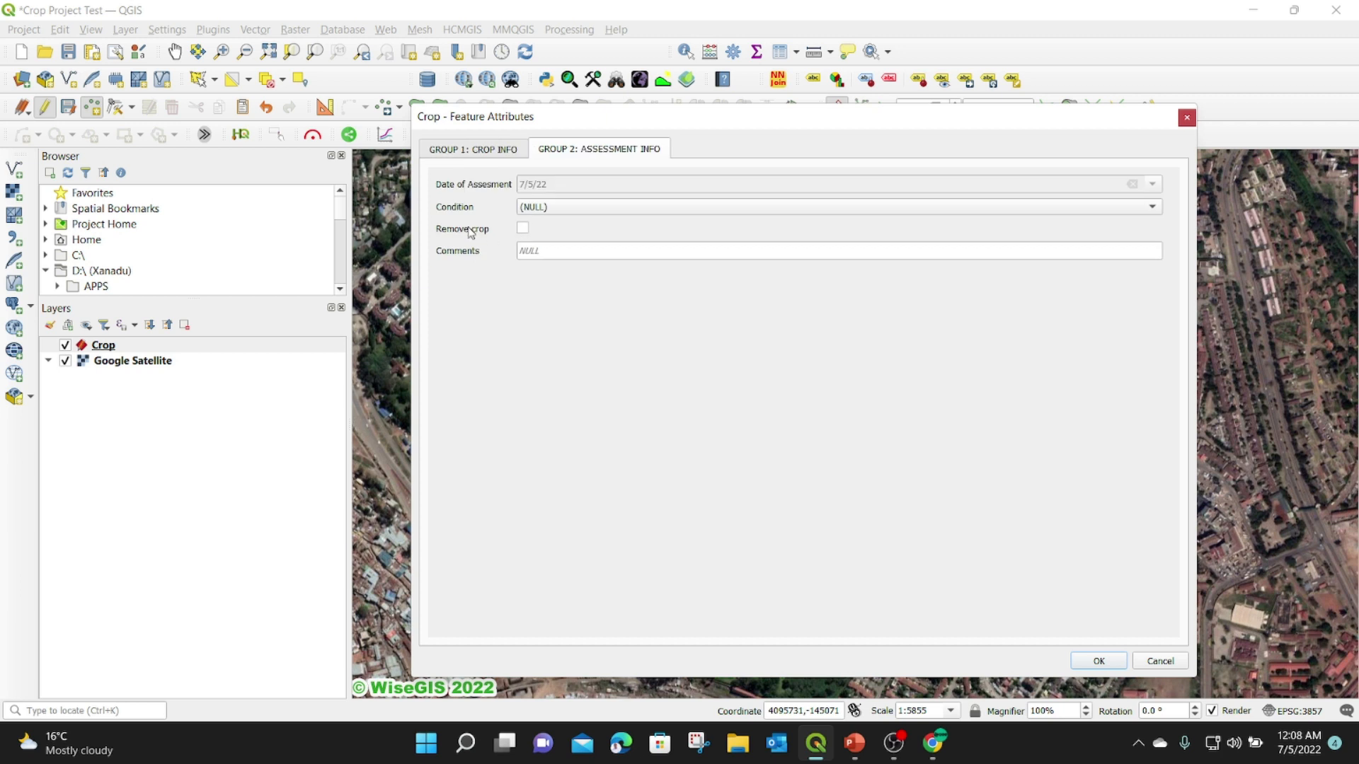
{"action": "left_click", "coordinate": [523, 228]}
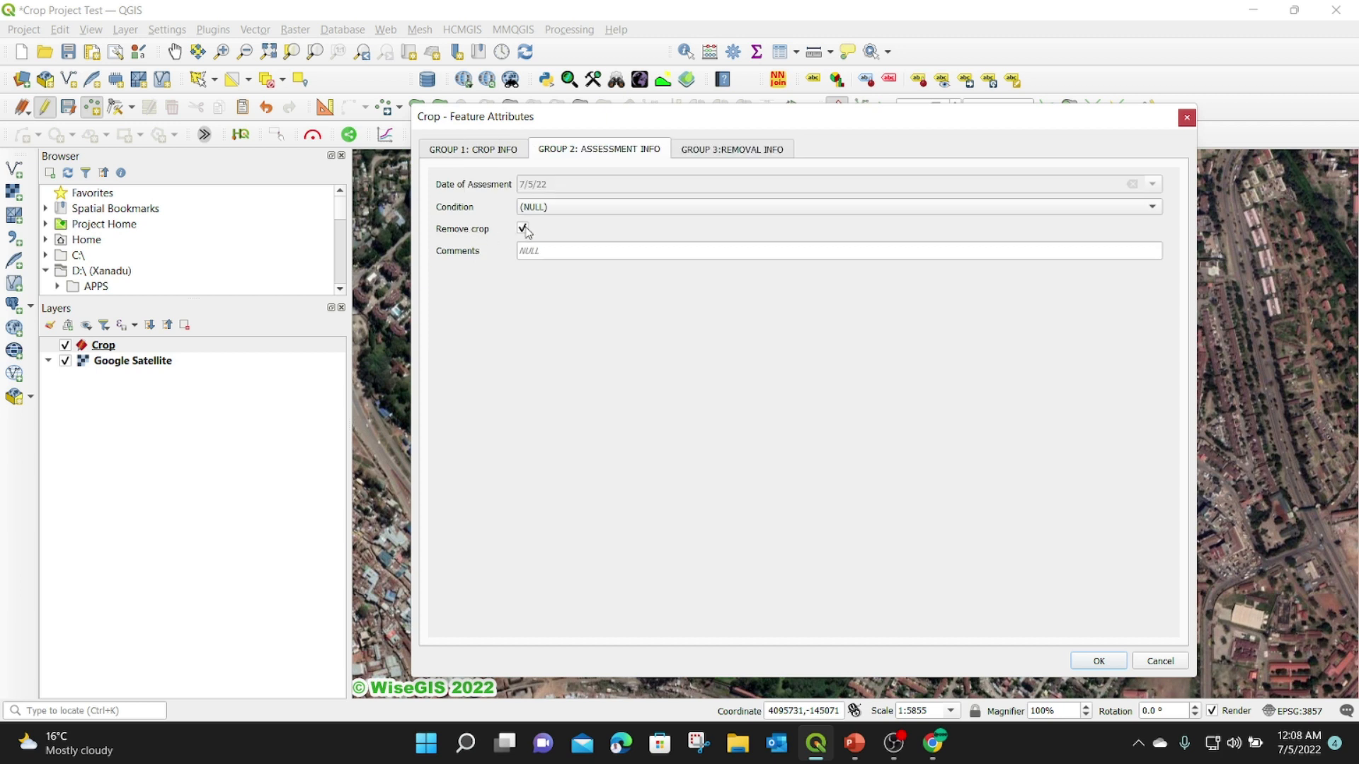
{"action": "left_click", "coordinate": [735, 151]}
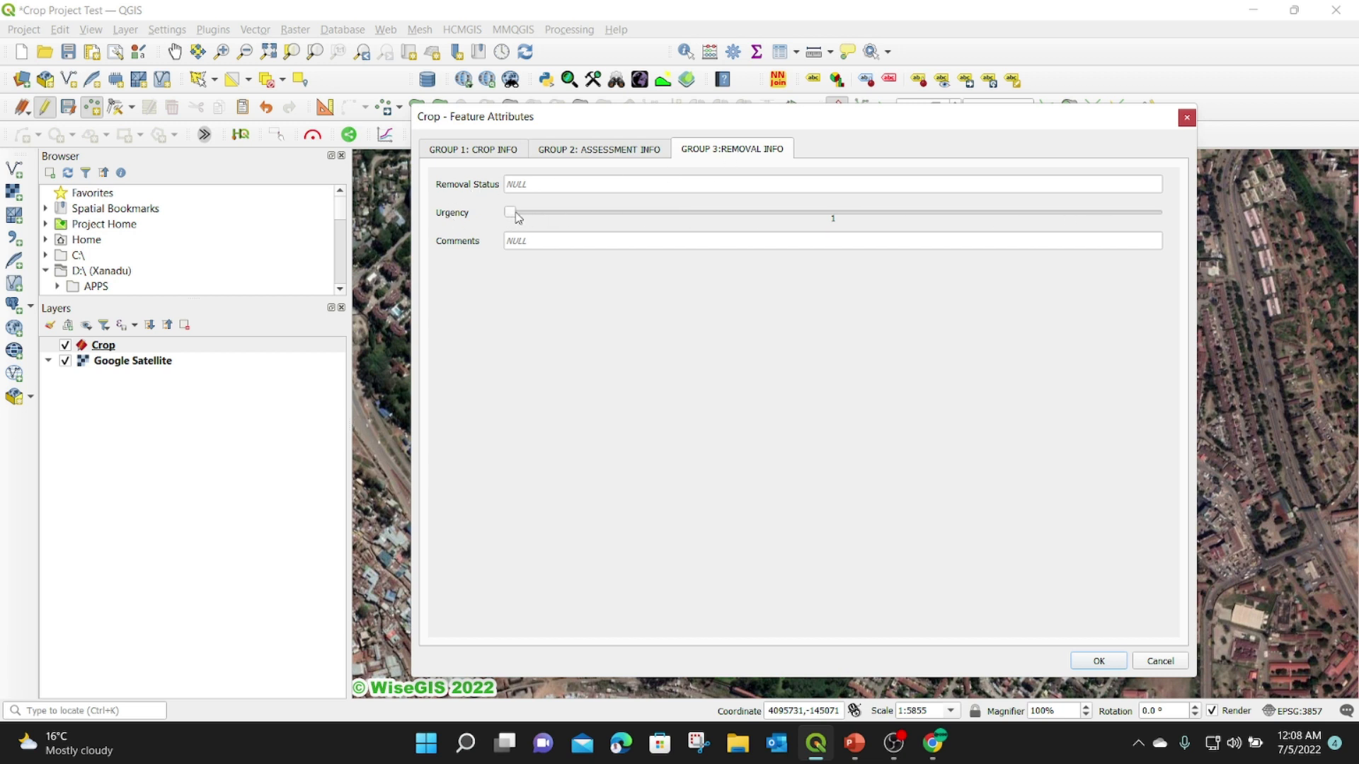
{"action": "left_click_drag", "start_coordinate": [686, 212], "coordinate": [817, 210]}
{"action": "left_click_drag", "start_coordinate": [936, 211], "coordinate": [984, 211]}
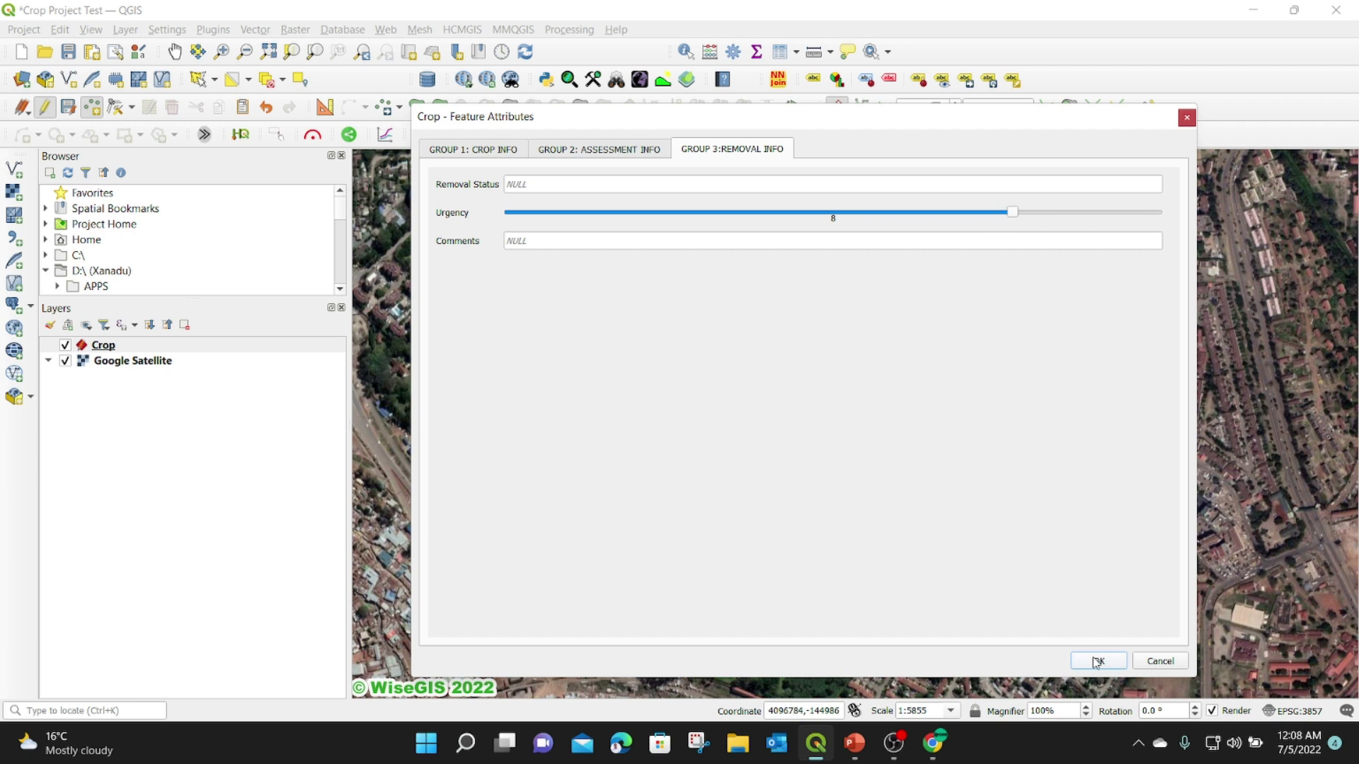
{"action": "left_click", "coordinate": [1158, 661]}
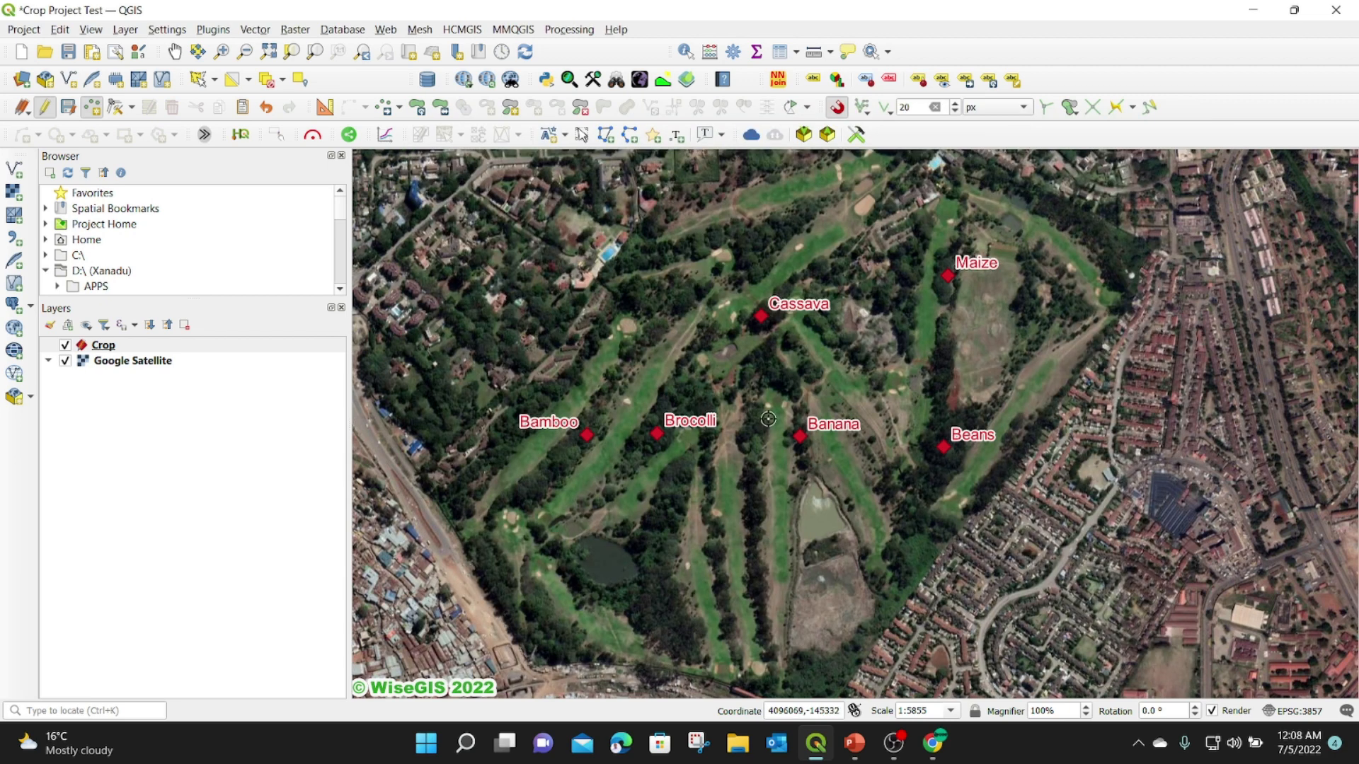
Change the Urgency field's Range style to Dial in the Crop layer's attributes form and save the settings.
{"action": "right_click", "coordinate": [110, 345]}
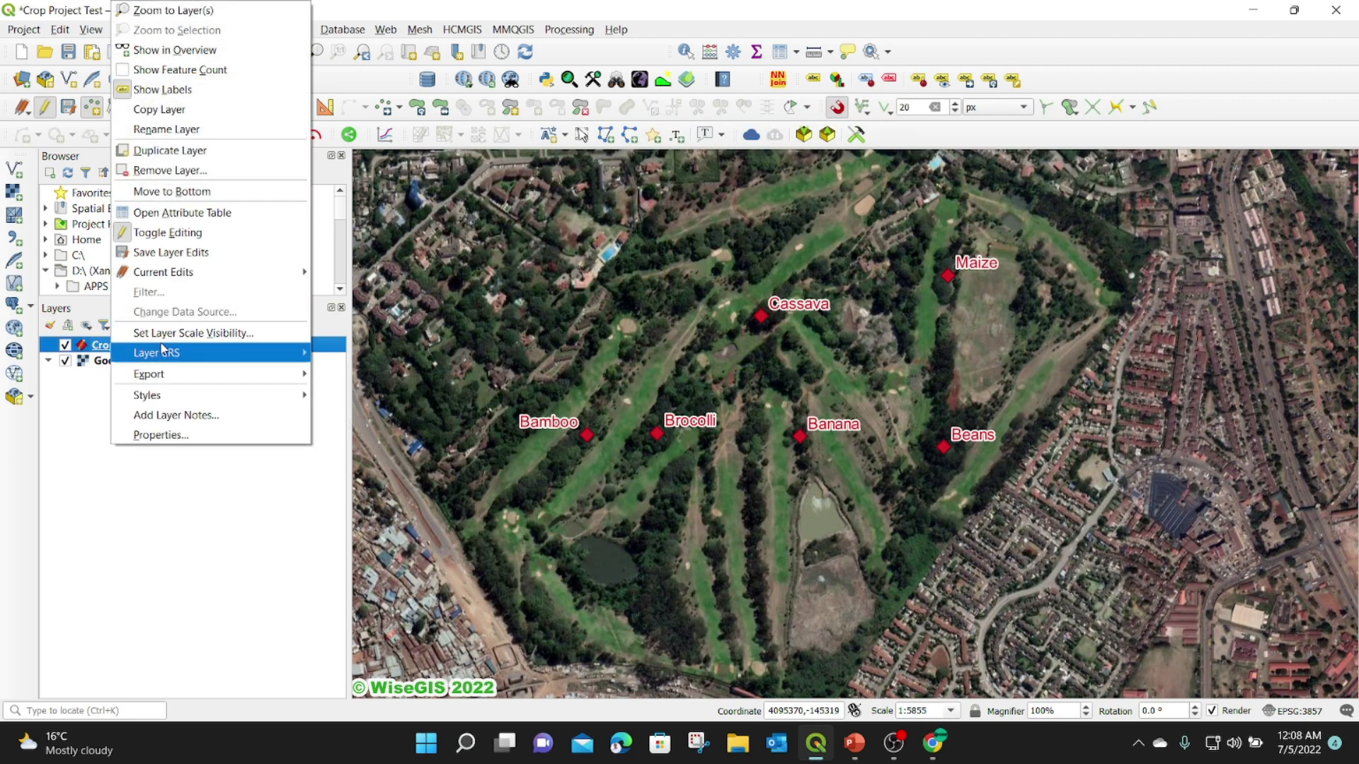
{"action": "left_click", "coordinate": [190, 433]}
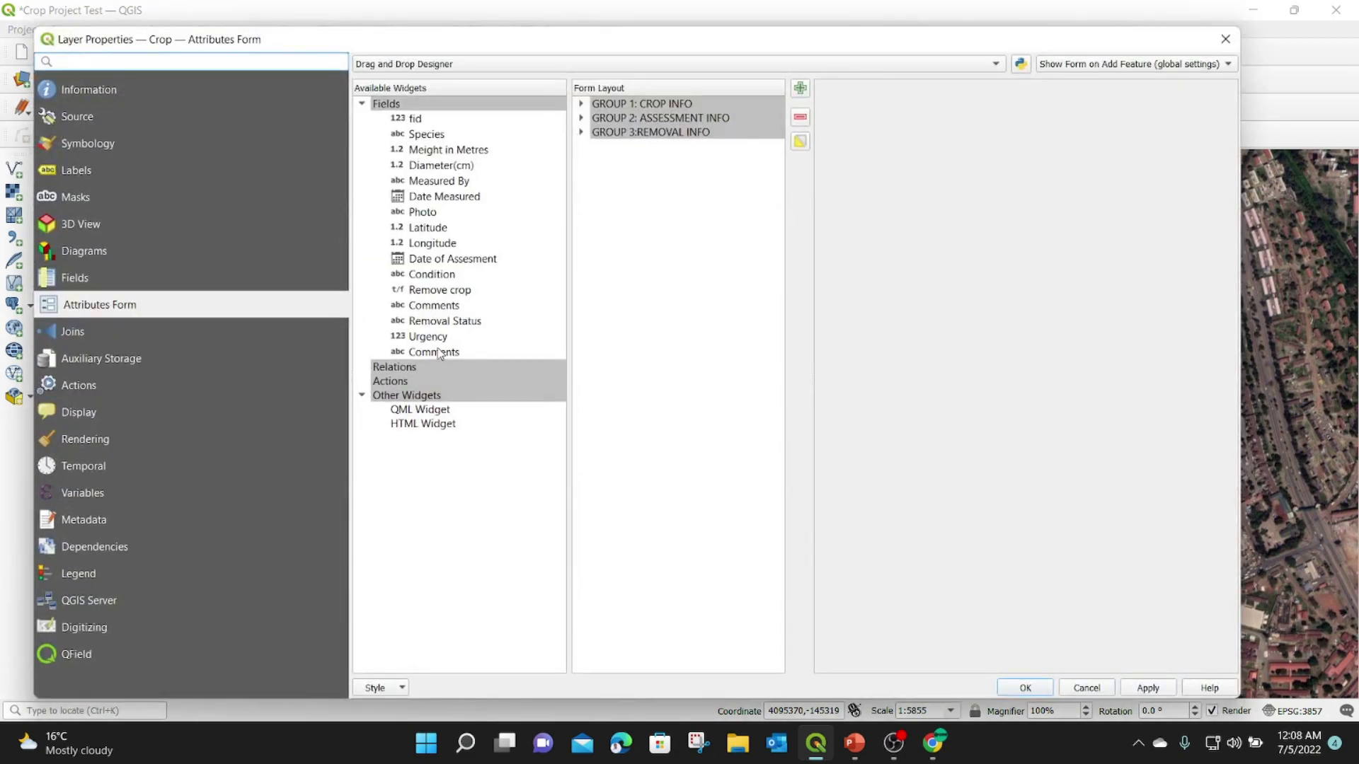
{"action": "left_click", "coordinate": [429, 337]}
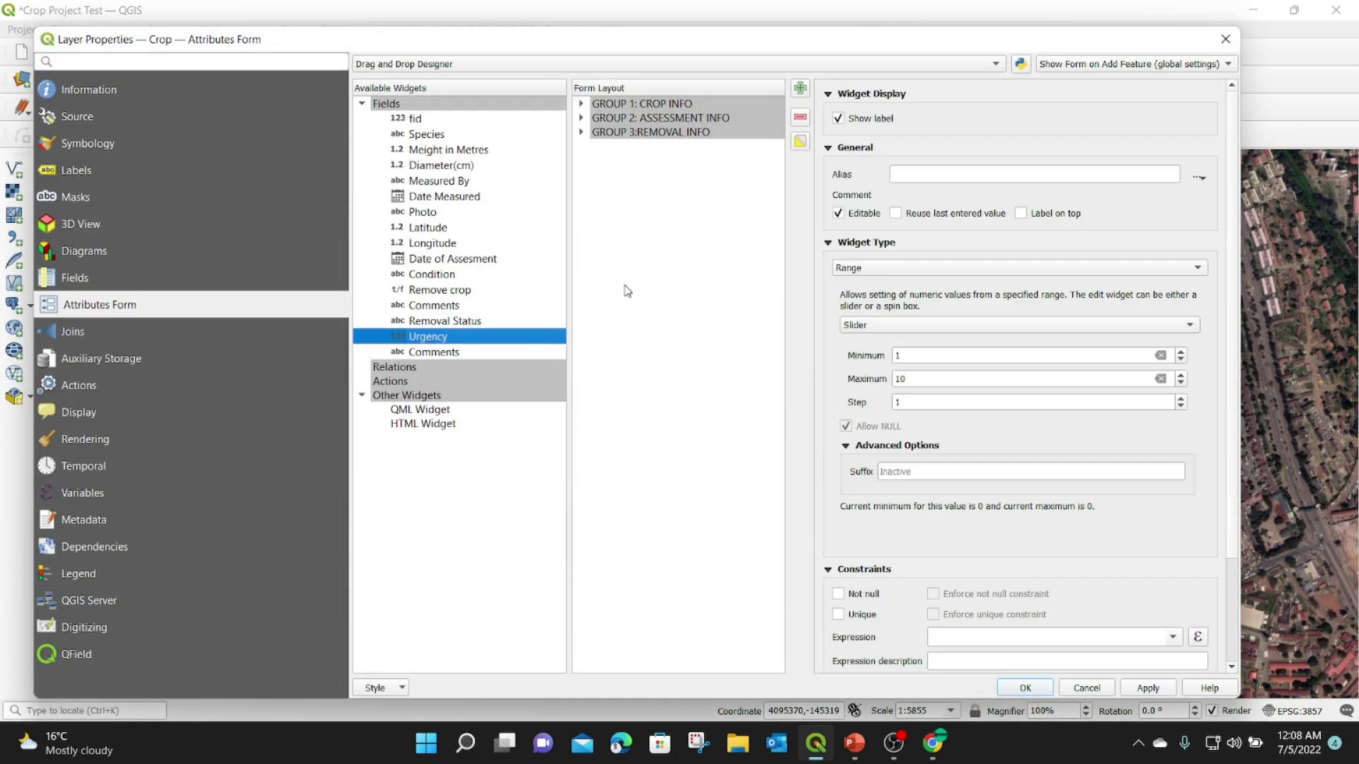
{"action": "left_click", "coordinate": [893, 326]}
{"action": "left_click", "coordinate": [874, 348]}
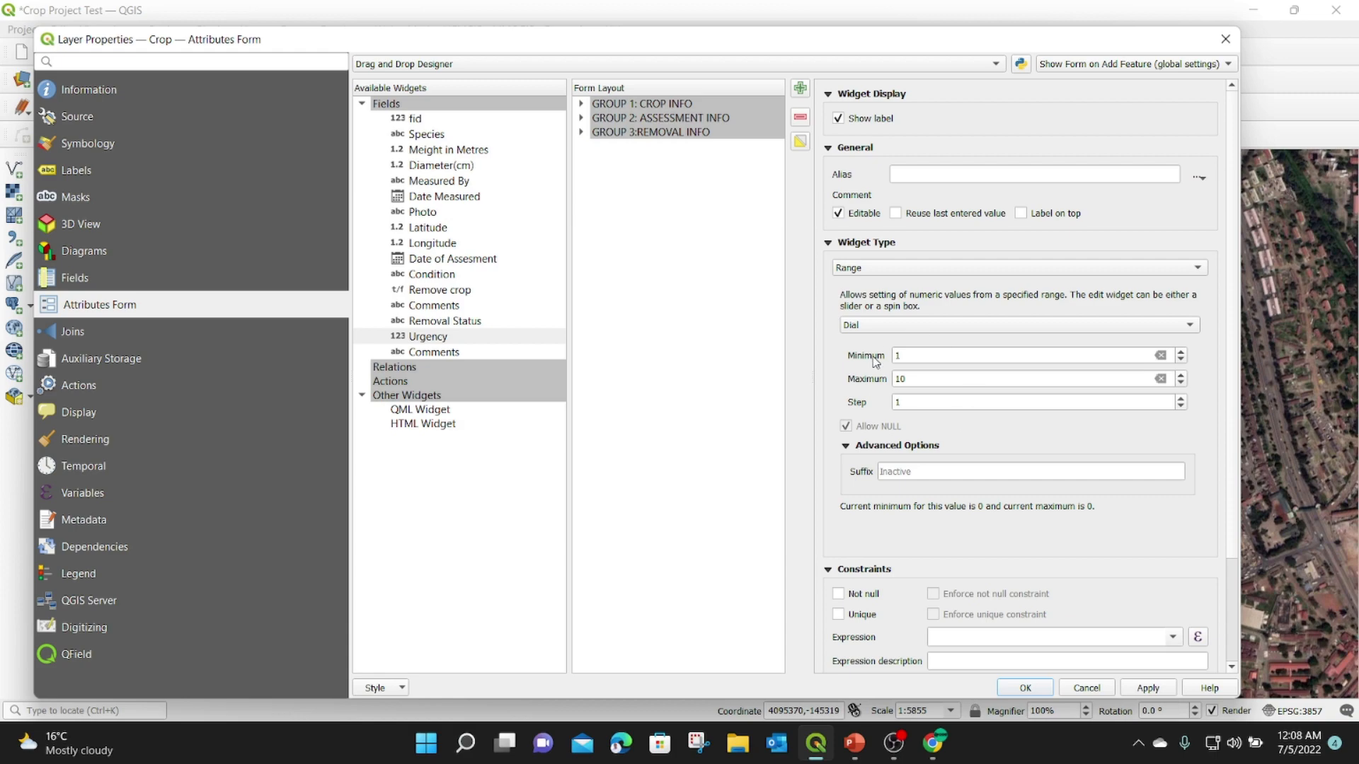
{"action": "left_click", "coordinate": [1029, 688]}
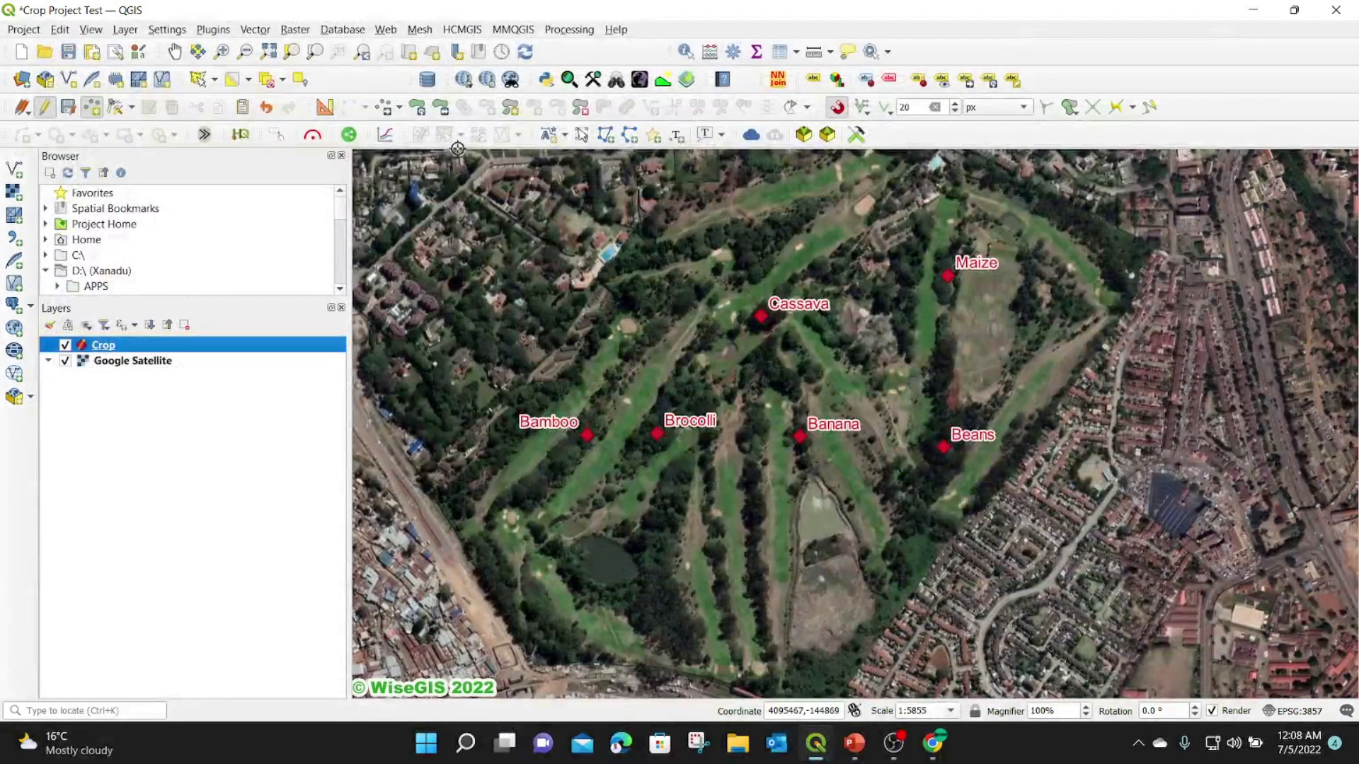
Test the Urgency dial on a new crop point west of Cassava with Remove crop enabled, set it to 6, and discard the feature.
{"action": "left_click", "coordinate": [675, 300]}
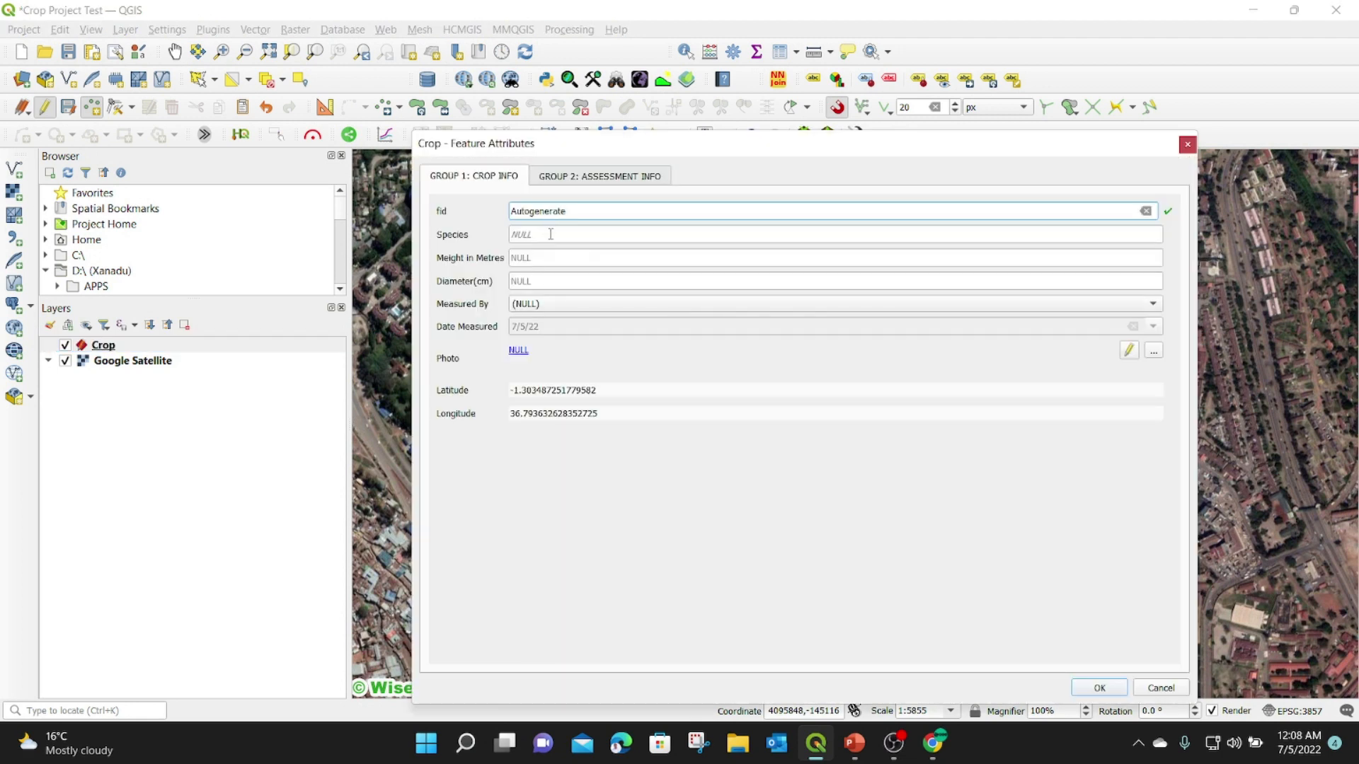
{"action": "left_click", "coordinate": [587, 177]}
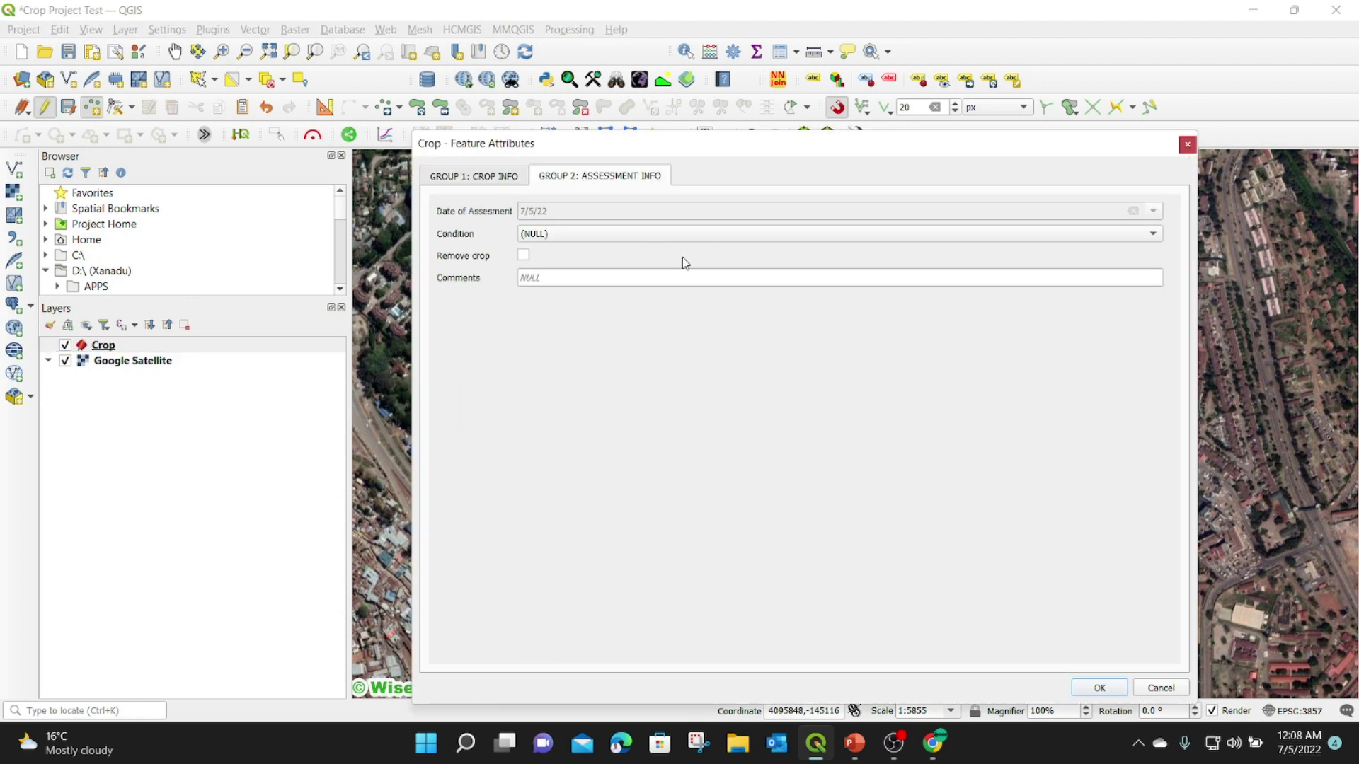
{"action": "left_click", "coordinate": [524, 256]}
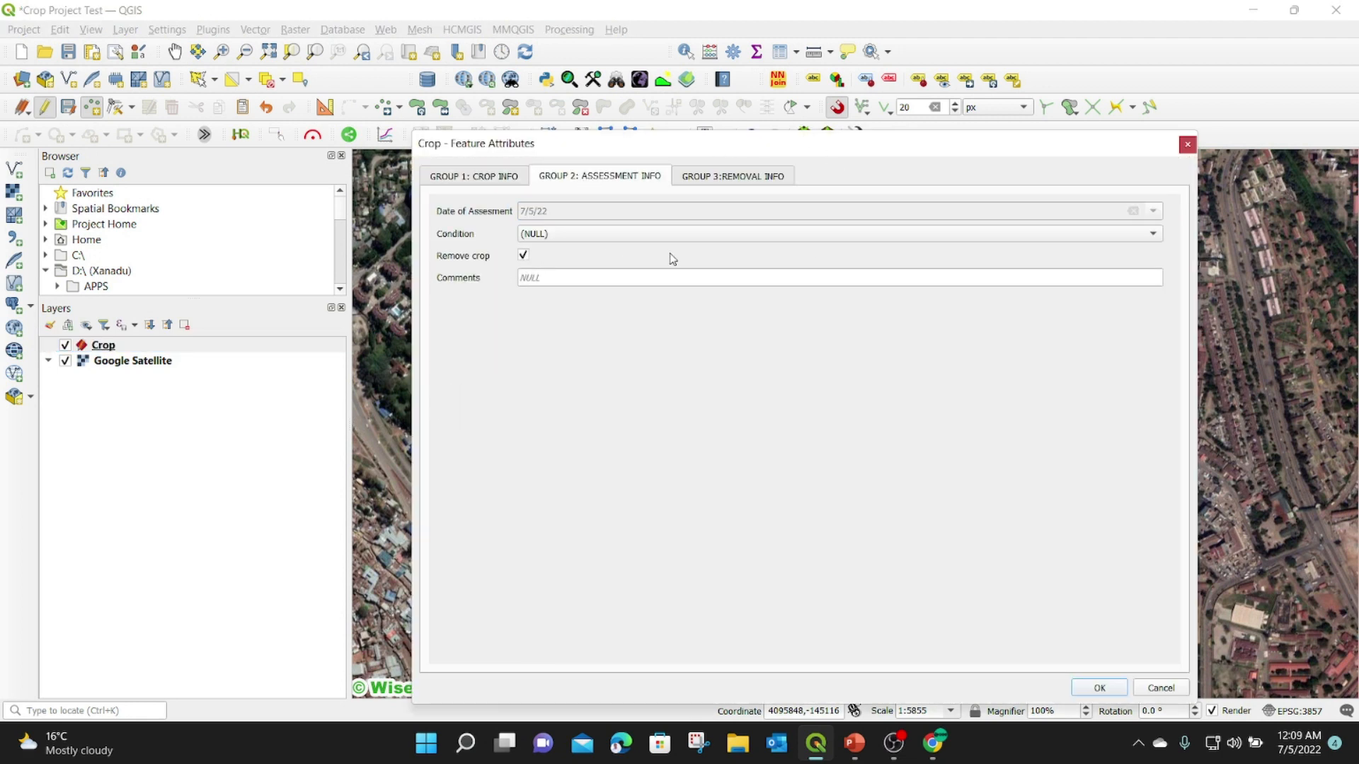
{"action": "left_click", "coordinate": [749, 182]}
{"action": "mouse_move", "coordinate": [826, 278]}
{"action": "left_mouse_down"}
{"action": "mouse_move", "coordinate": [819, 244]}
{"action": "mouse_move", "coordinate": [849, 251]}
{"action": "mouse_move", "coordinate": [852, 284]}
{"action": "mouse_move", "coordinate": [854, 259]}
{"action": "mouse_move", "coordinate": [809, 253]}
{"action": "mouse_move", "coordinate": [806, 281]}
{"action": "mouse_move", "coordinate": [821, 244]}
{"action": "mouse_move", "coordinate": [846, 267]}
{"action": "mouse_move", "coordinate": [852, 249]}
{"action": "mouse_move", "coordinate": [827, 241]}
{"action": "mouse_move", "coordinate": [814, 277]}
{"action": "mouse_move", "coordinate": [810, 258]}
{"action": "mouse_move", "coordinate": [840, 243]}
{"action": "left_mouse_up"}
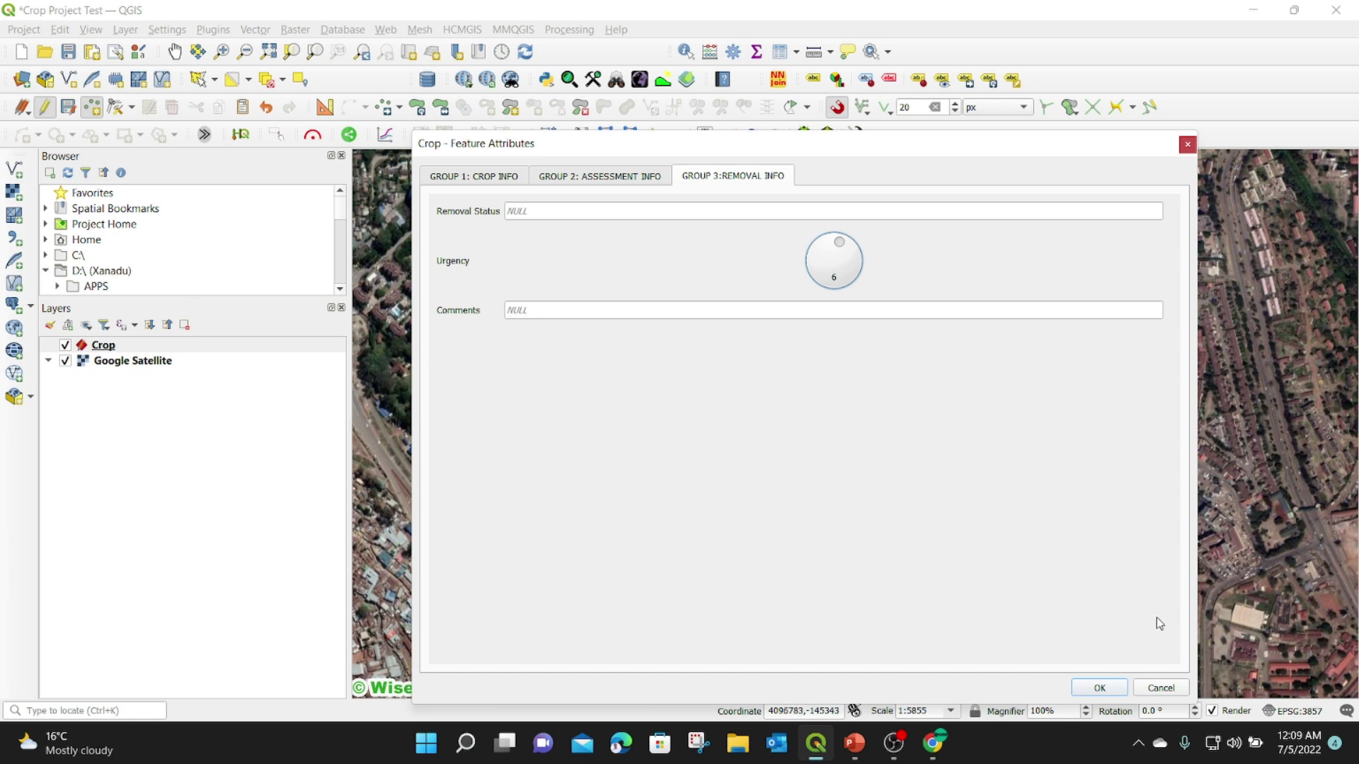
{"action": "left_click", "coordinate": [1156, 685]}
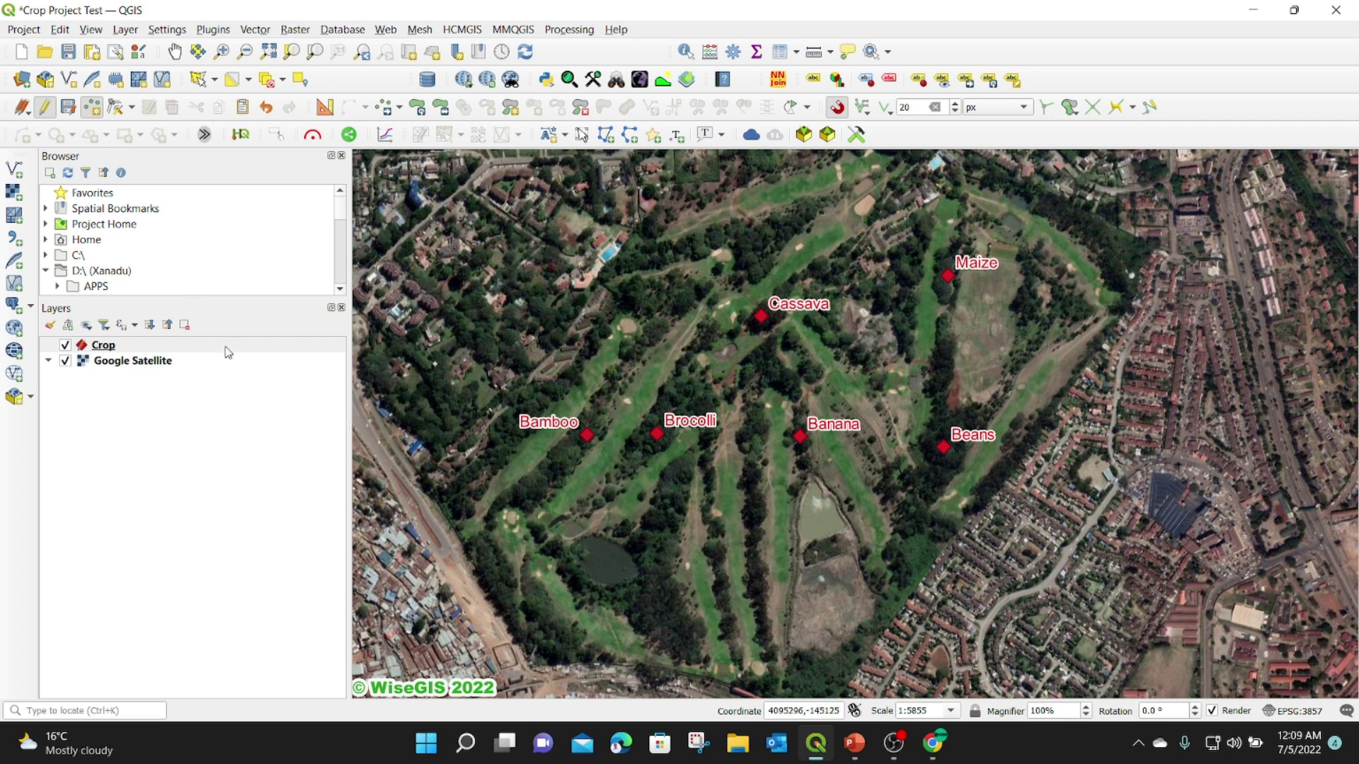
Add a new Crop point in the tree line southwest of the existing Banana point and choose Banana as its species.
{"action": "left_click", "coordinate": [103, 347]}
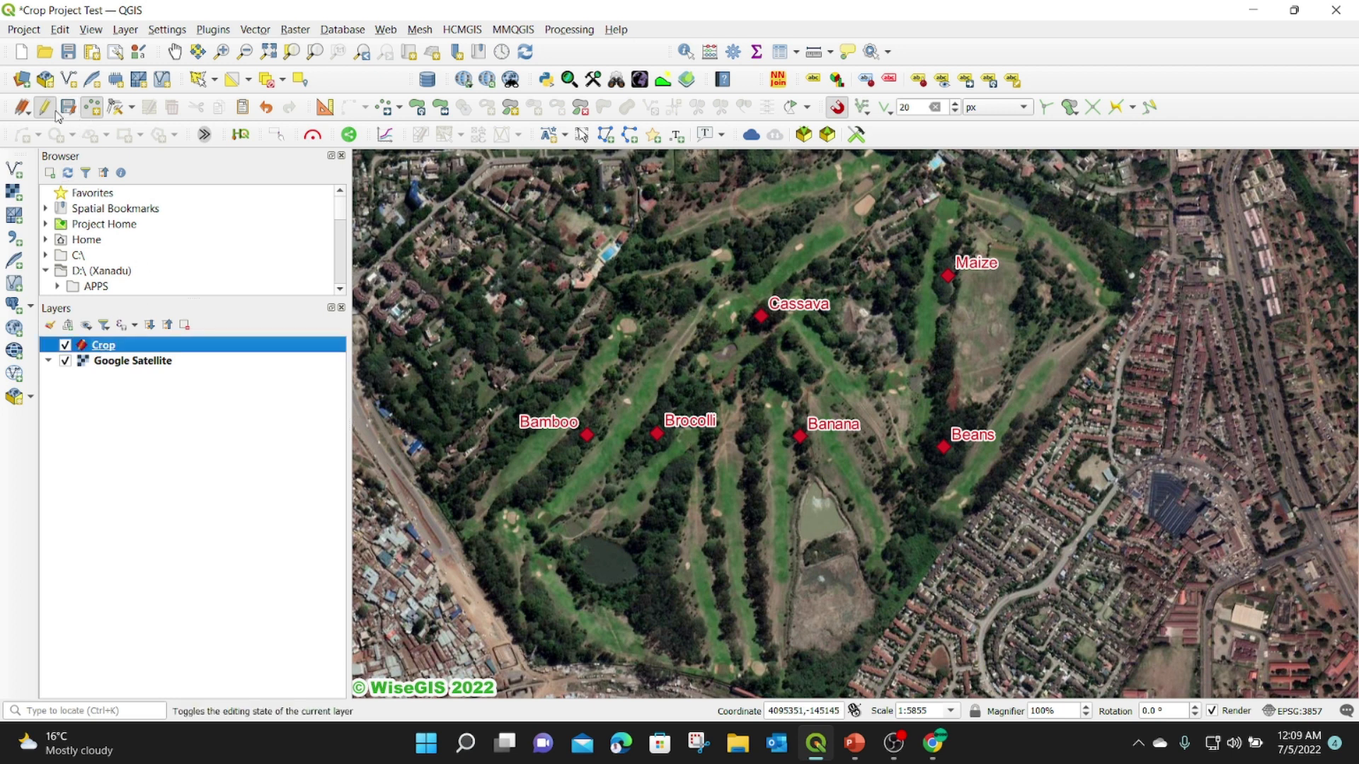
{"action": "left_click", "coordinate": [92, 109]}
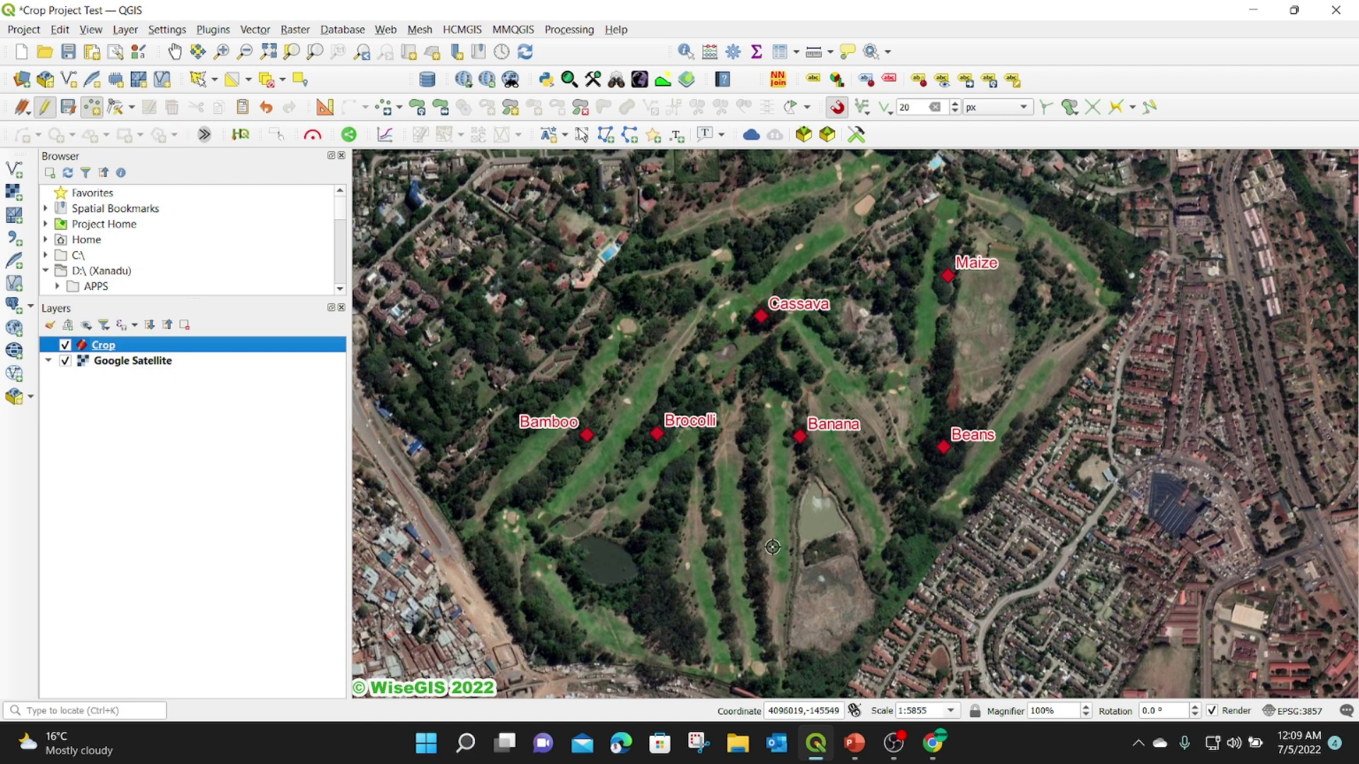
{"action": "scroll", "coordinate": [780, 542], "scroll_direction": "up", "scroll_amount": 1}
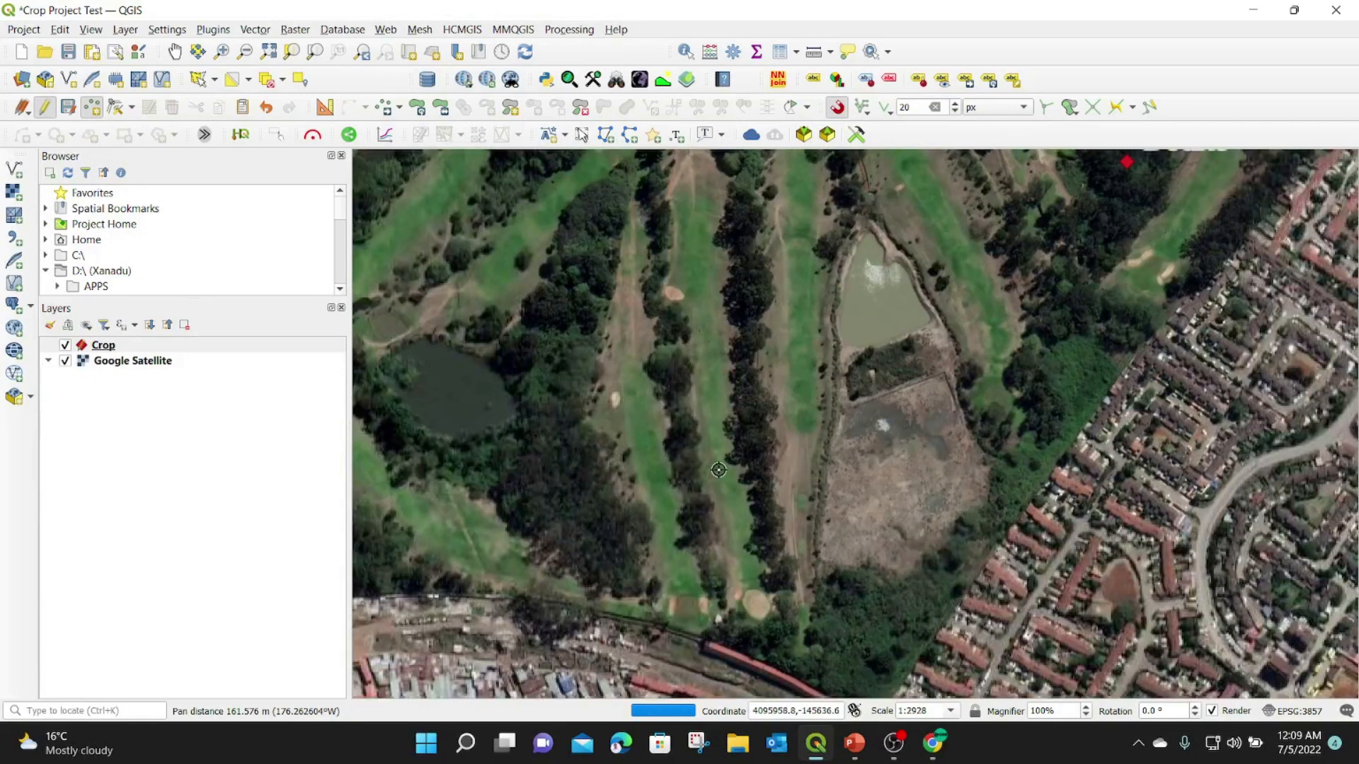
{"action": "left_click", "coordinate": [752, 444]}
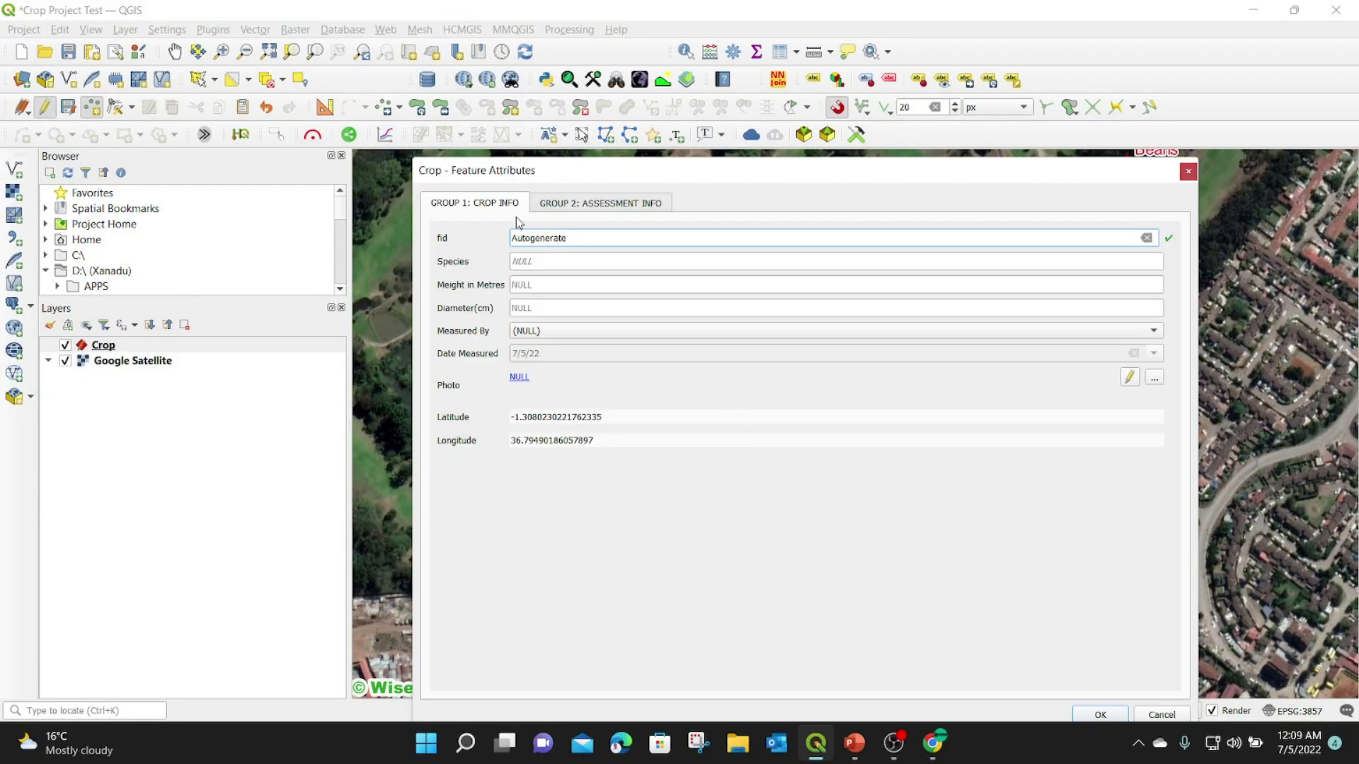
{"action": "left_click", "coordinate": [553, 258]}
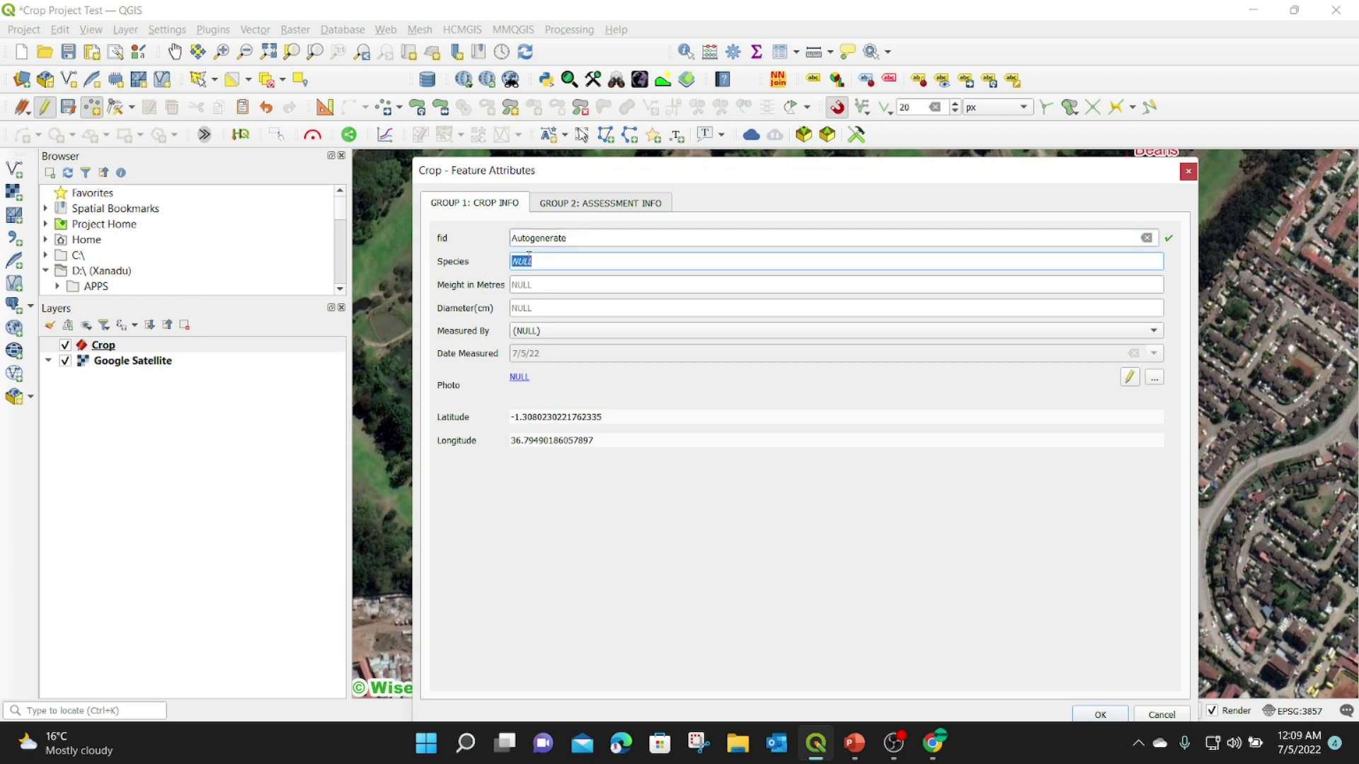
{"action": "type", "text": "b"}
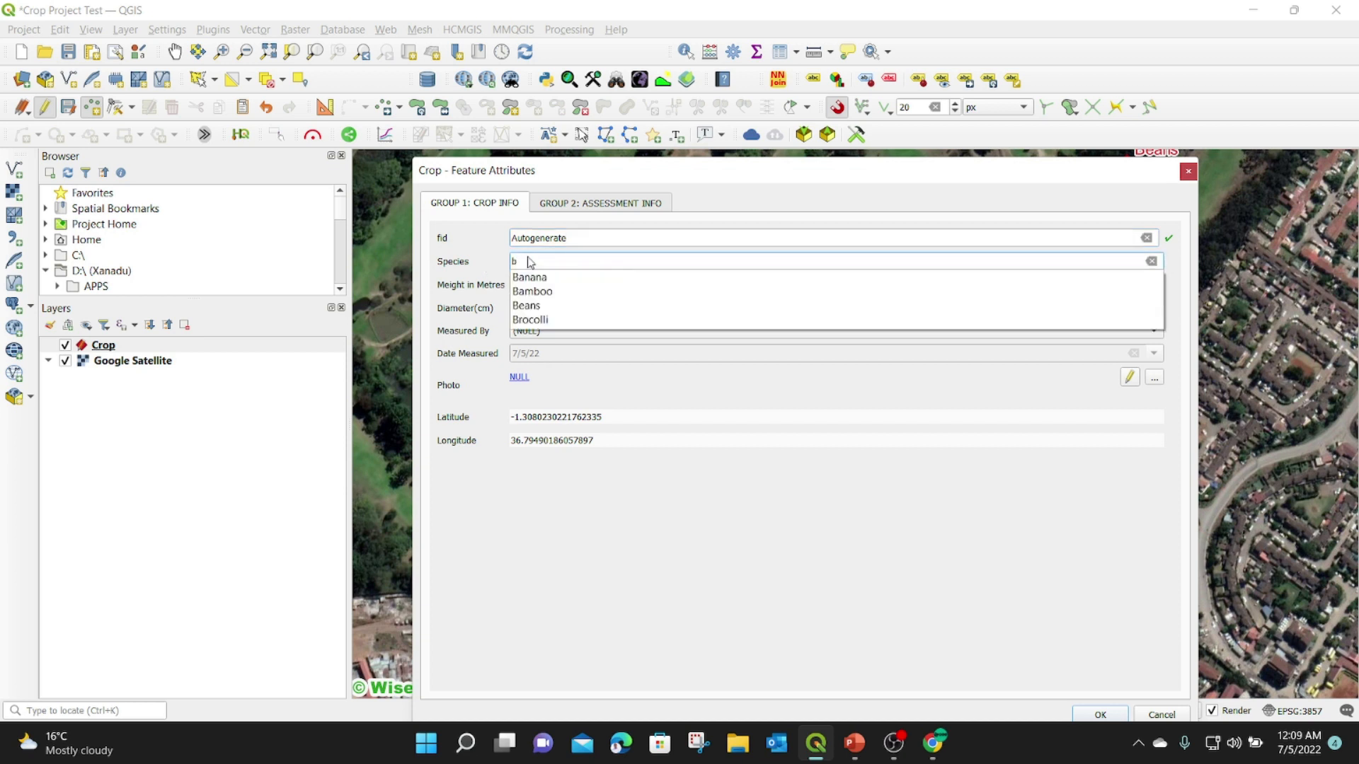
{"action": "left_click", "coordinate": [528, 278]}
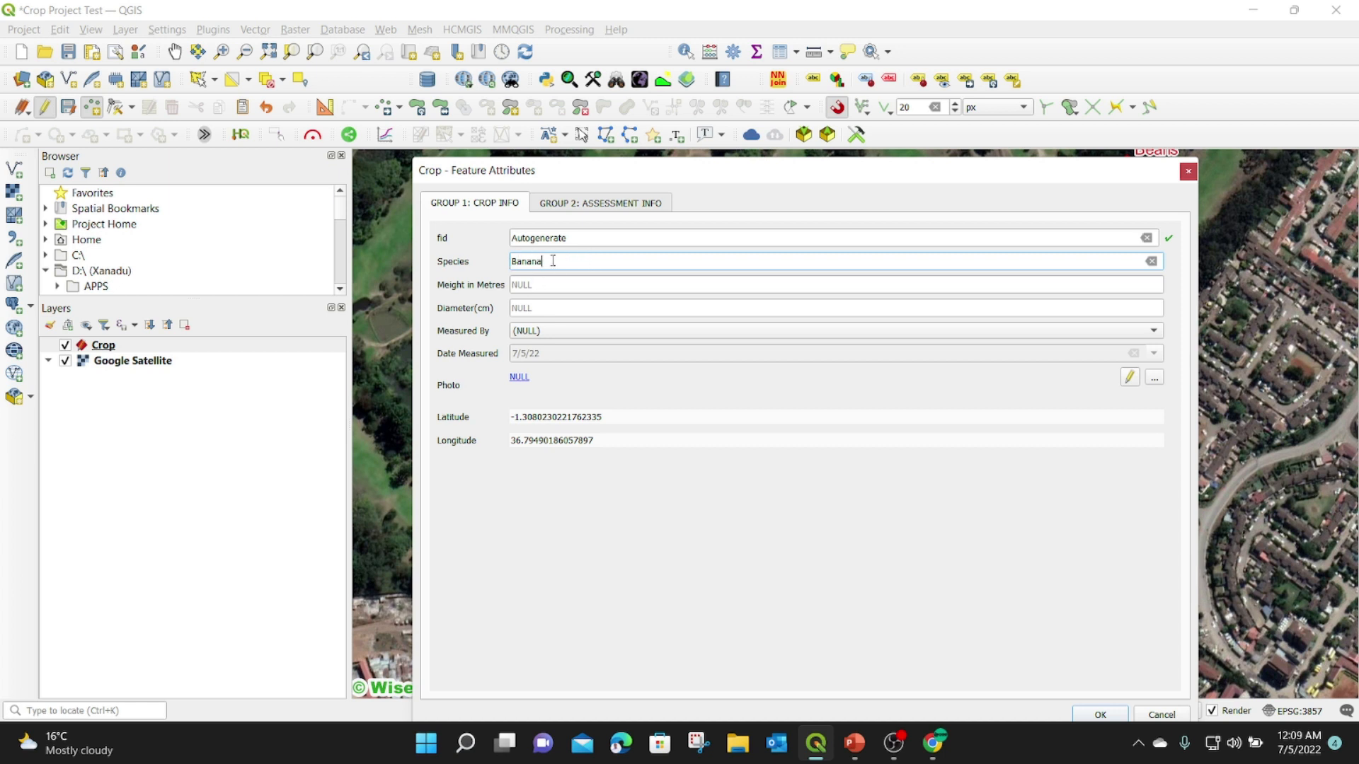
Enter height 20.1 m and diameter 34.4 cm for the new Banana point and choose the second listed person as Measured By.
{"action": "left_click", "coordinate": [541, 283]}
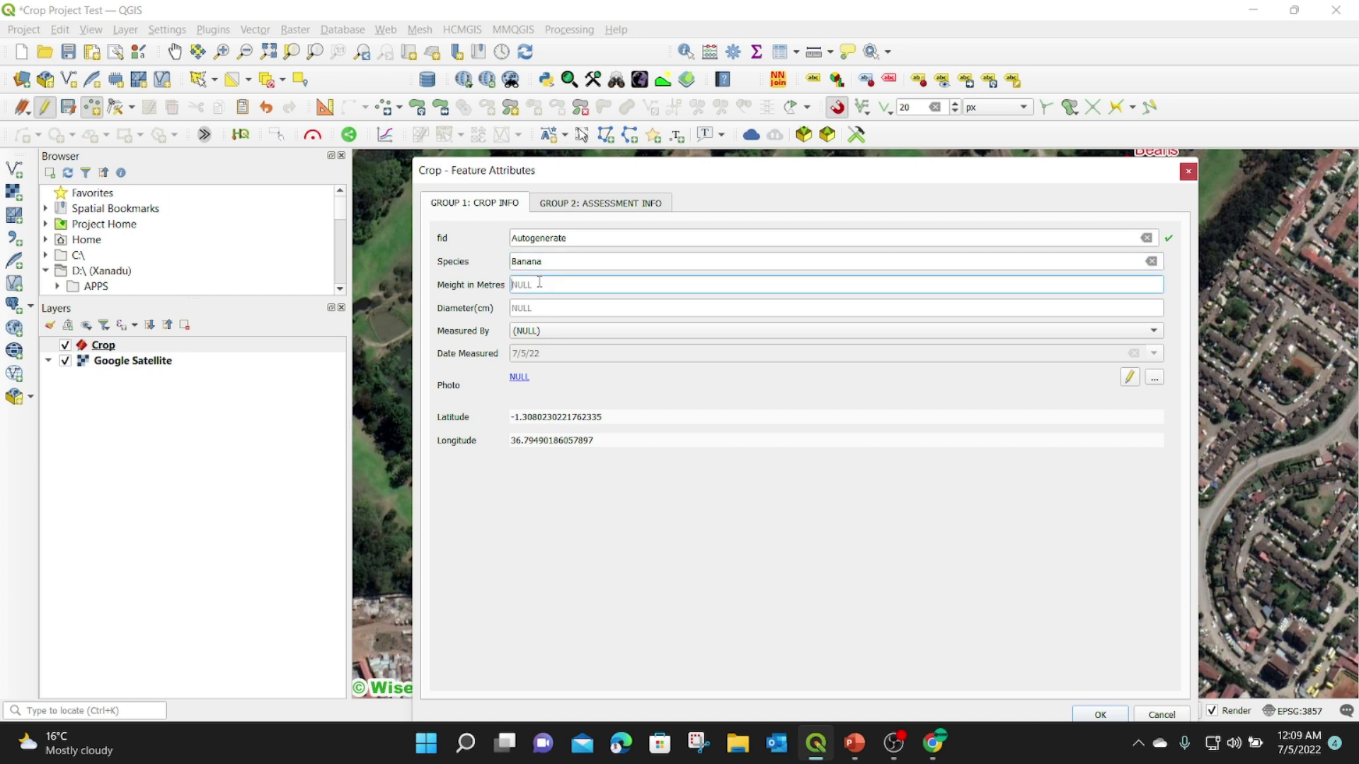
{"action": "type", "text": "20.1"}
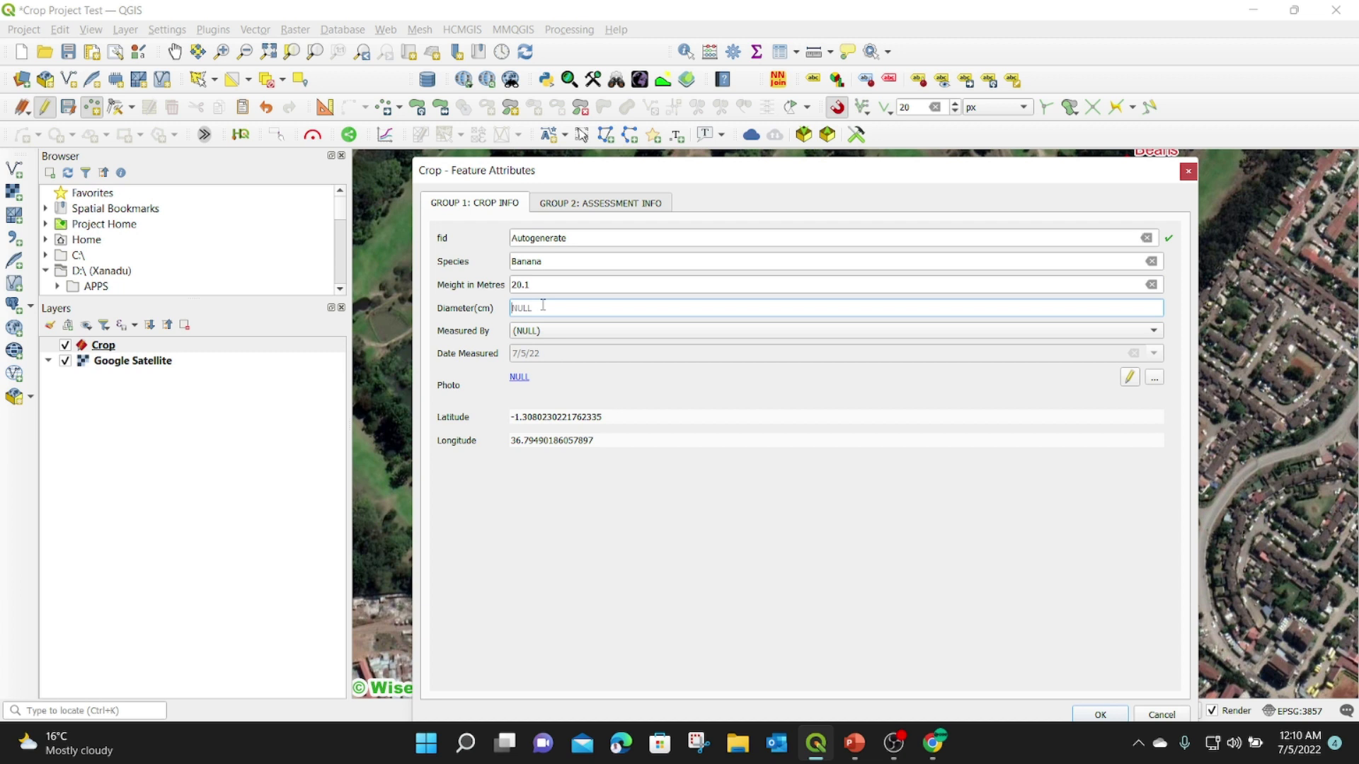
{"action": "type", "text": "34.4"}
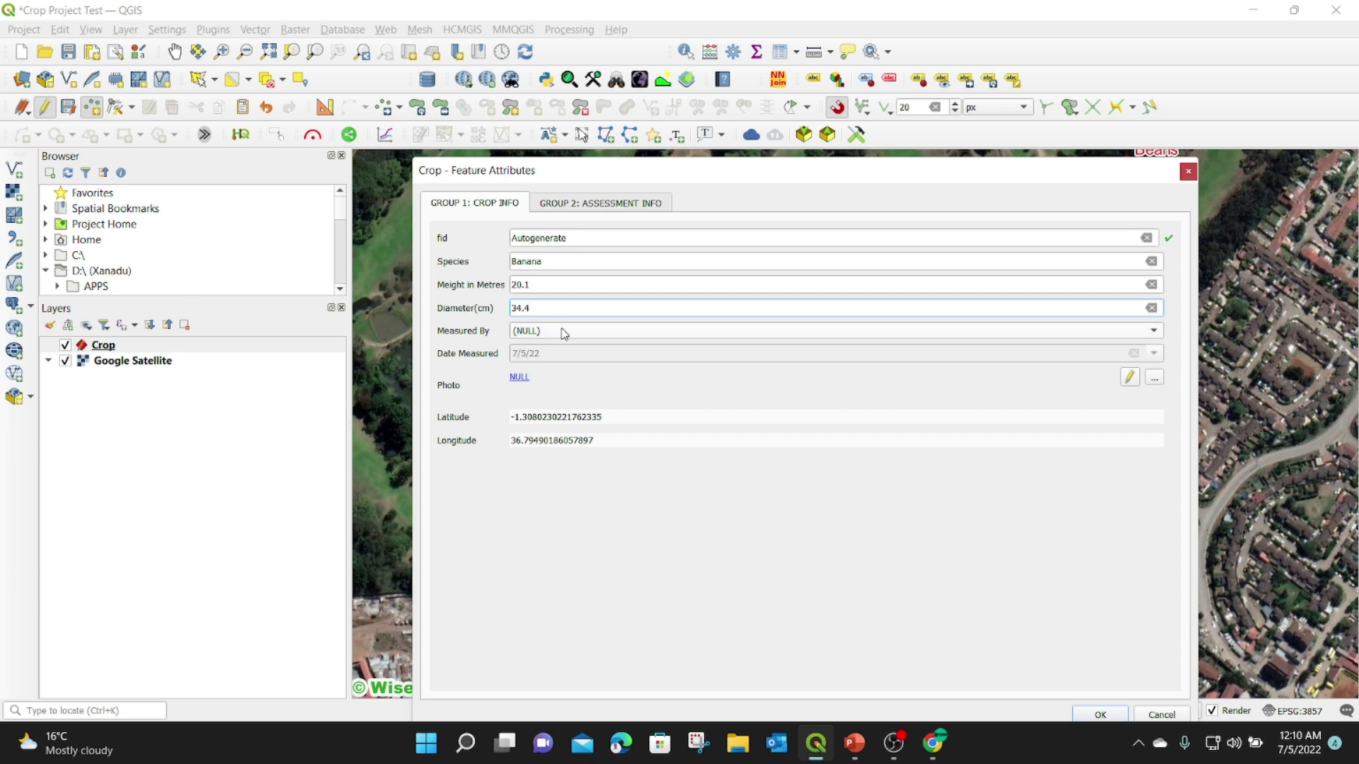
{"action": "left_click", "coordinate": [564, 332]}
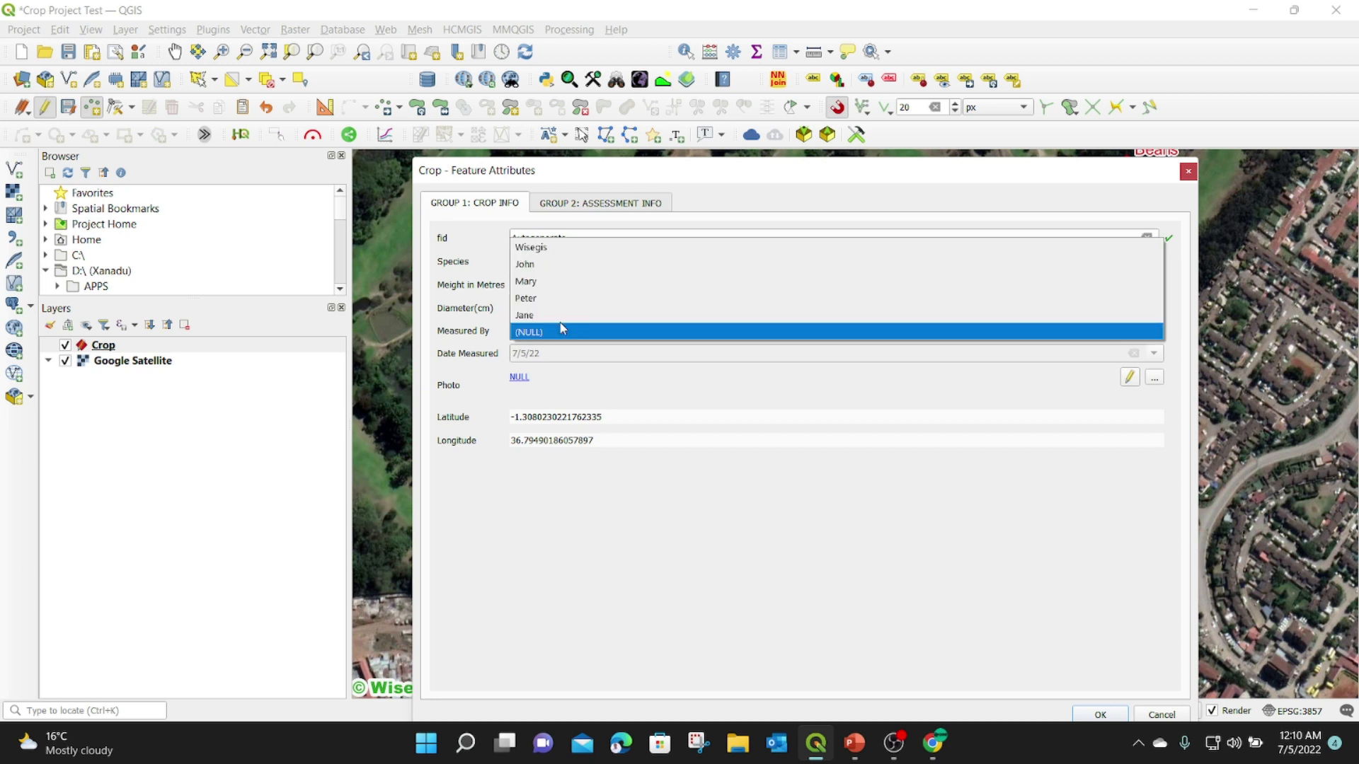
{"action": "left_click", "coordinate": [555, 265]}
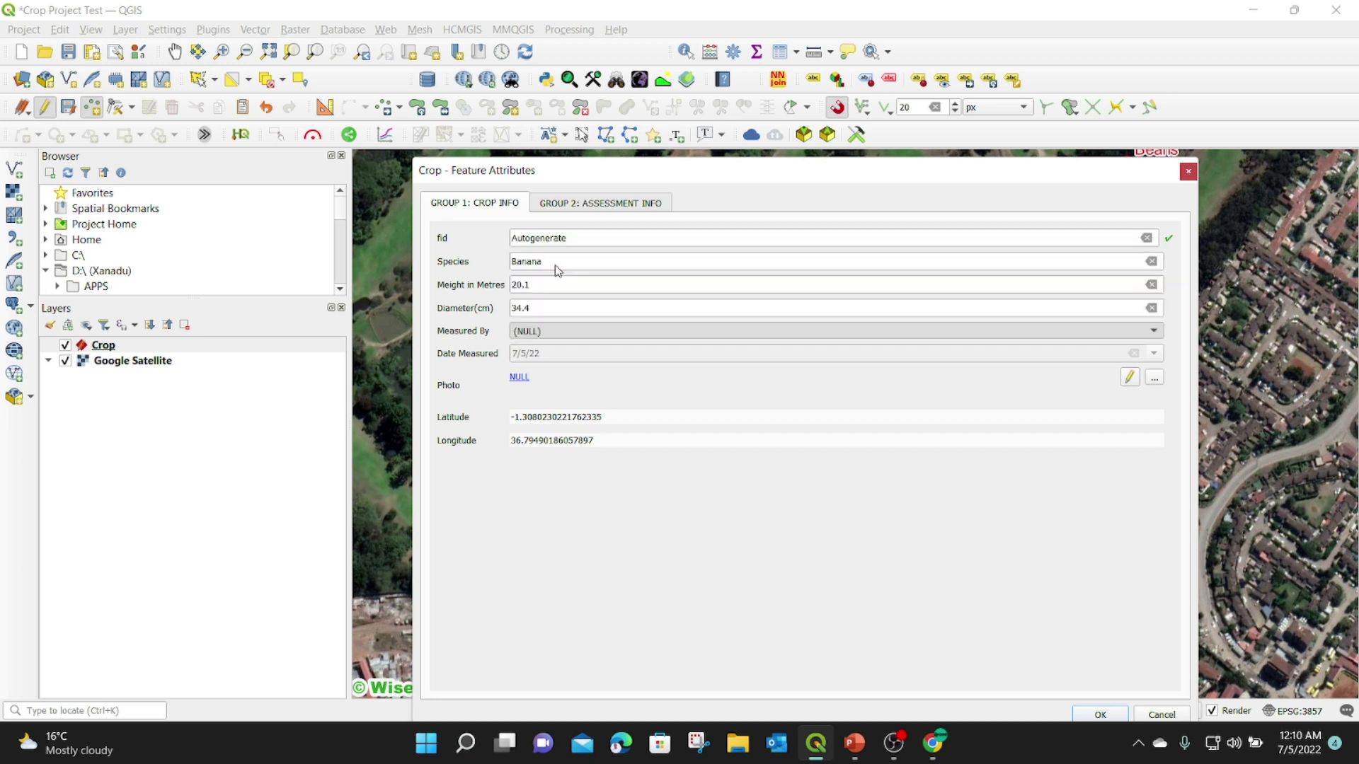
Attach WGS Poster-01.jpg from the Desktop as the Banana point's photo.
{"action": "left_click", "coordinate": [1130, 378]}
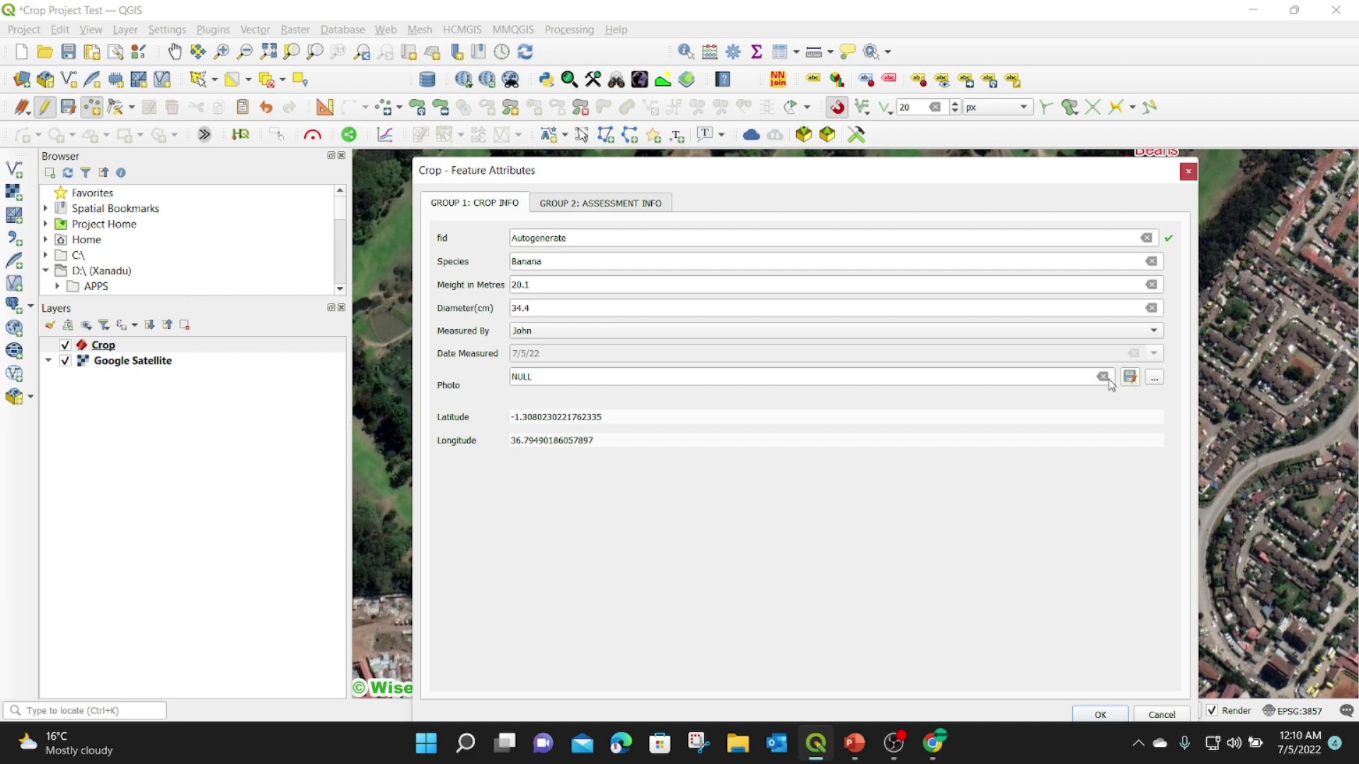
{"action": "left_click", "coordinate": [1154, 377]}
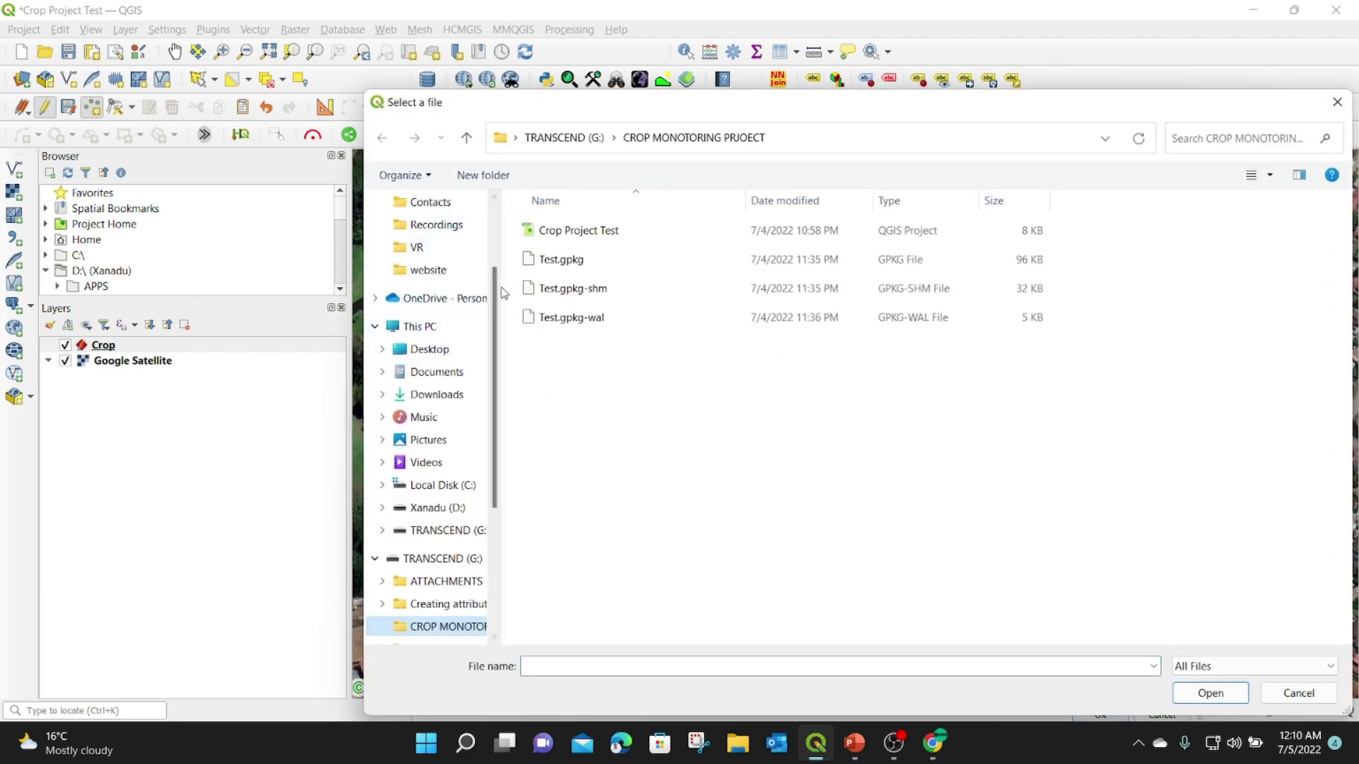
{"action": "scroll", "coordinate": [432, 297], "scroll_direction": "up", "scroll_amount": 3}
{"action": "left_click", "coordinate": [430, 230]}
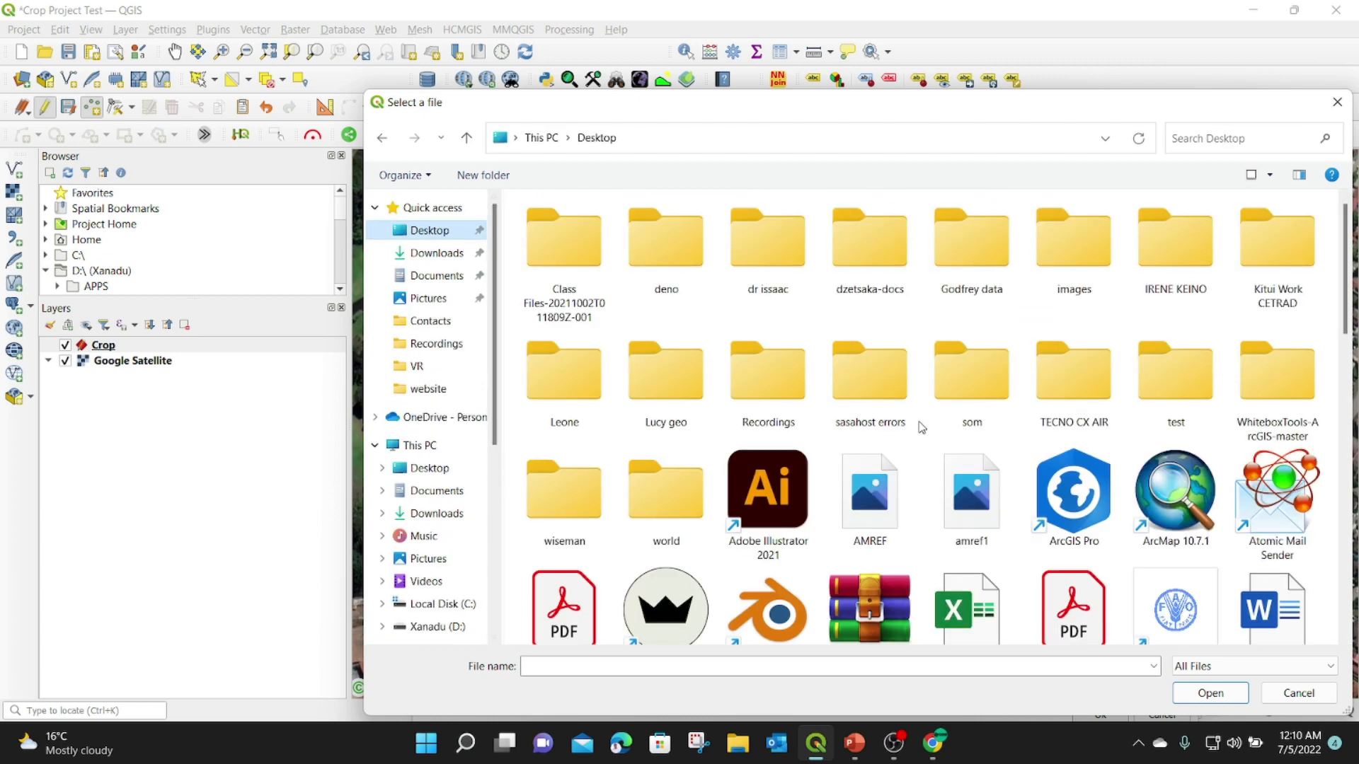
{"action": "scroll", "coordinate": [1044, 463], "scroll_direction": "down", "scroll_amount": 3}
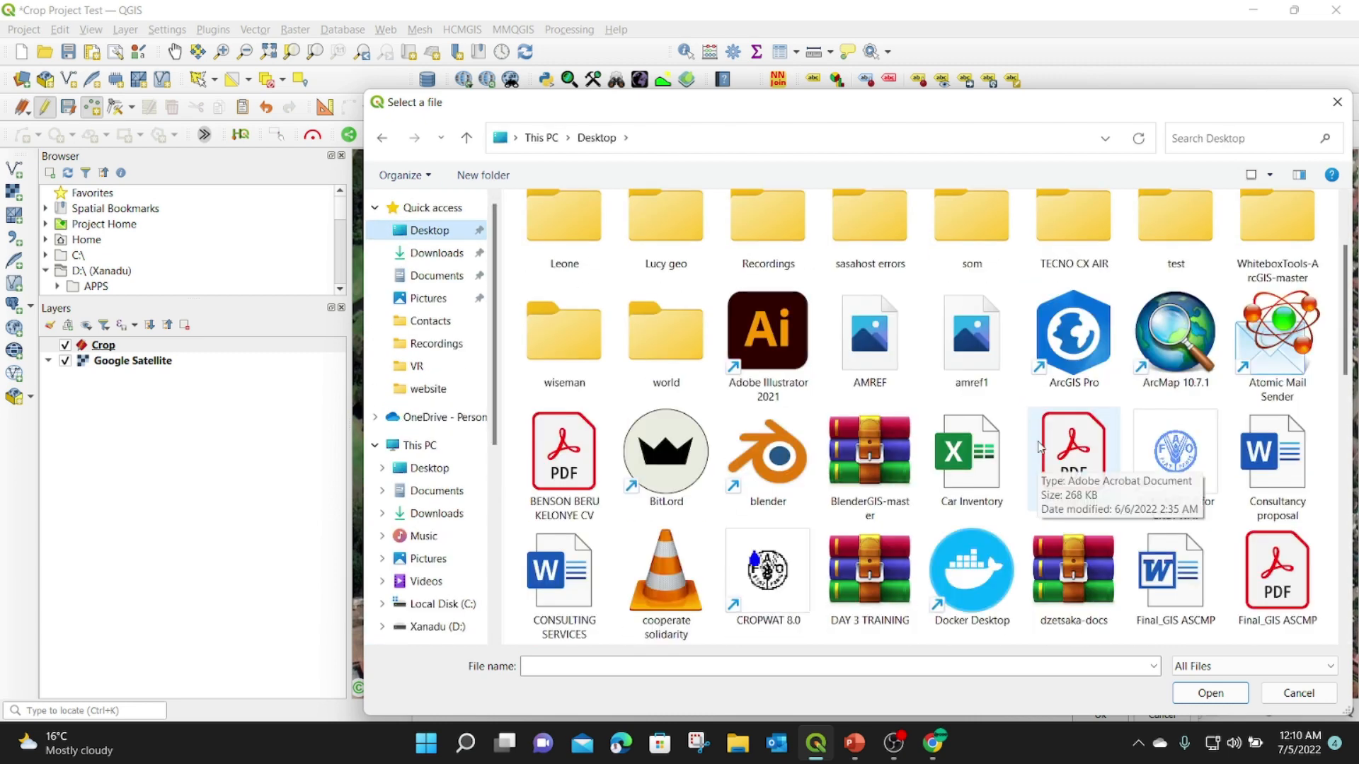
{"action": "scroll", "coordinate": [1079, 460], "scroll_direction": "down", "scroll_amount": 3}
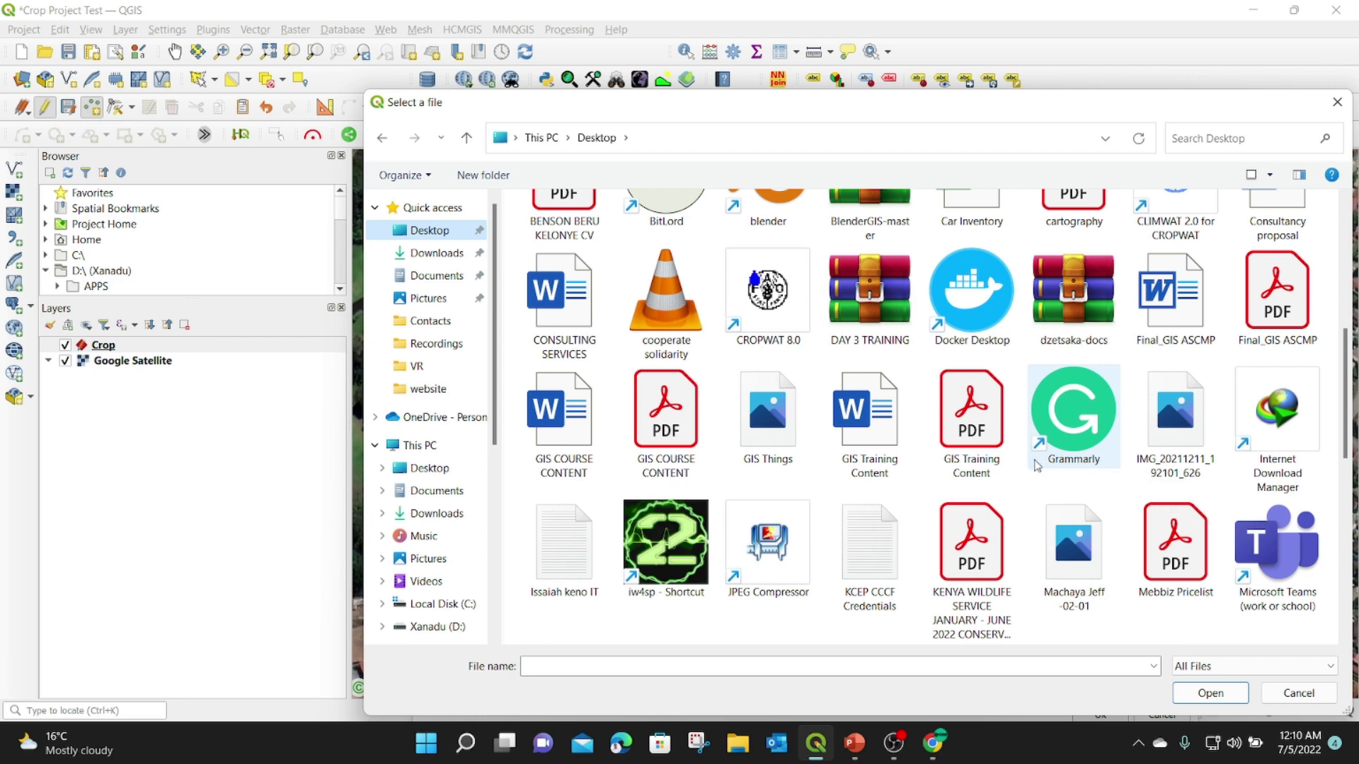
{"action": "scroll", "coordinate": [1133, 467], "scroll_direction": "down", "scroll_amount": 10}
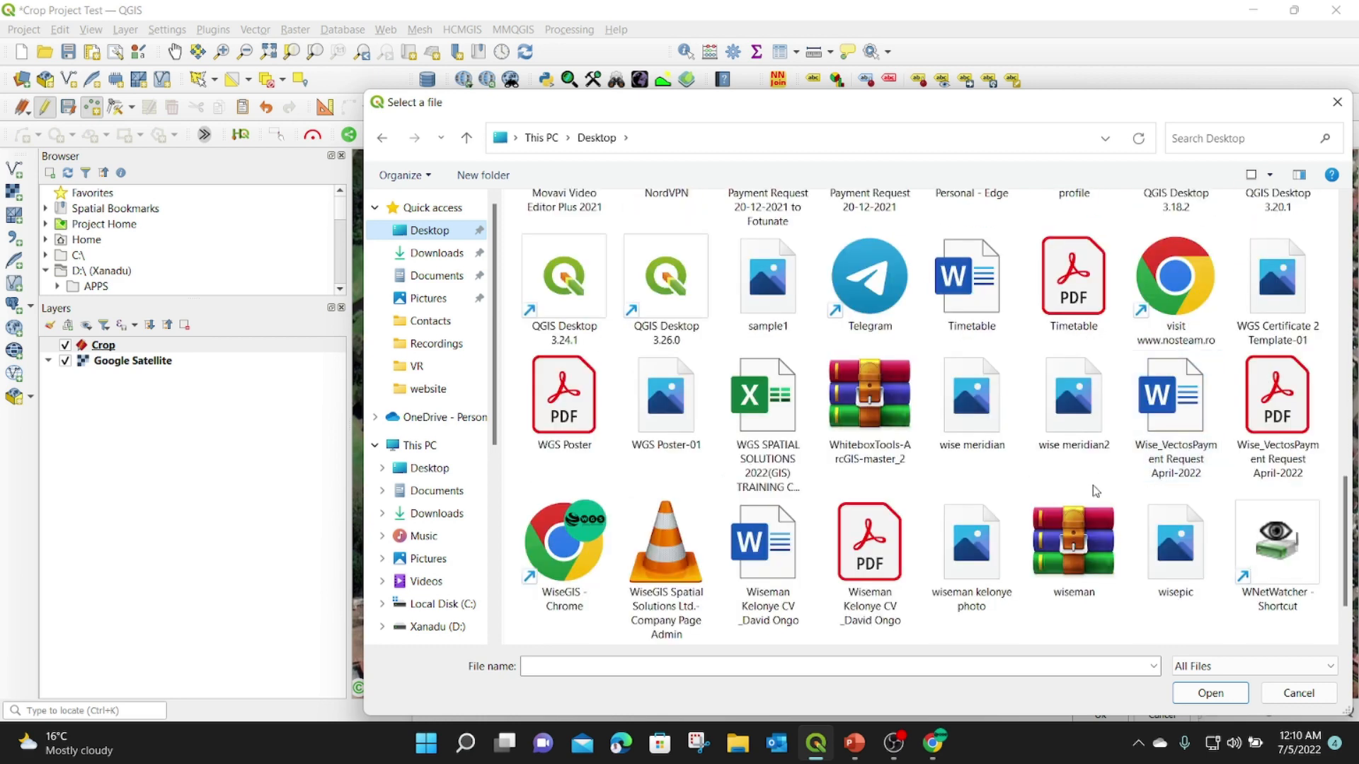
{"action": "double_click", "coordinate": [667, 432]}
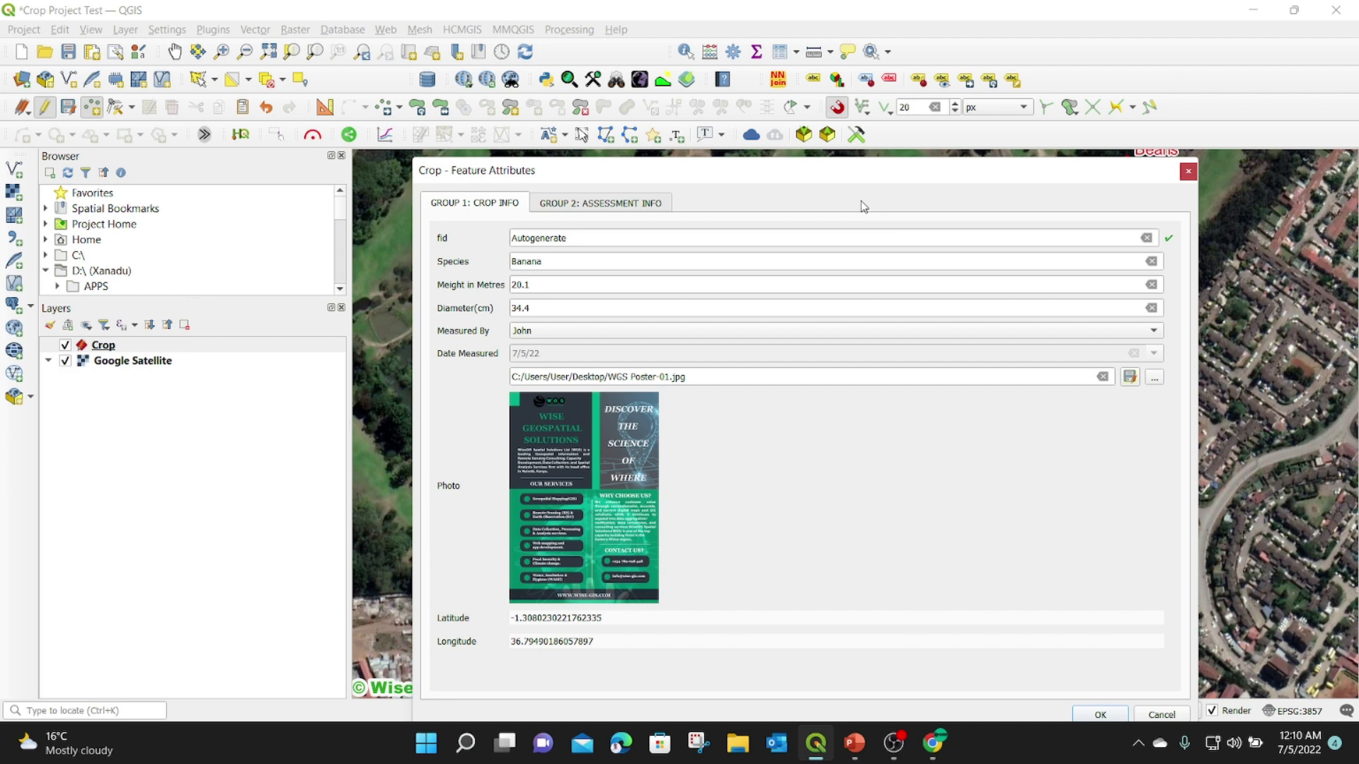
In the assessment info, set the condition to Healthy, enter the comment "This is a healthy demo class" and save the Banana feature.
{"action": "left_click_drag", "start_coordinate": [858, 170], "coordinate": [874, 78]}
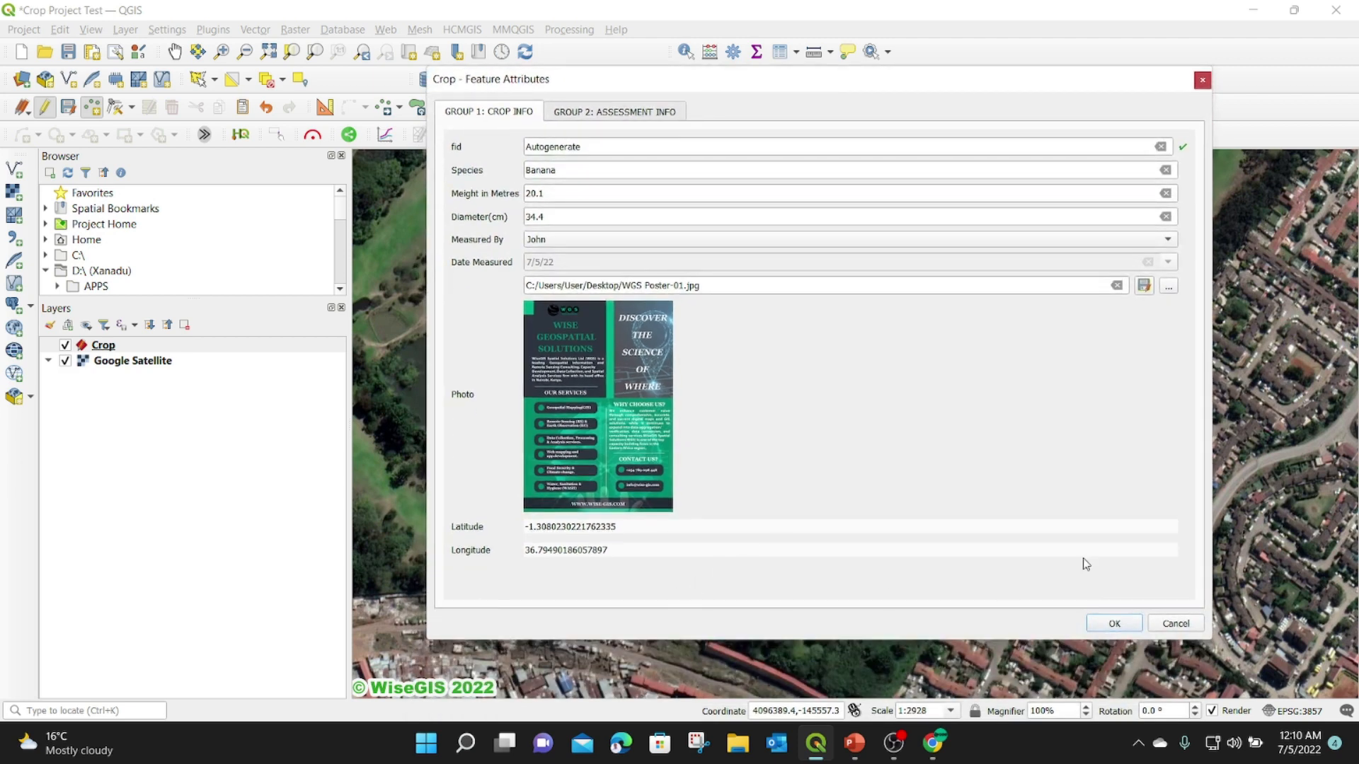
{"action": "left_click", "coordinate": [591, 113]}
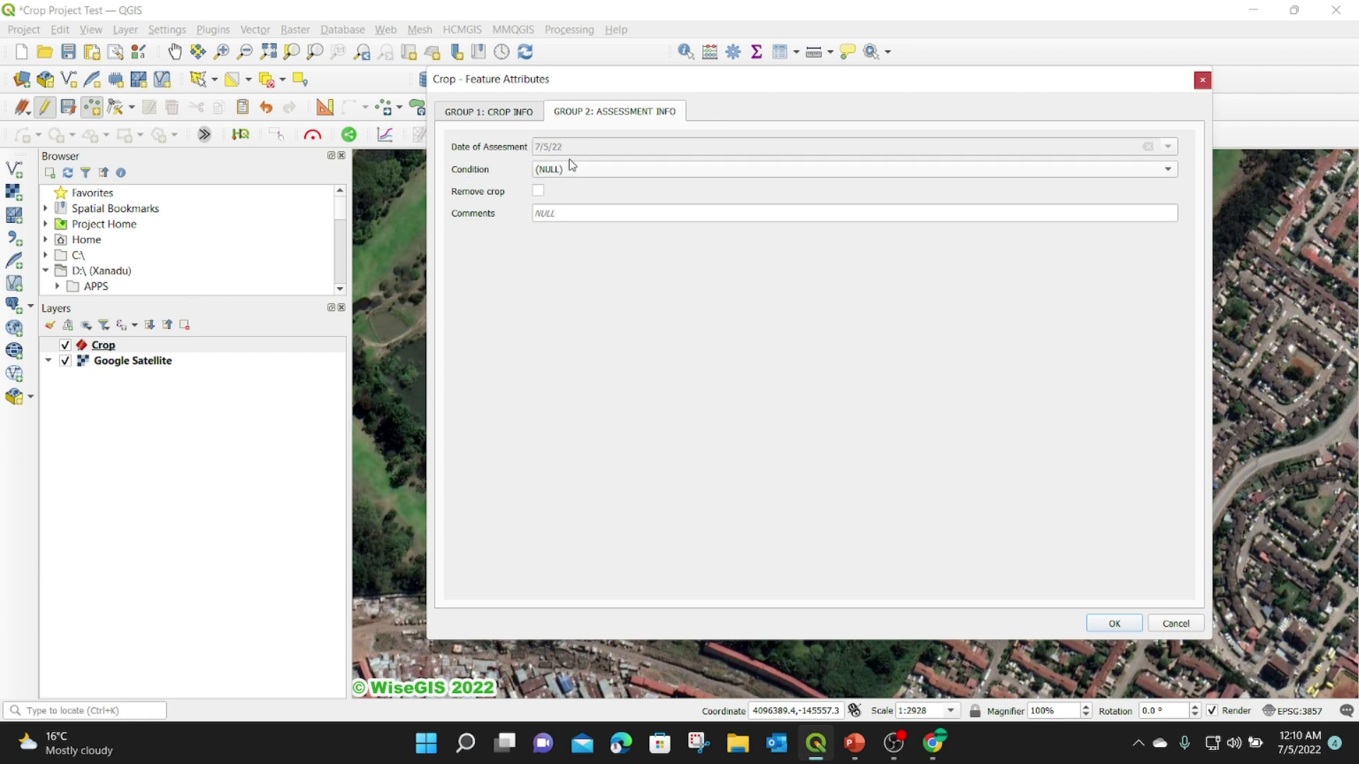
{"action": "left_click", "coordinate": [595, 171]}
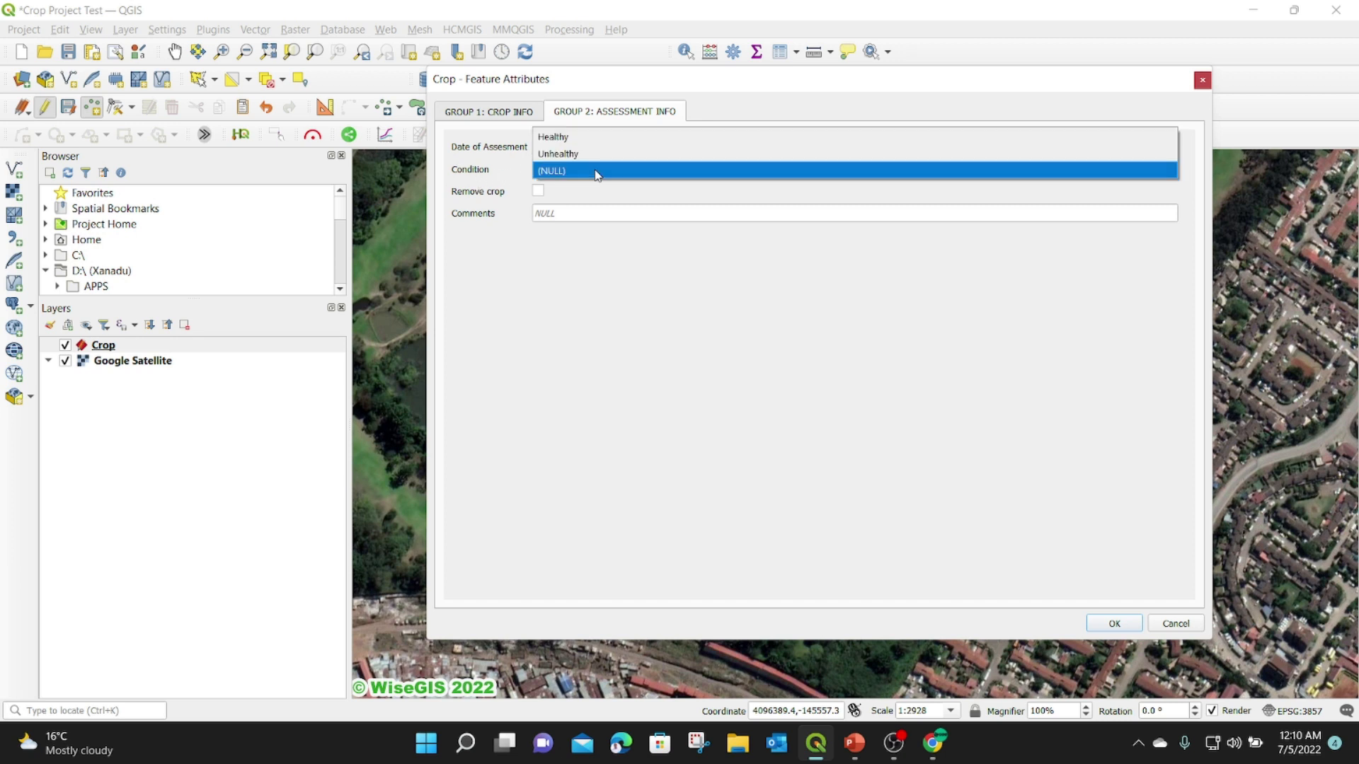
{"action": "left_click", "coordinate": [579, 137]}
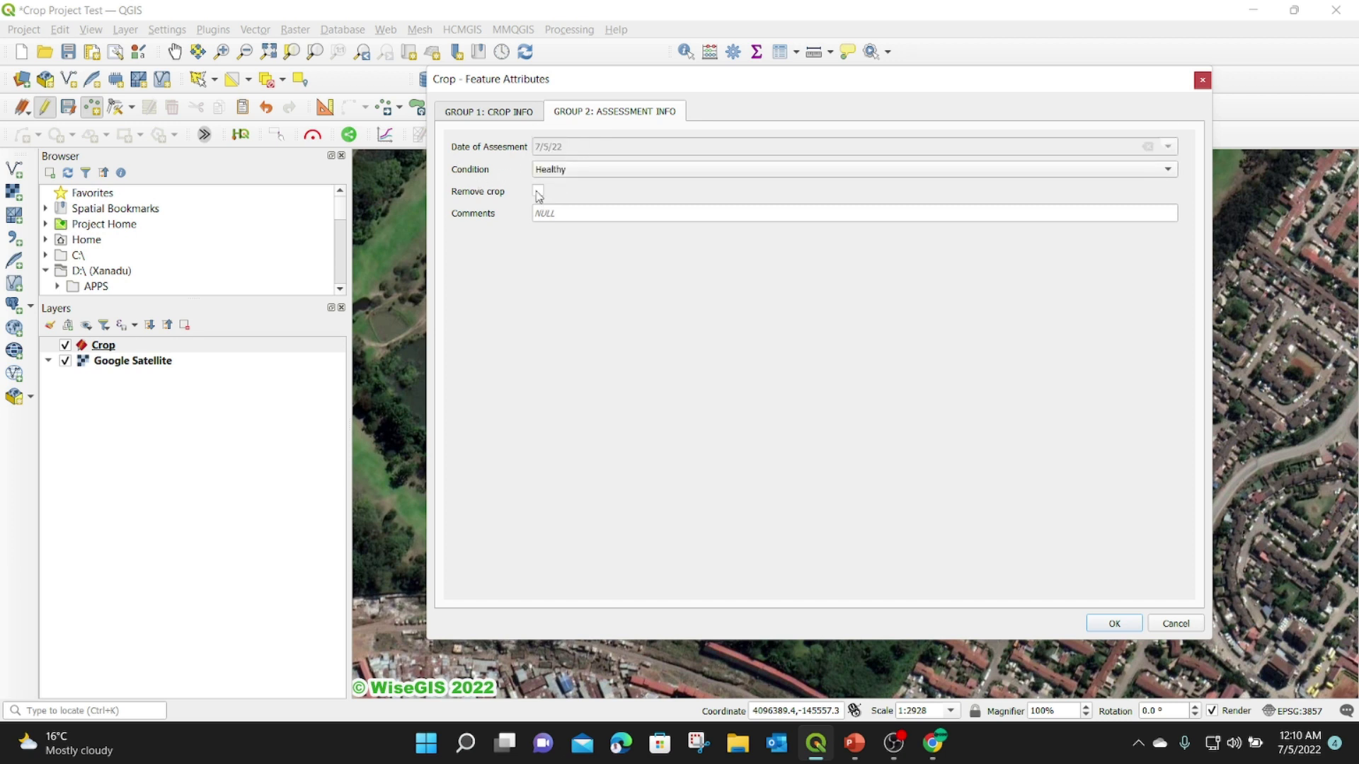
{"action": "left_click", "coordinate": [627, 214]}
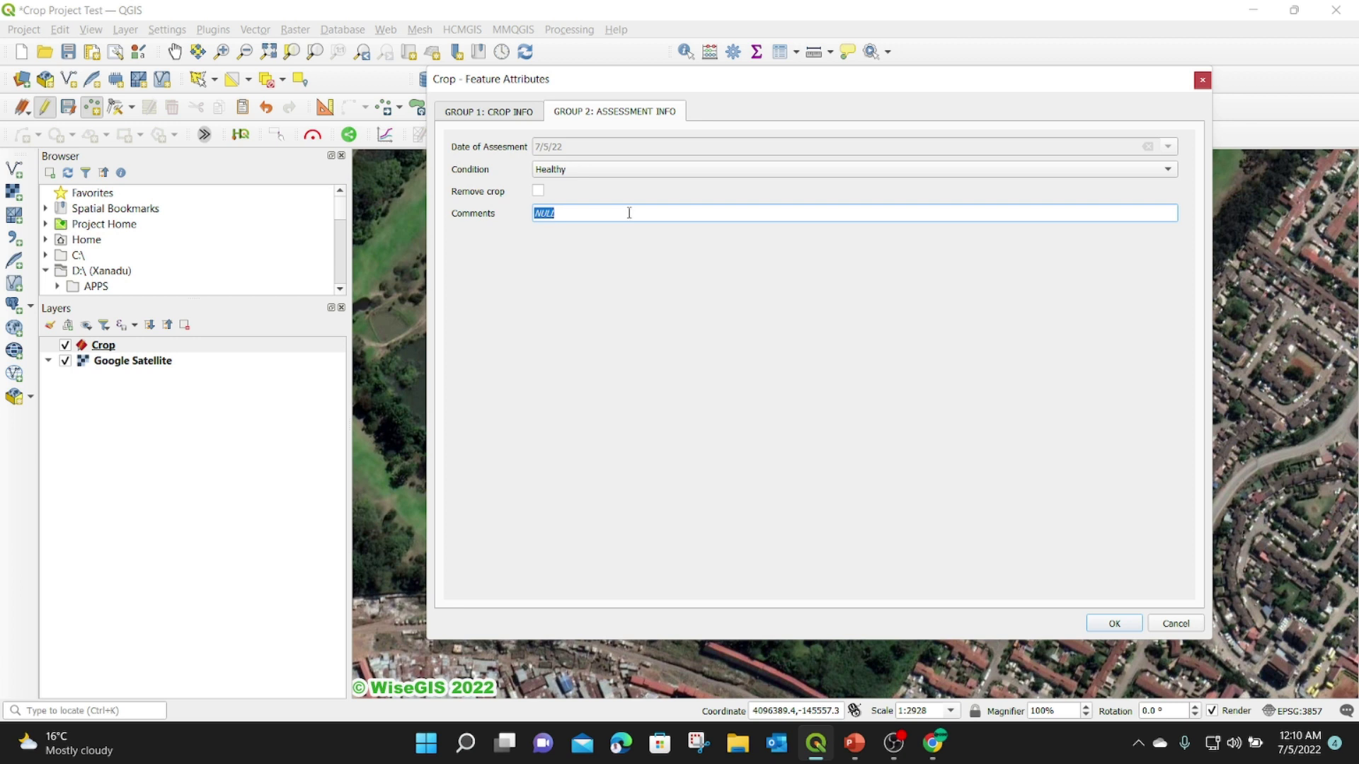
{"action": "type", "text": "This is a healthy demo class"}
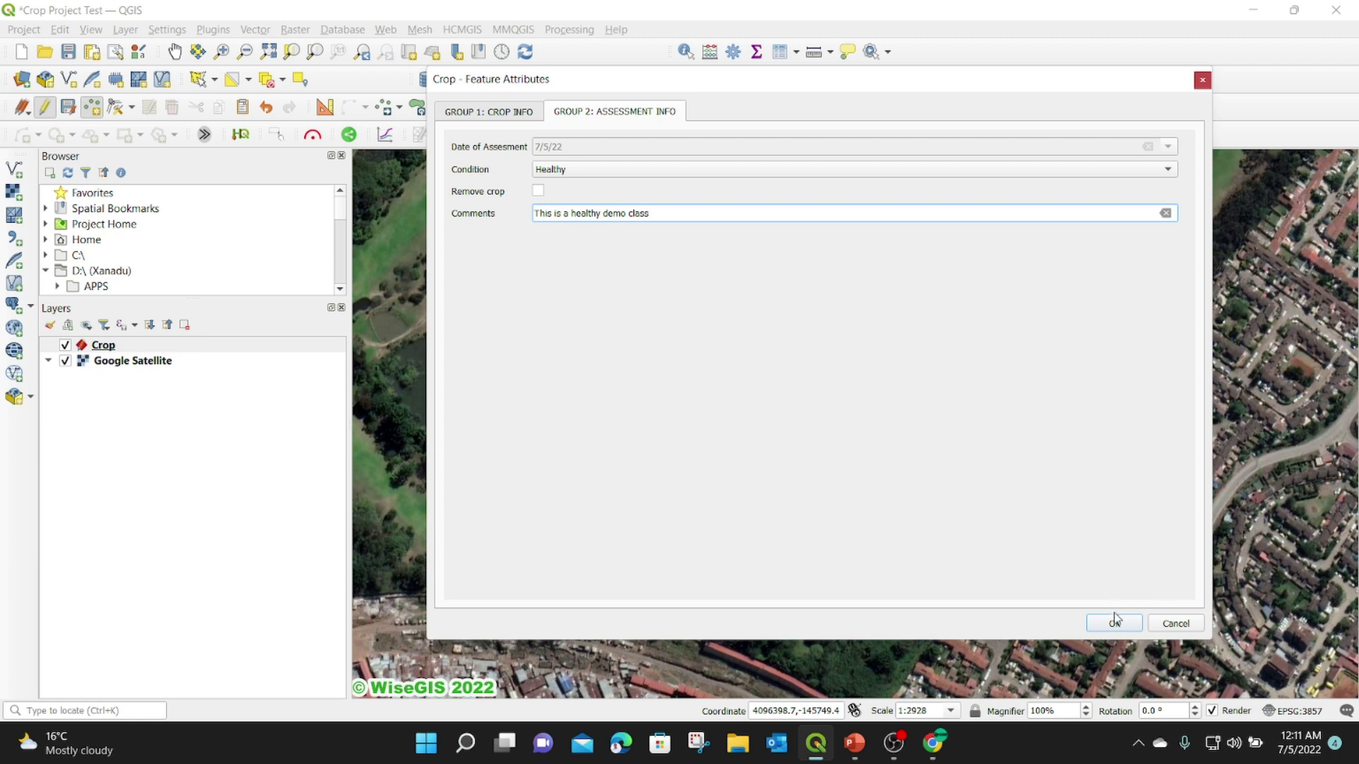
{"action": "left_click", "coordinate": [1114, 623]}
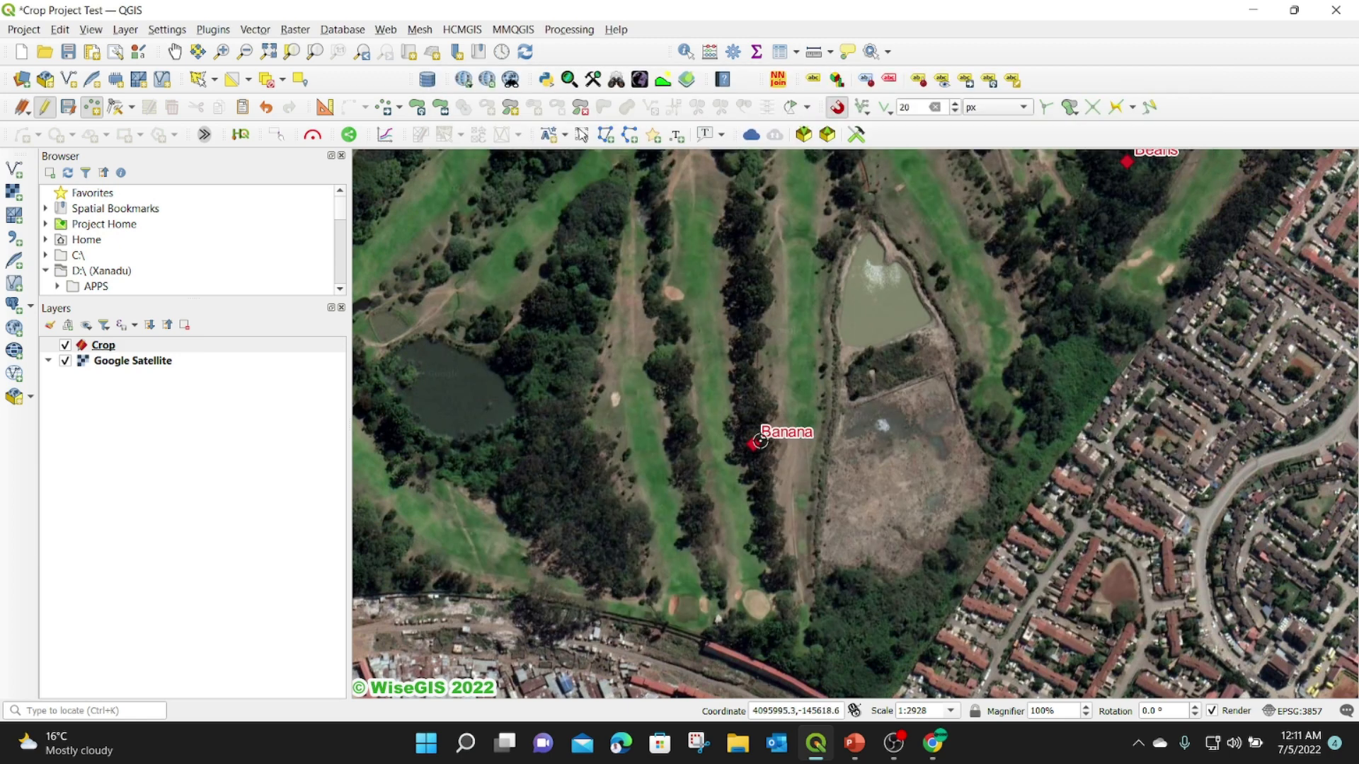
Add another Crop point among the trees south of Brocolli and choose Beans as its species.
{"action": "left_click_drag", "start_coordinate": [752, 423], "coordinate": [863, 485]}
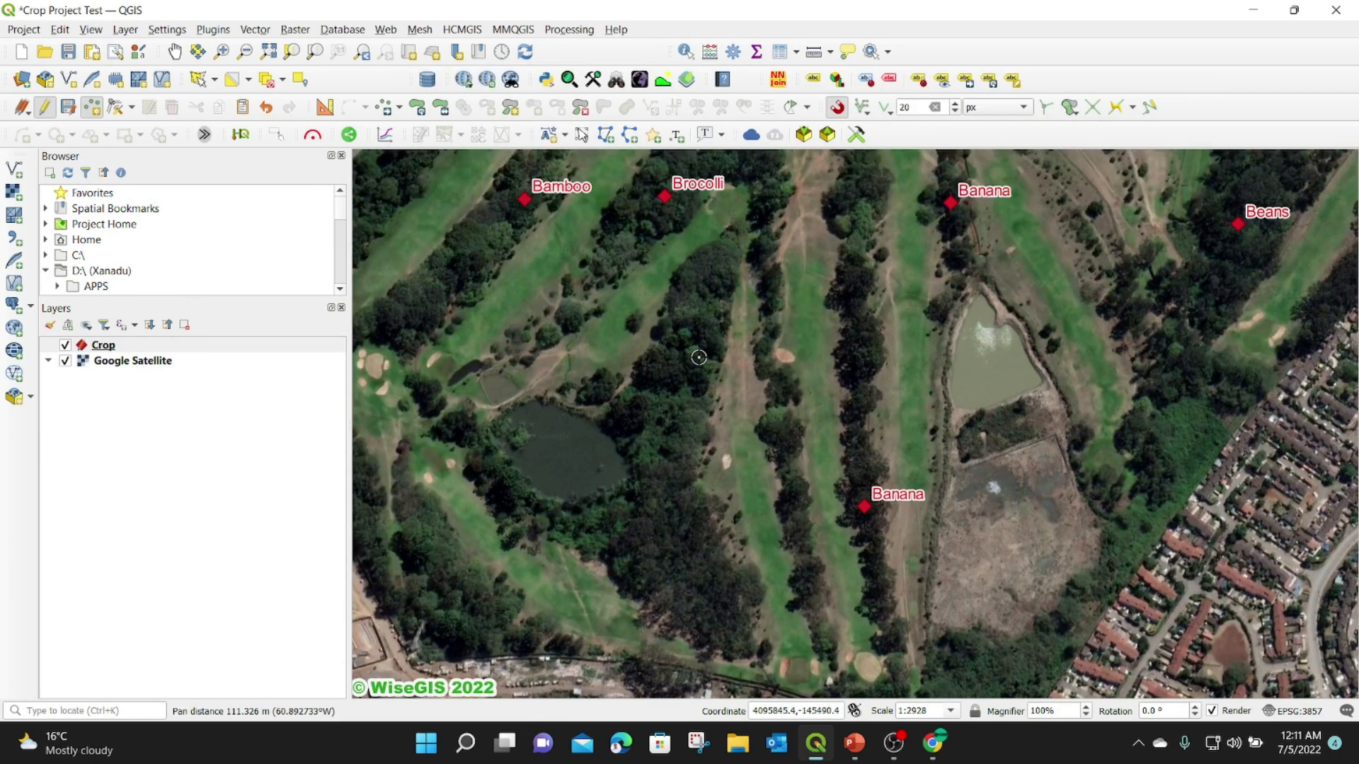
{"action": "left_click", "coordinate": [690, 362]}
{"action": "left_click", "coordinate": [585, 198]}
{"action": "type", "text": "Beans"}
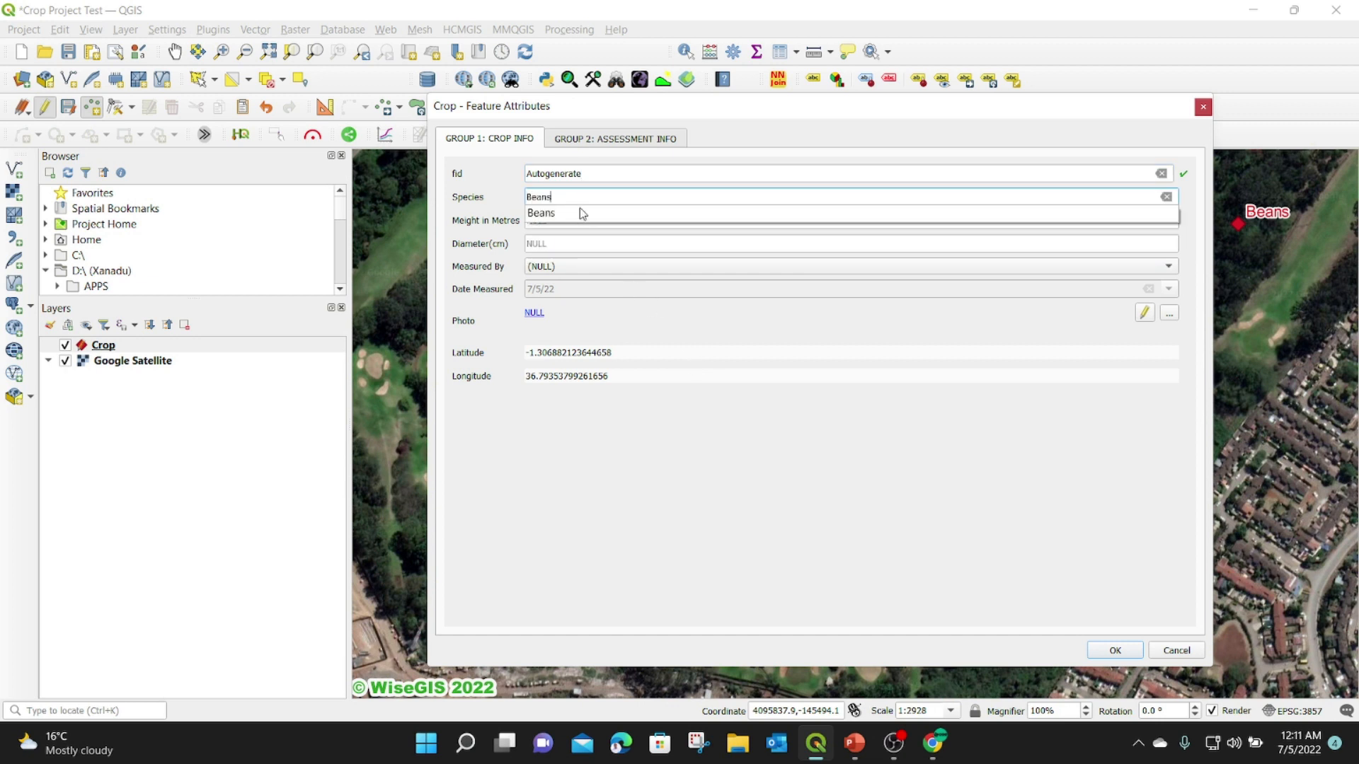
{"action": "left_click", "coordinate": [579, 212]}
Enter height 0.2 m and diameter 1.2 cm for the new Beans point and set Measured By to Wisegis.
{"action": "left_click", "coordinate": [556, 220]}
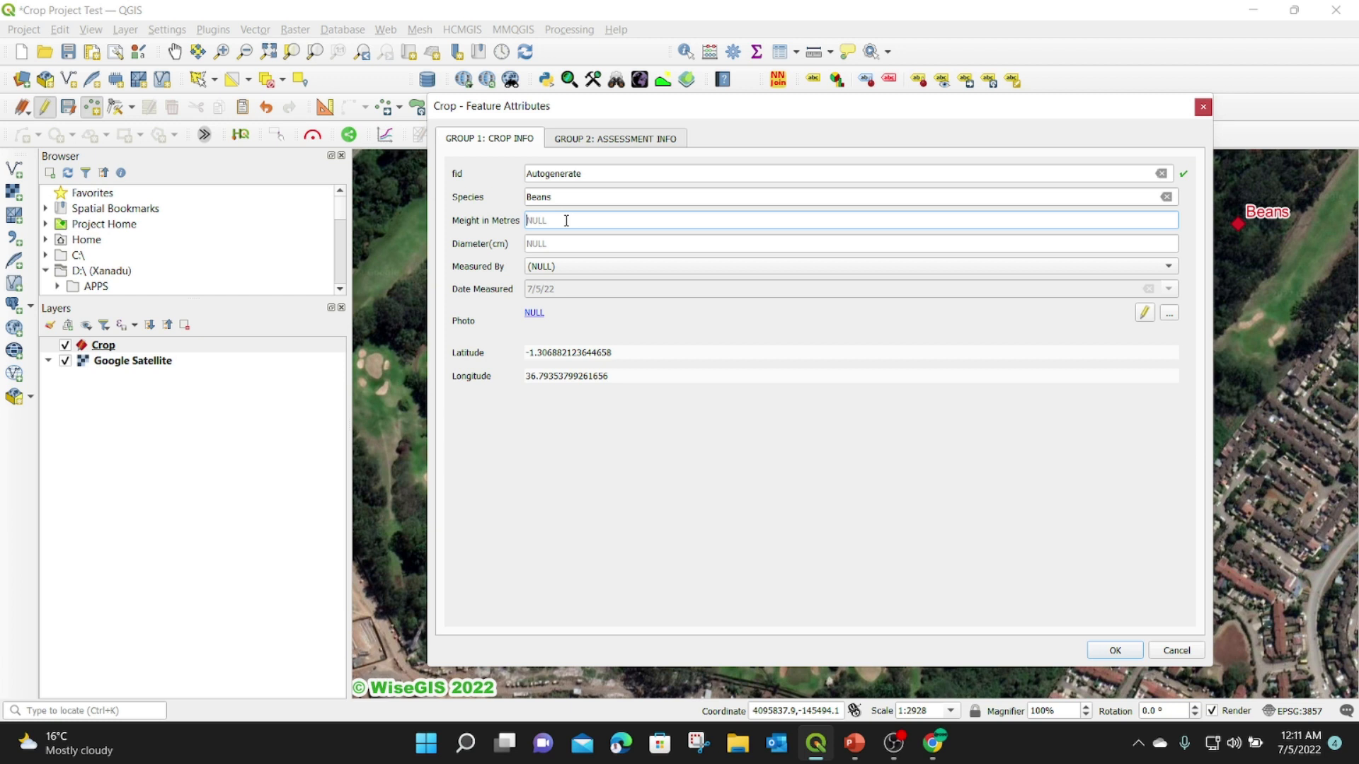
{"action": "type", "text": "0.2"}
{"action": "left_click", "coordinate": [571, 243]}
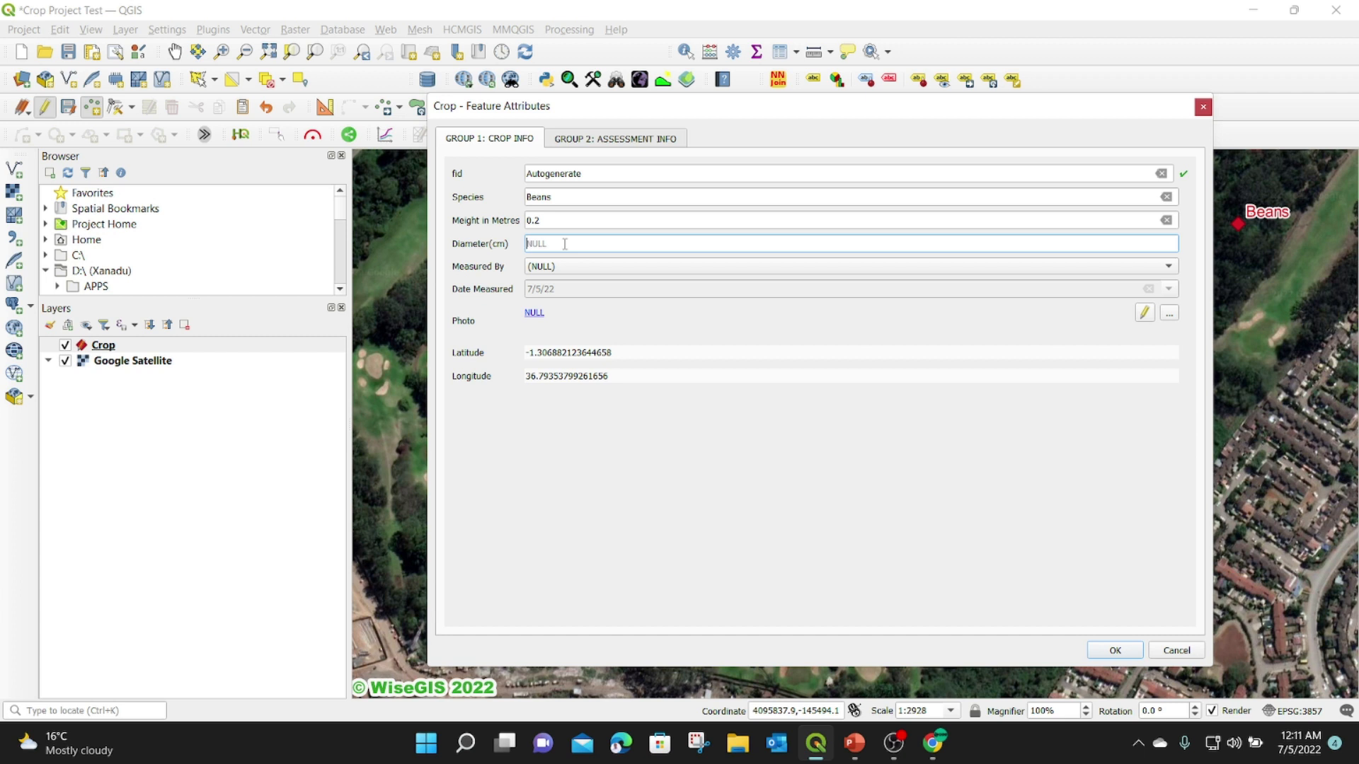
{"action": "type", "text": "1.2"}
{"action": "left_click", "coordinate": [566, 267]}
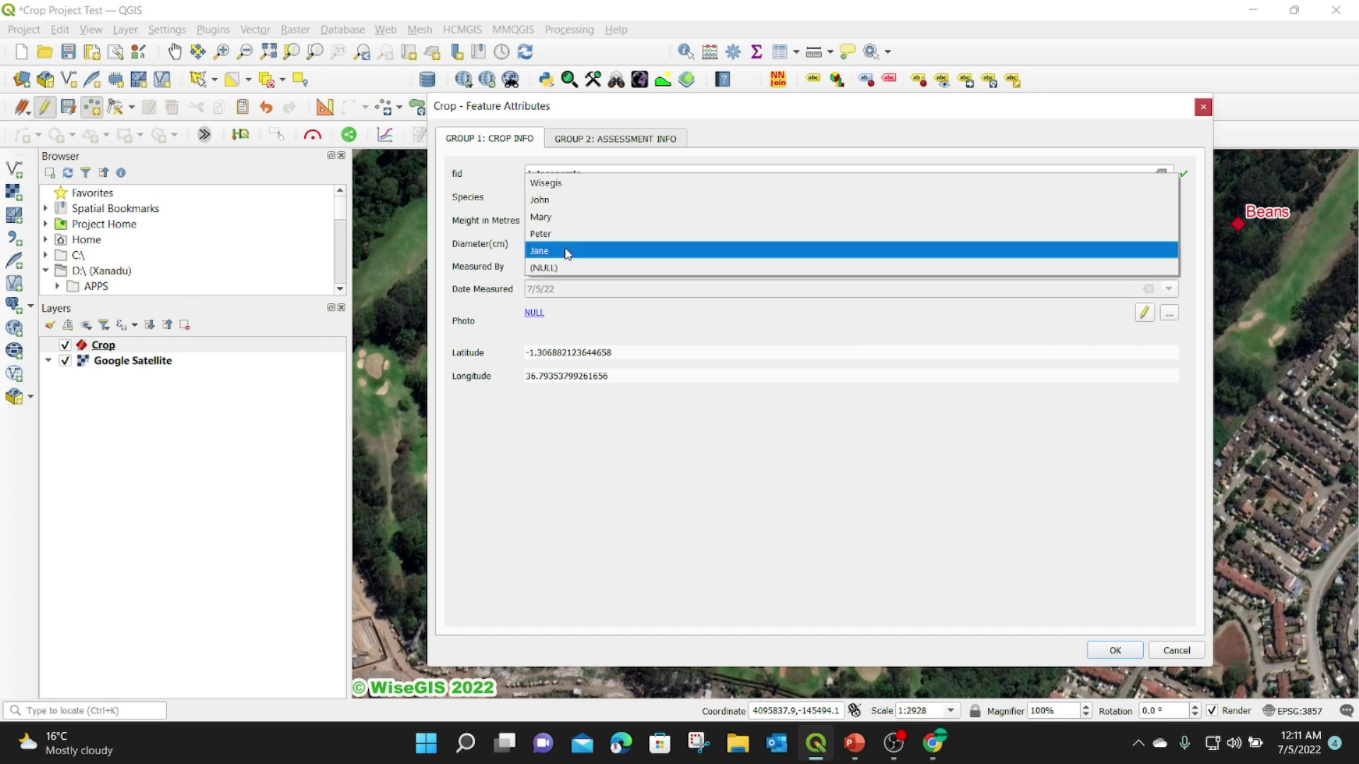
{"action": "left_click", "coordinate": [570, 184]}
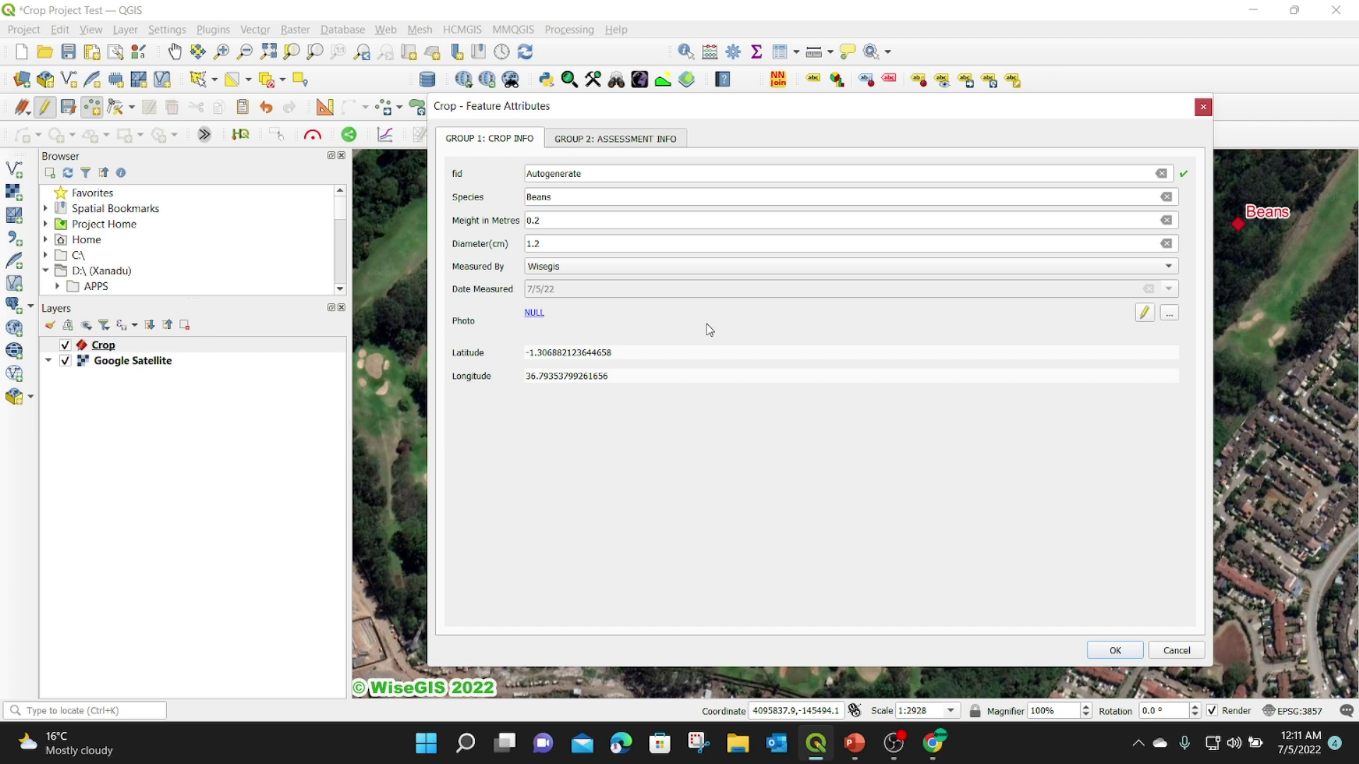
Attach AMREF.jpg from the Desktop as the Beans point's photo.
{"action": "left_click", "coordinate": [1169, 315]}
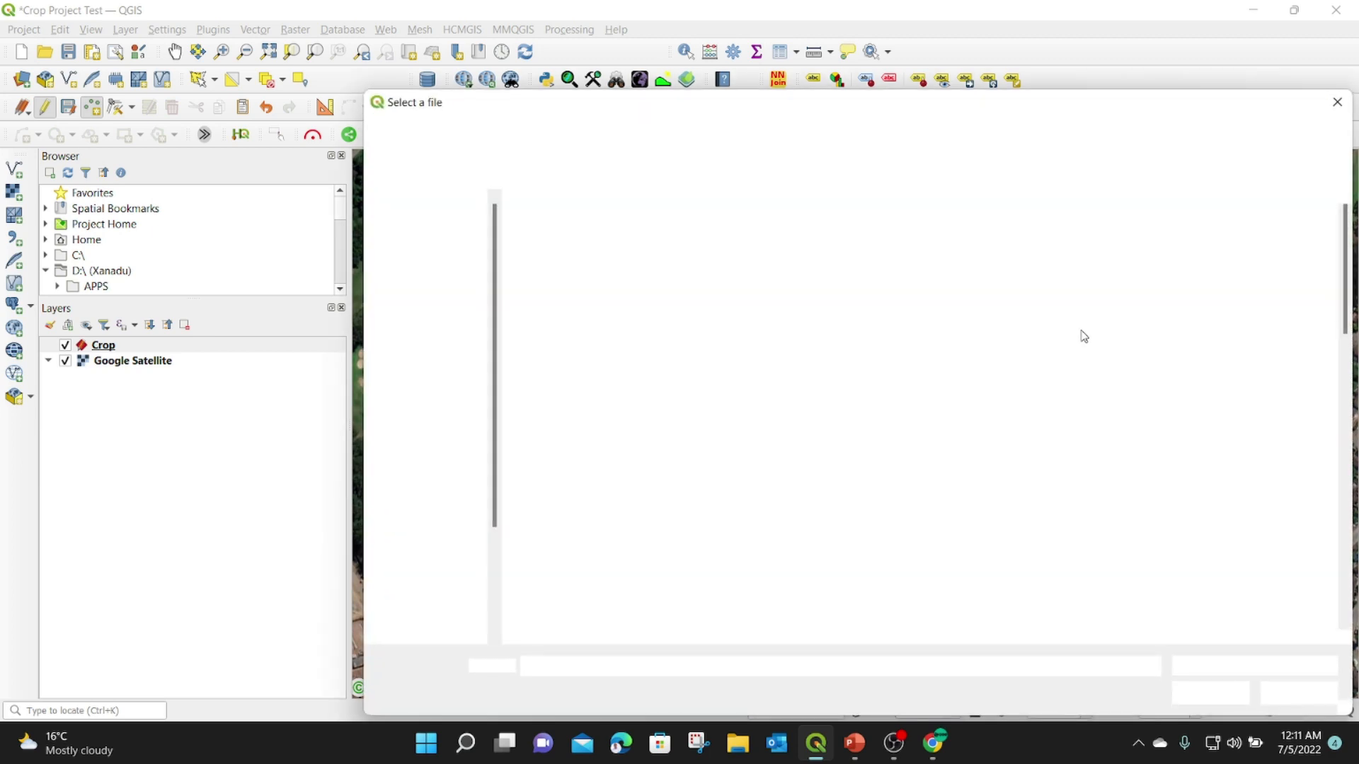
{"action": "scroll", "coordinate": [877, 425], "scroll_direction": "down", "scroll_amount": 2}
{"action": "left_click", "coordinate": [883, 357]}
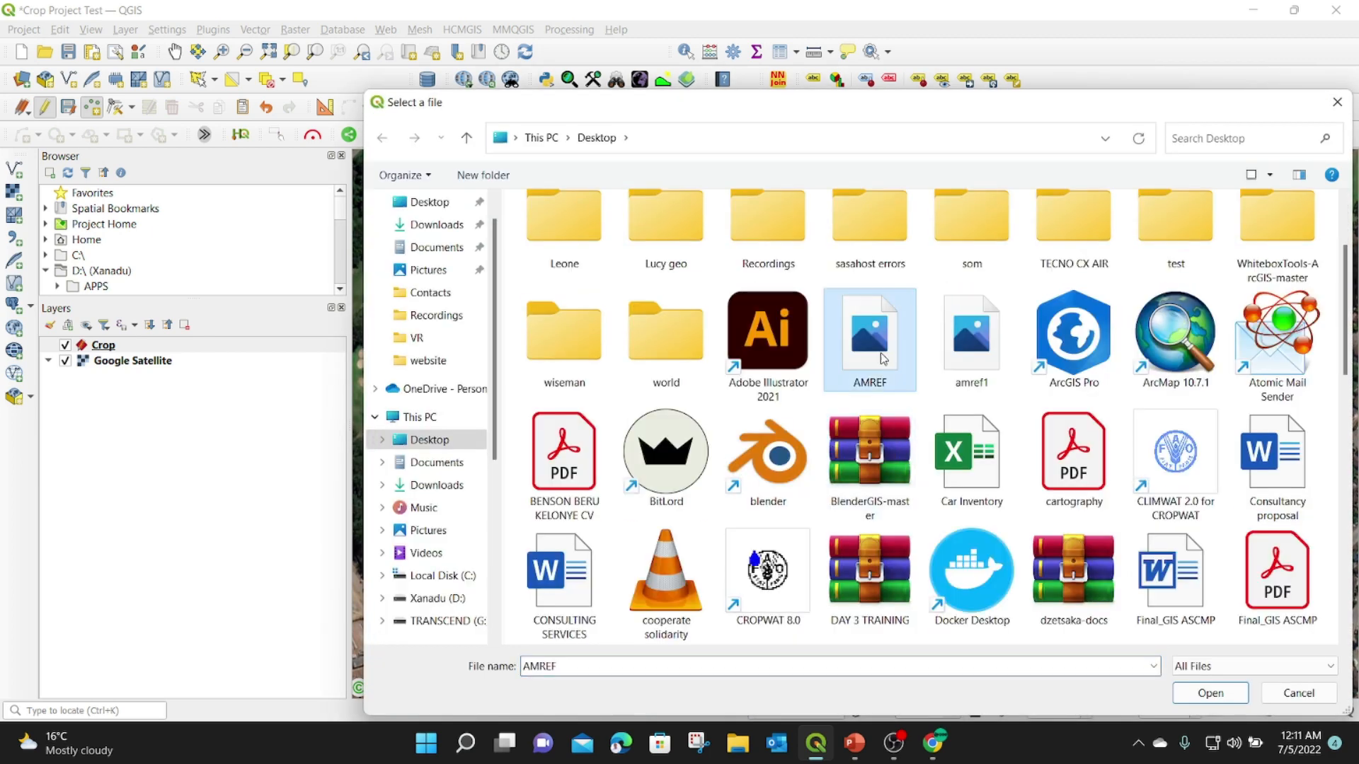
{"action": "left_click", "coordinate": [1210, 693]}
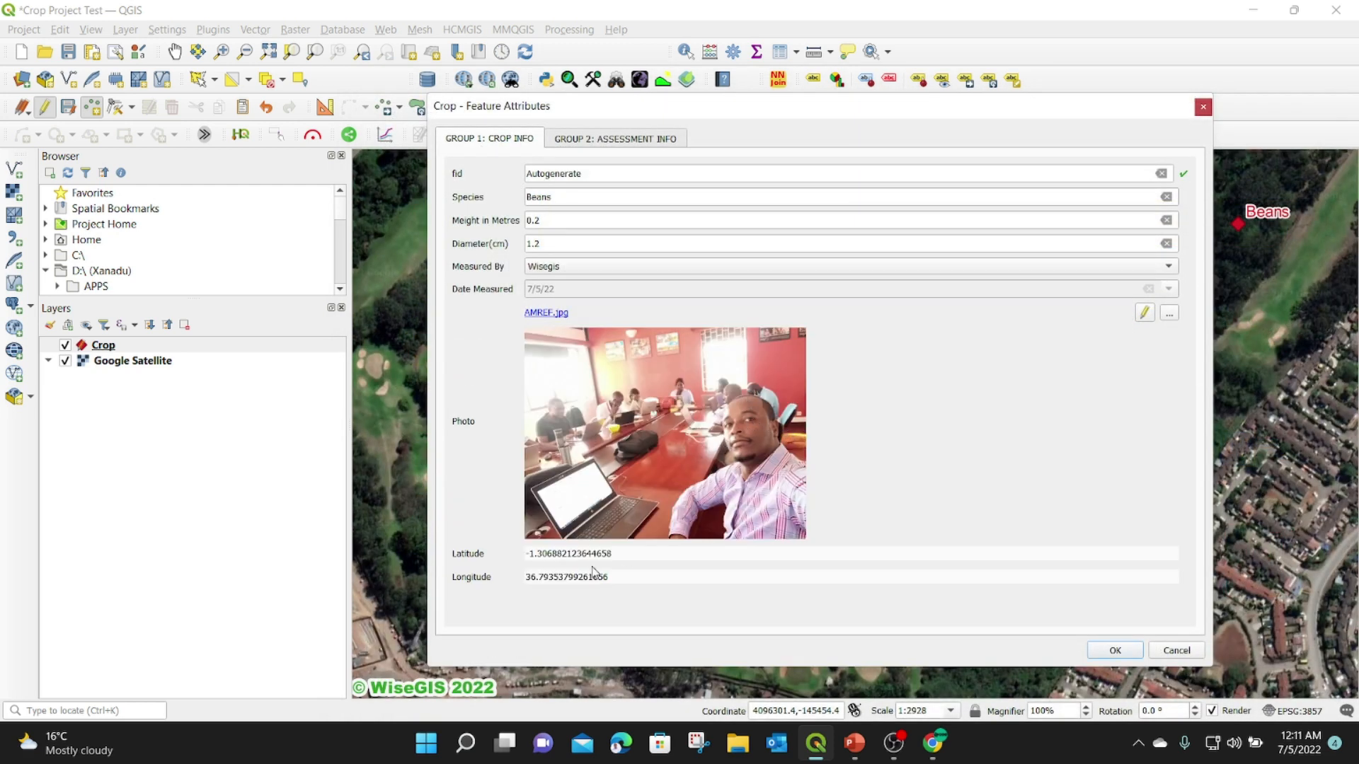
In the Beans point's assessment info, set the condition to Unhealthy, mark the crop for removal and enter the comment "Class demo".
{"action": "left_click", "coordinate": [603, 139]}
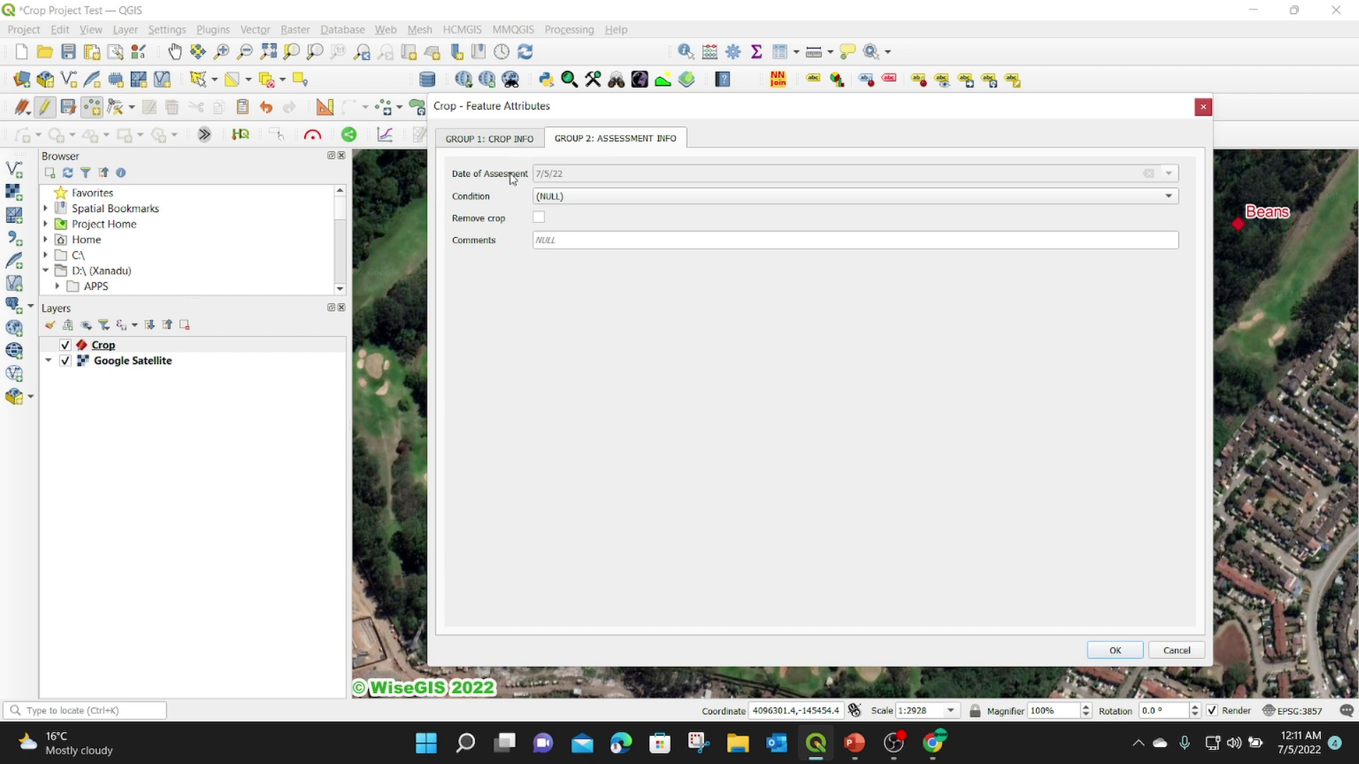
{"action": "left_click", "coordinate": [568, 196]}
{"action": "left_click", "coordinate": [569, 180]}
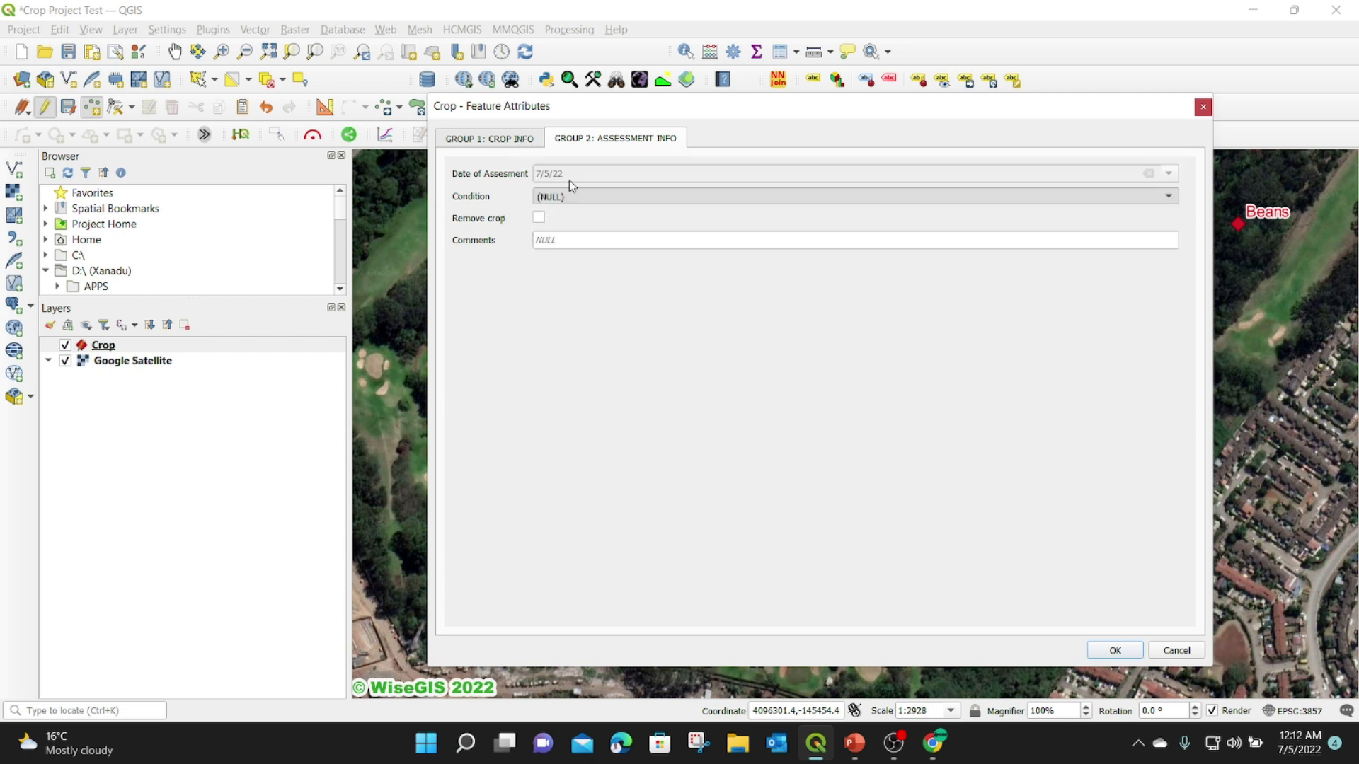
{"action": "left_click", "coordinate": [540, 218]}
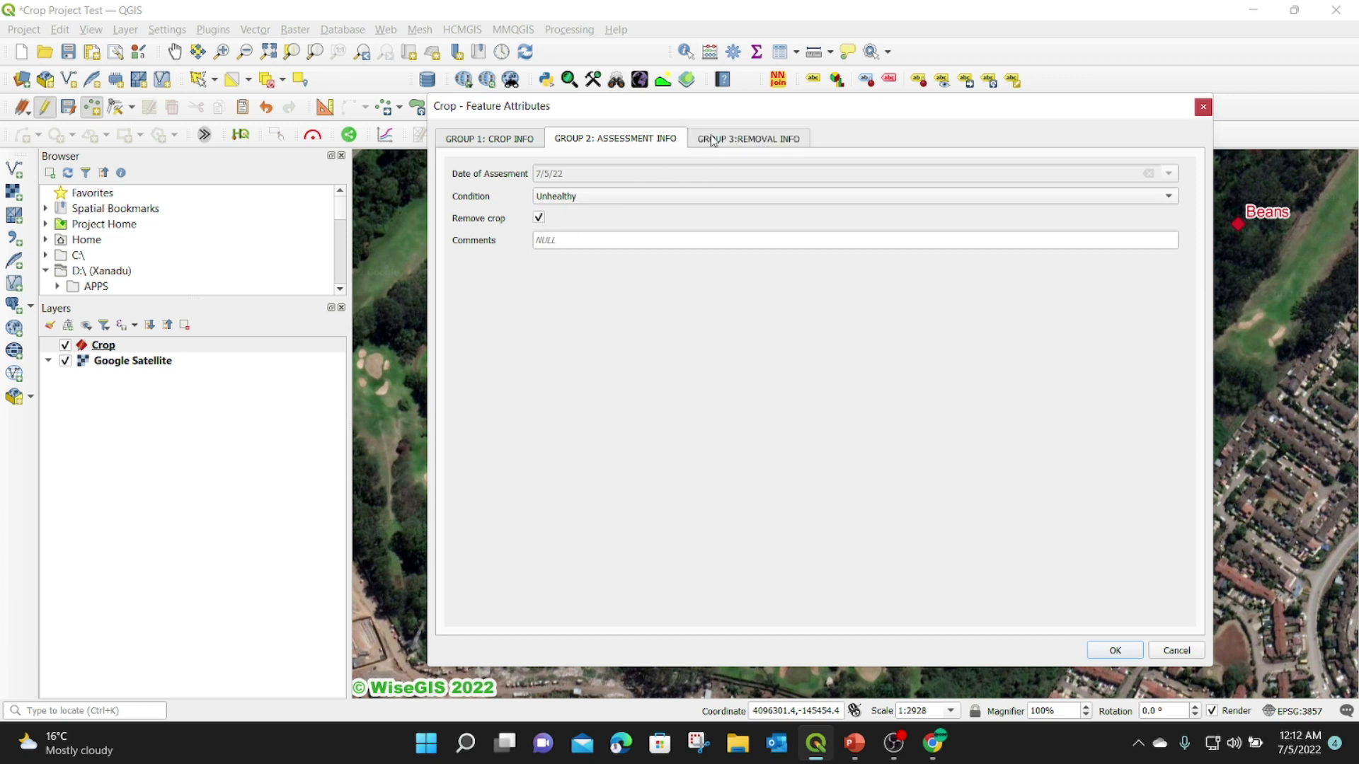
{"action": "left_click", "coordinate": [577, 239]}
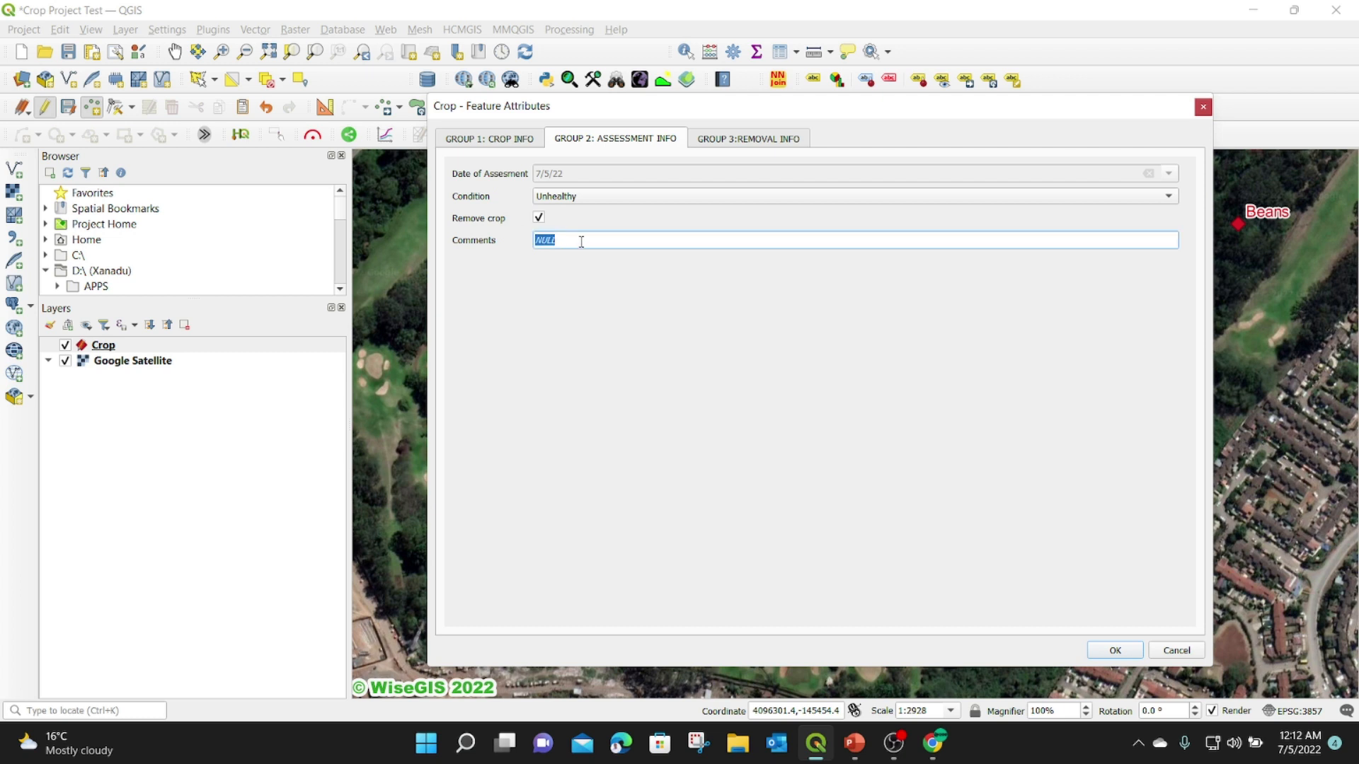
{"action": "type", "text": "Class demo"}
In the Beans point's removal info, enter "removed" as the removal status and set the Urgency dial to 7.
{"action": "left_click", "coordinate": [740, 141]}
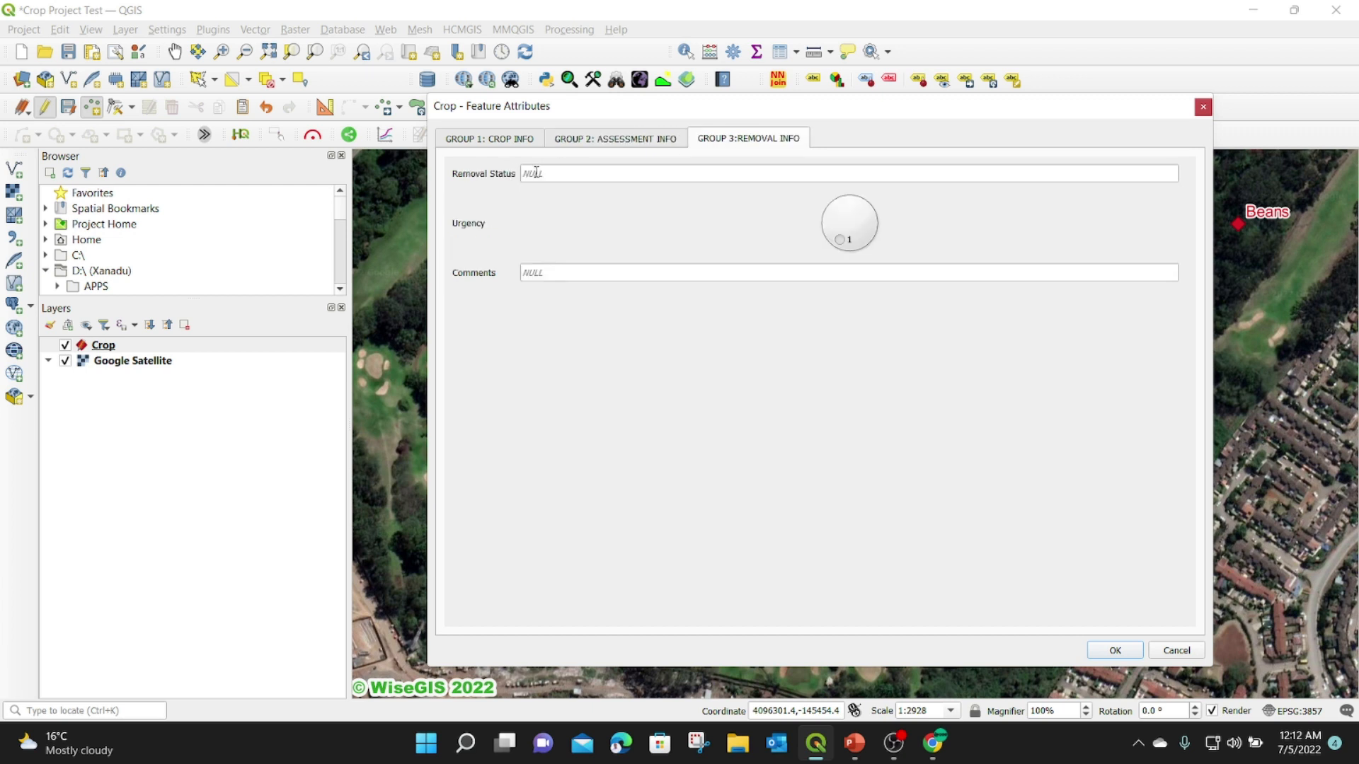
{"action": "left_click", "coordinate": [591, 174]}
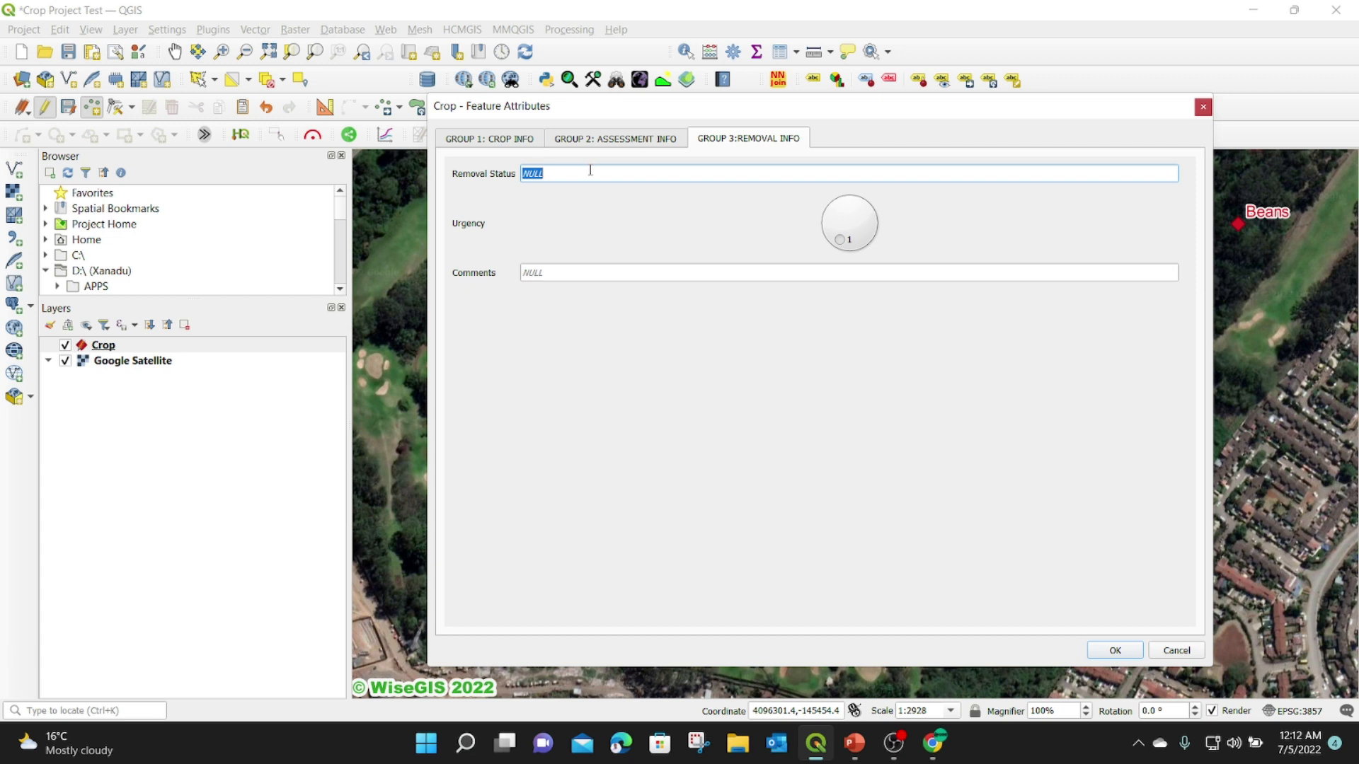
{"action": "type", "text": "removed"}
{"action": "left_click", "coordinate": [838, 240]}
{"action": "left_click_drag", "start_coordinate": [837, 239], "coordinate": [869, 212]}
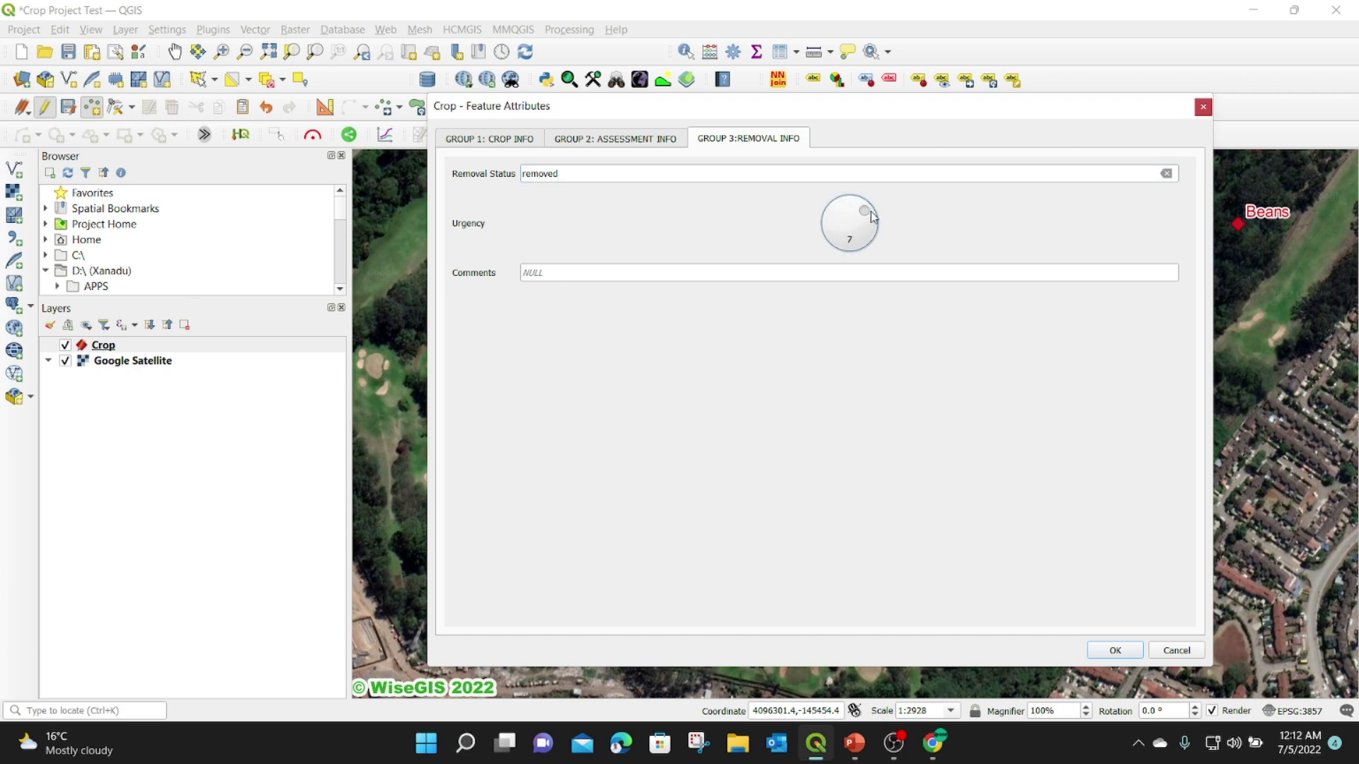
Enter the removal comment "It was removed because it was infested with diseases" and save the Beans feature.
{"action": "left_click", "coordinate": [579, 274]}
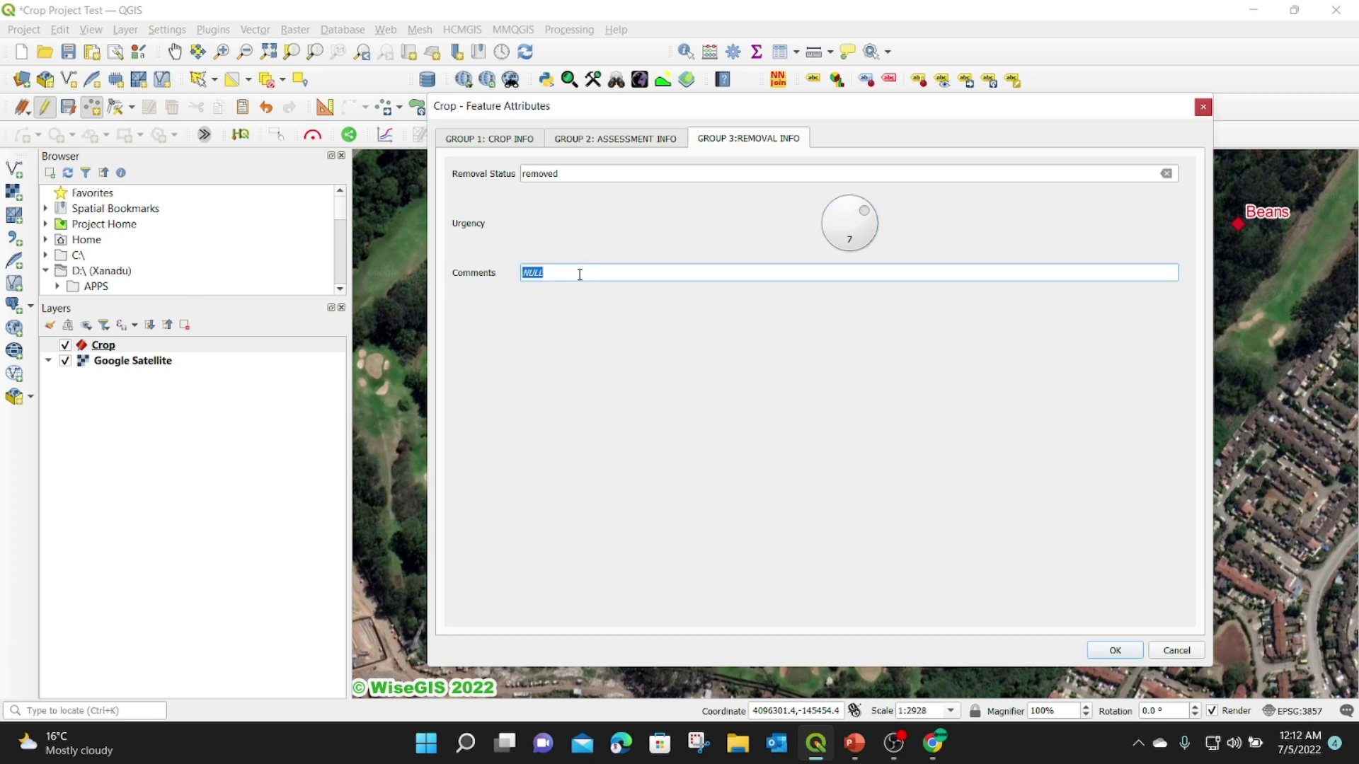
{"action": "type", "text": "It was removed because it was inf"}
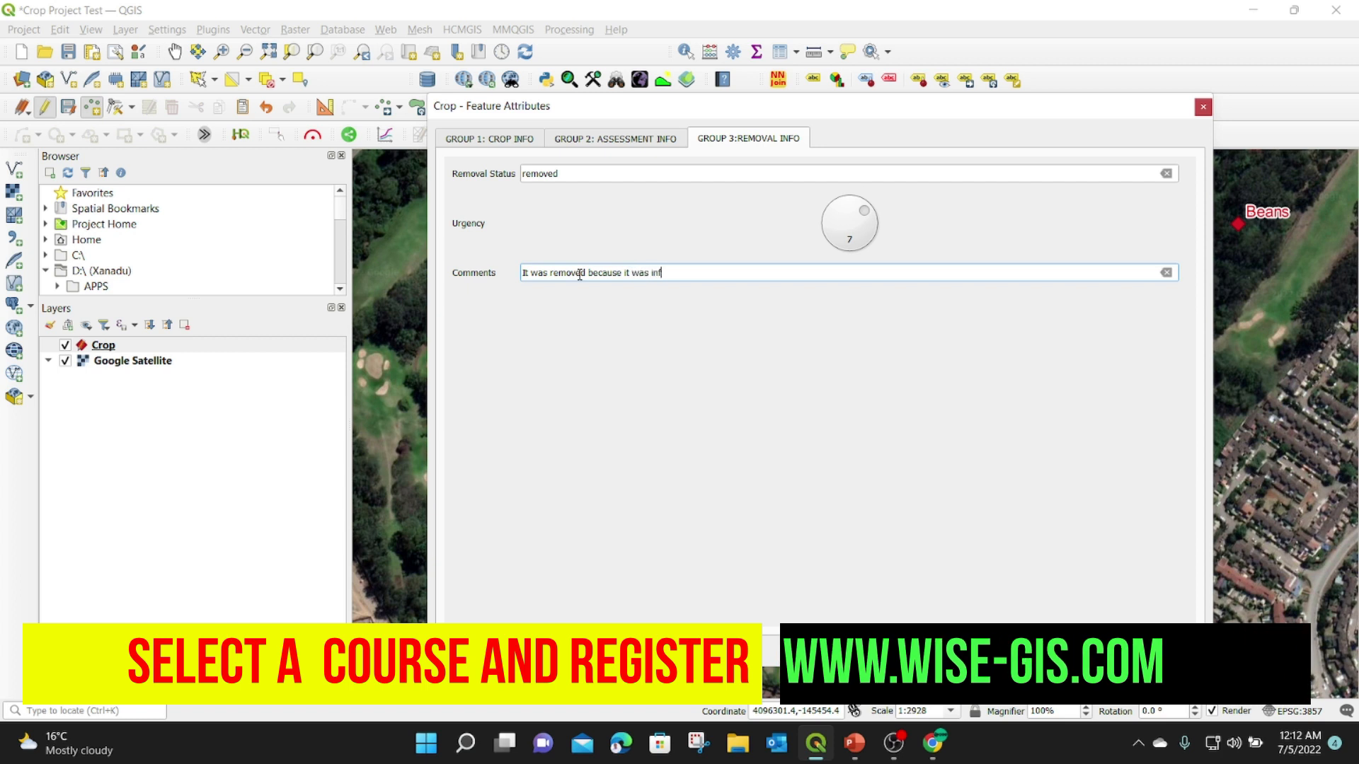
{"action": "type", "text": "ested w"}
{"action": "type", "text": "ith wee"}
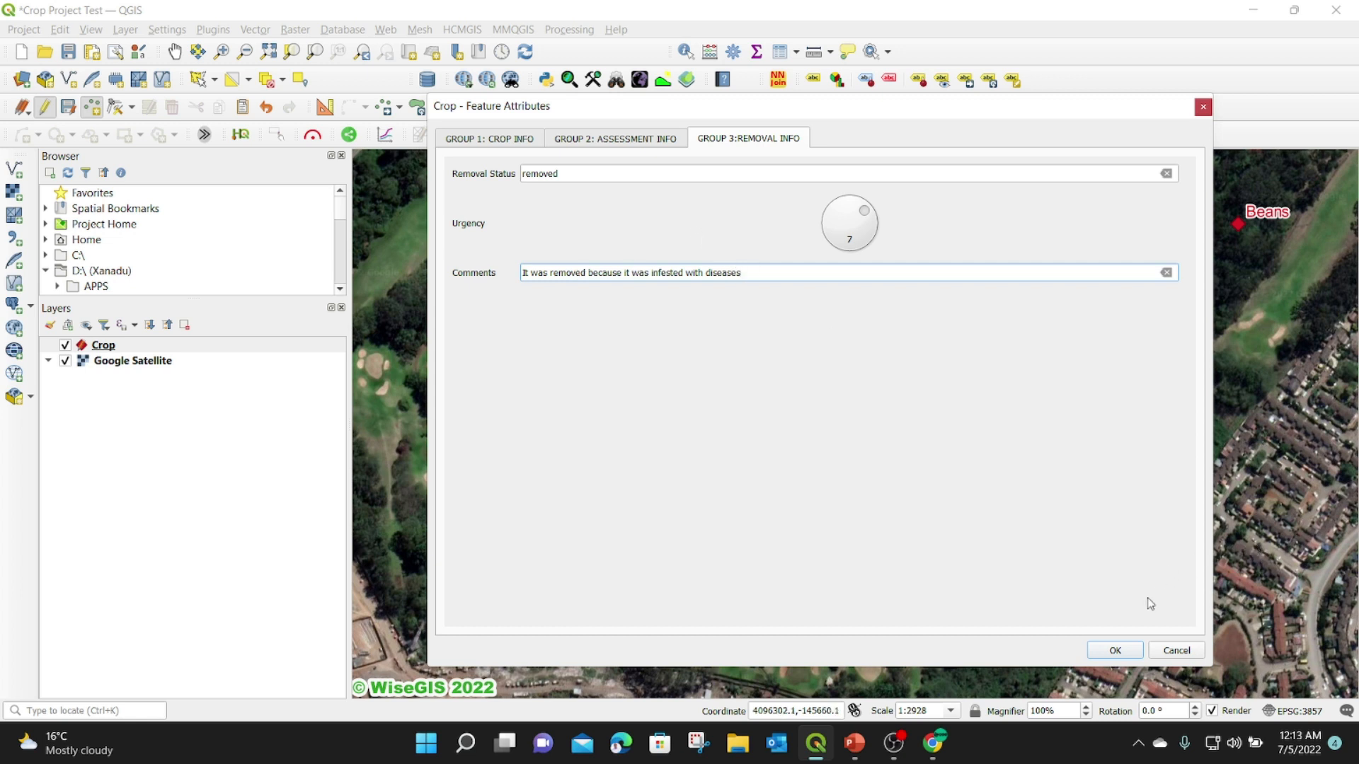
{"action": "left_click", "coordinate": [1115, 649]}
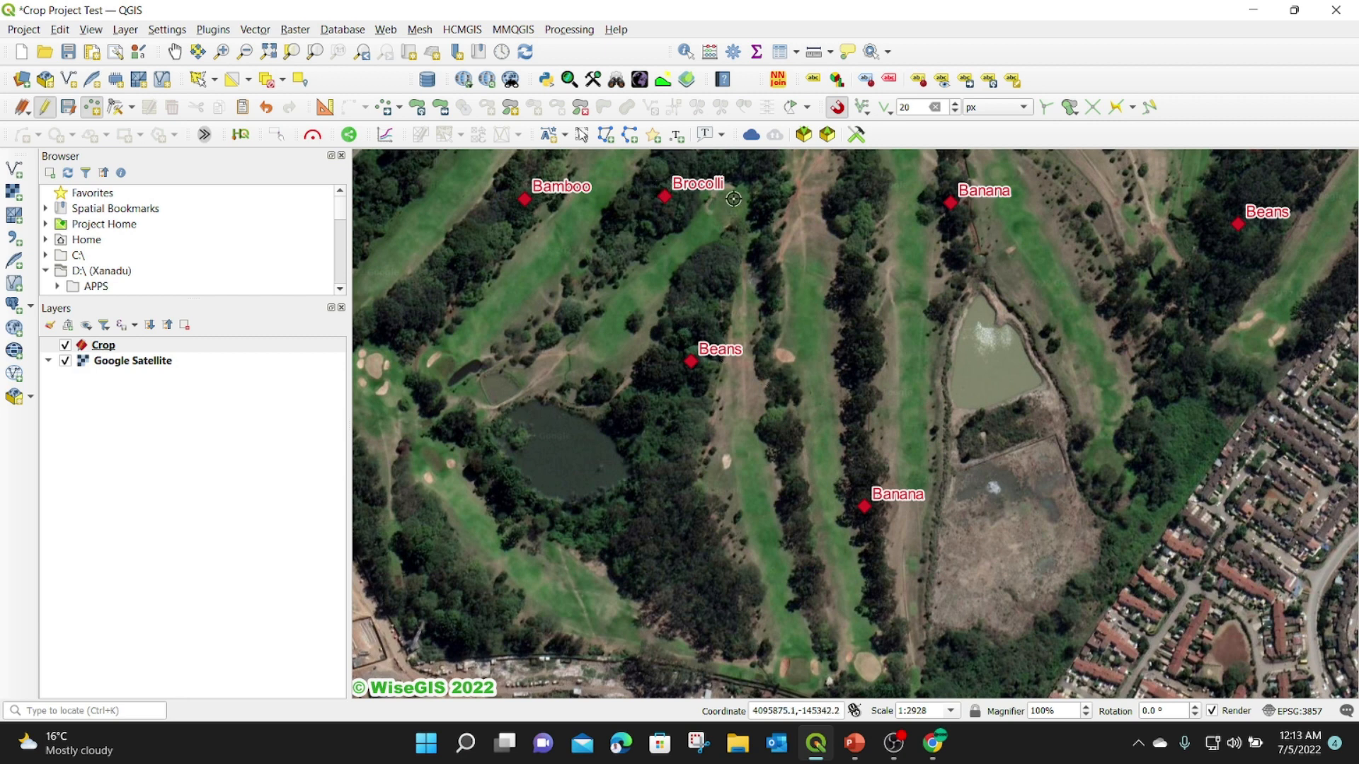
Identify the new Beans point south of Brocolli, review its crop, assessment and removal info, and close the form.
{"action": "left_click", "coordinate": [685, 51]}
{"action": "left_click", "coordinate": [696, 361]}
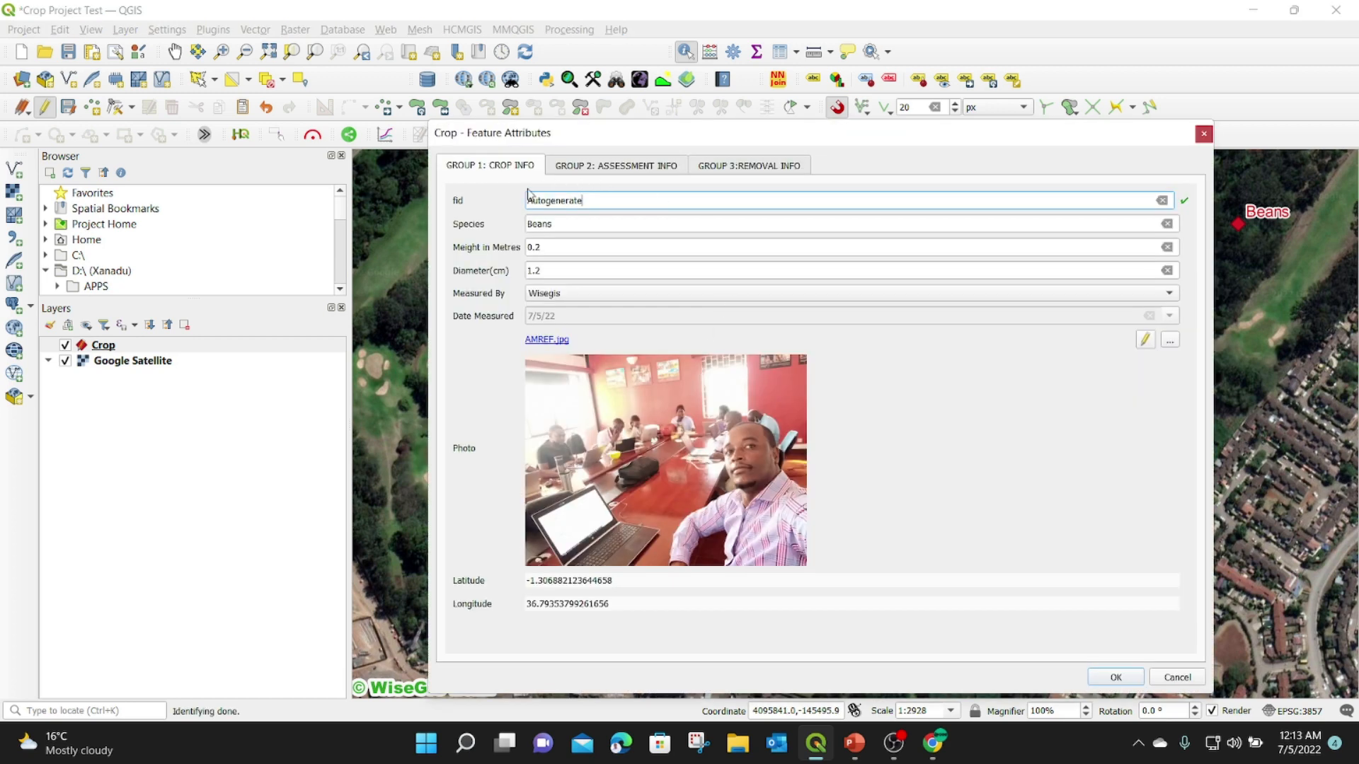
{"action": "left_click_drag", "start_coordinate": [796, 133], "coordinate": [712, 70]}
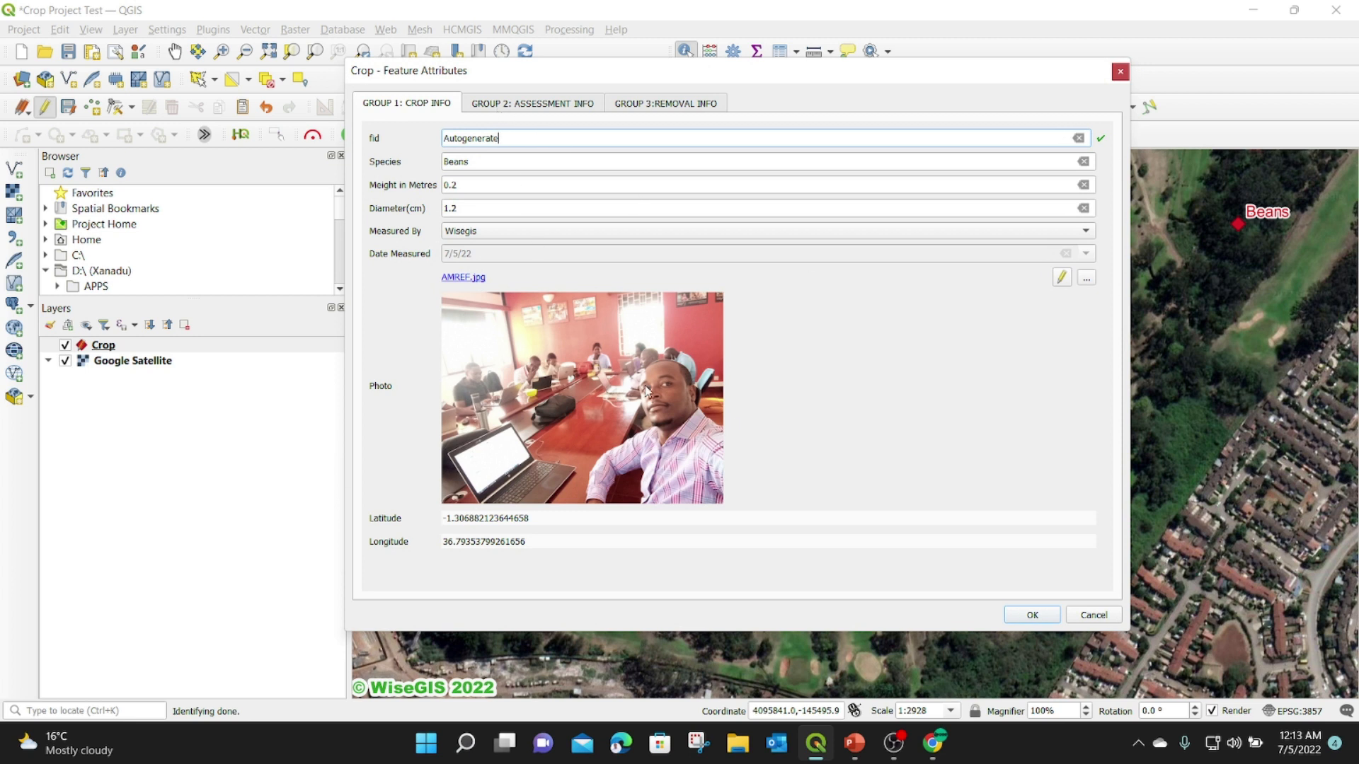
{"action": "left_click", "coordinate": [528, 107]}
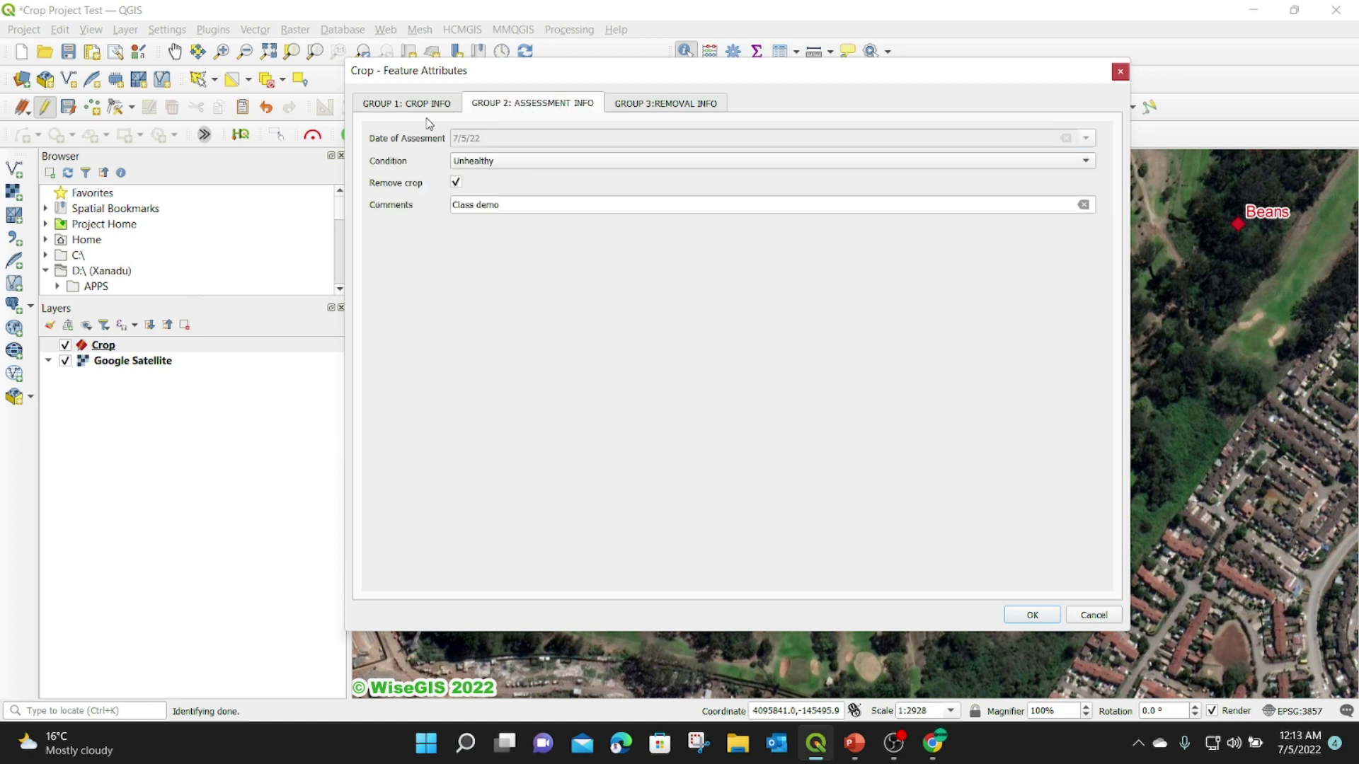
{"action": "left_click", "coordinate": [665, 104]}
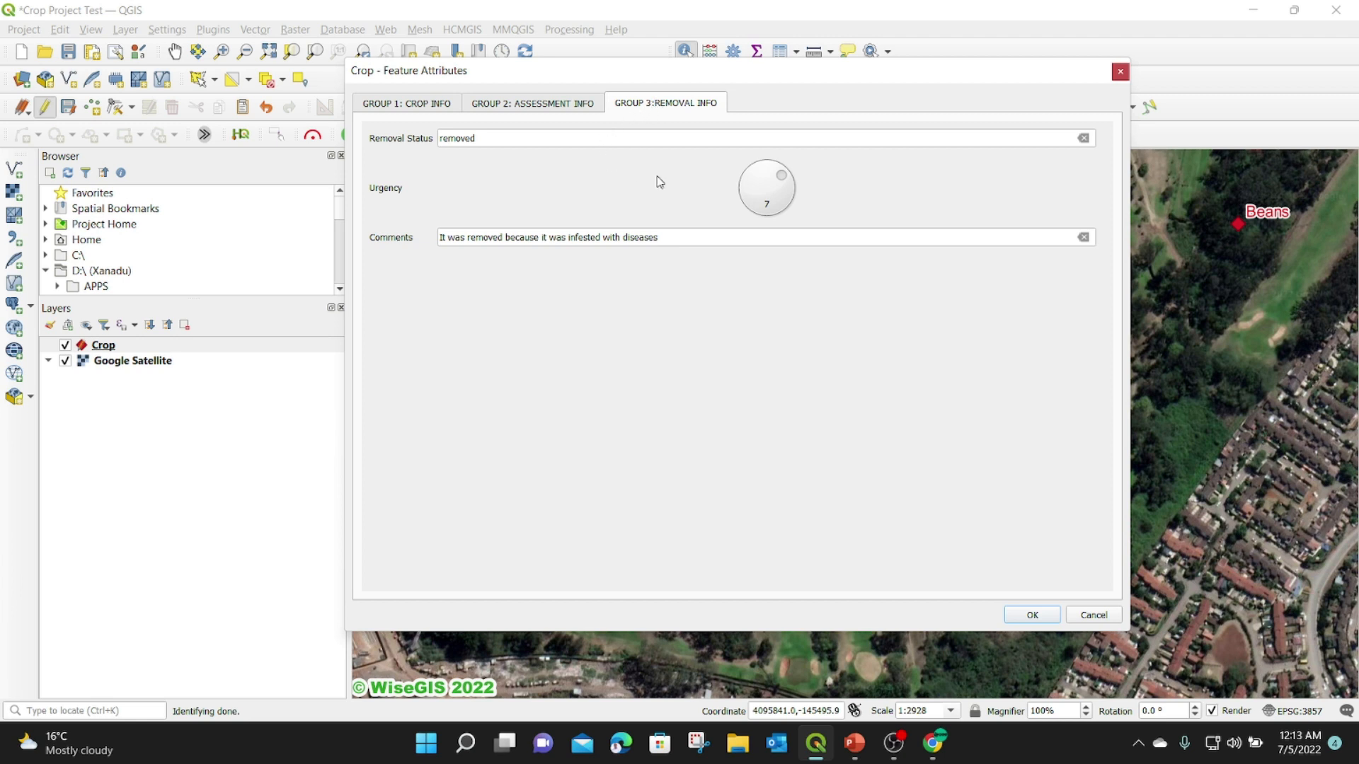
{"action": "left_click", "coordinate": [405, 106]}
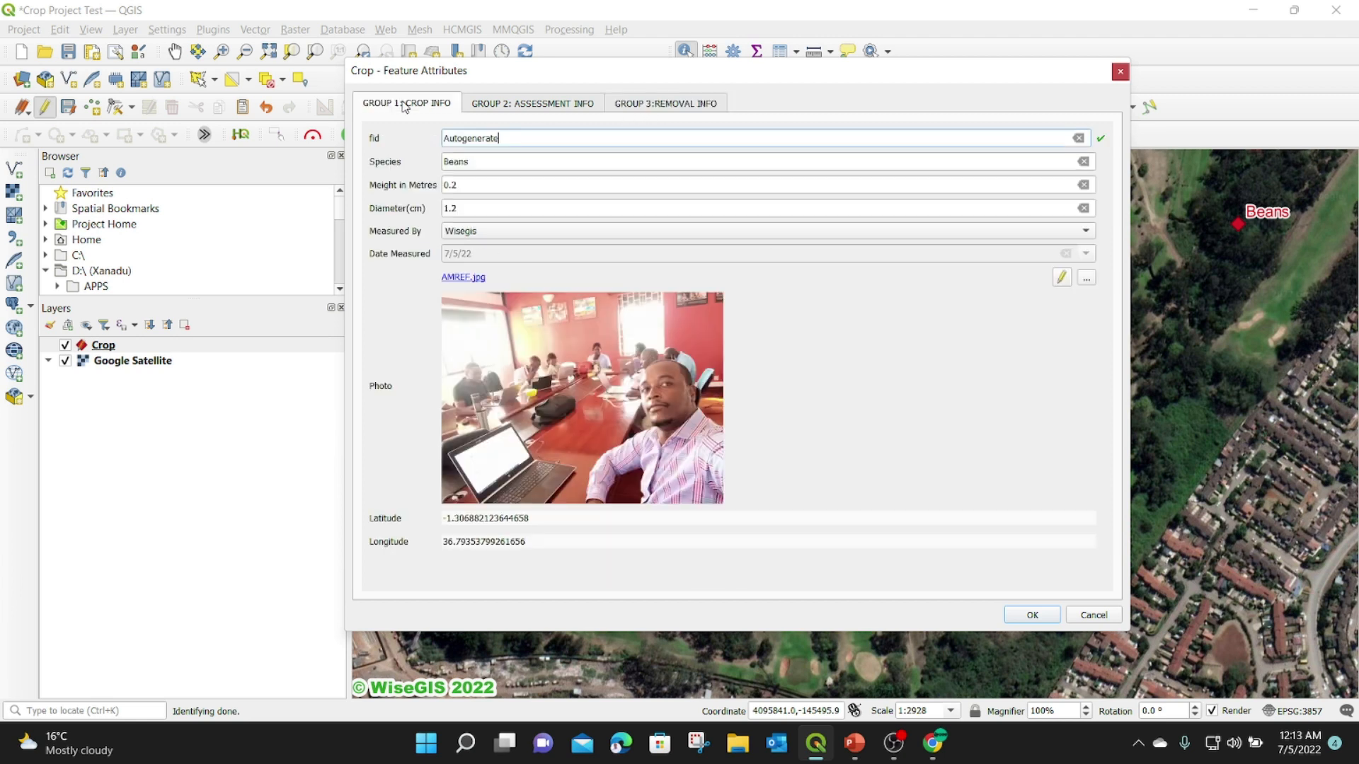
{"action": "left_click", "coordinate": [523, 106]}
{"action": "left_click", "coordinate": [674, 106]}
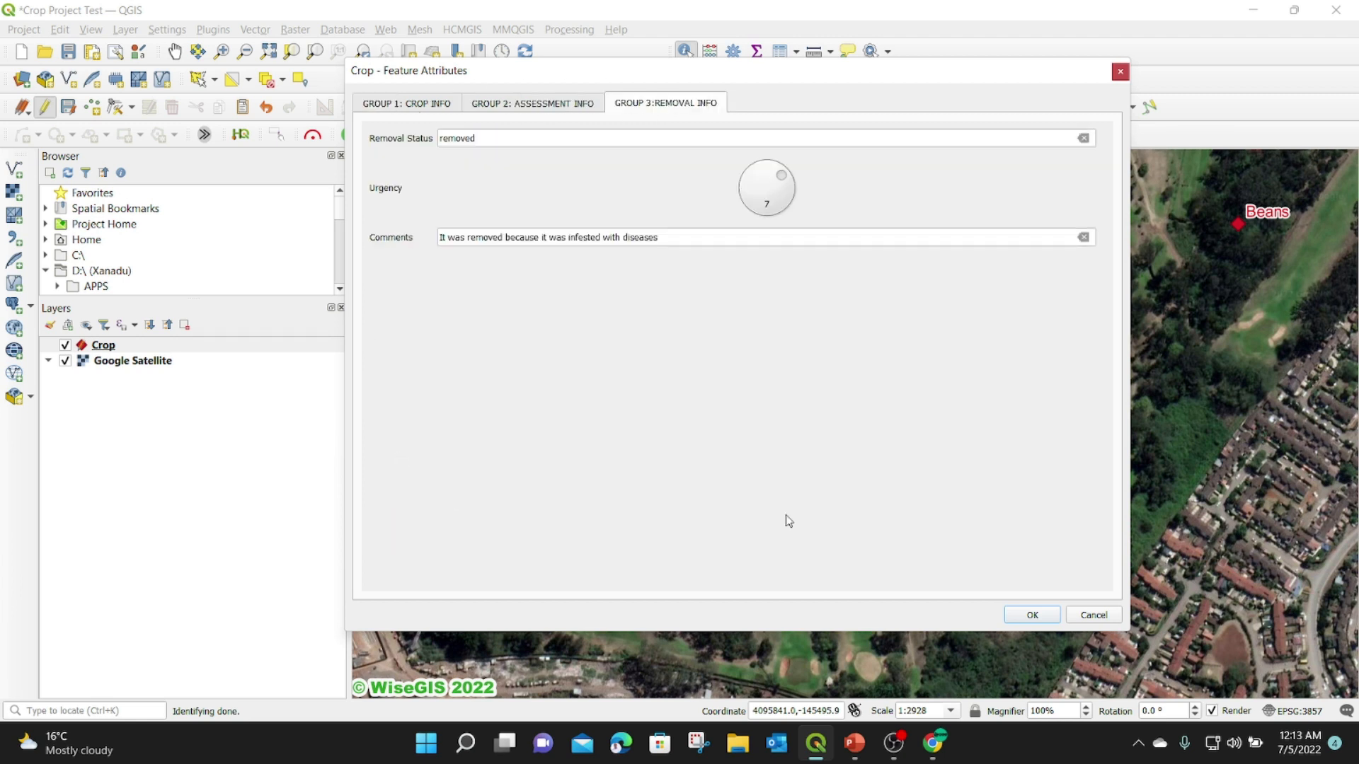
{"action": "left_click", "coordinate": [1120, 73]}
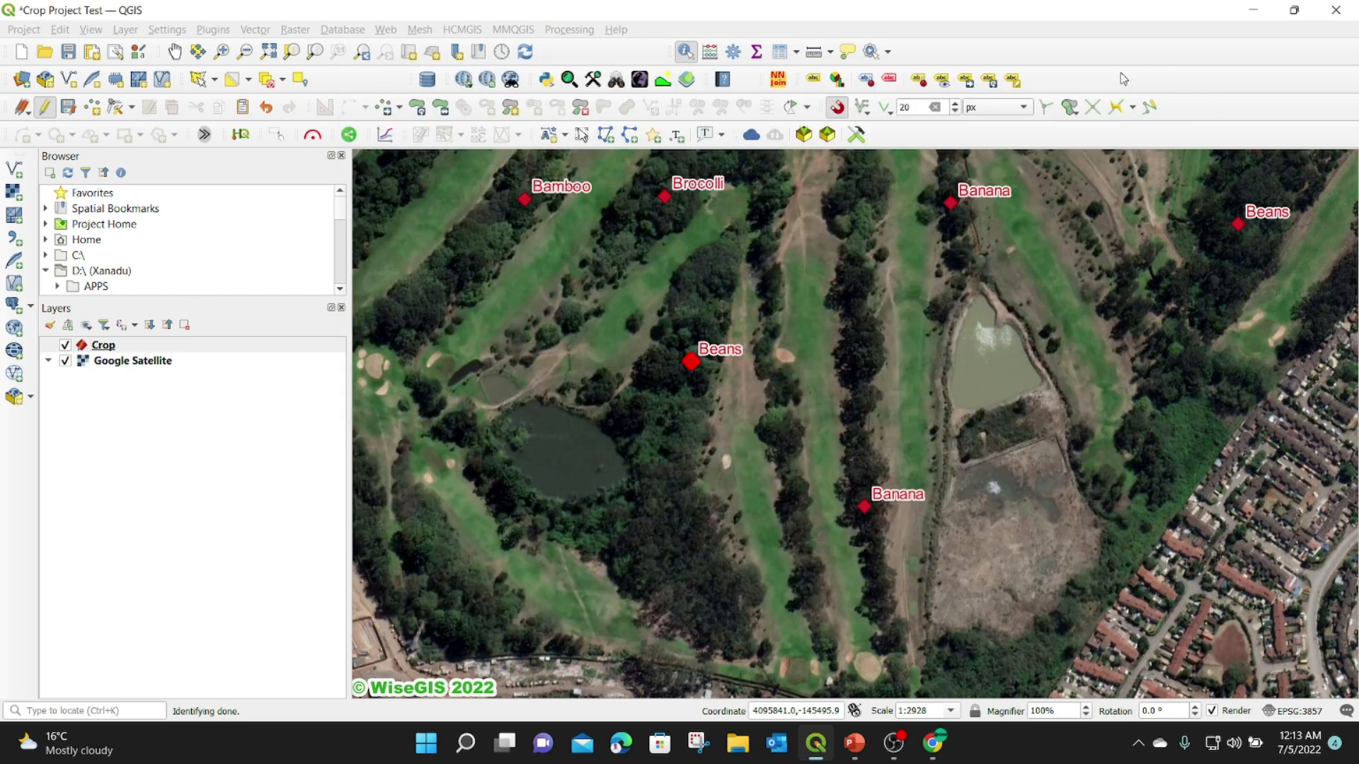